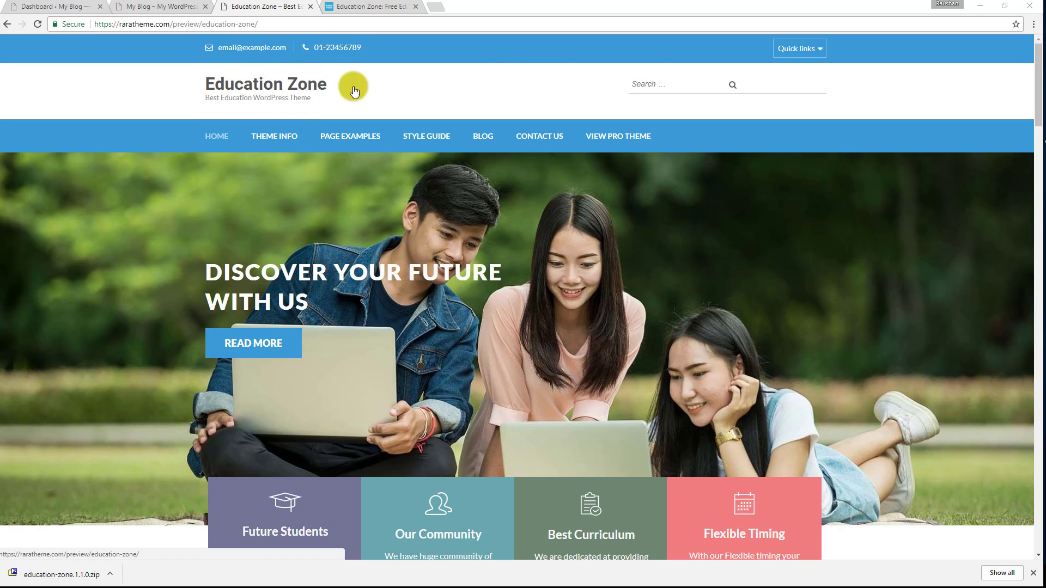
Examine the Education Zone demo's quick links, search field, banner, info boxes, welcome figures, featured courses and University Themes section.
left_click(802, 50)
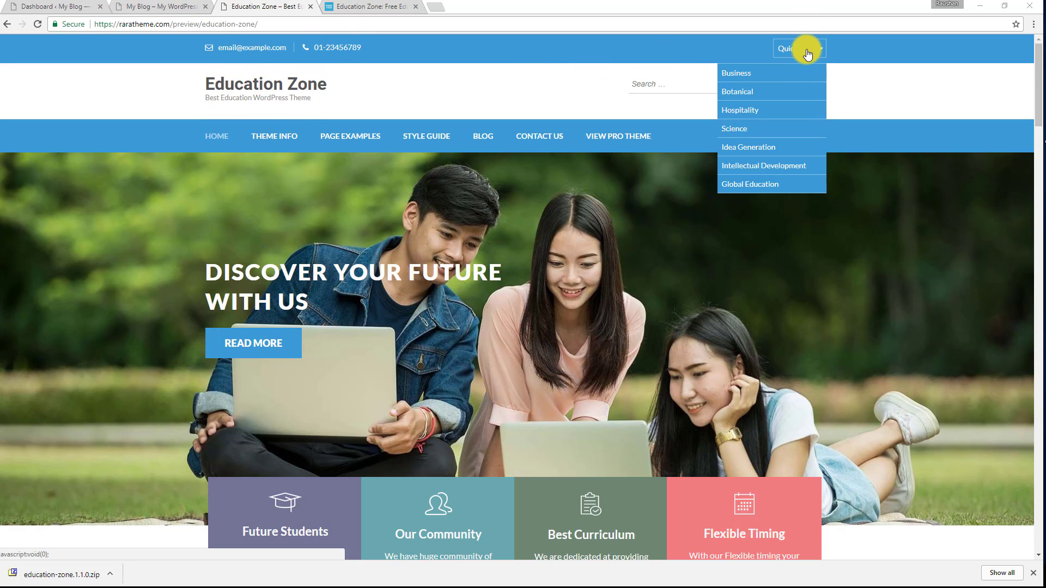
left_click(674, 89)
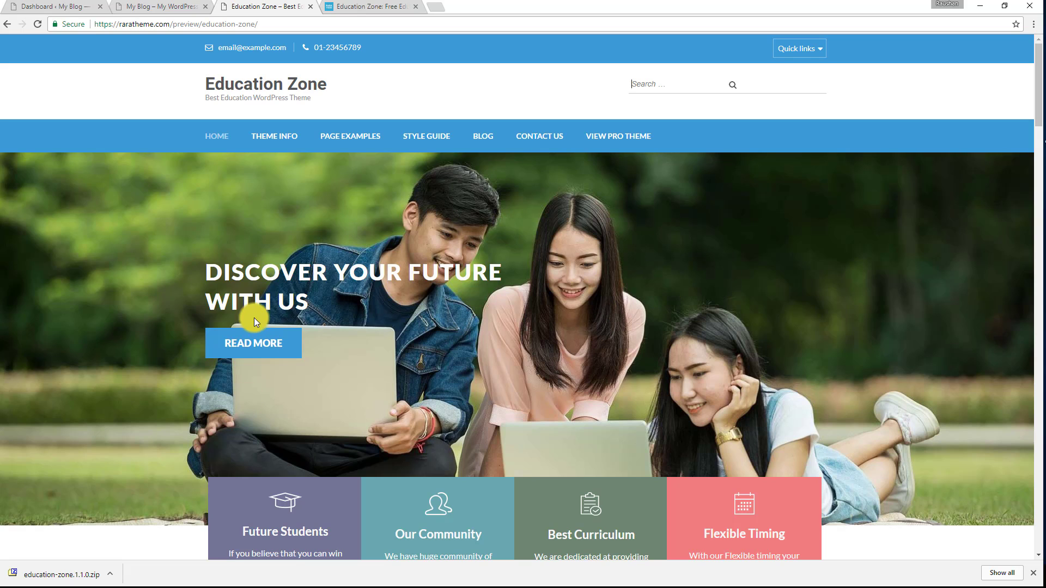
scroll(461, 247, "down", 5)
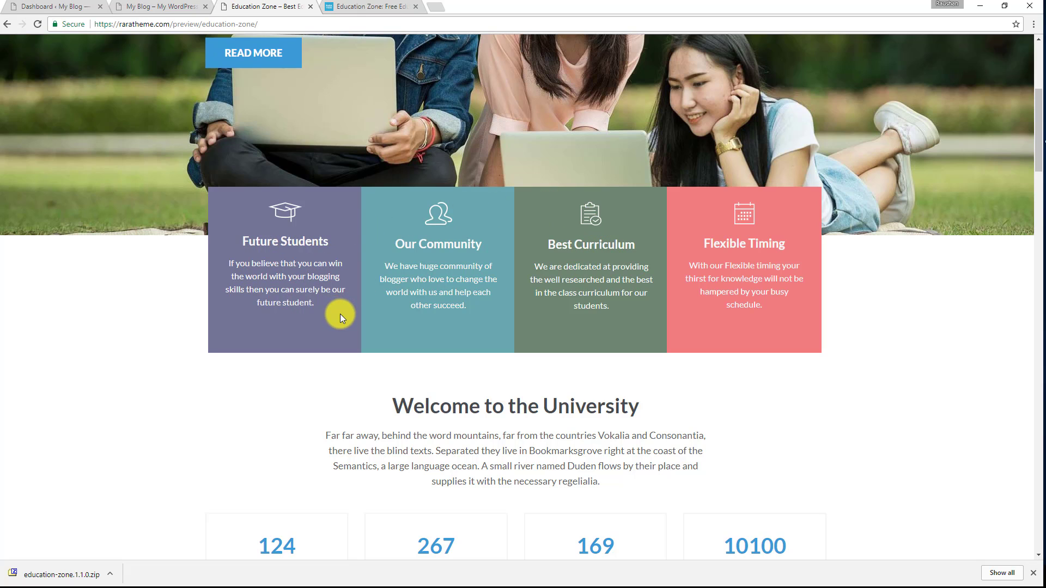
scroll(410, 307, "down", 4)
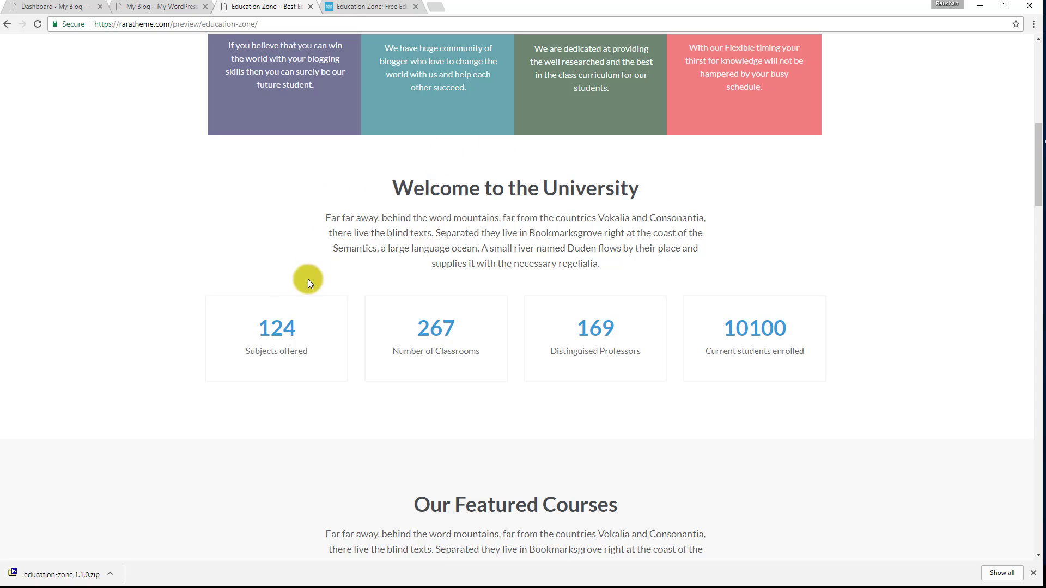
left_click_drag(241, 333, 806, 306)
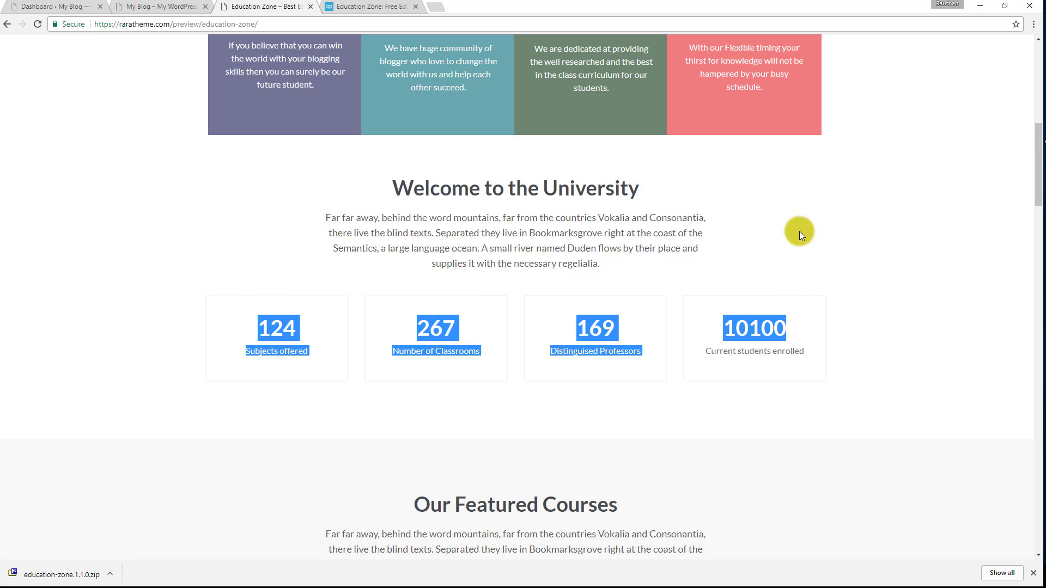
scroll(824, 208, "down", 3)
scroll(825, 208, "down", 3)
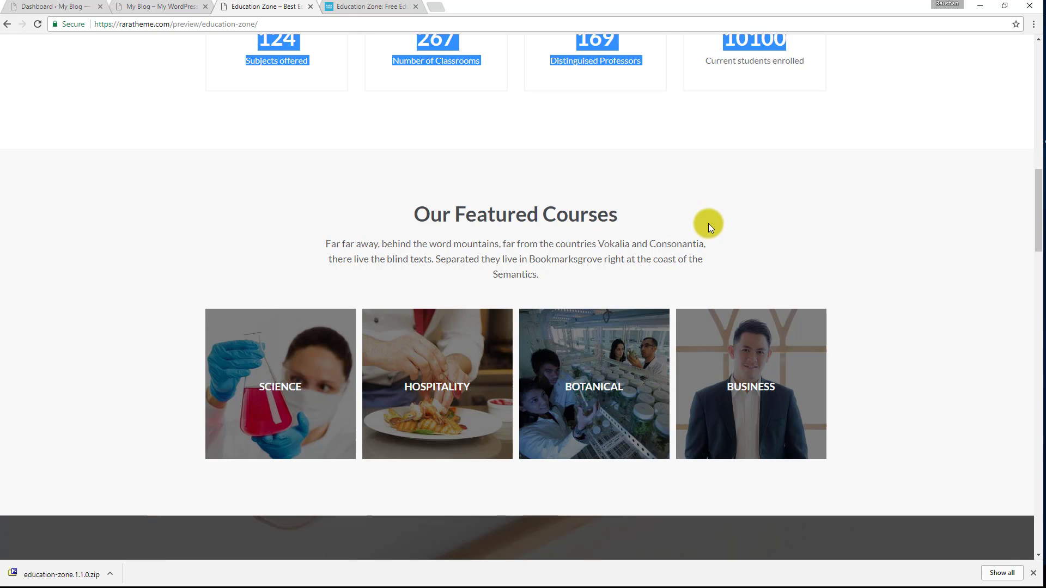
scroll(708, 224, "down", 8)
left_click_drag(400, 142, 679, 287)
left_click(469, 299)
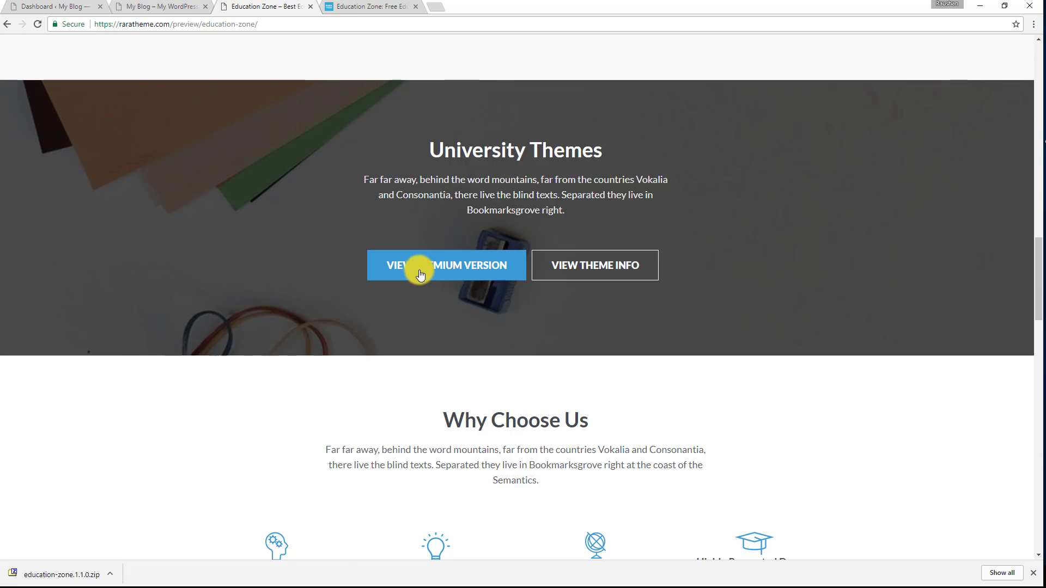
Examine the rest of the demo homepage: Why Choose Us, student success stories, latest articles, photo carousel and footer.
scroll(710, 308, "down", 4)
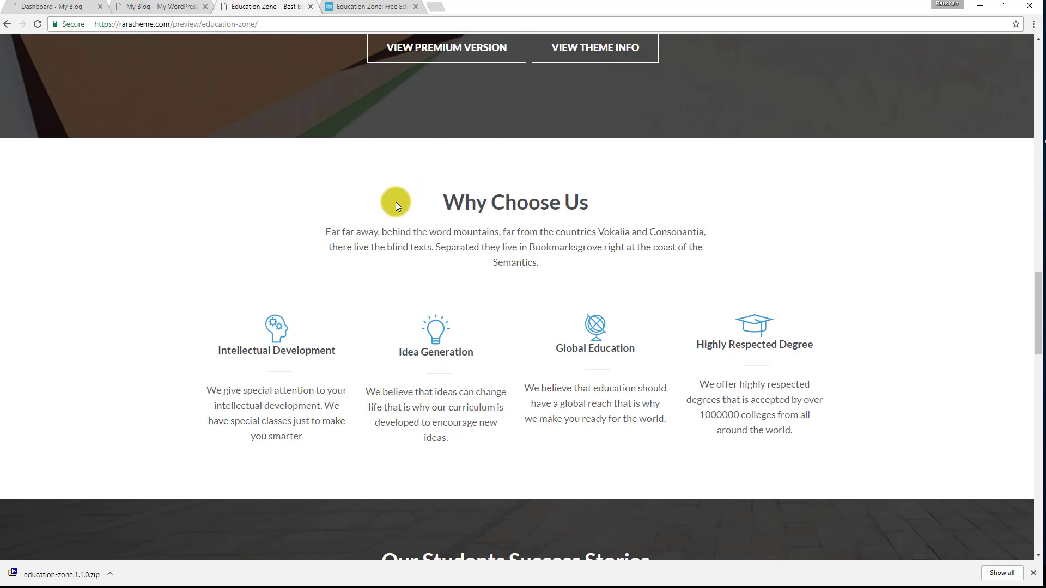
scroll(411, 216, "down", 7)
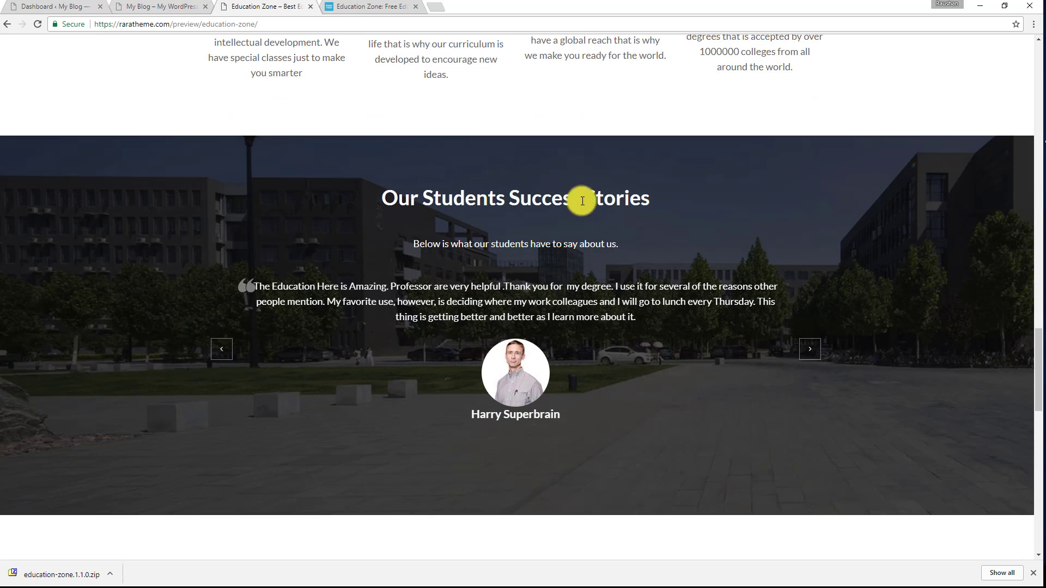
left_click(808, 350)
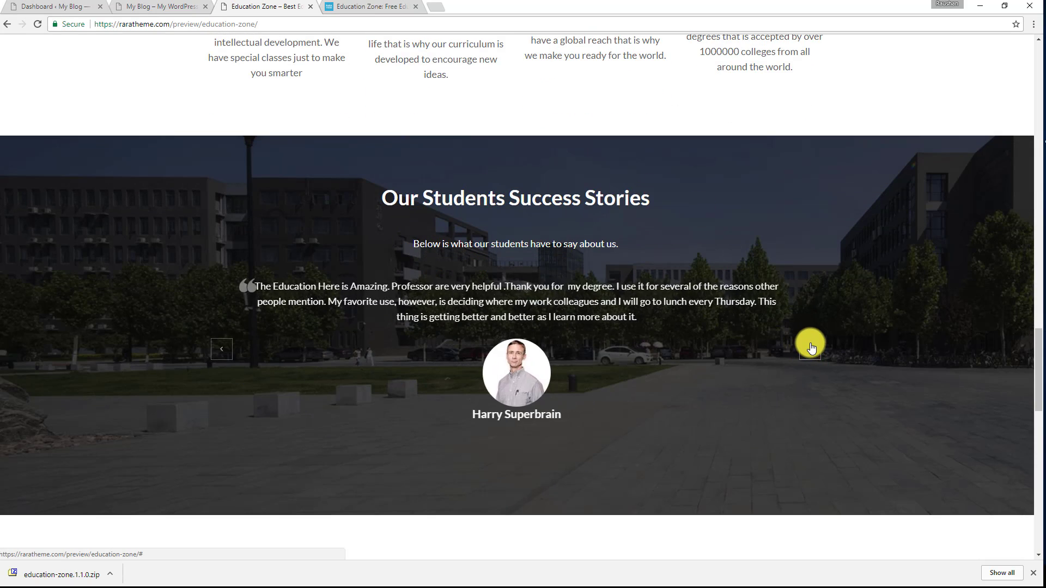
scroll(553, 170, "down", 5)
scroll(555, 168, "down", 3)
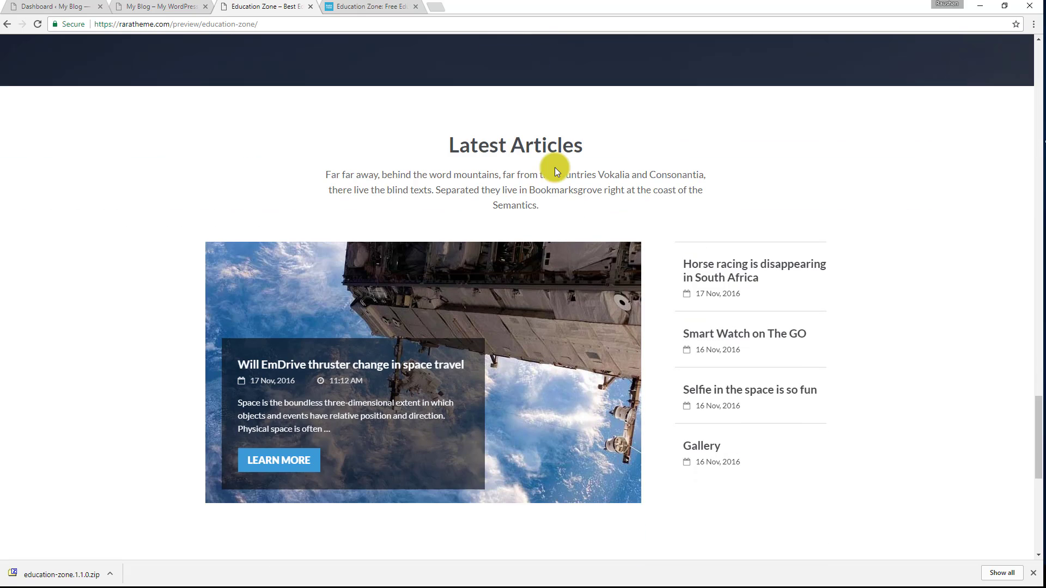
scroll(492, 157, "down", 7)
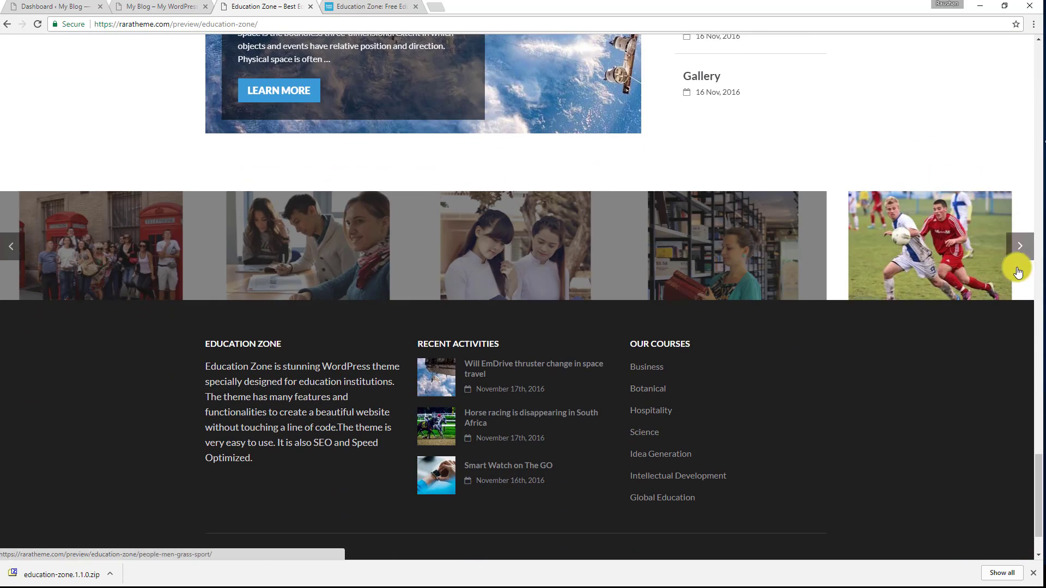
left_click(10, 251)
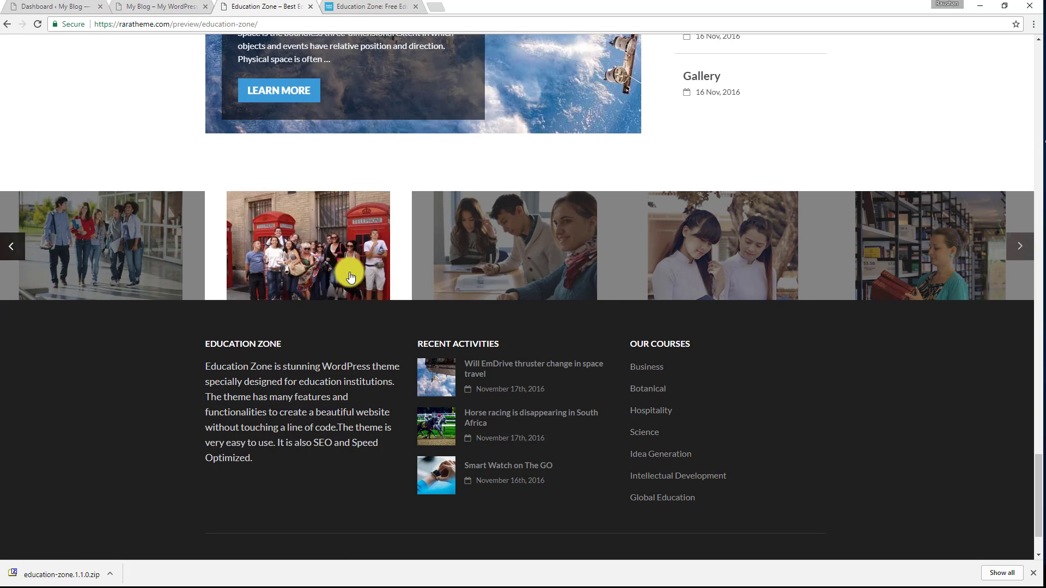
scroll(264, 264, "down", 2)
left_click_drag(192, 256, 786, 397)
left_click(786, 395)
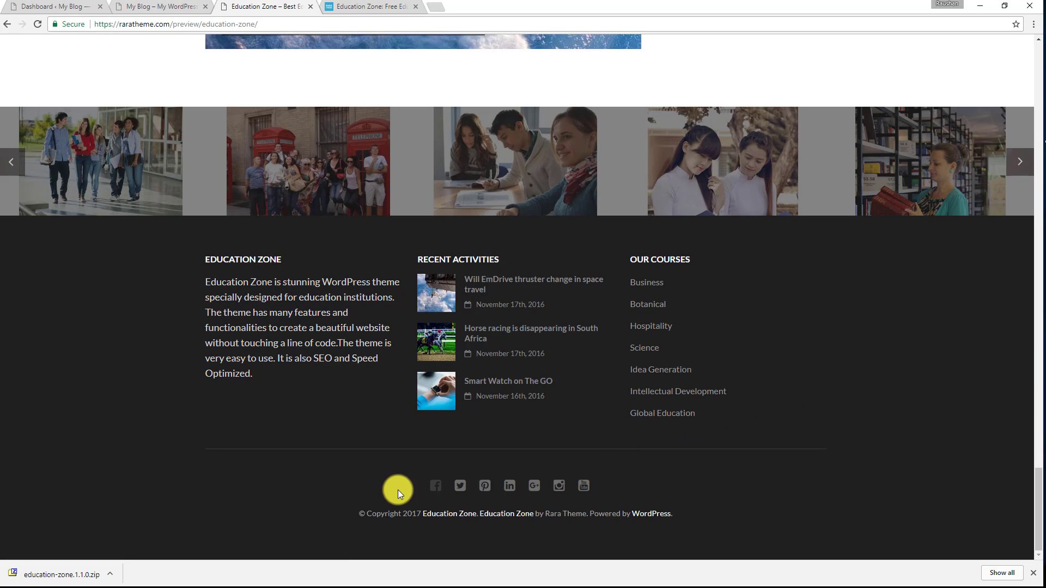
scroll(727, 342, "up", 15)
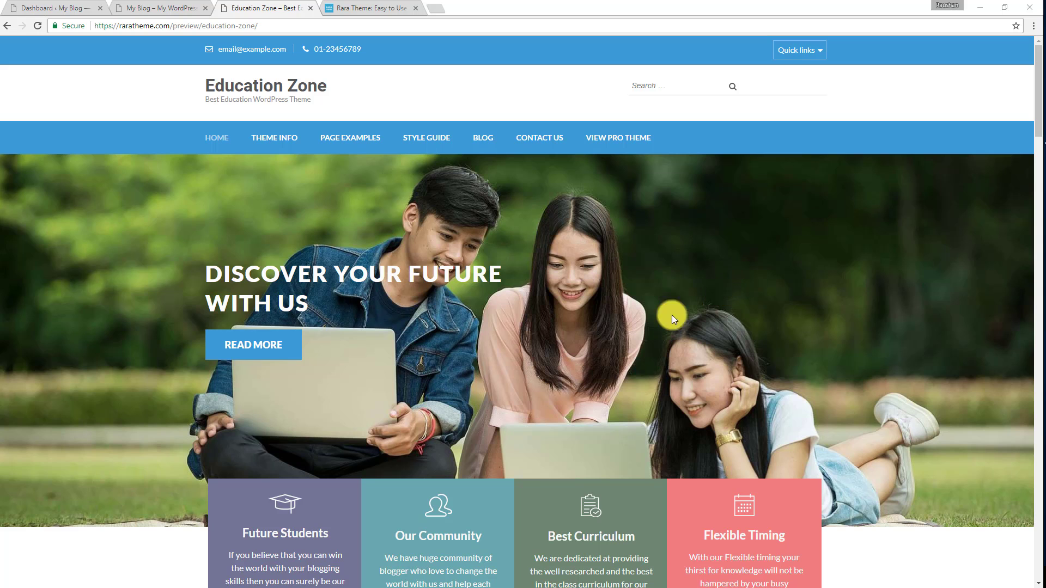
Find Education Zone among the free WordPress themes on the Rara Theme site, open its details and view its download form.
left_click(384, 7)
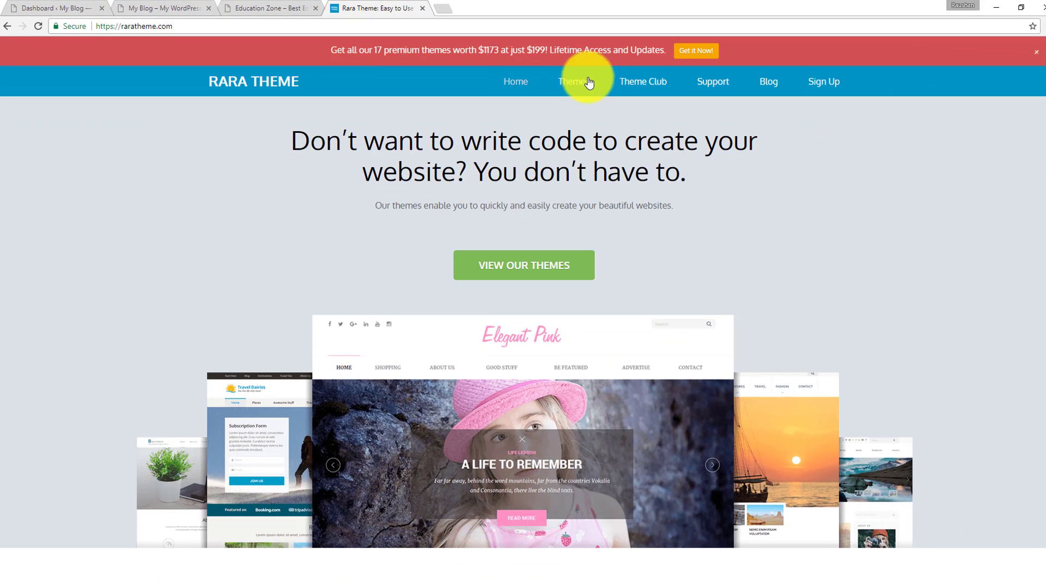
left_click(571, 81)
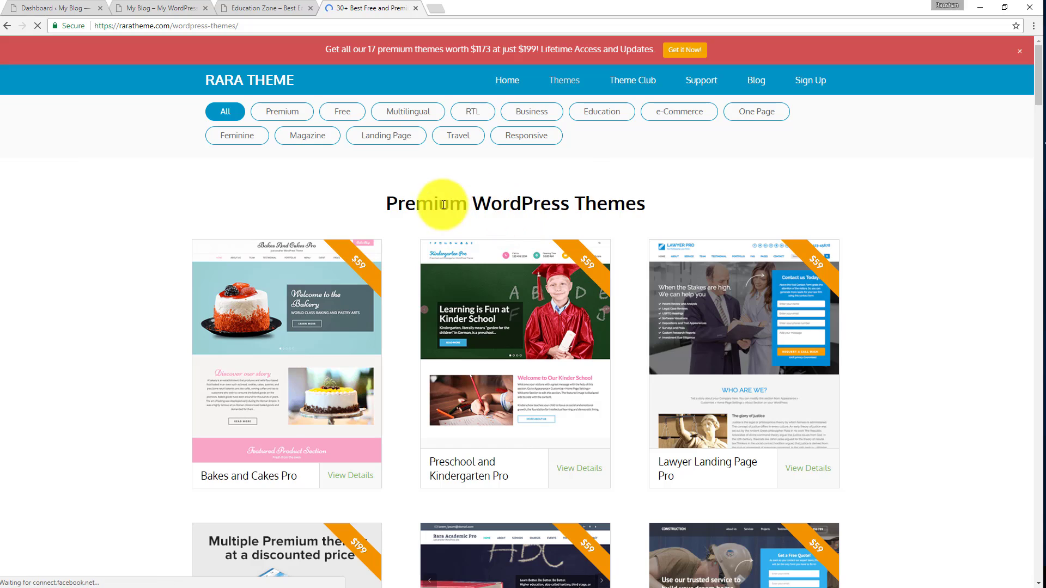
scroll(532, 205, "down", 15)
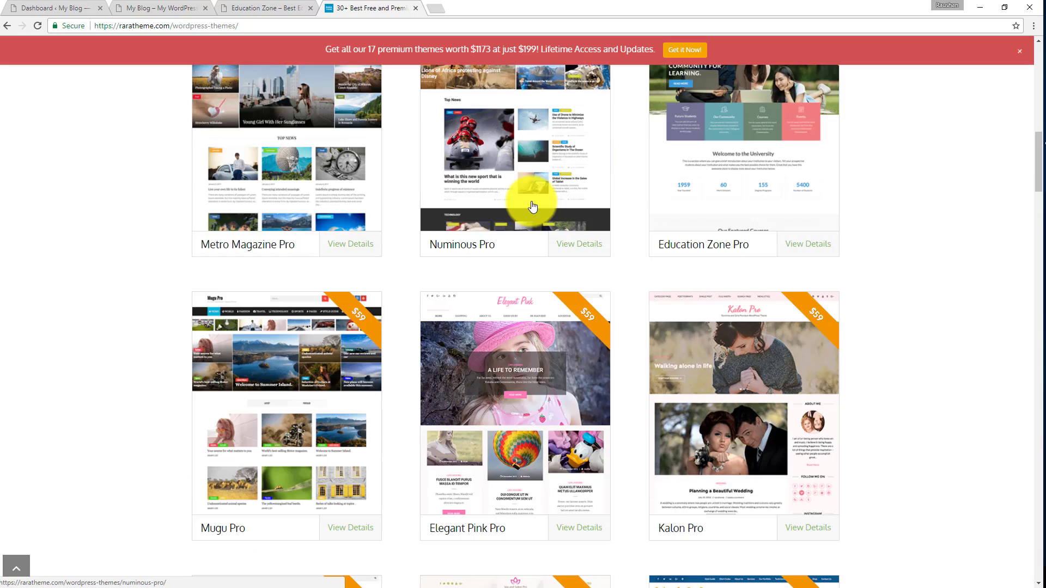
scroll(532, 206, "down", 16)
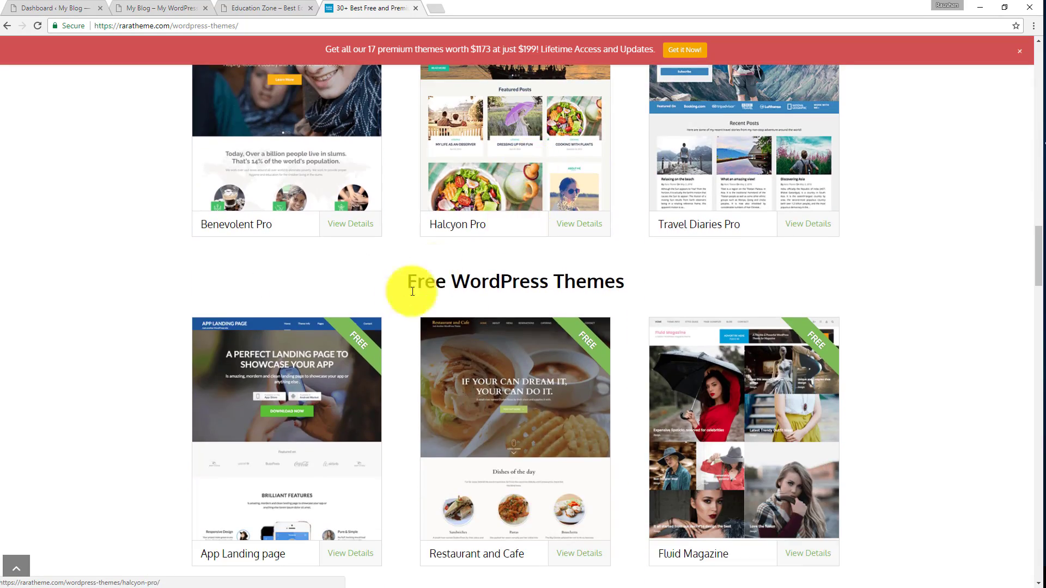
scroll(616, 267, "down", 3)
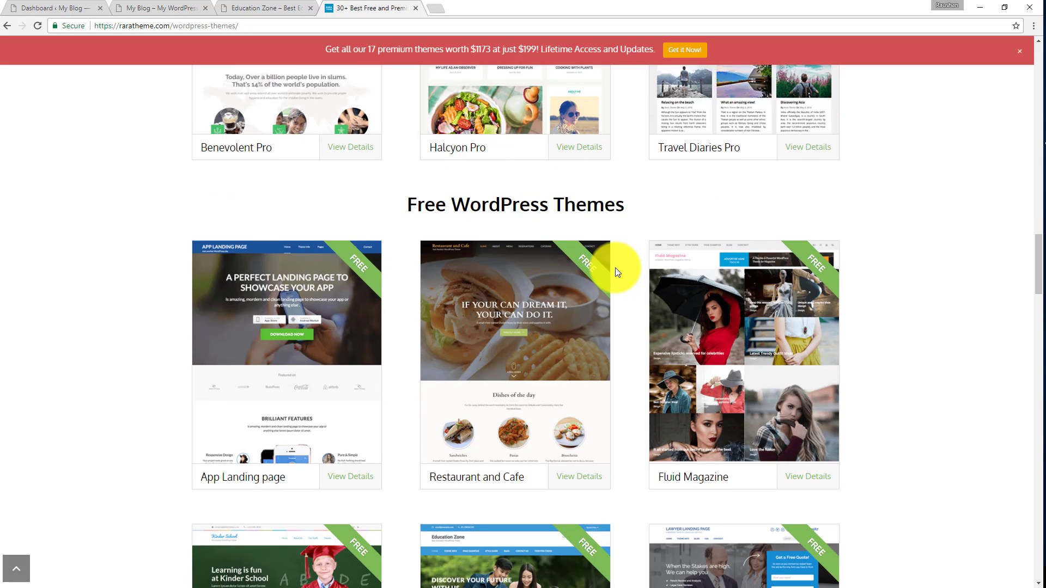
scroll(615, 268, "down", 6)
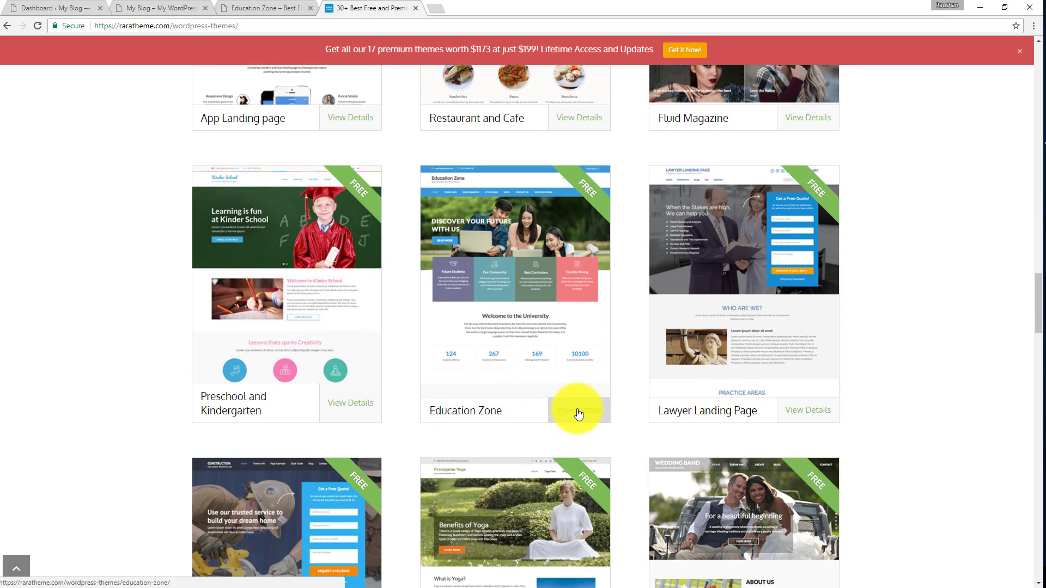
left_click(579, 414)
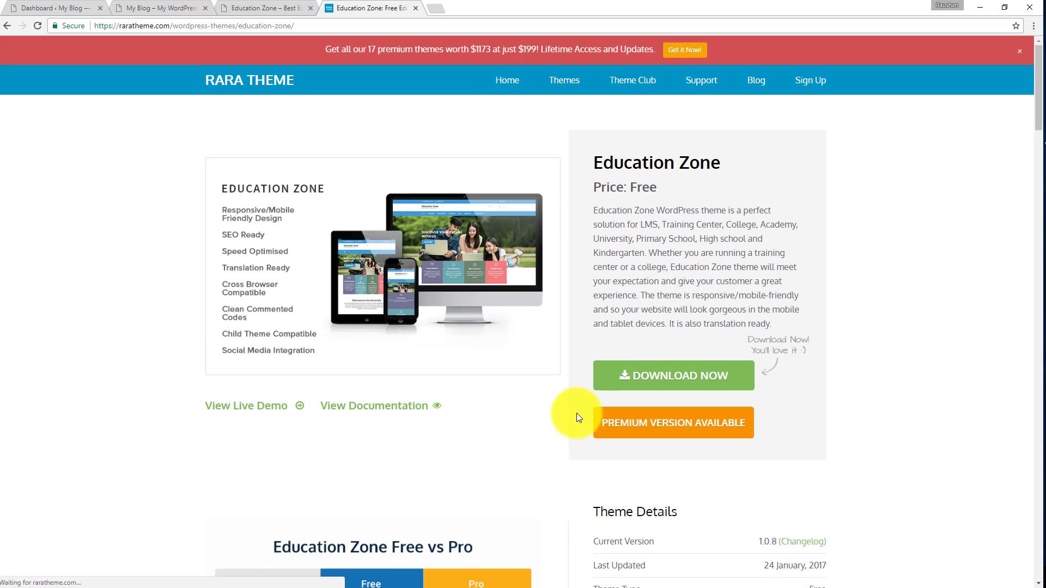
left_click(708, 375)
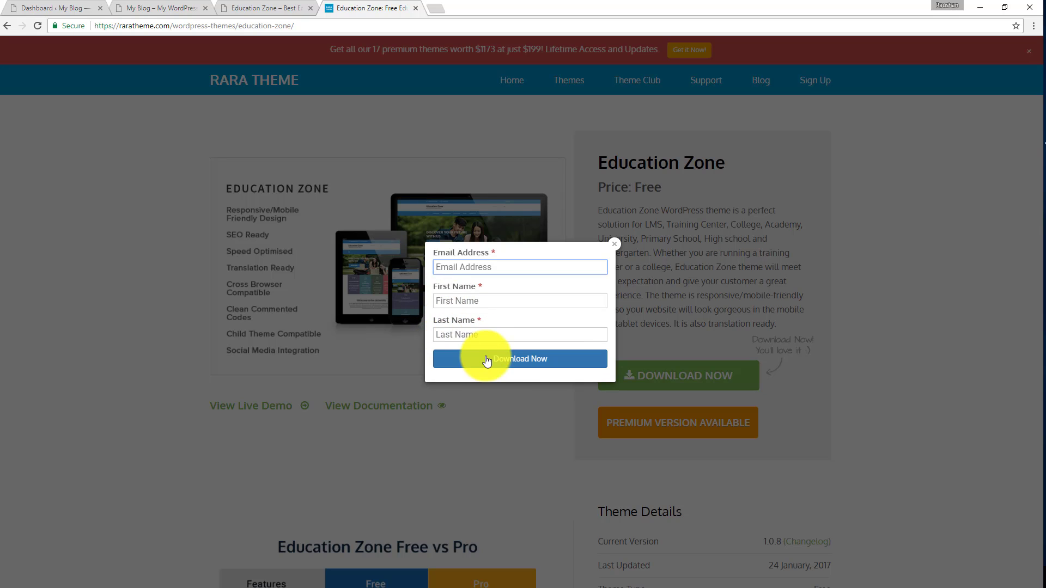
left_click(615, 244)
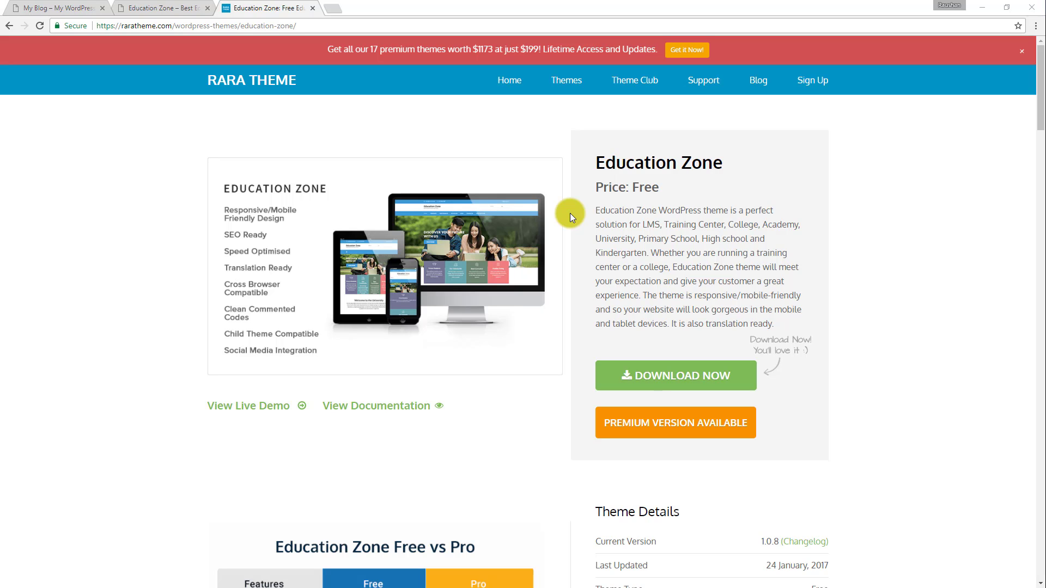
Switch to the My Blog site and look over its front page with the current theme.
left_click(77, 8)
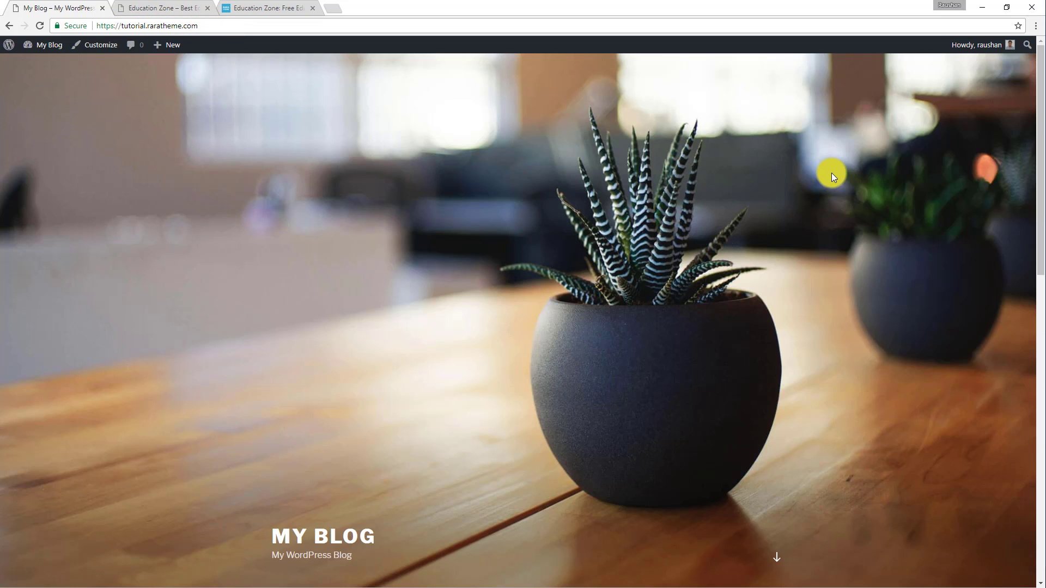
scroll(784, 243, "down", 15)
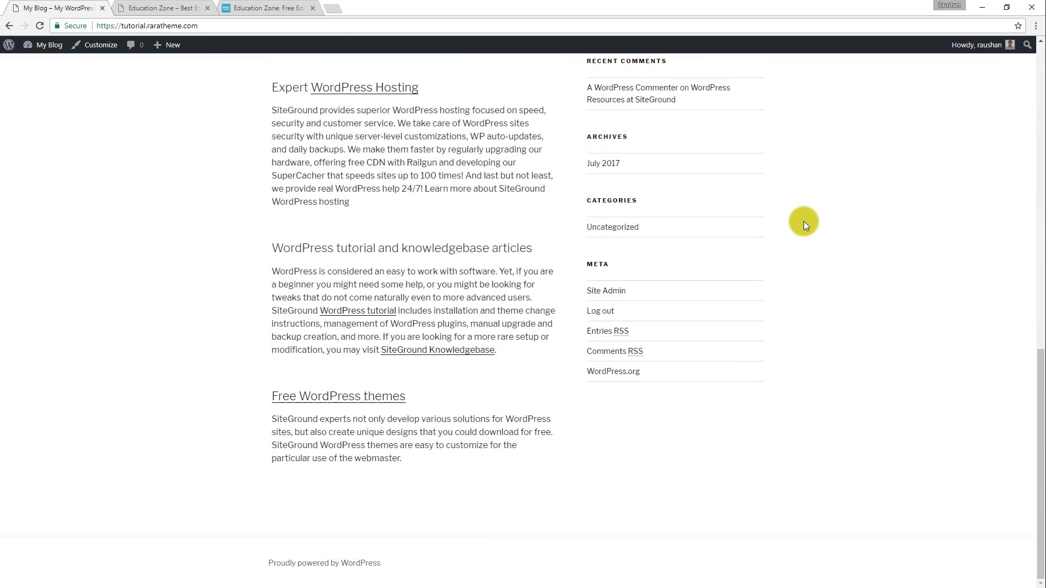
scroll(828, 242, "up", 15)
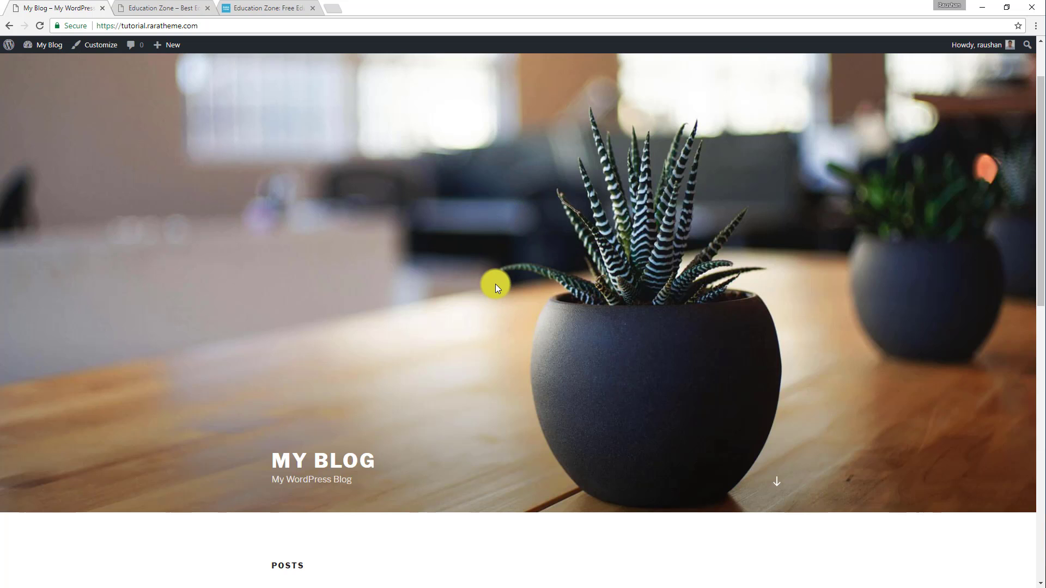
Go to the WordPress dashboard's theme management and open the upload form for adding a new theme.
mouse_move(41, 45)
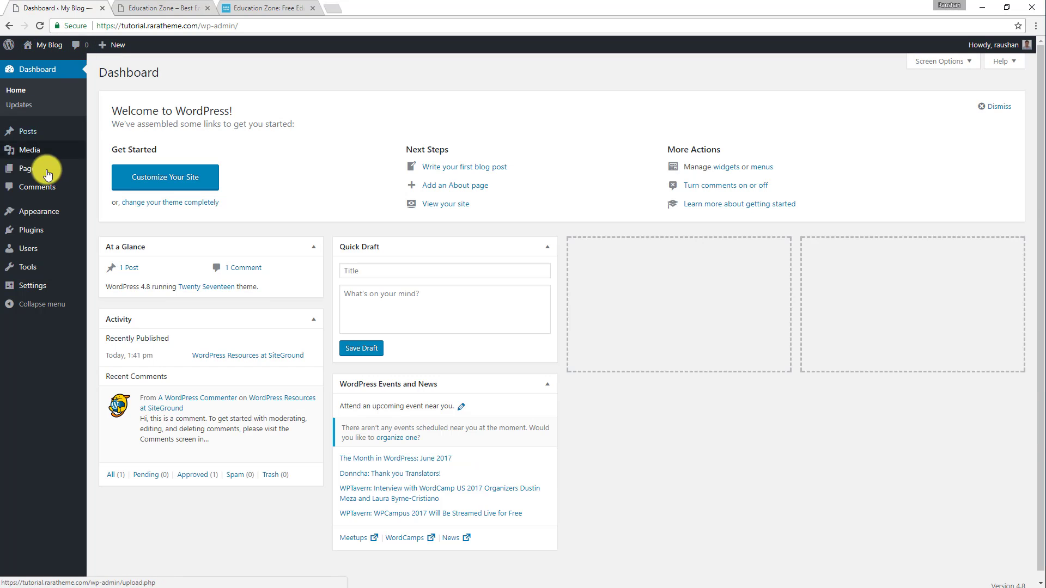
mouse_move(15, 210)
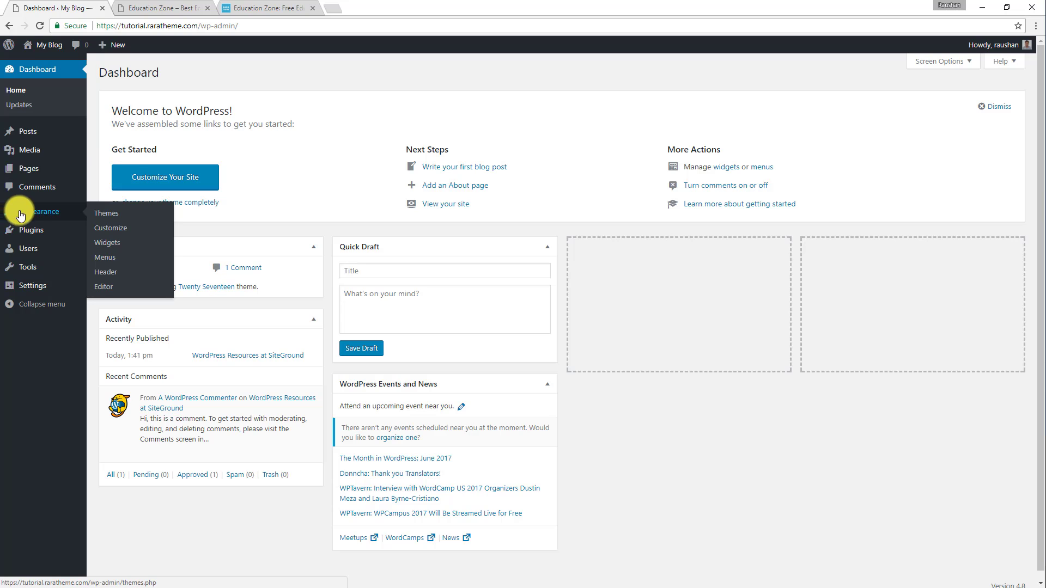
left_click(102, 212)
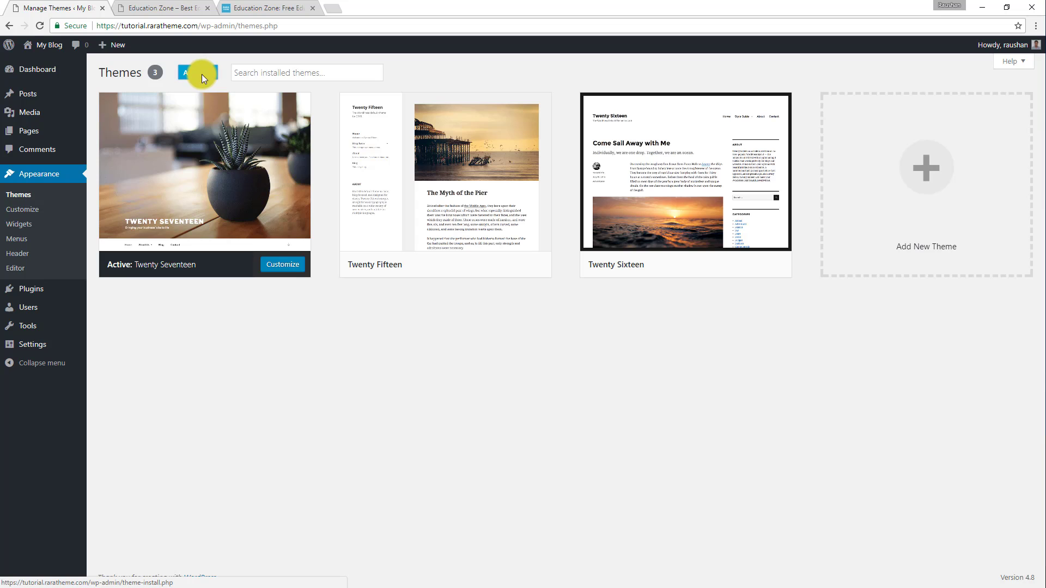
left_click(202, 74)
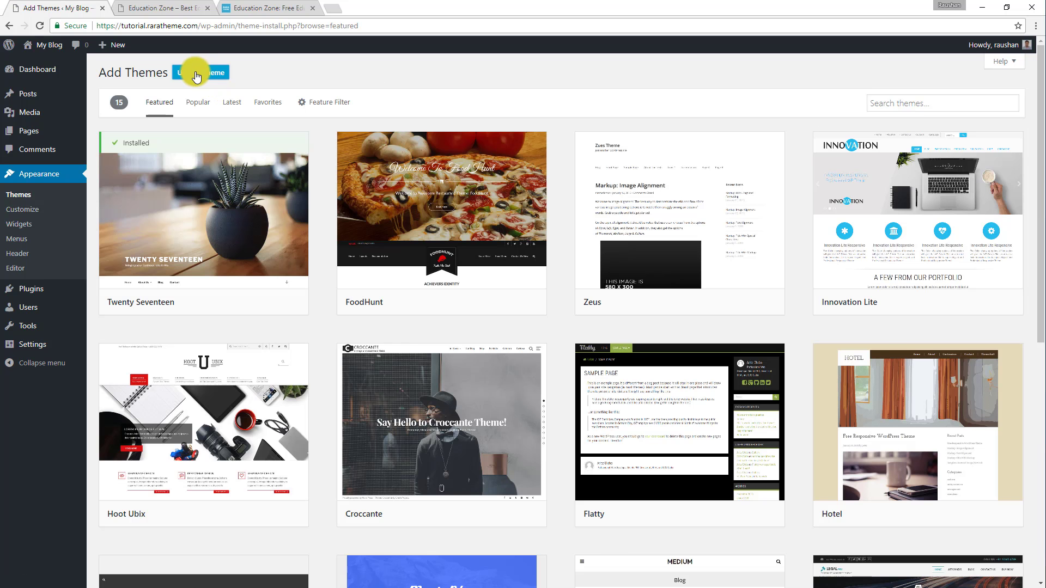
left_click(197, 75)
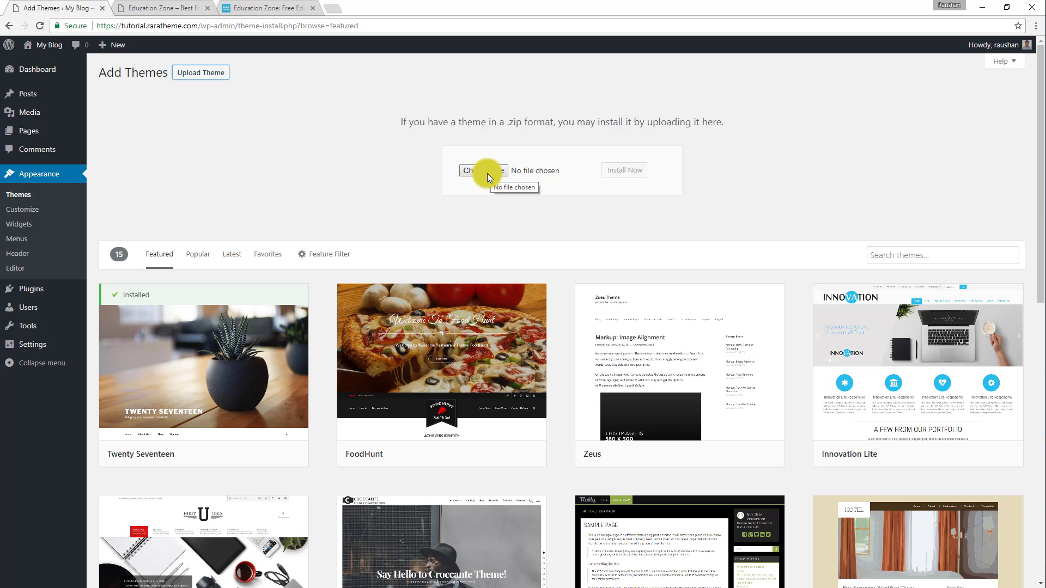
Choose education-zone.1.1.0.zip from the desktop as the theme file and install it.
left_click(1006, 6)
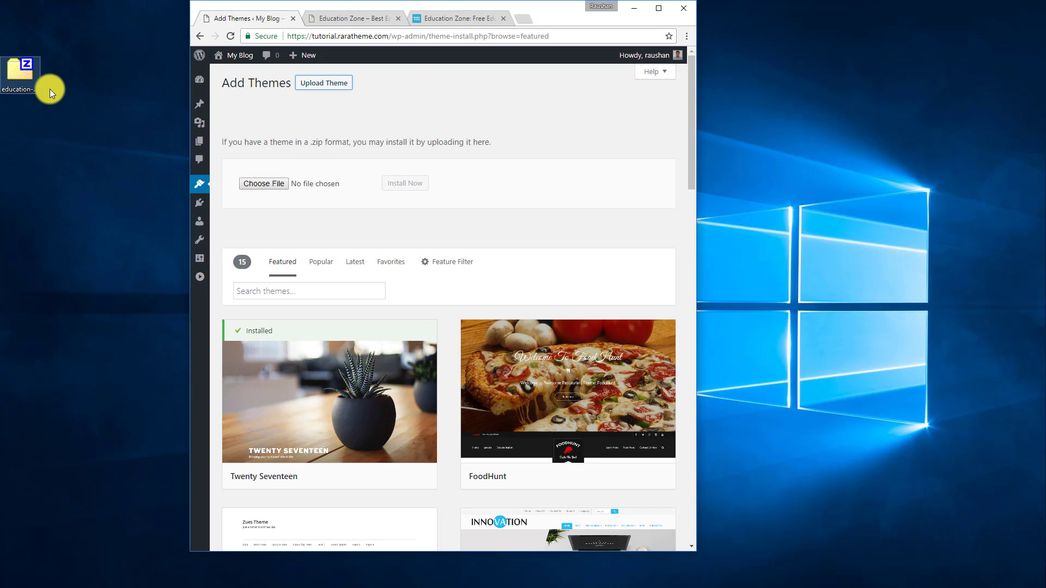
left_click_drag(12, 66, 274, 181)
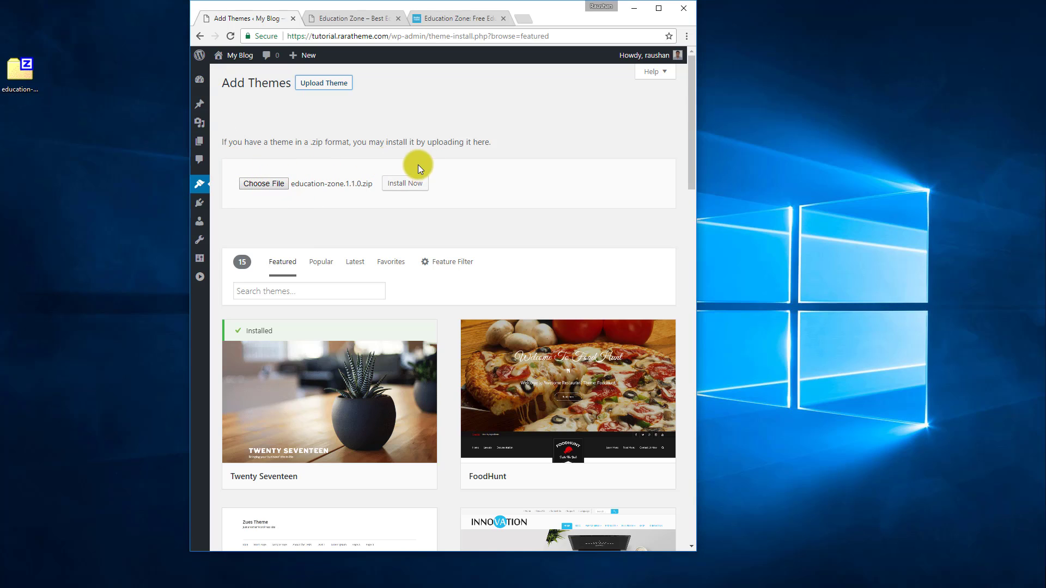
left_click(406, 185)
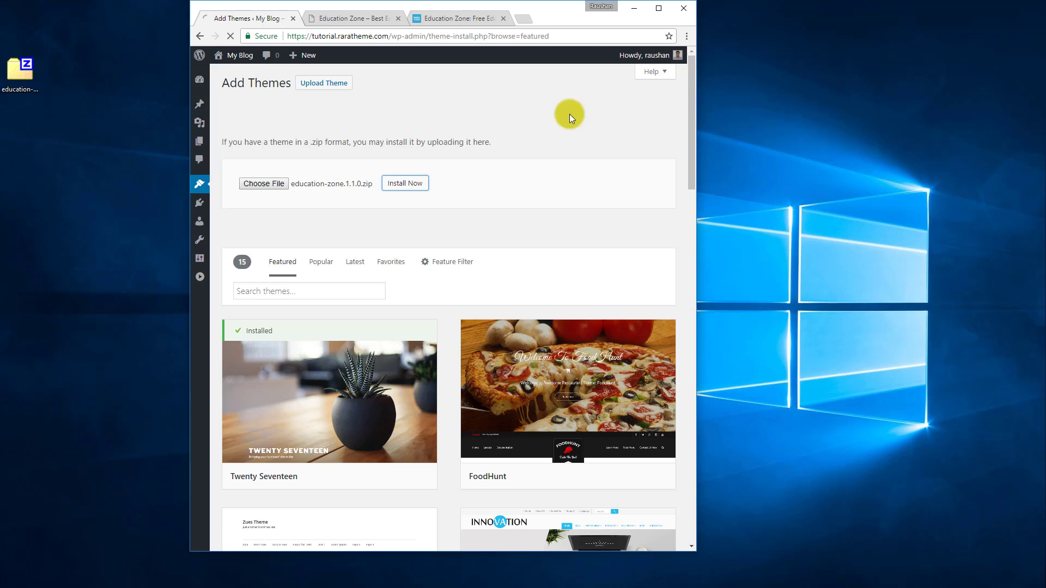
Activate the installed Education Zone theme and look over the My Blog front page.
left_click(658, 9)
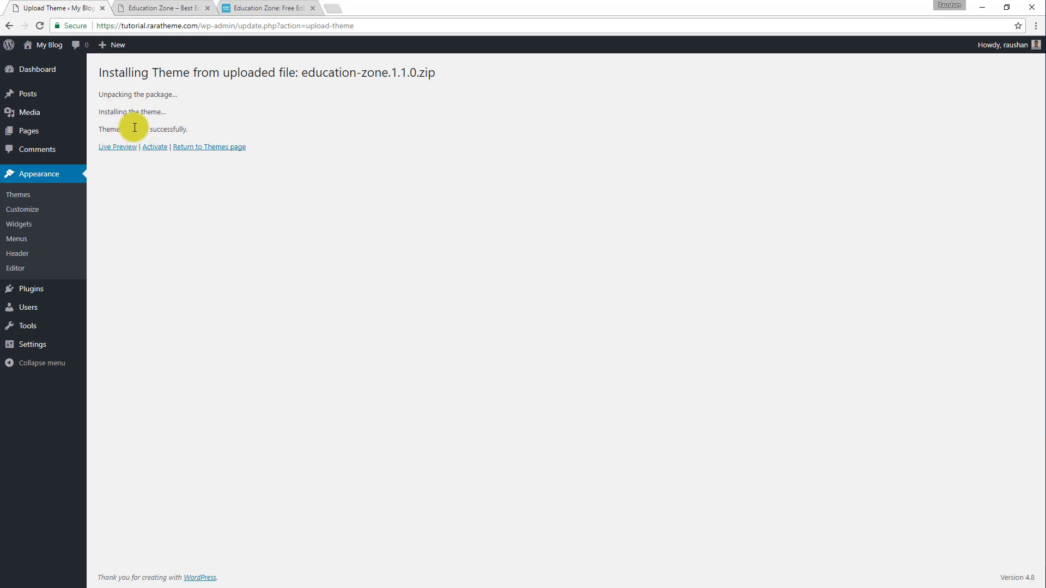
left_click(155, 147)
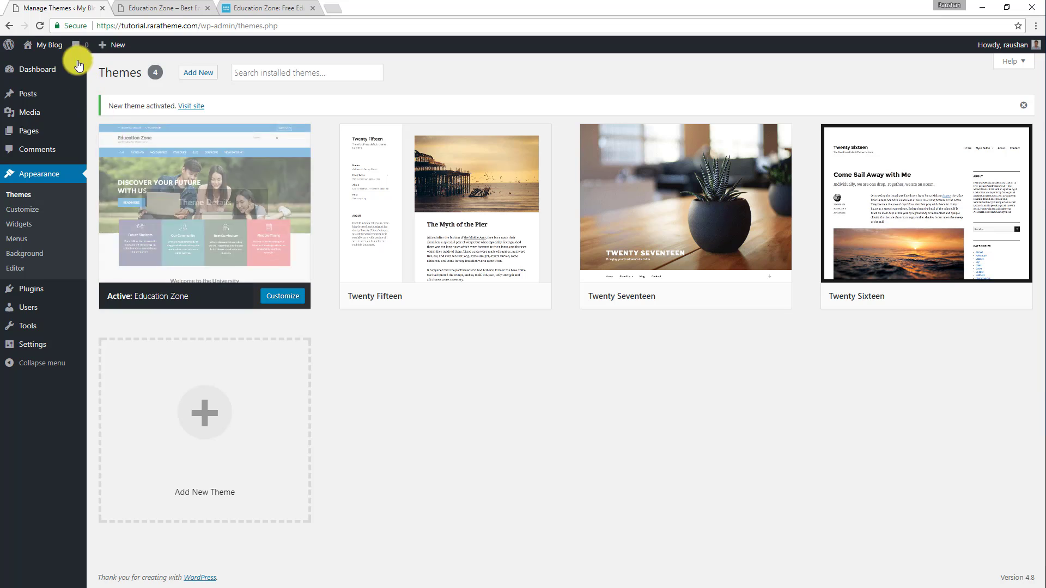
left_click(38, 63)
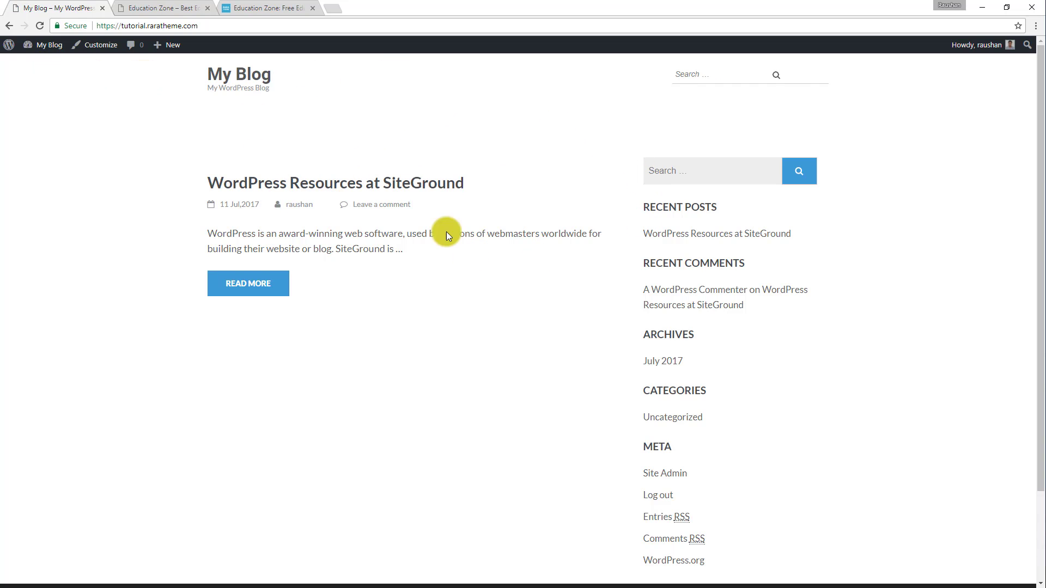
scroll(342, 343, "down", 3)
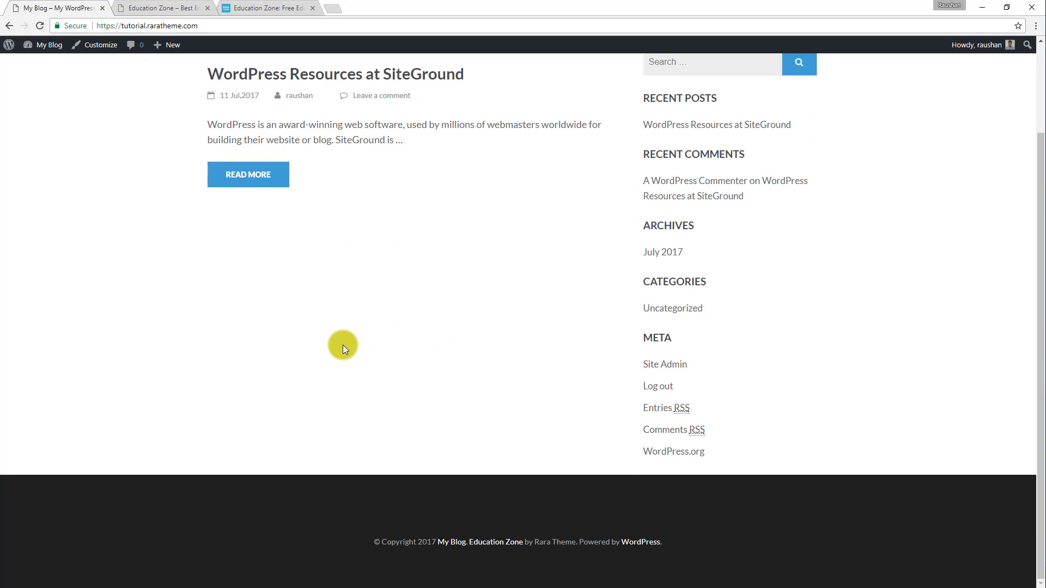
scroll(343, 345, "up", 3)
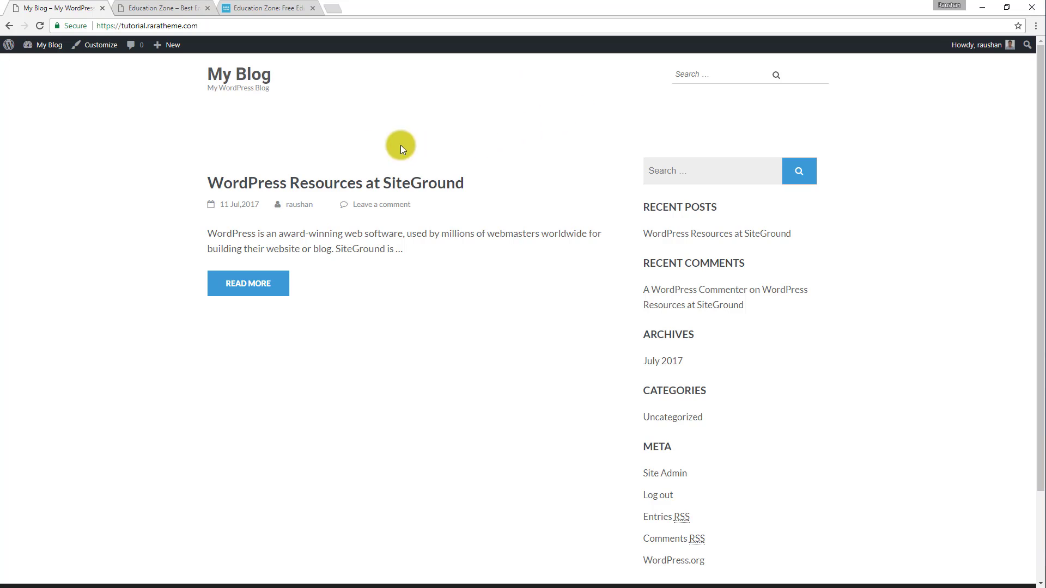
Compare the Education Zone demo's banner, info boxes, statistics and featured courses sections with the My Blog front page.
left_click(173, 6)
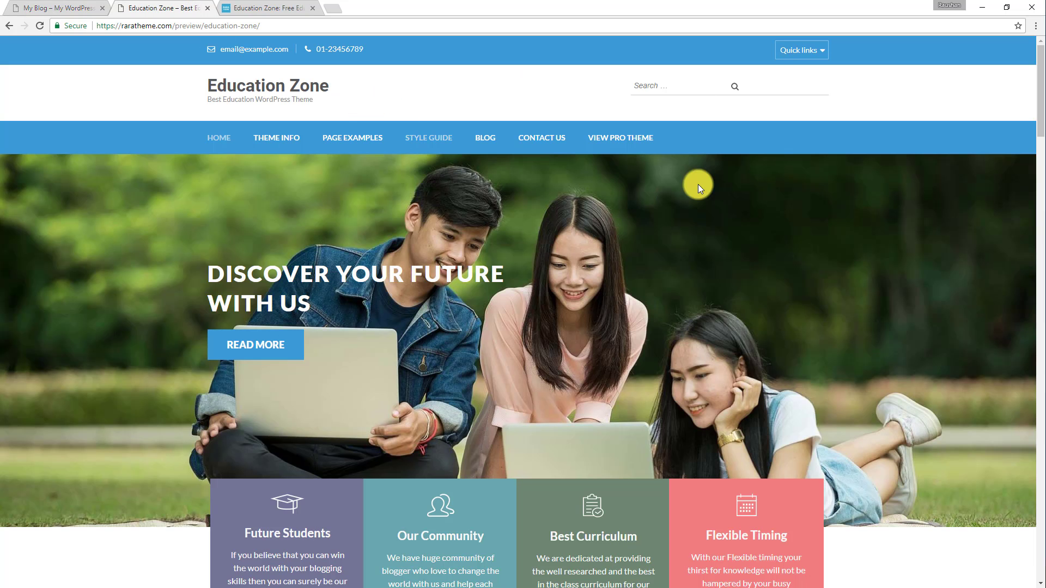
scroll(692, 189, "down", 10)
scroll(692, 189, "up", 10)
scroll(493, 186, "down", 8)
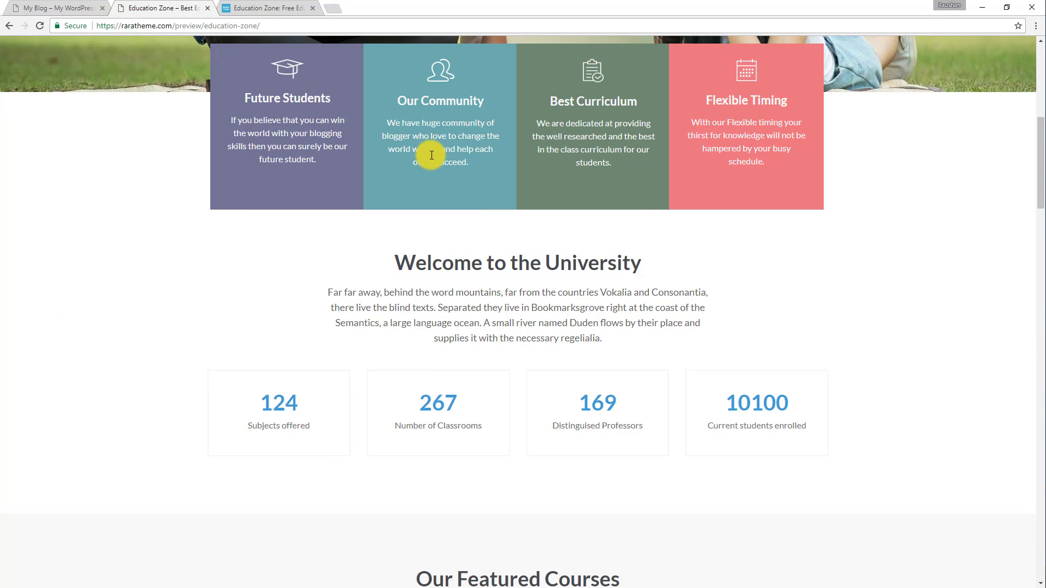
left_click(70, 5)
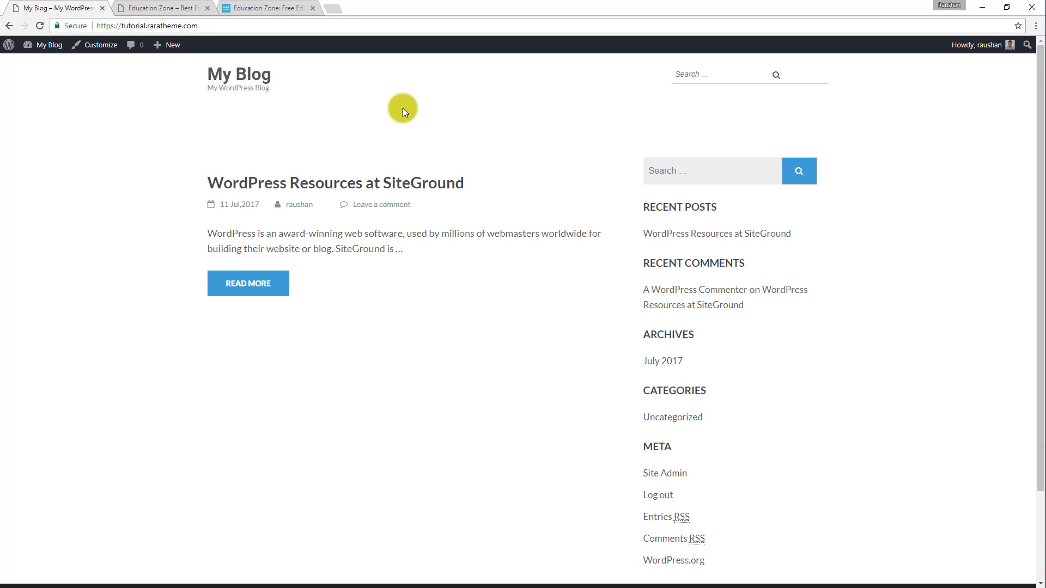
left_click(142, 6)
scroll(449, 250, "up", 8)
scroll(447, 248, "down", 20)
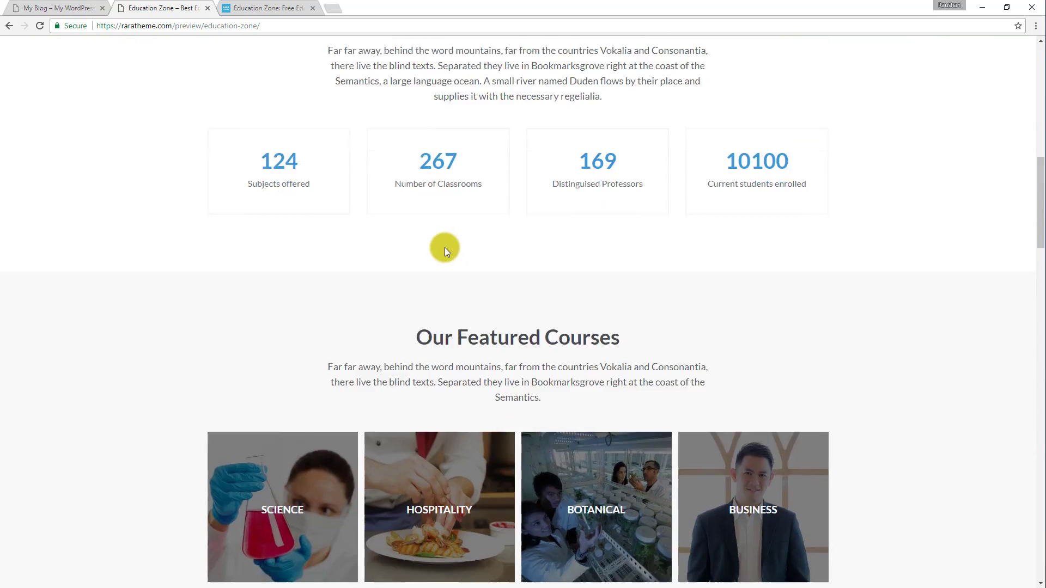
scroll(444, 248, "up", 12)
scroll(443, 250, "up", 10)
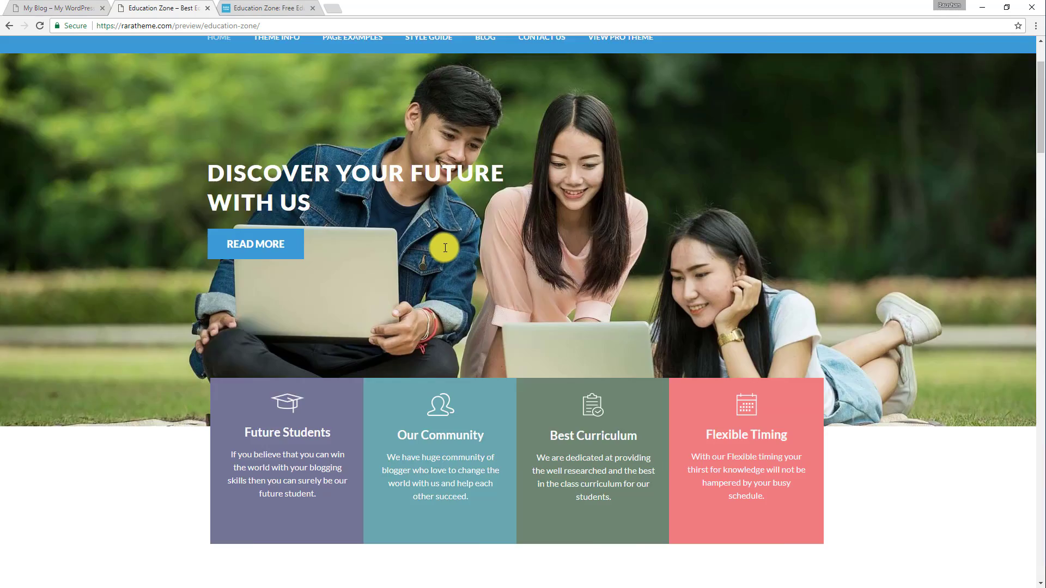
key("ctrl+1")
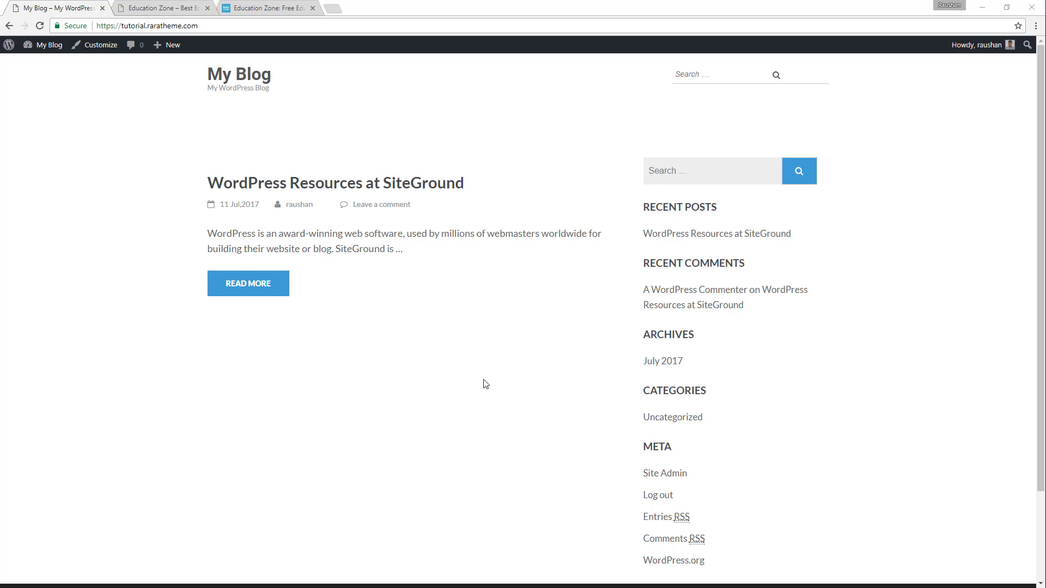
Create a new page titled Home from the WordPress dashboard, assign it the Home Page template and publish it.
mouse_move(44, 45)
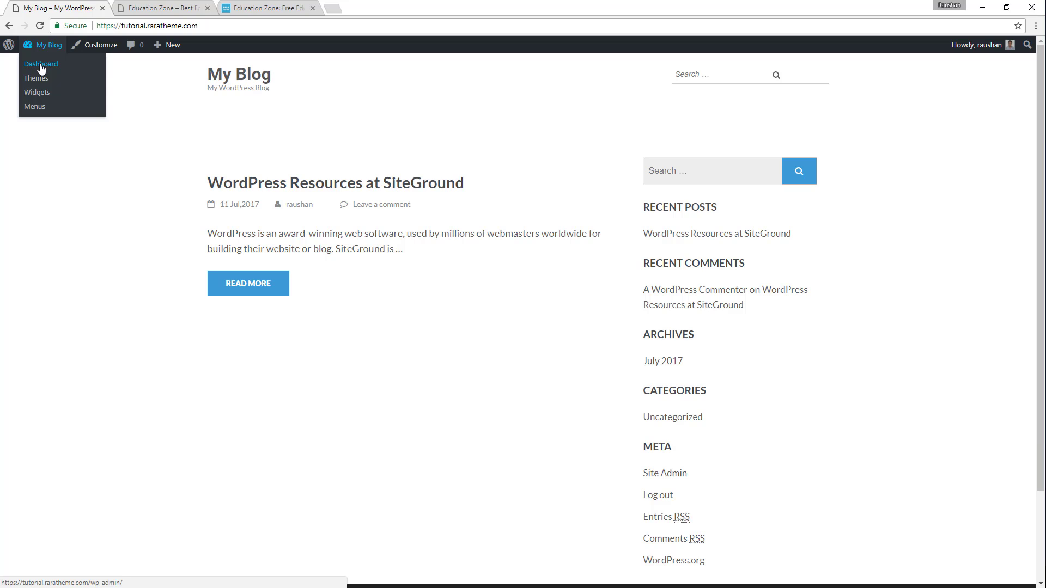
left_click(40, 65)
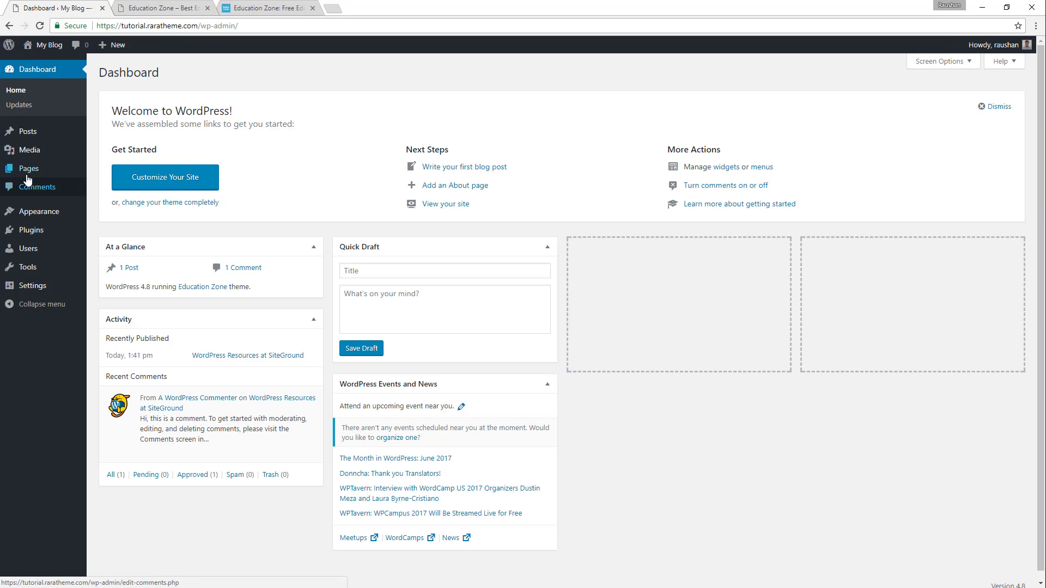
mouse_move(22, 169)
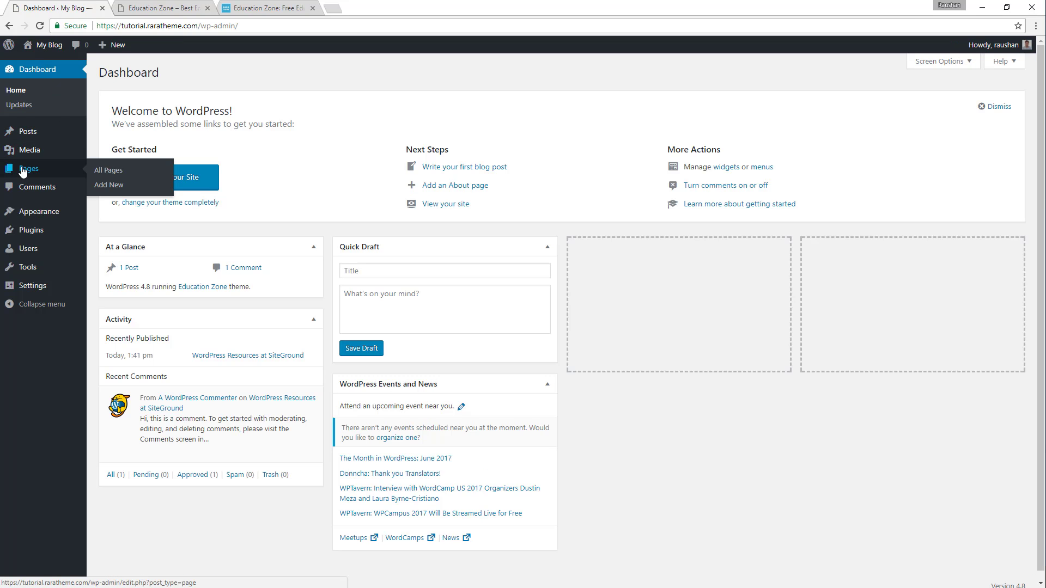
left_click(103, 171)
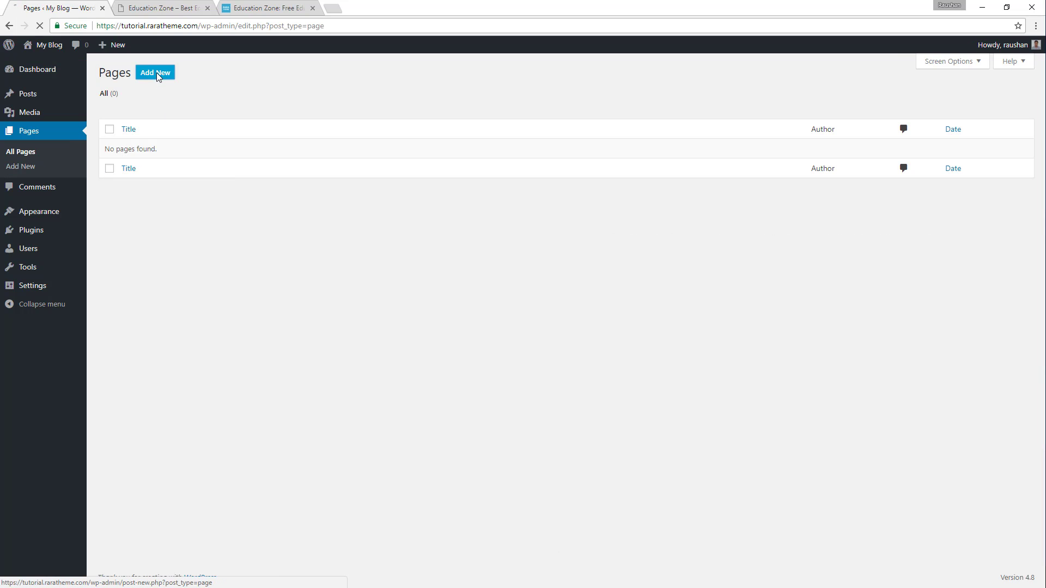
left_click(156, 73)
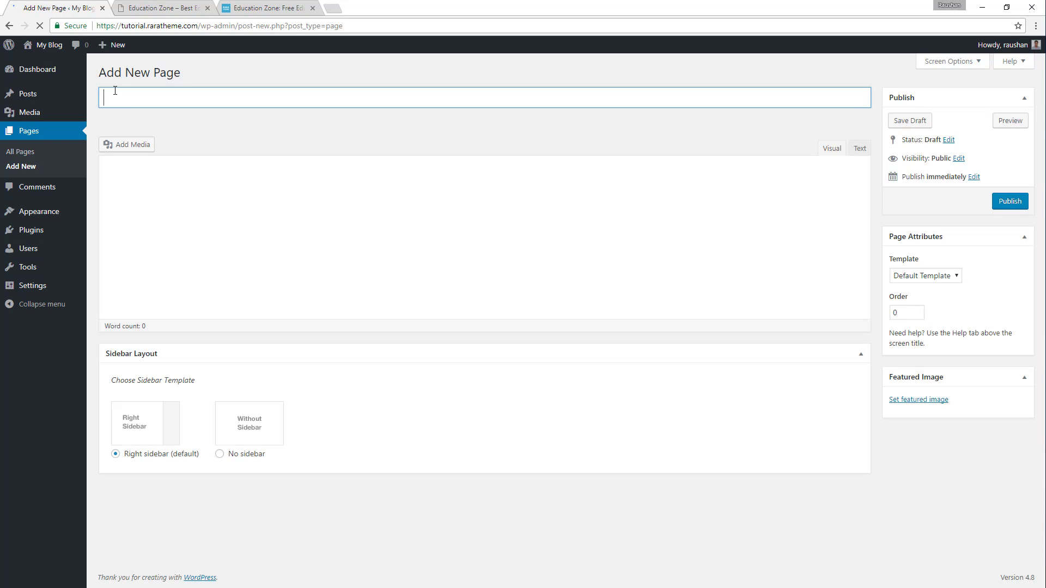
type("Home")
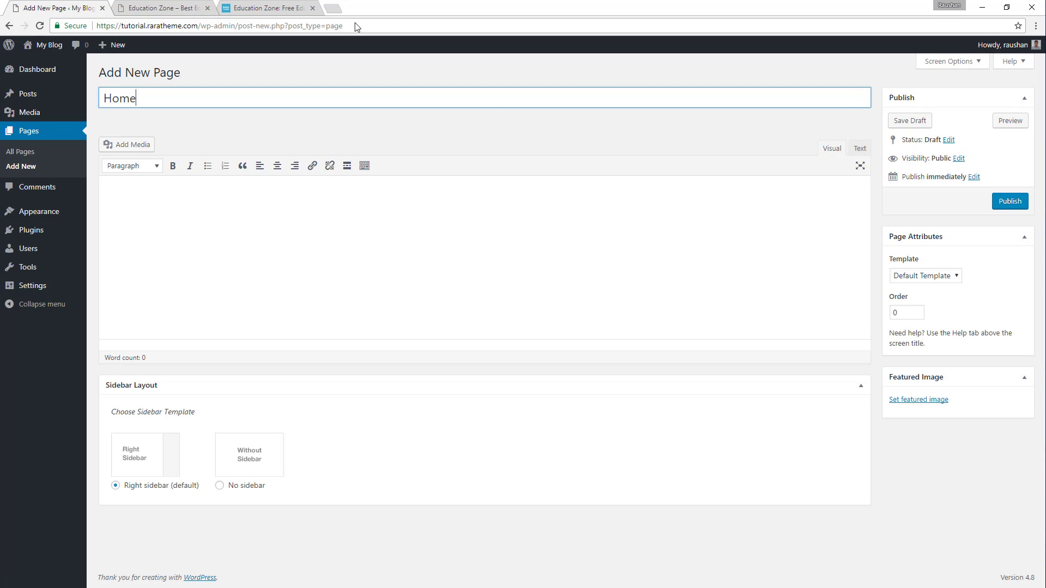
left_click(950, 277)
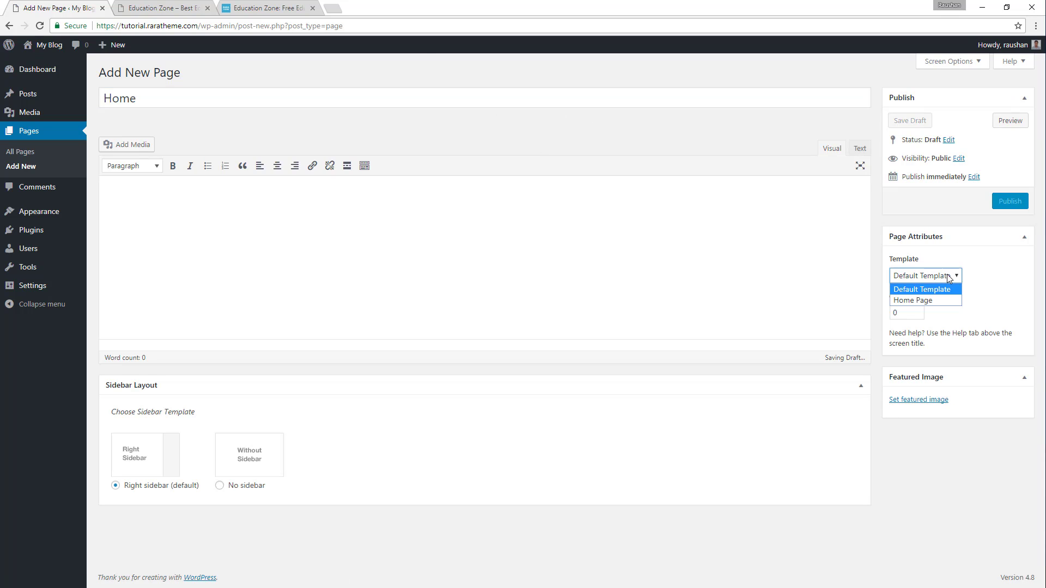
left_click(918, 302)
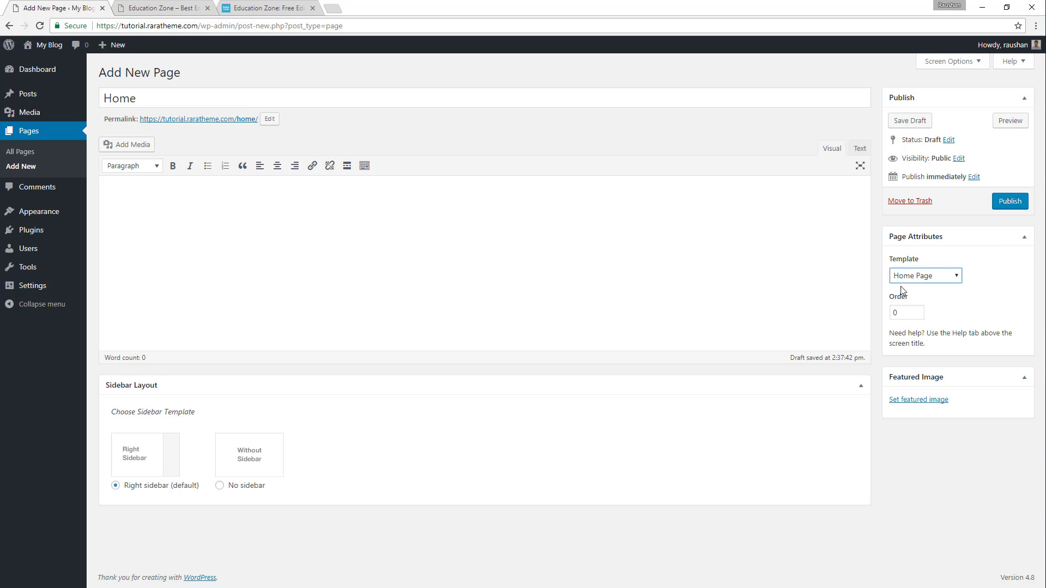
left_click(1014, 202)
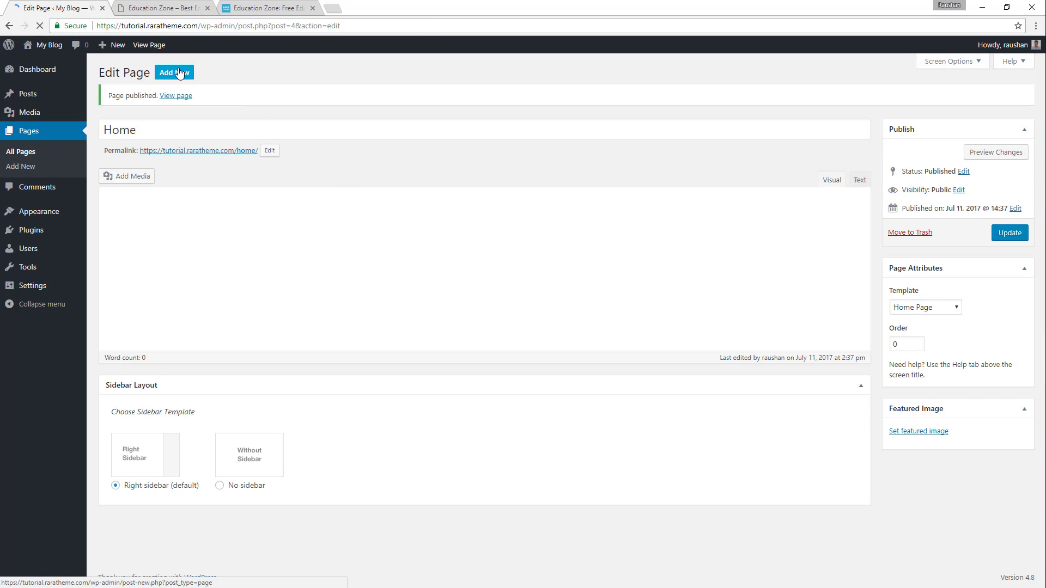
Add another page titled Blog with the default template and publish it.
left_click(178, 75)
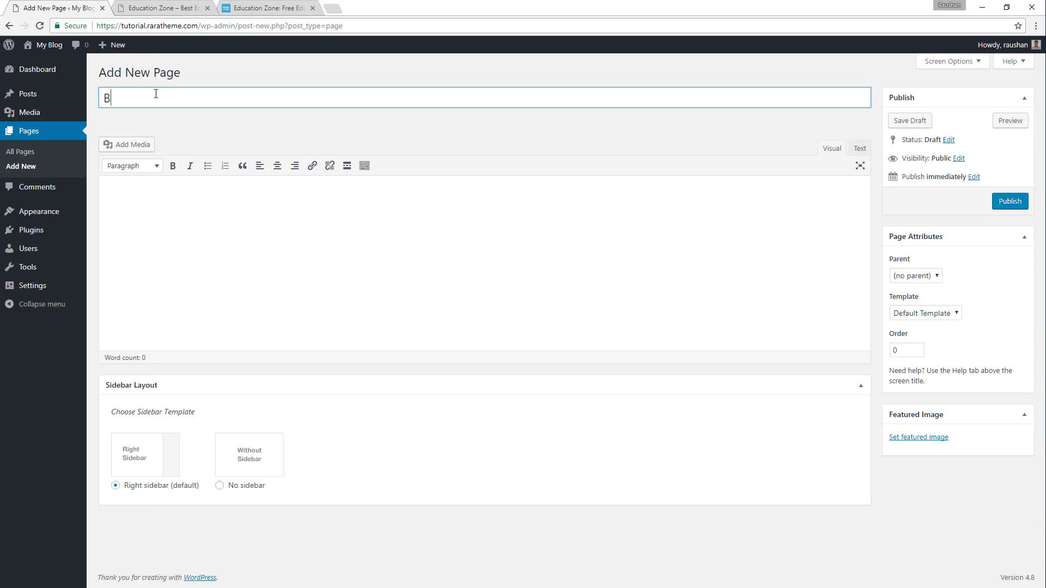
type("Blog")
left_click(1001, 207)
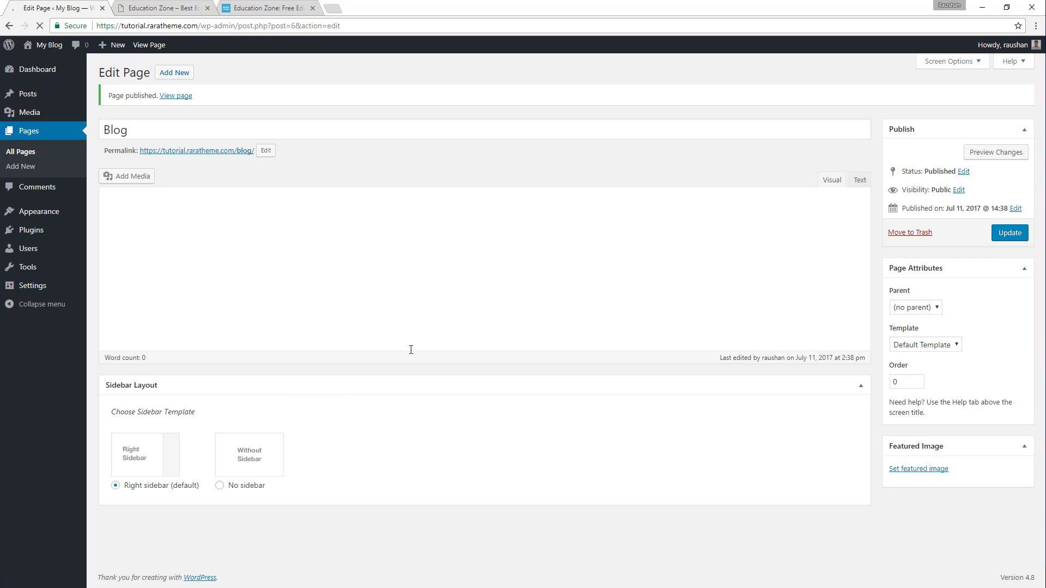
Customize the site to show a static page, with Home as front page and Blog as posts page, and publish the settings.
mouse_move(66, 213)
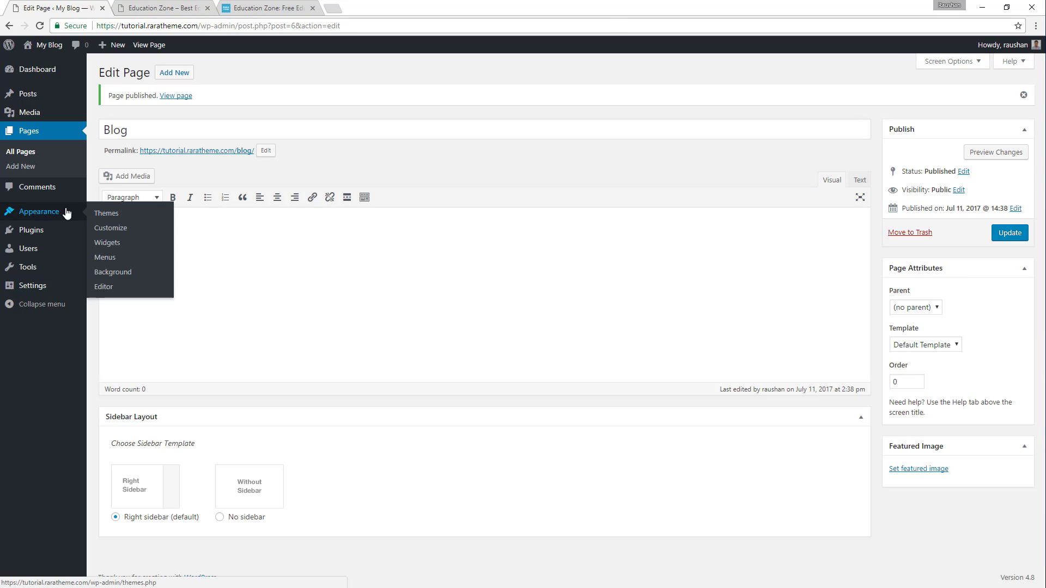
left_click(107, 230)
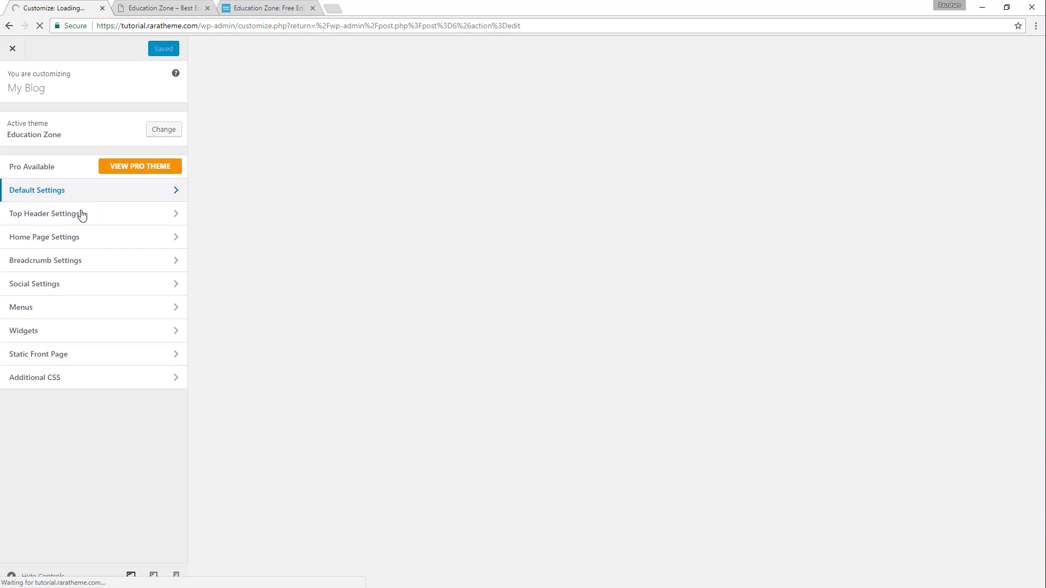
left_click(99, 361)
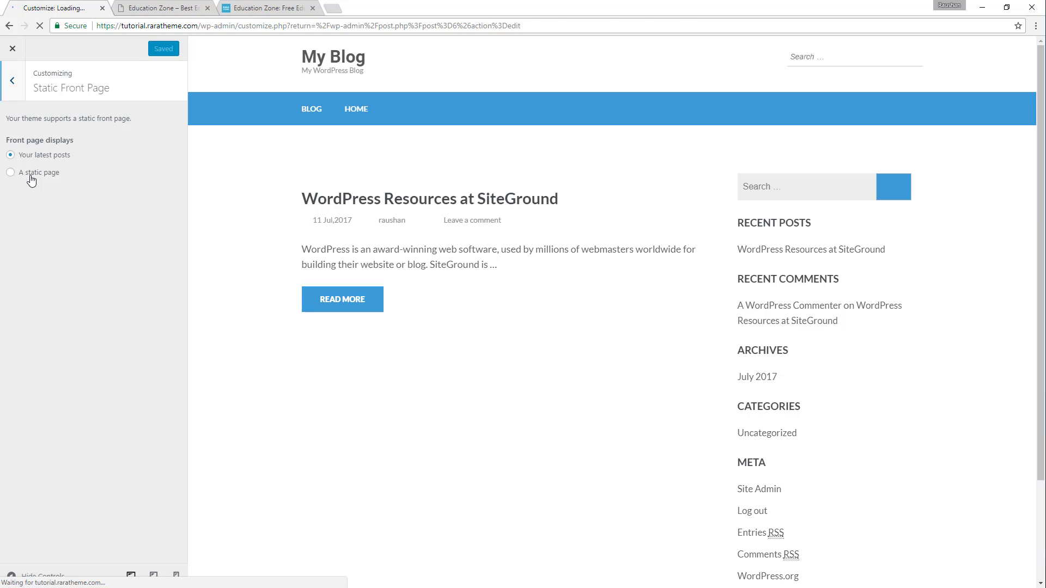
left_click(31, 179)
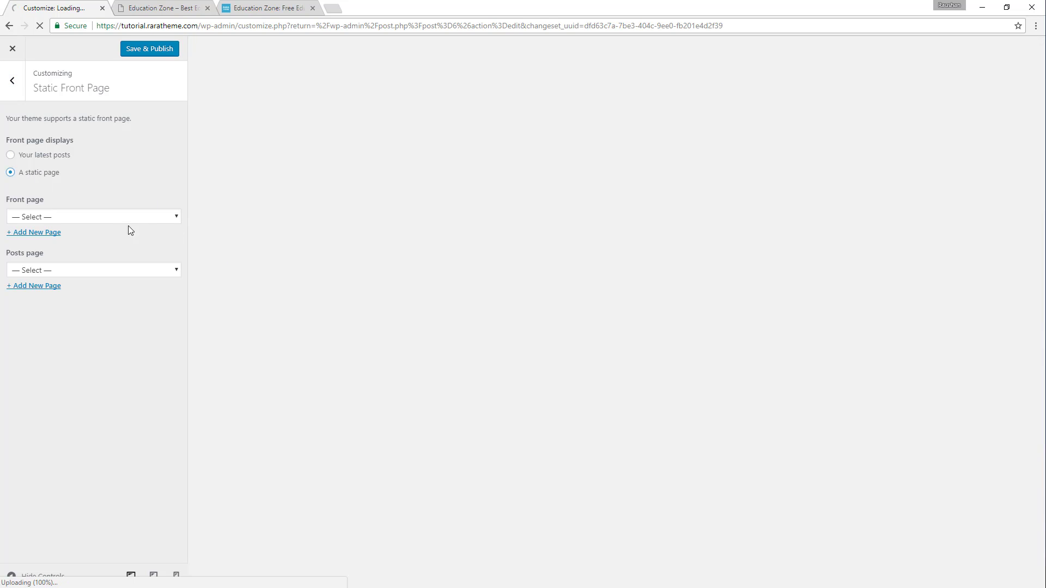
left_click(53, 217)
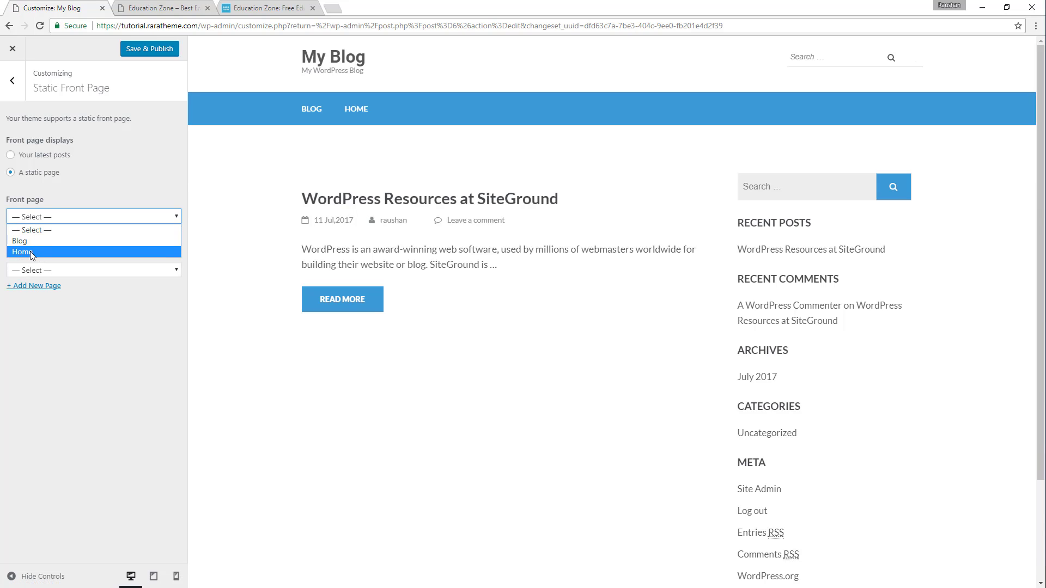
left_click(31, 251)
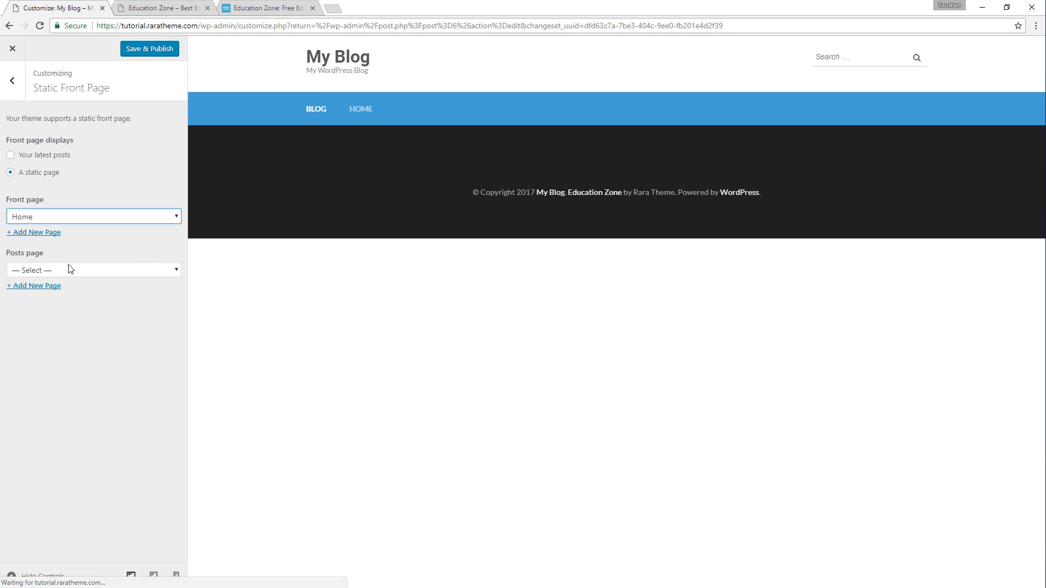
left_click(70, 270)
left_click(56, 295)
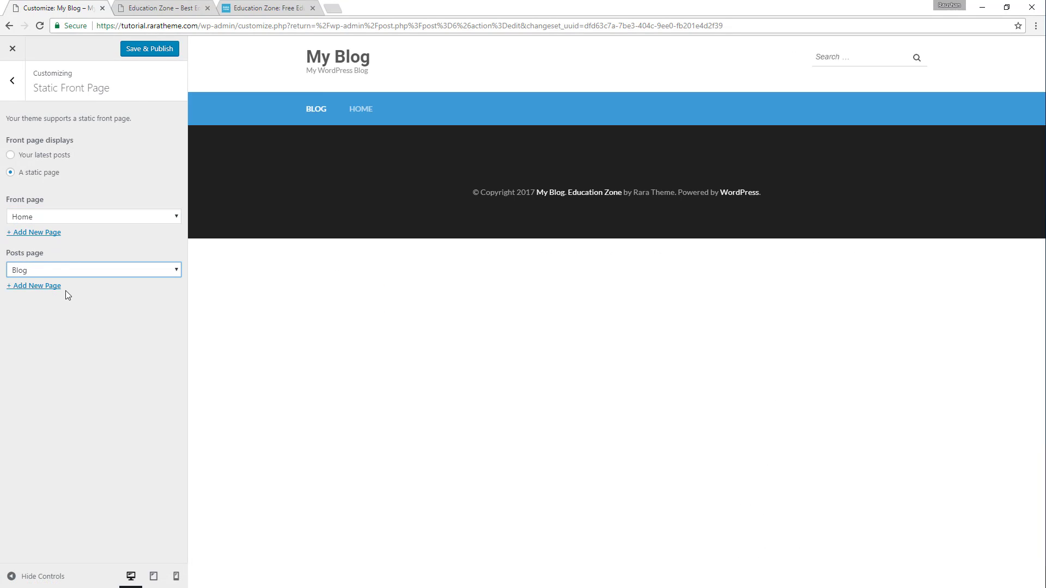
left_click(140, 49)
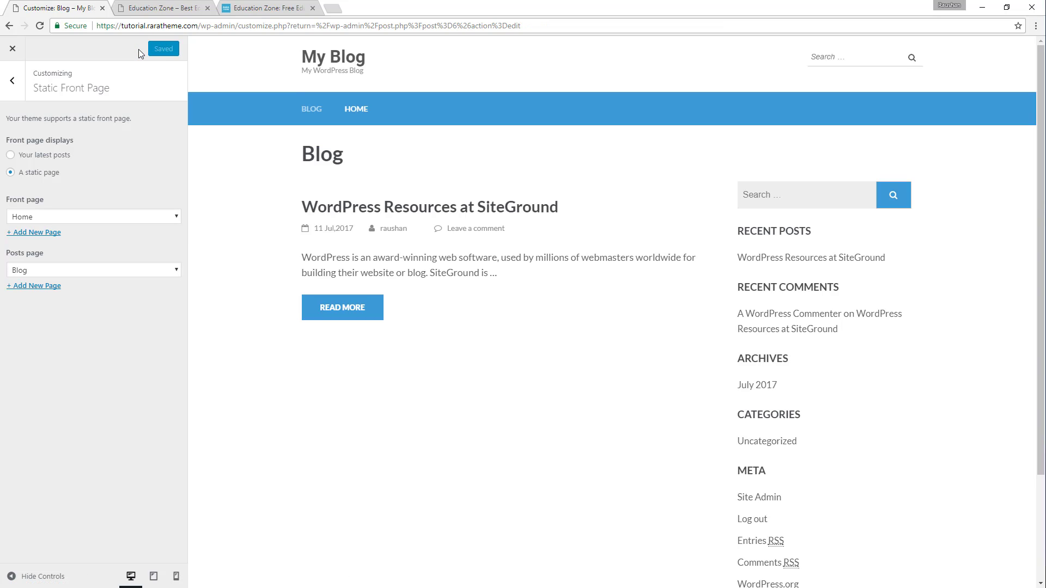
left_click(13, 50)
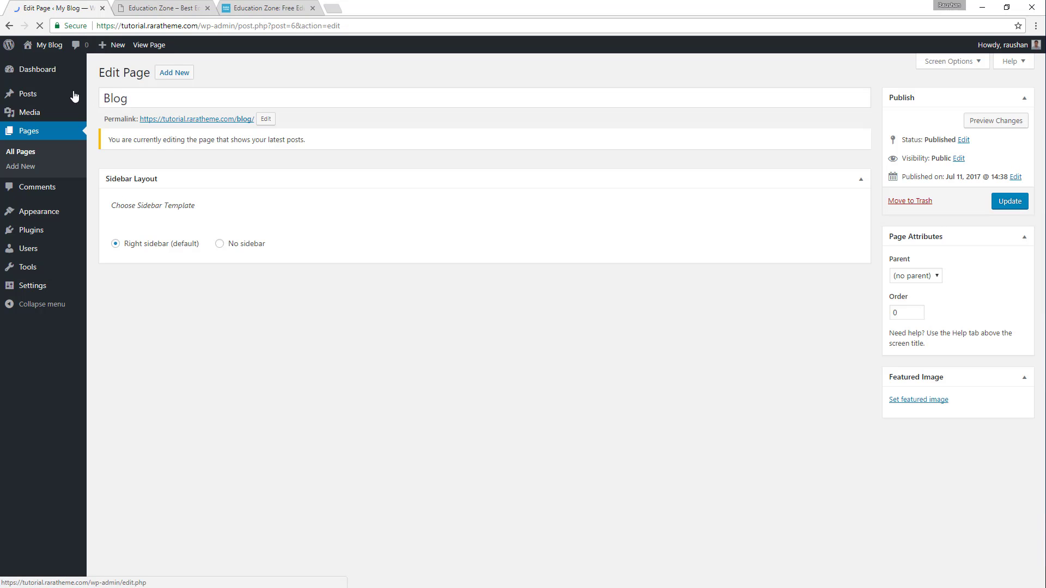
Open the My Blog front page in a separate tab and check it against the Education Zone demo.
left_click(39, 64, "ctrl")
left_click(158, 4)
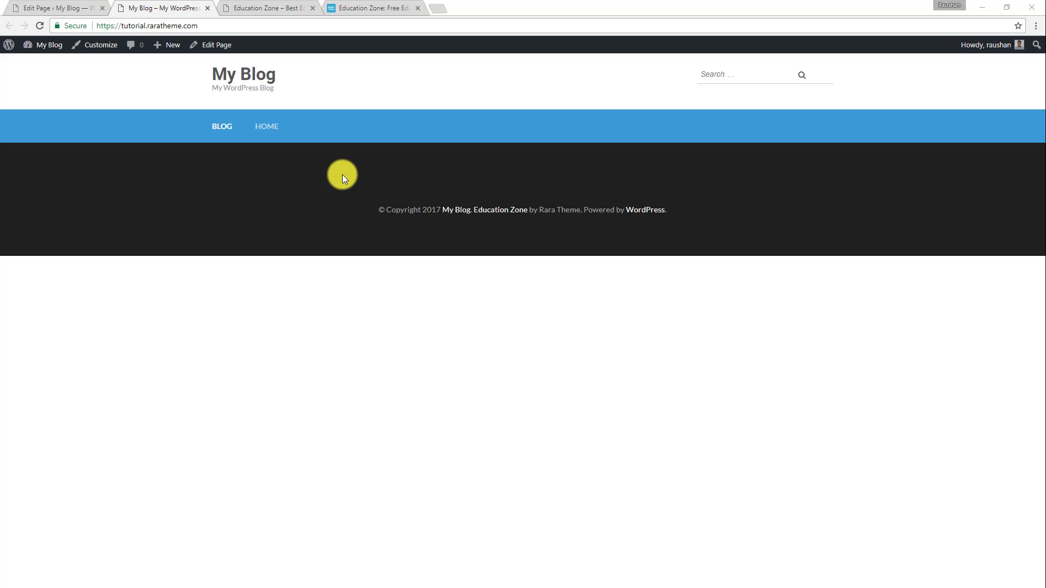
left_click(357, 9)
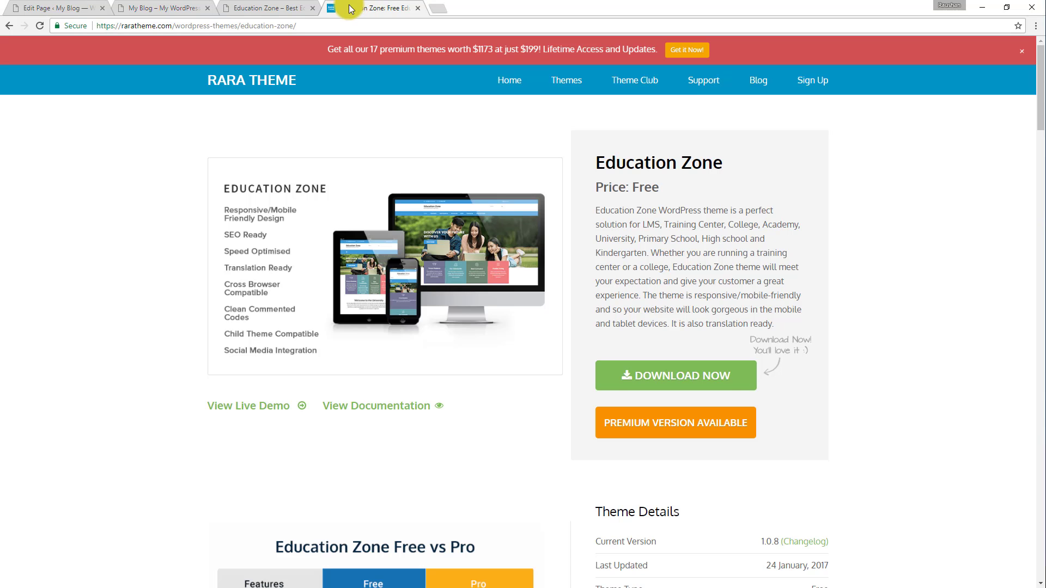
left_click(300, 9)
Close the Rara Theme details page for Education Zone and return to the Blog page's editing screen.
left_click(381, 9)
left_click(417, 8)
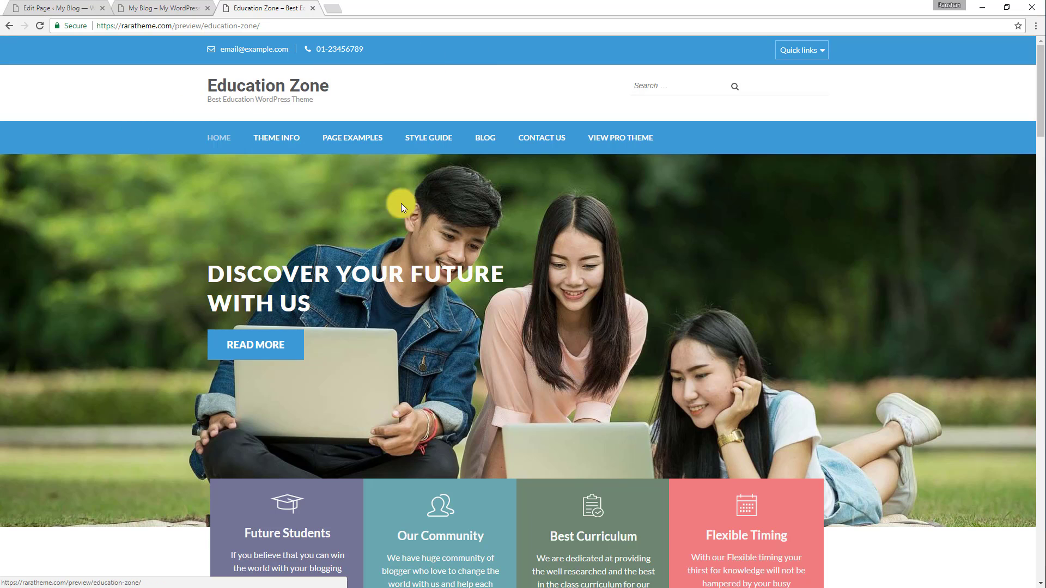
left_click(74, 9)
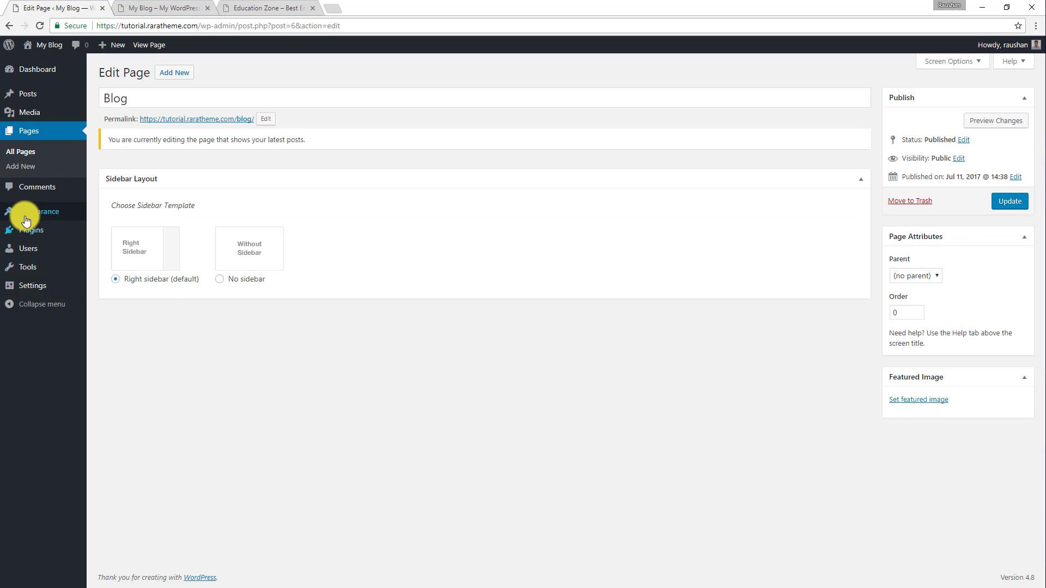
Open the Site Identity section within the default settings of the theme customizer.
mouse_move(38, 211)
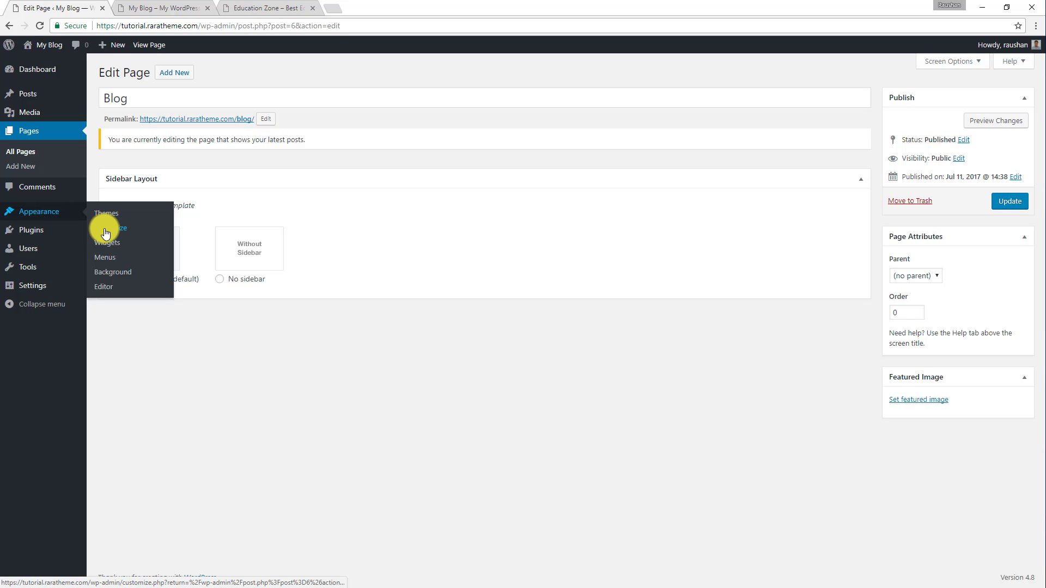
left_click(127, 227)
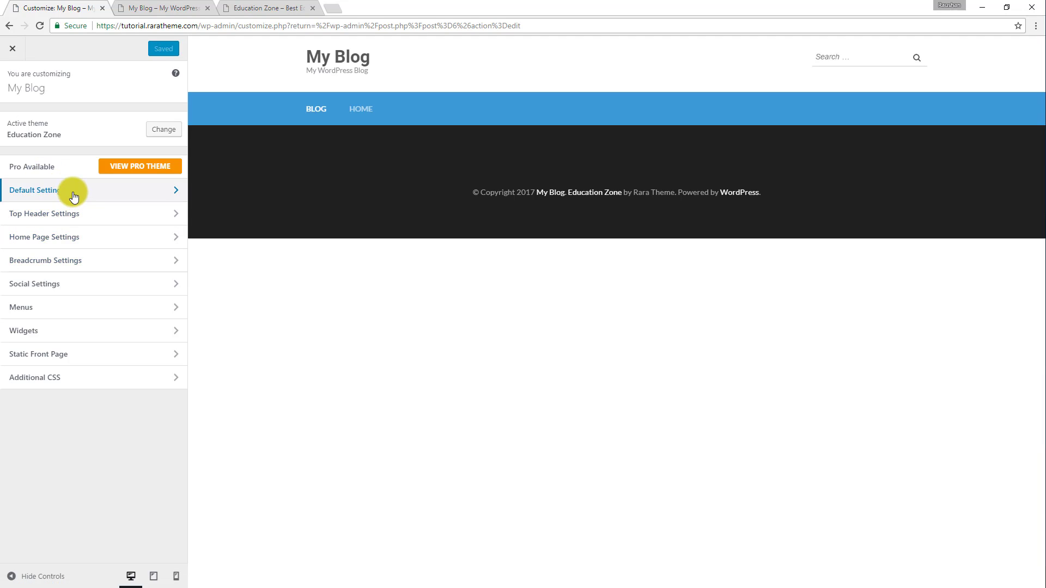
left_click(75, 196)
left_click(45, 121)
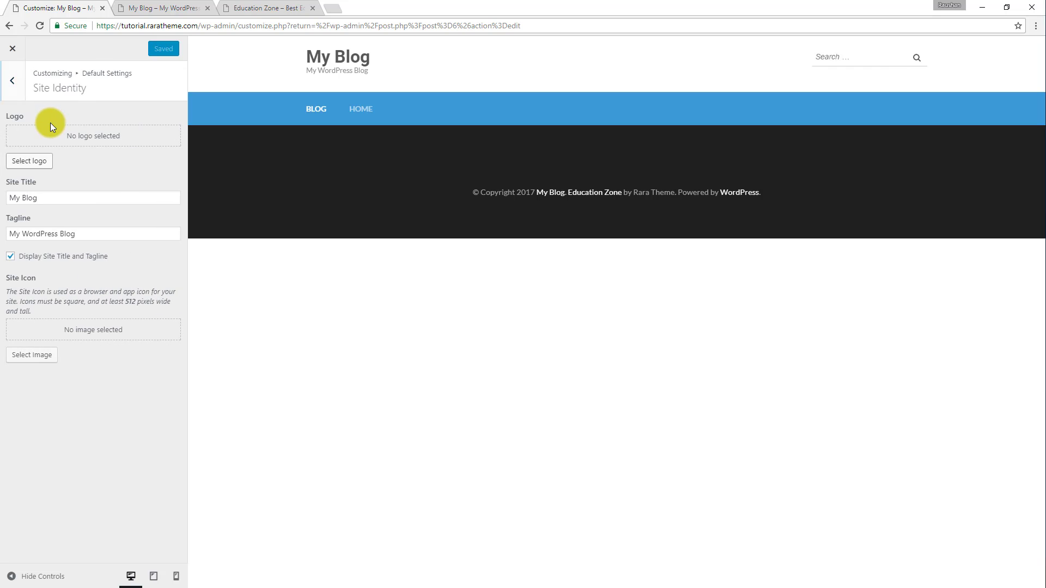
left_click_drag(89, 201, 7, 224)
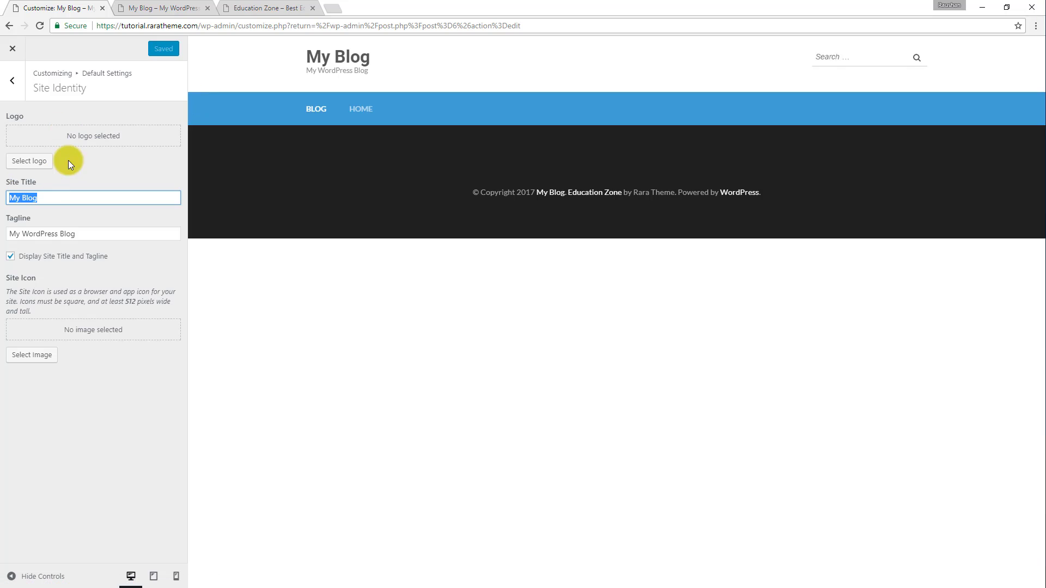
left_click(30, 162)
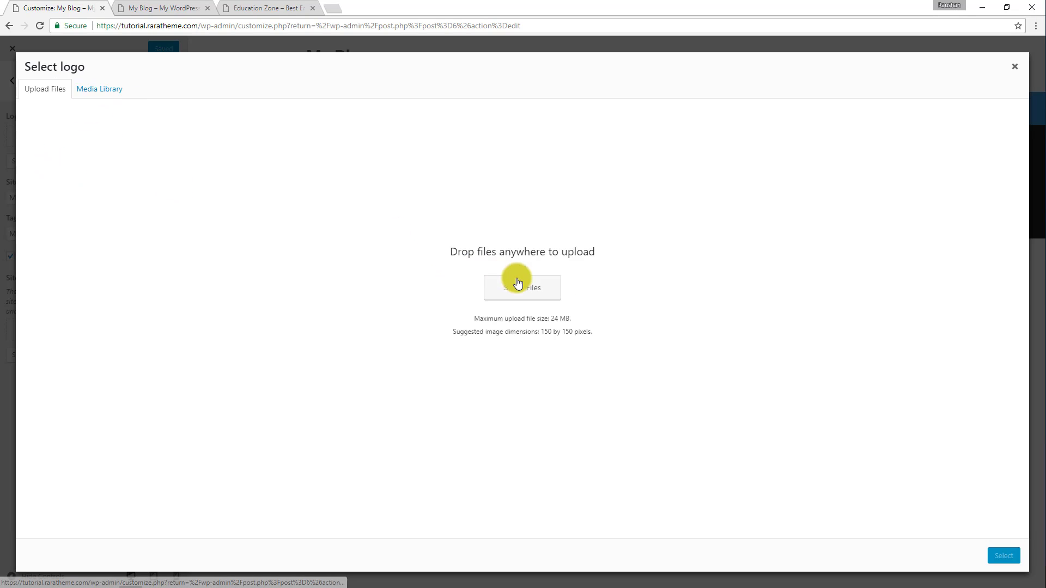
left_click(1016, 69)
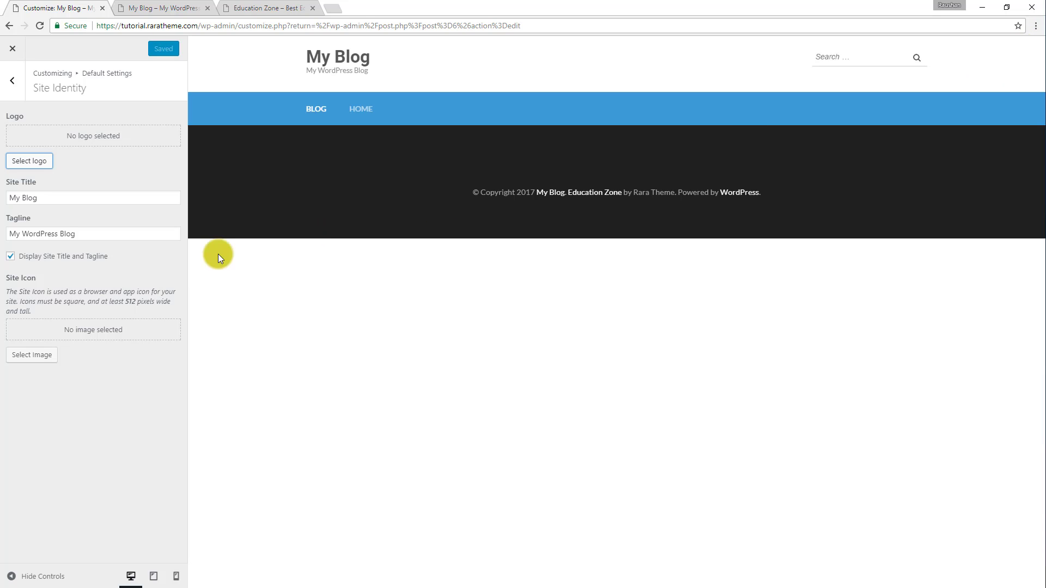
Change the site title to Education Zone.
double_click(71, 203)
triple_click(70, 202)
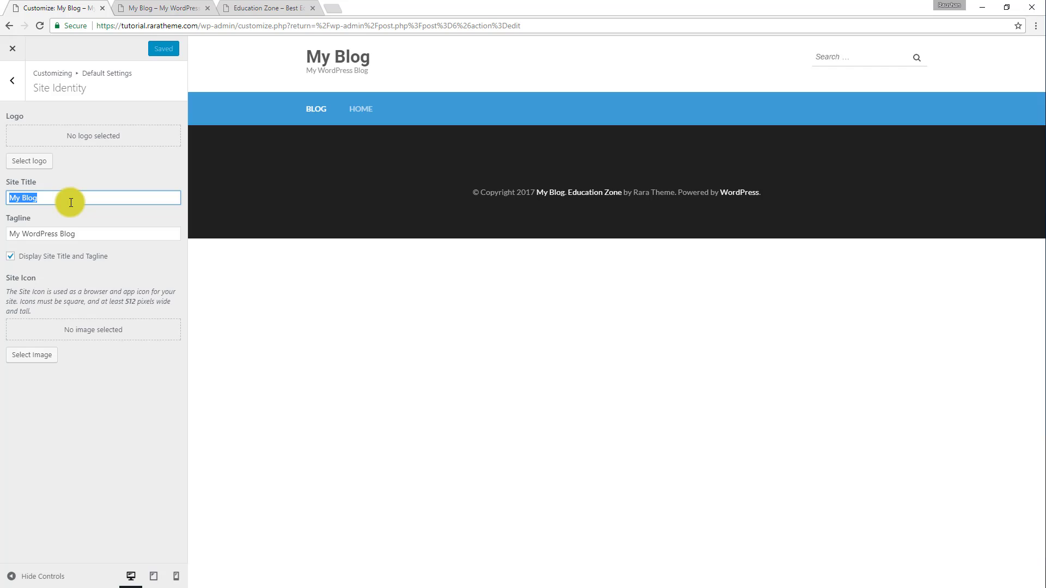
type("Edu")
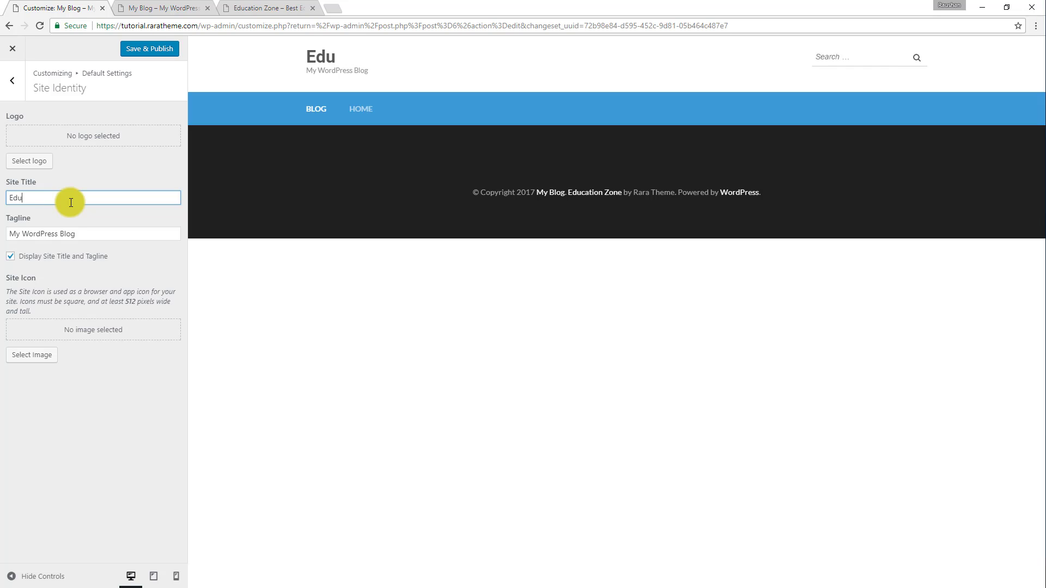
type("cation Zo")
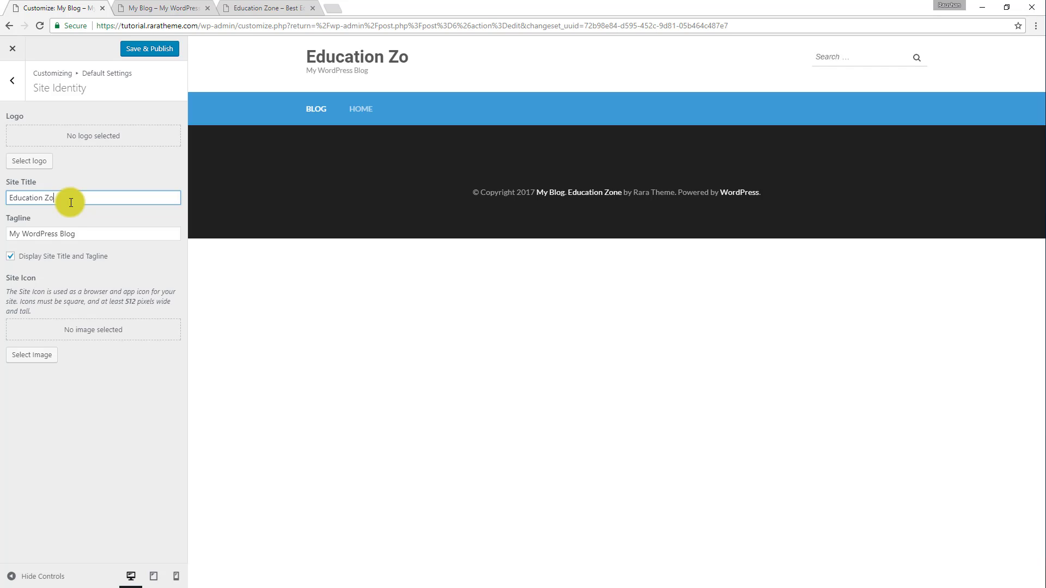
type("ne")
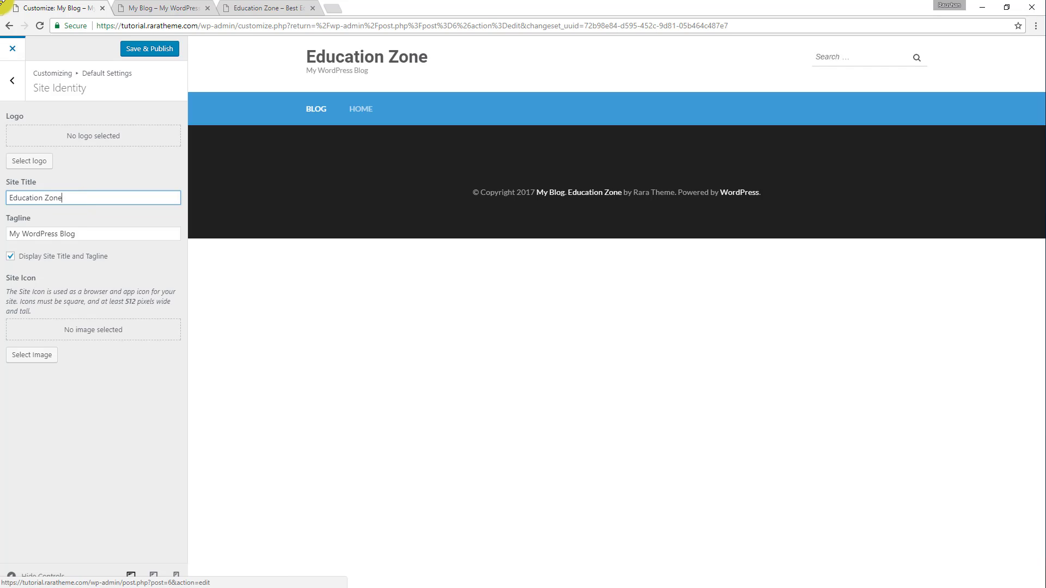
Set the tagline to Video Tutorial, publish the site identity changes and return to the main customizer list.
left_click_drag(86, 233, 1, 250)
type("Video Tutorial")
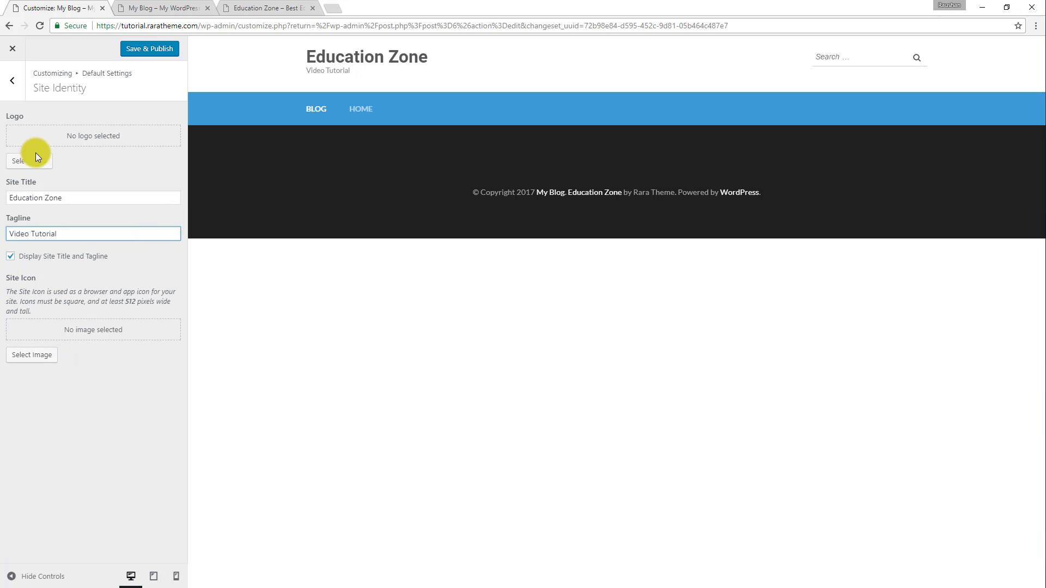
left_click(150, 50)
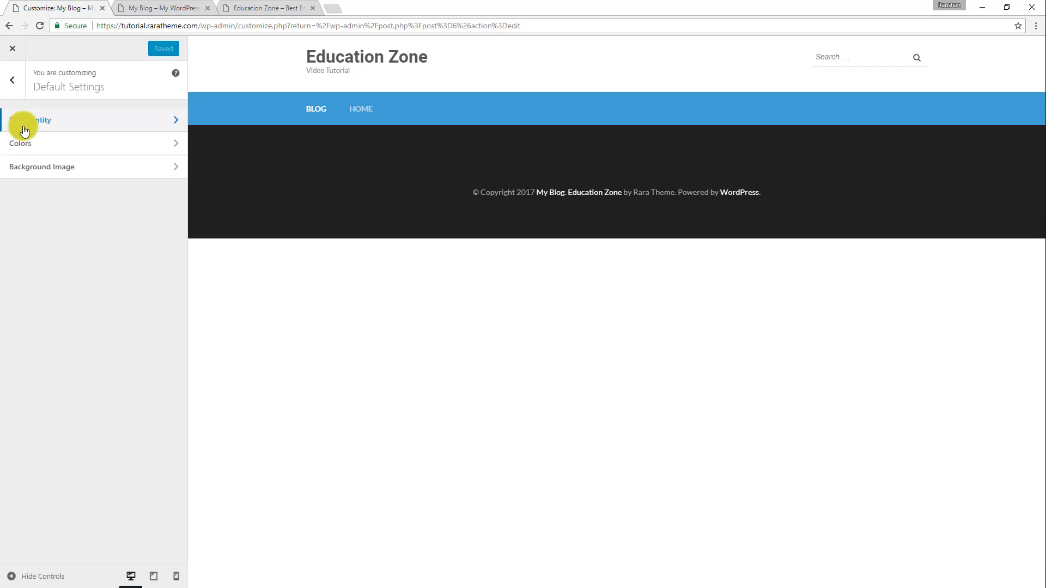
left_click(11, 82)
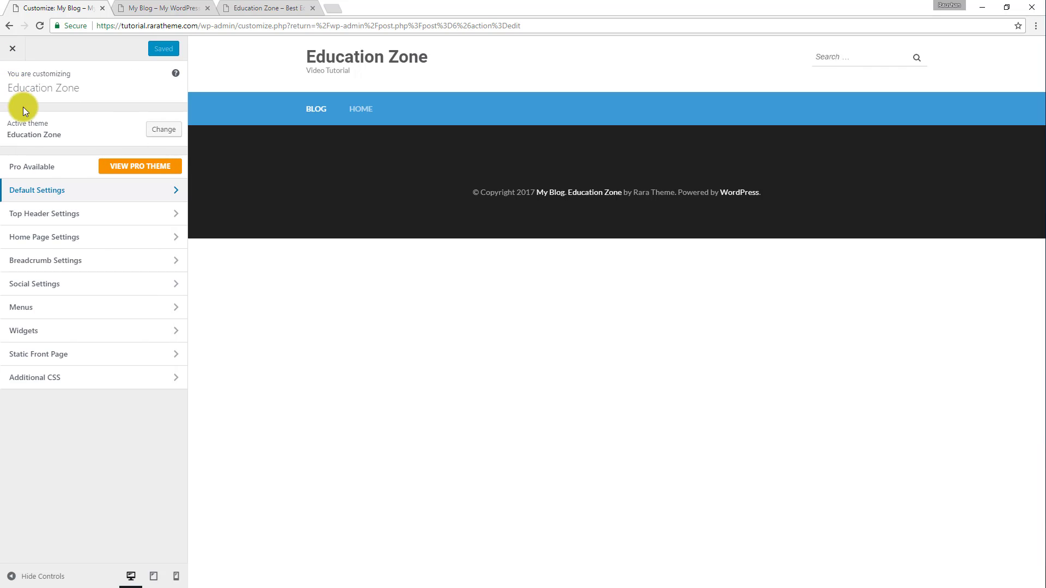
Enter the contact email address in the Top Header Settings.
left_click(55, 218)
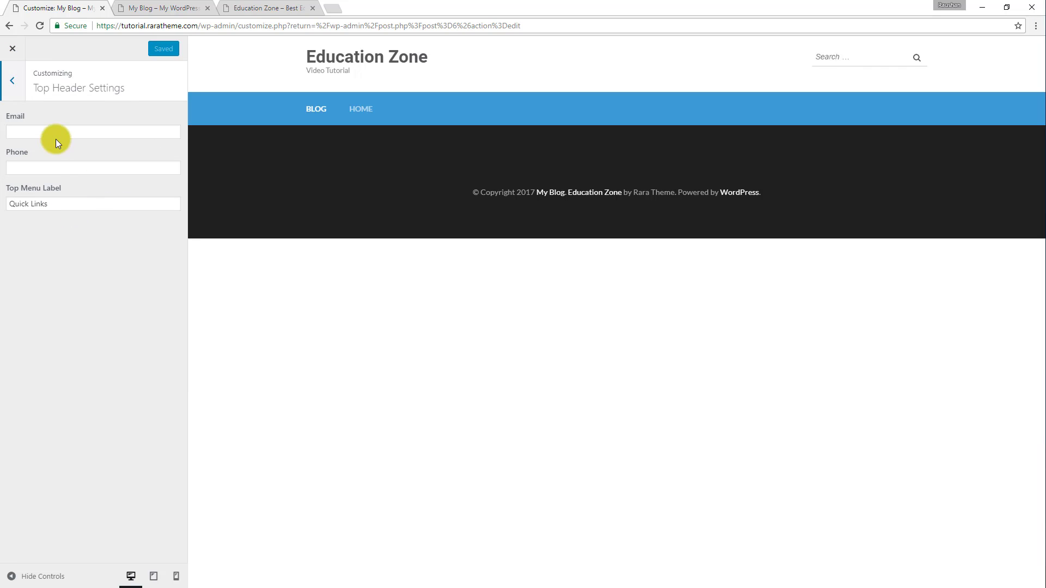
left_click(38, 130)
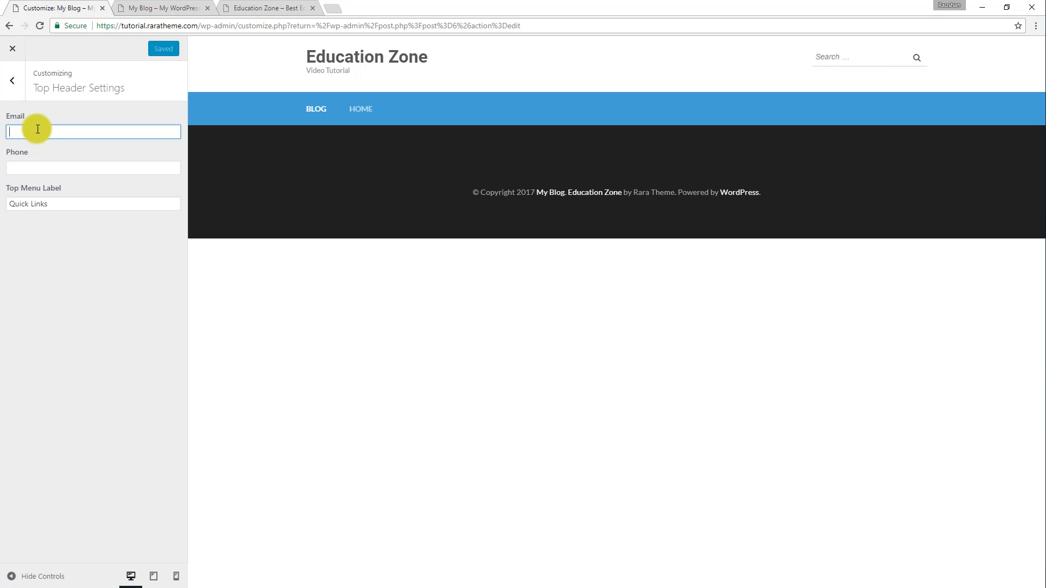
type("test")
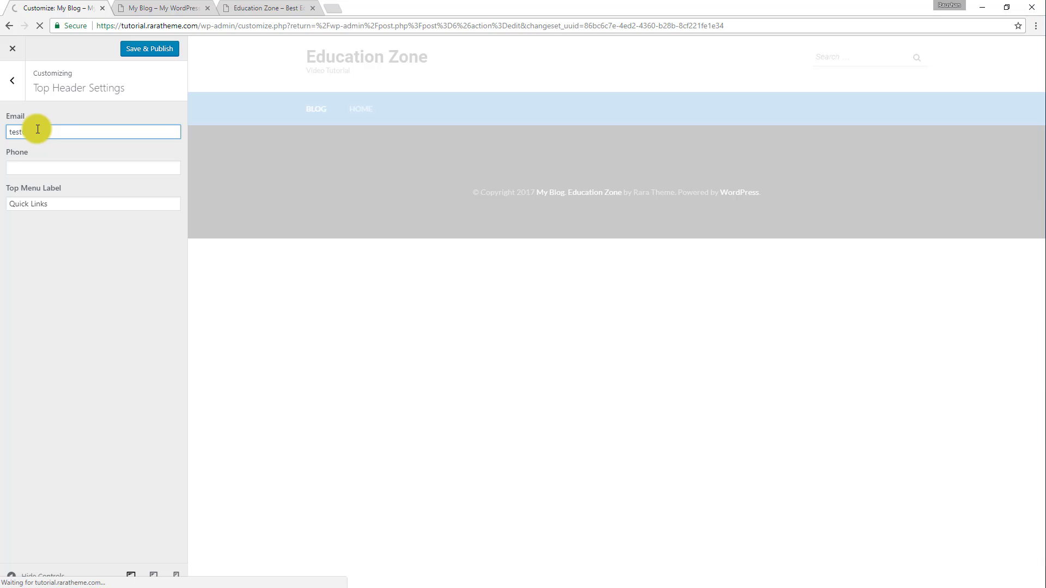
type("@example")
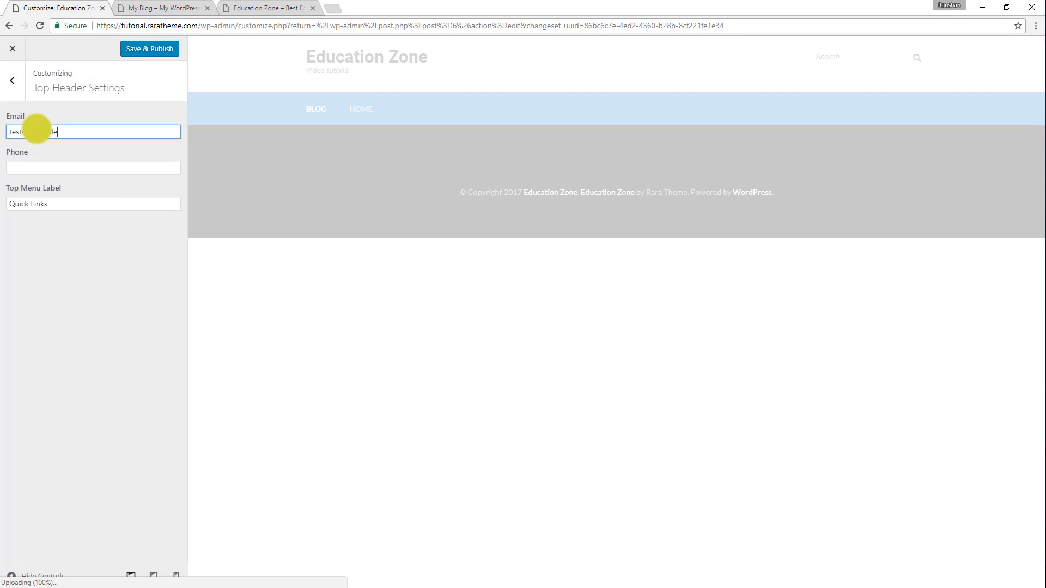
type(".com")
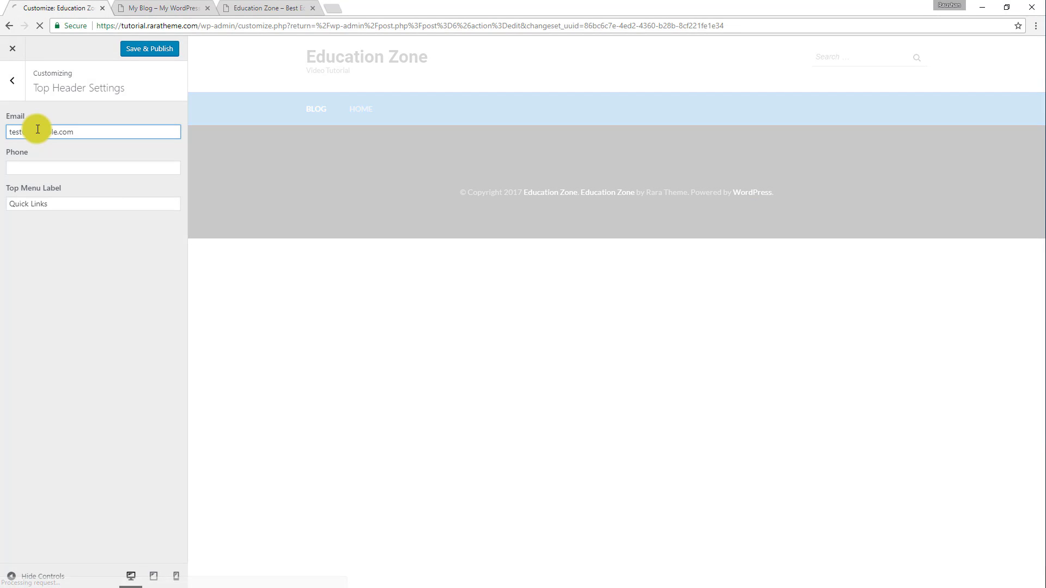
Fill in the top header's phone number and publish the header settings.
left_click(55, 165)
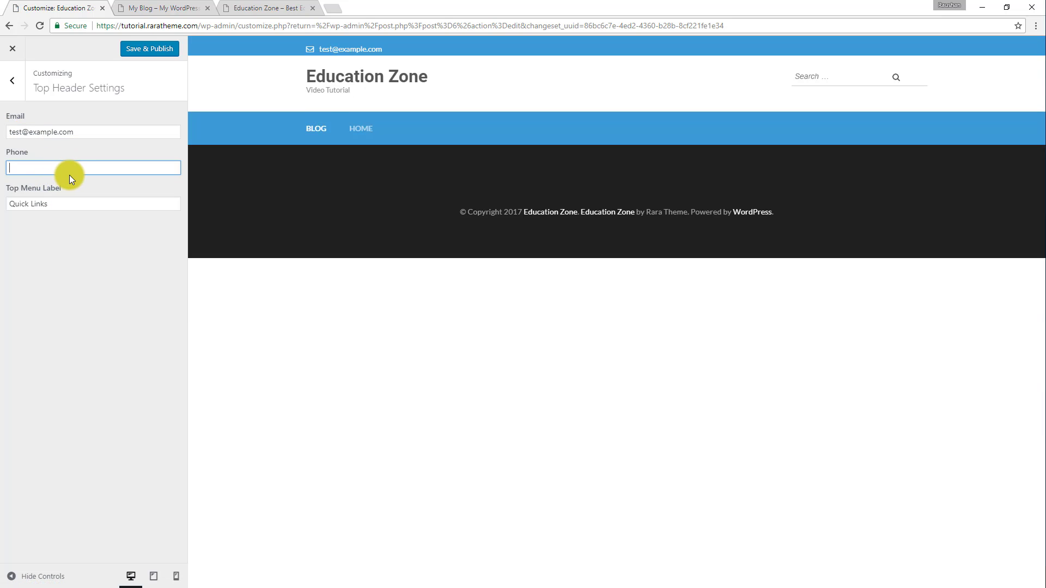
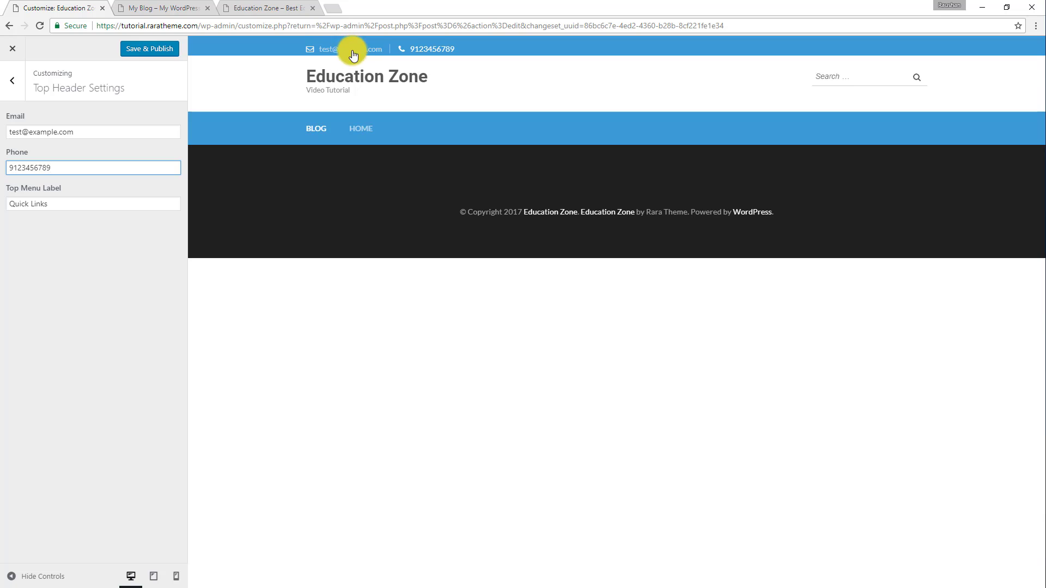
left_click(138, 49)
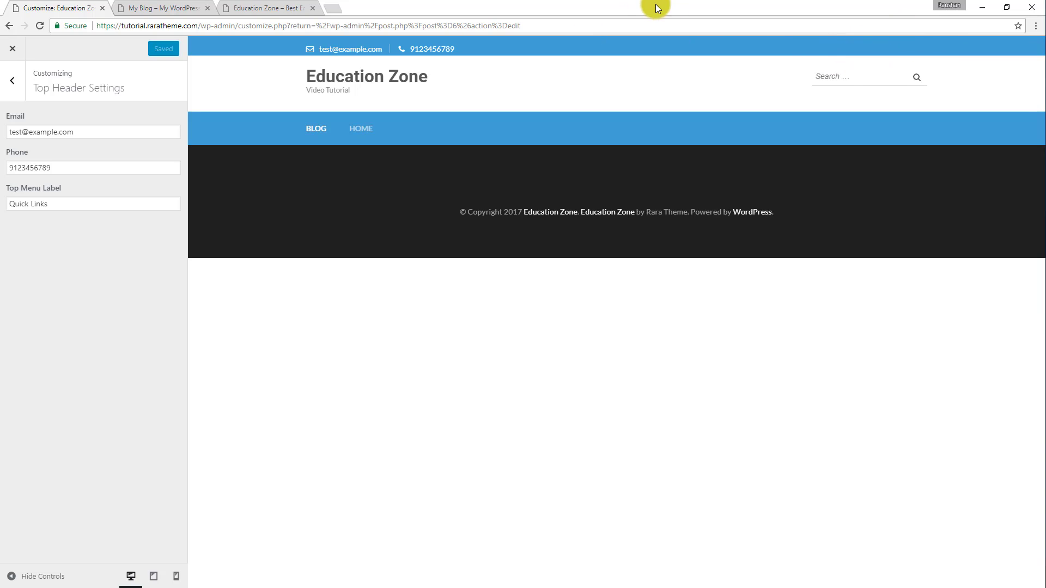
Examine the Quick links menu in the Education Zone demo's top header and return to the customizer.
left_click(294, 7)
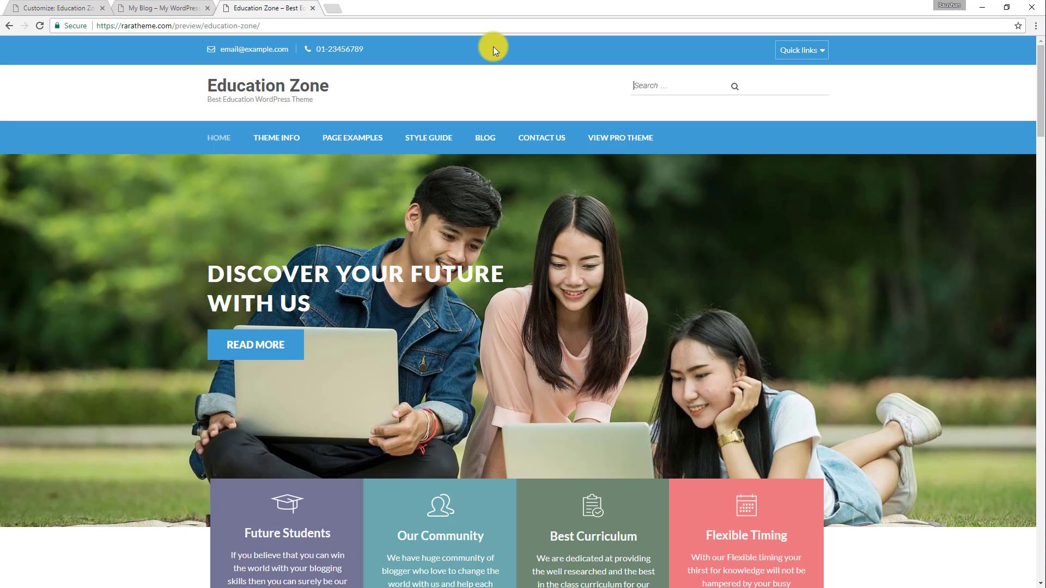
left_click(817, 55)
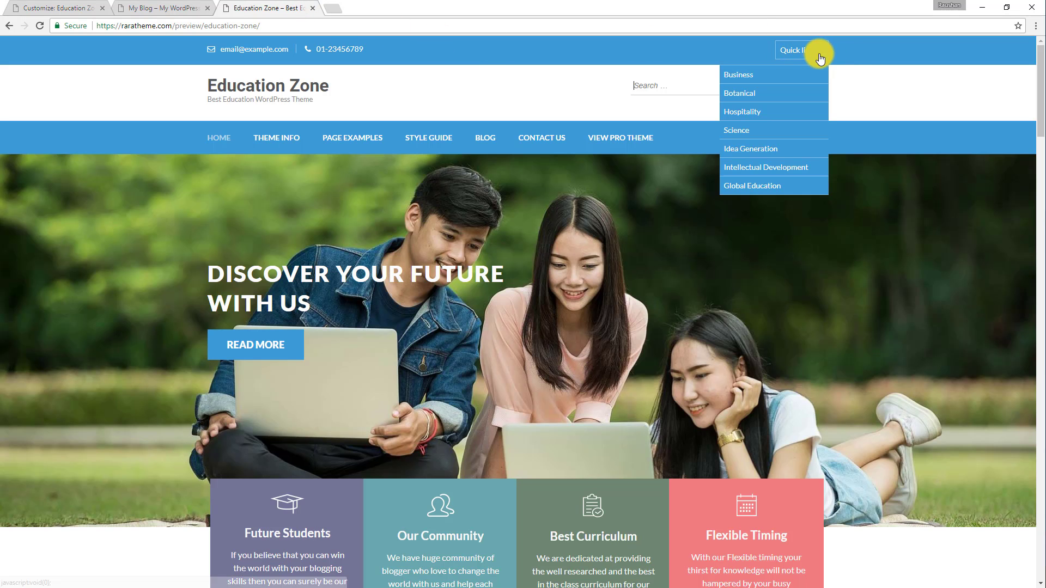
left_click(164, 8)
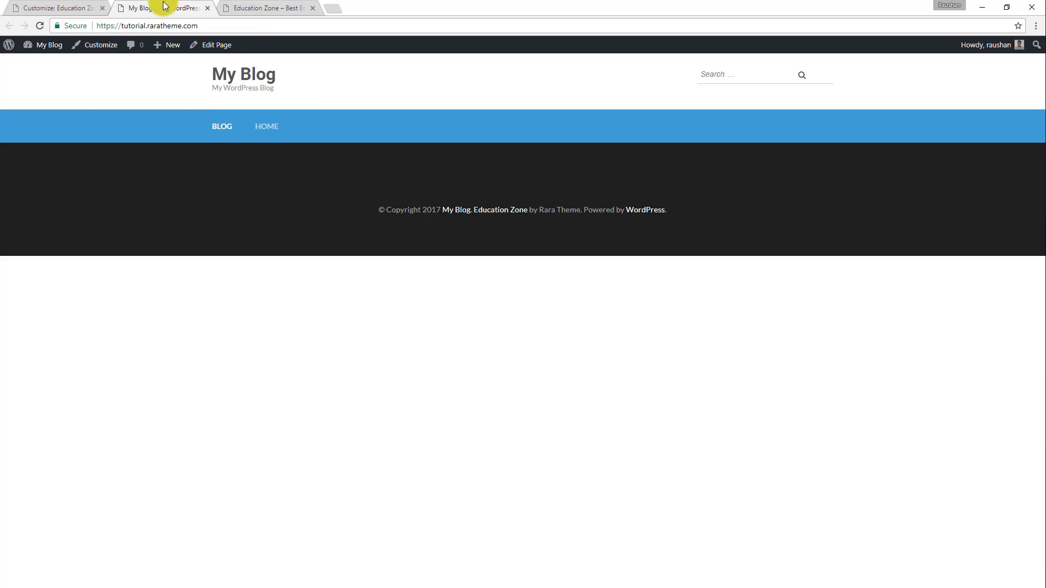
left_click(76, 5)
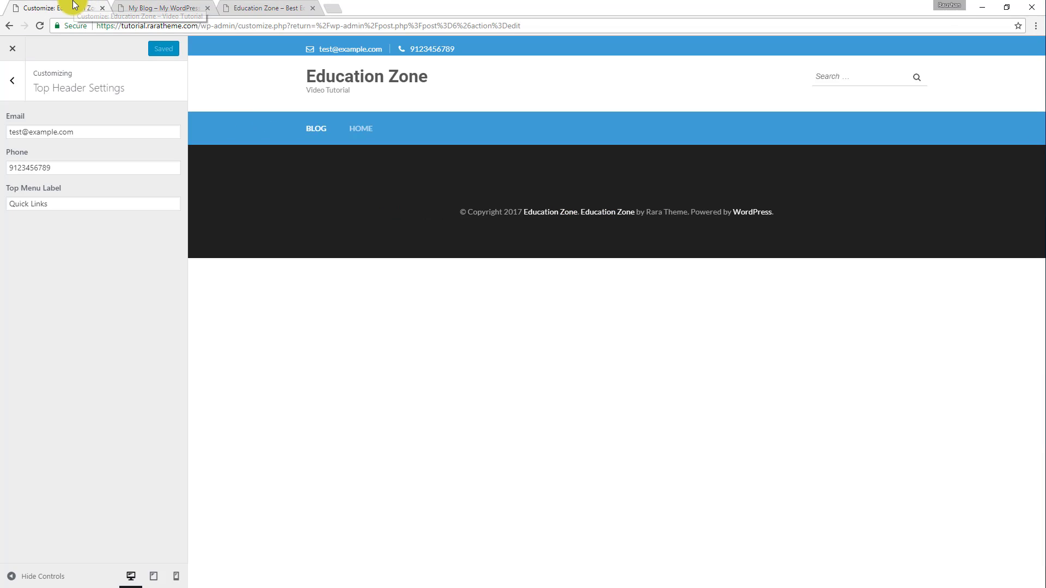
Leave the customizer and create a new navigation menu named Top Menu.
left_click(14, 48)
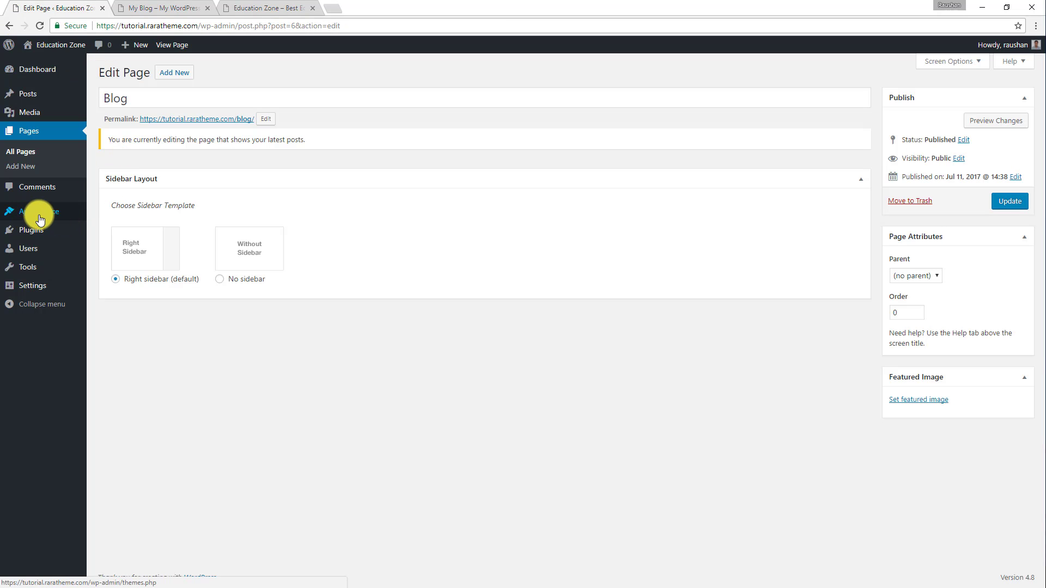
mouse_move(52, 223)
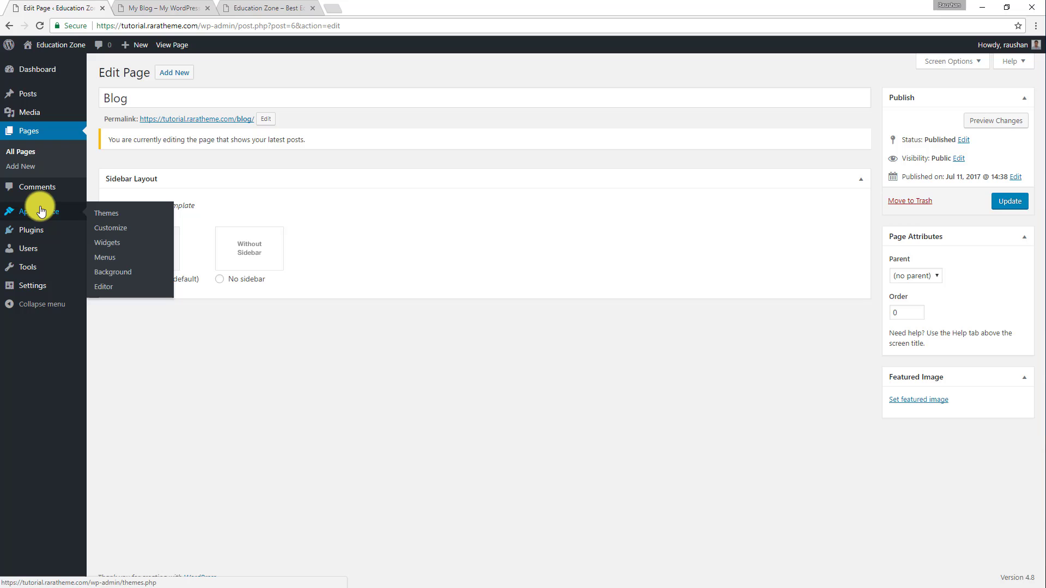
left_click(105, 262)
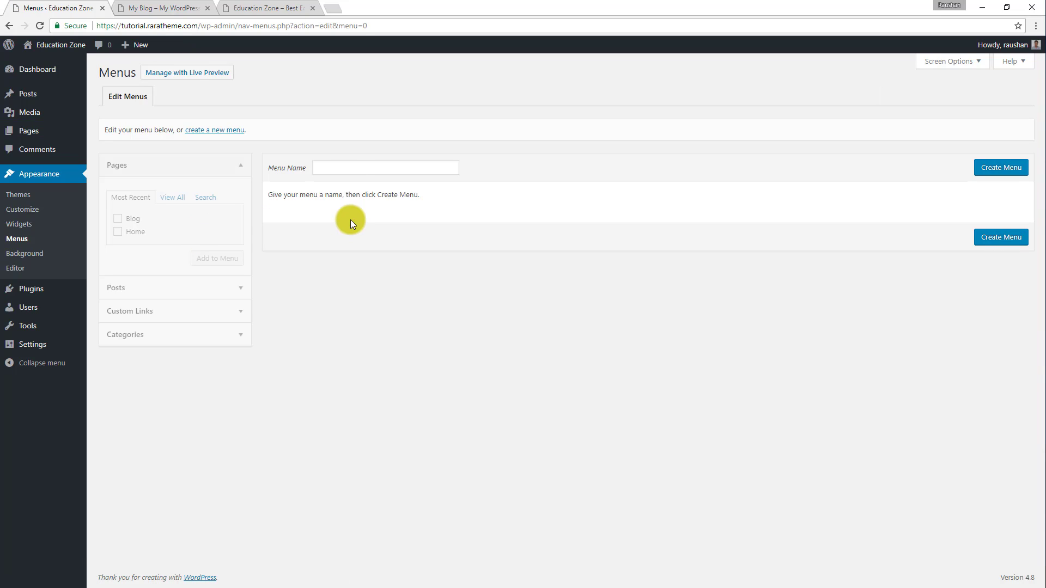
left_click(338, 164)
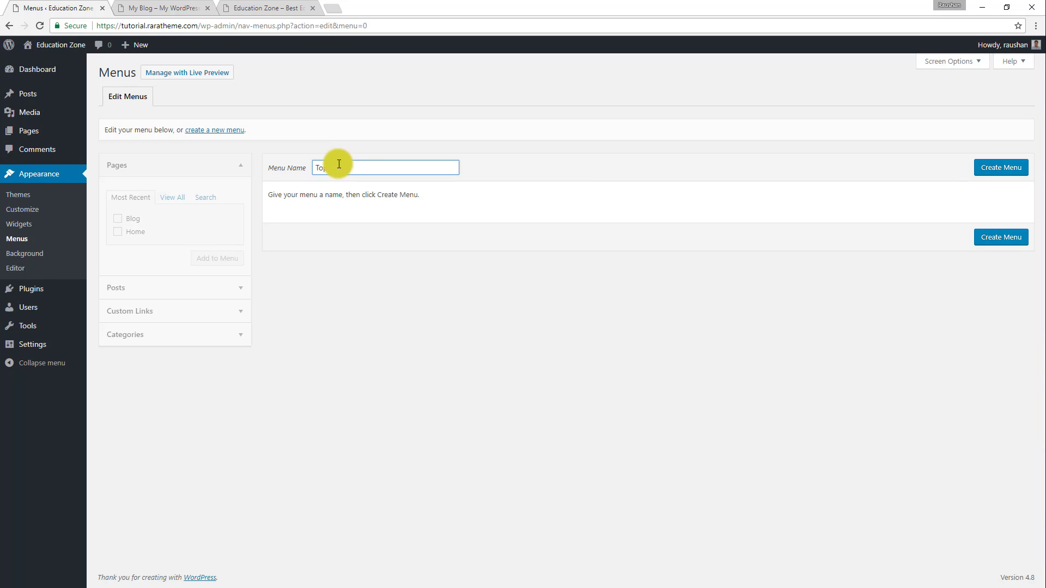
type("Top Menu")
left_click(992, 161)
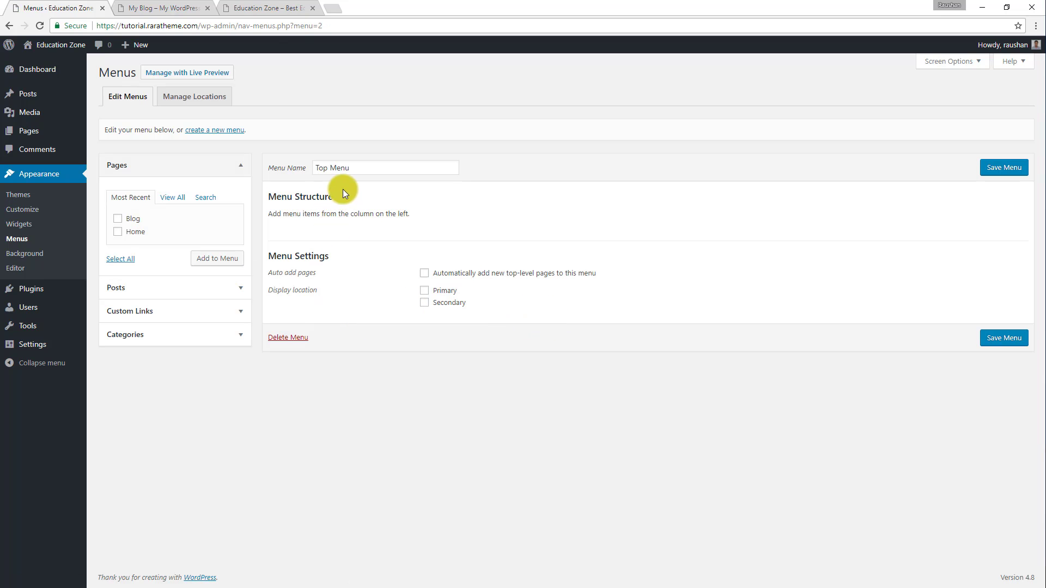
Add the Home and Blog pages to Top Menu in that order, check the site's current navigation and save the menu.
left_click(118, 232)
left_click(207, 264)
left_click(118, 219)
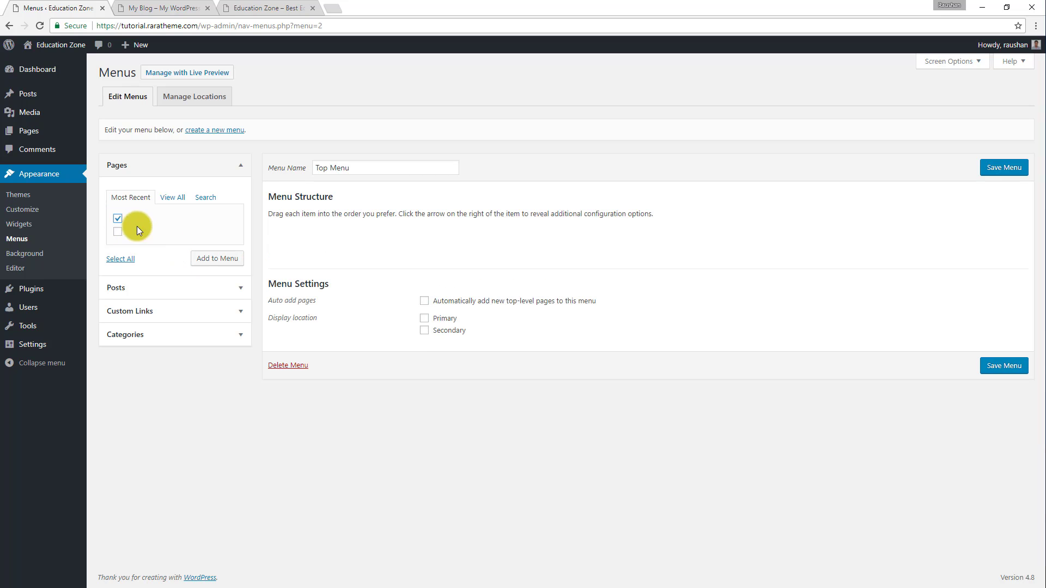
left_click(217, 258)
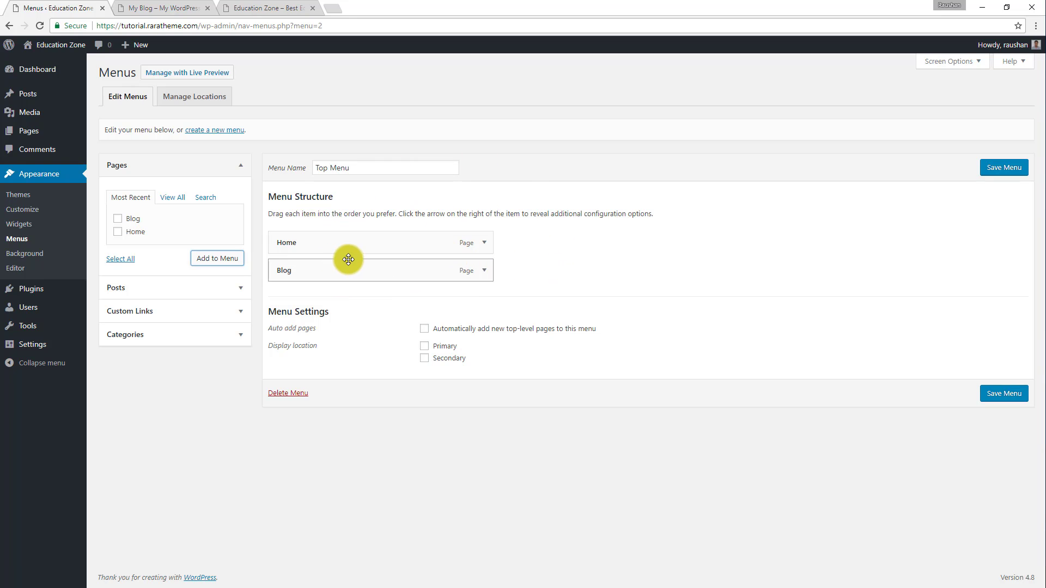
left_click(183, 7)
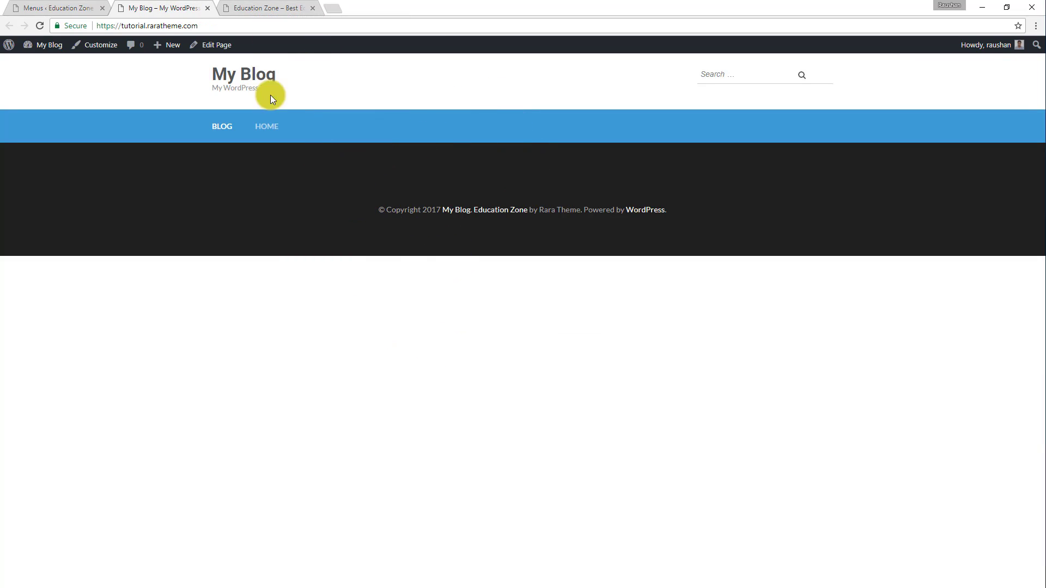
left_click(92, 4)
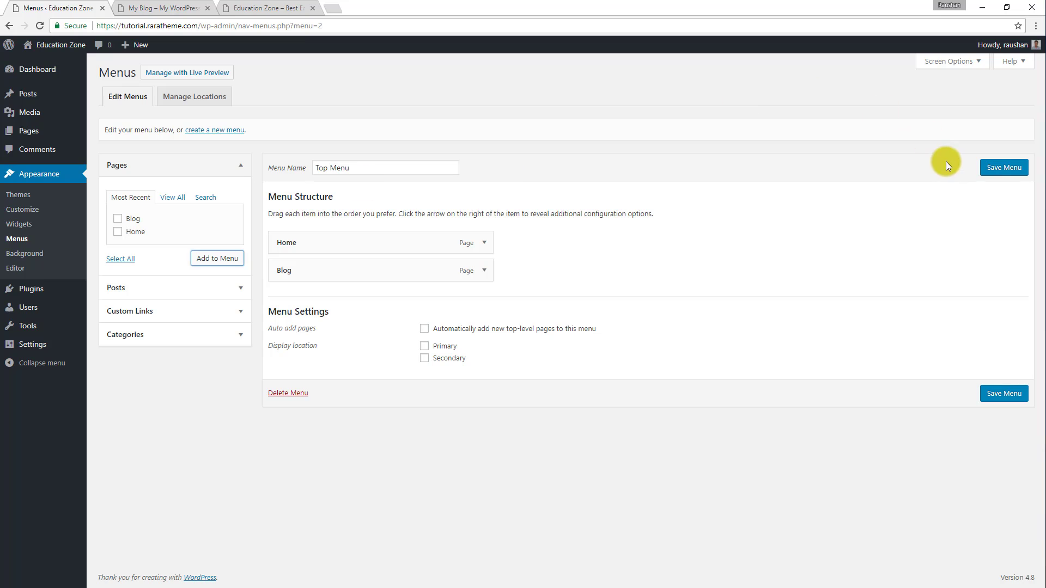
left_click(1005, 172)
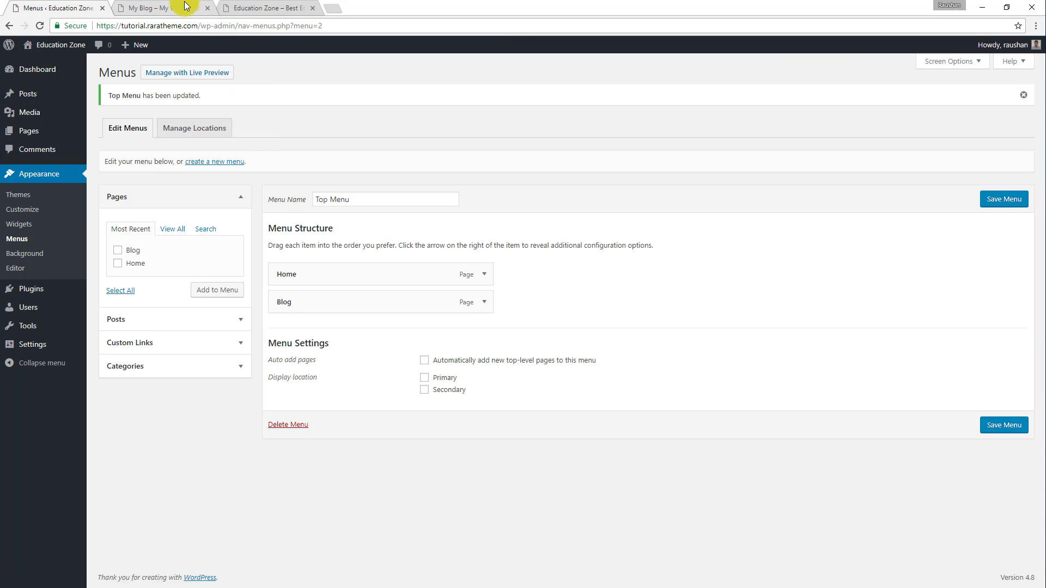
Open the customizer's menu location settings and check the Quick links menu in the Education Zone demo.
left_click(24, 210)
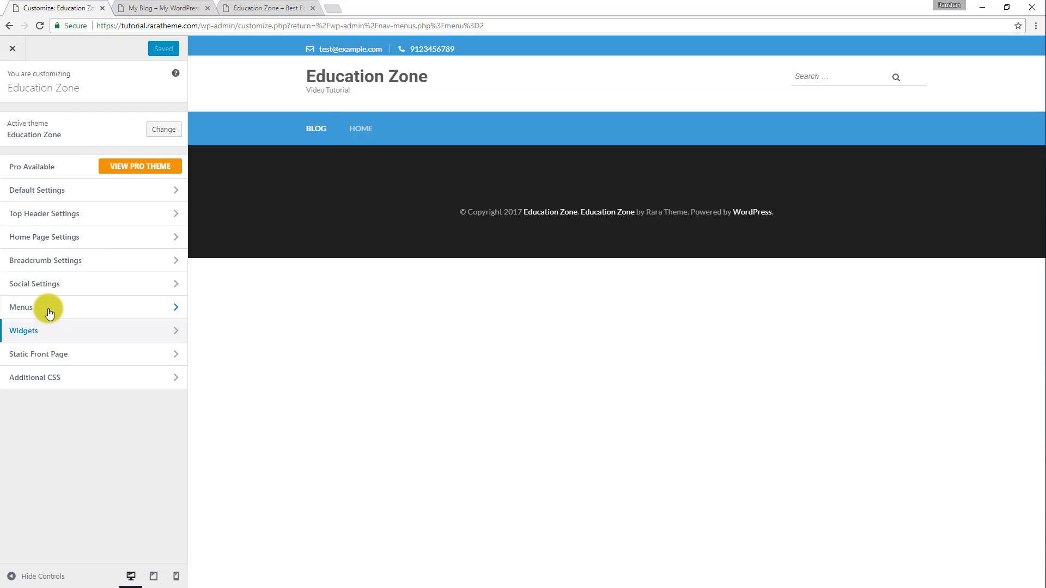
left_click(49, 312)
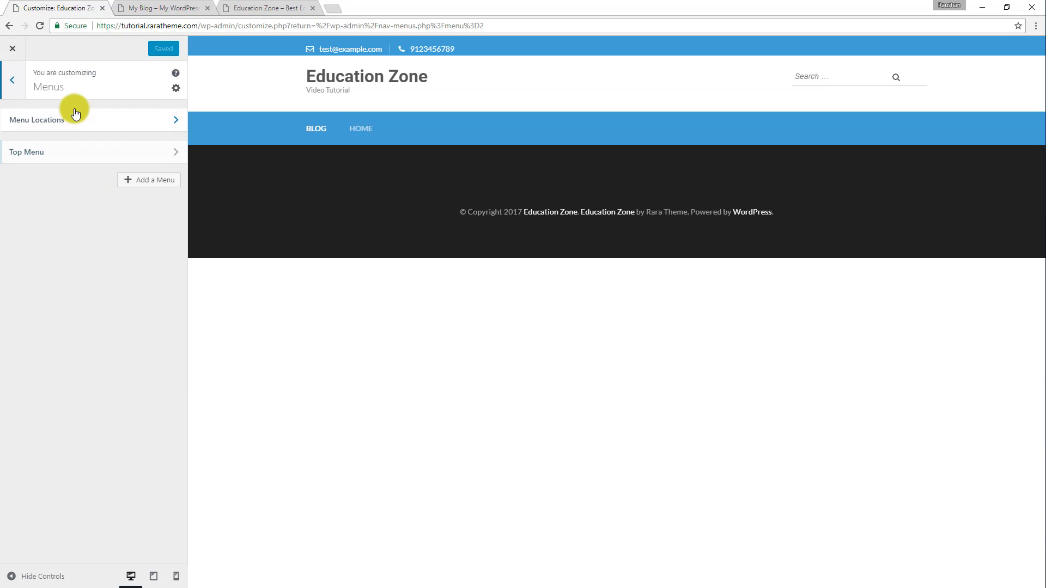
left_click(95, 132)
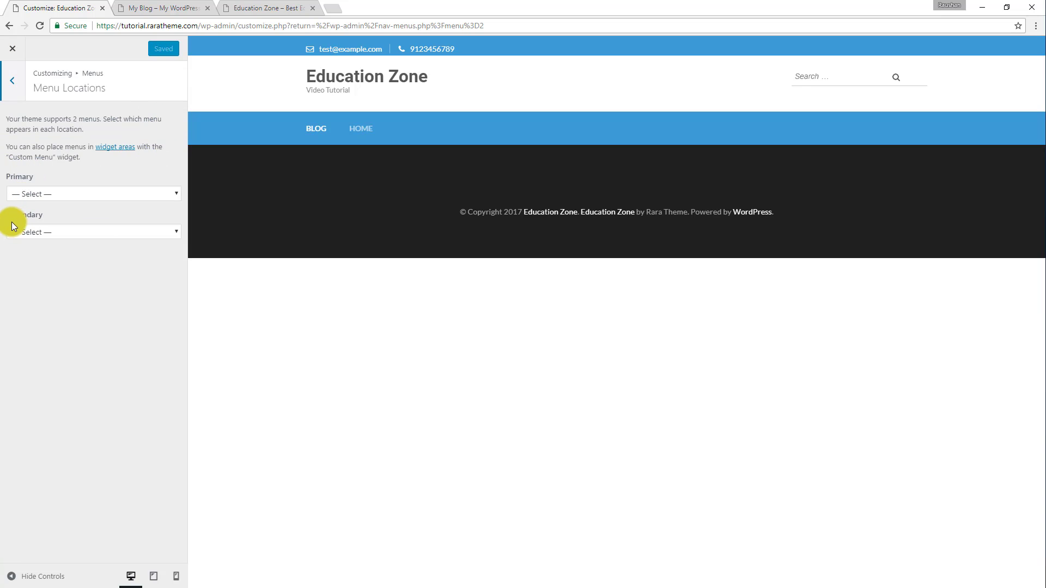
left_click(272, 8)
mouse_move(821, 55)
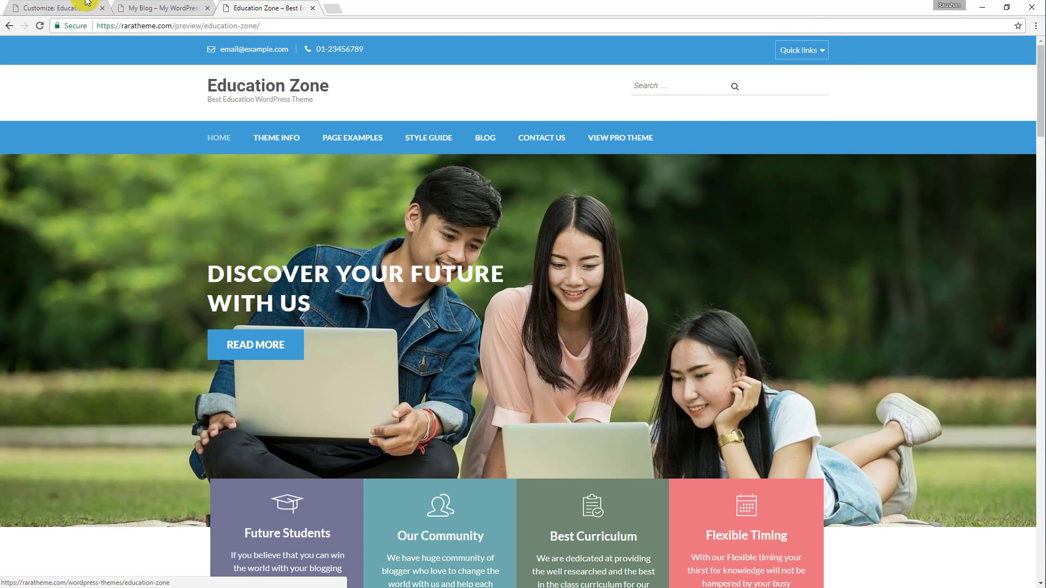
left_click(71, 7)
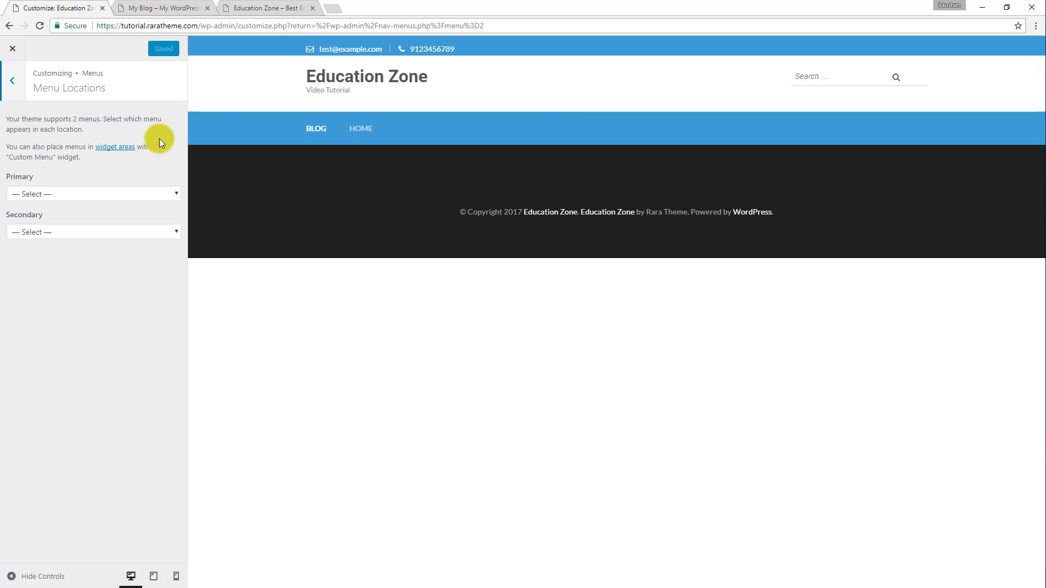
Assign Top Menu to both the Primary and Secondary menu locations and publish the change.
left_click(109, 192)
left_click(82, 218)
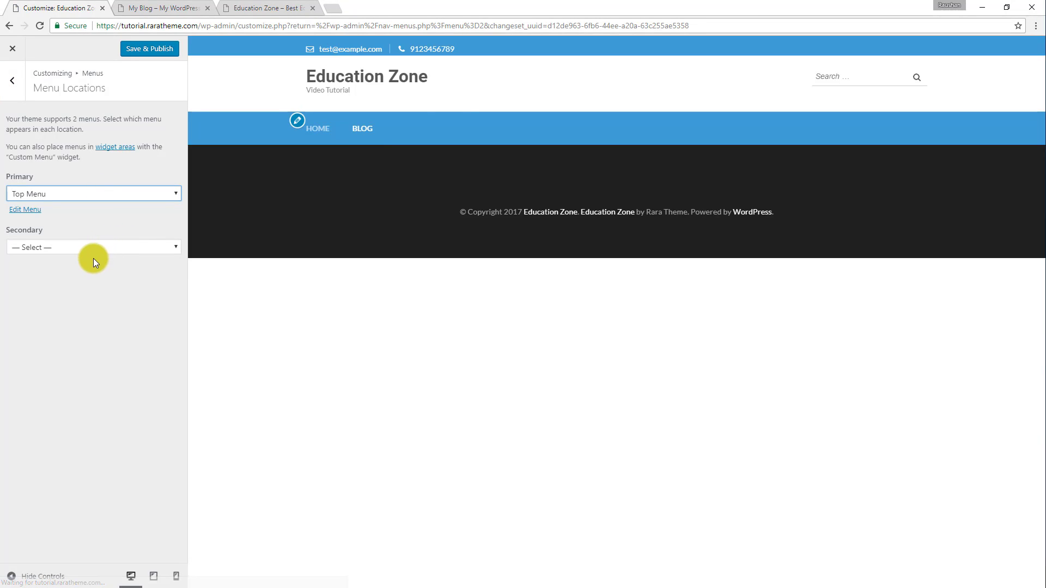
left_click(101, 245)
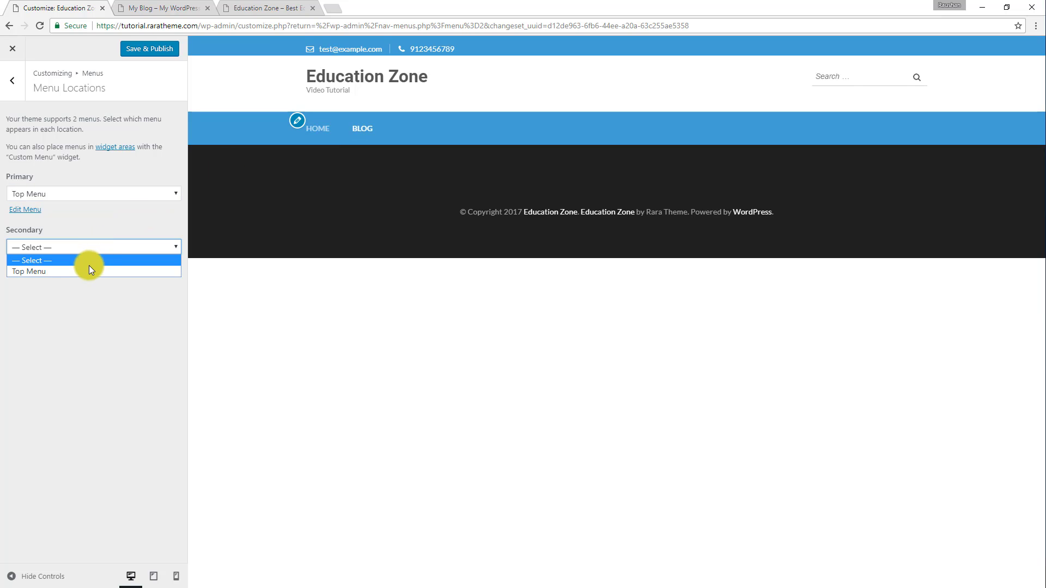
left_click(84, 272)
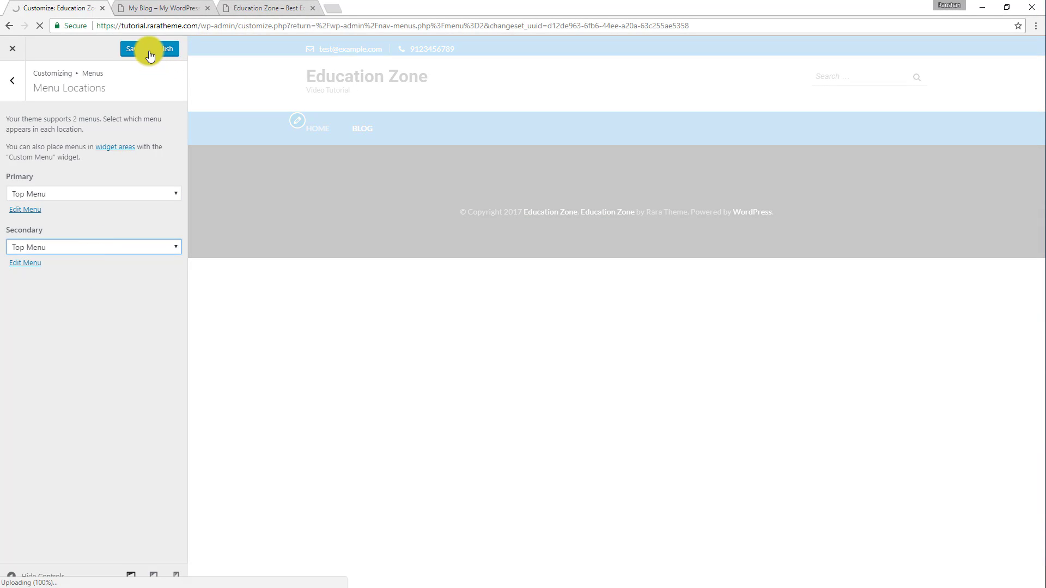
left_click(149, 52)
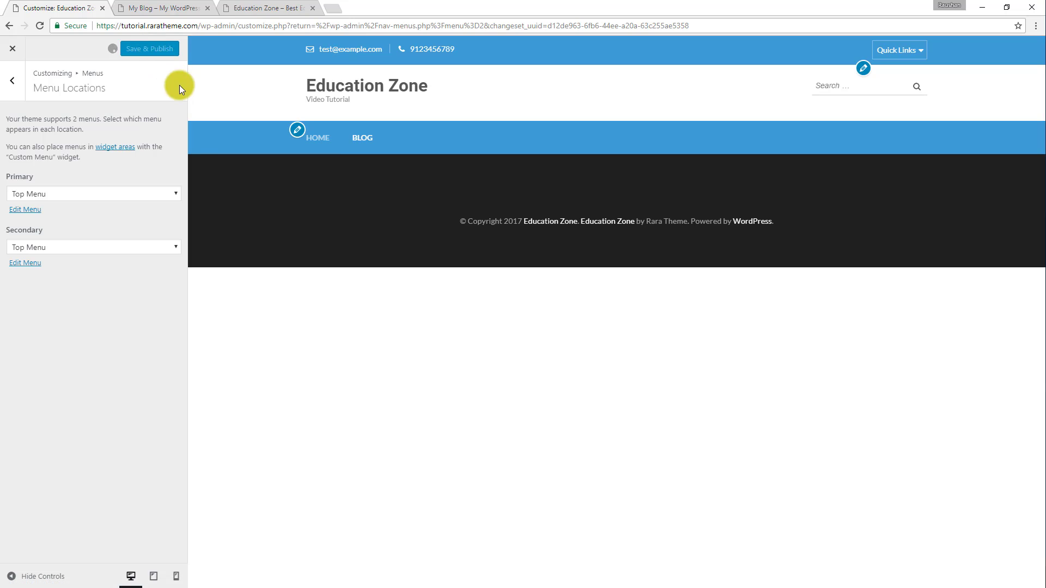
Reload the site's front page to check its header and menus, and examine the demo's banner area.
left_click(185, 8)
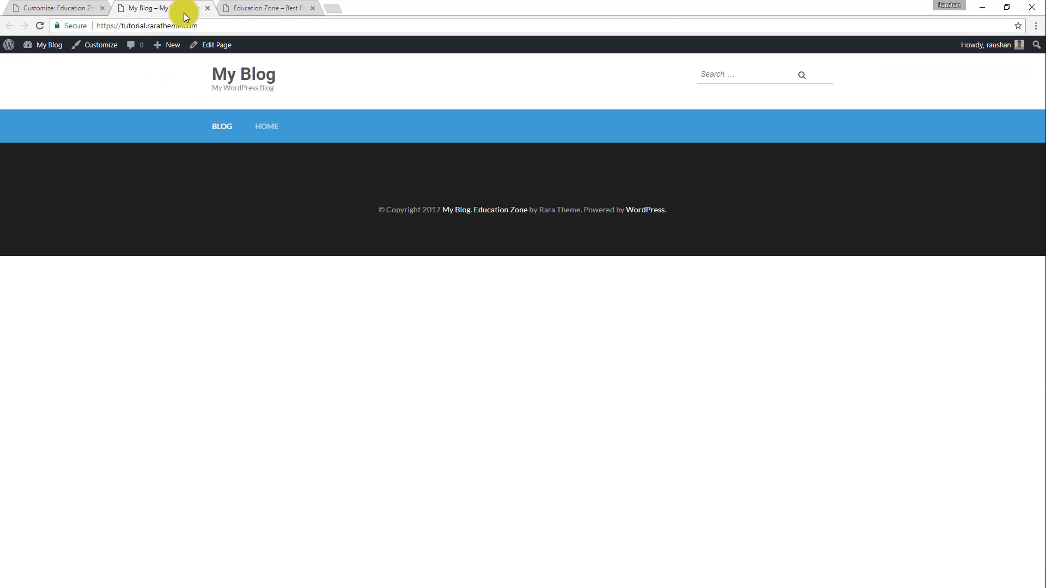
left_click(42, 23)
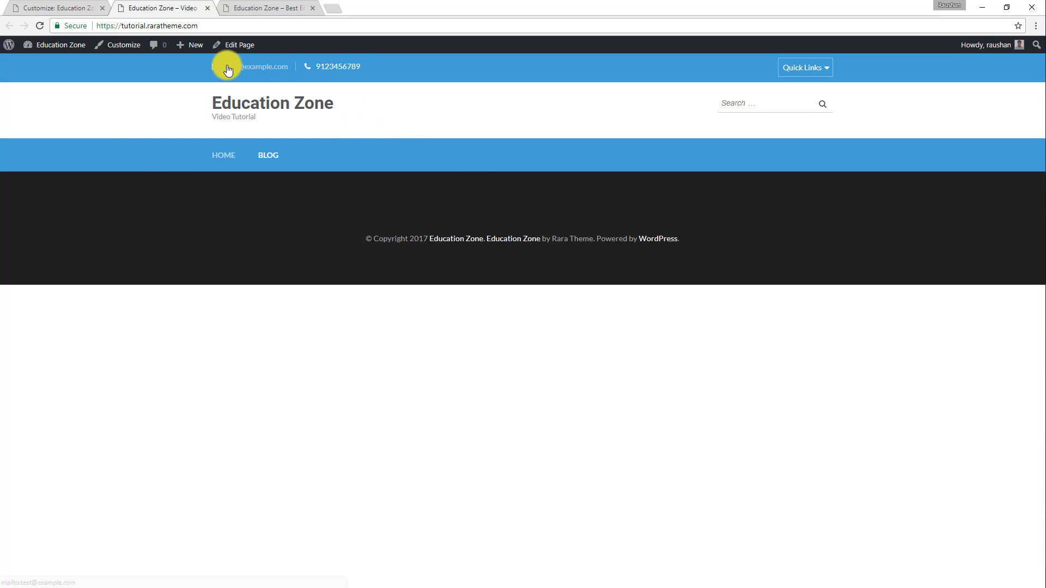
mouse_move(805, 65)
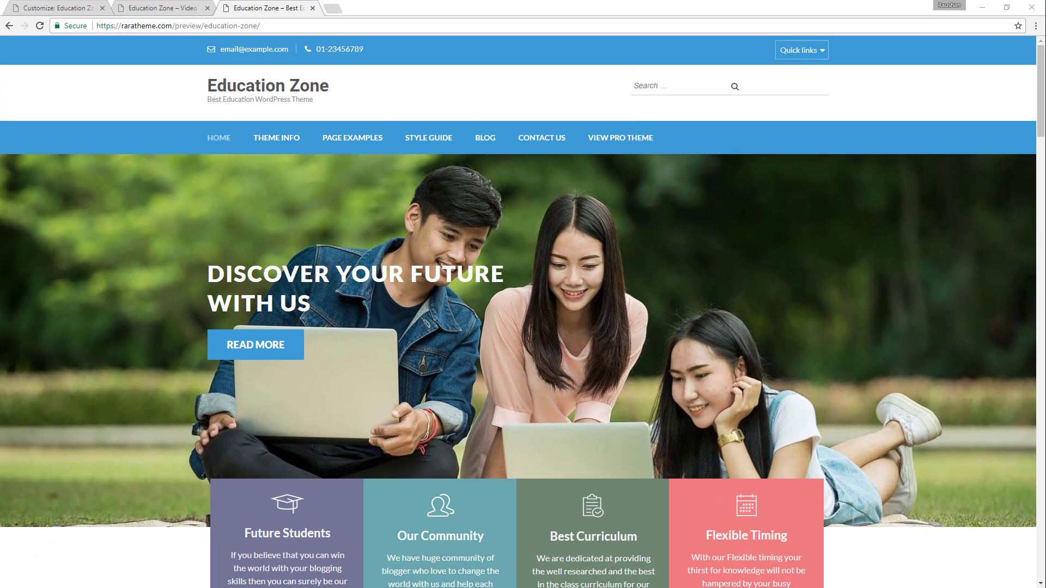
scroll(673, 300, "down", 3)
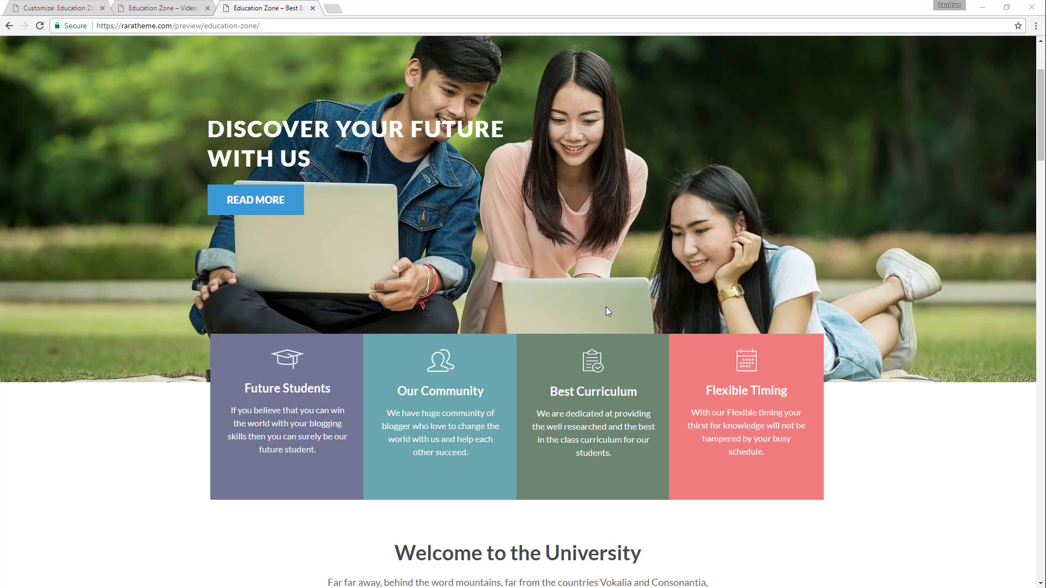
left_click(61, 7)
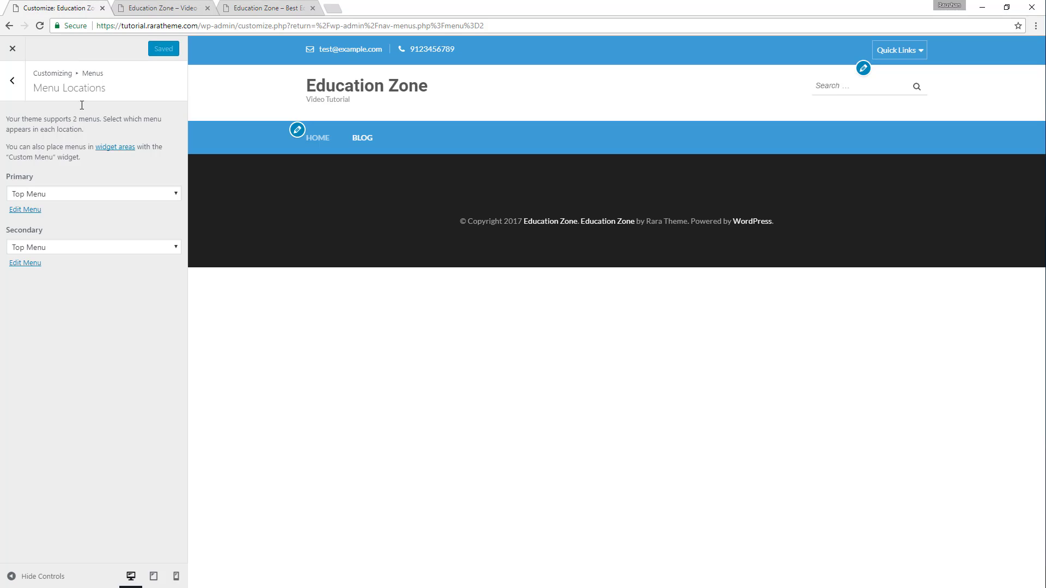
Leave the menu settings and open the Banner Section of the customizer's Home Page Settings.
left_click(22, 86)
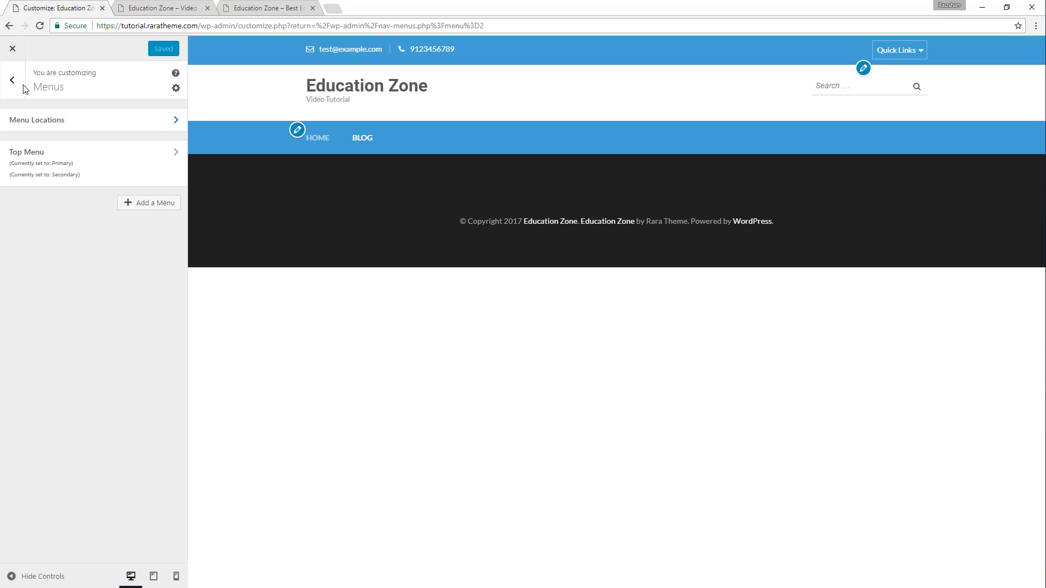
left_click(13, 49)
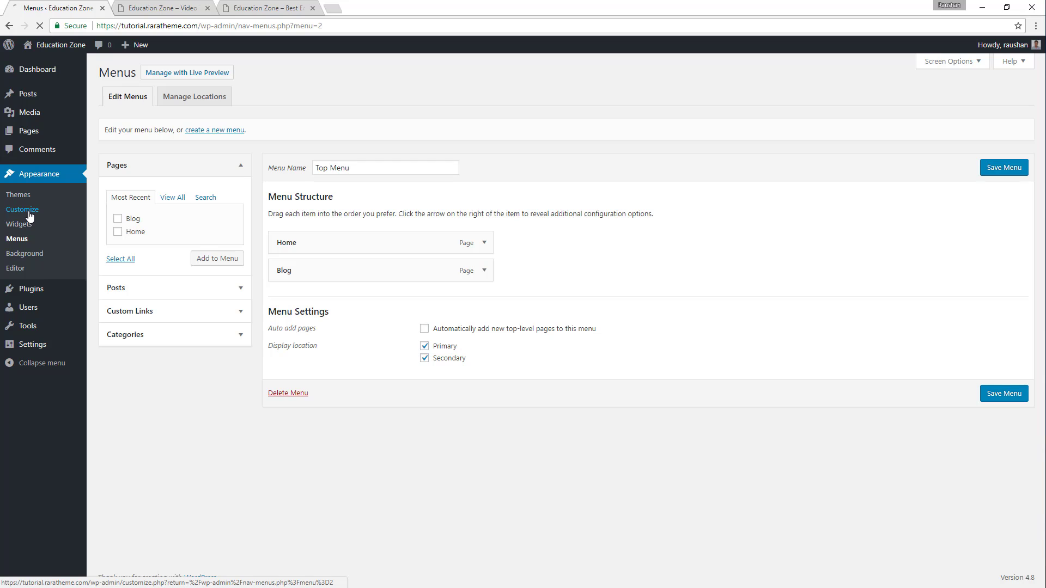
left_click(23, 210)
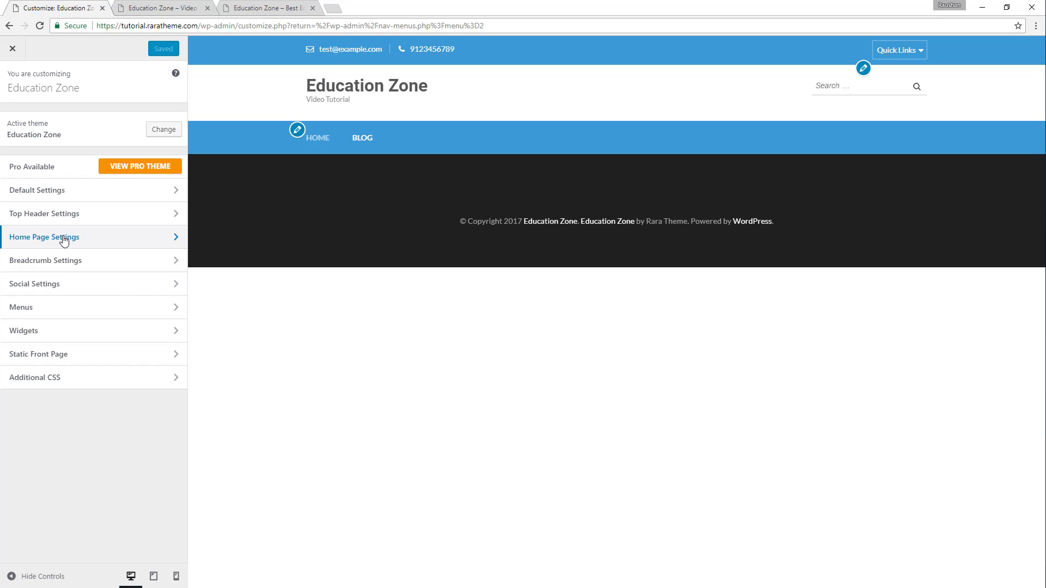
left_click(64, 240)
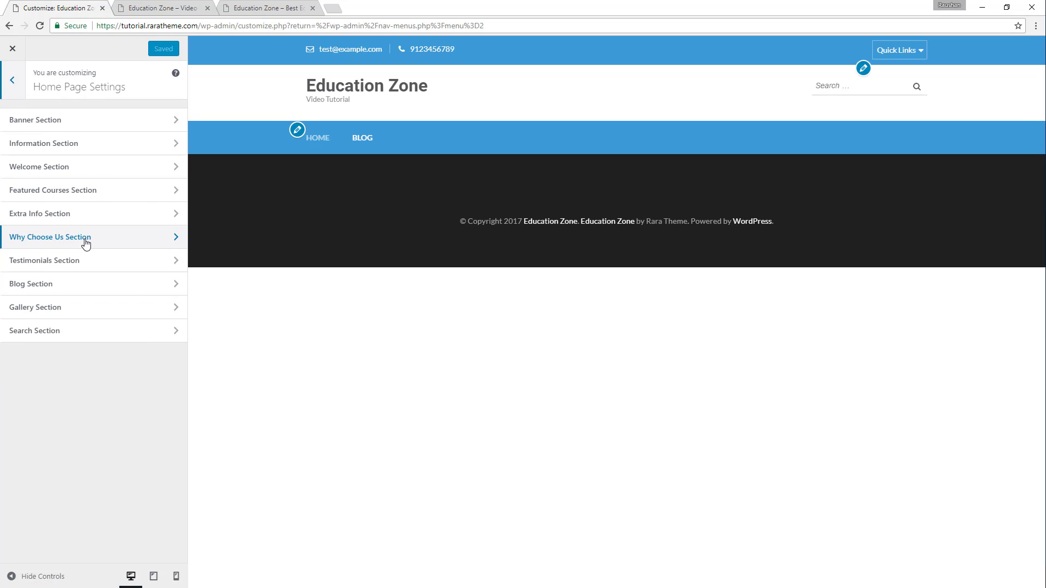
left_click(79, 121)
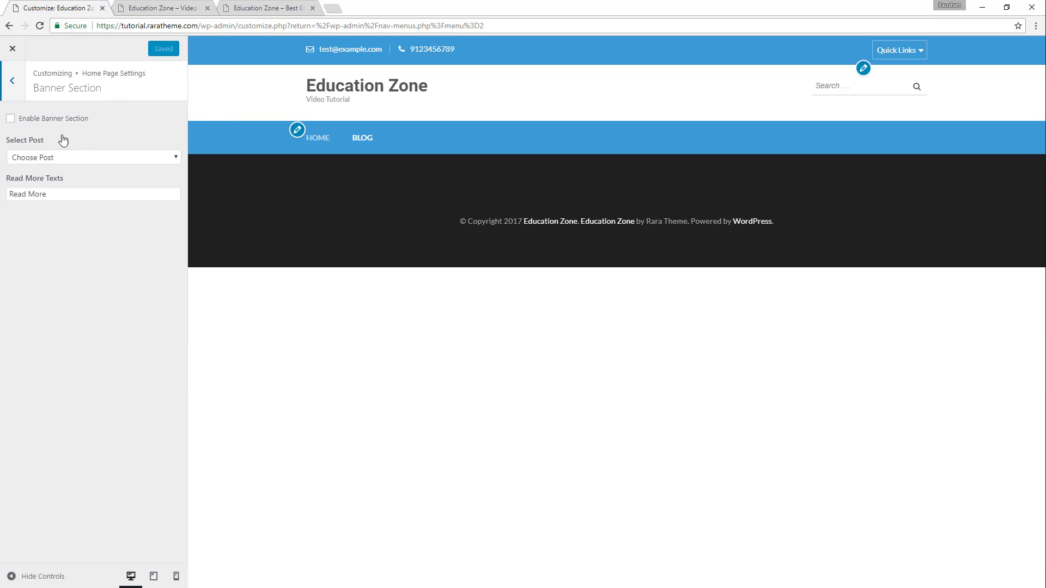
Enable the home page's banner section, check which posts can be chosen for it and publish the change.
left_click(37, 125)
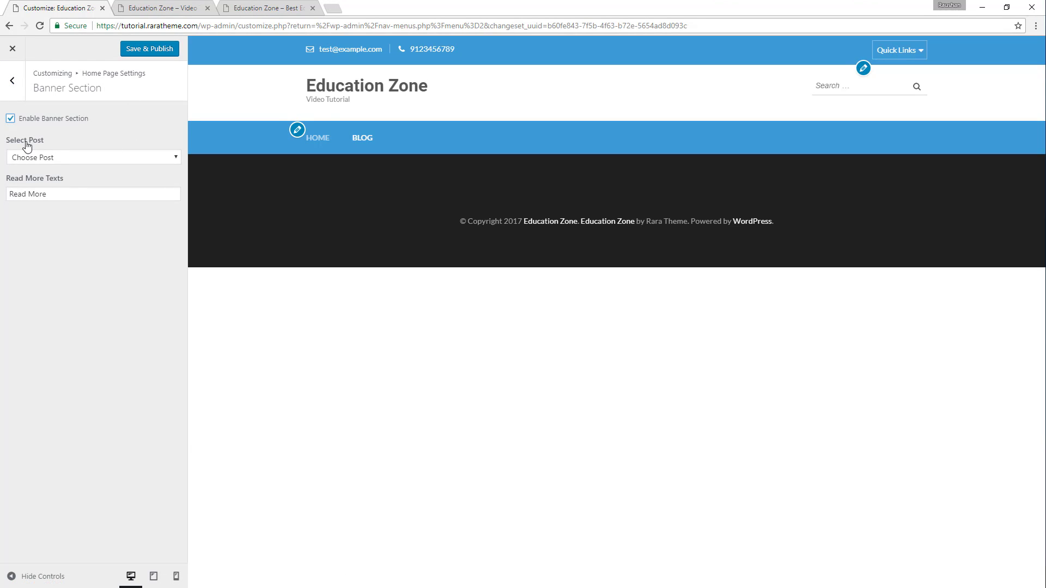
left_click(57, 159)
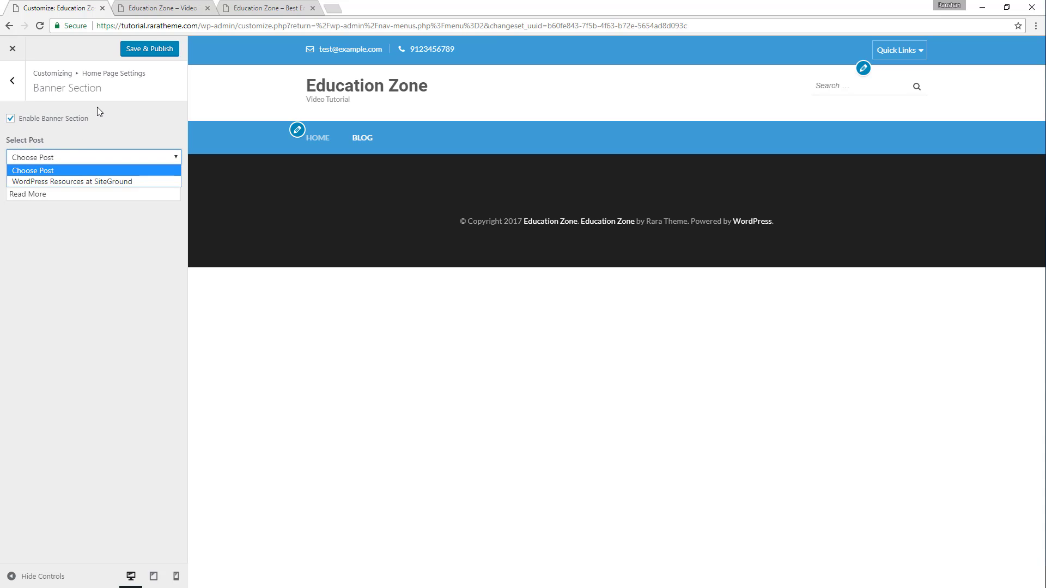
left_click(101, 121)
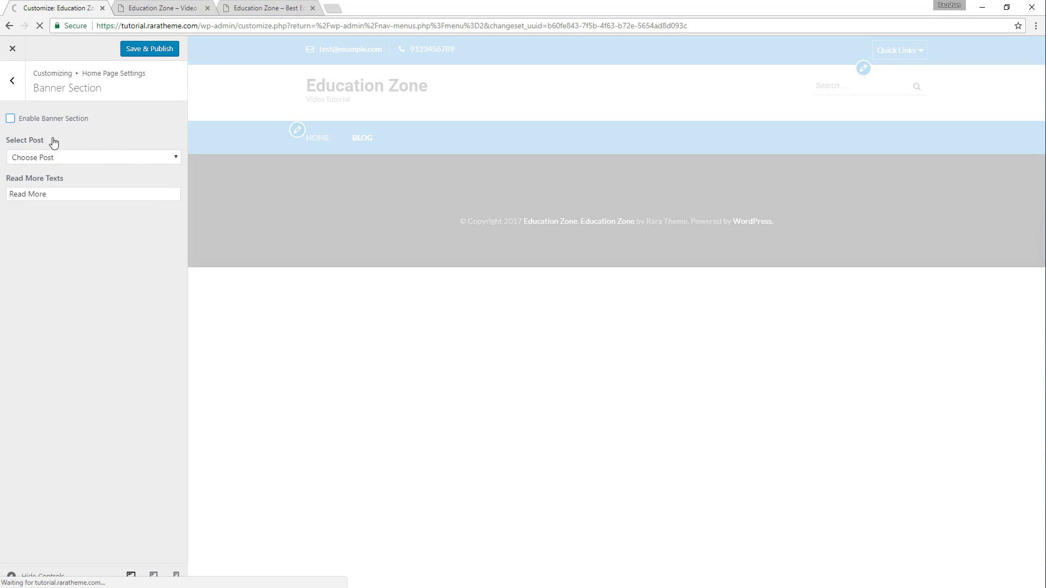
left_click(44, 119)
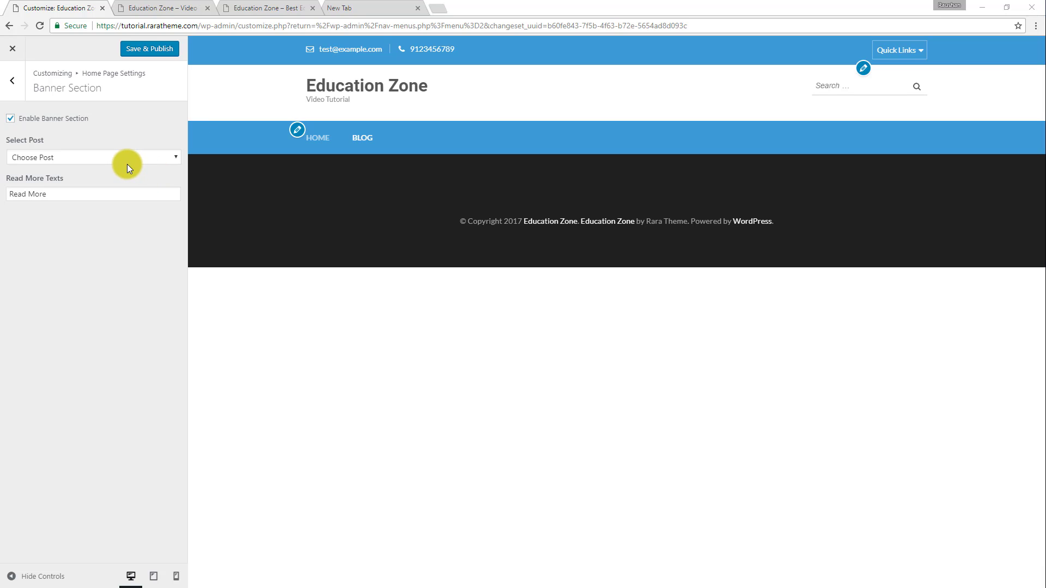
left_click(16, 50)
left_click(635, 42)
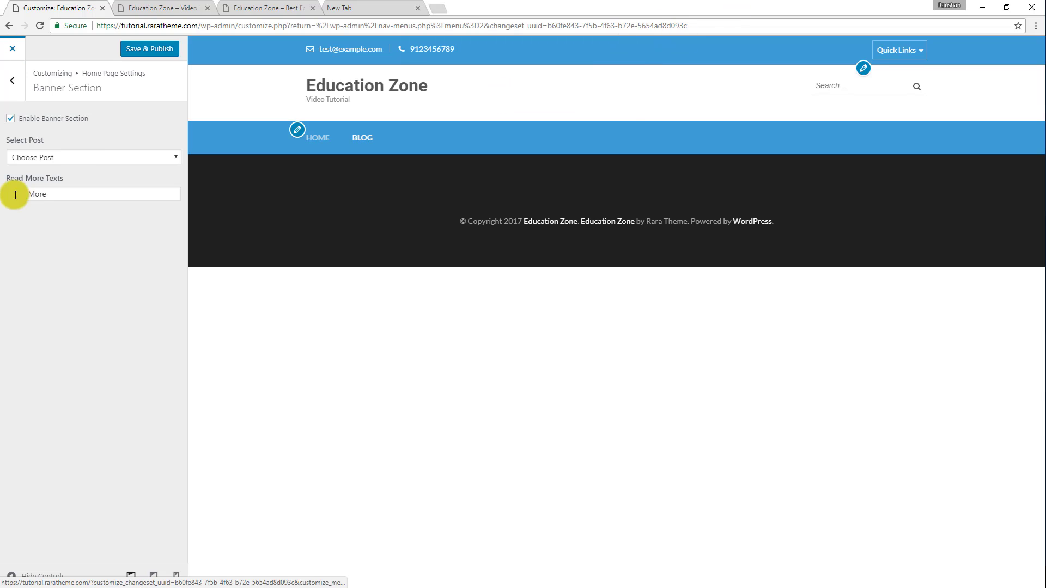
left_click(148, 51)
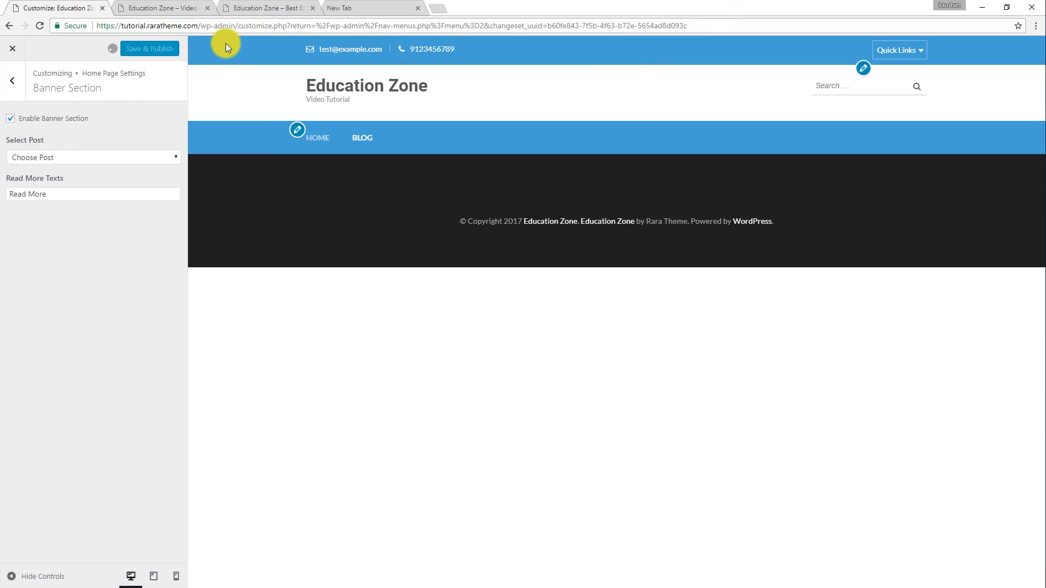
Leave the customizer and start a new post titled "DISCOVER YOUR FUTURE WITH US", copying the title from the demo's banner.
left_click(11, 53)
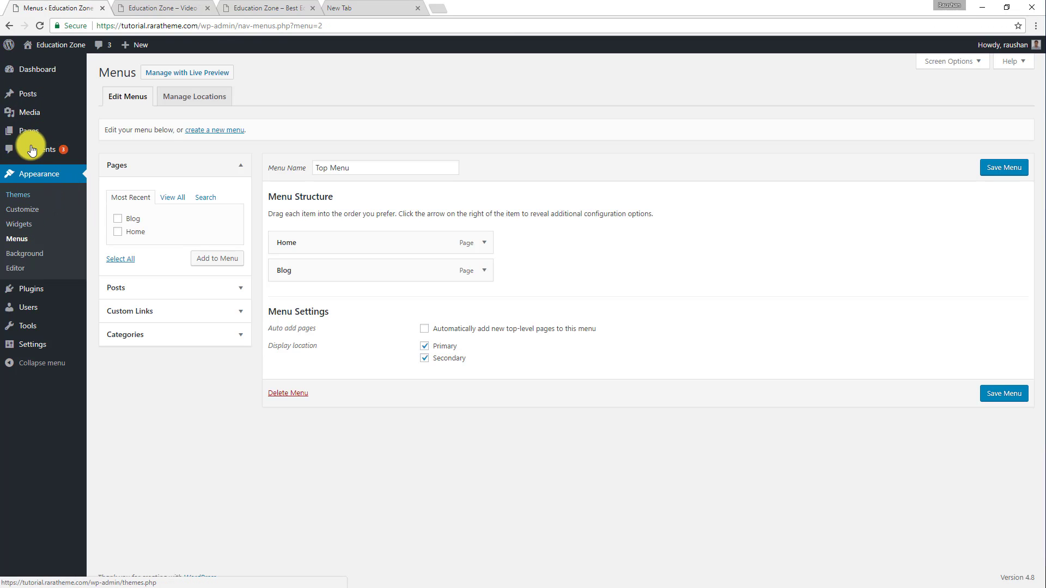
mouse_move(34, 94)
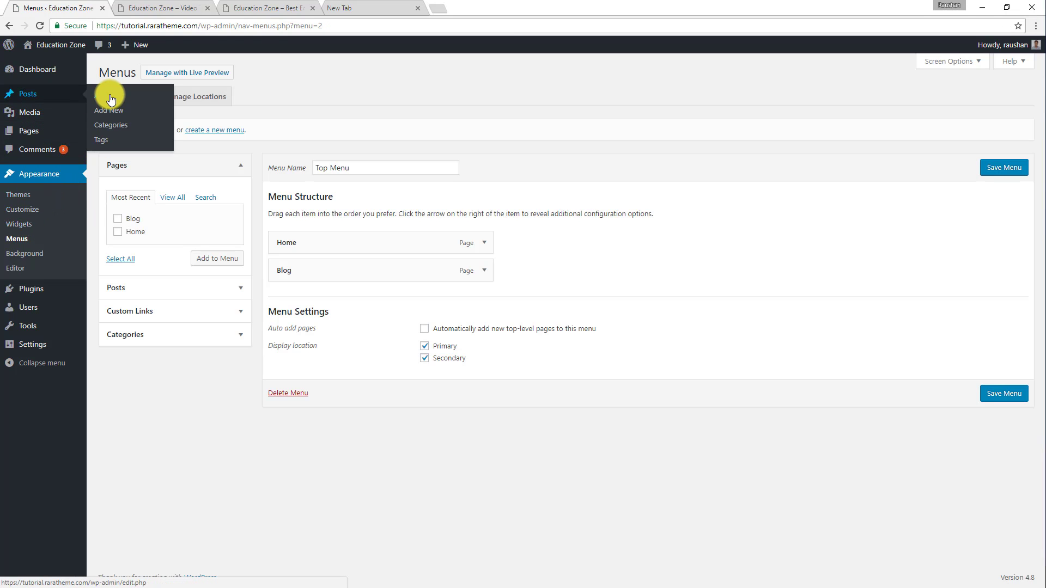
left_click(108, 111)
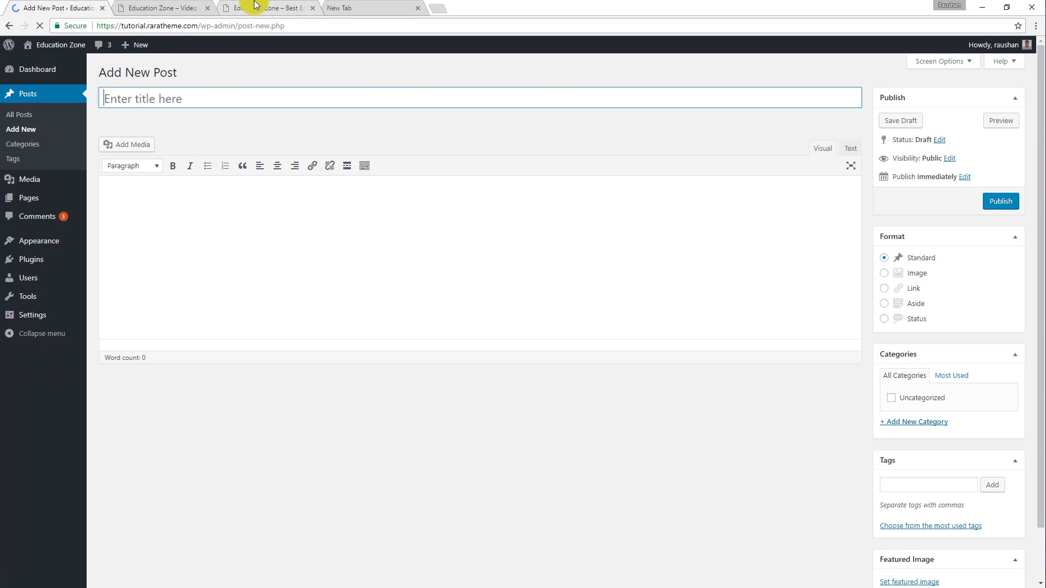
left_click(248, 8)
left_click_drag(219, 279, 311, 303)
right_click(283, 293)
left_click(303, 299)
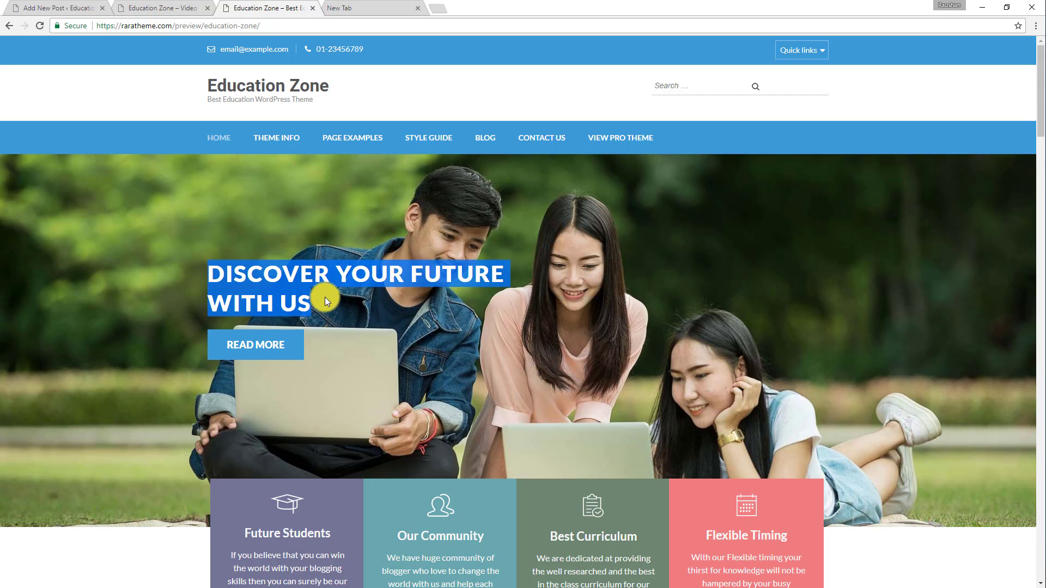
left_click(54, 8)
right_click(162, 101)
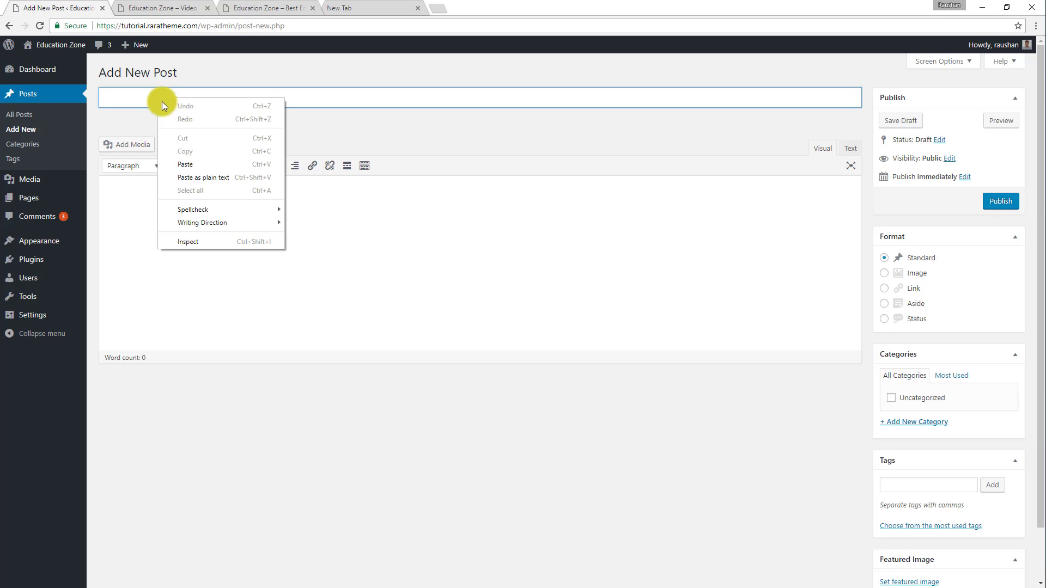
left_click(184, 164)
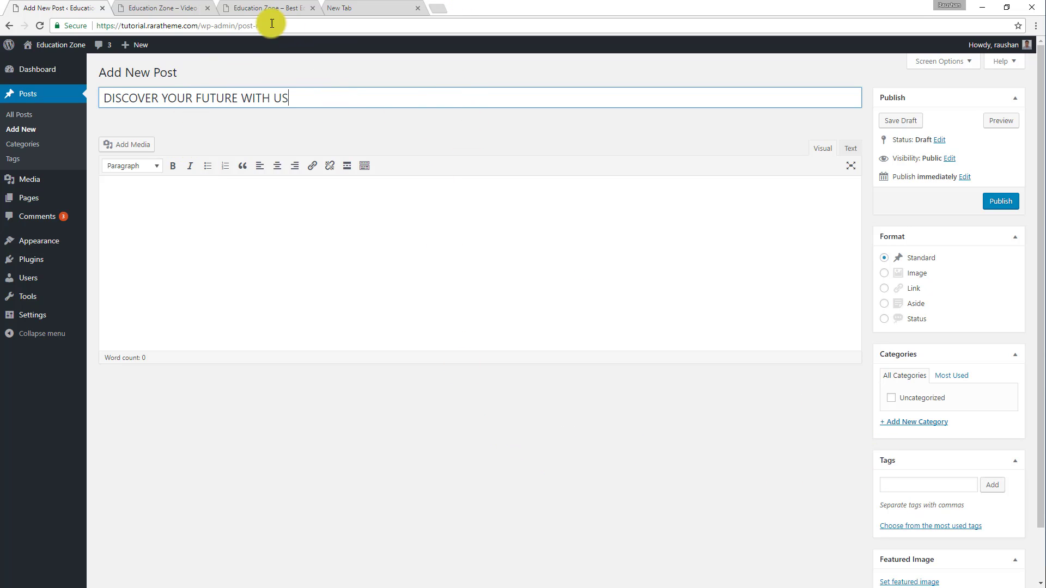
Set the Media Library photo students-1807505_1920-1.jpg, showing students with laptops, as the new post's featured image.
scroll(927, 335, "down", 2)
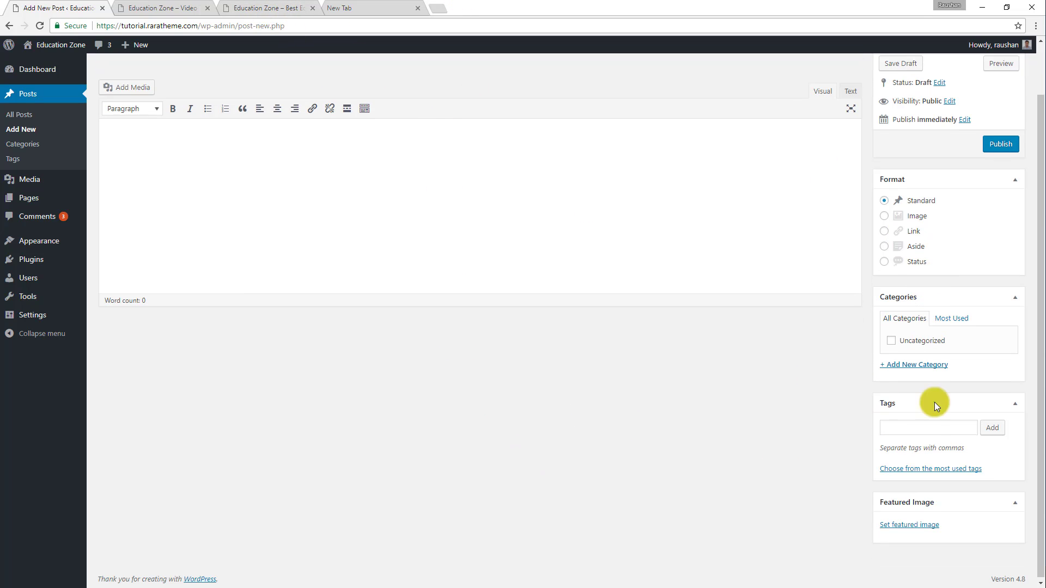
left_click(908, 524)
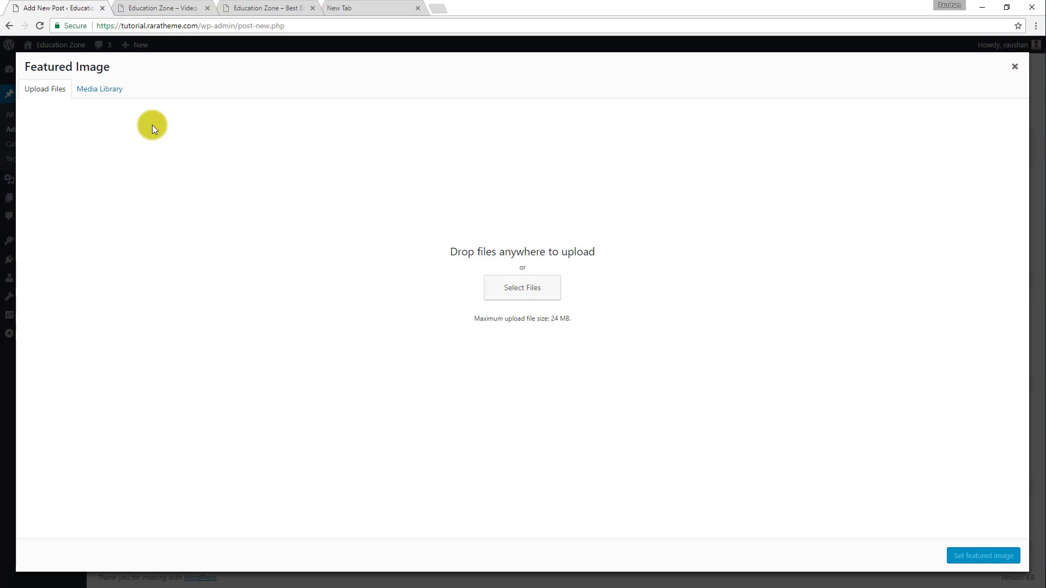
left_click(101, 92)
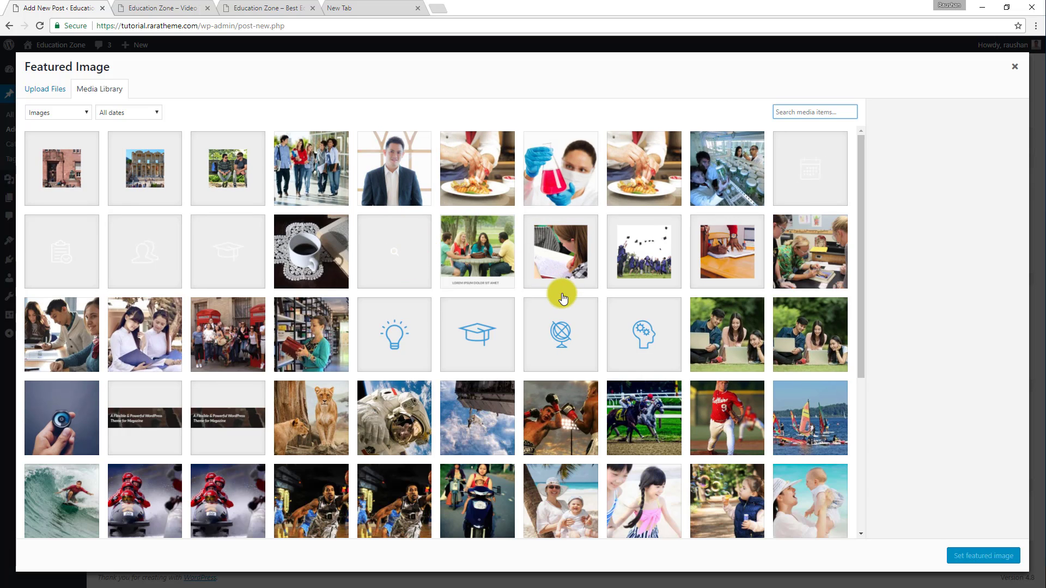
scroll(544, 279, "down", 3)
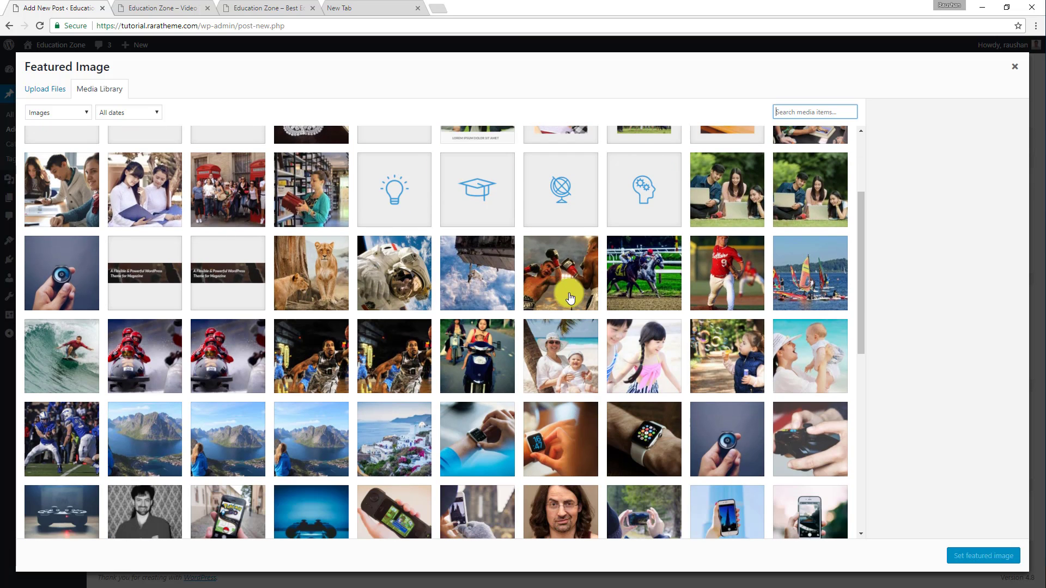
scroll(613, 268, "down", 4)
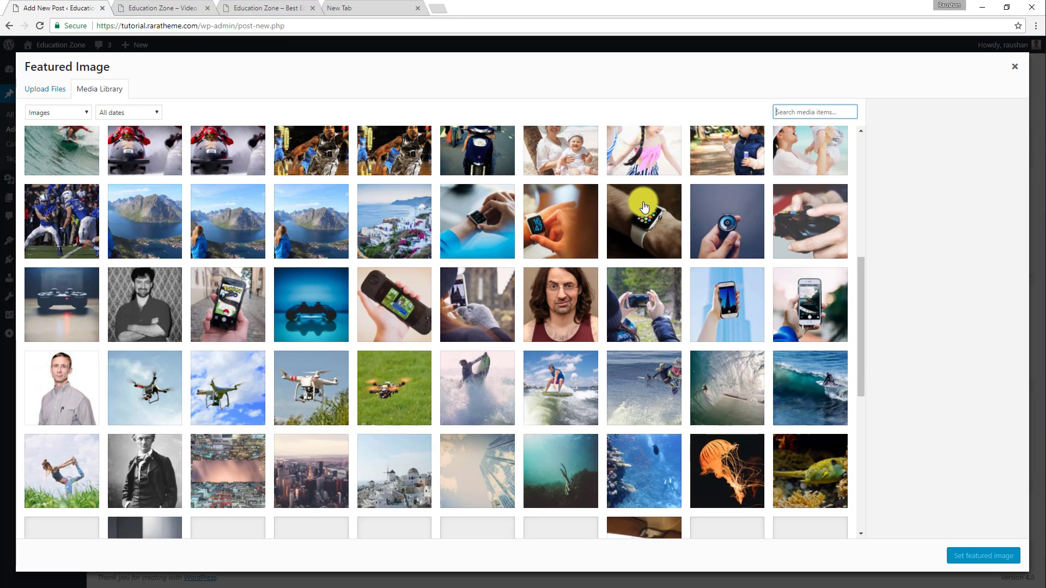
scroll(643, 207, "up", 5)
left_click(759, 279)
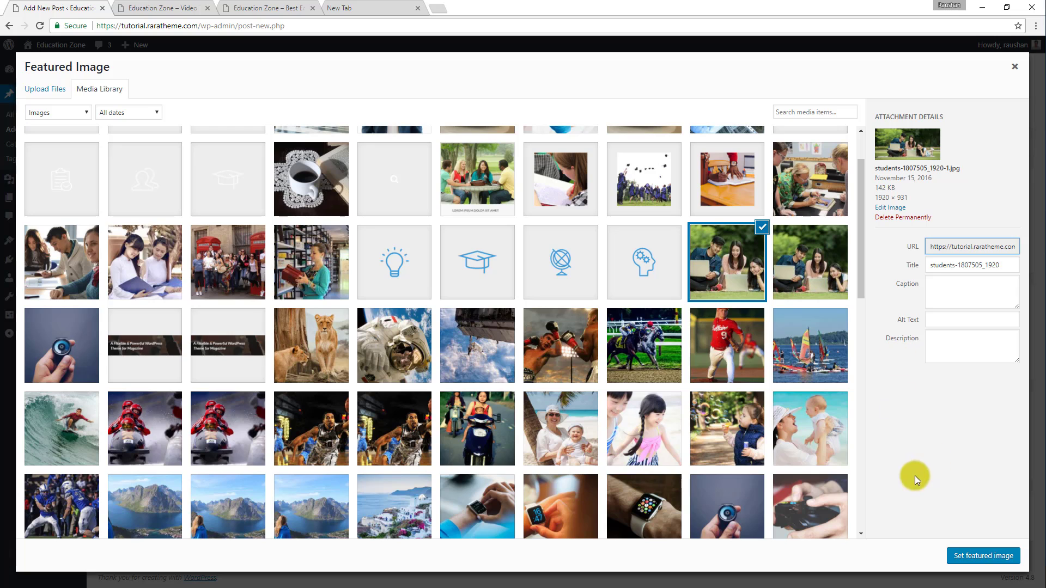
left_click(978, 557)
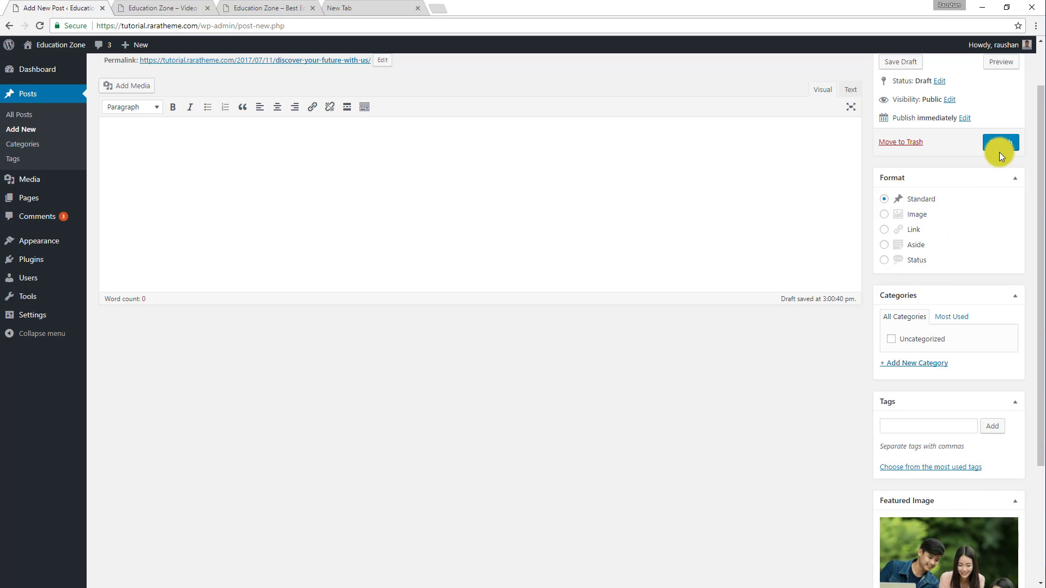
Publish the "DISCOVER YOUR FUTURE WITH US" post.
scroll(959, 351, "down", 3)
scroll(955, 344, "up", 4)
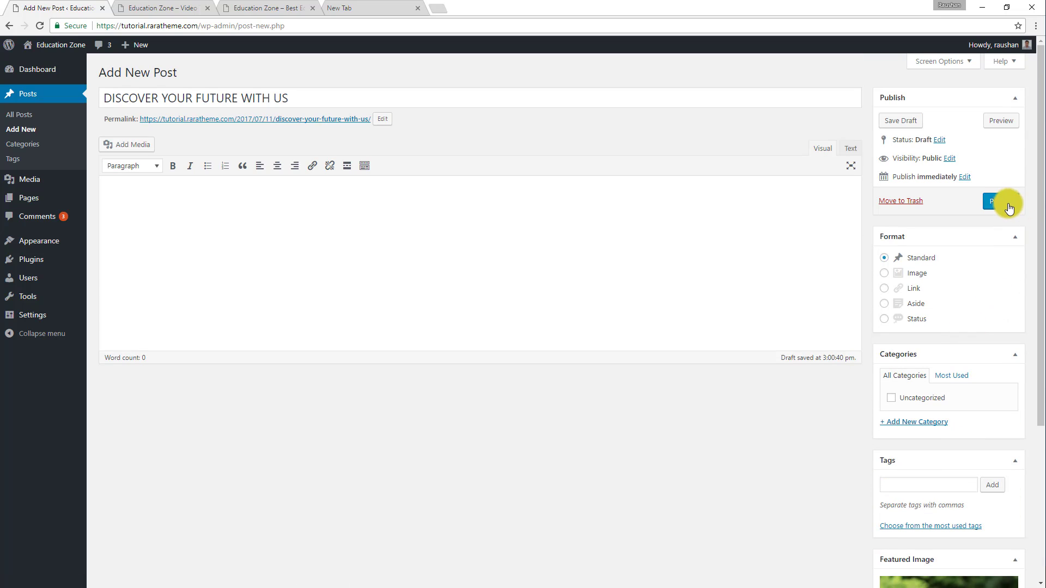
left_click(1000, 201)
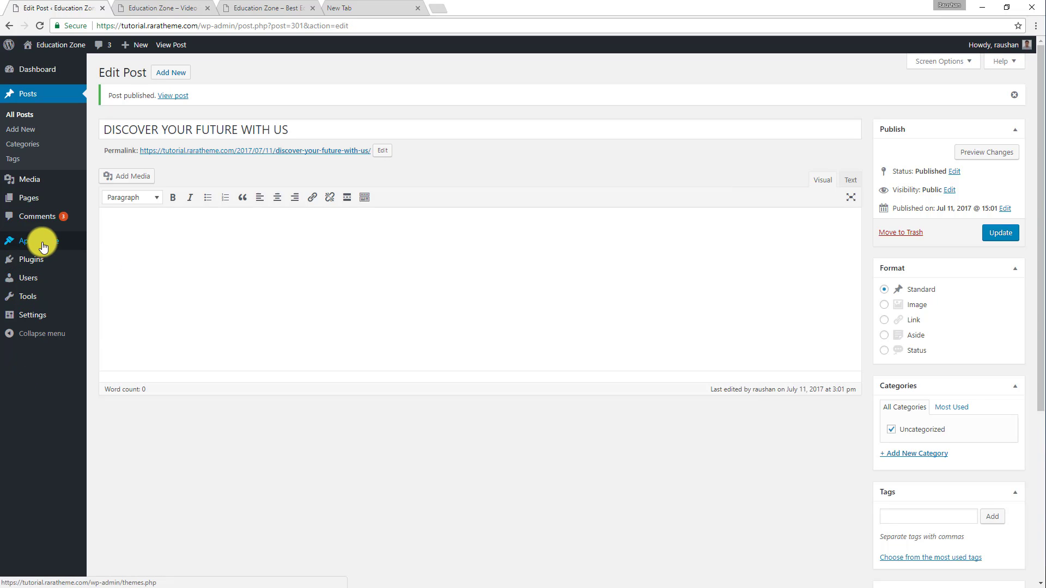
In the customizer's home page Banner Section, select "DISCOVER YOUR FUTURE WITH US" as the banner post.
mouse_move(40, 244)
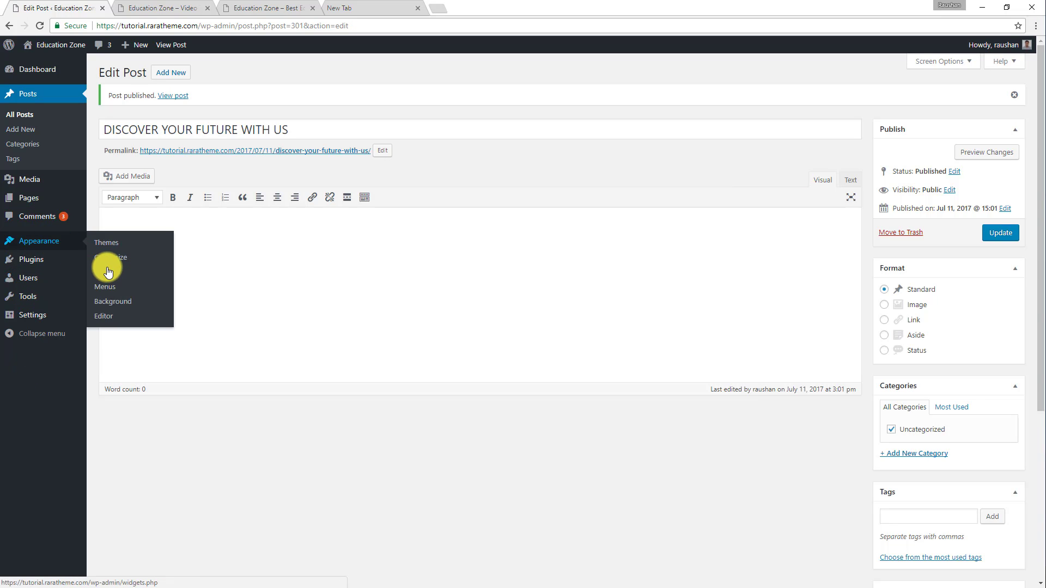
left_click(106, 256)
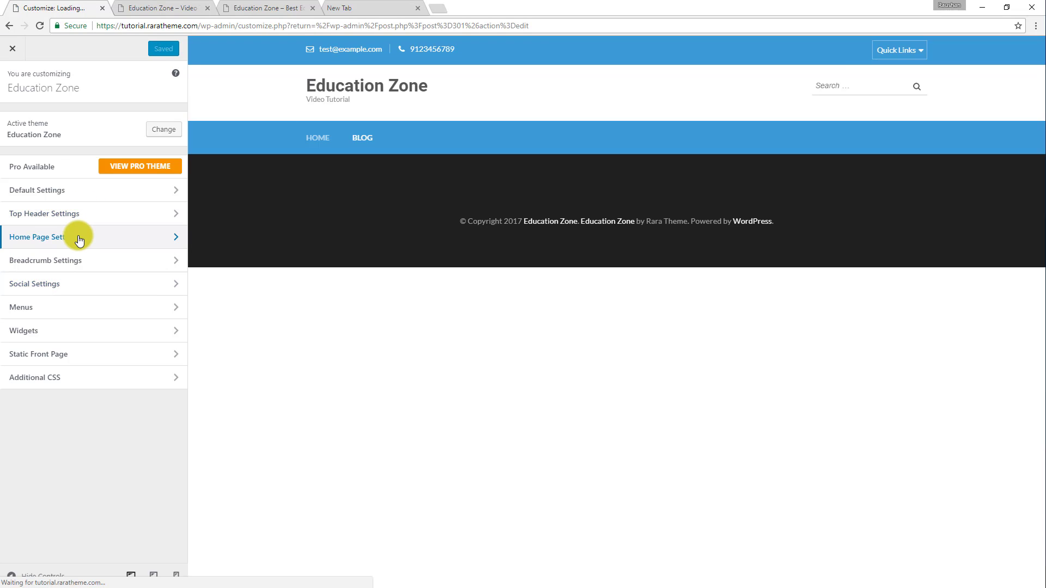
left_click(80, 240)
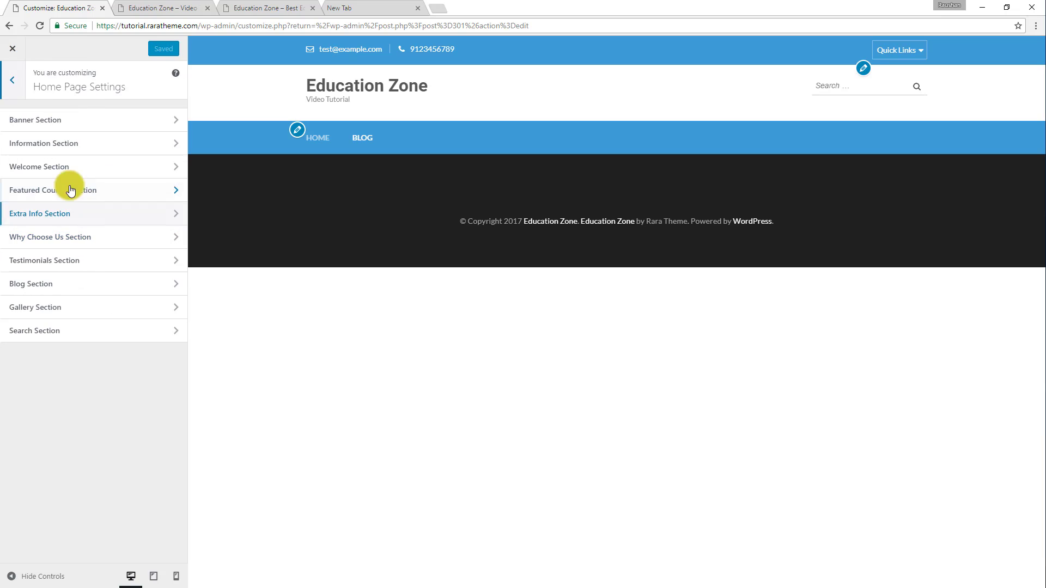
left_click(47, 125)
left_click(64, 157)
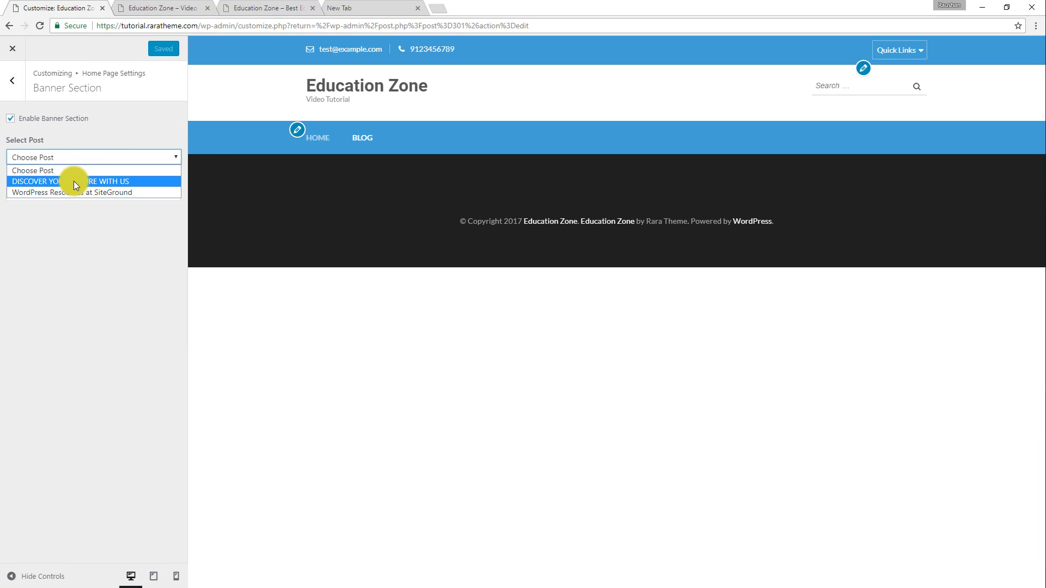
left_click(74, 181)
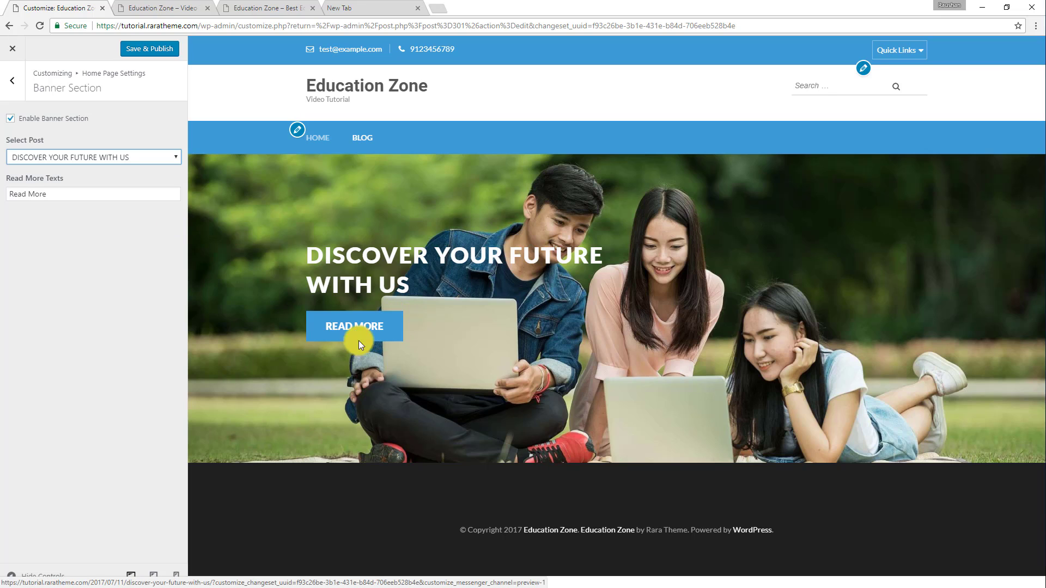
Change the banner's read more text to "Continue Reading" and publish the customizer changes.
left_click(76, 193)
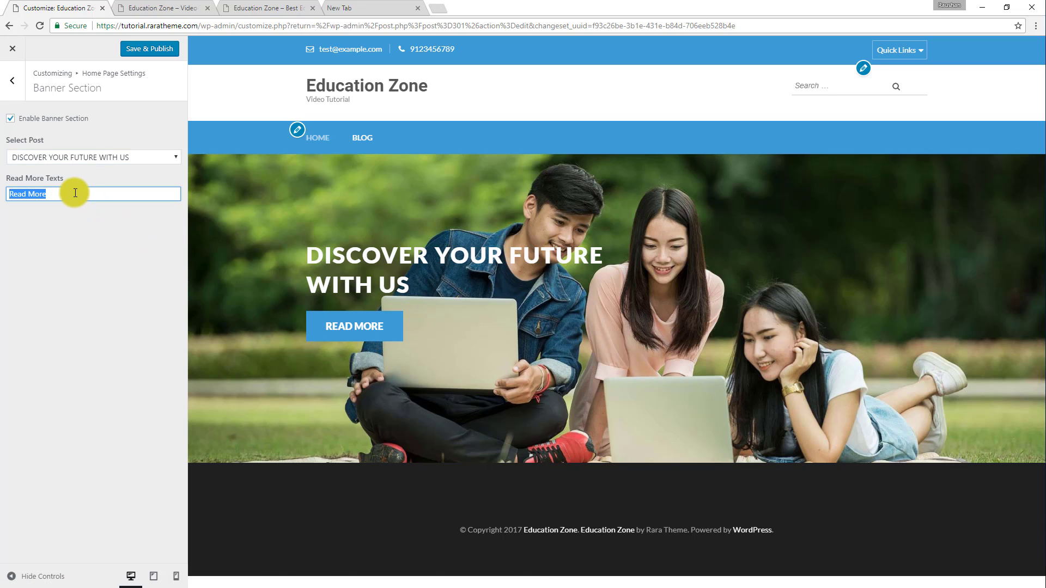
type("C")
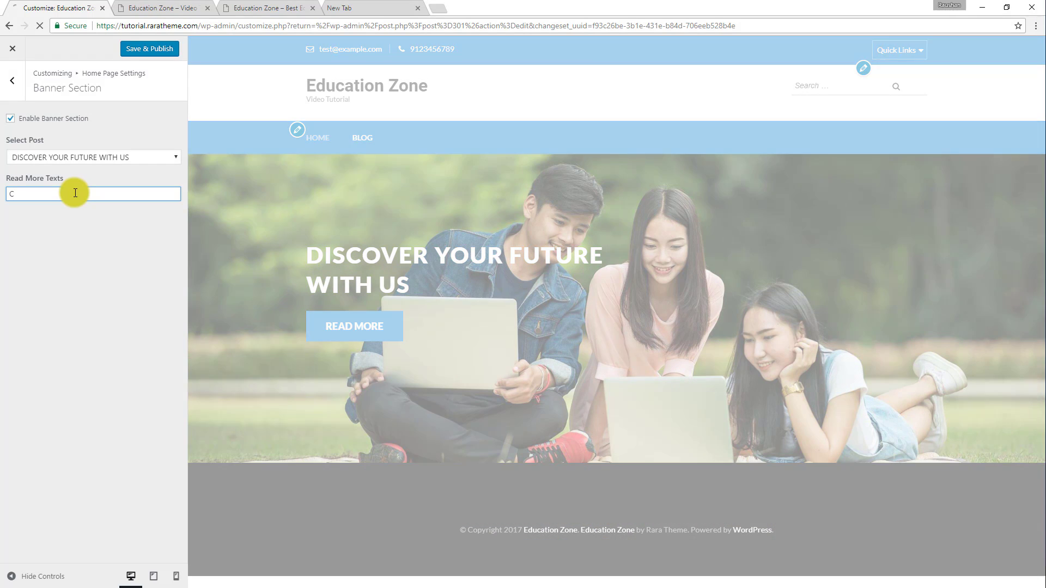
type("ontin")
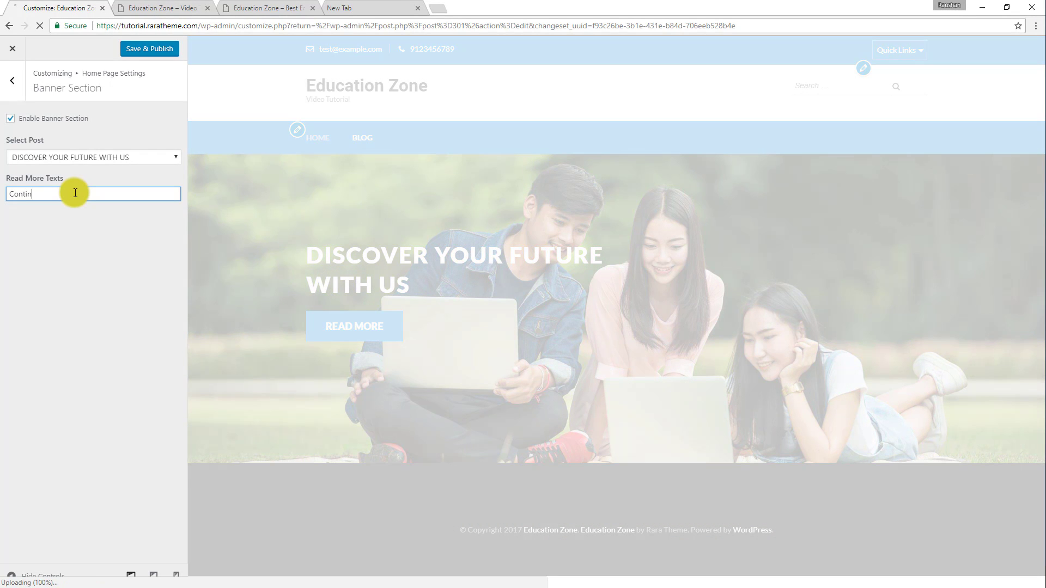
type("ue Reading")
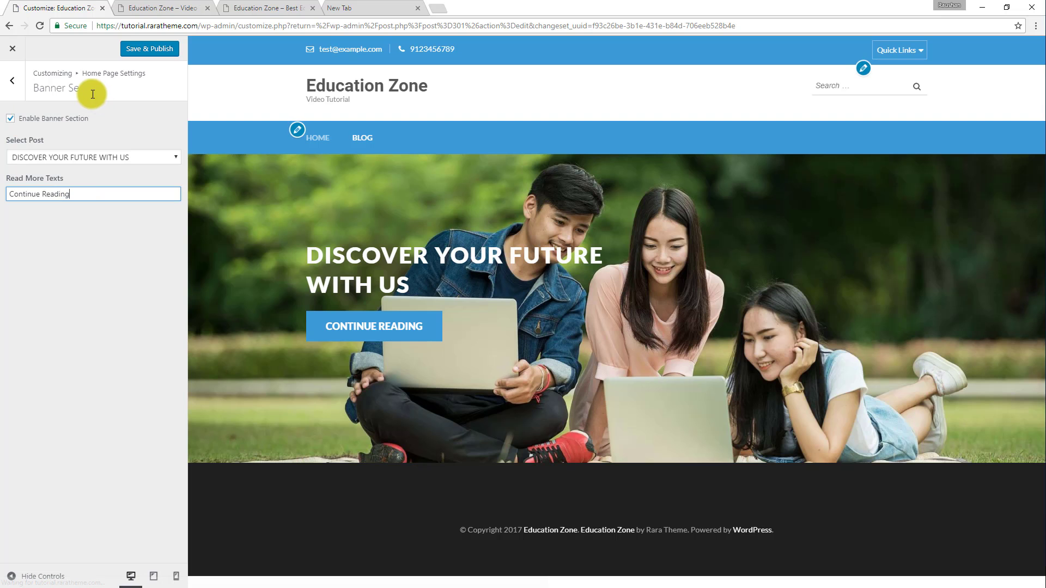
left_click(136, 55)
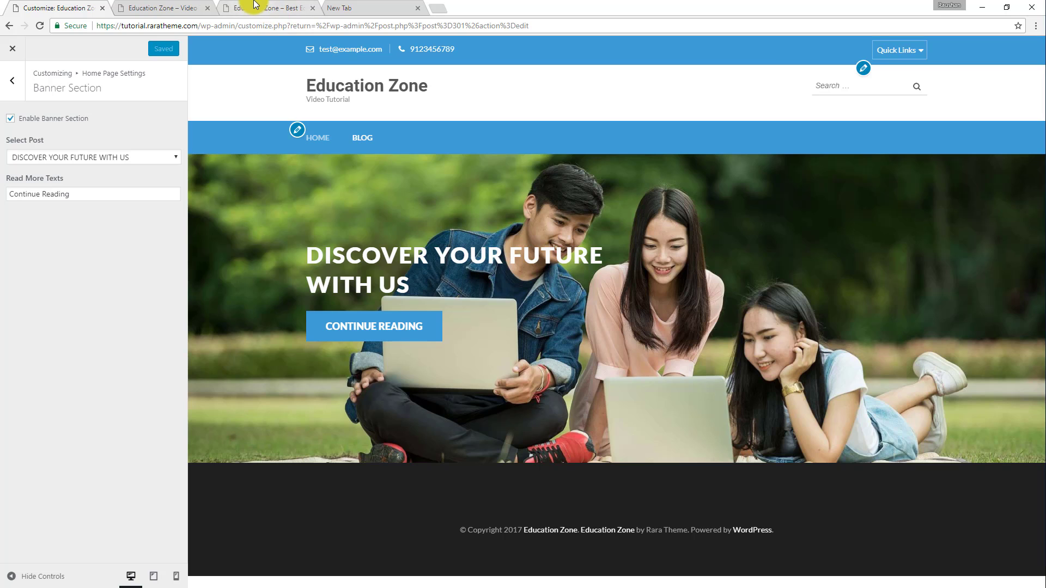
Review the demo's boxes below the banner, then enable the home page's Information Section and check the choices for Info One Post.
left_click(272, 8)
scroll(474, 291, "down", 2)
scroll(474, 291, "down", 1)
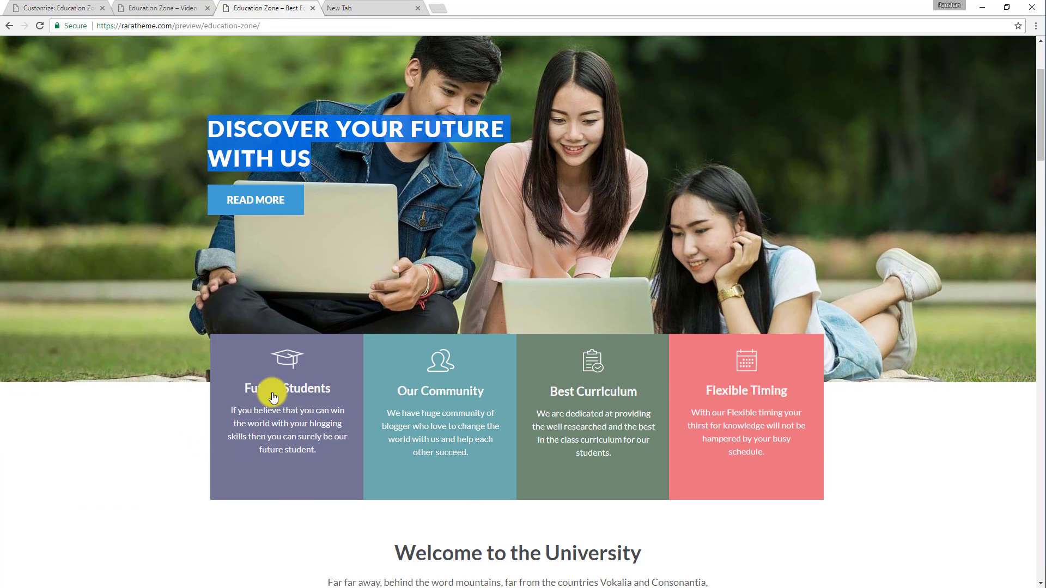
left_click(63, 5)
left_click(14, 90)
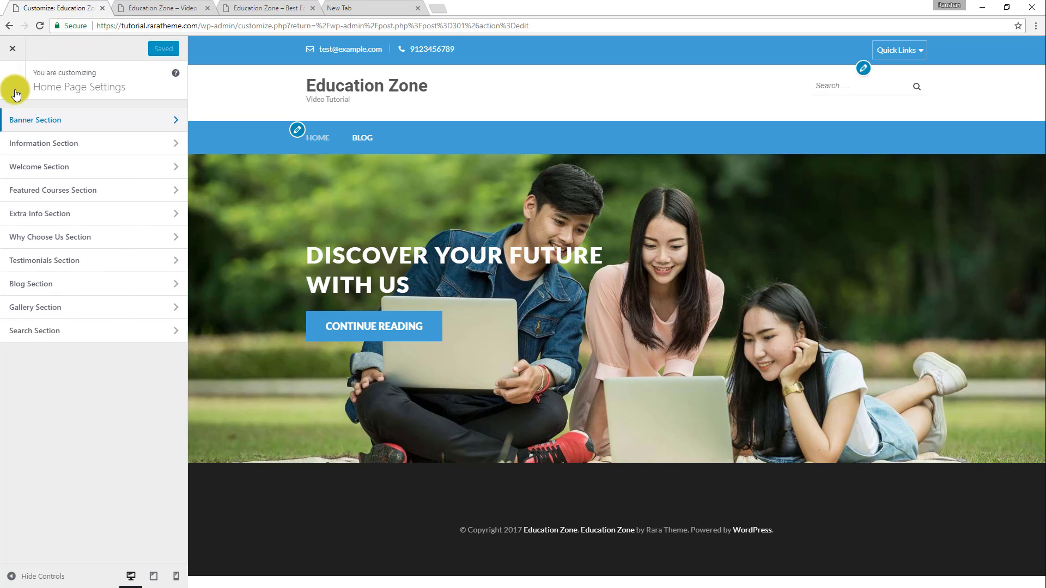
left_click(49, 144)
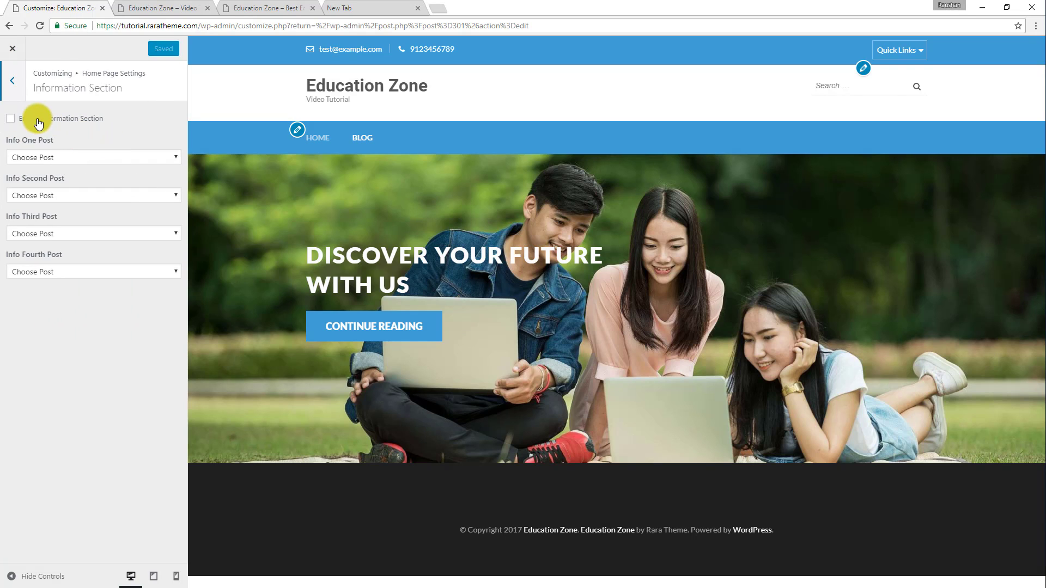
left_click(71, 119)
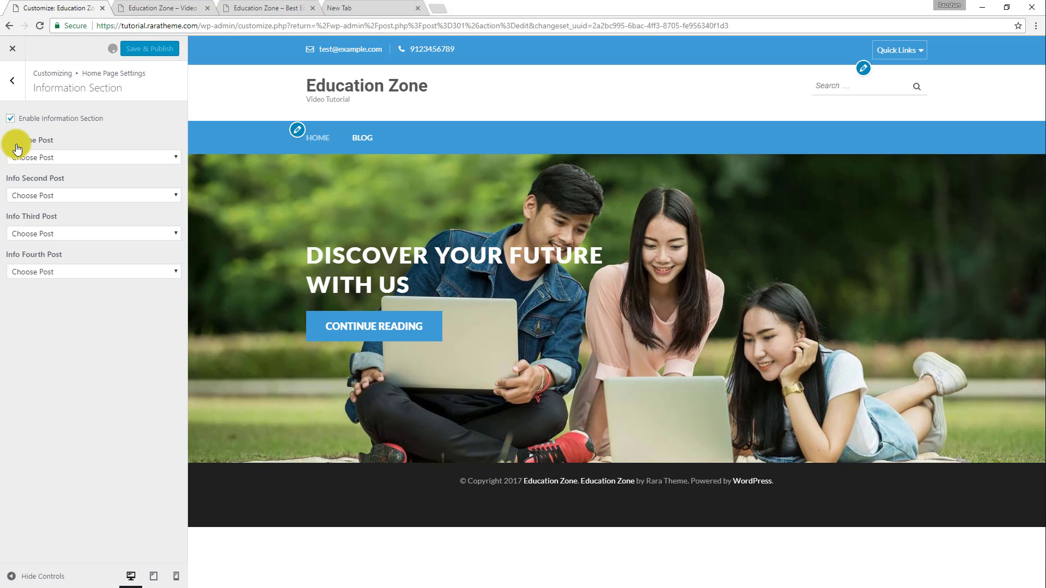
left_click(48, 158)
left_click(91, 122)
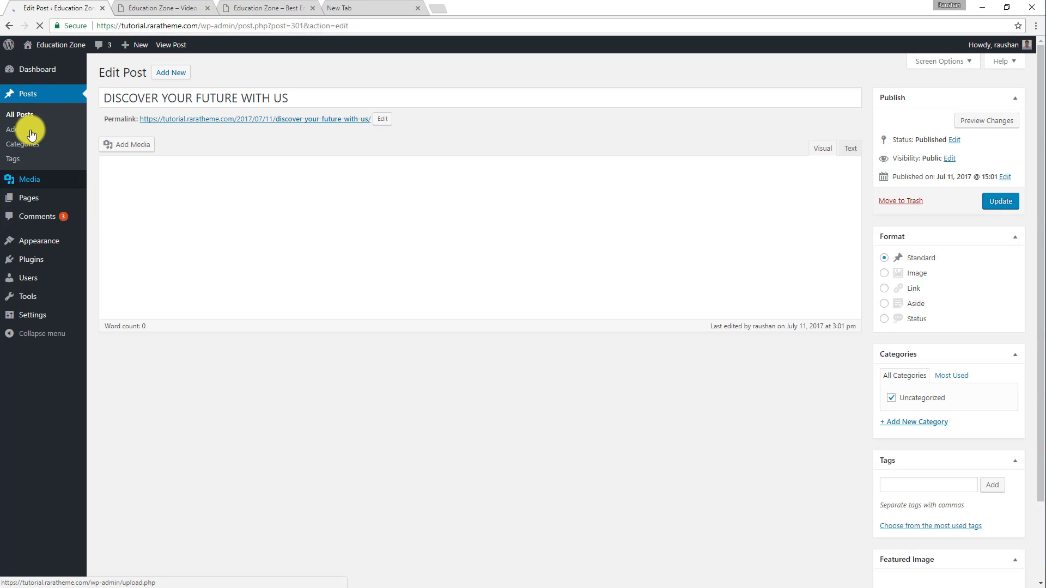
Start a new post titled "Future Students", copying the title from the first information box on the demo site.
left_click(25, 131)
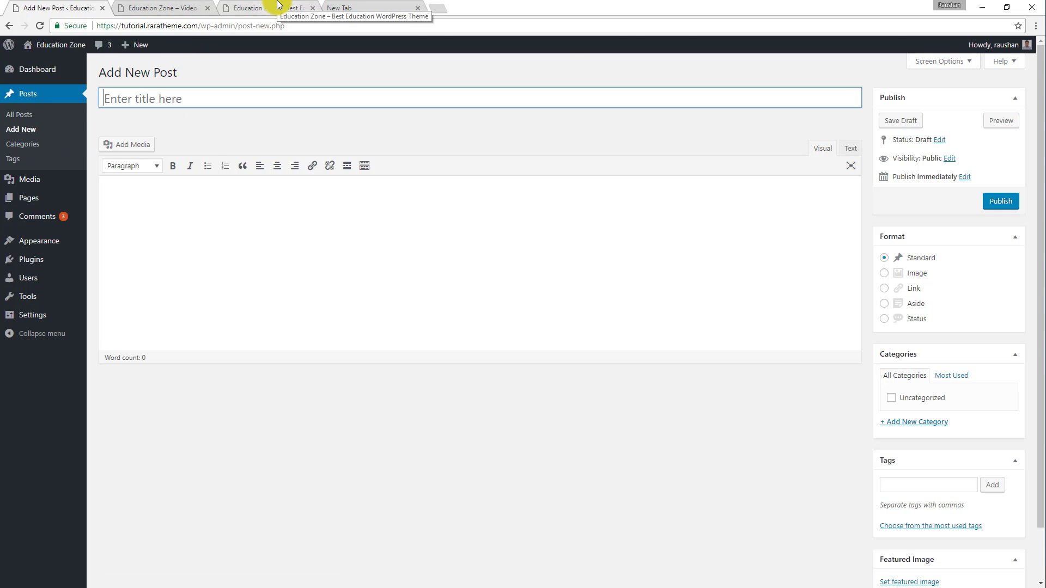
left_click(278, 5)
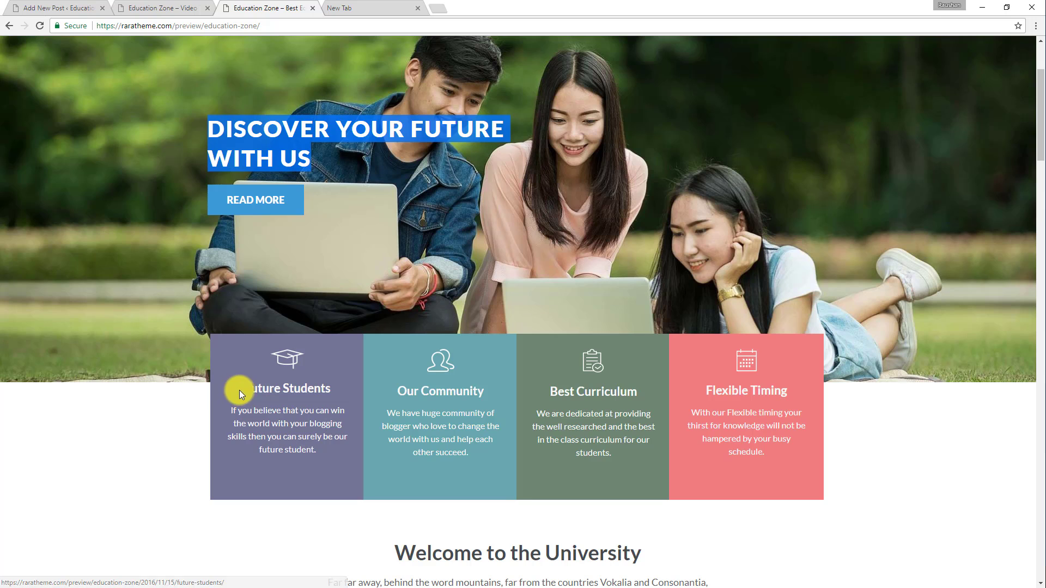
left_click_drag(244, 388, 336, 383)
key("ctrl+c")
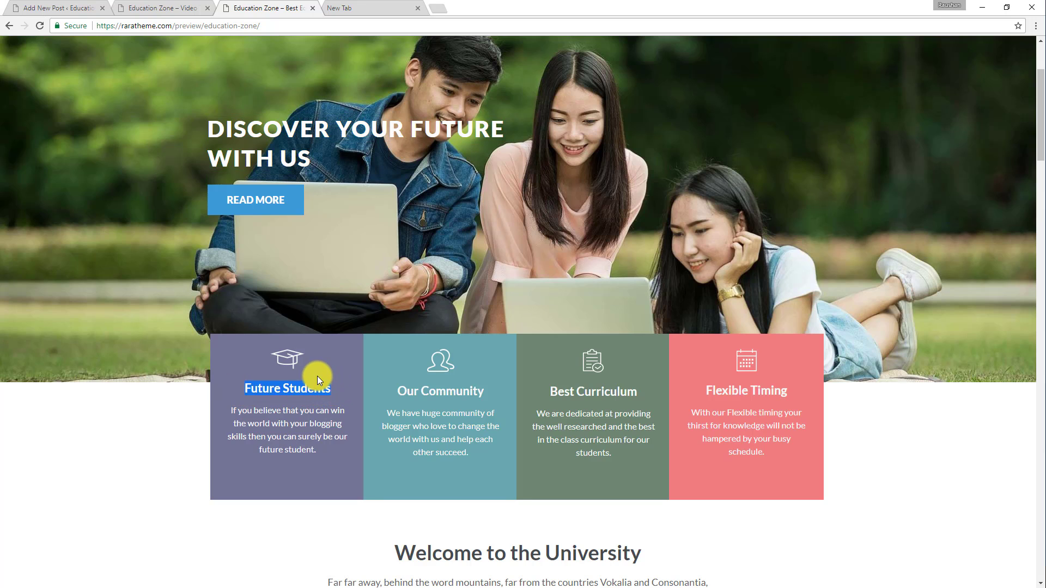
left_click(70, 7)
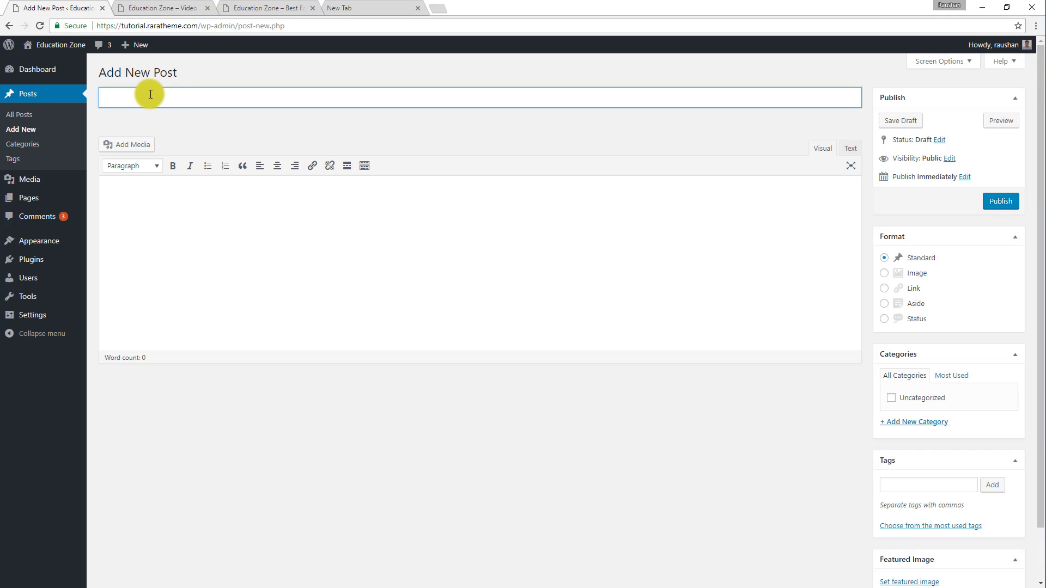
key("ctrl+v")
Copy the demo's Future Students description, "If you believe that you can win the world…", into the new post's content.
left_click(176, 5)
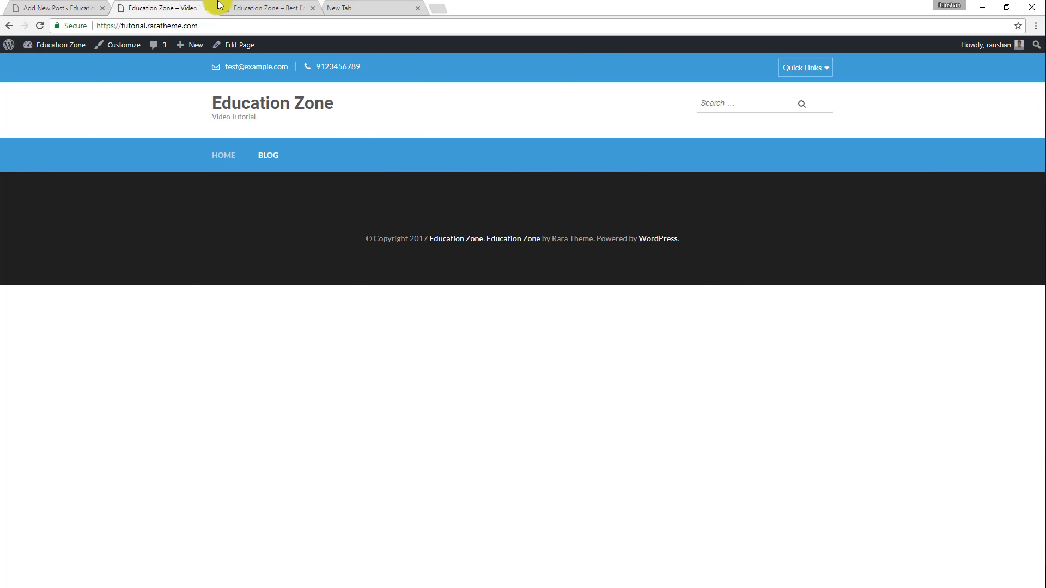
left_click(252, 6)
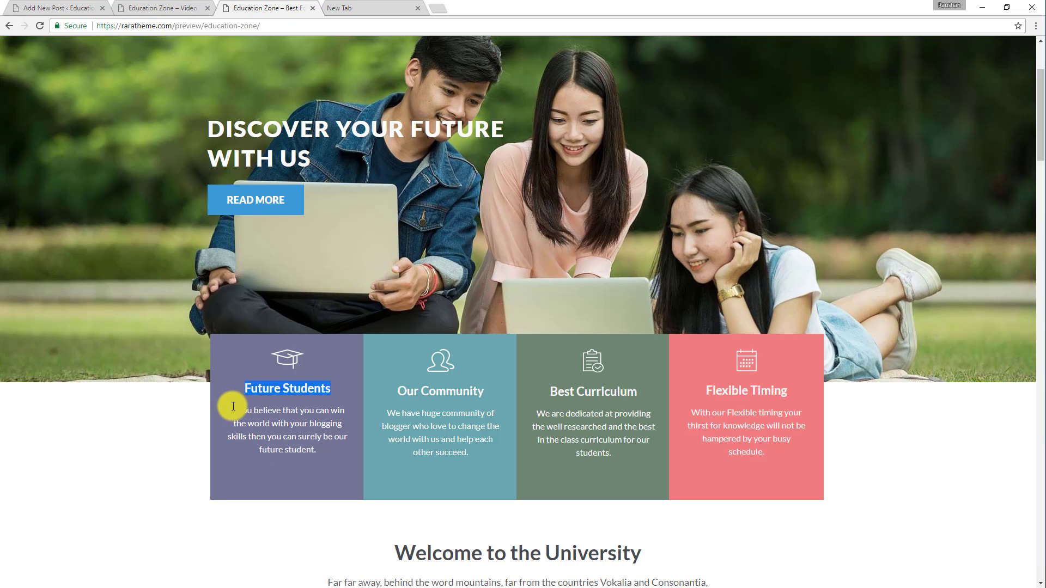
left_click_drag(233, 407, 330, 457)
key("ctrl+c")
left_click(61, 7)
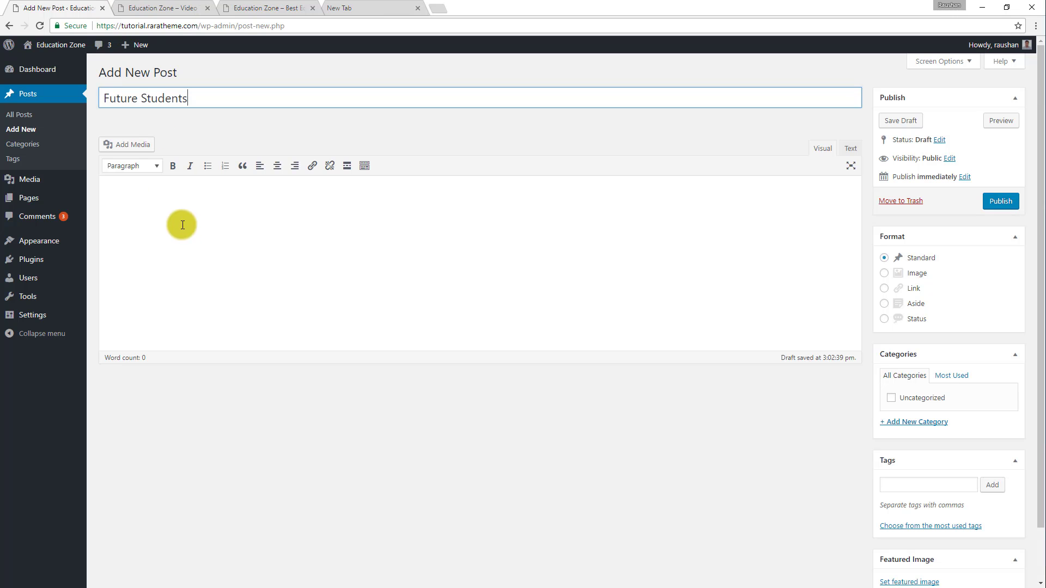
left_click(133, 165)
left_click(332, 206)
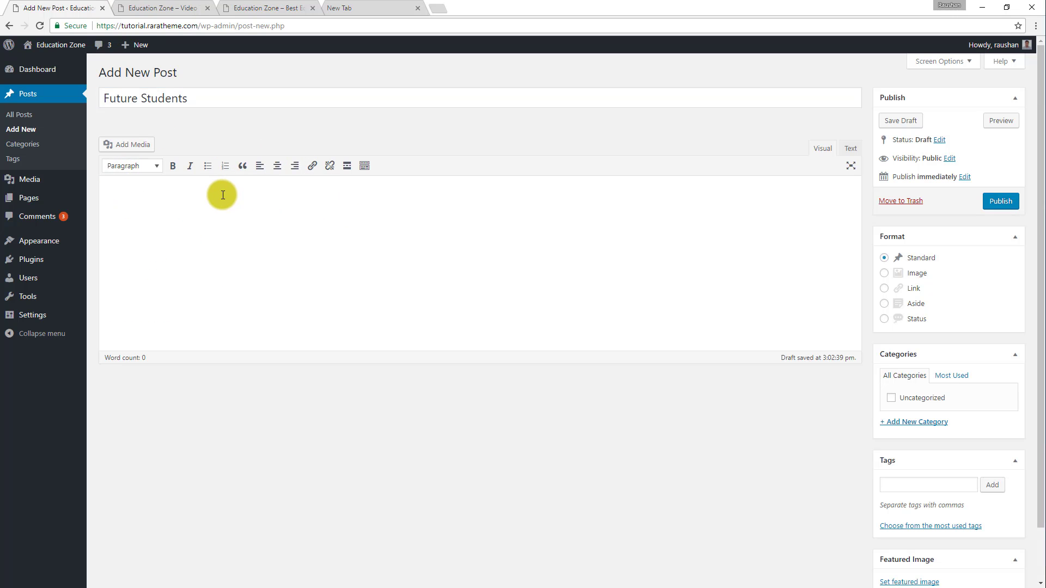
key("ctrl+v")
Set the white graduation cap icon from the media library as the Future Students post's featured image and publish the post.
scroll(717, 259, "down", 1)
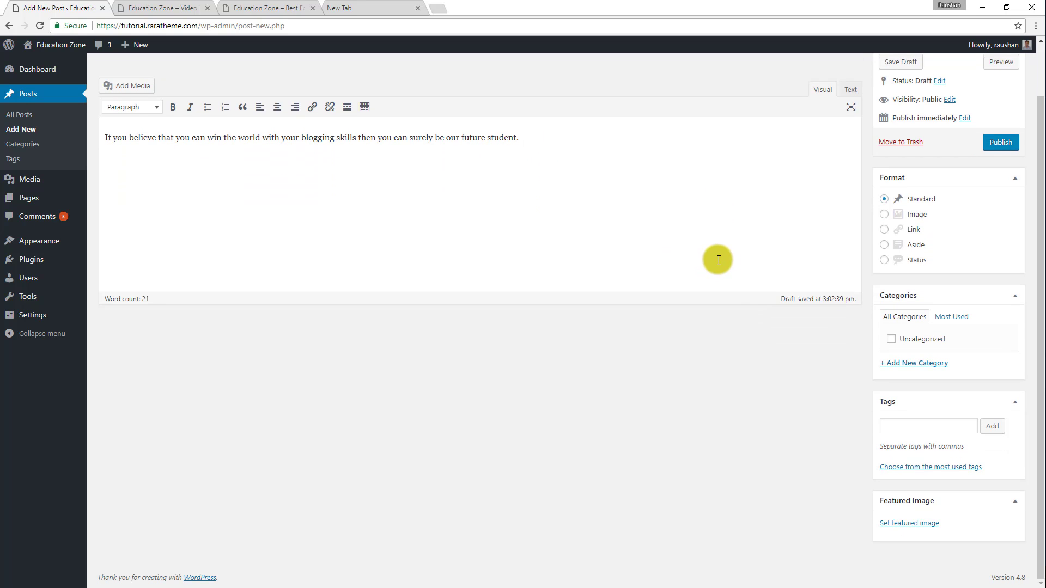
left_click(264, 9)
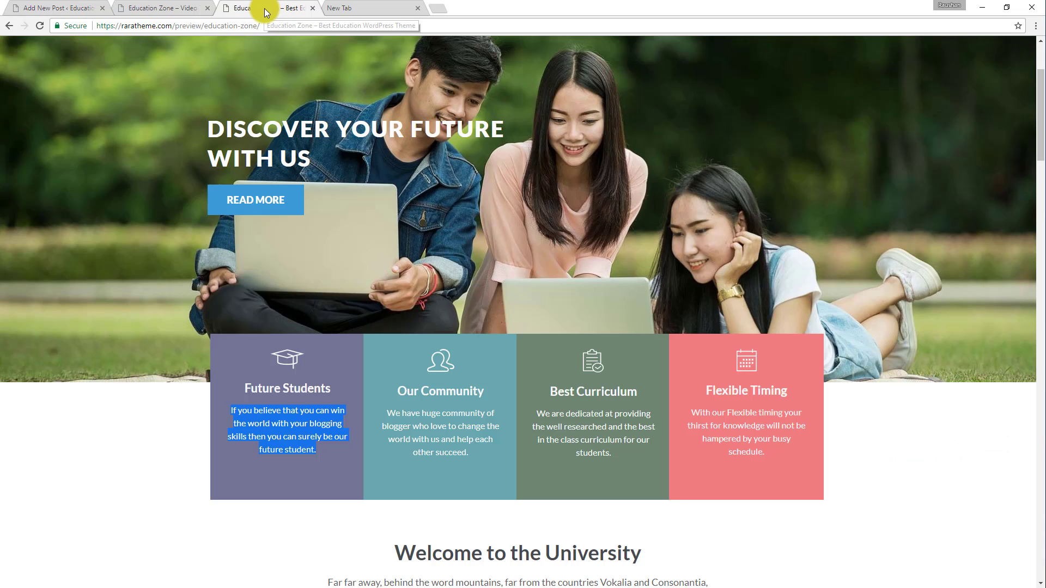
left_click(83, 7)
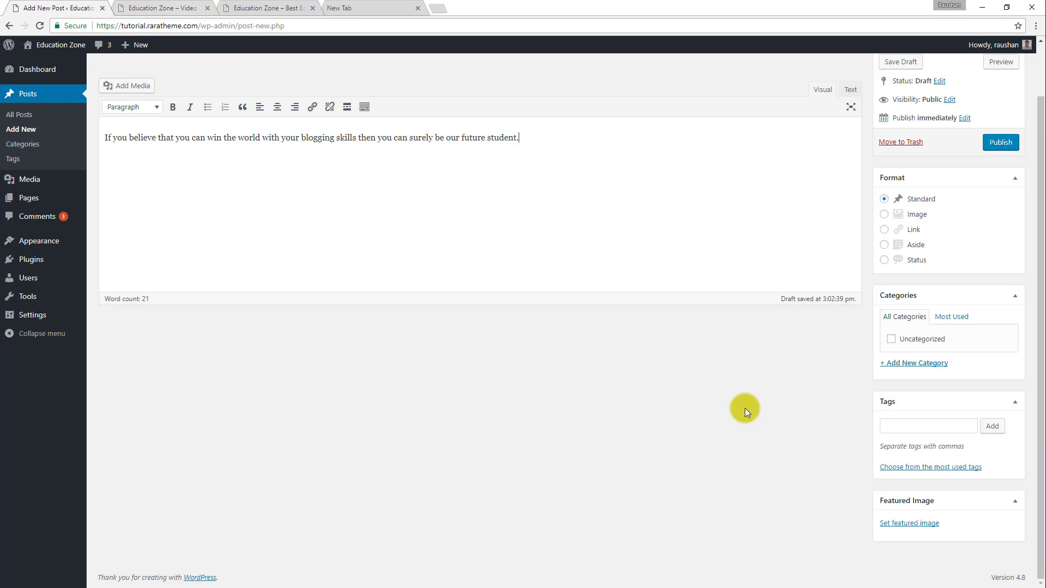
left_click(923, 524)
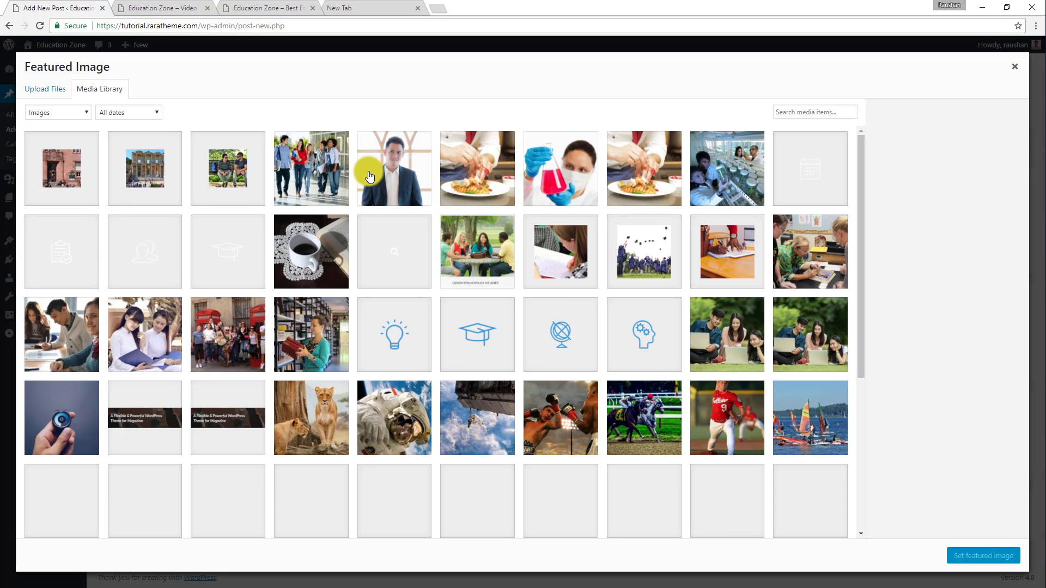
left_click(471, 340)
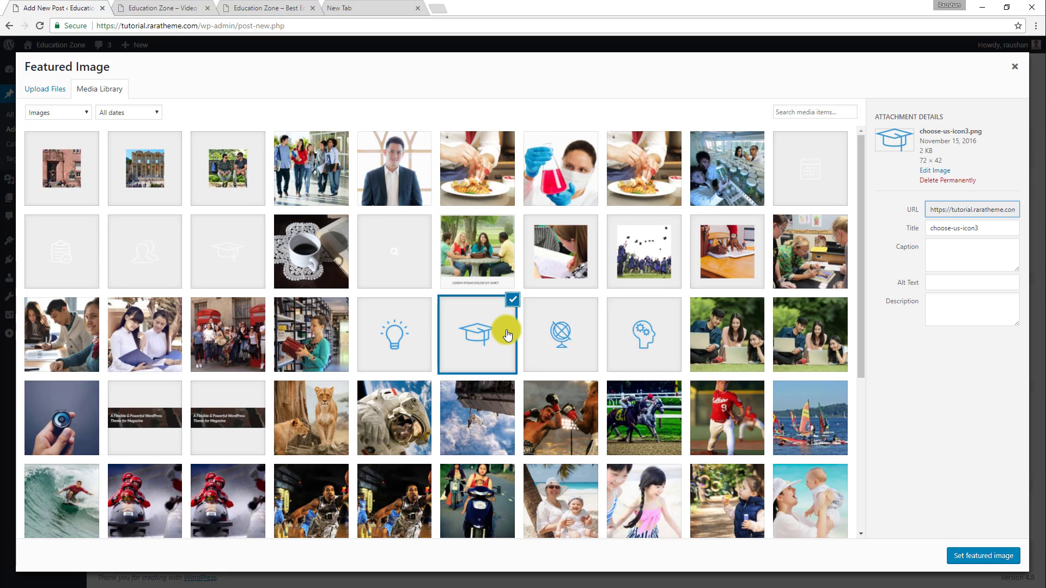
scroll(479, 305, "down", 5)
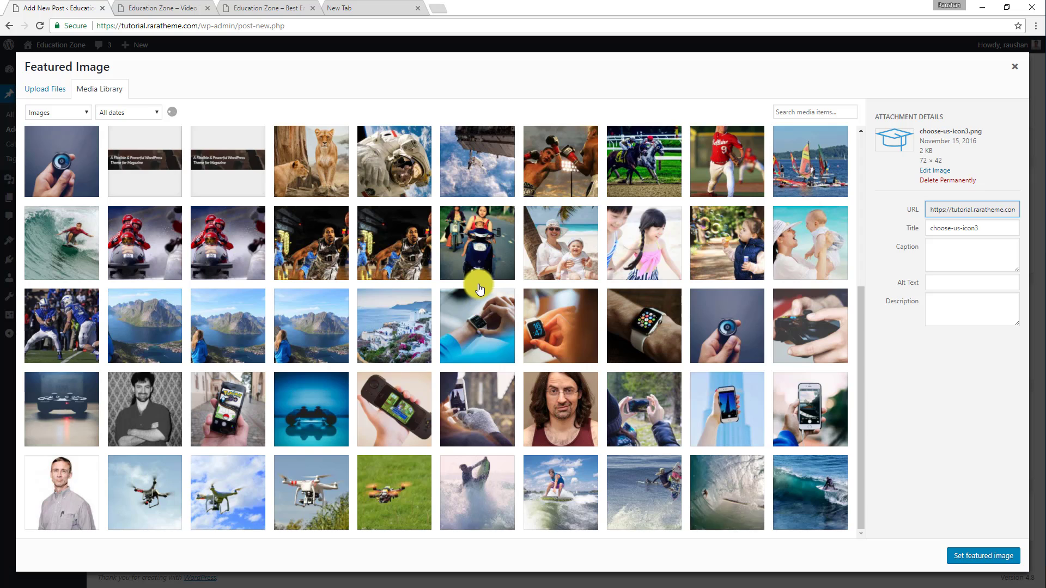
scroll(478, 281, "down", 5)
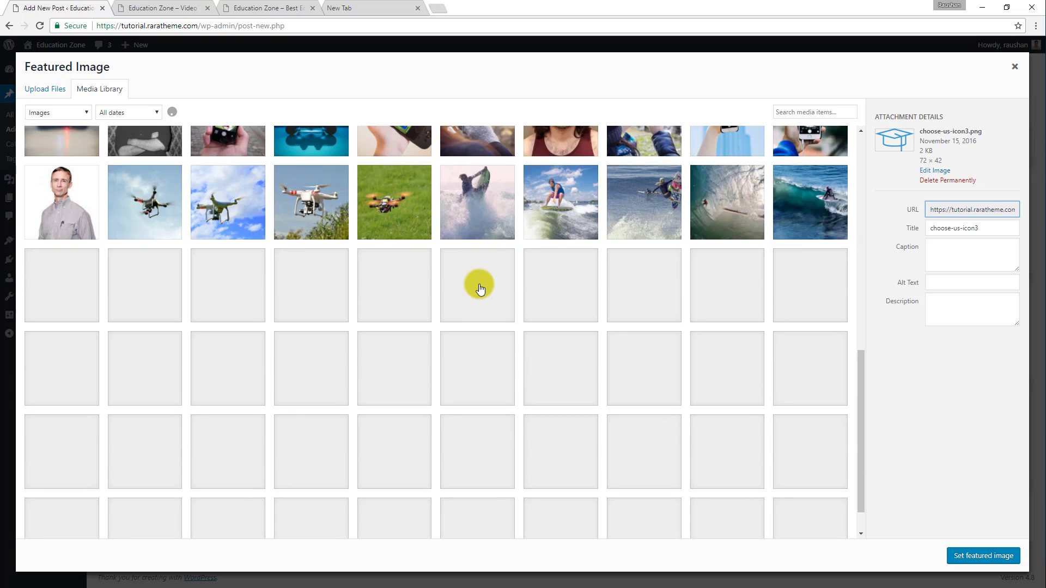
scroll(479, 289, "down", 5)
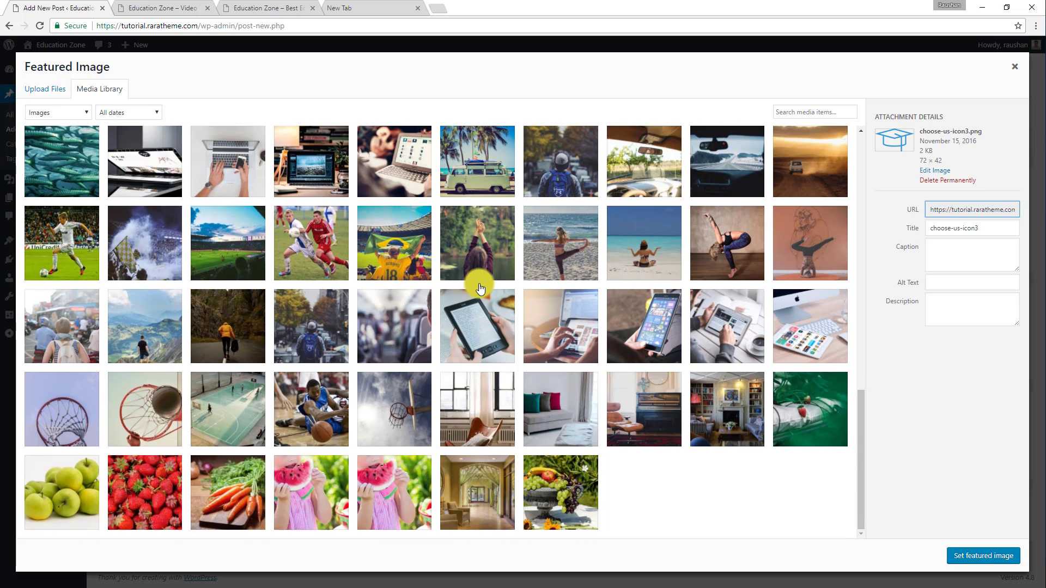
scroll(479, 286, "up", 10)
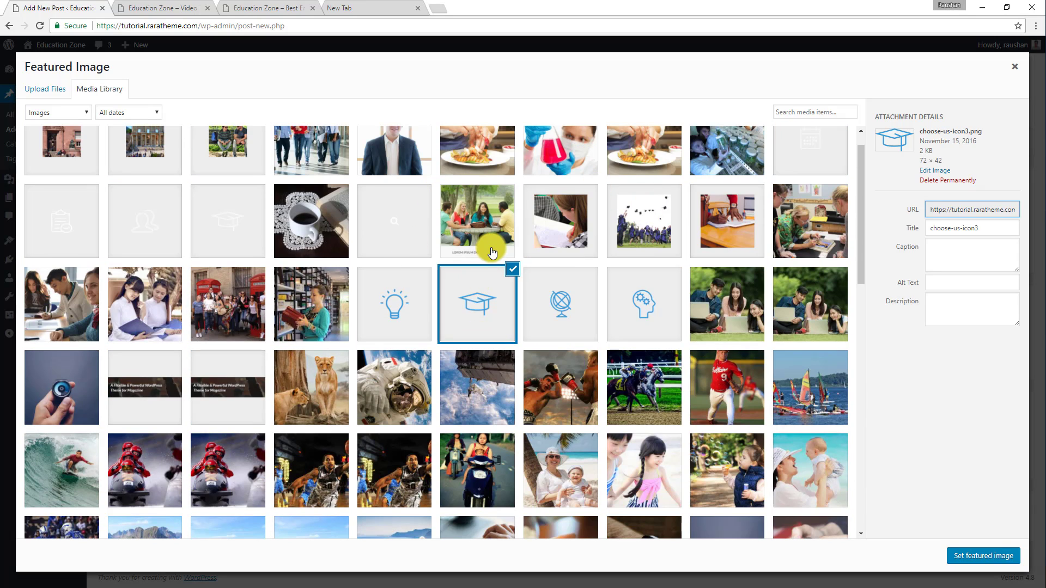
scroll(374, 187, "up", 1)
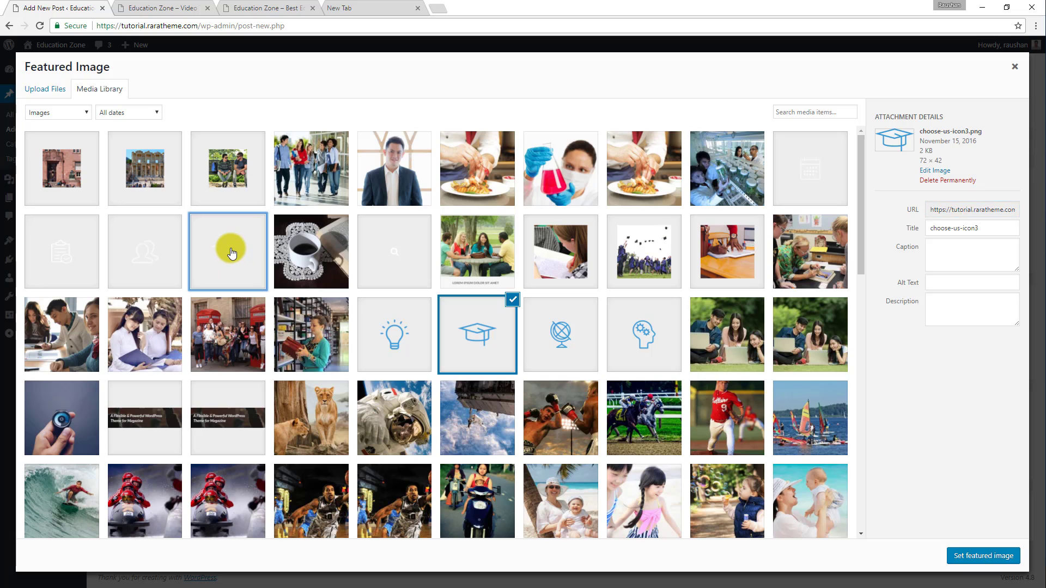
left_click(231, 252)
left_click(989, 556)
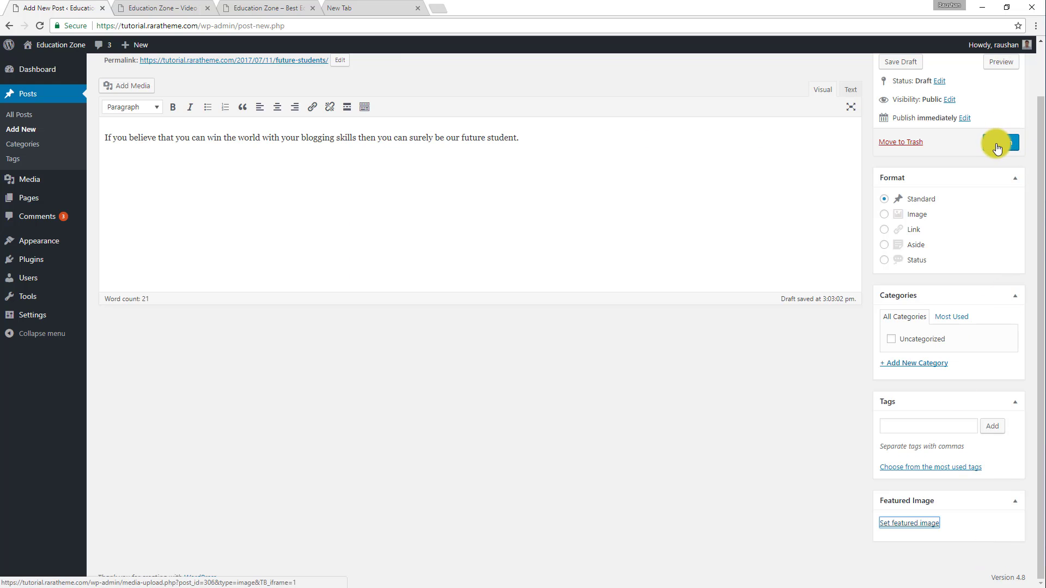
left_click(997, 145)
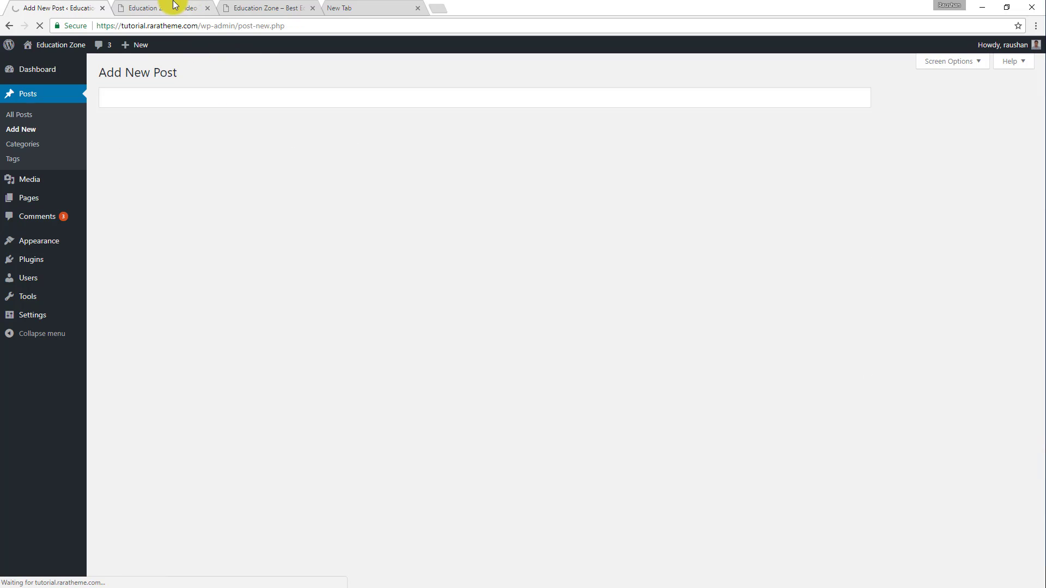
Start a new post titled "Our Community", copying the title from the second information box on the demo site.
left_click(290, 7)
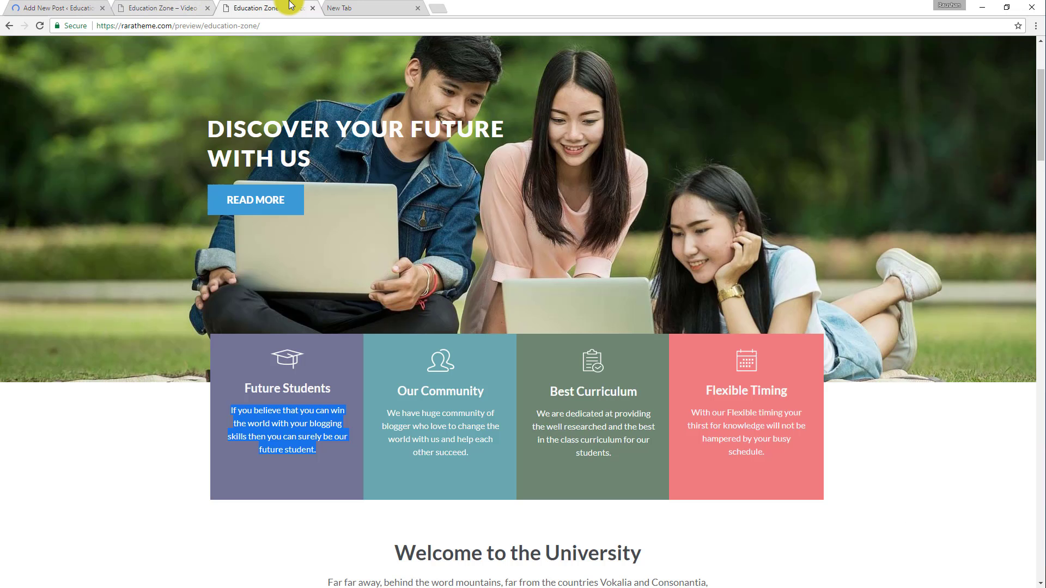
left_click_drag(482, 389, 400, 391)
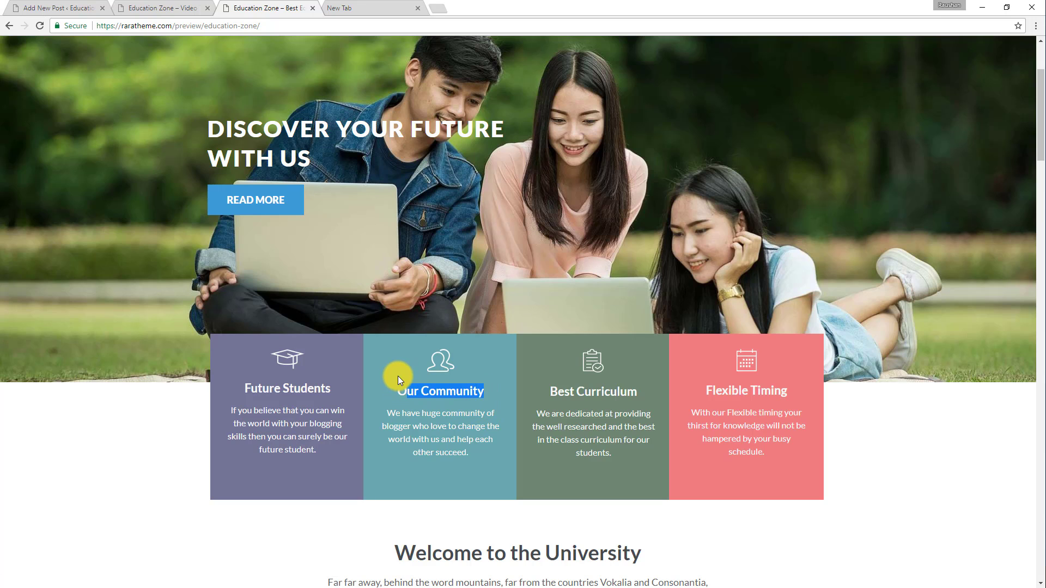
left_click(16, 7)
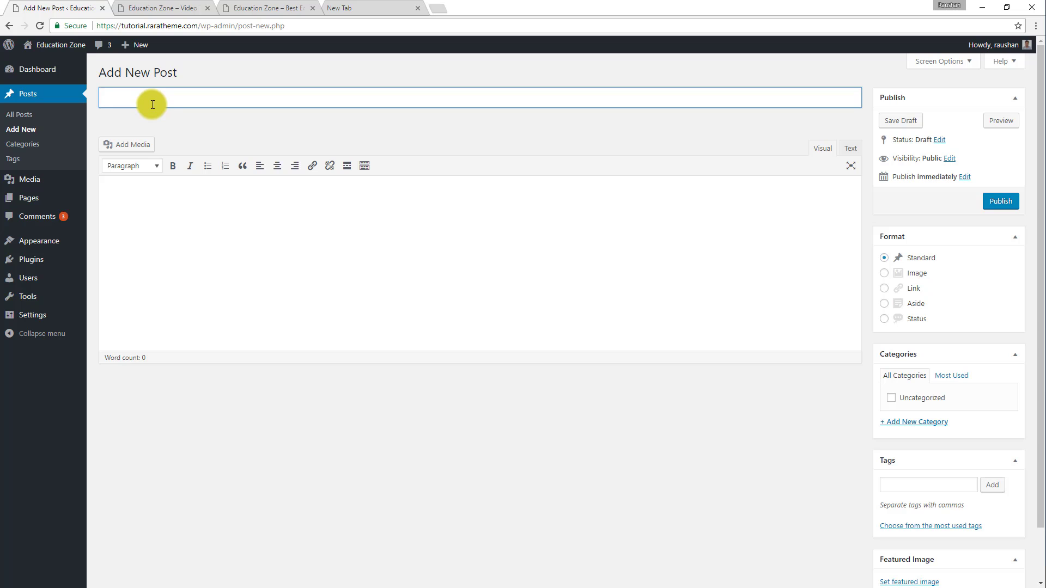
type("ur Community")
type("O")
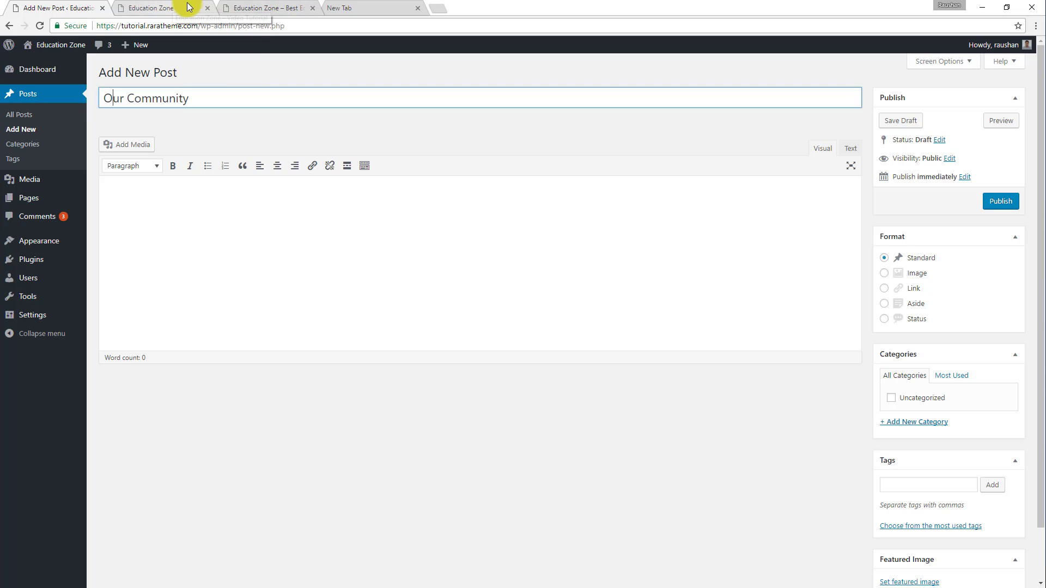
Copy the demo's Our Community description, "We have huge community of blogger…", into the new post's content.
left_click(250, 7)
triple_click(393, 419)
key("ctrl+c")
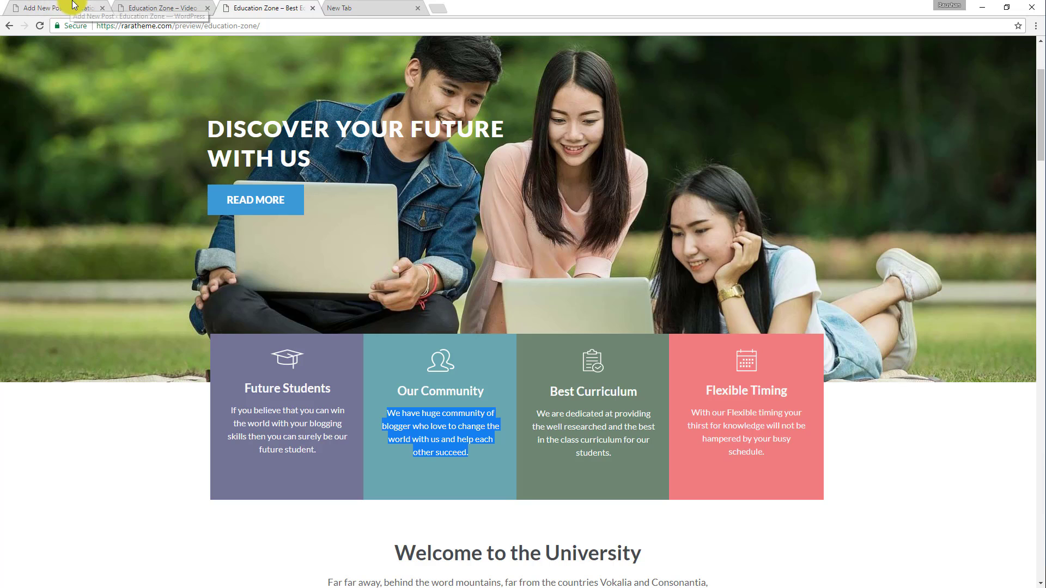
left_click(55, 7)
left_click(202, 202)
key("ctrl+v")
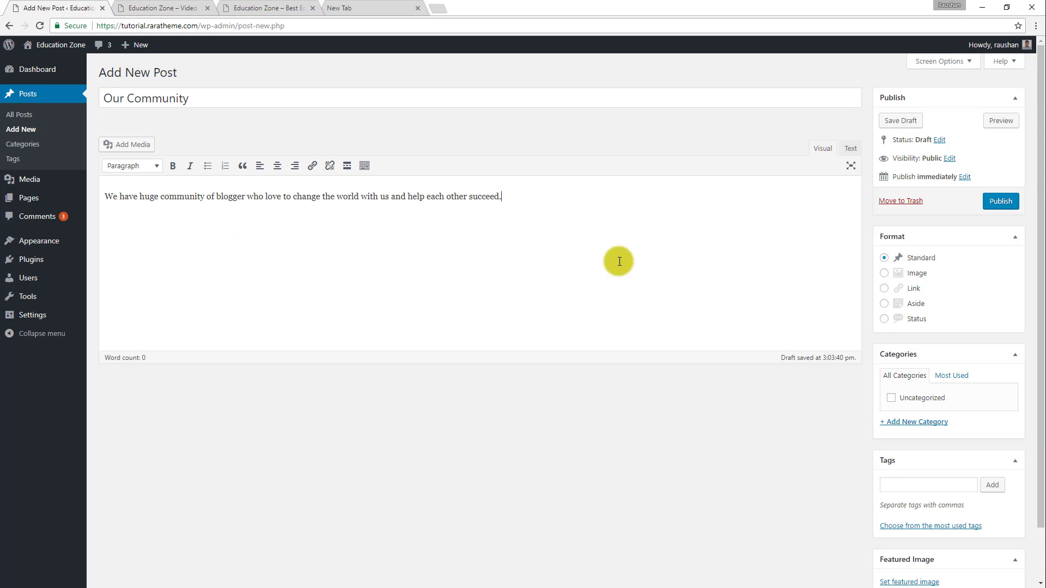
Set the white people icon, testimonial-icon2.png, as the Our Community post's featured image and publish the post.
scroll(899, 410, "down", 1)
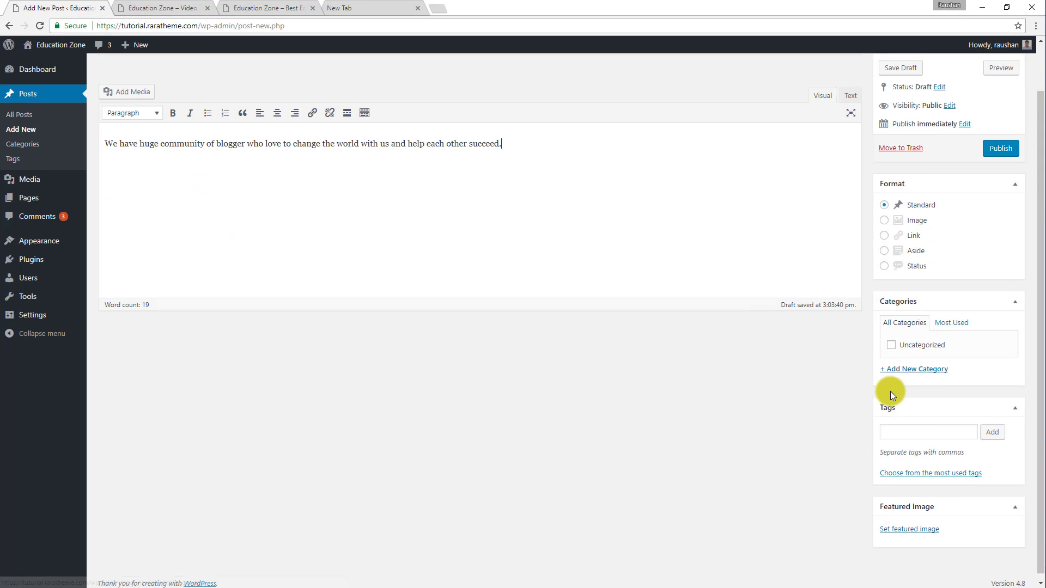
left_click(927, 526)
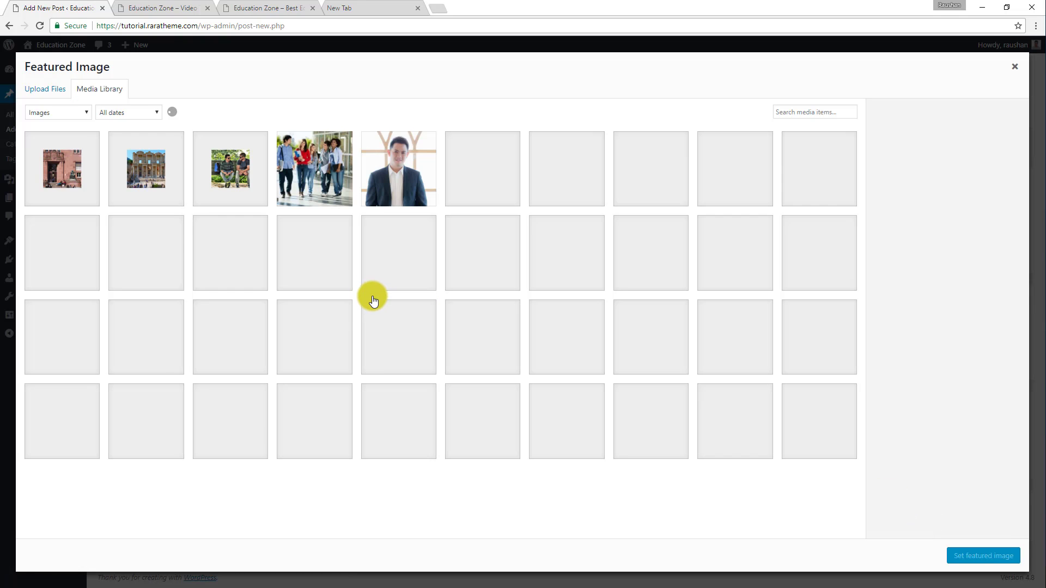
scroll(373, 301, "down", 5)
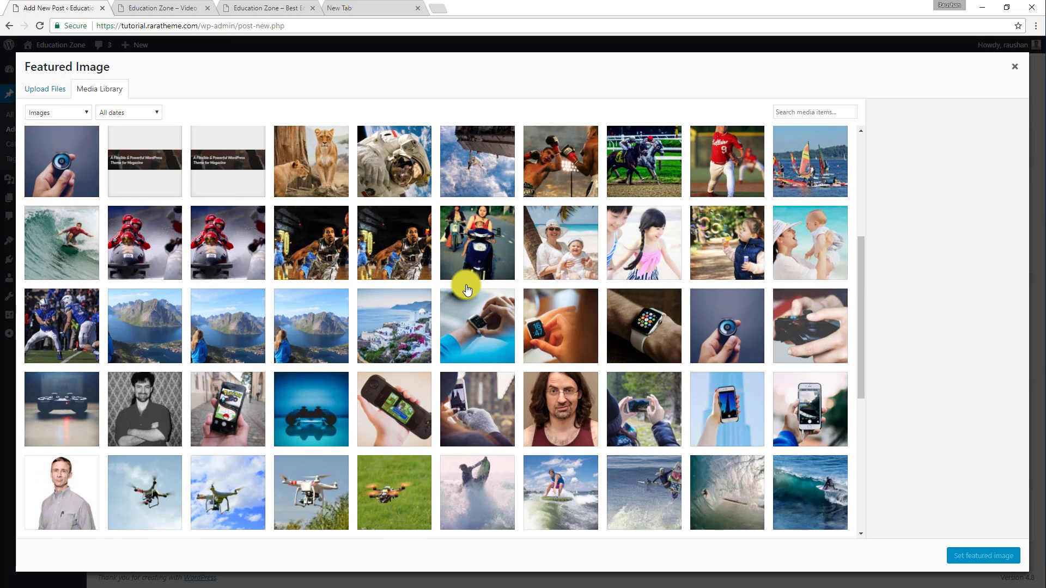
scroll(464, 285, "down", 5)
scroll(416, 315, "down", 3)
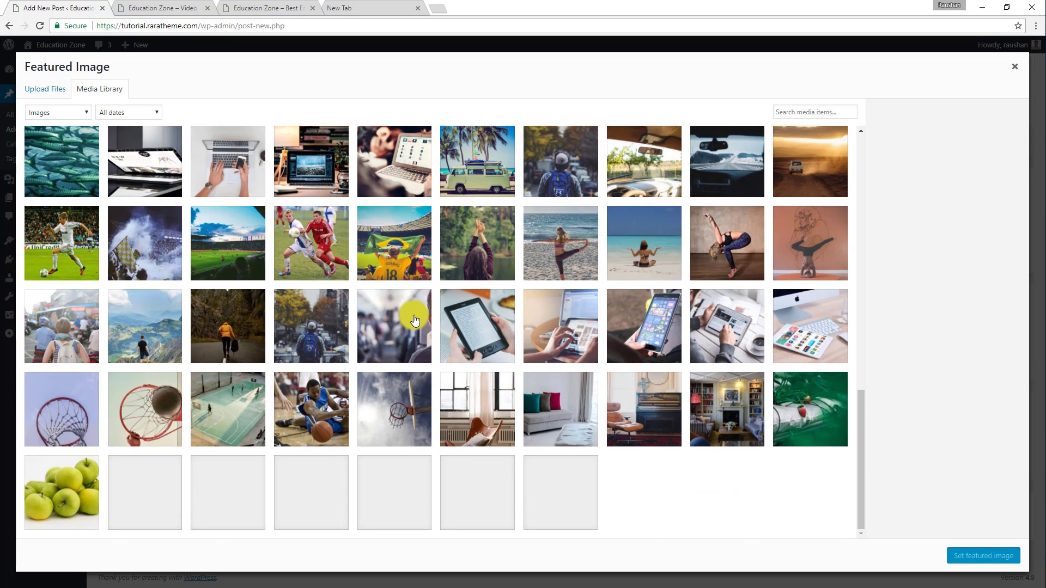
scroll(414, 321, "up", 15)
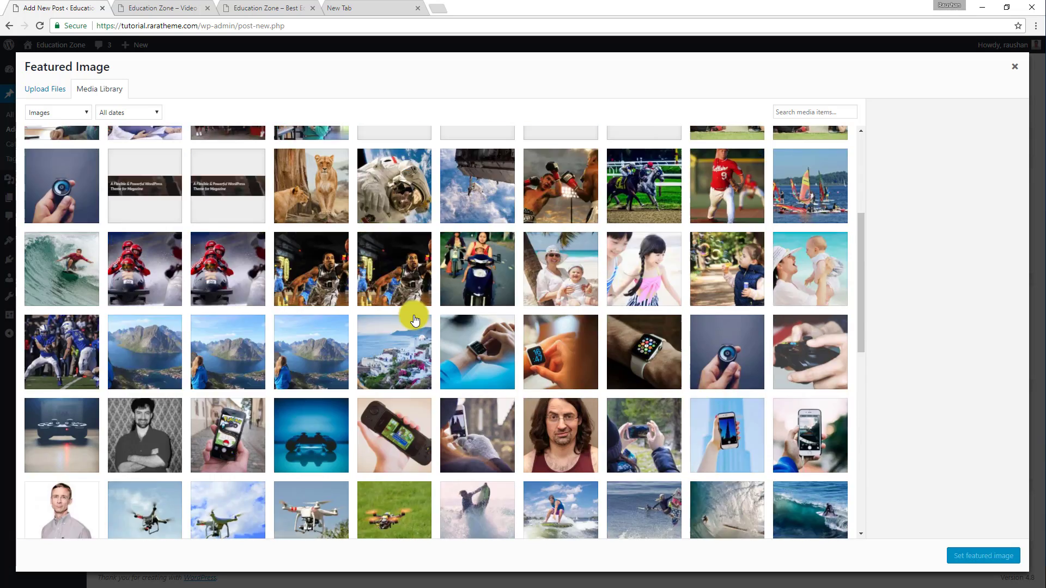
scroll(404, 331, "up", 1)
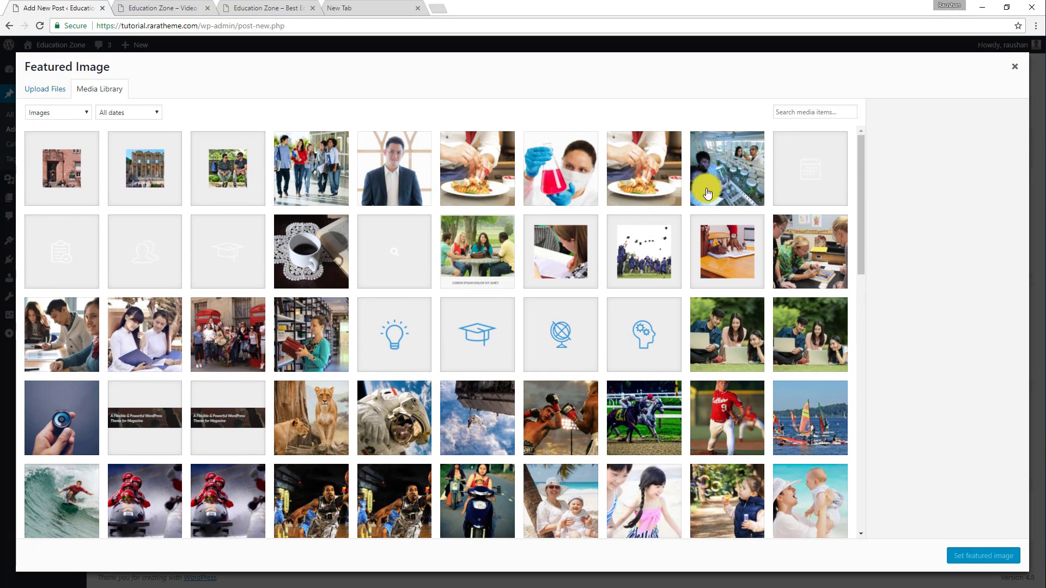
left_click(144, 243)
left_click(972, 560)
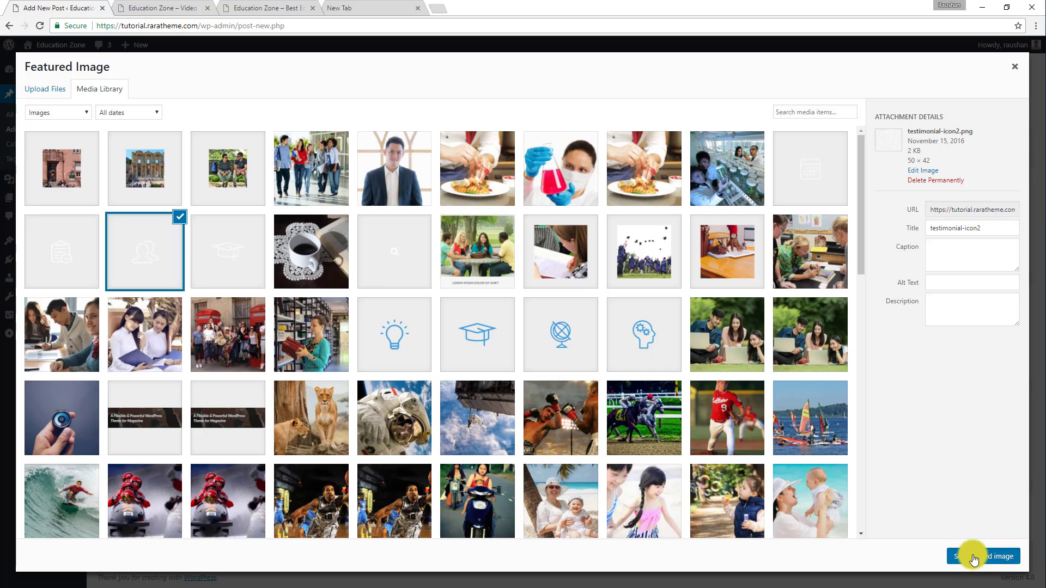
left_click(998, 144)
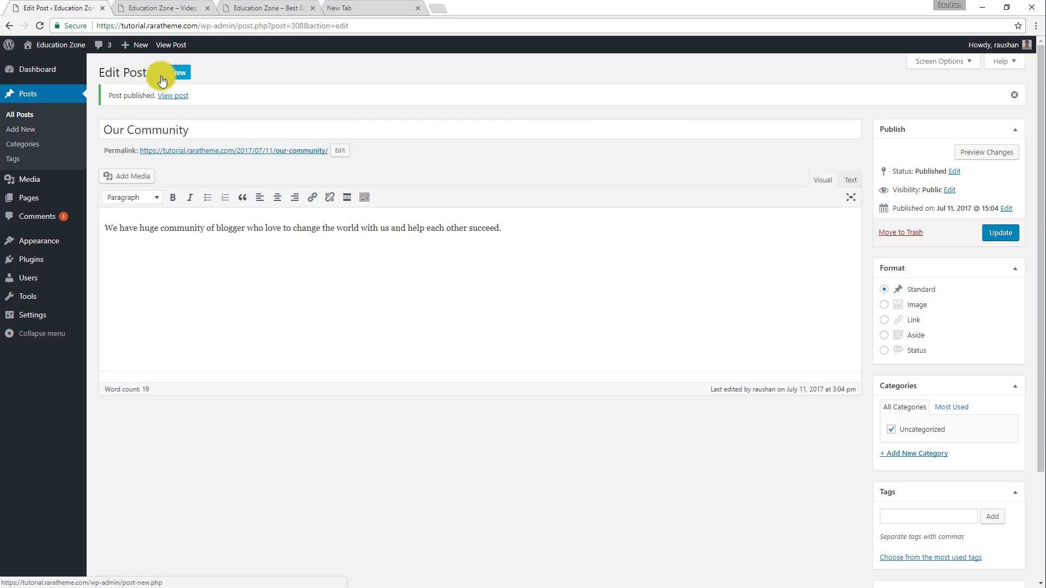
Start a new post titled "Best Curriculum", copying the title from the third information box on the demo site.
left_click(162, 80)
left_click(268, 8)
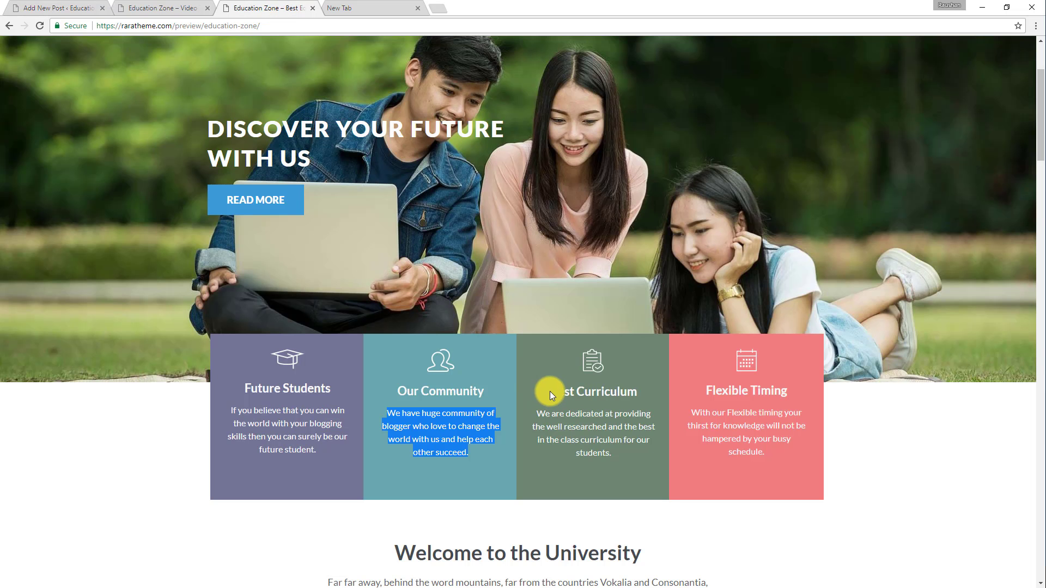
left_click_drag(645, 391, 546, 379)
key("ctrl+c")
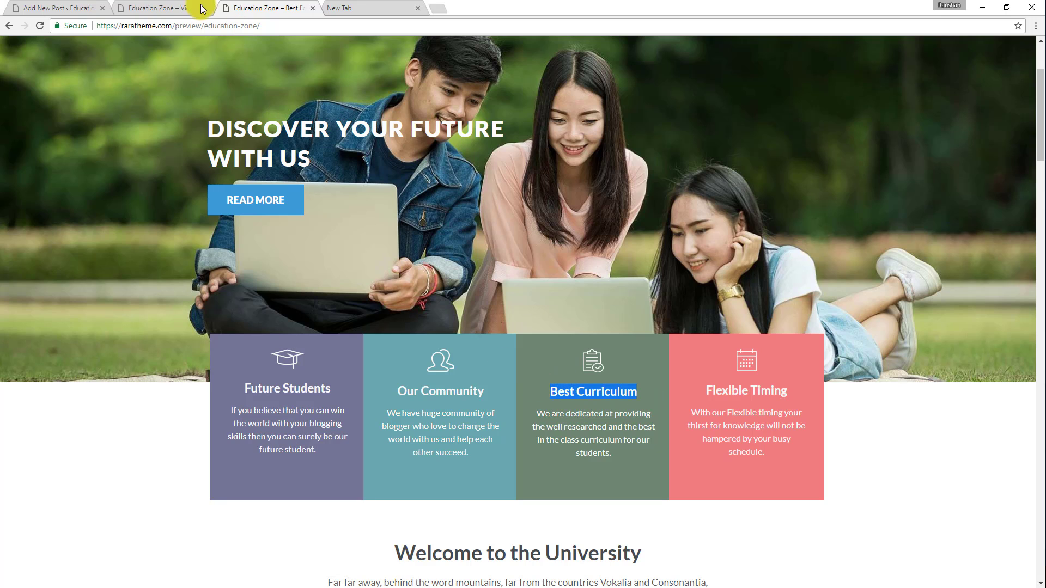
left_click(93, 7)
key("ctrl+v")
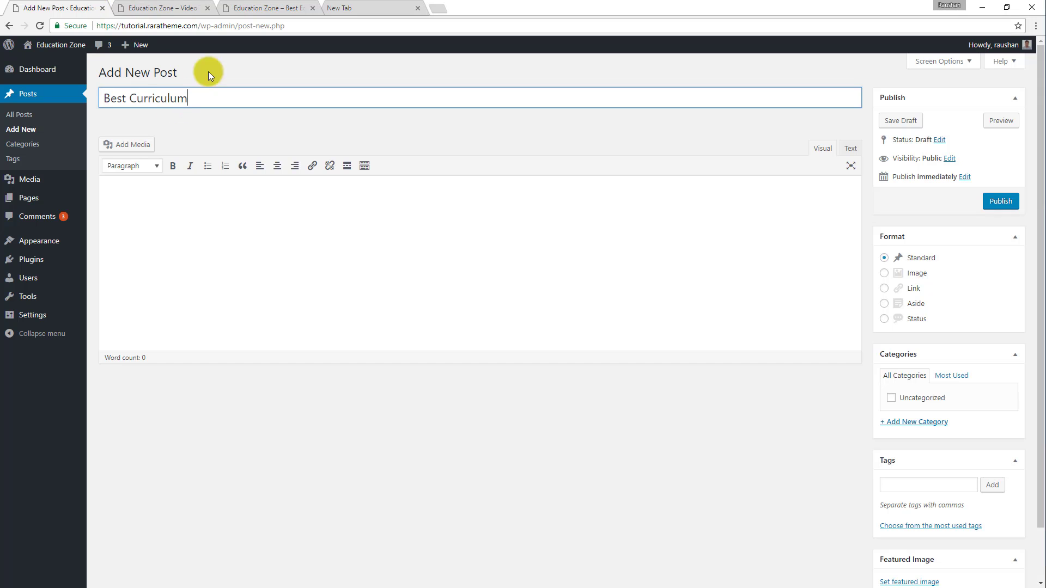
Copy the demo's Best Curriculum description, "We are dedicated at providing the well researched…", into the new post's content.
left_click(256, 7)
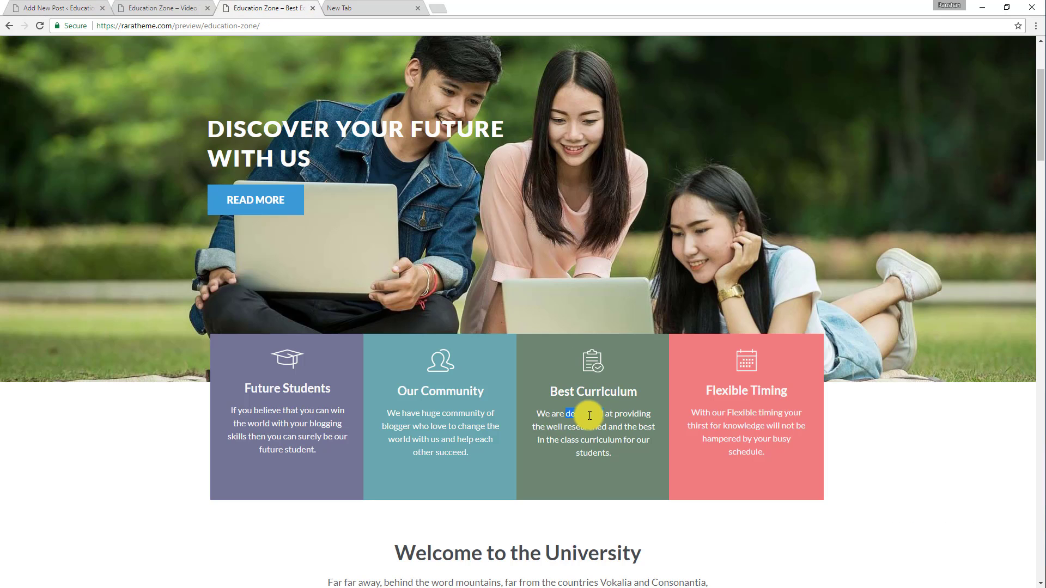
left_click_drag(537, 407, 623, 469)
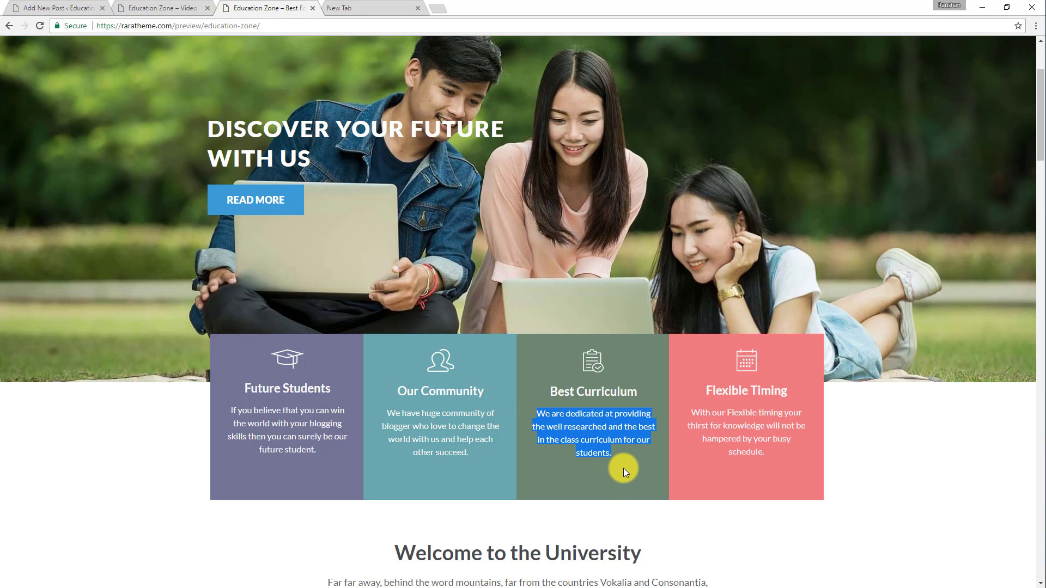
left_click(74, 8)
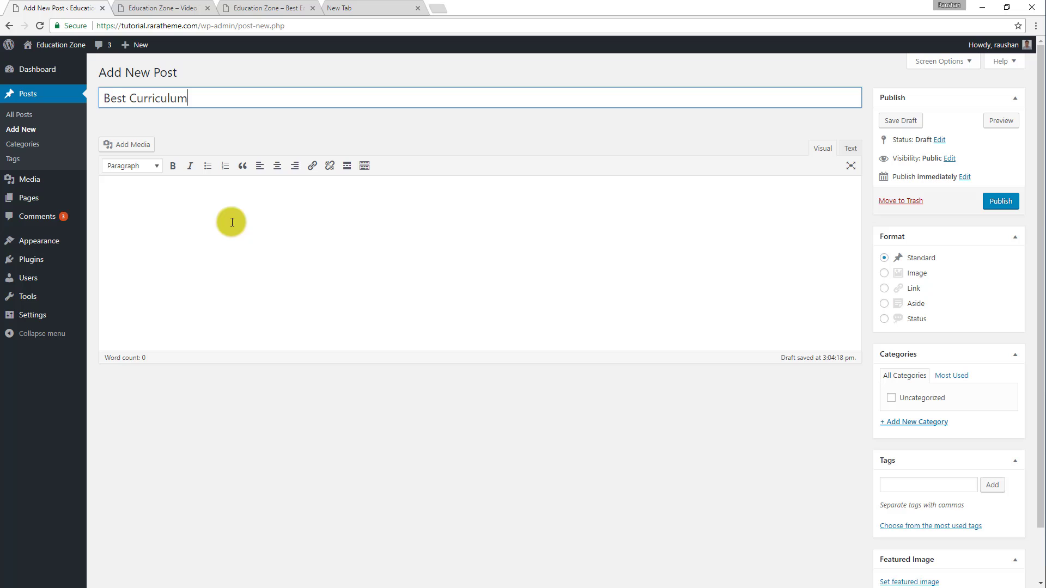
left_click(190, 218)
type("We are dedicated at providing the well researched and the best in the class curriculum for our students.")
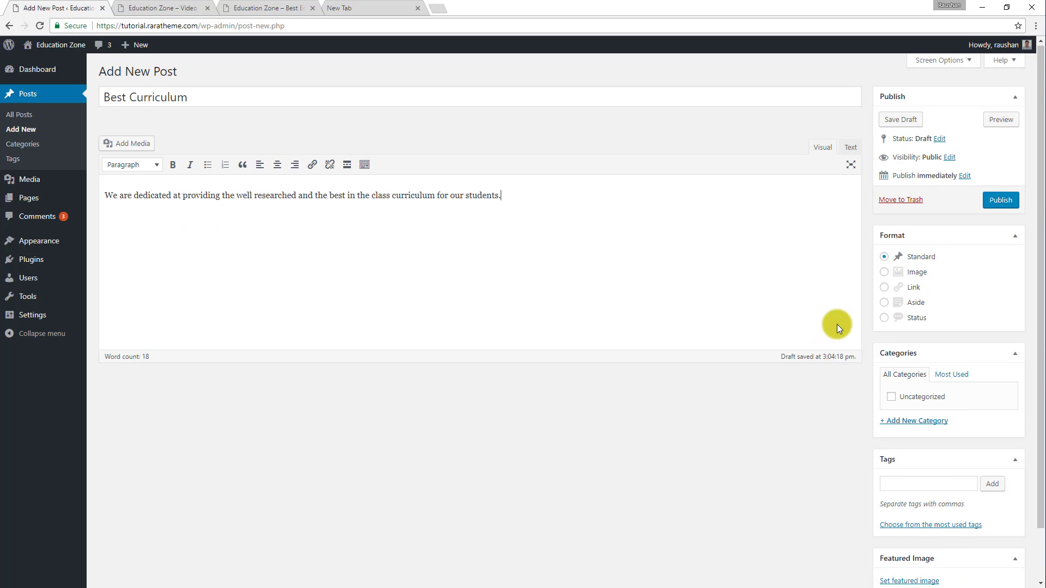
Set the white clipboard icon, testimonial-icon3.png, as the Best Curriculum post's featured image and publish the post.
scroll(1019, 491, "down", 1)
left_click(927, 528)
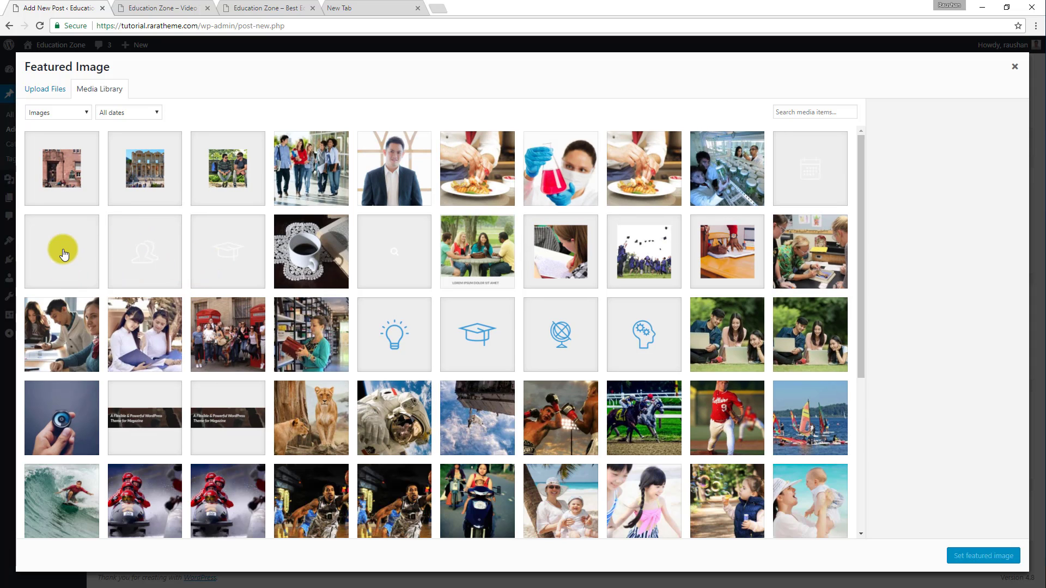
left_click(61, 250)
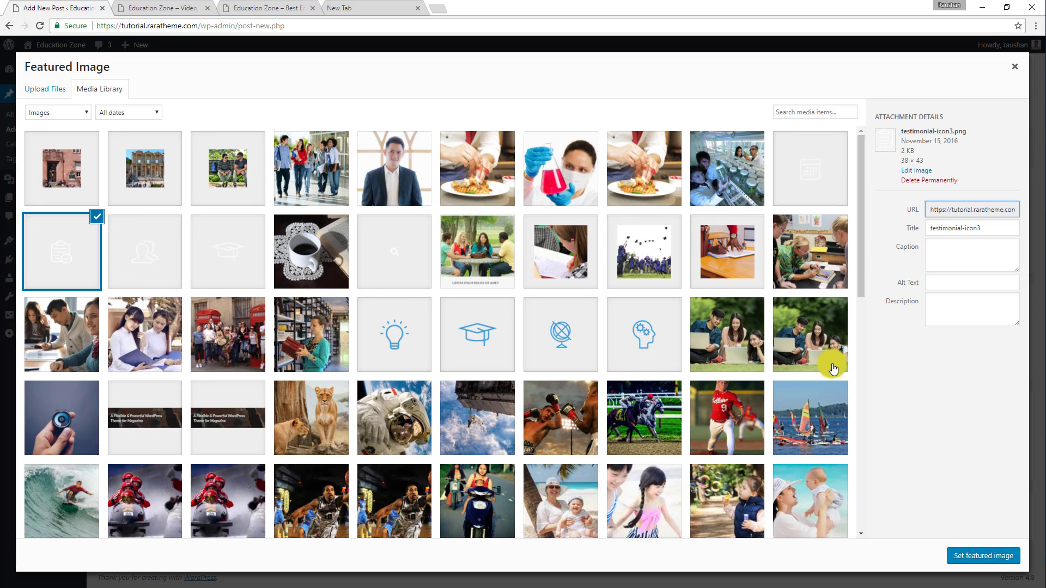
left_click(976, 555)
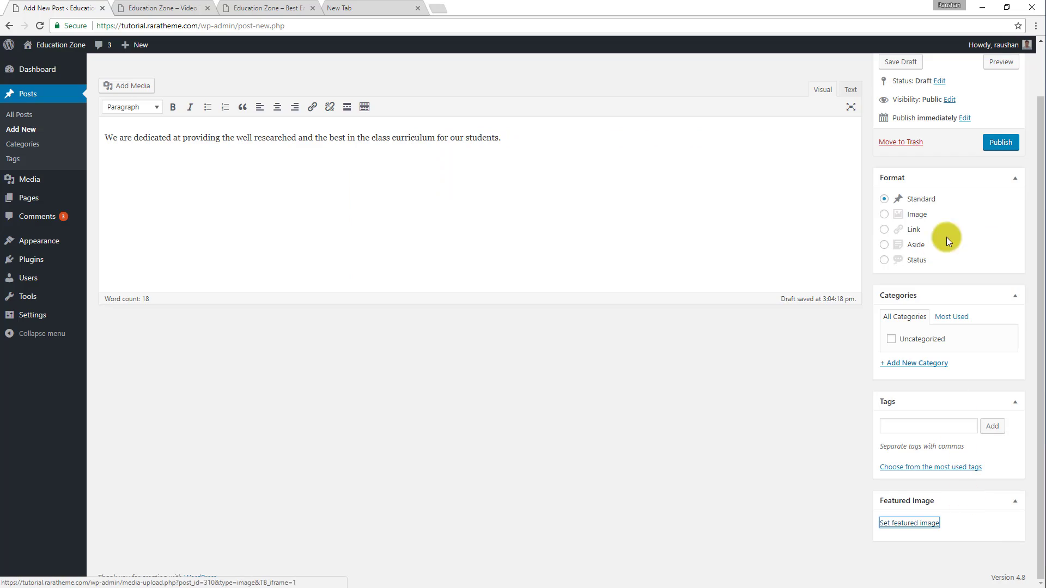
left_click(1003, 146)
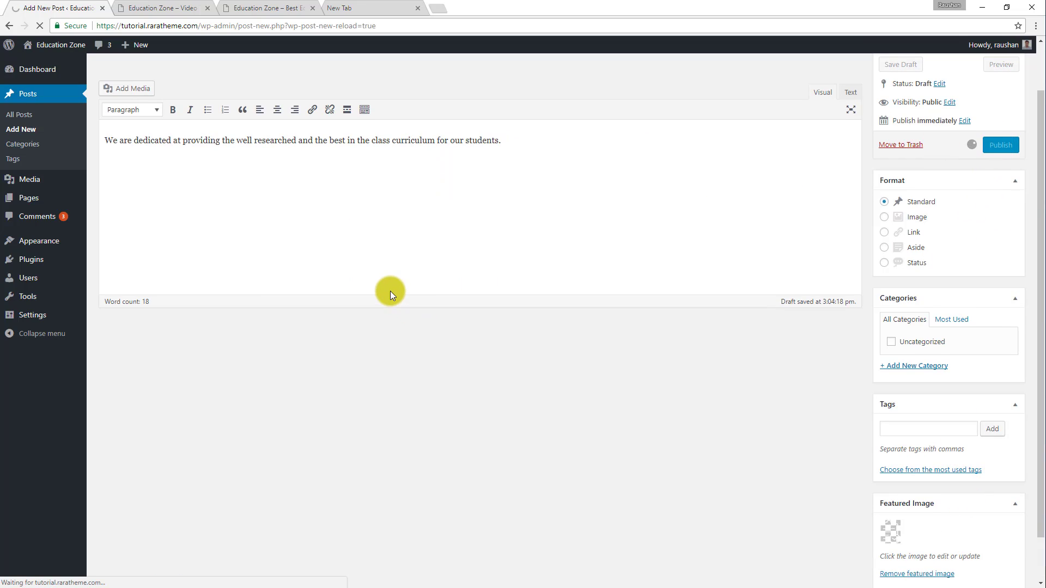
Start a new post titled "Flexible Timing", copying the title from the fourth information box on the demo site.
scroll(391, 294, "up", 1)
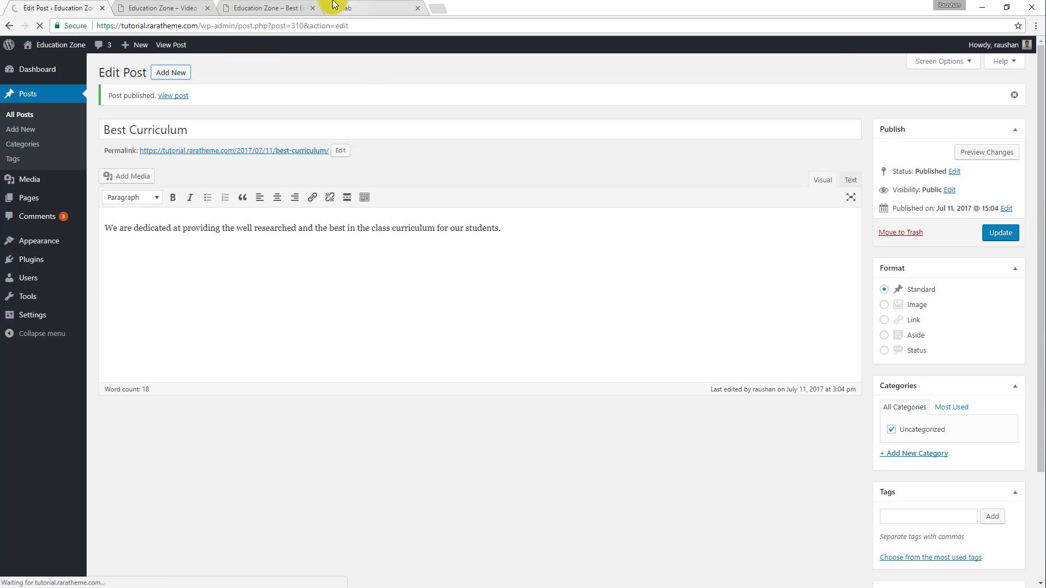
left_click(264, 8)
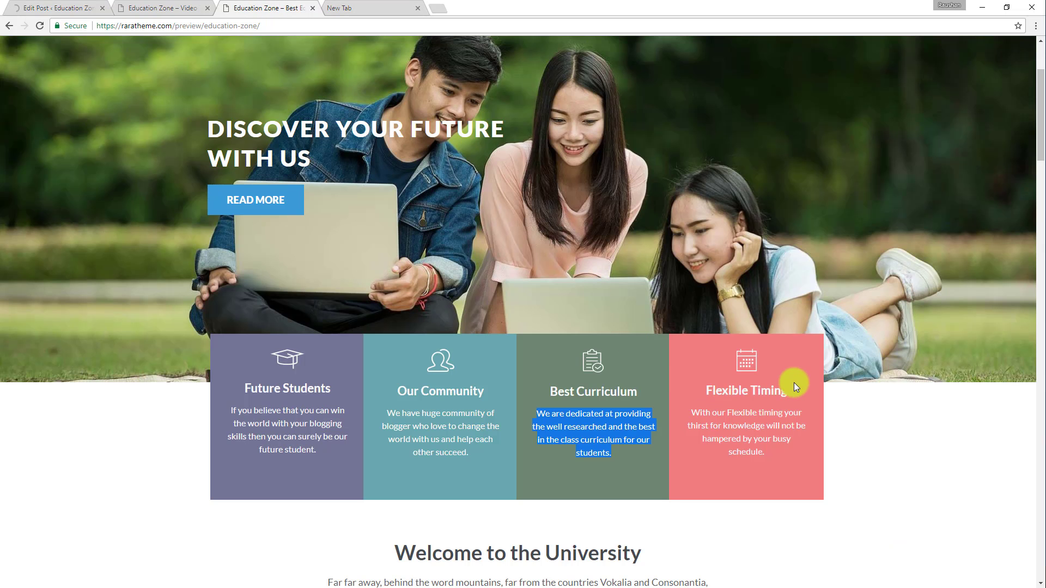
left_click_drag(789, 391, 703, 389)
key("ctrl+c")
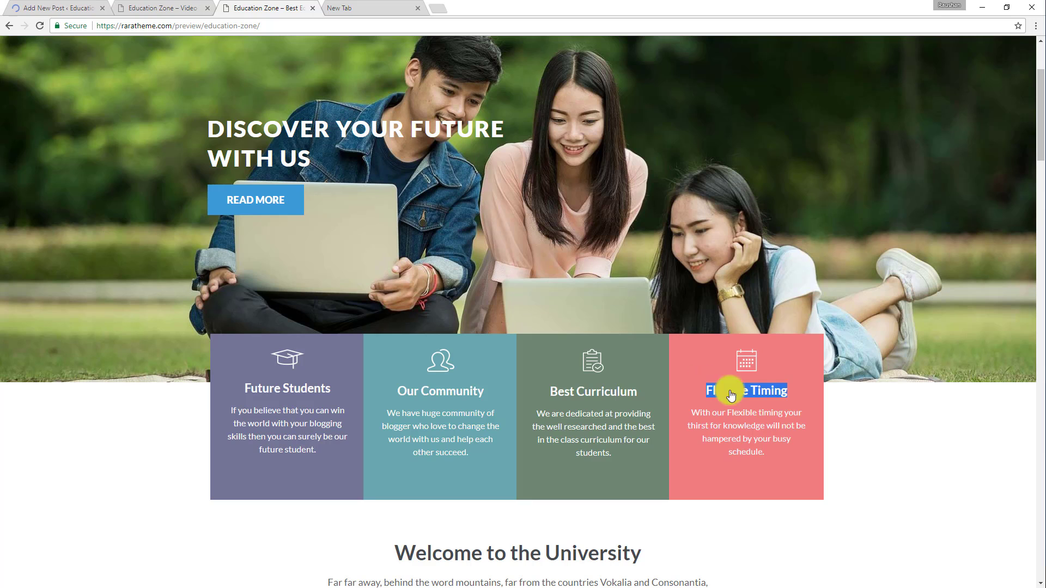
left_click(71, 8)
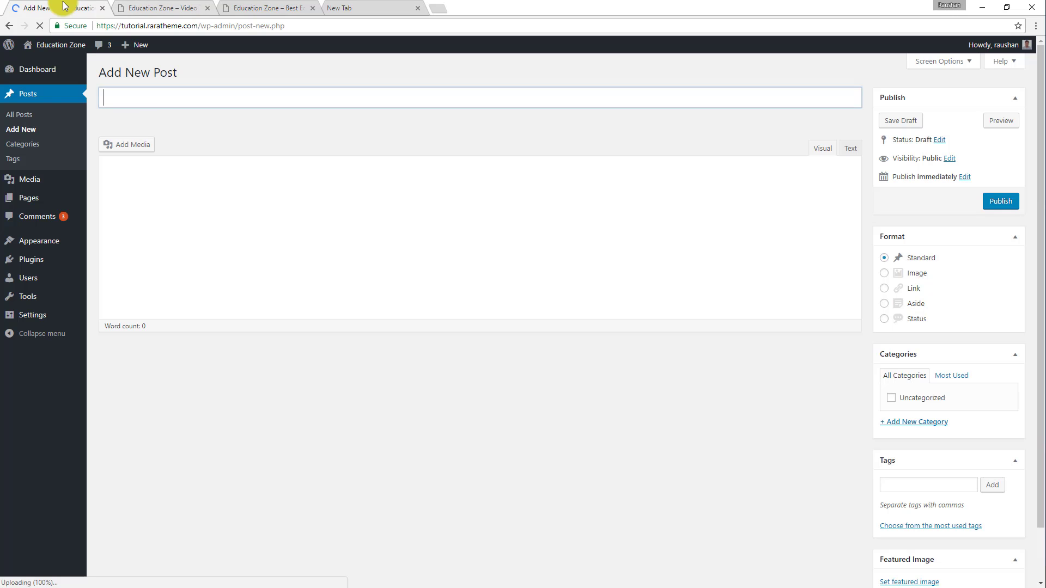
left_click(130, 98)
key("ctrl+v")
Copy the demo's Flexible Timing description, "With our Flexible timing your thirst for knowledge…", into the new post's content.
left_click(345, 7)
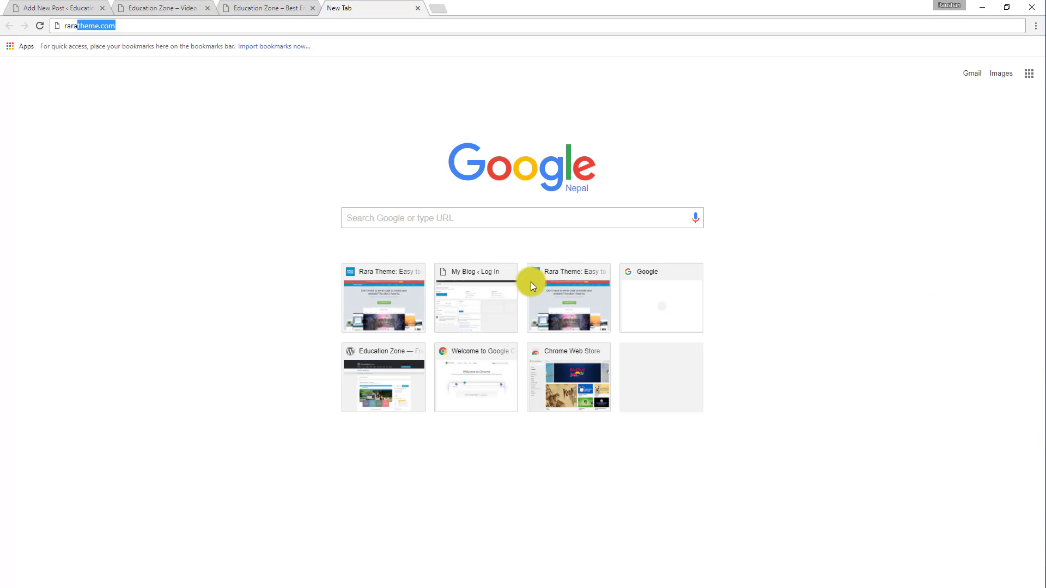
left_click(294, 8)
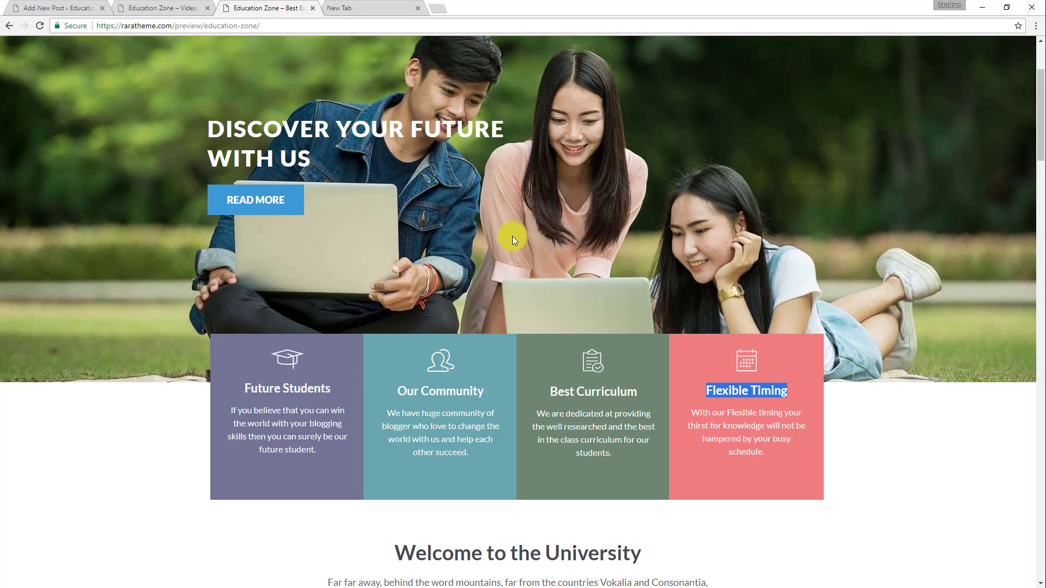
triple_click(708, 413)
key("ctrl+c")
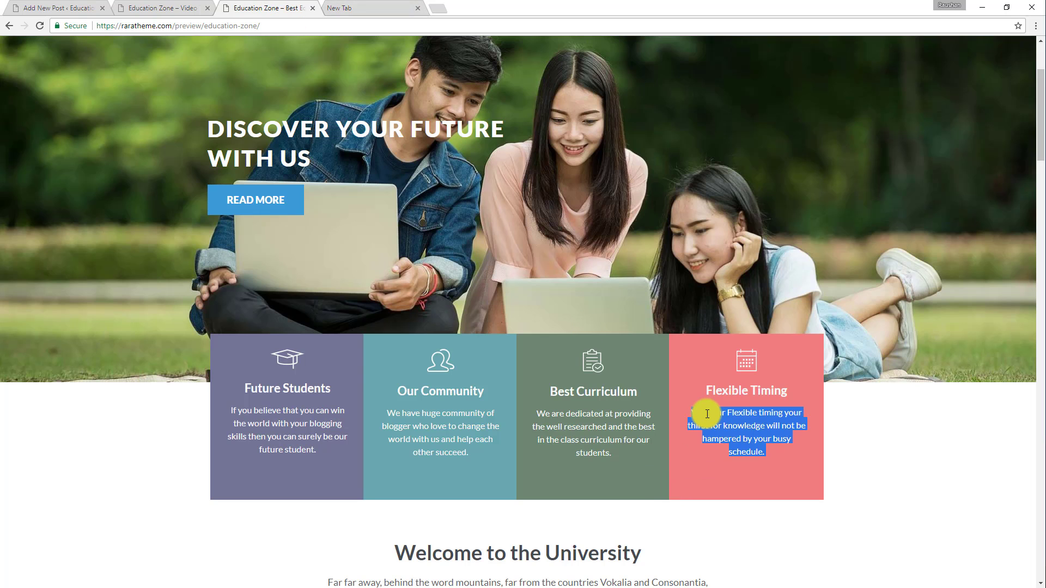
left_click(88, 5)
left_click(193, 198)
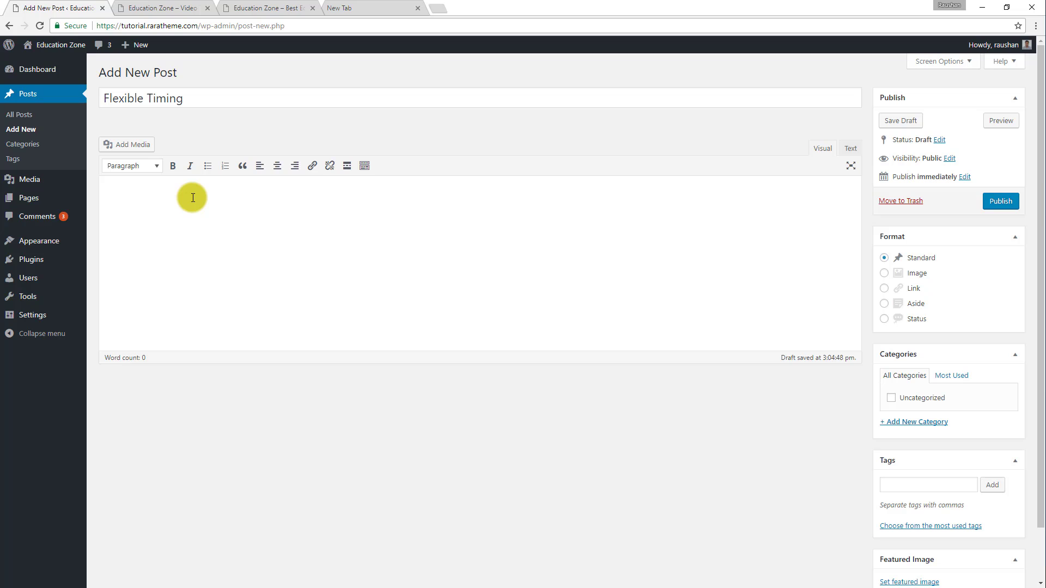
key("ctrl+v")
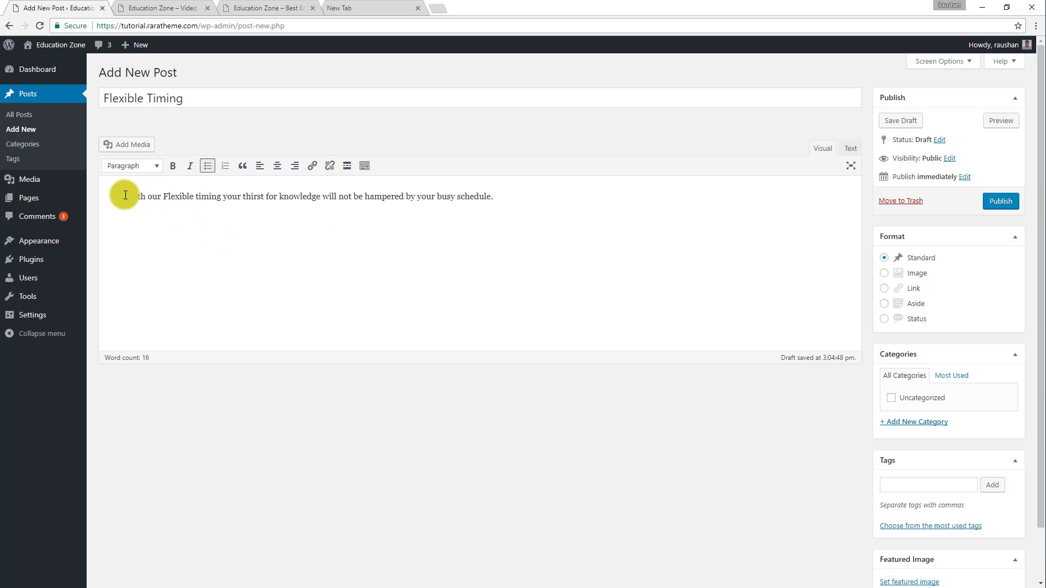
Check the pasted description's HTML source and delete the bulleted text from the Flexible Timing post.
left_click(209, 168)
left_click(850, 148)
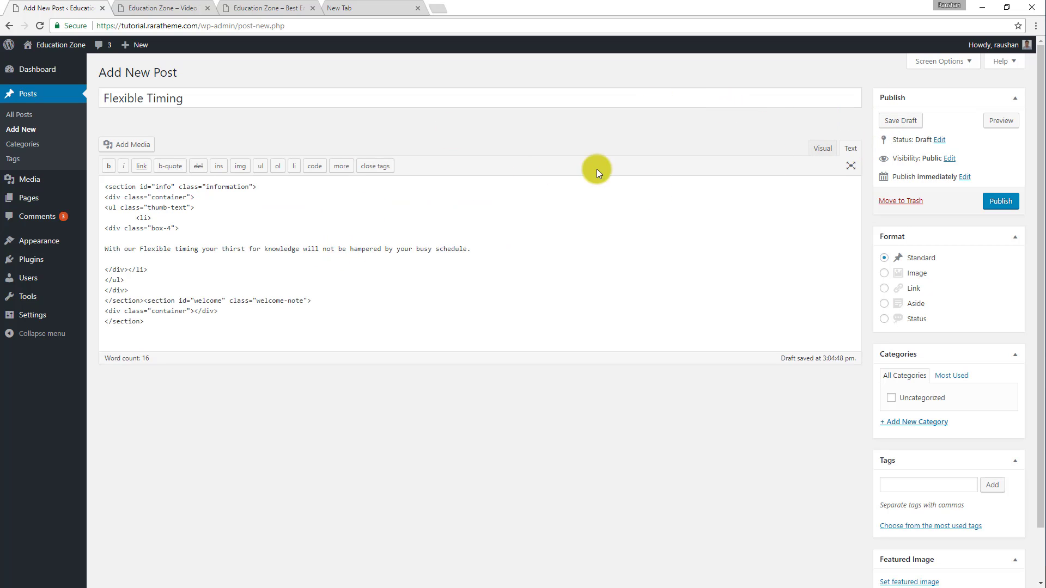
left_click(827, 148)
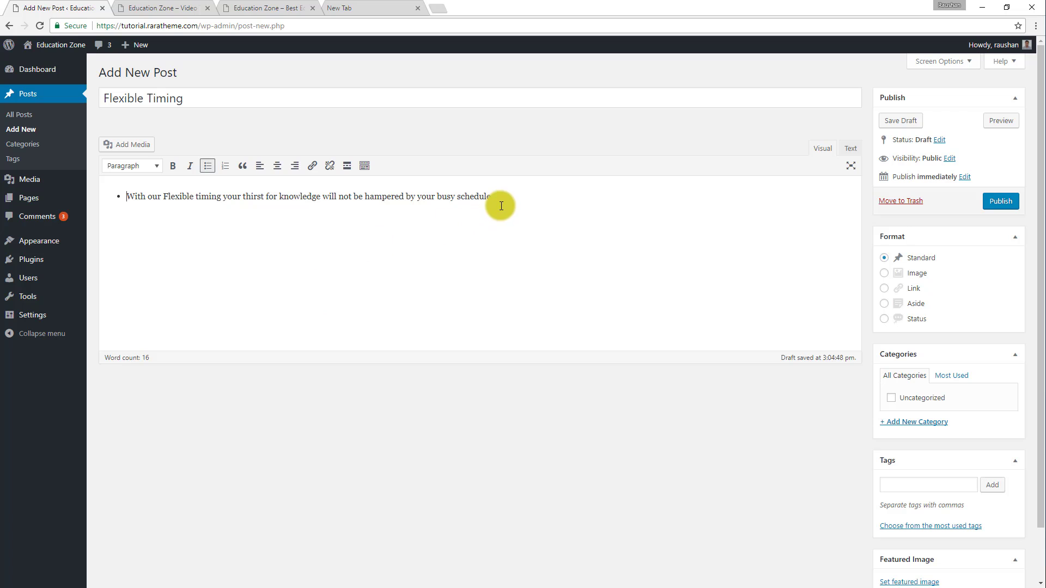
key("ctrl+a")
key("ctrl+c")
key("BackSpace")
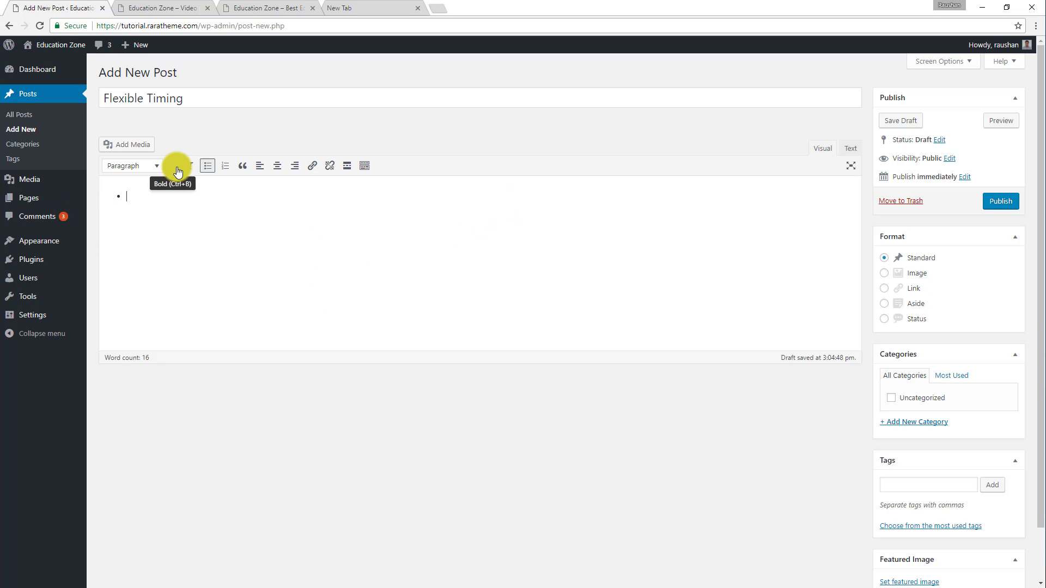
key("BackSpace")
Copy the demo's Flexible Timing description again, clear the leftover HTML from the post's source and paste the description there as plain text.
left_click(236, 8)
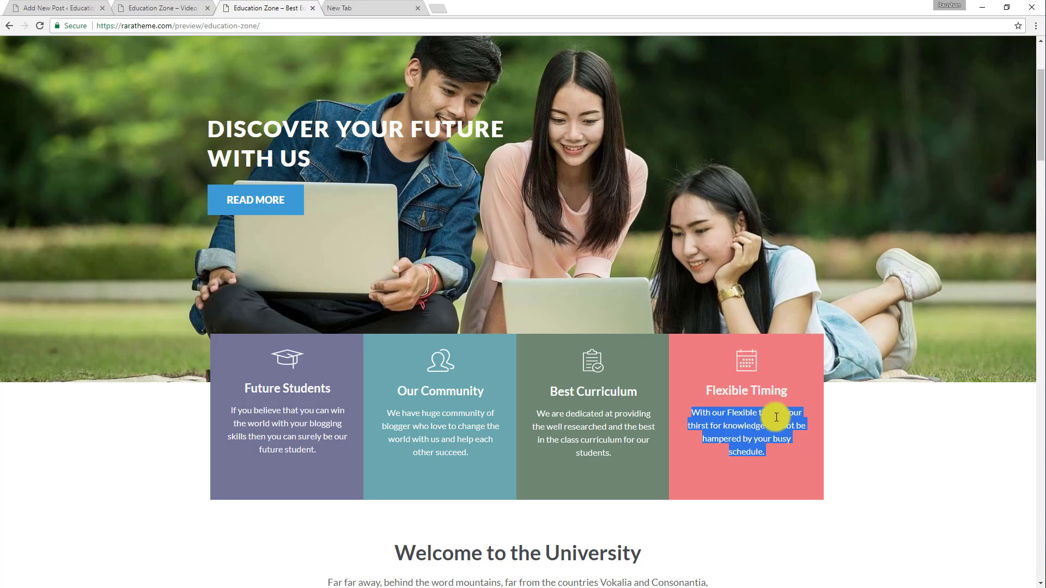
right_click(728, 417)
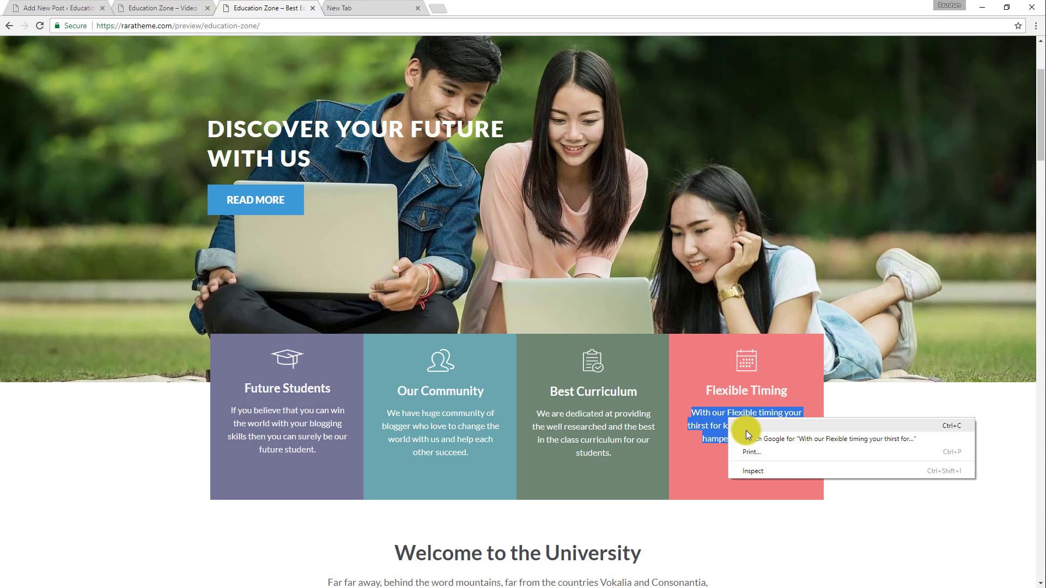
left_click(746, 430)
left_click(178, 6)
left_click(82, 7)
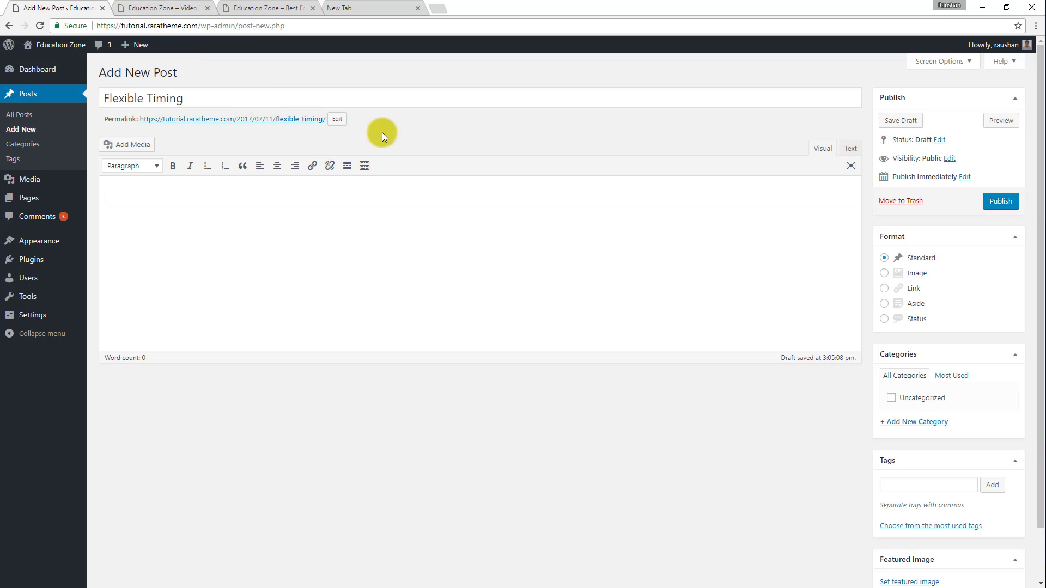
left_click(847, 149)
left_click_drag(226, 279, 54, 173)
key("Delete")
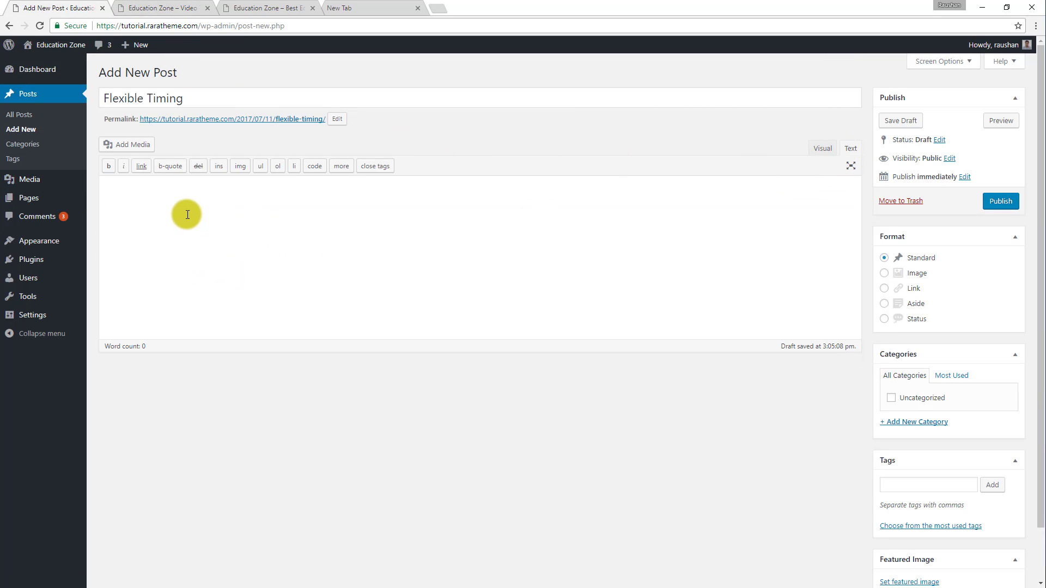
right_click(155, 200)
left_click(183, 266)
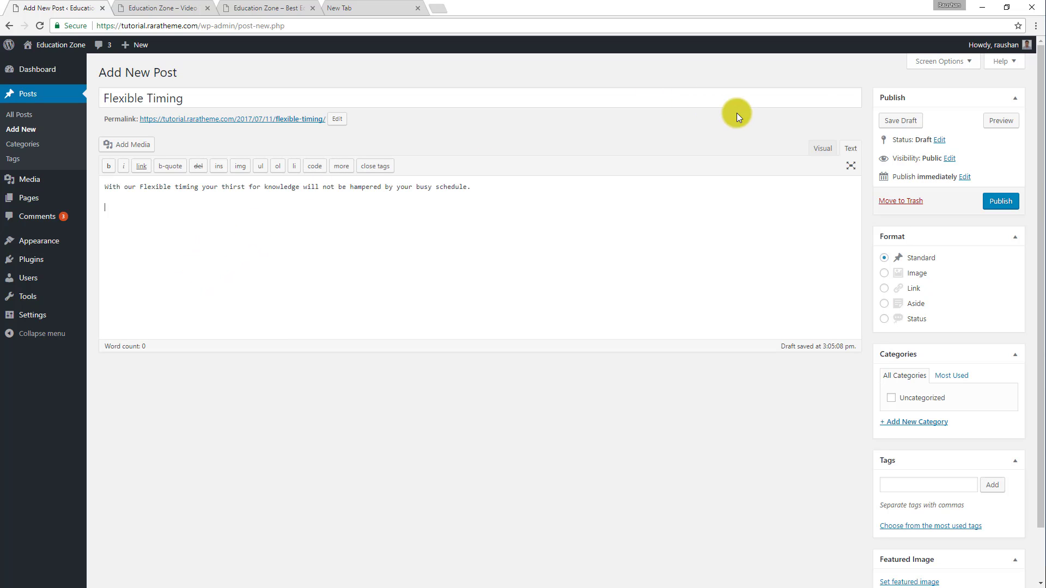
left_click(822, 149)
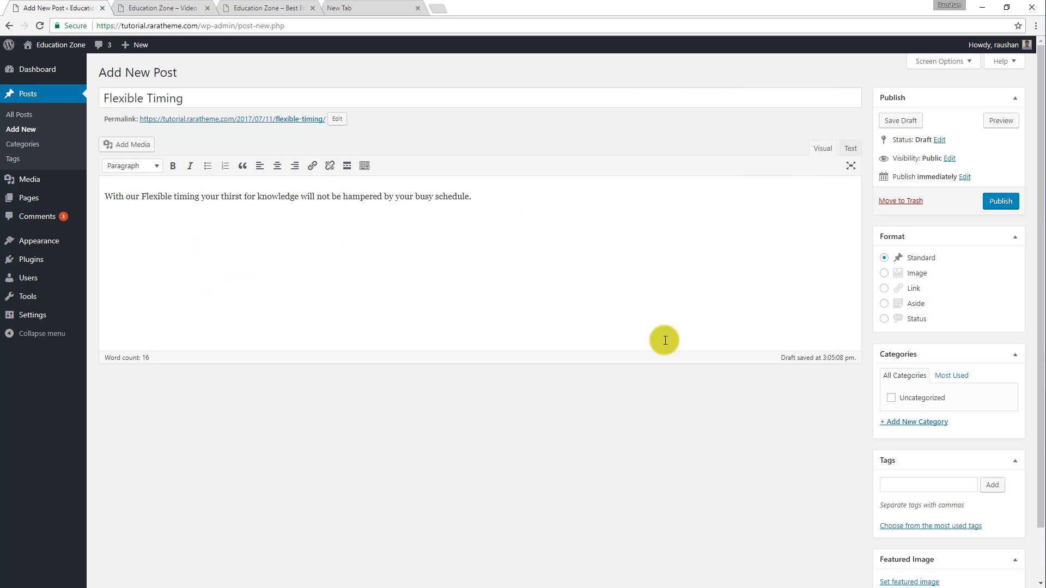
Set the white calendar icon, testimonial-icon4.png, as the Flexible Timing post's featured image and publish the post.
scroll(1007, 513, "down", 2)
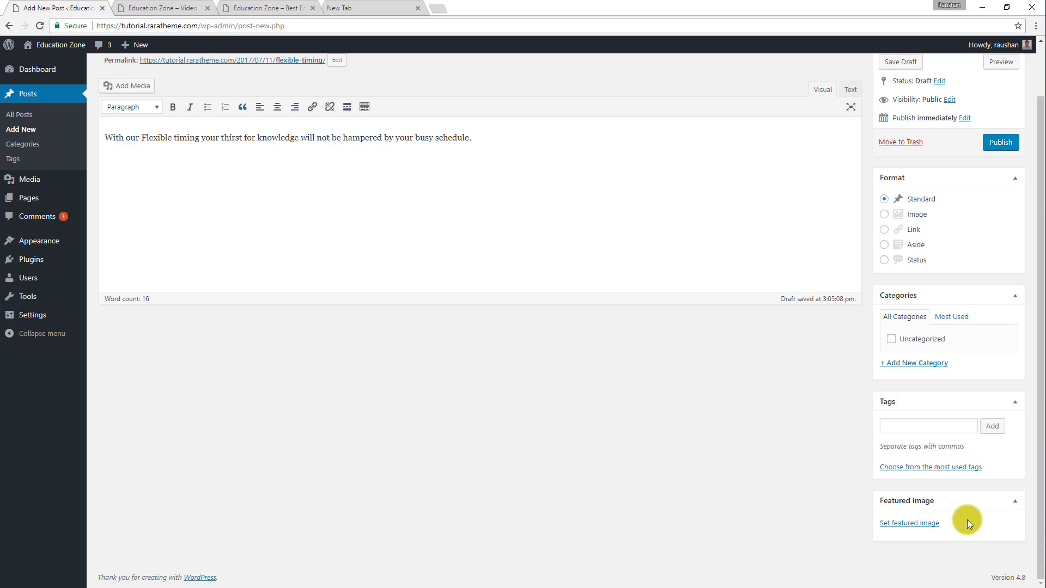
left_click(925, 523)
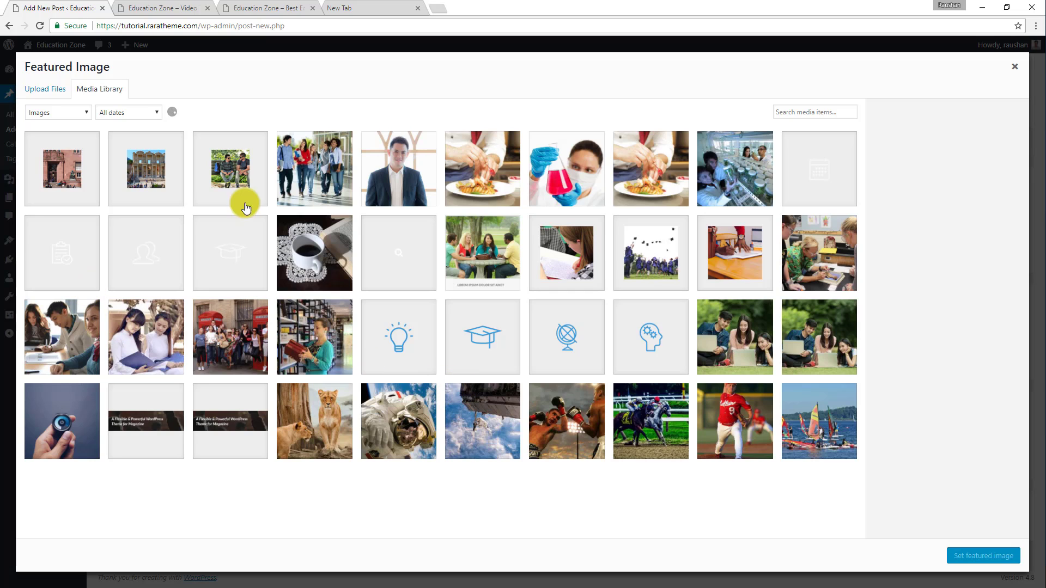
left_click(832, 180)
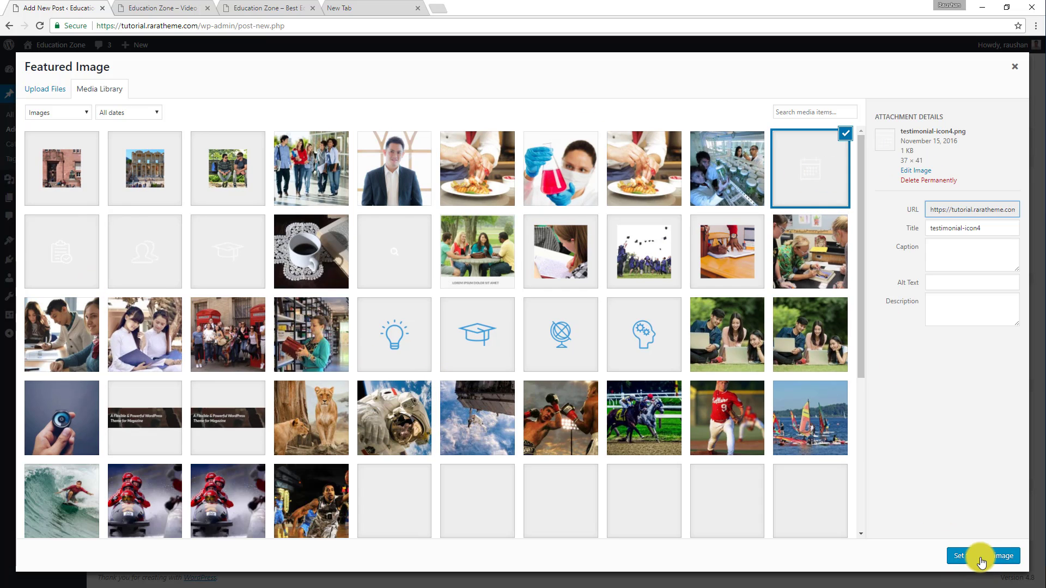
left_click(977, 555)
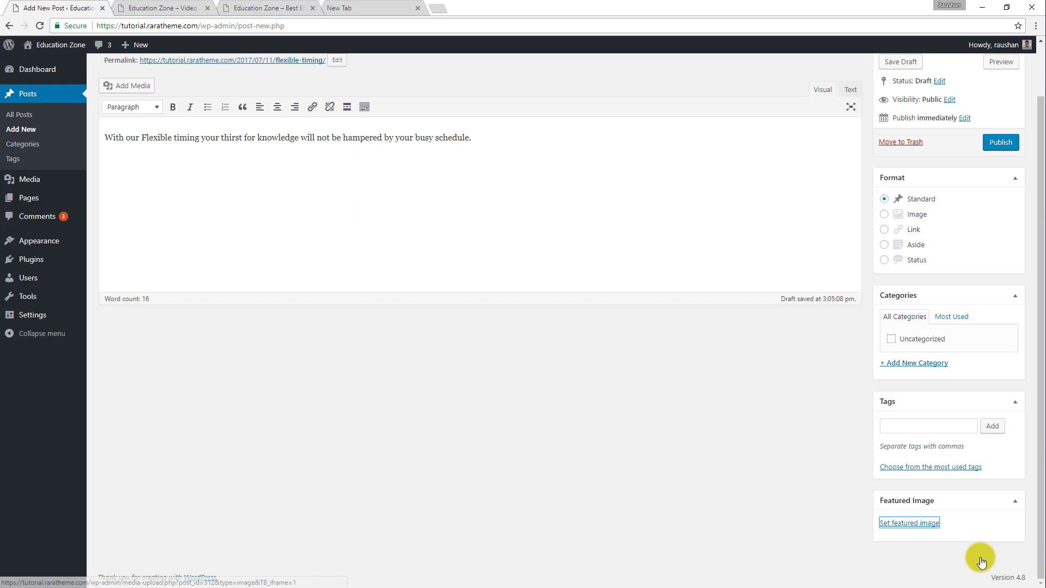
left_click(1003, 143)
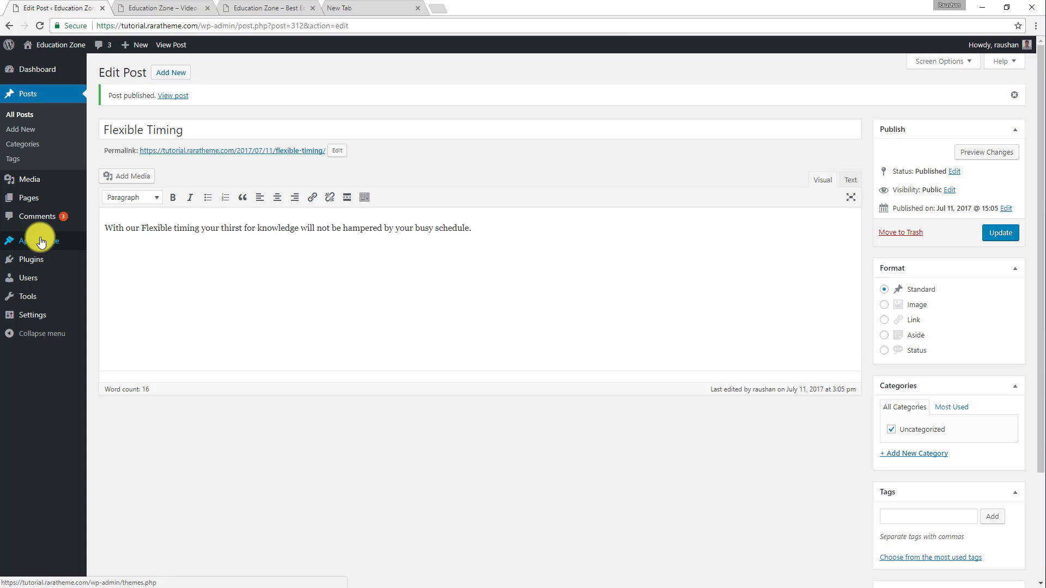
Open the Information Section of the Home Page Settings in the theme Customizer.
mouse_move(47, 243)
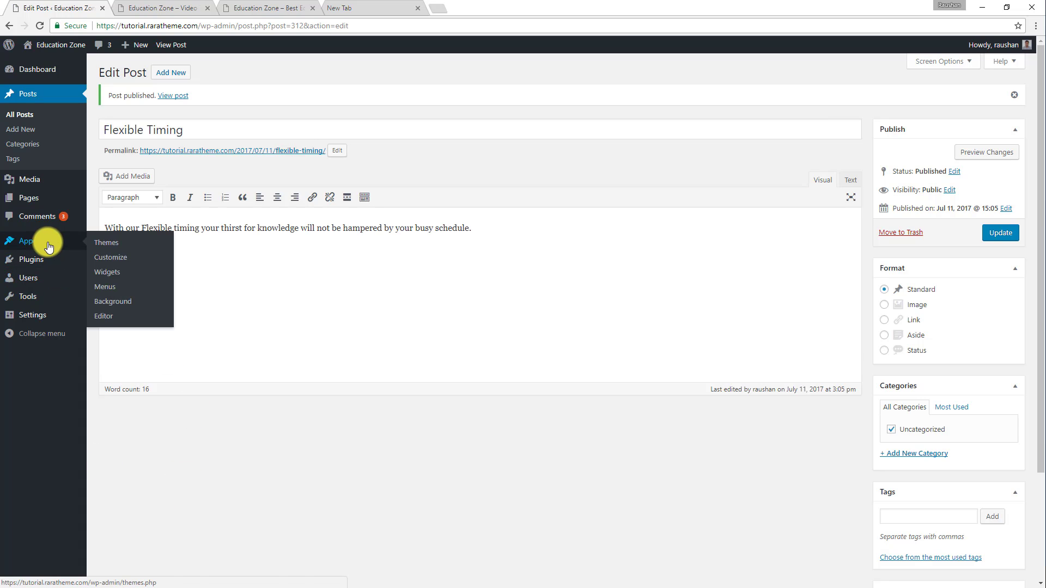
left_click(113, 256)
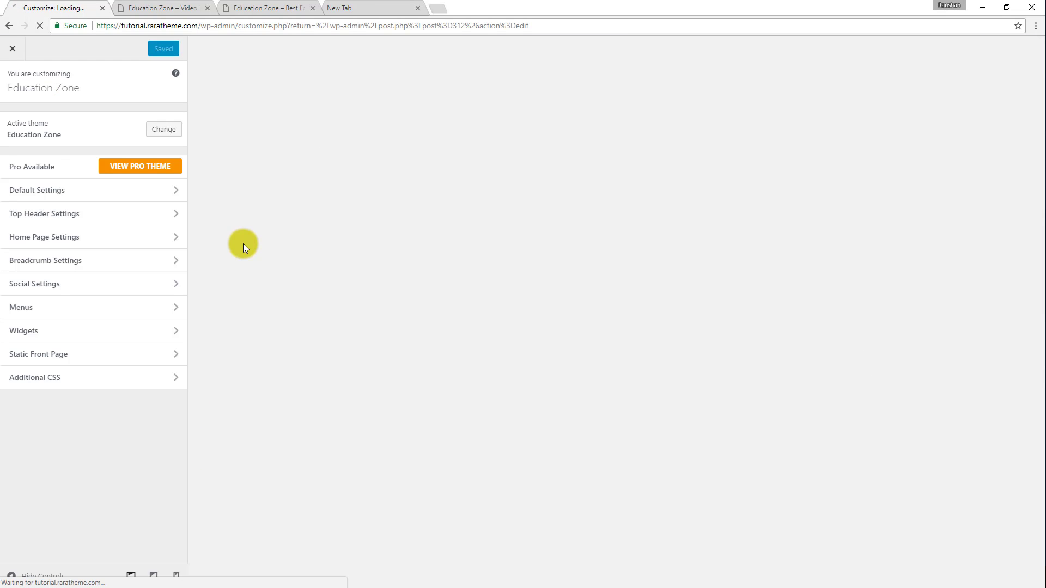
left_click(48, 245)
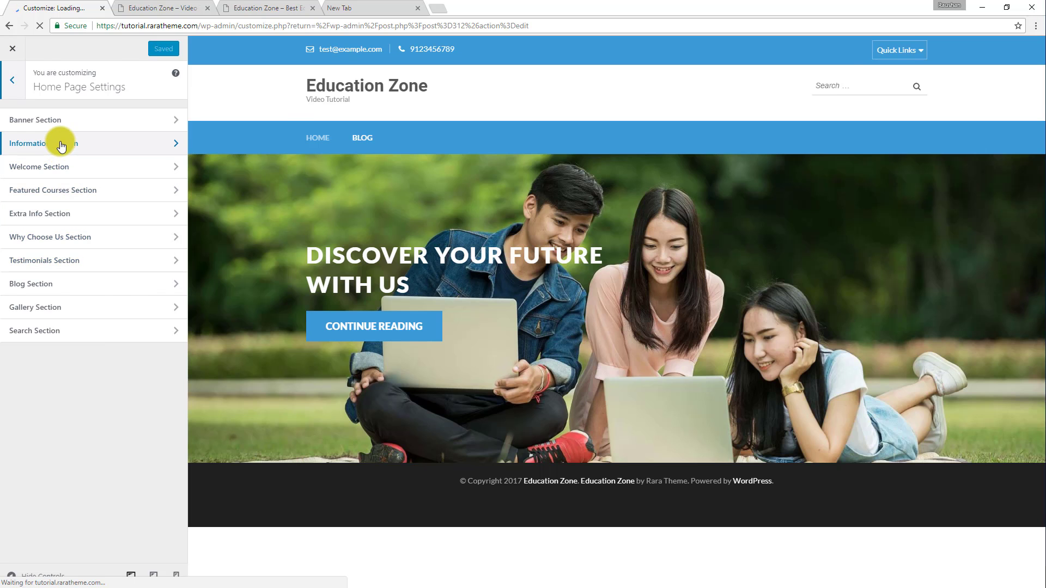
left_click(61, 144)
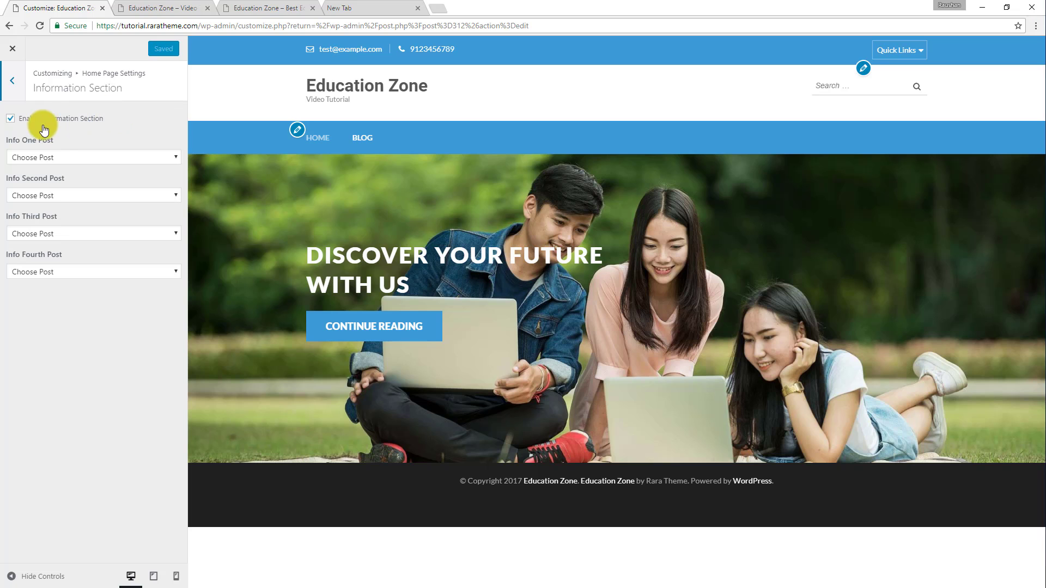
Assign Future Students, Best Curriculum, Flexible Timing and Our Community to the first through fourth info posts, in that order, and publish.
left_click(56, 155)
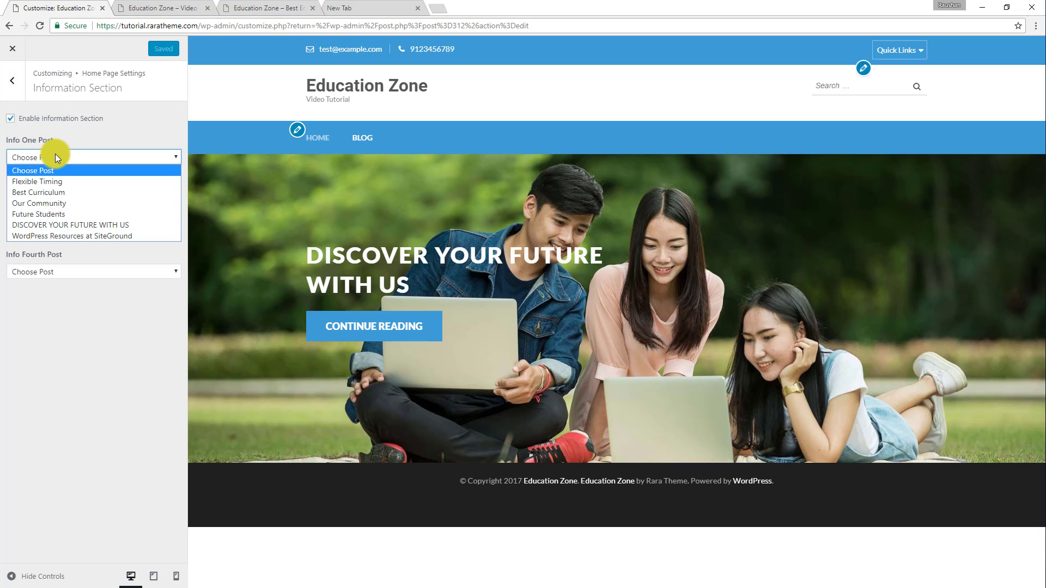
left_click(74, 213)
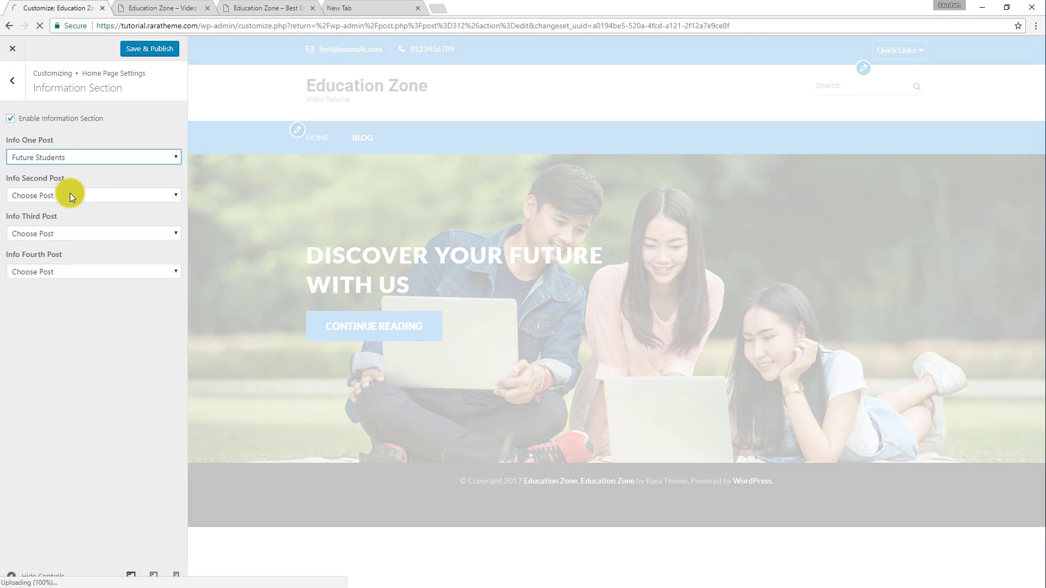
left_click(70, 195)
left_click(54, 228)
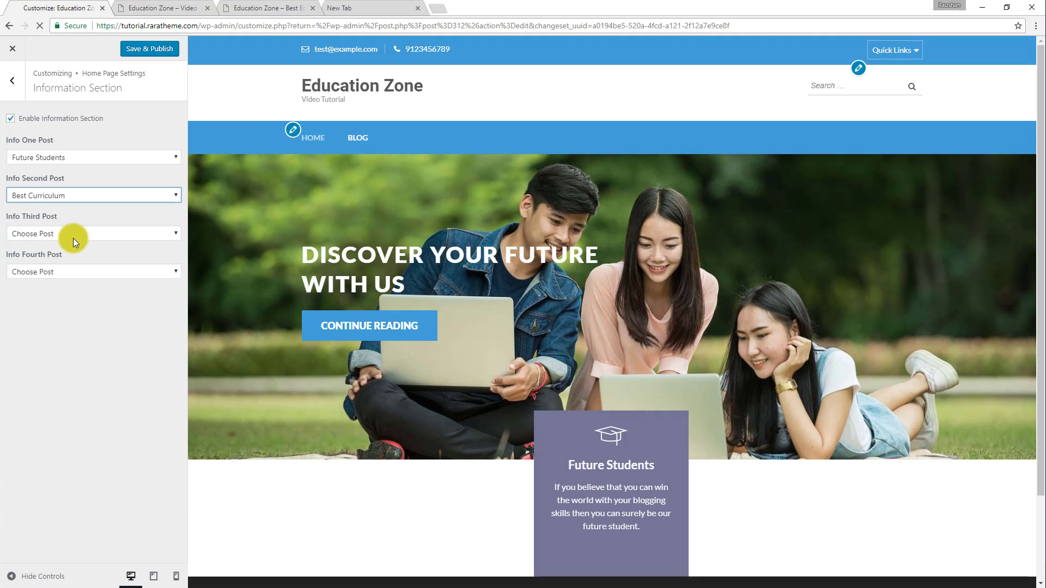
left_click(71, 233)
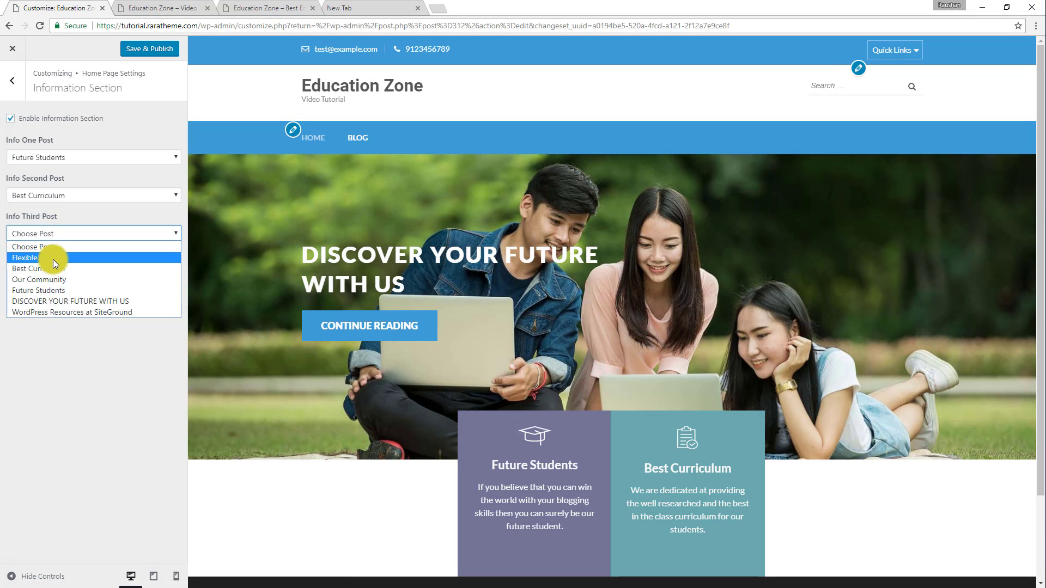
left_click(53, 260)
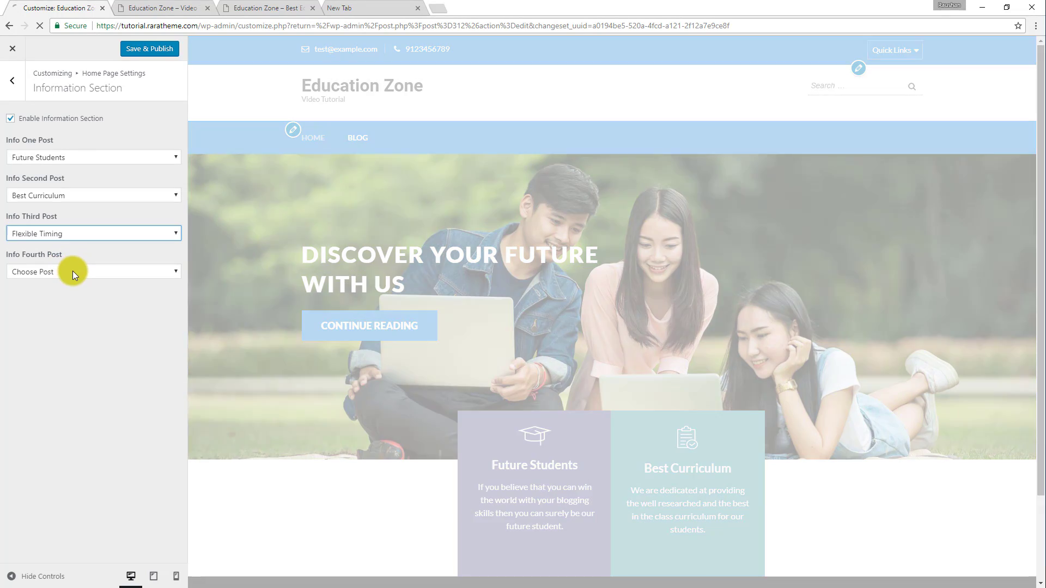
left_click(73, 271)
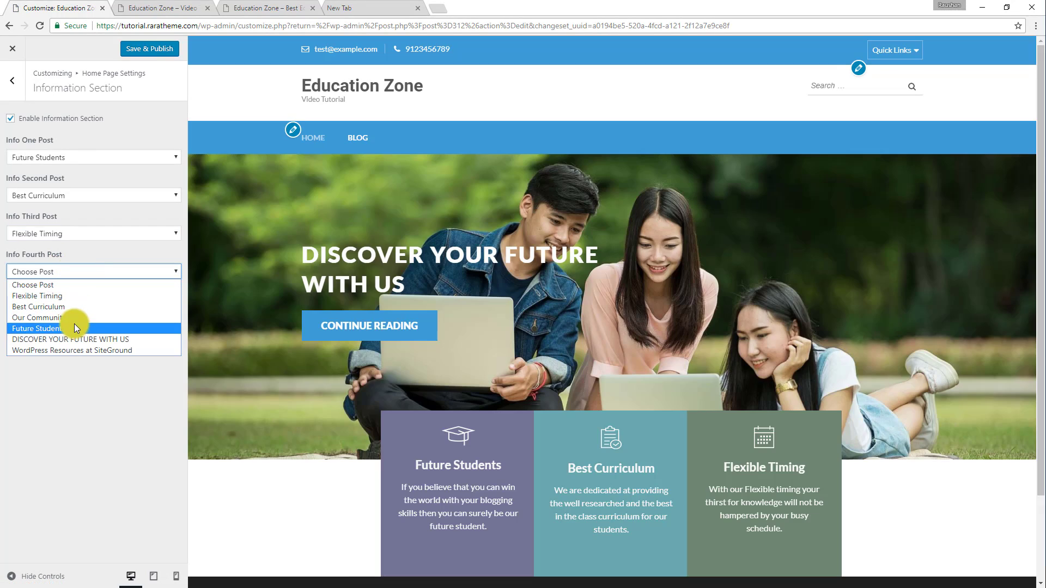
left_click(73, 318)
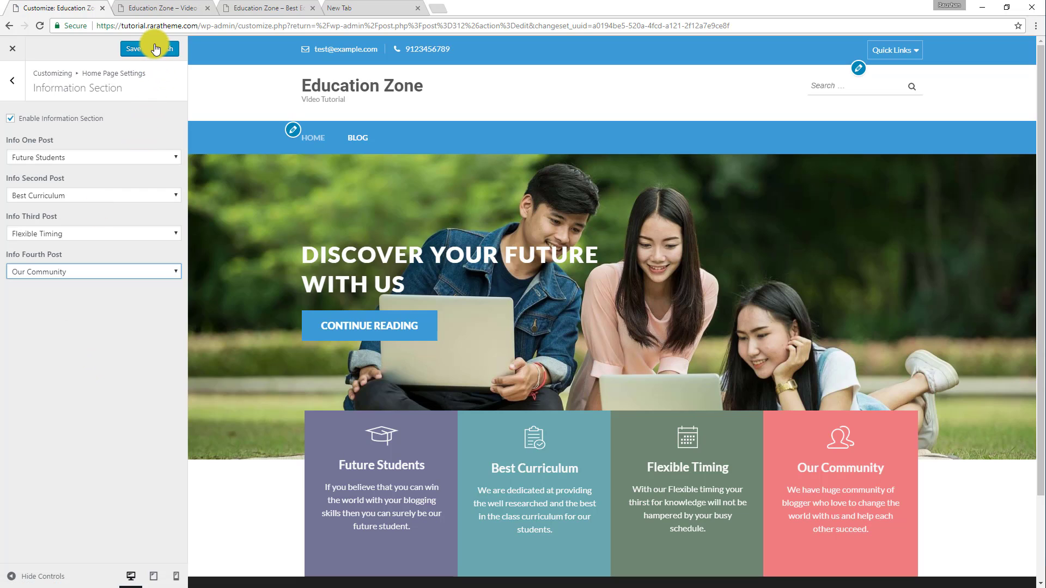
left_click(156, 49)
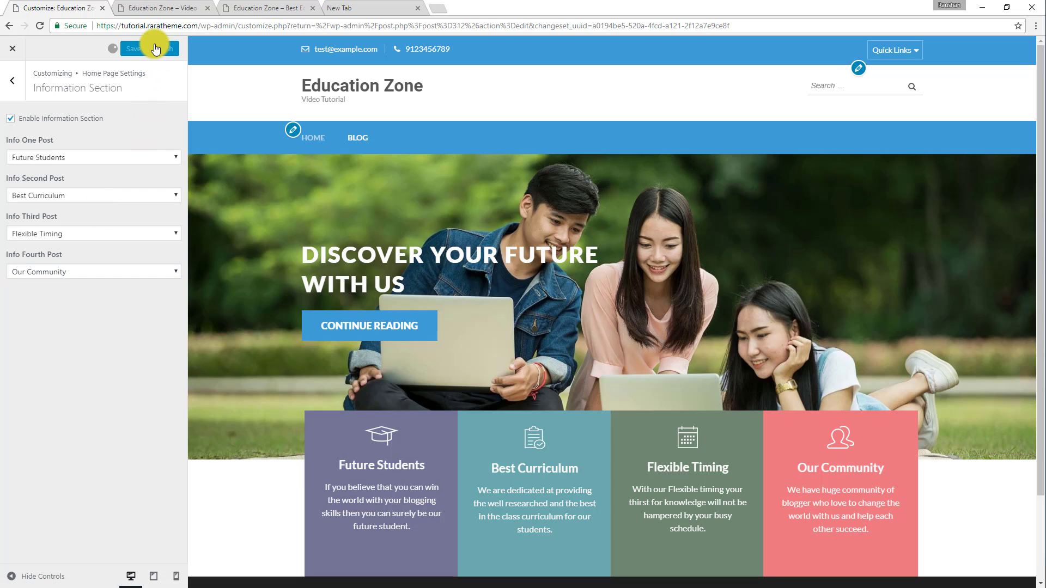
View the information section on the live home page and examine the welcome section of the demo site.
left_click(179, 12)
left_click(43, 27)
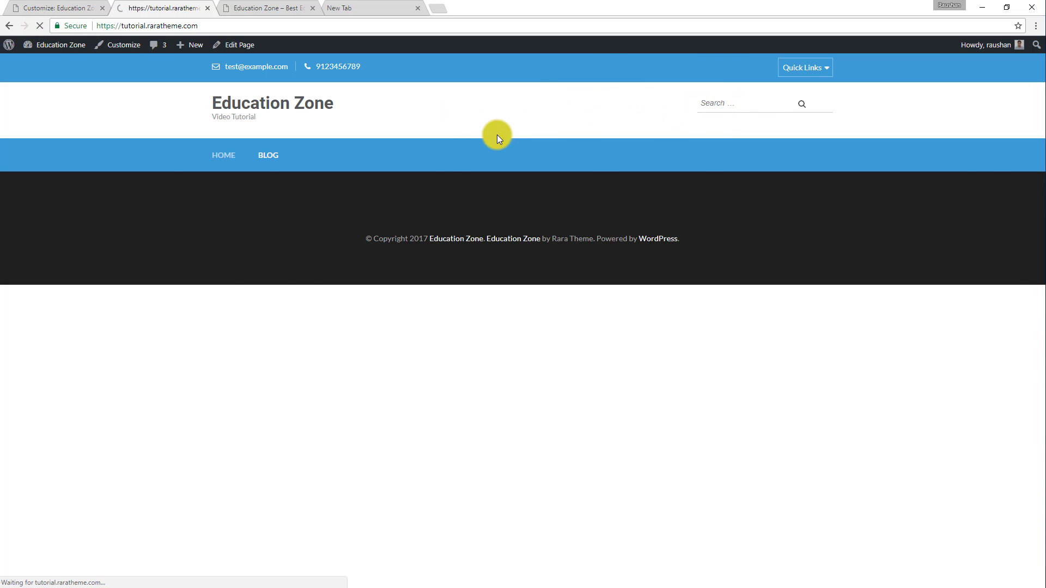
scroll(521, 238, "down", 3)
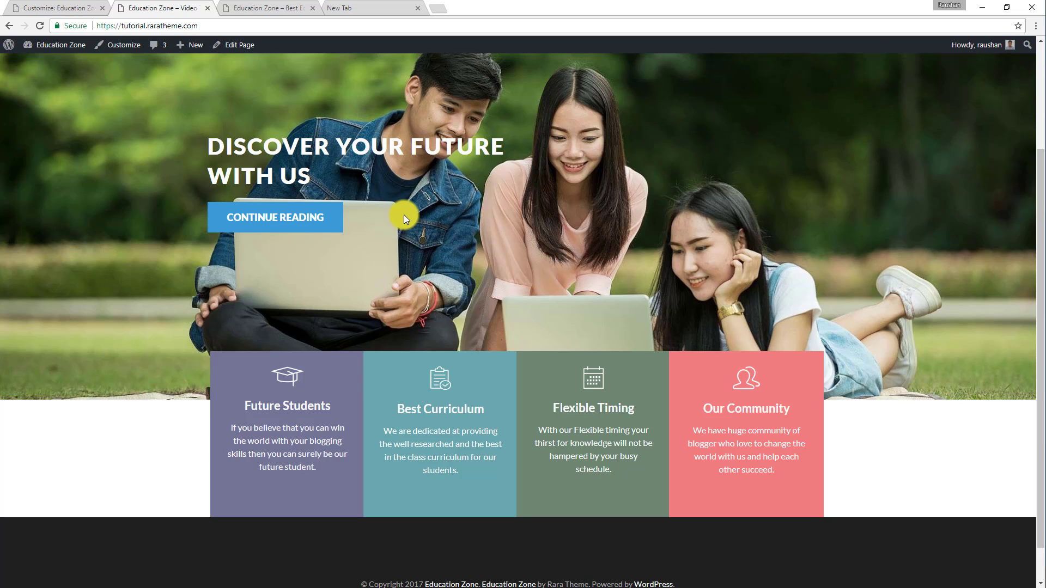
scroll(406, 212, "down", 1)
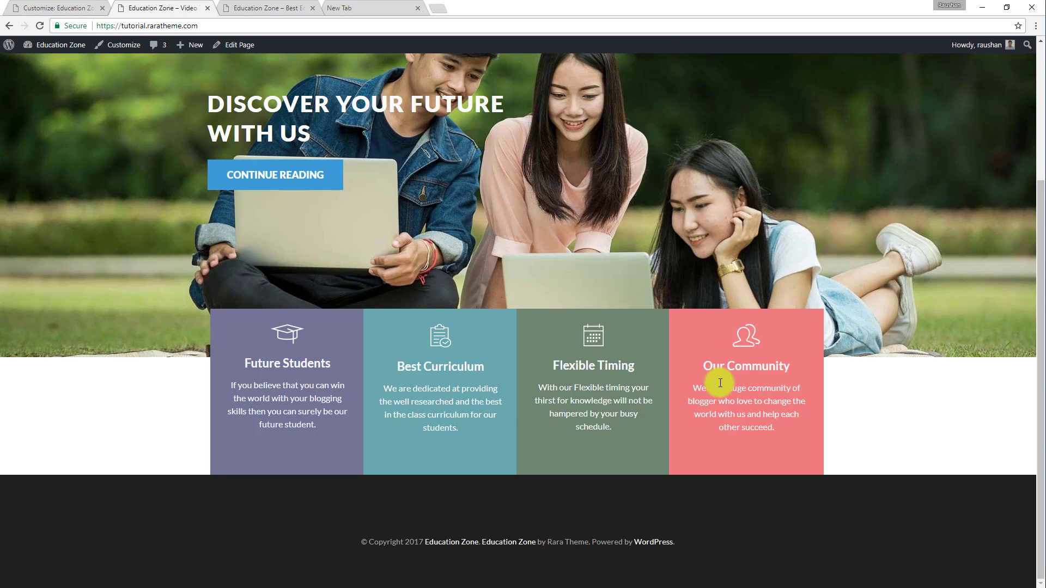
left_click(260, 5)
scroll(564, 294, "down", 5)
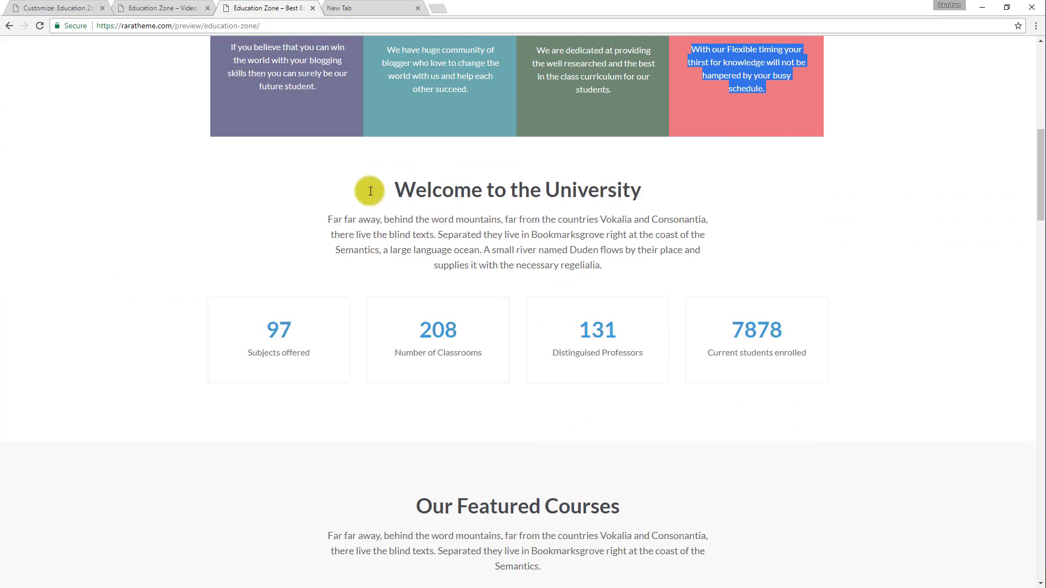
left_click(508, 220)
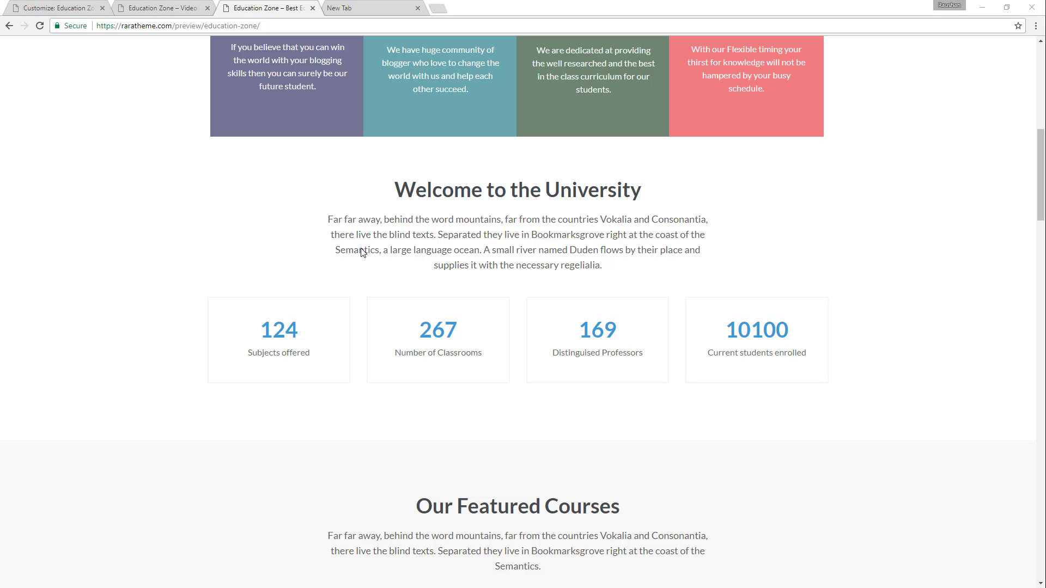
Open the Welcome Section of the Home Page Settings in the Customizer and enable it.
left_click(68, 6)
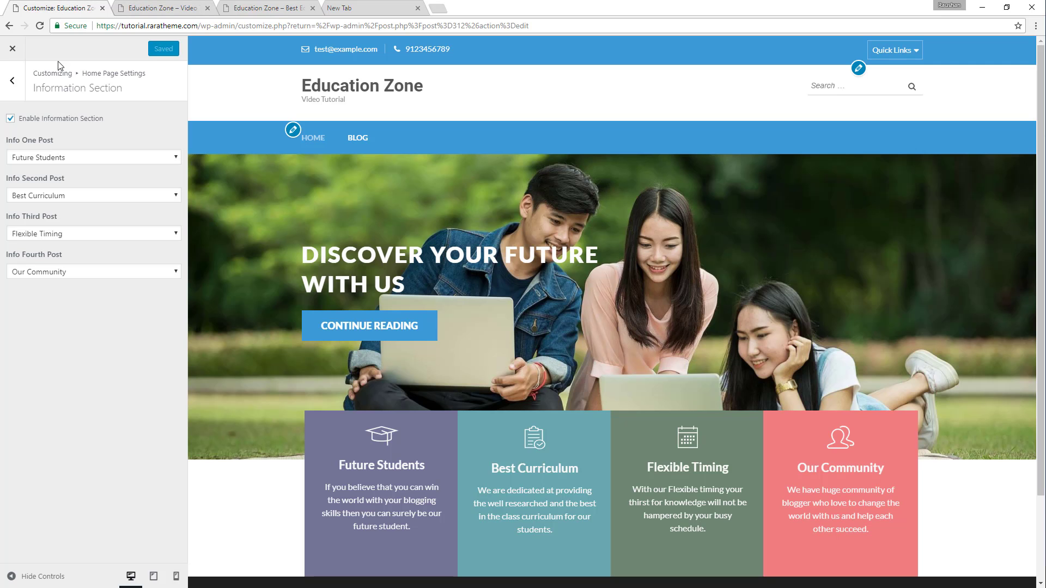
left_click(12, 81)
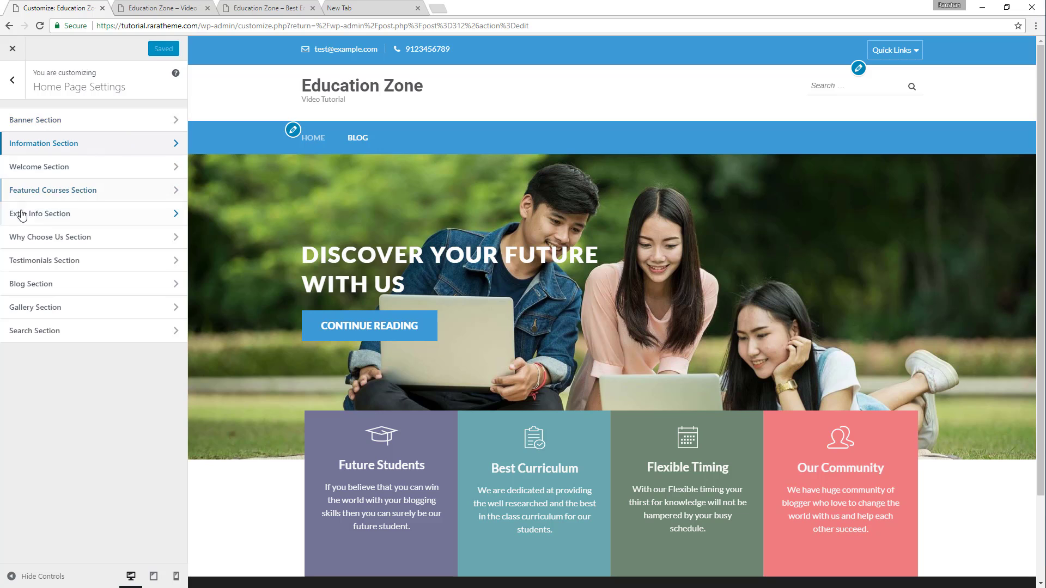
left_click(108, 173)
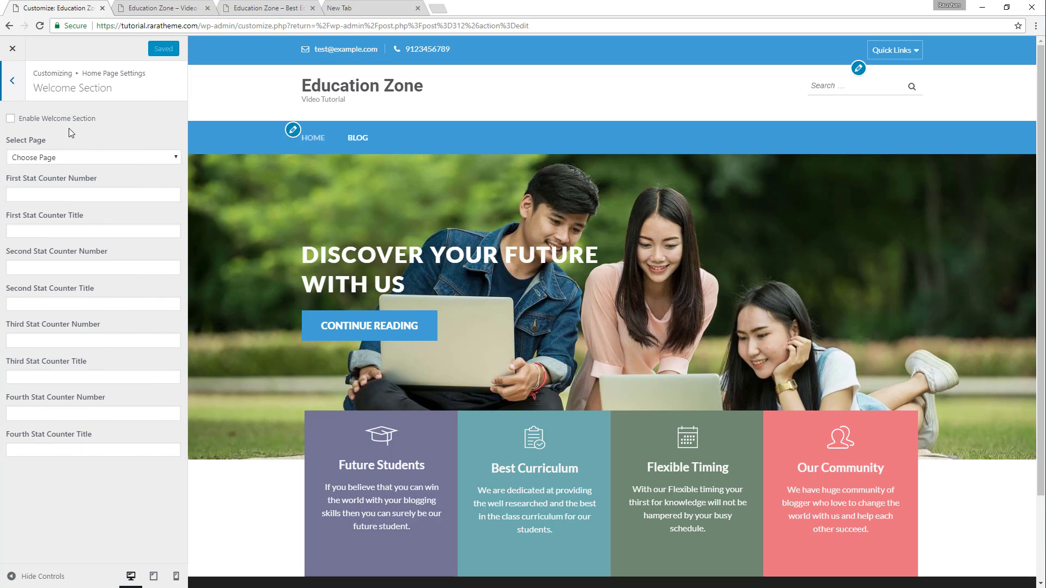
left_click(31, 125)
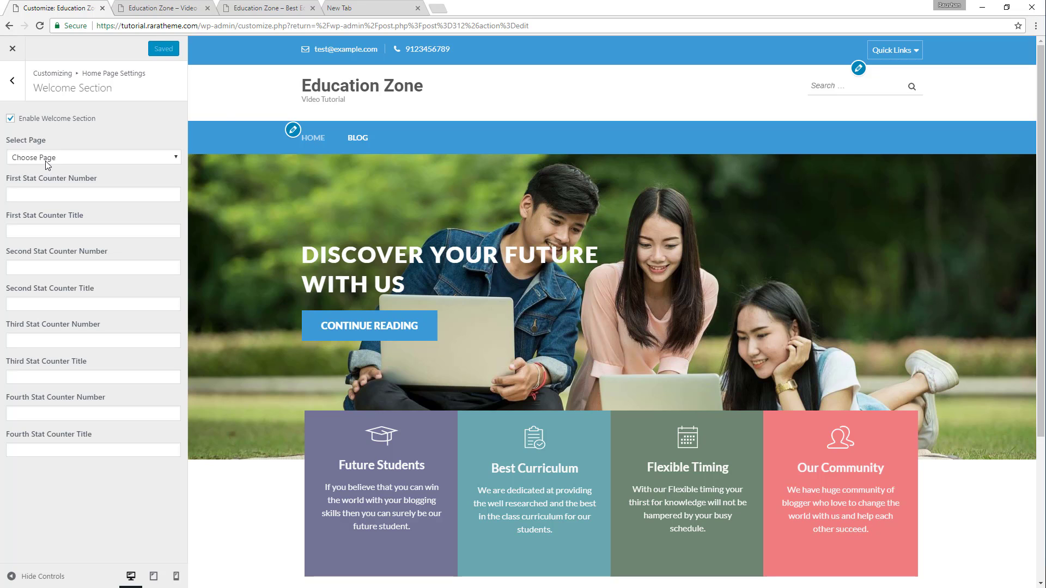
Look over the demo's welcome heading and text, and start a new page from the tutorial site's dashboard.
left_click(275, 11)
left_click_drag(394, 191, 674, 238)
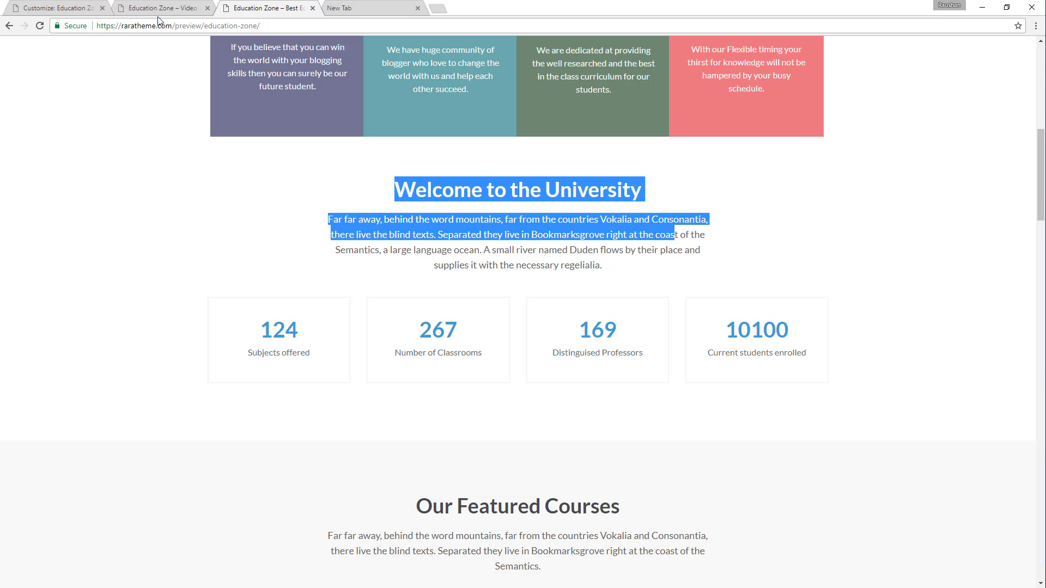
left_click(67, 9)
left_click(141, 8)
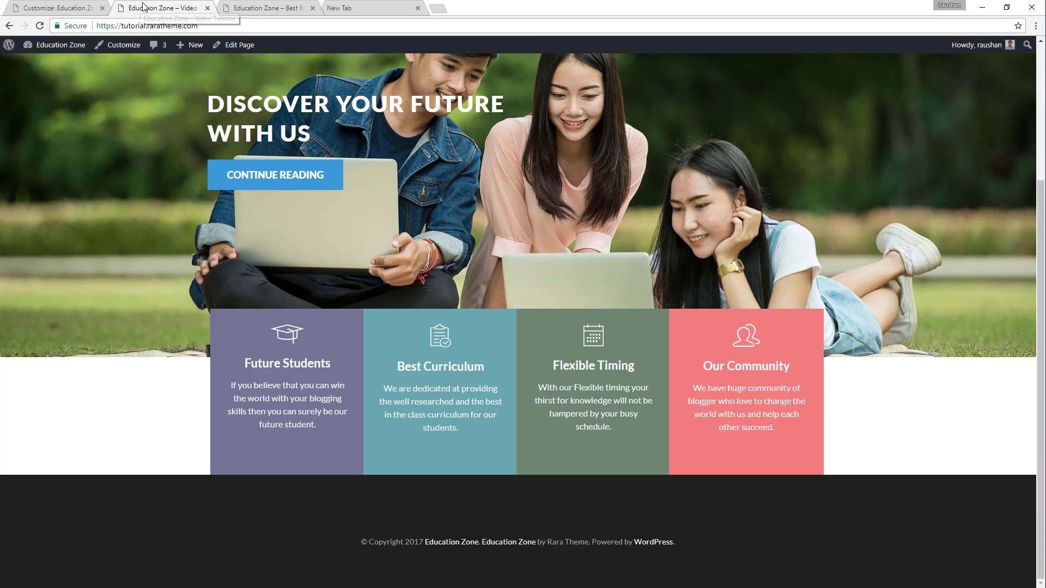
mouse_move(30, 46)
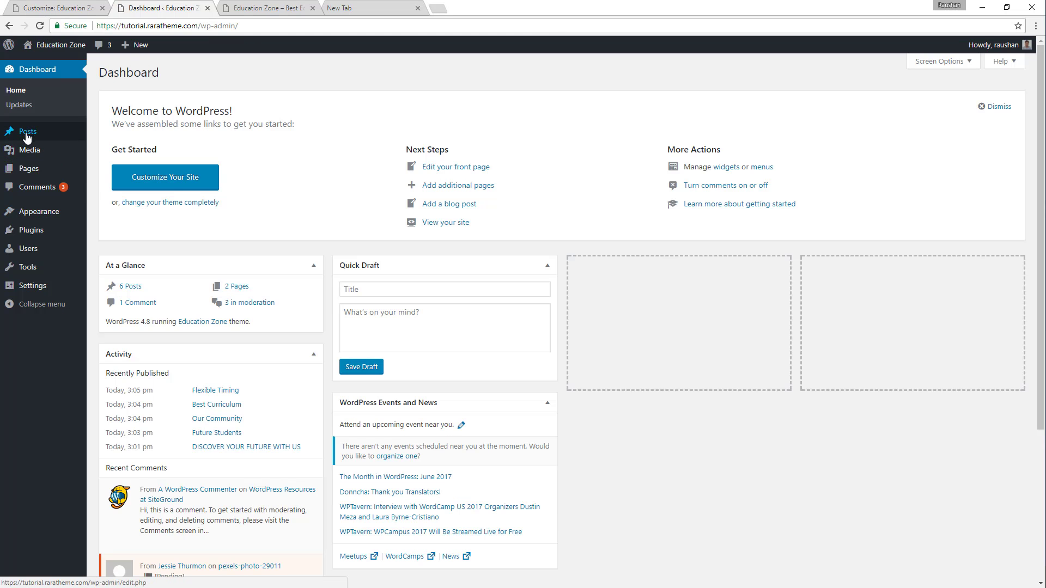
mouse_move(24, 169)
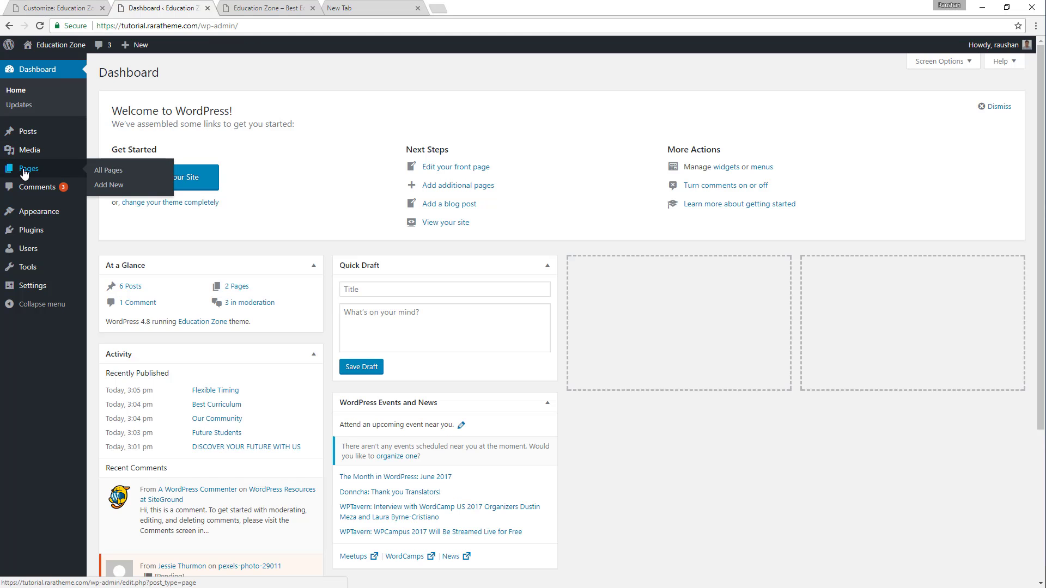
left_click(115, 191)
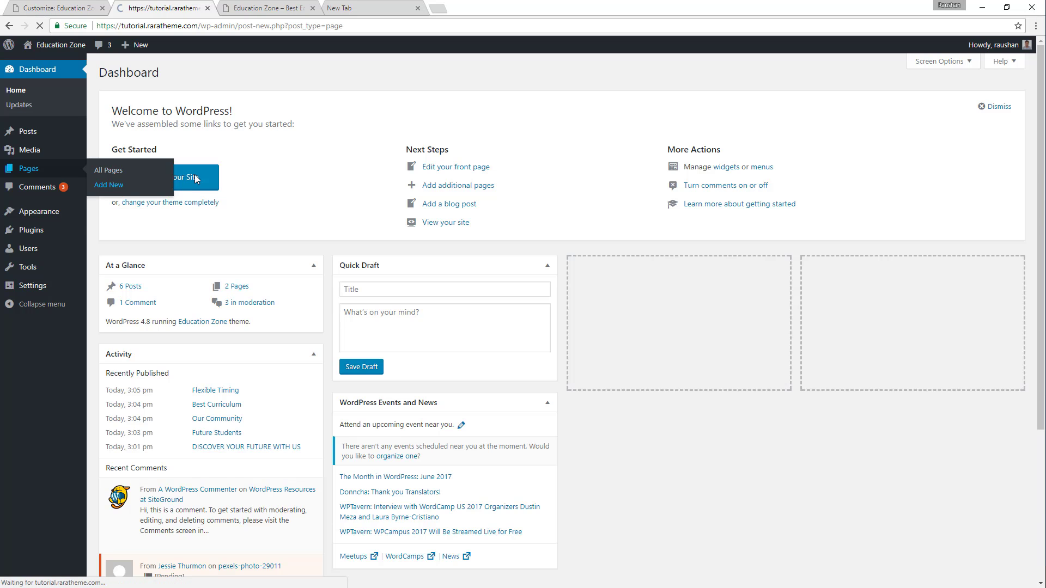
Copy the demo's heading "Welcome to the University" and paste it as the new page's title.
left_click(264, 7)
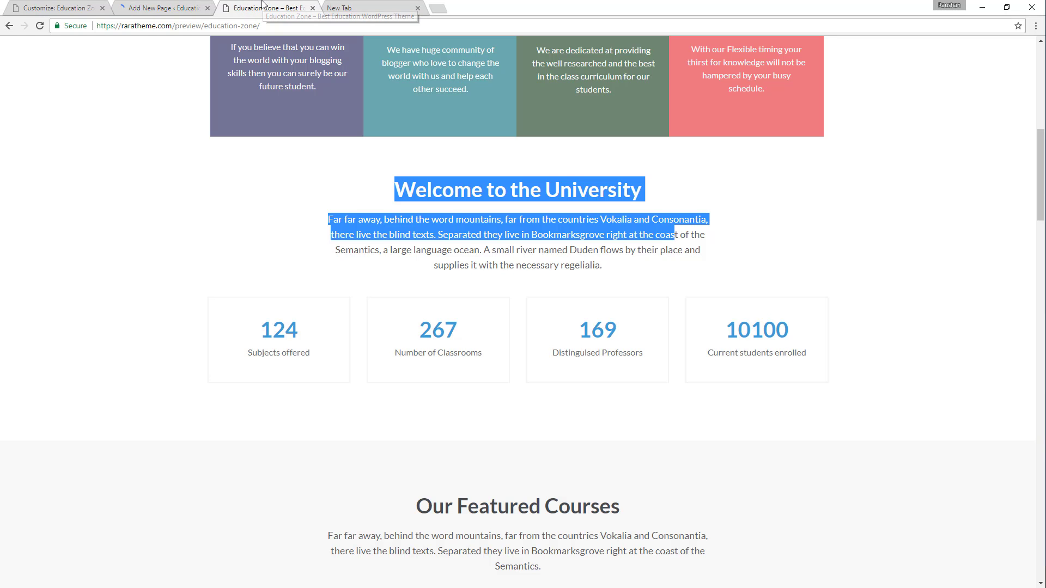
double_click(612, 188)
left_click_drag(431, 209, 628, 173)
left_click(392, 184)
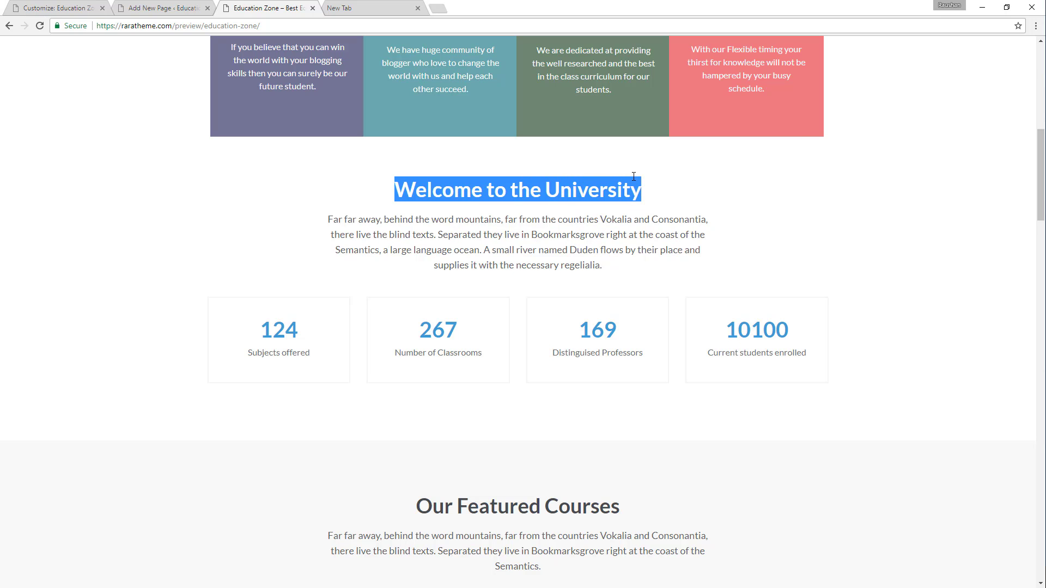
left_click(156, 4)
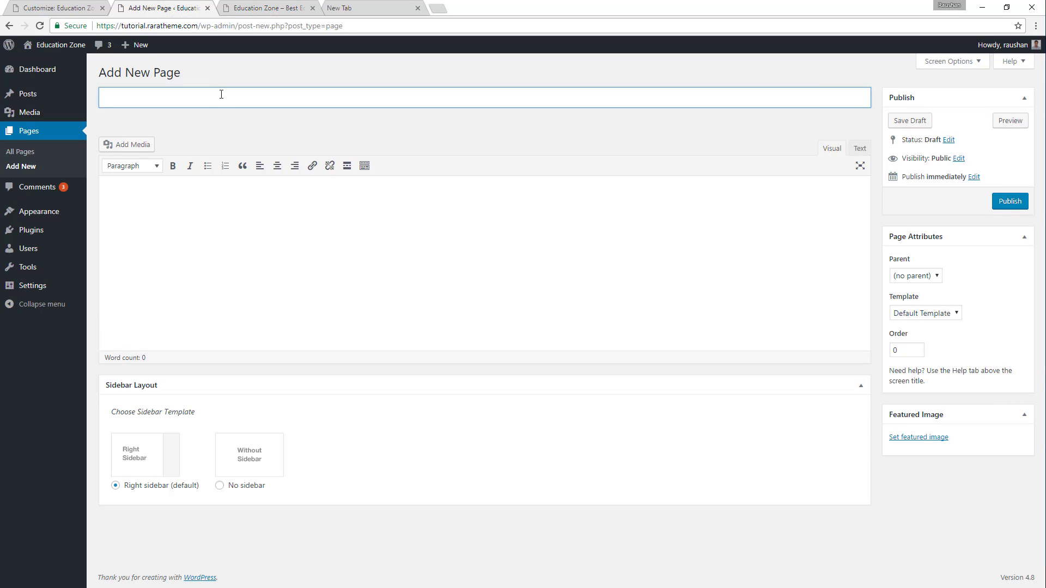
type("Welcome to the University")
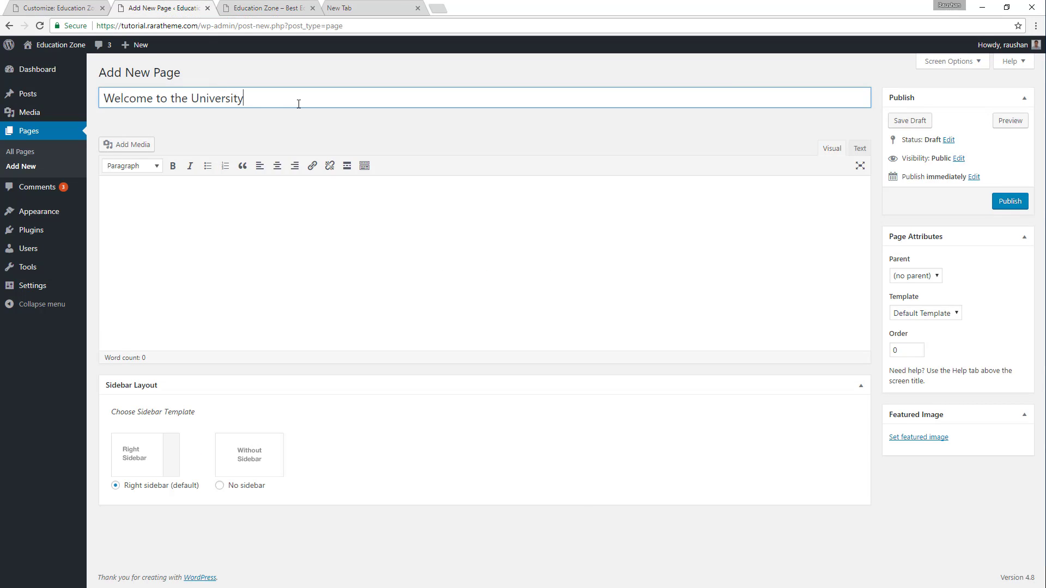
Copy the demo's paragraph below the welcome heading and paste it into the new page's content.
left_click(270, 9)
left_click_drag(433, 233, 630, 272)
key("ctrl+c")
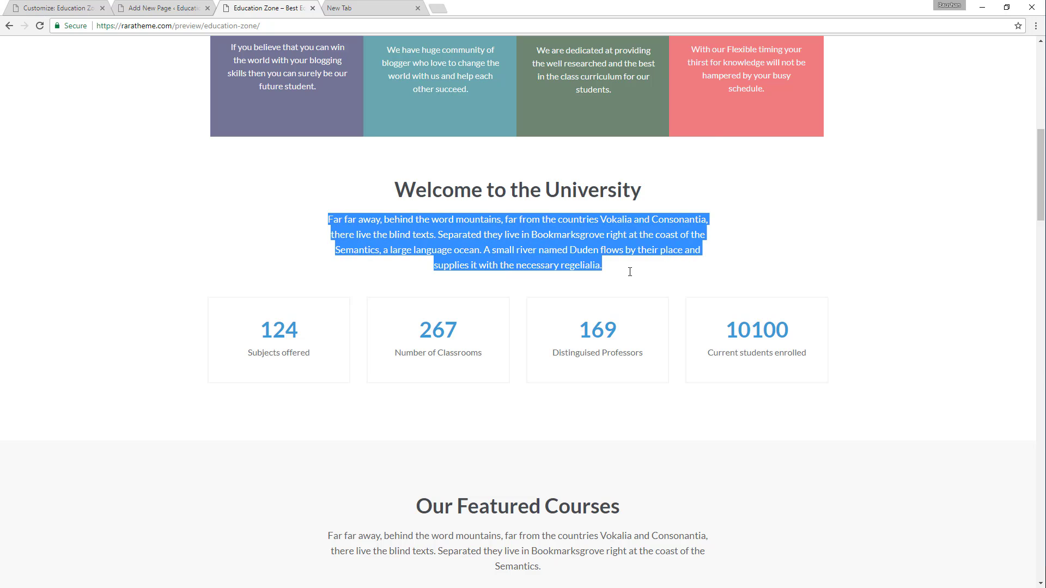
left_click(150, 6)
left_click(211, 209)
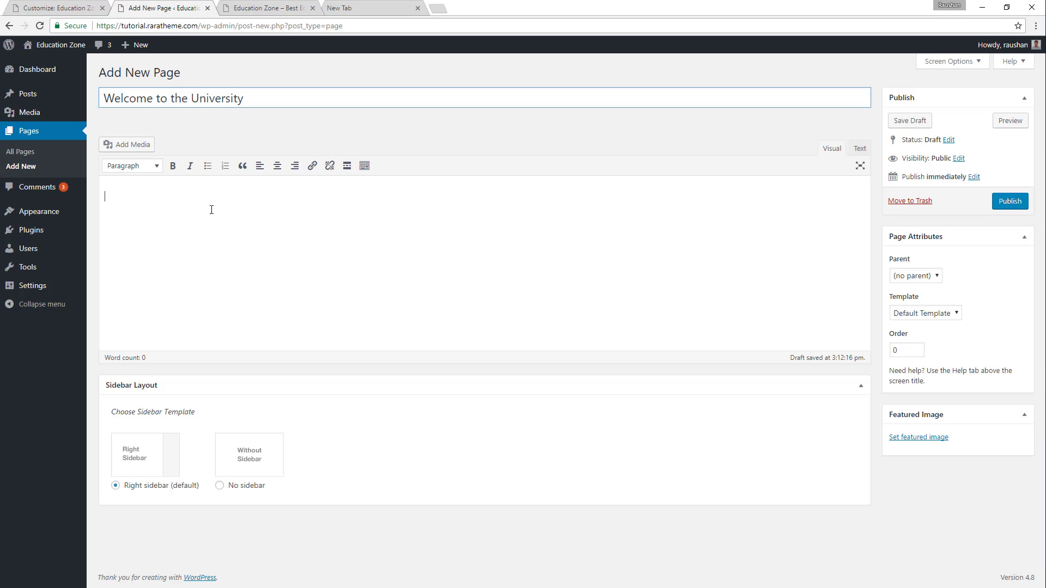
key("ctrl+v")
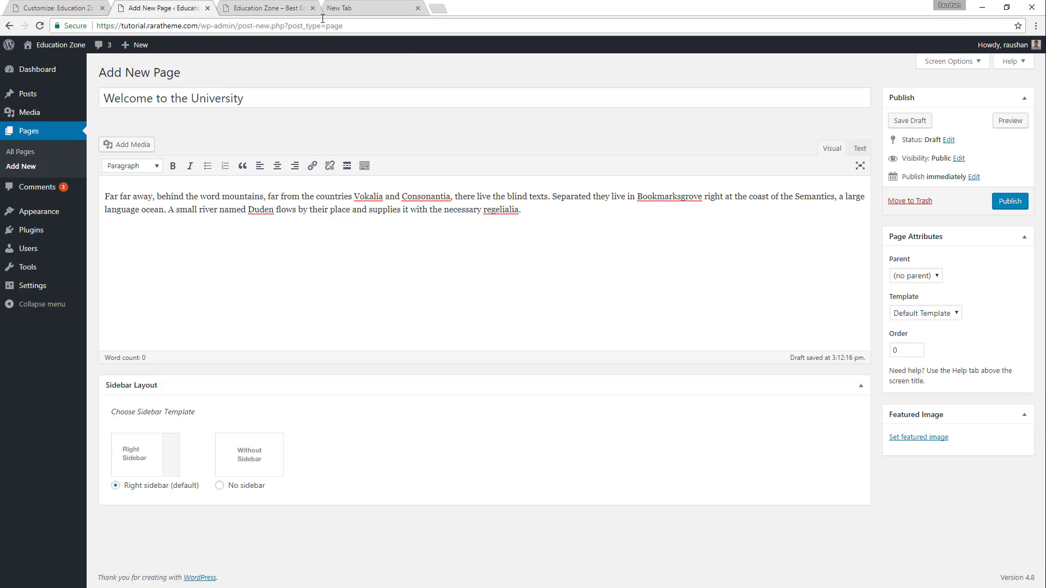
Check the demo's welcome text once more and publish the Welcome to the University page.
left_click(248, 6)
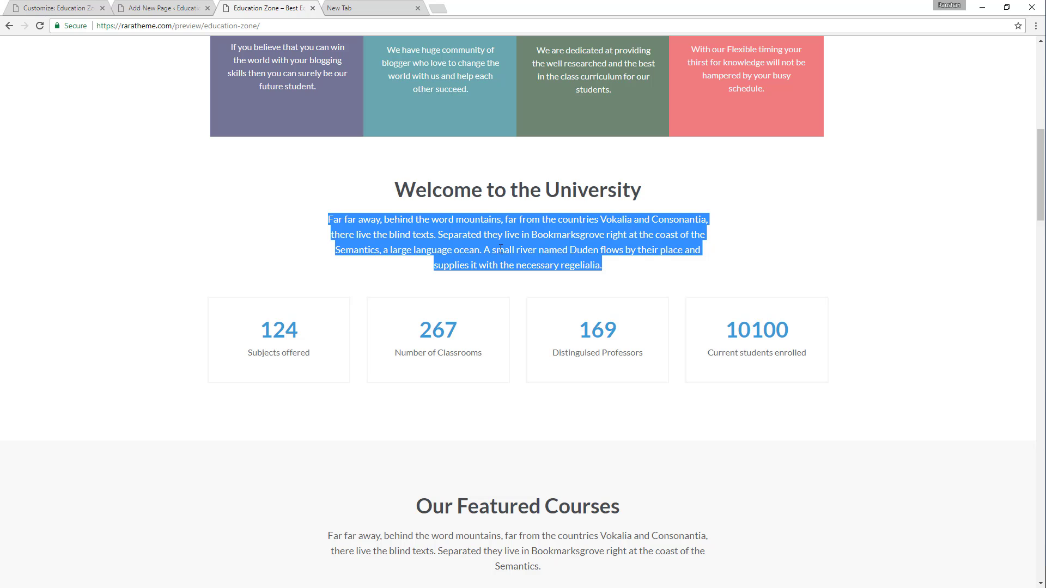
left_click(142, 7)
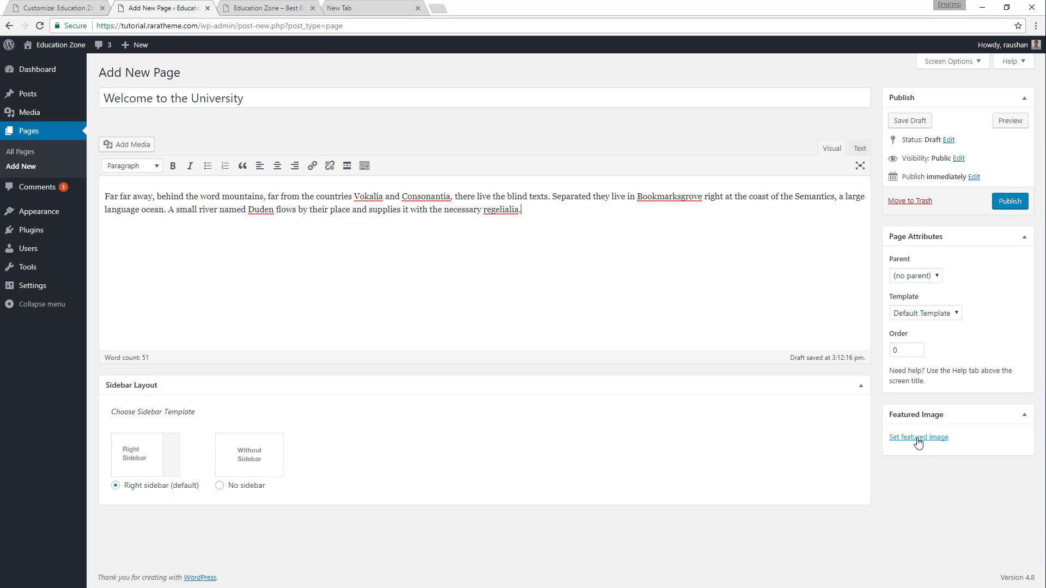
left_click(1009, 201)
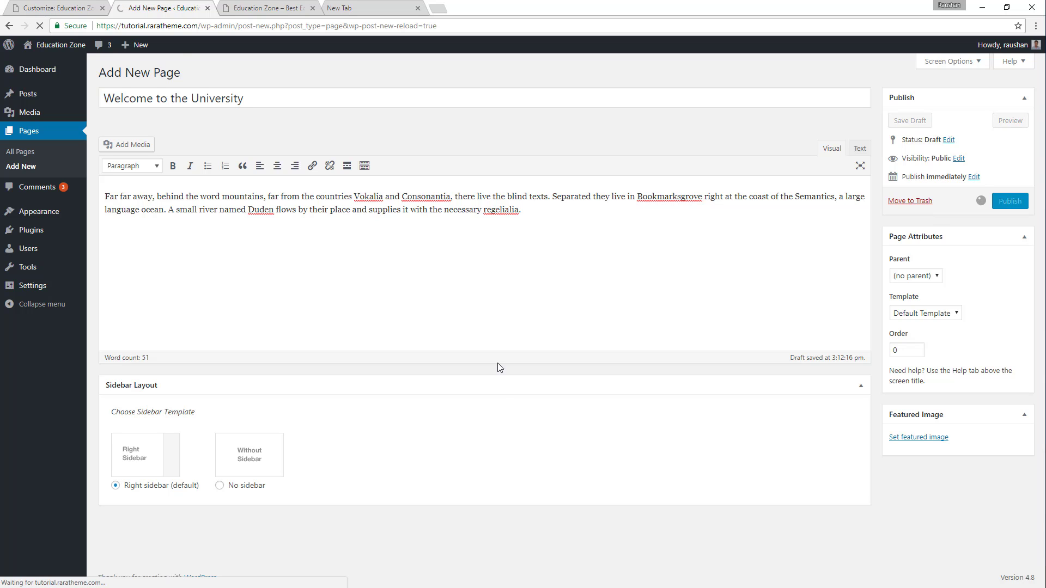
Reload the theme Customizer and open its Home Page Settings.
left_click(64, 7)
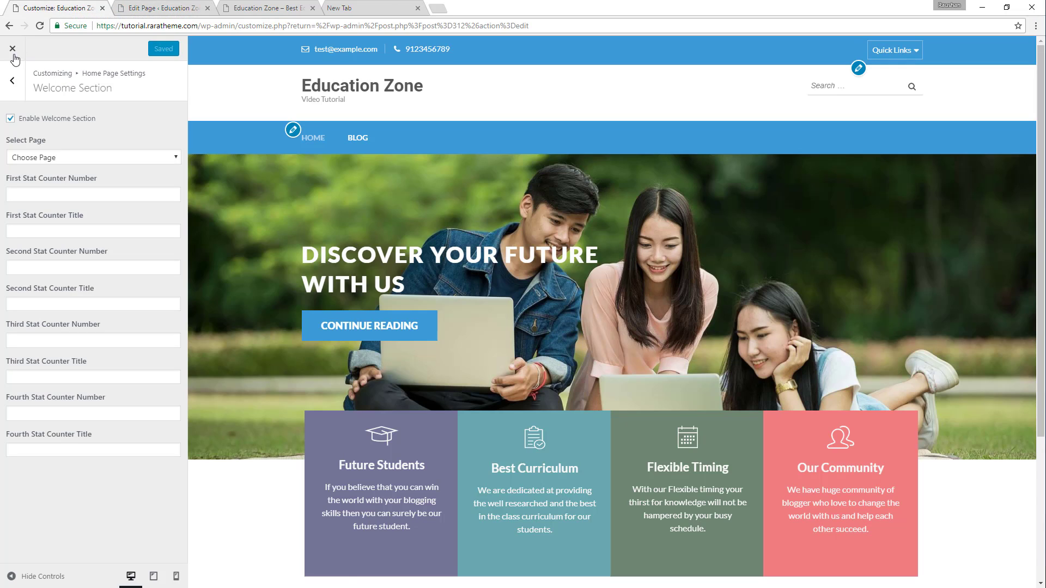
left_click(39, 25)
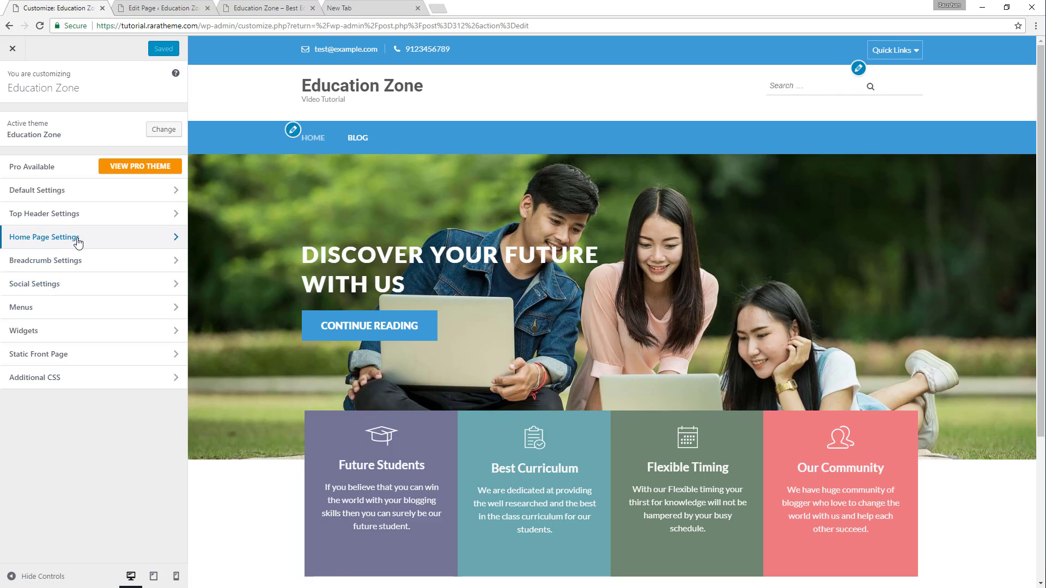
left_click(78, 240)
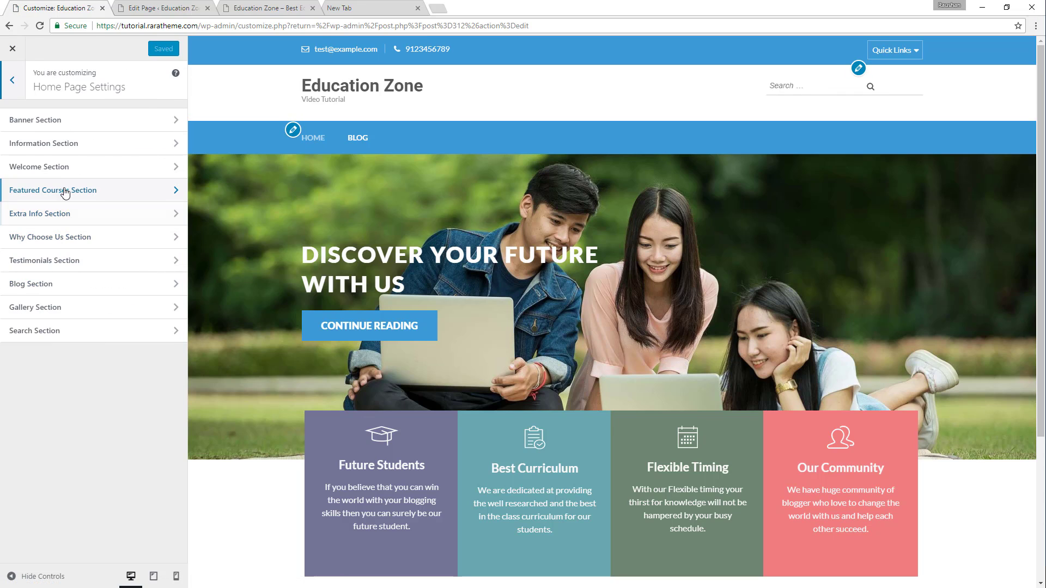
In the home page's Welcome Section settings, choose the "Welcome to the University" page as the section's content.
left_click(65, 166)
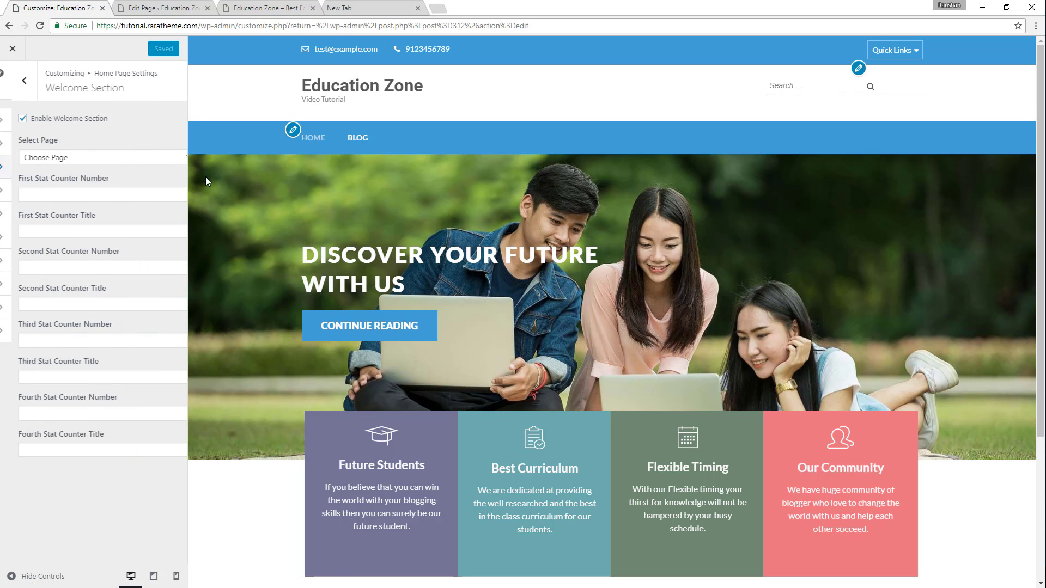
left_click(89, 158)
left_click(90, 183)
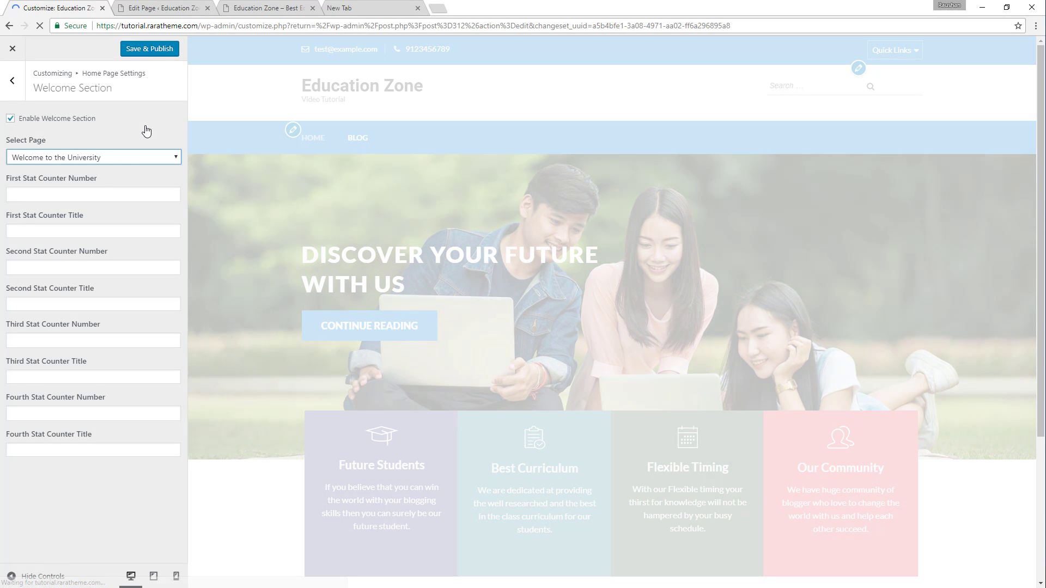
scroll(680, 299, "down", 5)
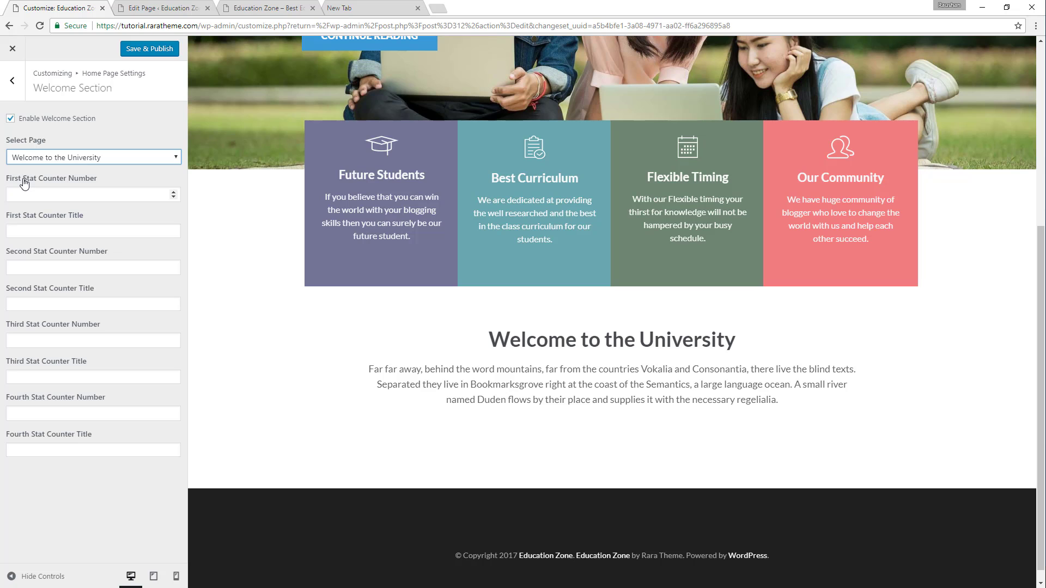
Set the first stat counter's number to 145 and its title to "Subjects offered", copied from the demo's first counter.
left_click(315, 5)
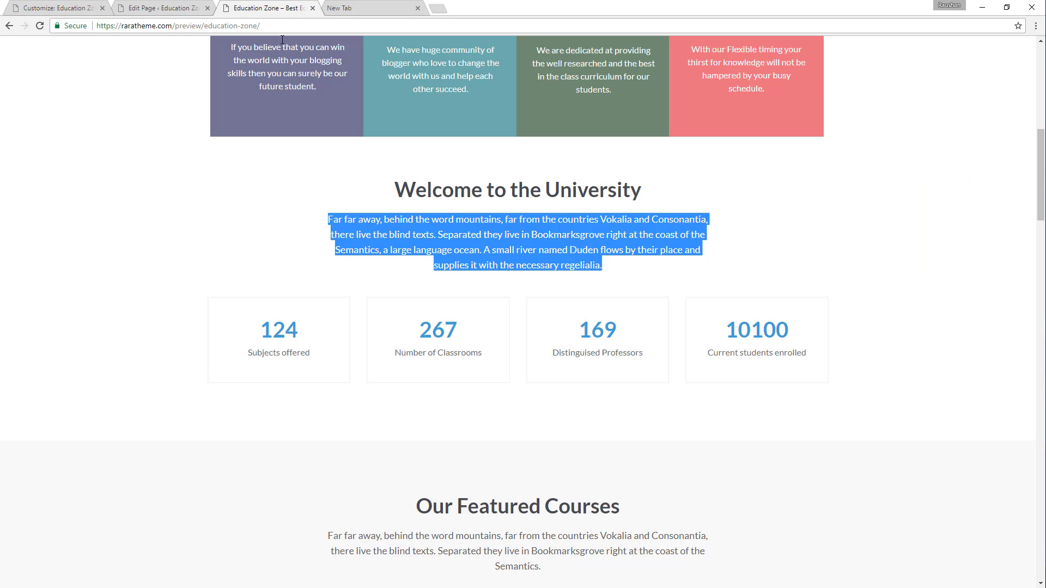
left_click(70, 5)
left_click(85, 200)
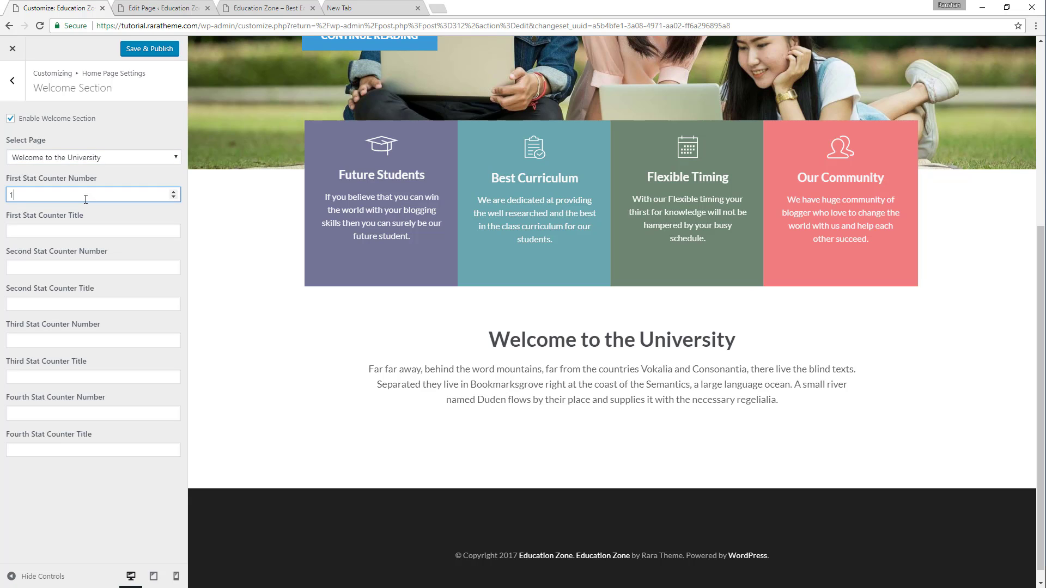
left_click(92, 228)
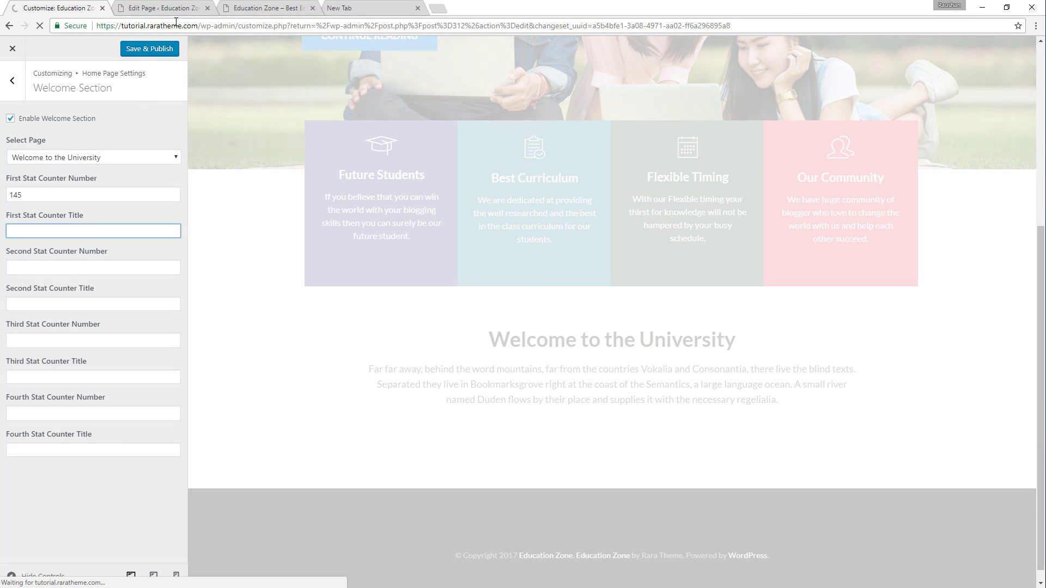
left_click(283, 9)
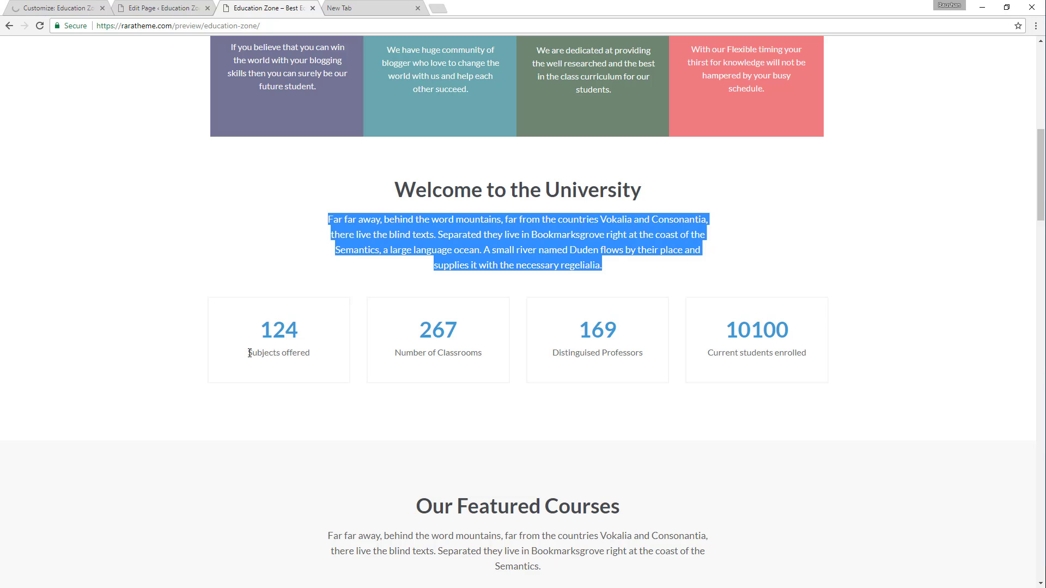
left_click_drag(249, 353, 319, 355)
key("ctrl+c")
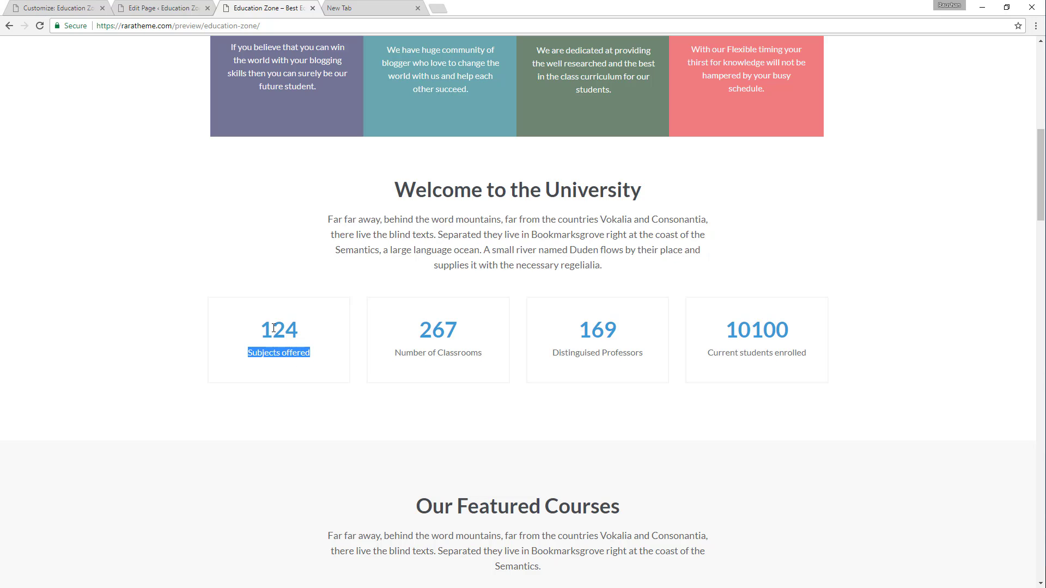
left_click(57, 8)
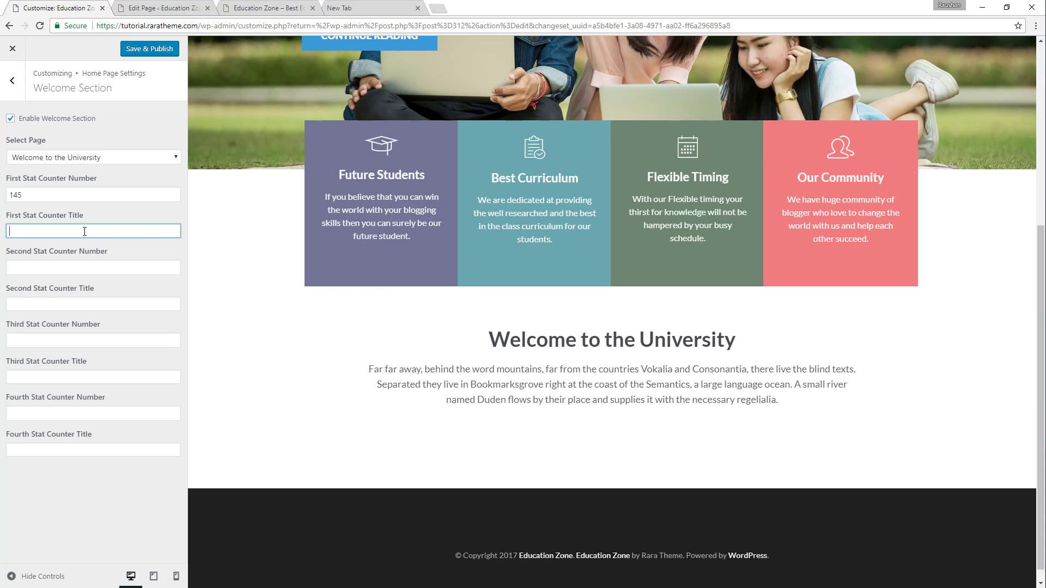
key("ctrl+v")
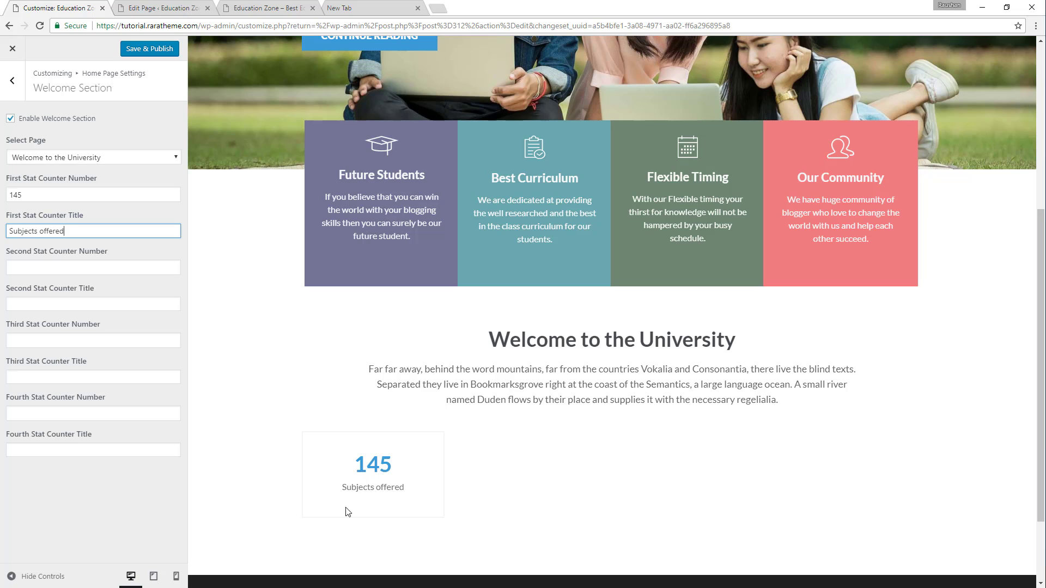
Copy the demo's second counter into the second stat counter, with number 267 and title "Number of Classrooms".
left_click(288, 8)
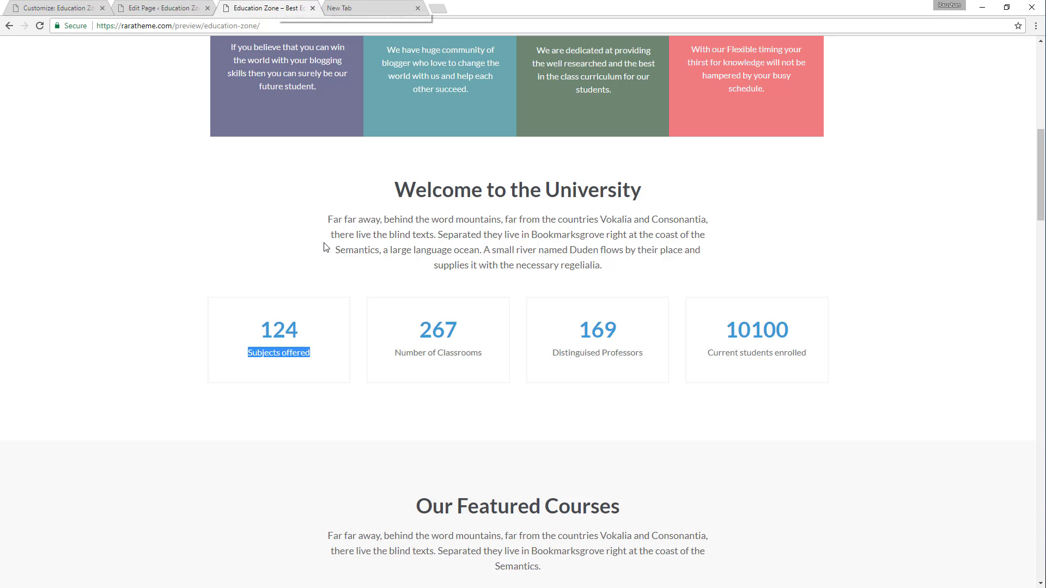
left_click_drag(425, 324, 478, 338)
key("ctrl+c")
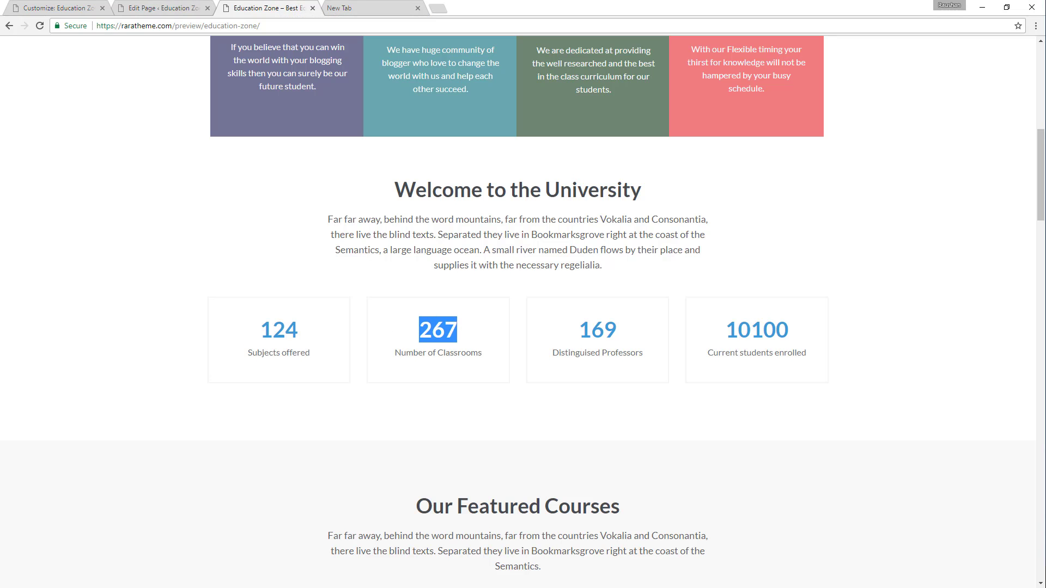
left_click(86, 8)
left_click(88, 269)
key("ctrl+v")
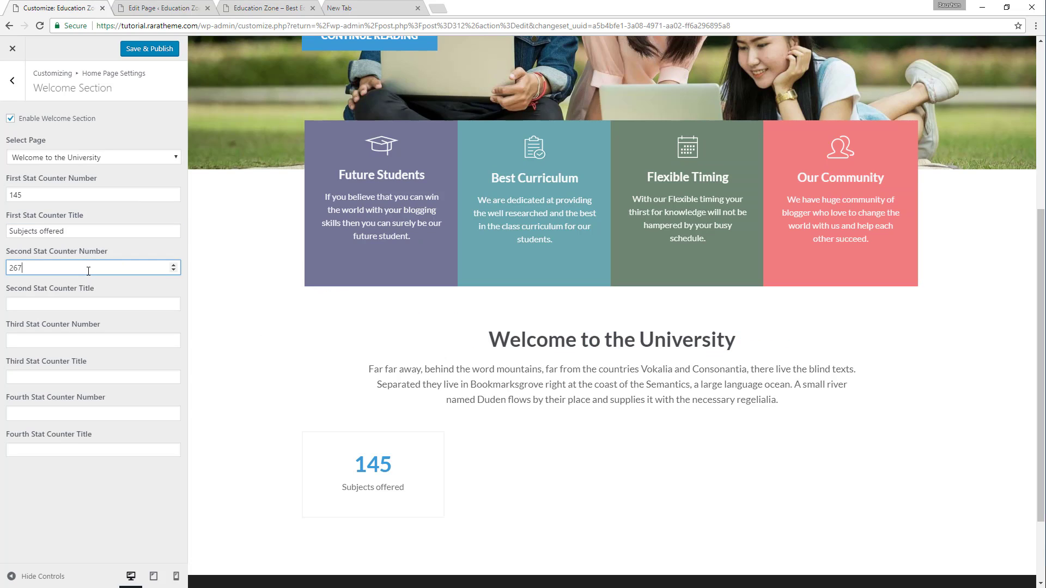
left_click(268, 7)
triple_click(417, 356)
key("ctrl+c")
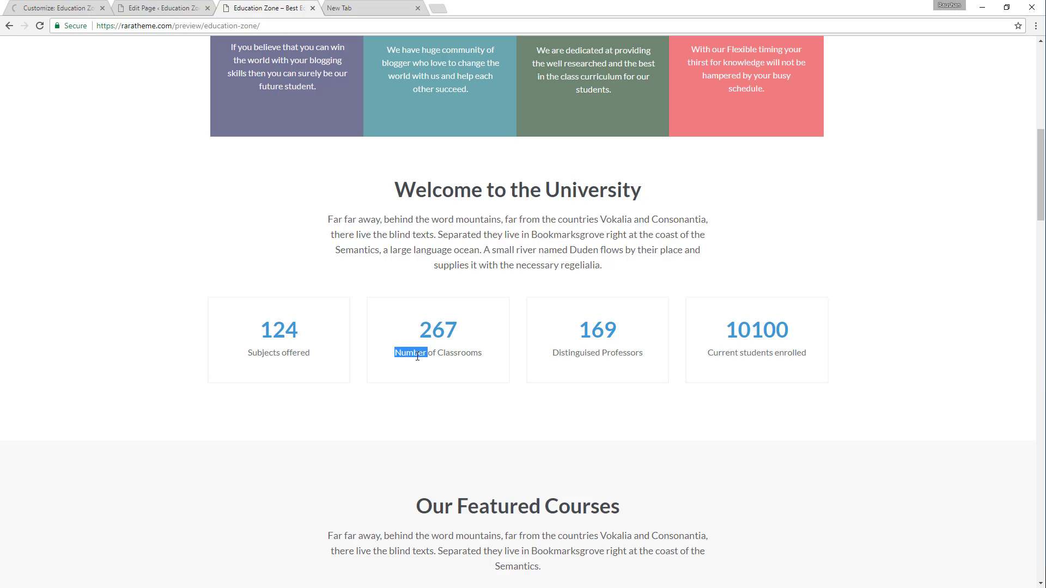
left_click(52, 7)
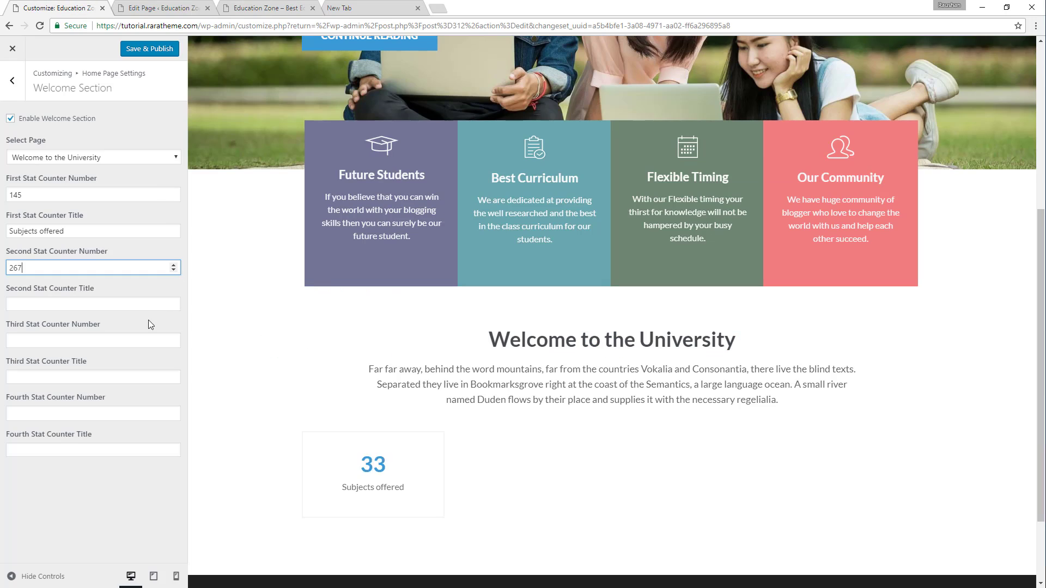
left_click(117, 302)
key("ctrl+v")
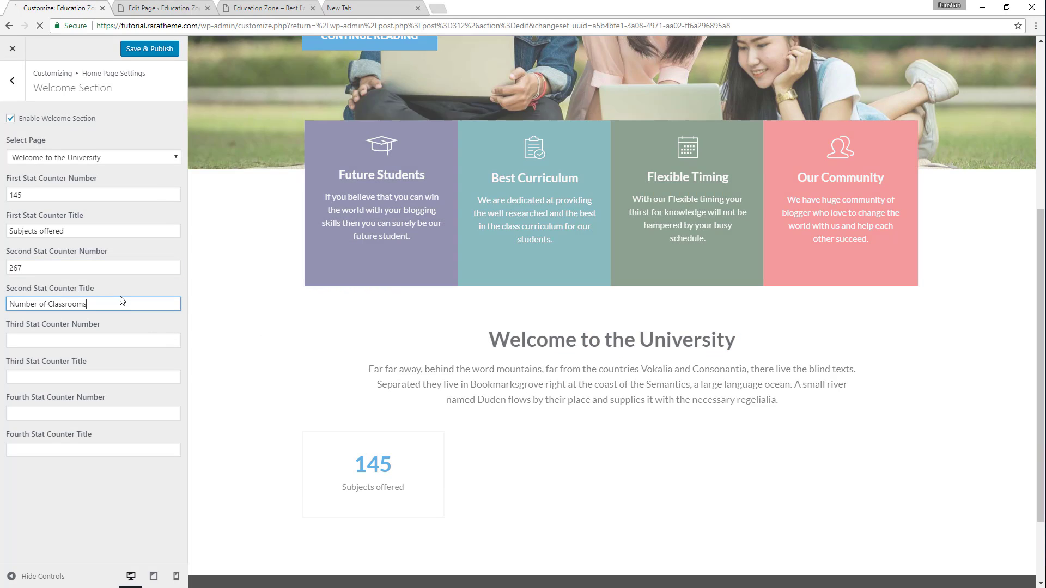
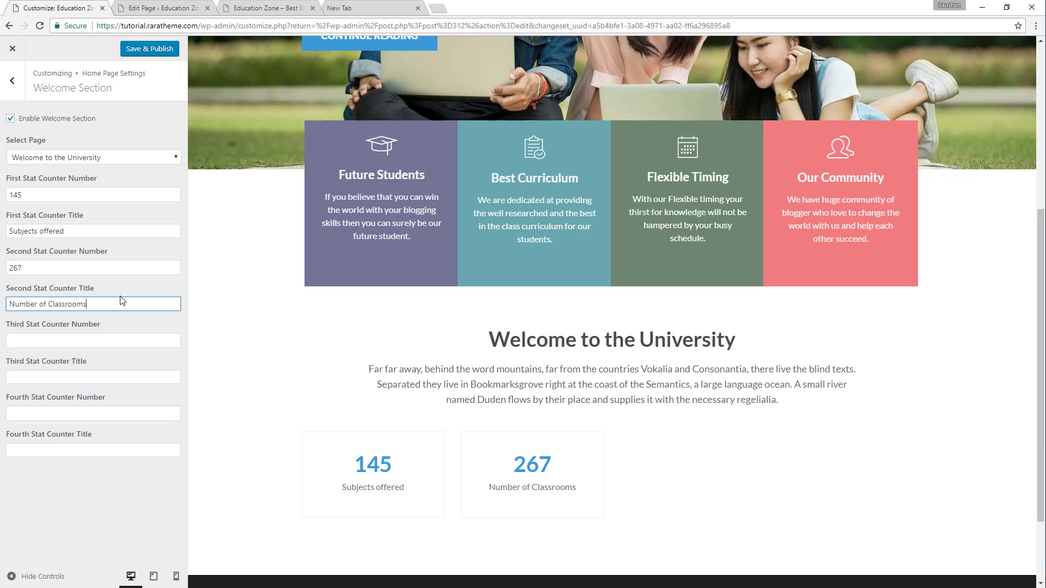
Copy the demo's third counter into the third stat counter, with number 169 and title "Distinguised Professors".
left_click(278, 8)
left_click(597, 335)
double_click(597, 336)
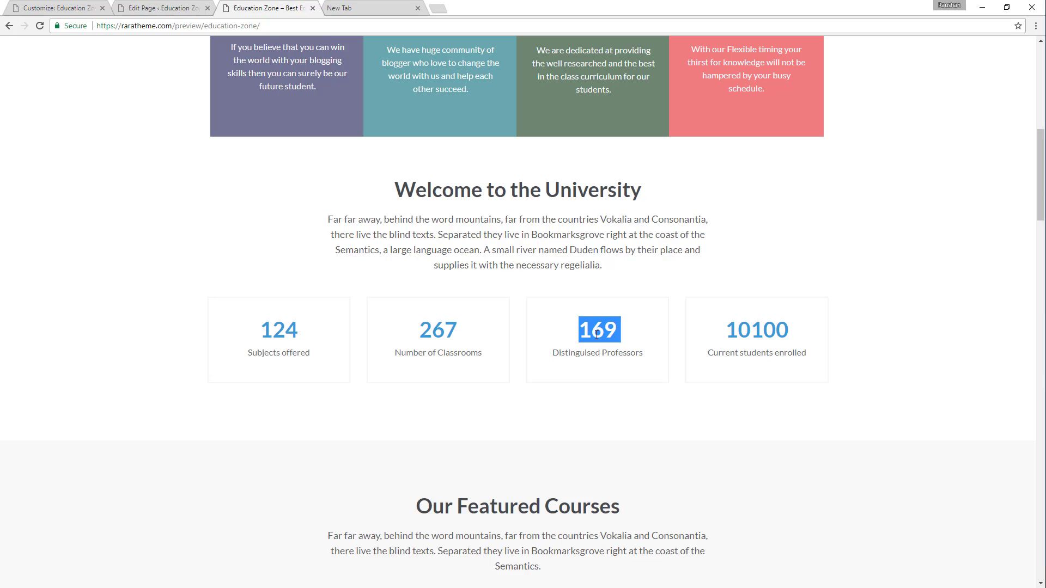
left_click(30, 7)
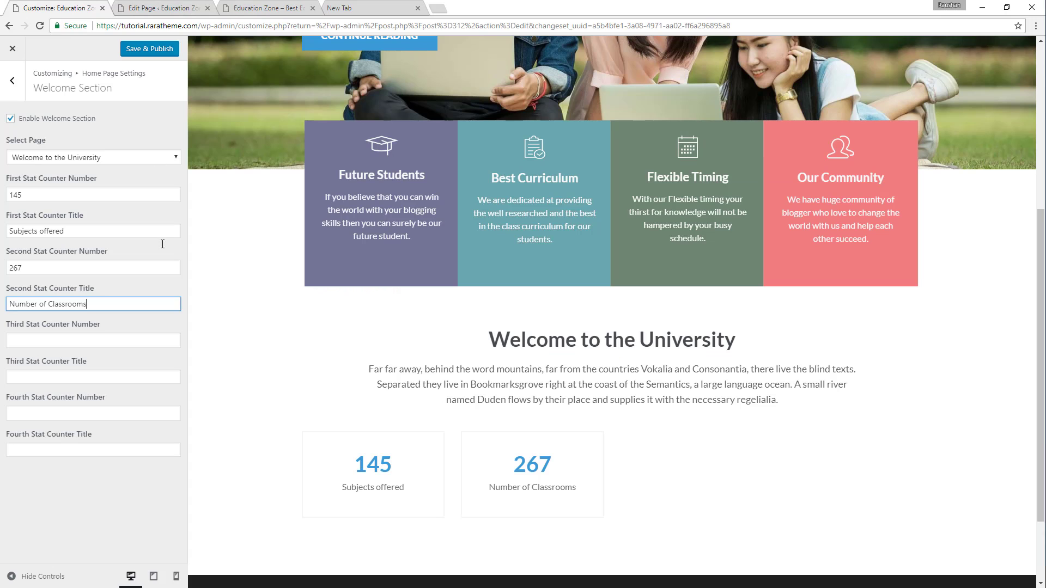
left_click(75, 342)
left_click(245, 5)
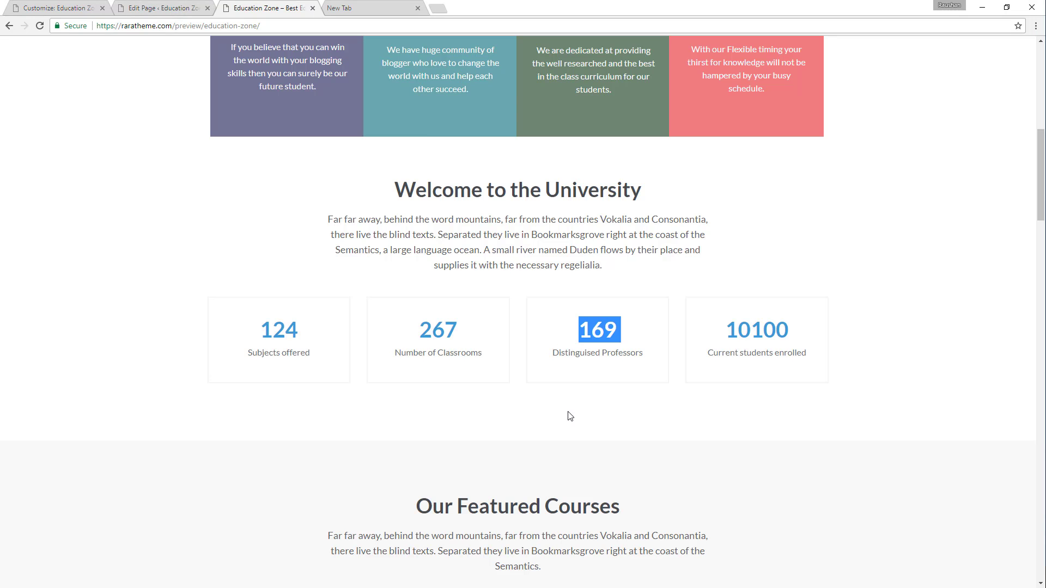
triple_click(590, 357)
key("ctrl+c")
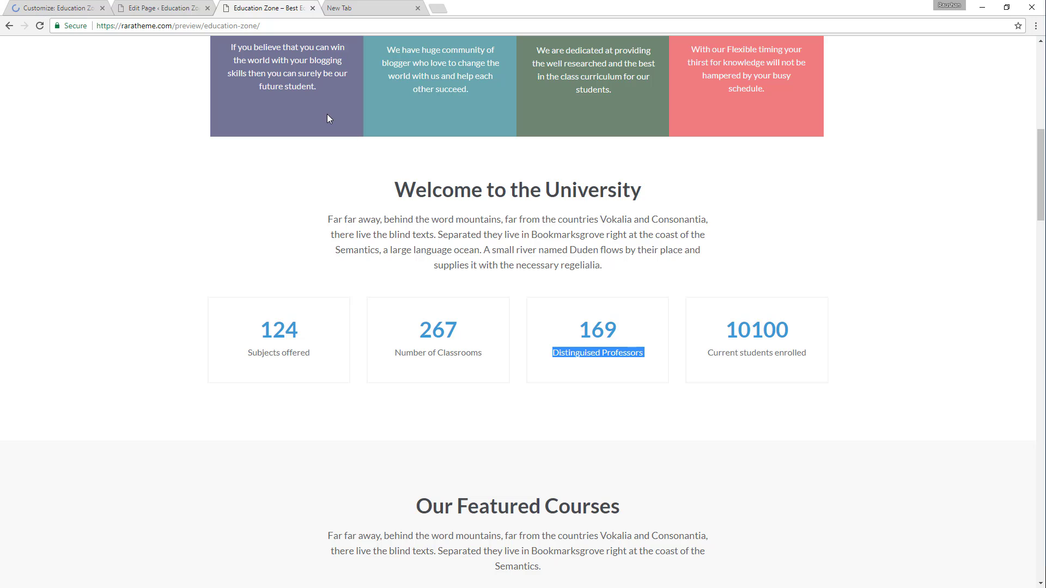
left_click(81, 7)
key("Tab")
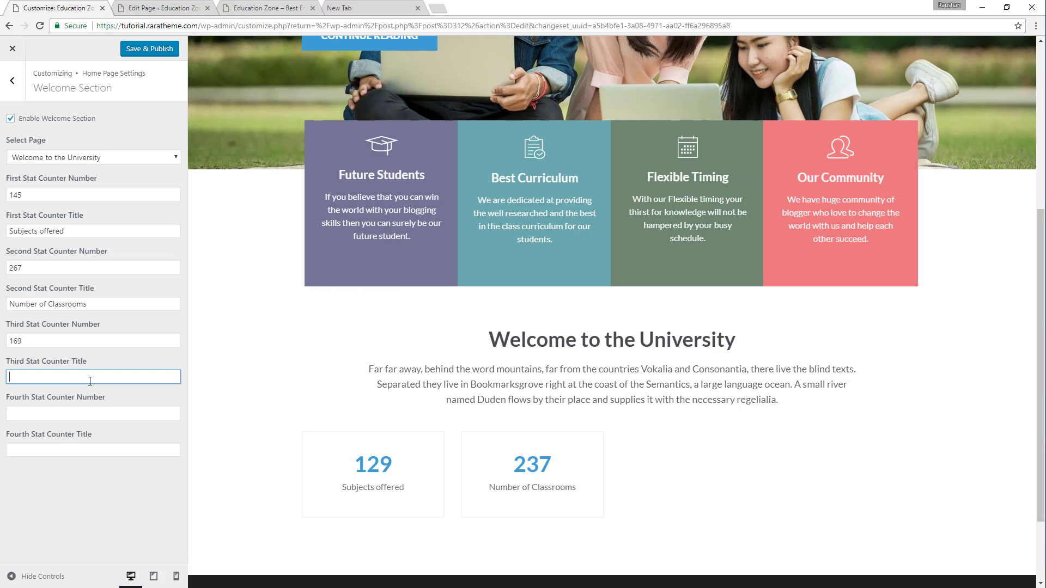
key("ctrl+v")
Copy the demo's fourth counter into the fourth stat counter, with number 10100 and title "Current students enrolled", and publish the changes.
left_click(279, 6)
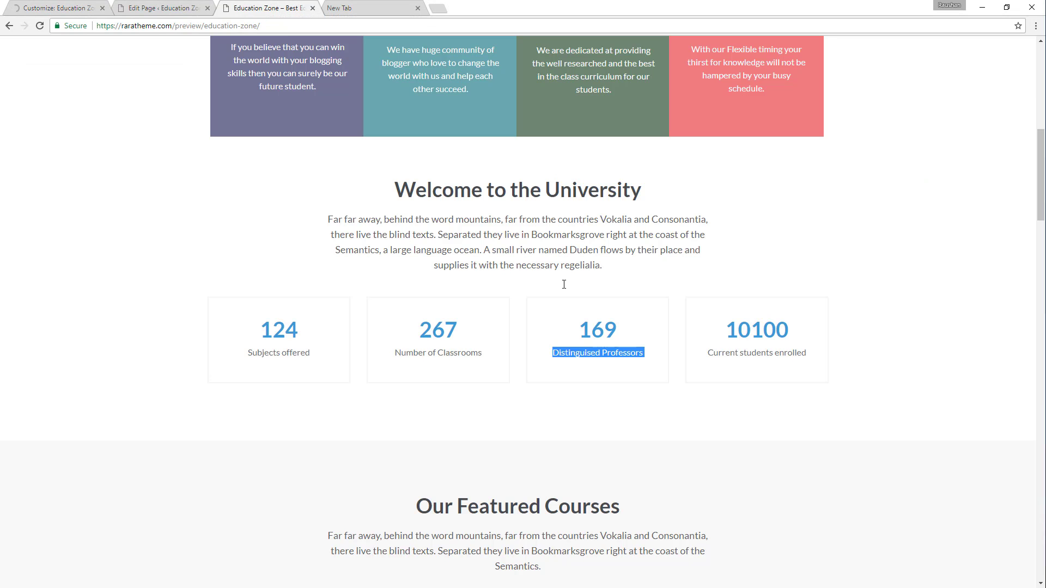
double_click(767, 329)
key("ctrl+c")
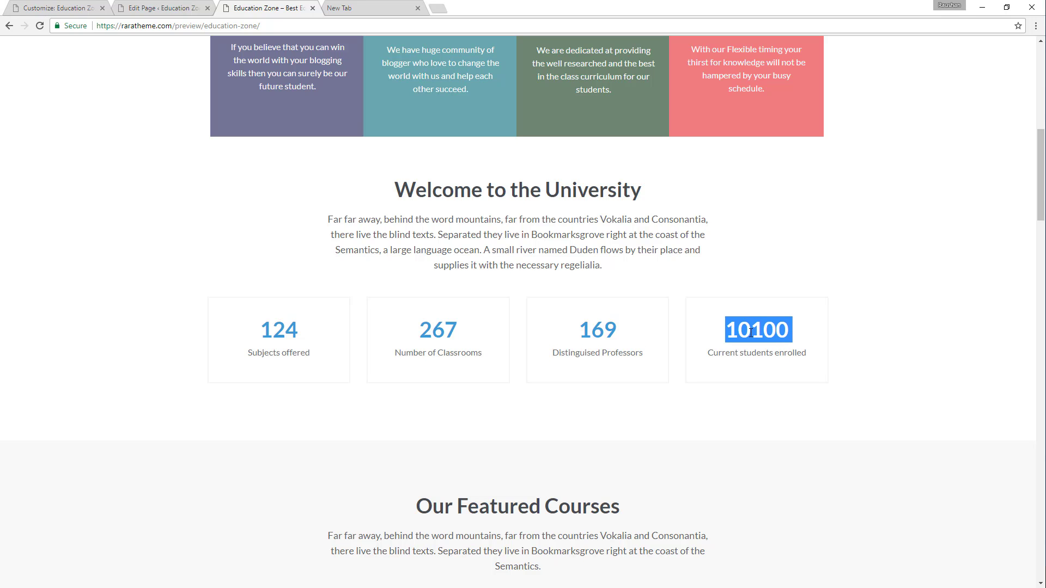
left_click(84, 7)
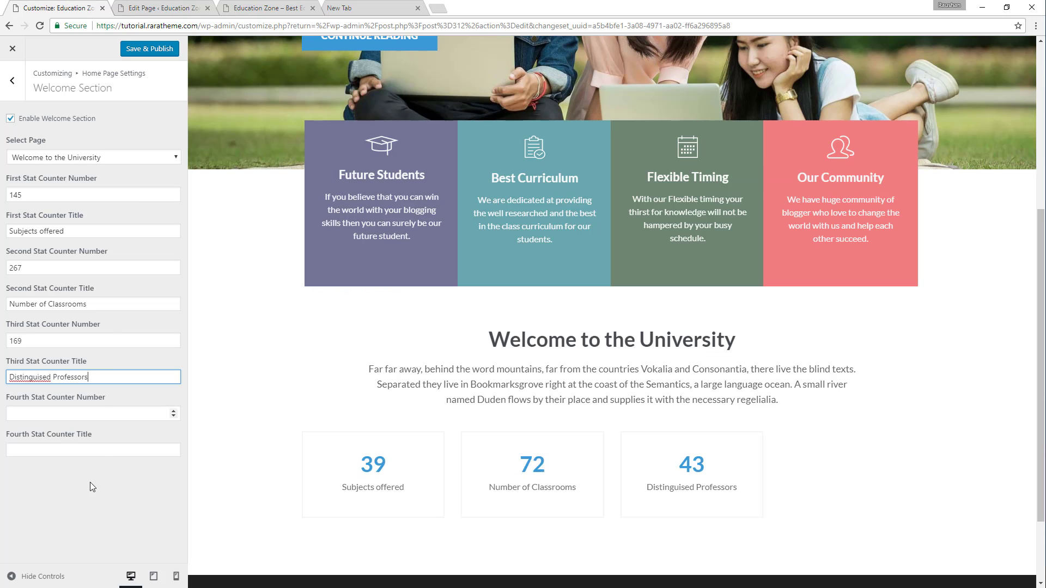
left_click(52, 414)
key("ctrl+v")
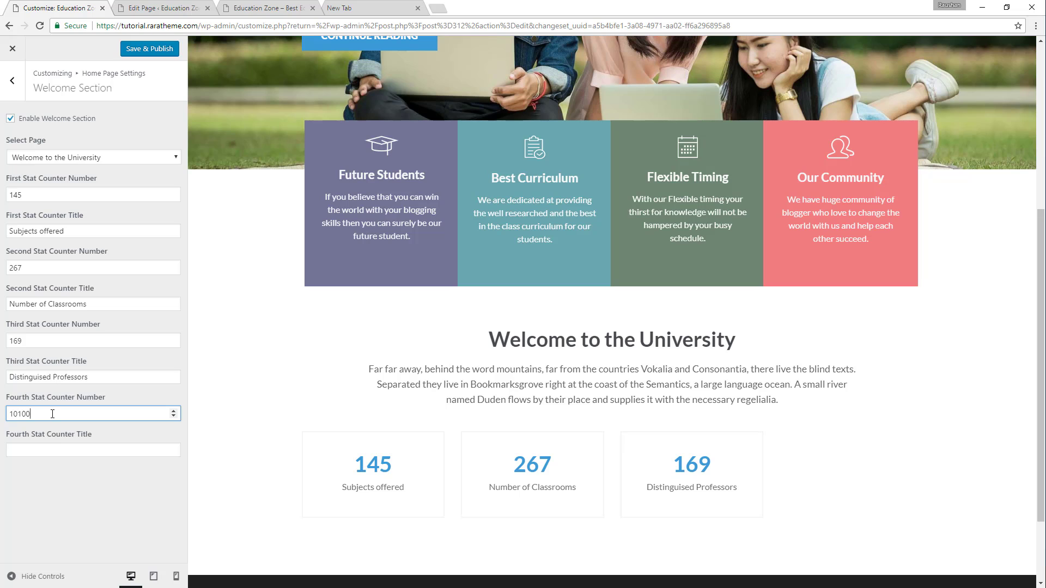
left_click(297, 8)
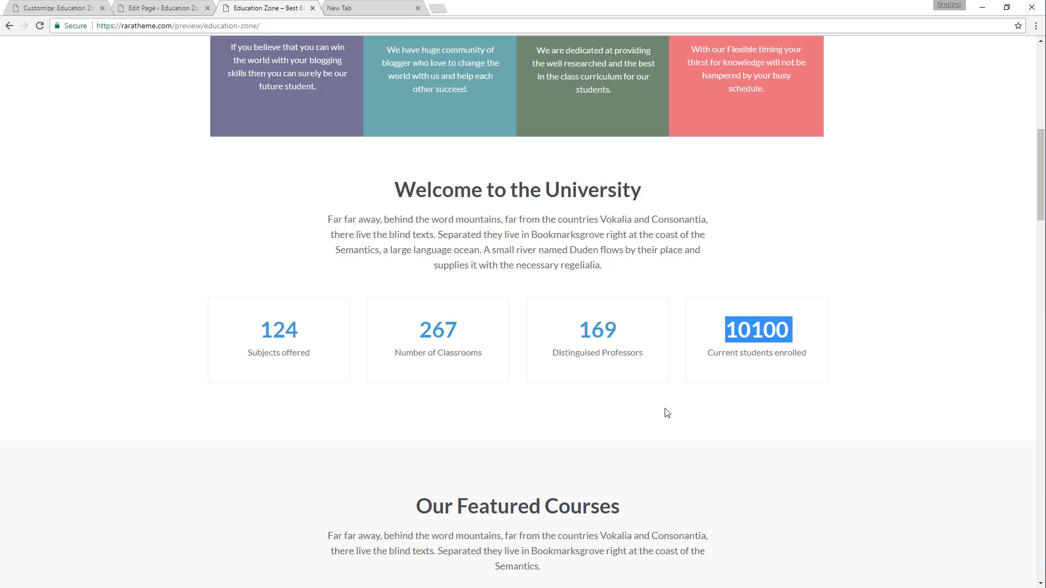
triple_click(751, 351)
key("ctrl+c")
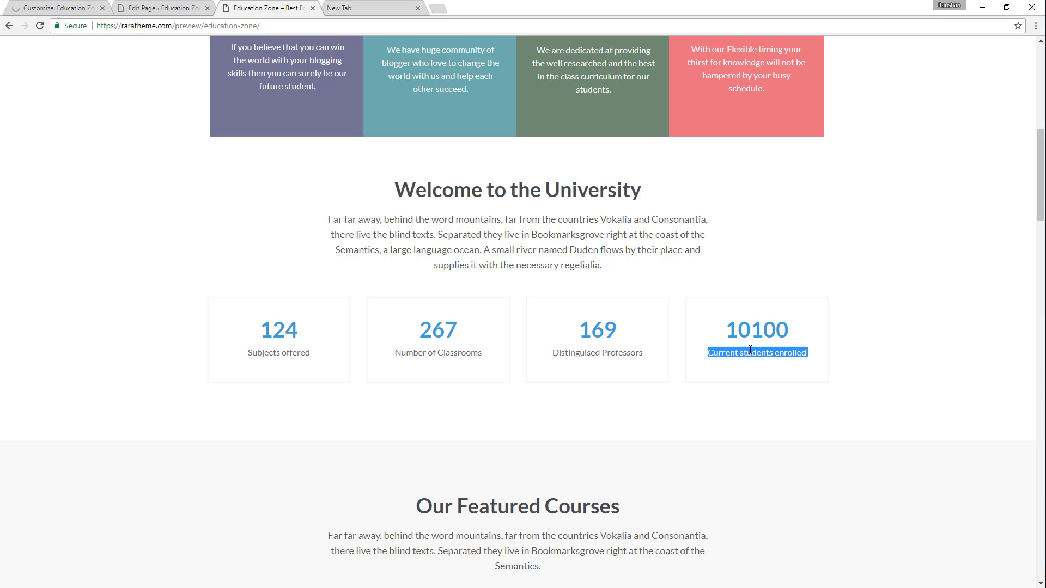
left_click(84, 7)
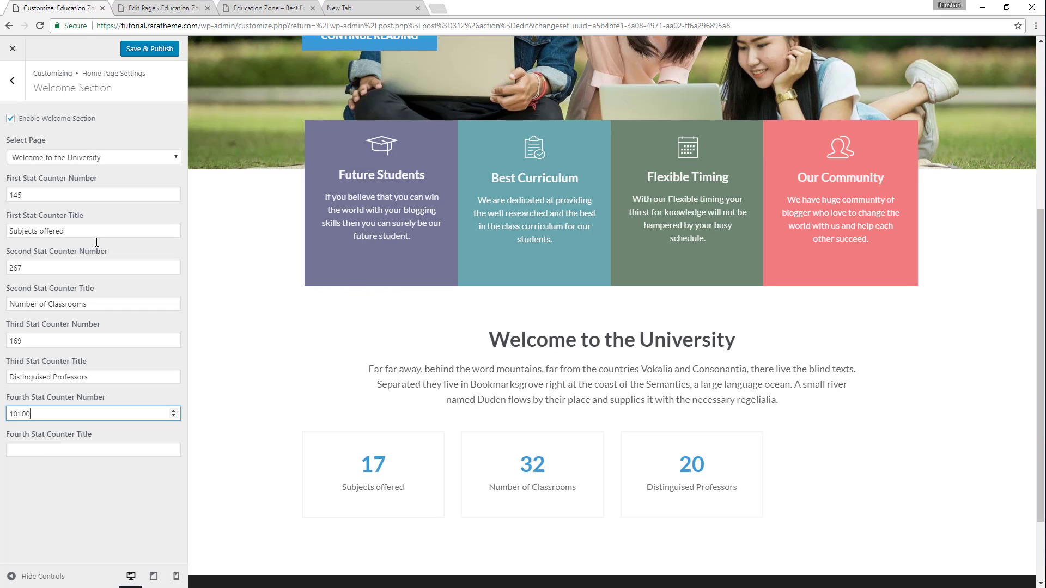
left_click(59, 450)
key("ctrl+v")
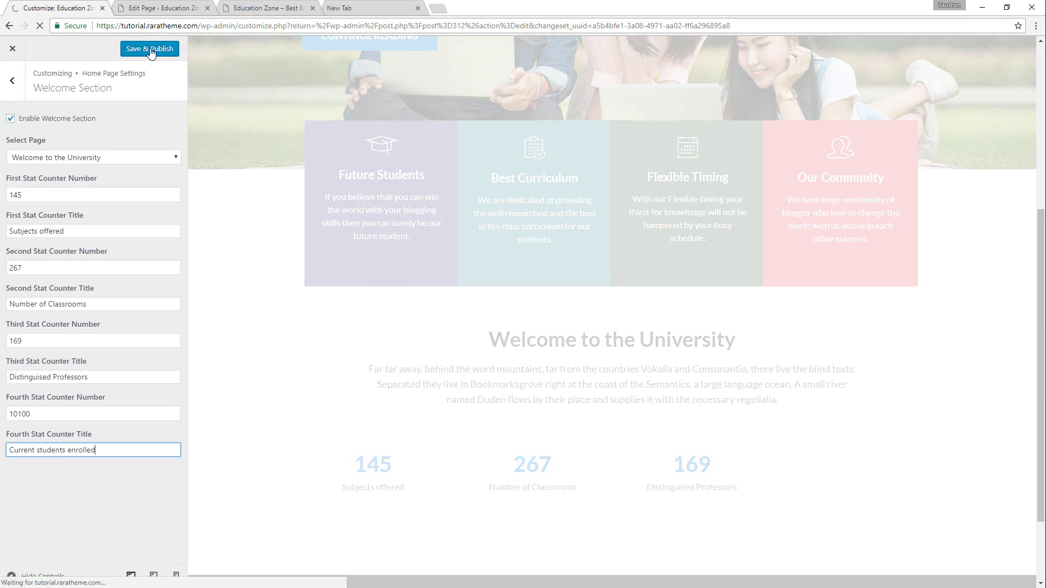
left_click(150, 48)
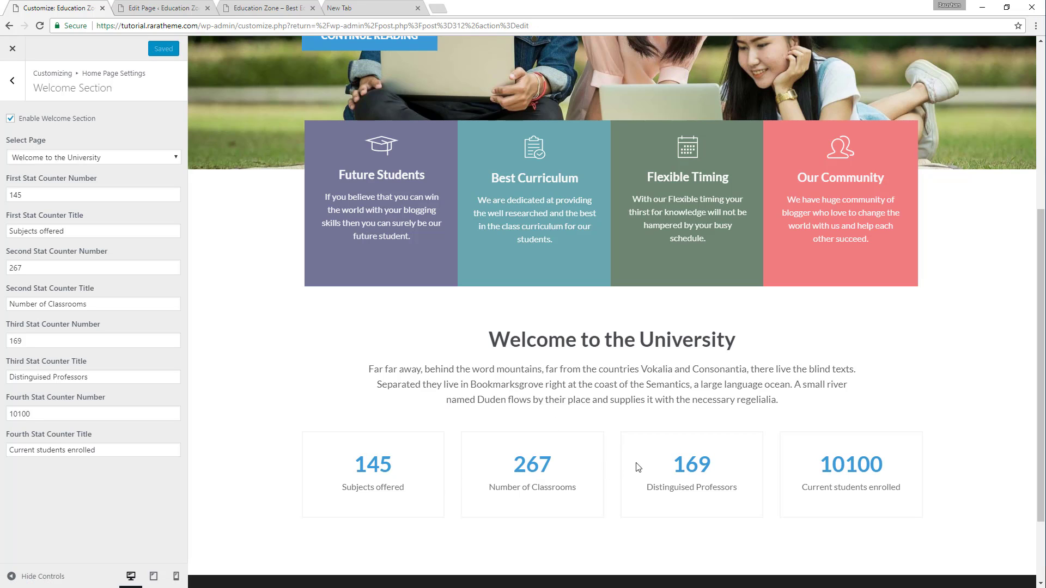
Check the demo's featured courses area, and enable the Featured Courses Section in the Customizer's Home Page Settings.
left_click(286, 7)
scroll(621, 380, "down", 4)
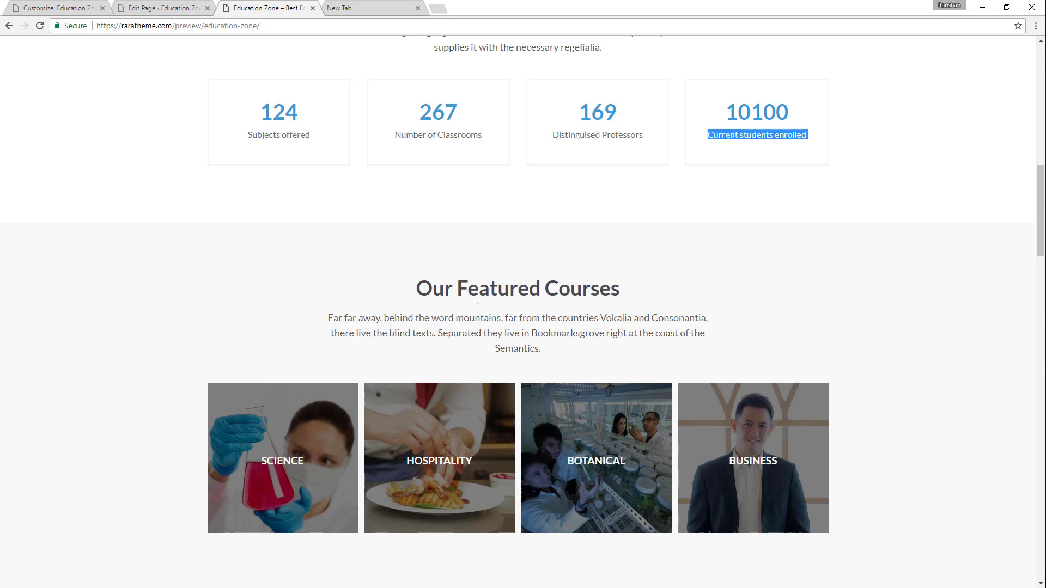
left_click(182, 7)
left_click(68, 7)
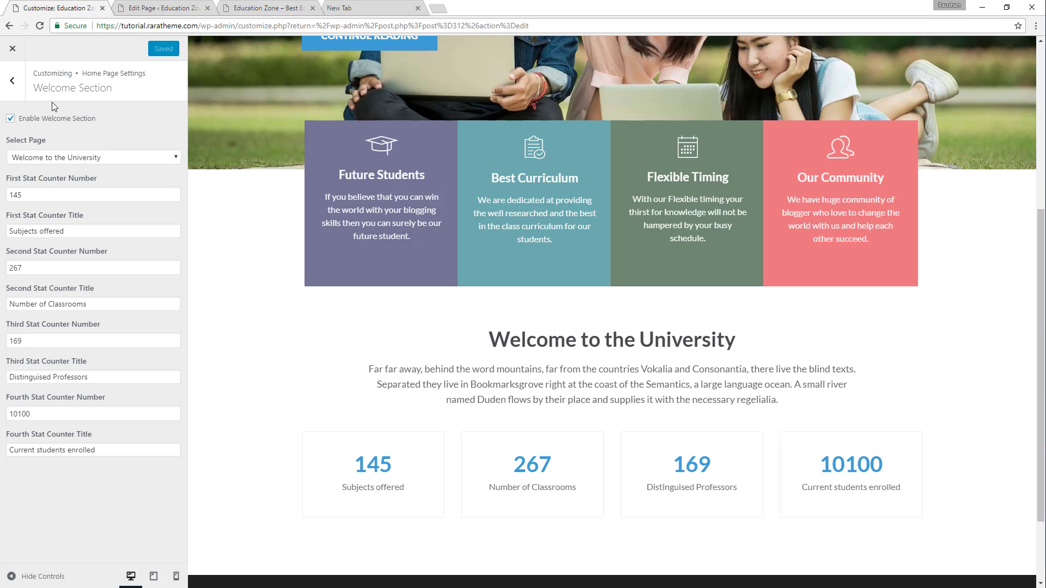
left_click(21, 89)
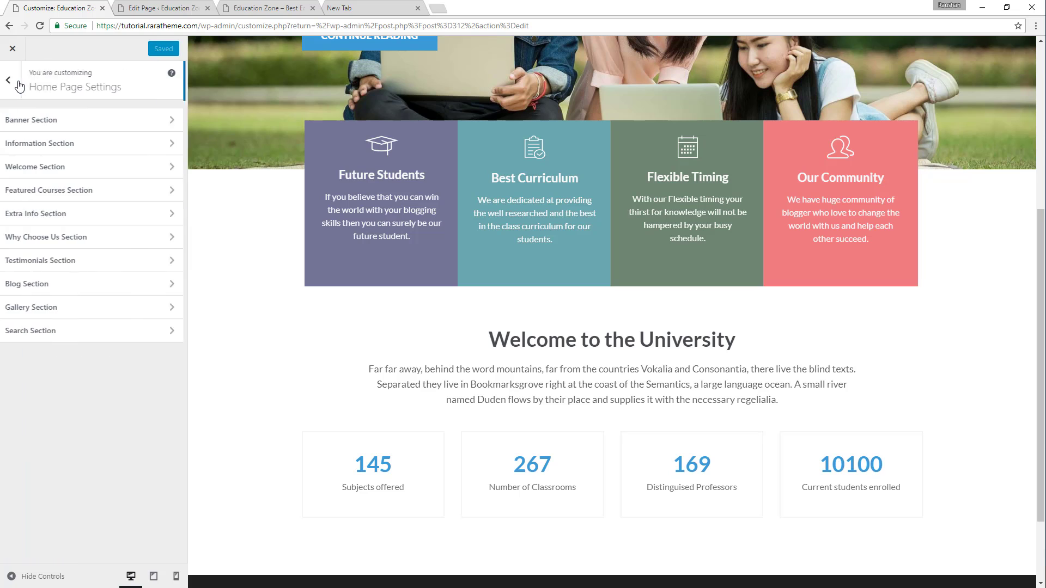
left_click(68, 194)
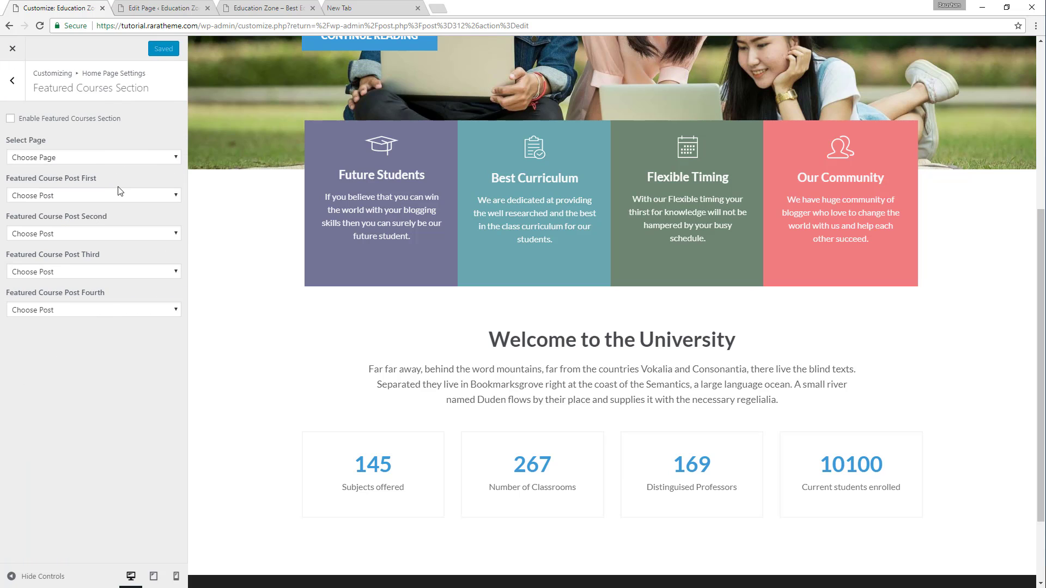
left_click(39, 120)
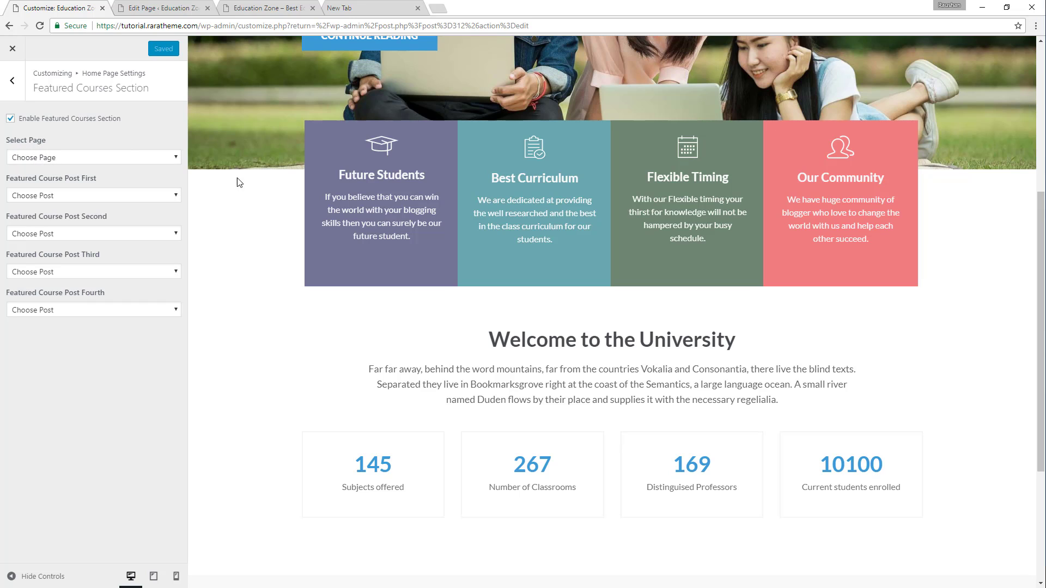
scroll(531, 163, "down", 4)
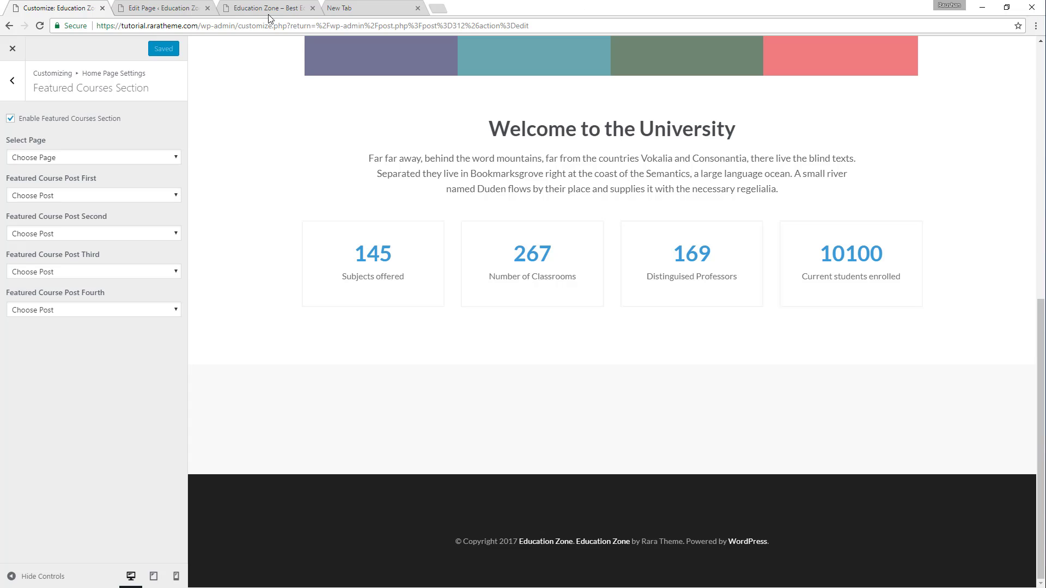
Start a new WordPress page titled "Our Featured Courses", using the heading copied from the demo's featured courses area.
left_click(268, 9)
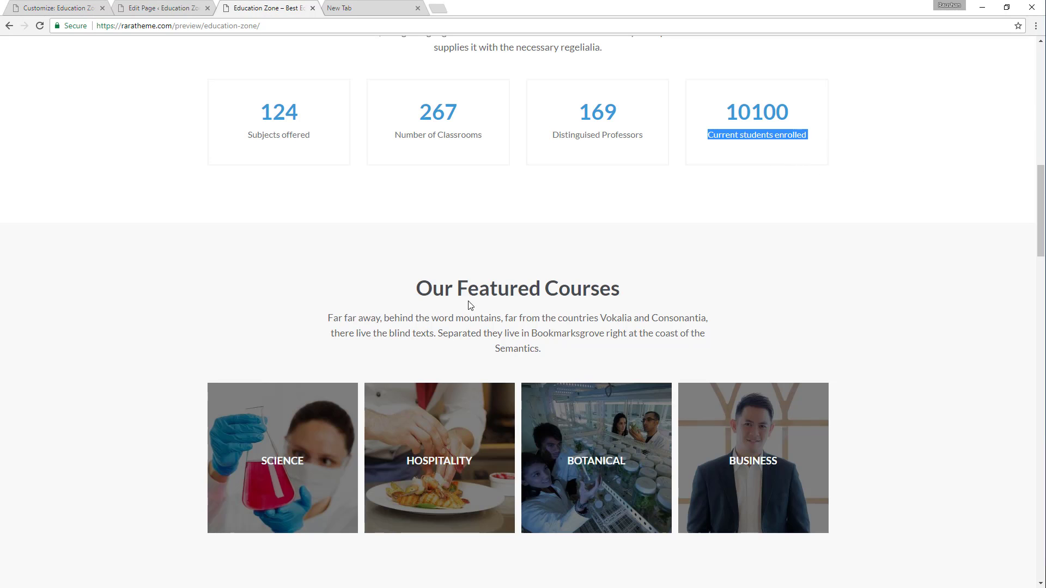
left_click(186, 5)
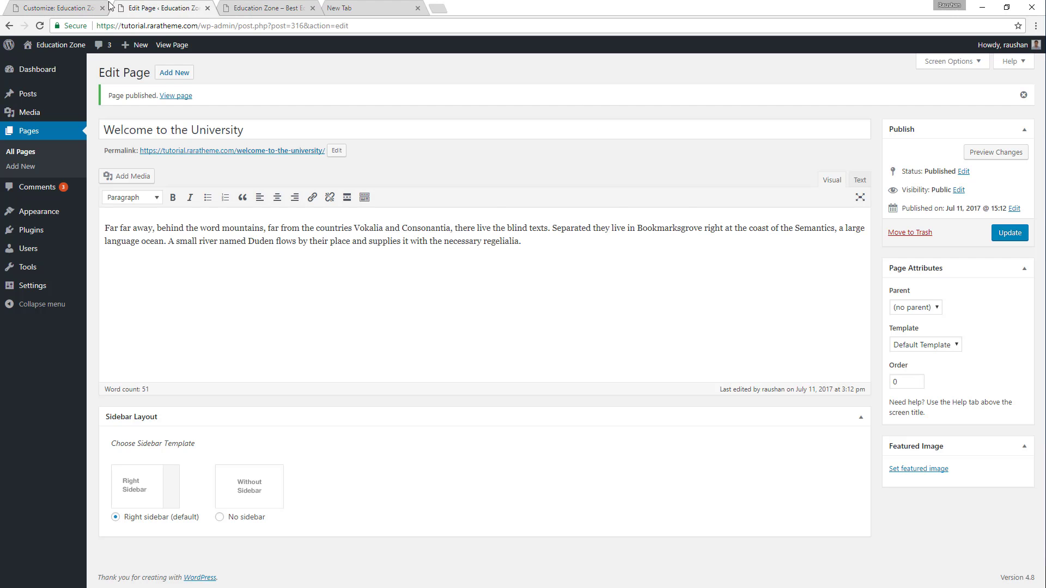
left_click(52, 6)
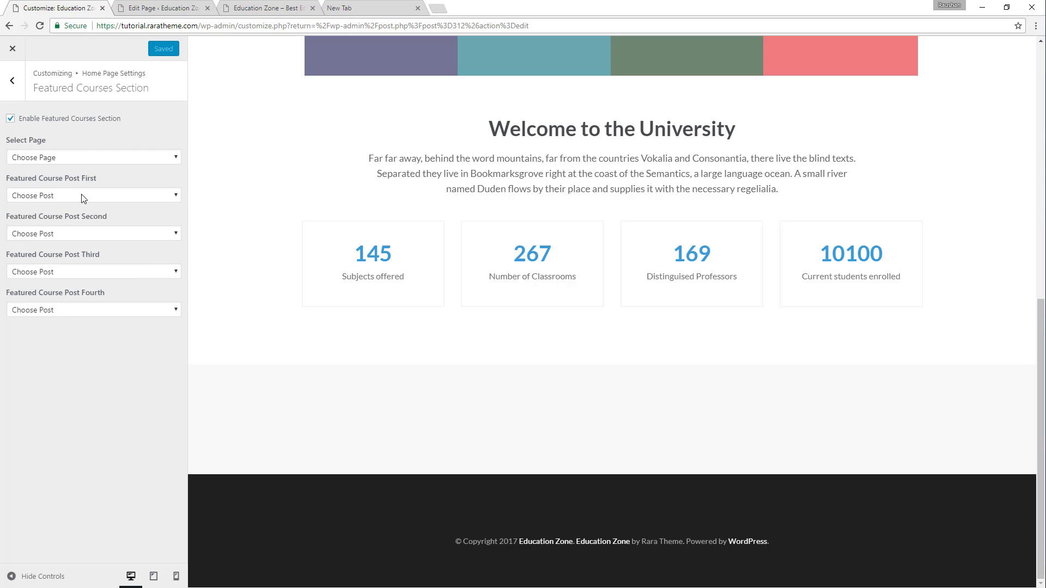
left_click(151, 6)
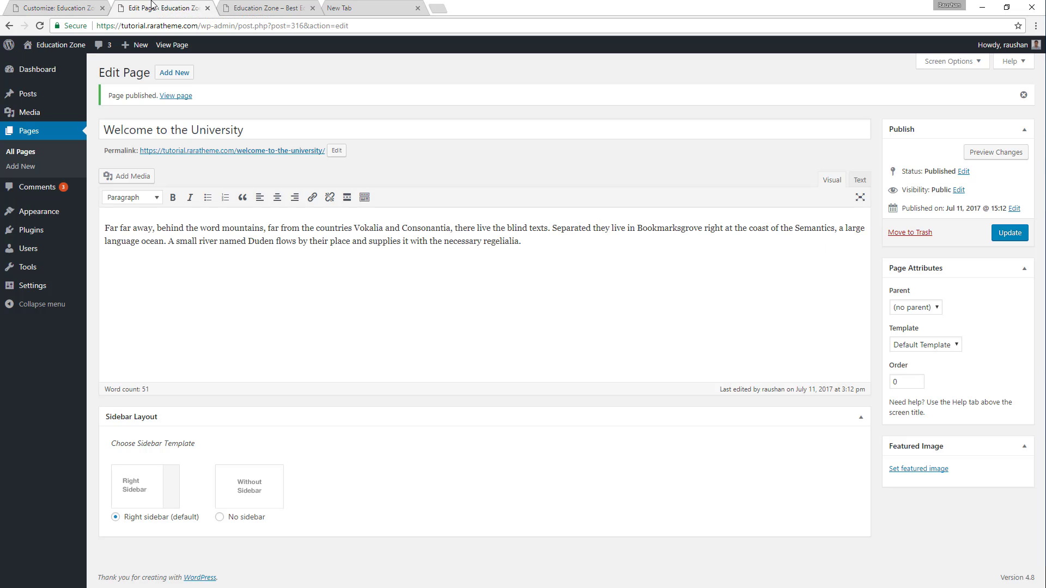
left_click(21, 165)
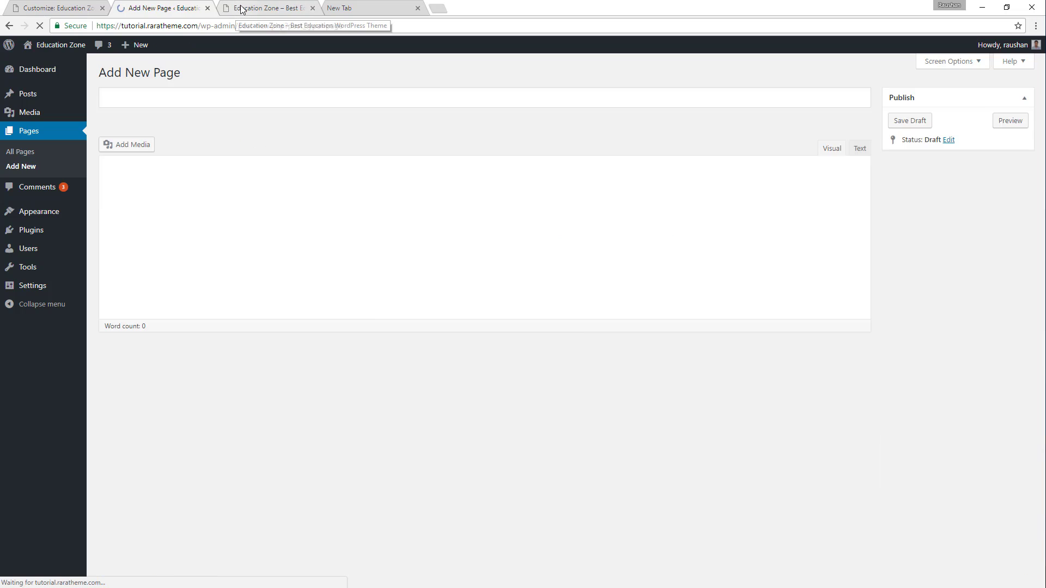
left_click(235, 7)
triple_click(446, 293)
key("ctrl+c")
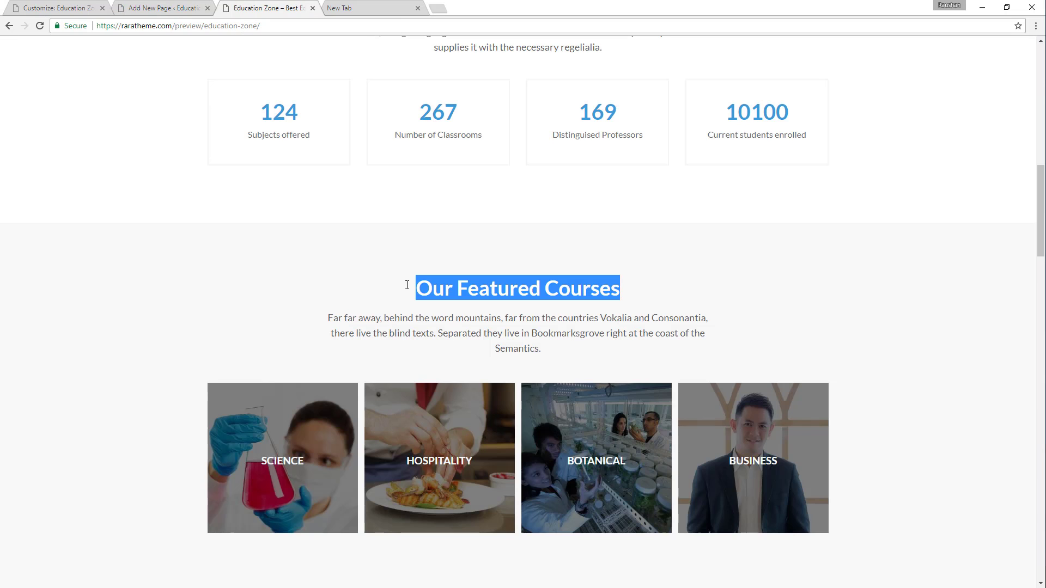
left_click(78, 5)
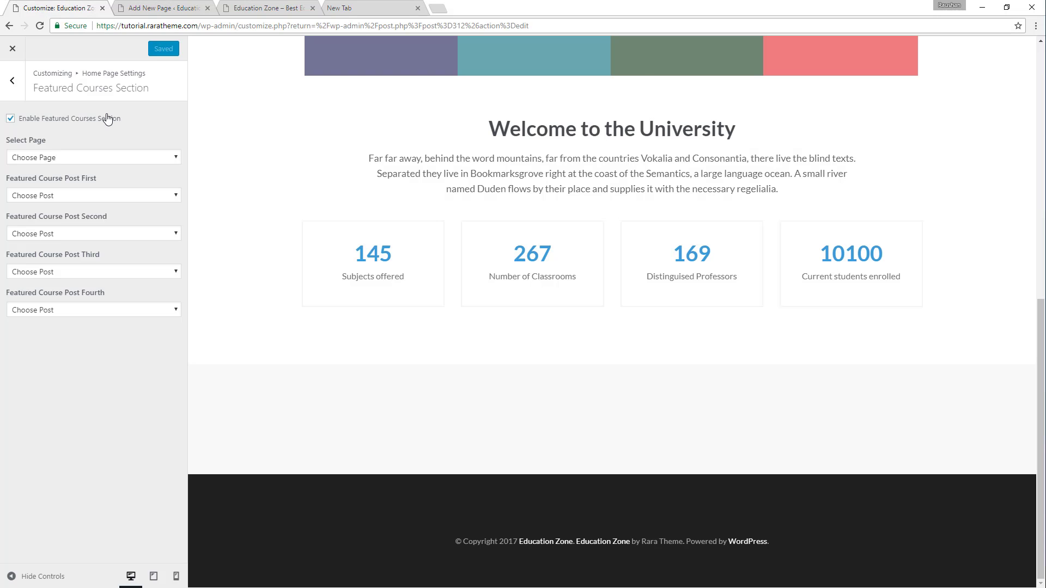
left_click(166, 6)
key("ctrl+v")
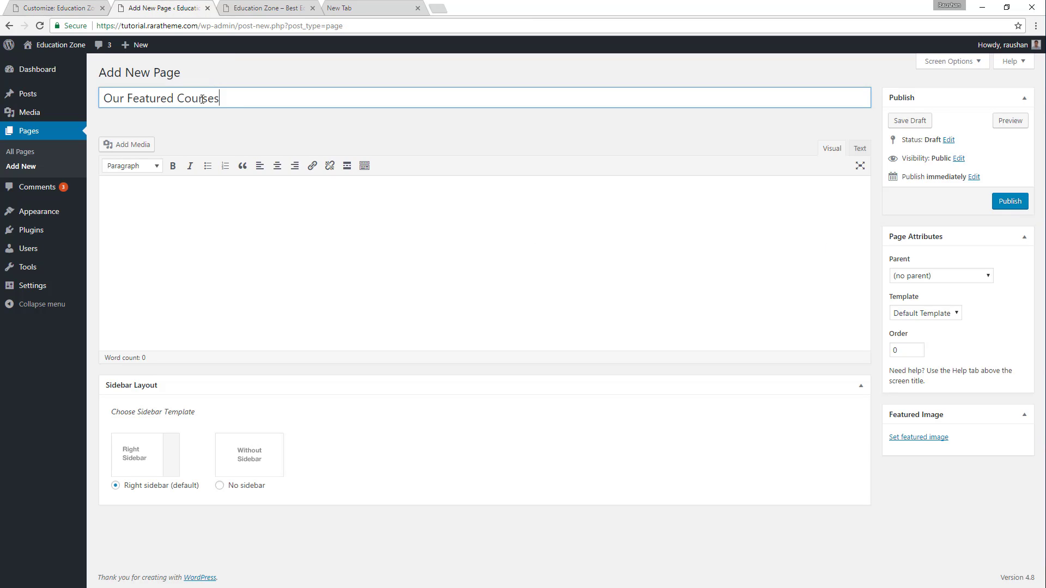
Fill the new page's body with the demo's introductory paragraph below the "Our Featured Courses" heading and publish the page.
left_click(252, 6)
triple_click(446, 320)
key("ctrl+c")
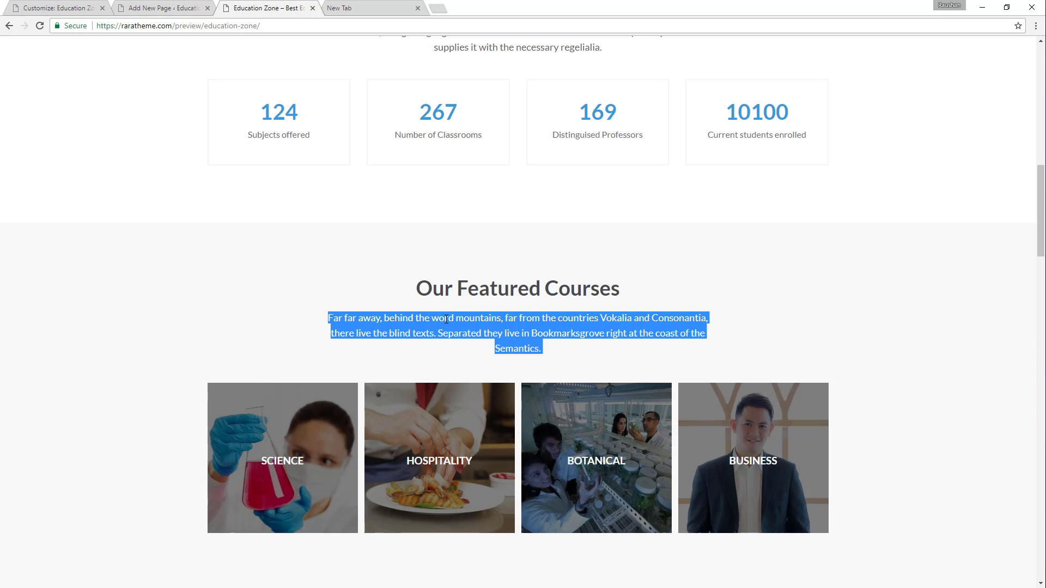
left_click(192, 6)
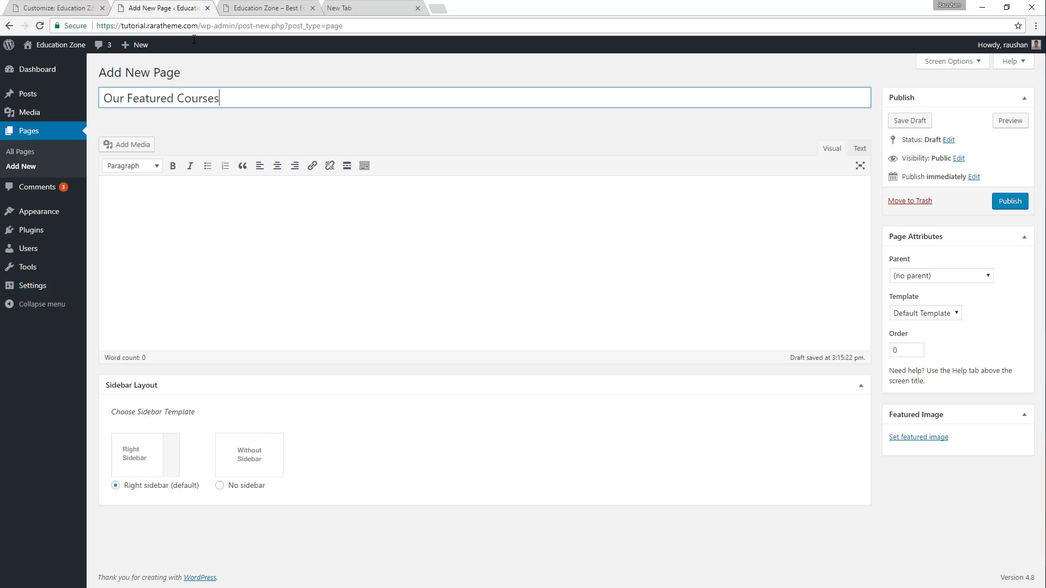
left_click(191, 197)
key("ctrl+v")
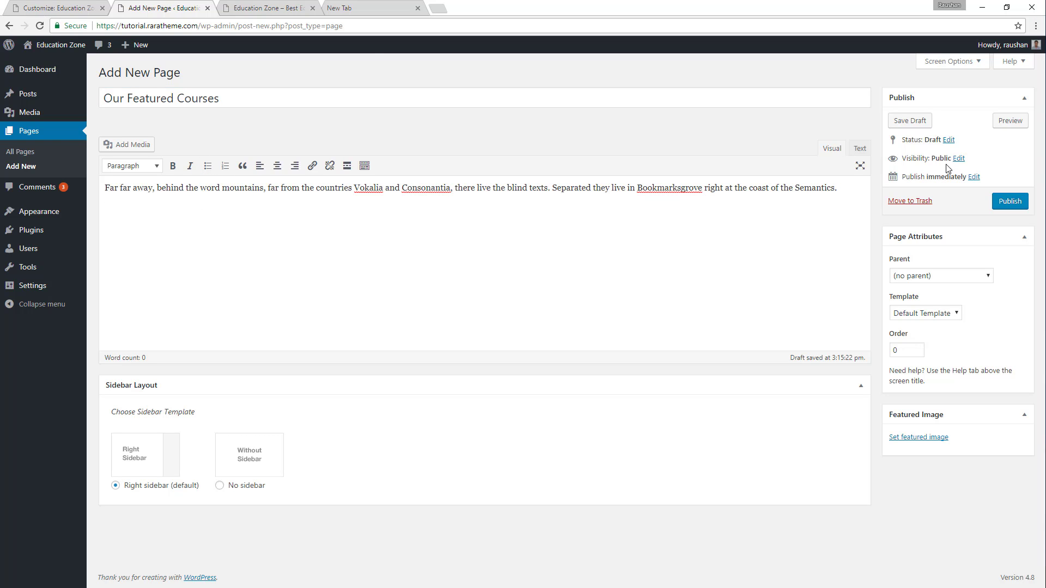
left_click(274, 7)
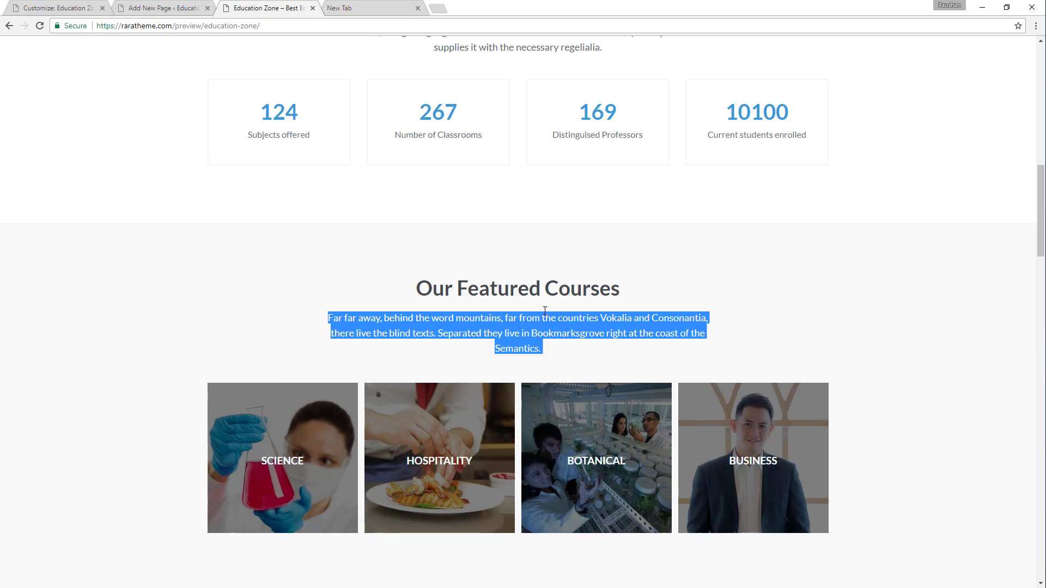
left_click_drag(413, 288, 581, 360)
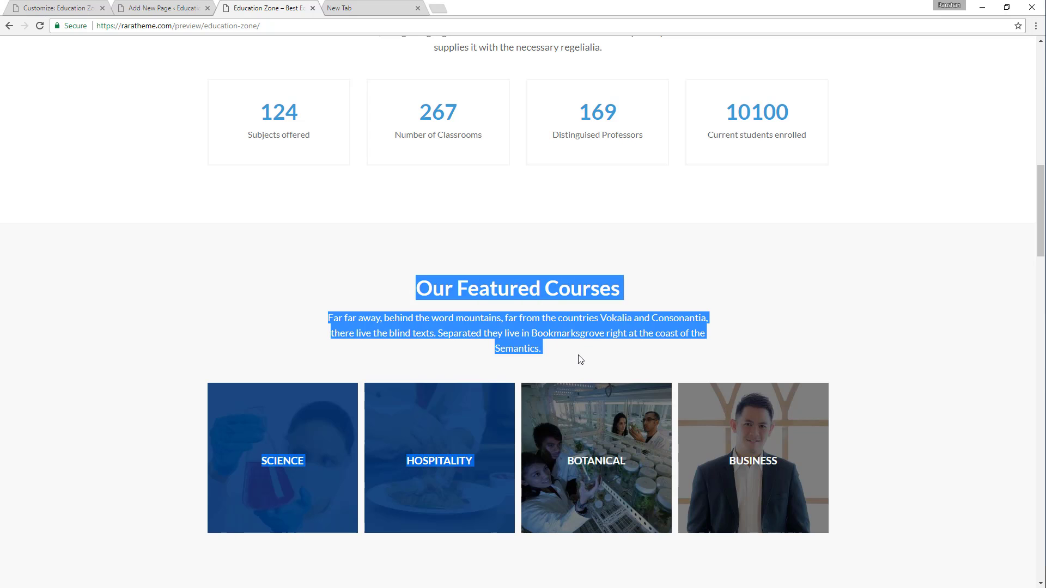
left_click(406, 190)
left_click(192, 5)
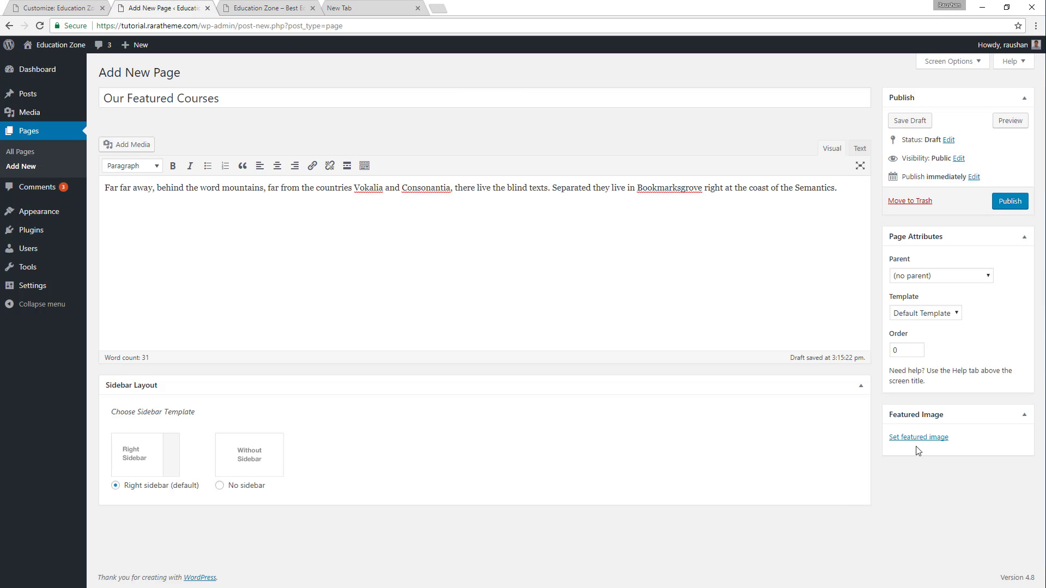
left_click(1014, 204)
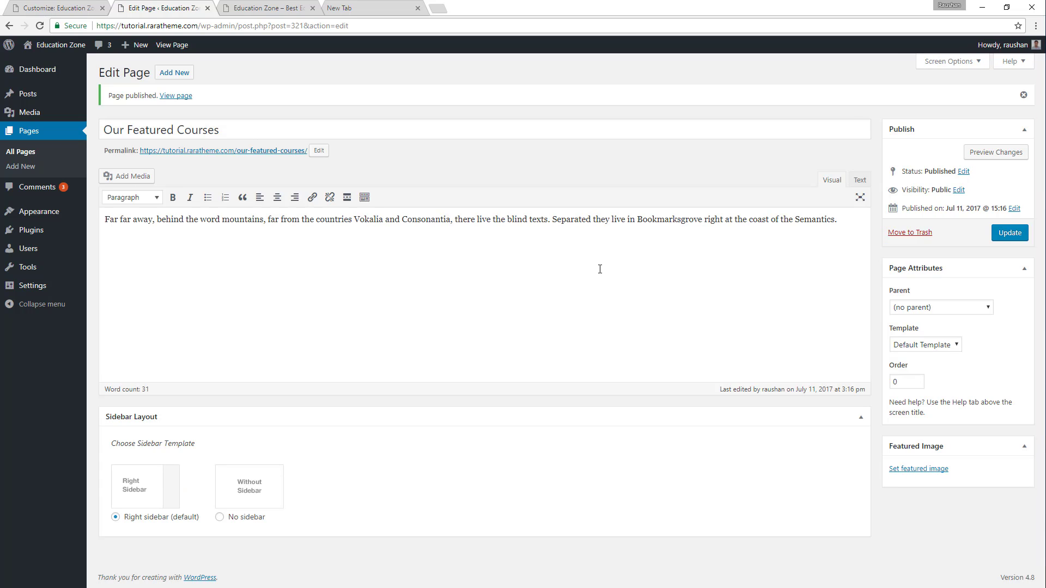
Compare the Featured Courses Section's page and post selectors with the demo's four featured course boxes.
left_click(103, 3)
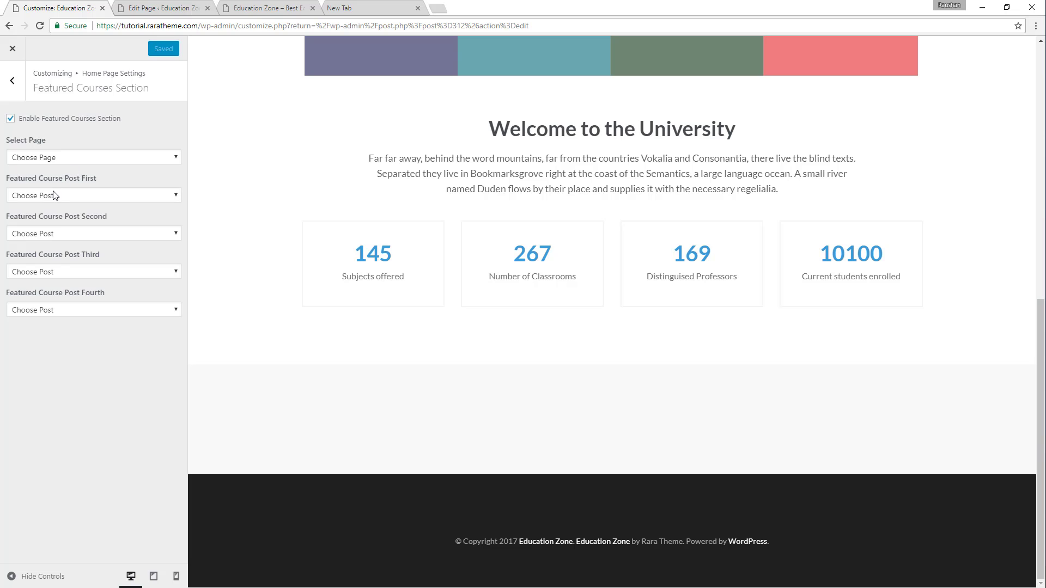
left_click(232, 7)
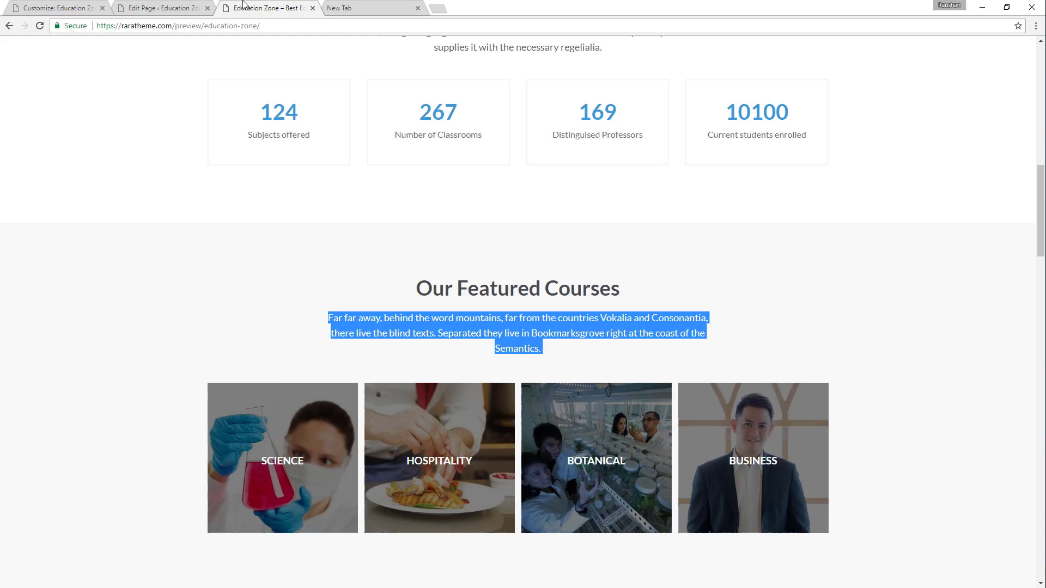
left_click(243, 277)
scroll(256, 278, "down", 3)
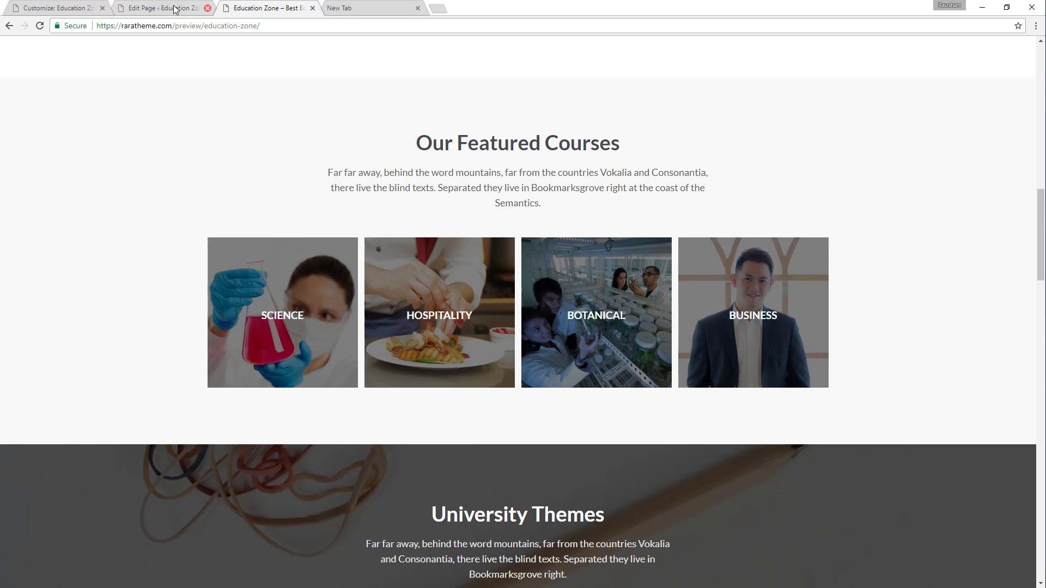
Start a new WordPress post titled "Science", after the first featured course on the demo.
left_click(148, 7)
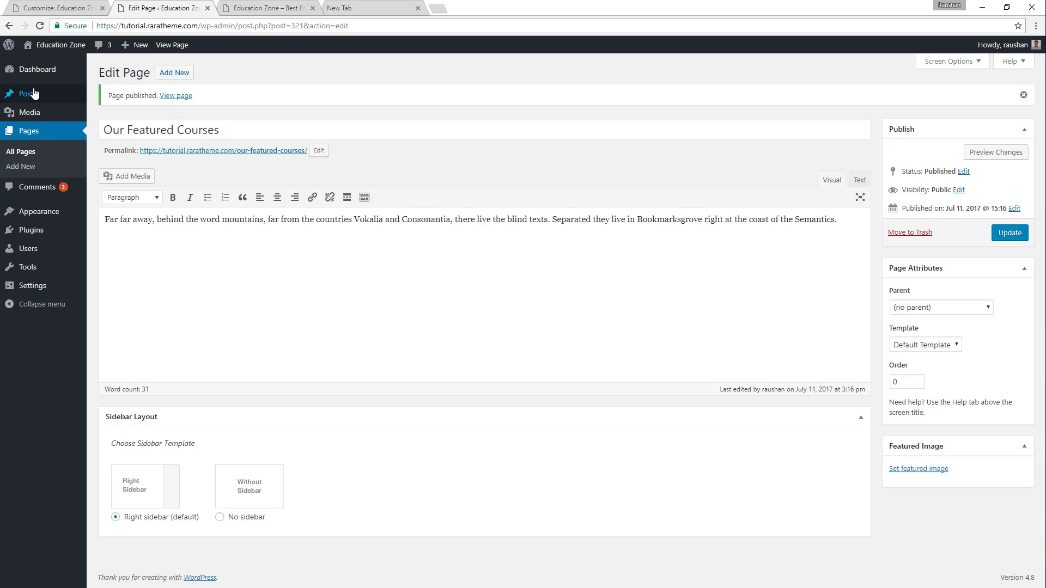
mouse_move(46, 95)
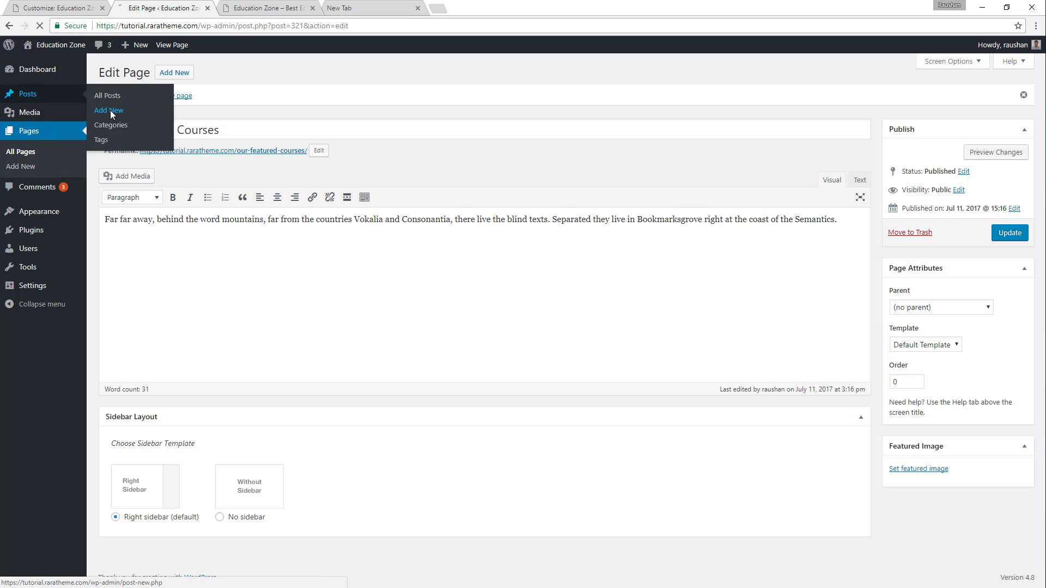
left_click(110, 110)
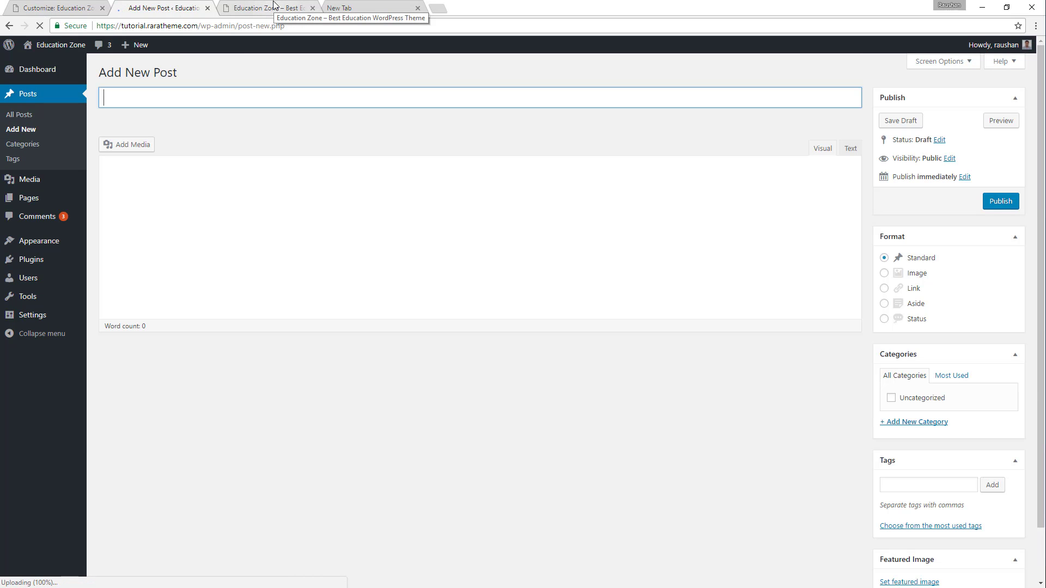
left_click(274, 6)
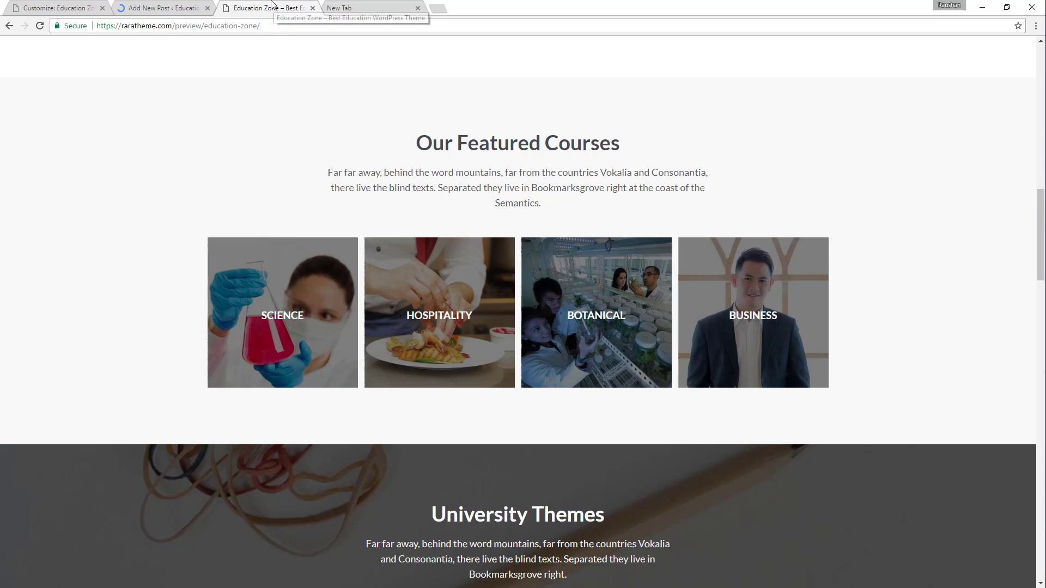
left_click(189, 6)
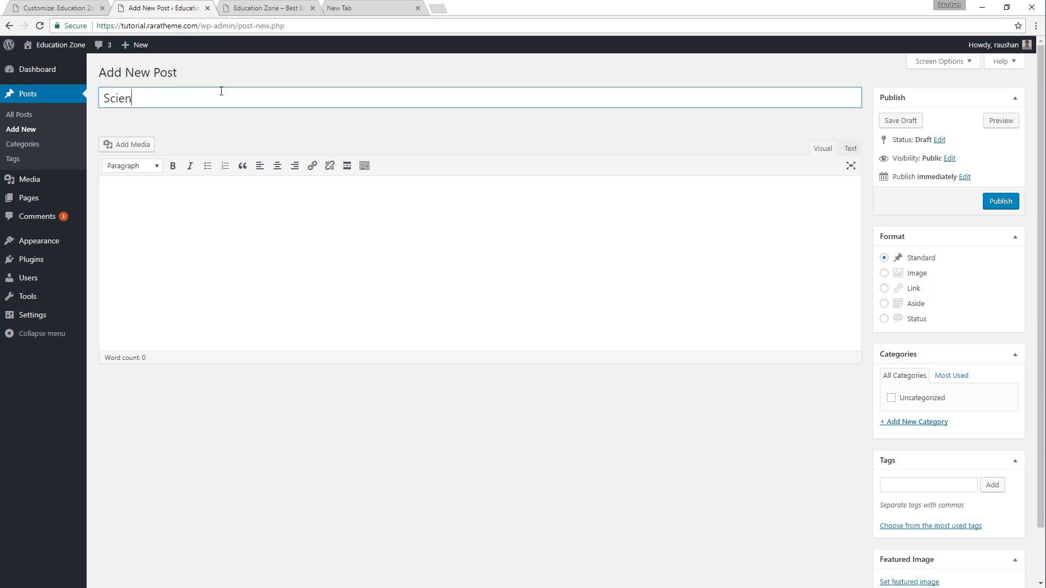
Fill the Science post's body with three copies of the demo's Science excerpt, placing the last copy in its own paragraph.
left_click(293, 6)
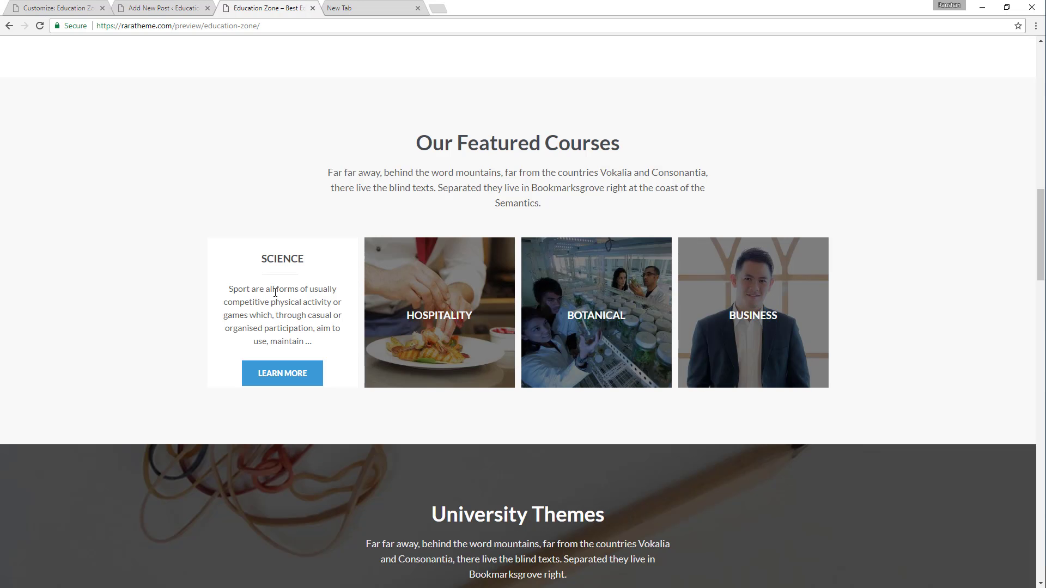
left_click_drag(228, 289, 303, 341)
key("ctrl+c")
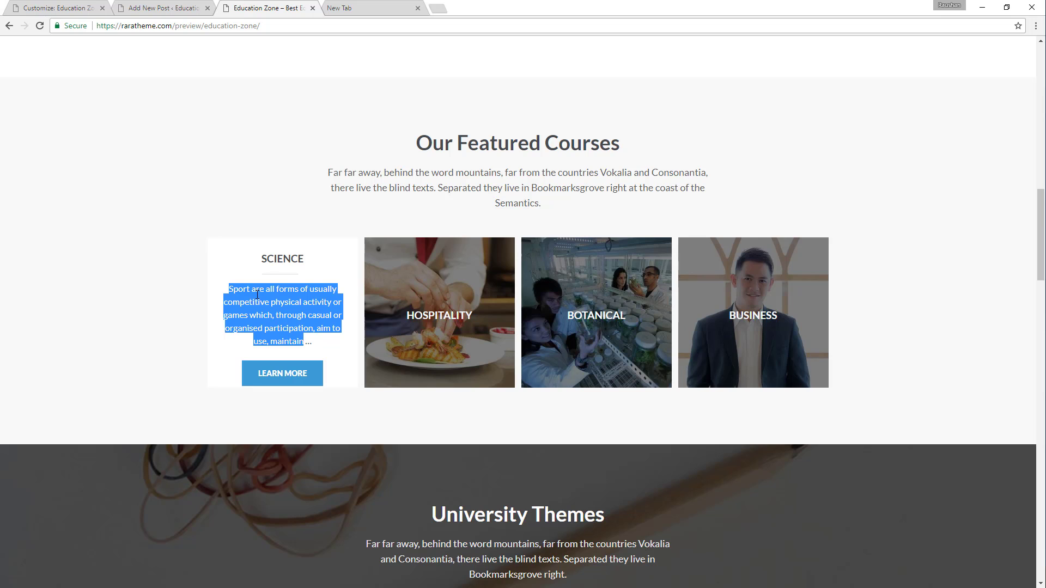
left_click(144, 8)
left_click(138, 201)
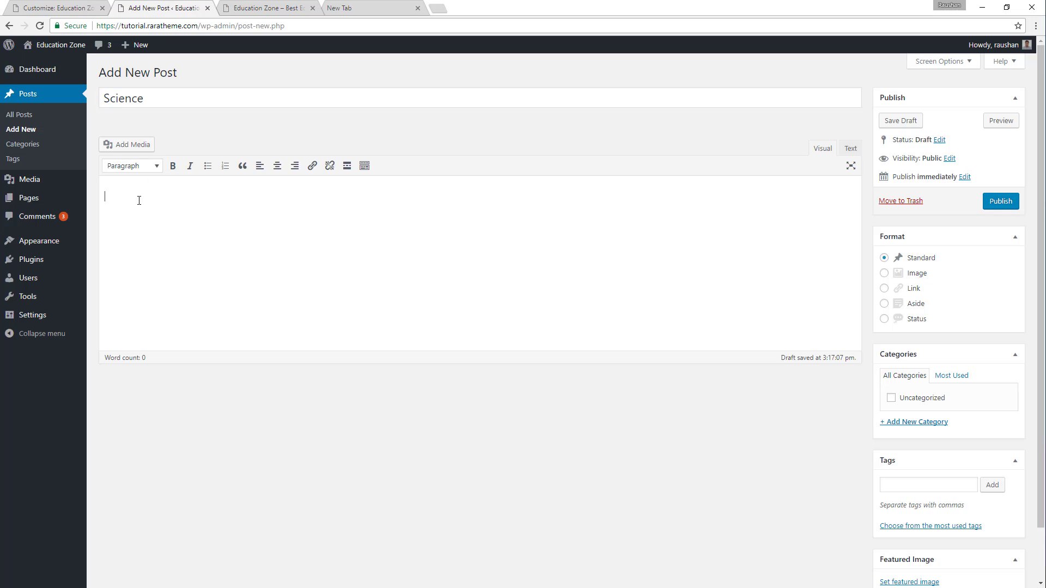
key("ctrl+v")
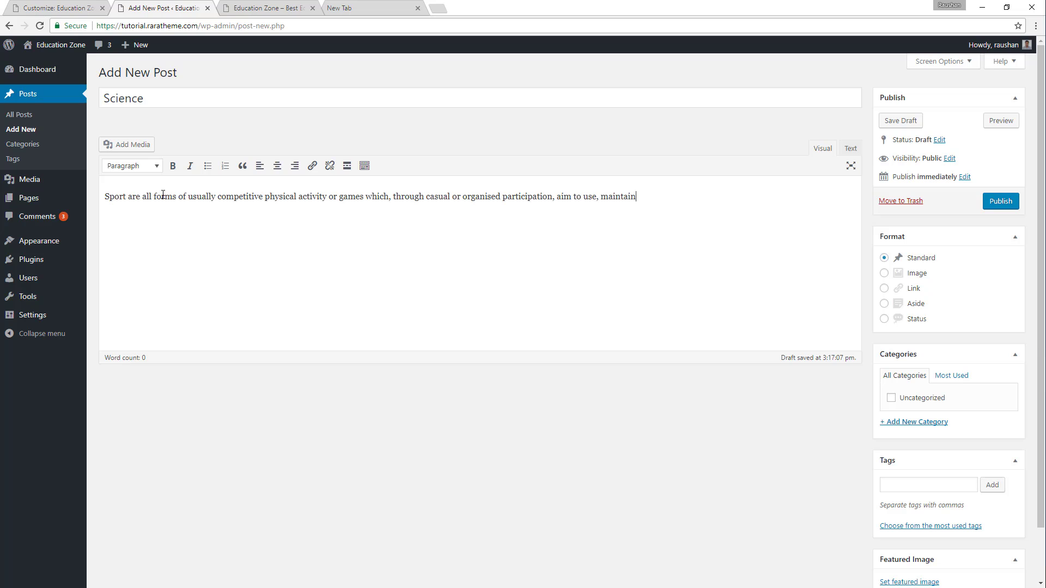
key("ctrl+v")
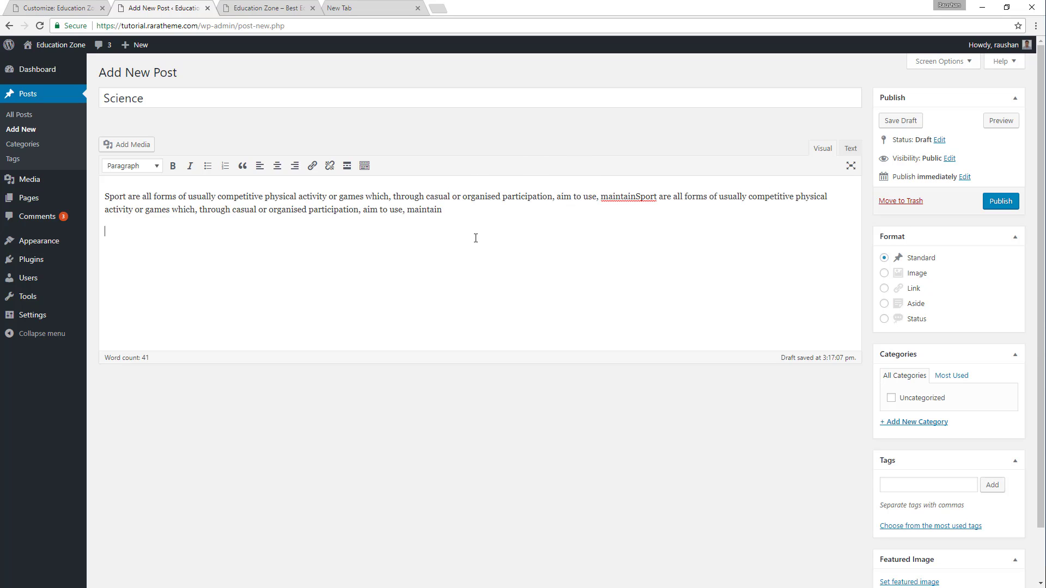
key("Return")
key("ctrl+v")
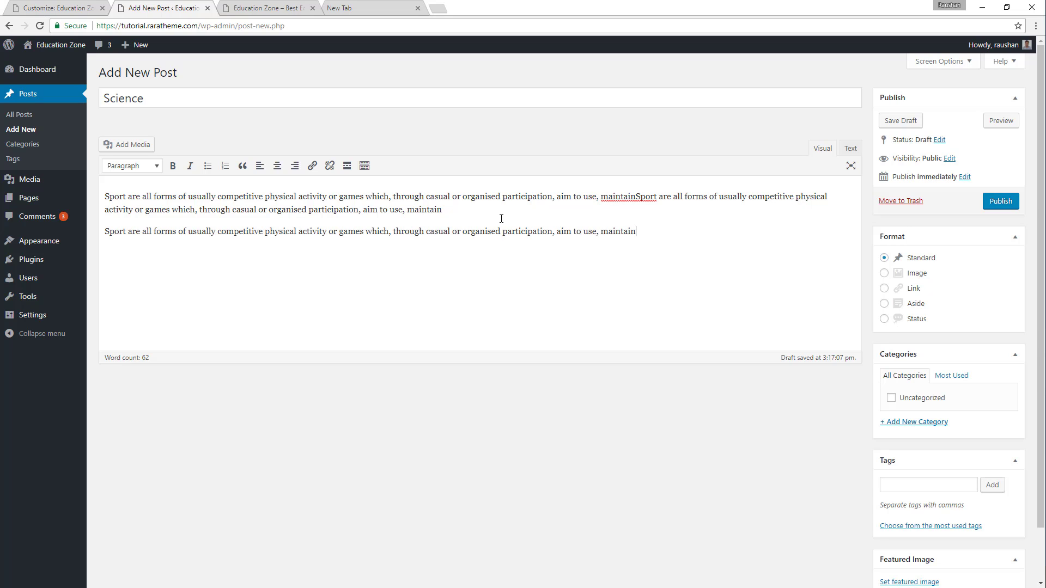
Set the media library photo of the scientist holding a red flask as the Science post's featured image and publish the post.
scroll(791, 321, "down", 1)
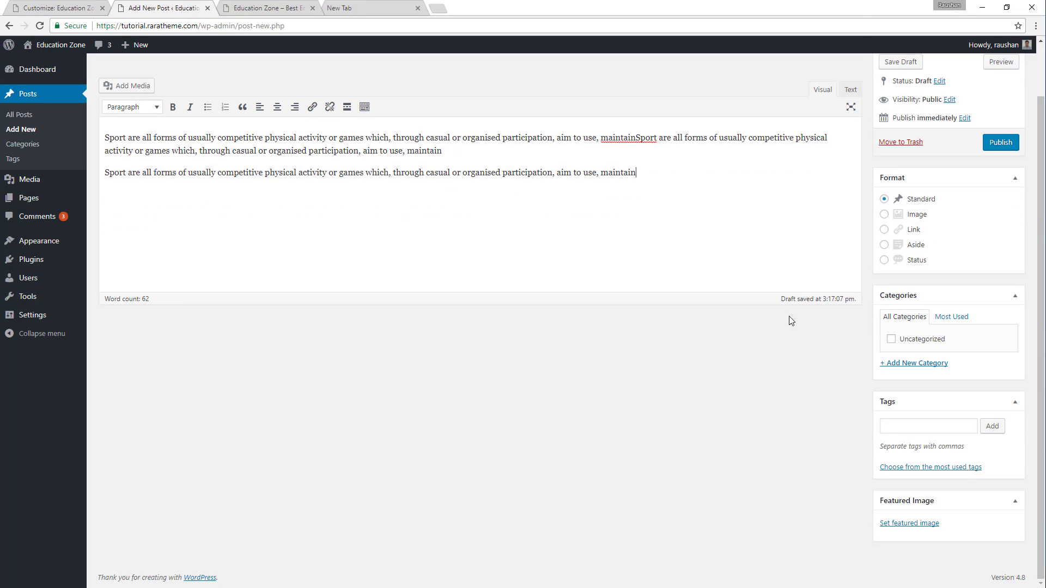
left_click(909, 525)
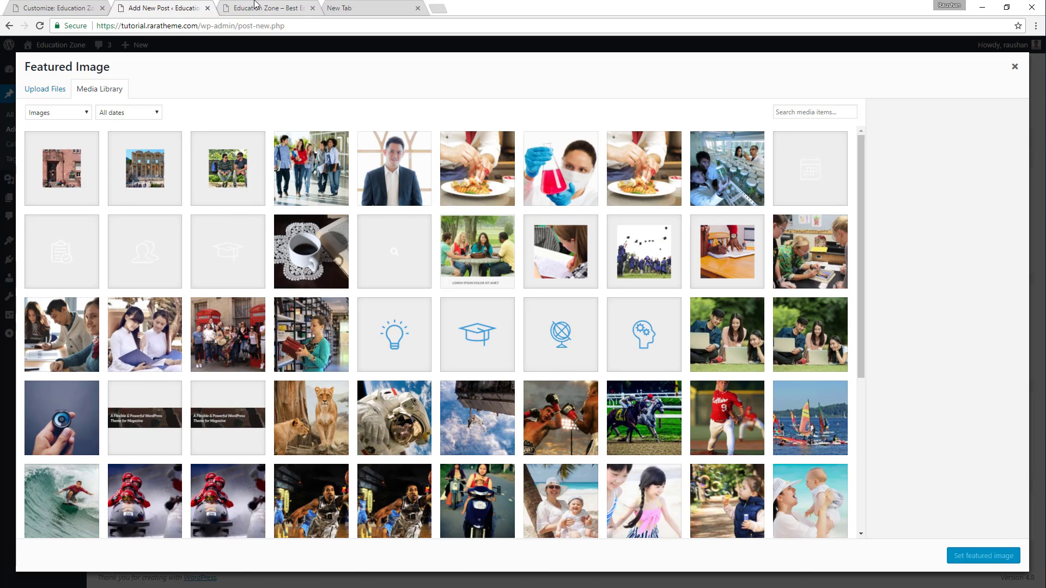
left_click(256, 8)
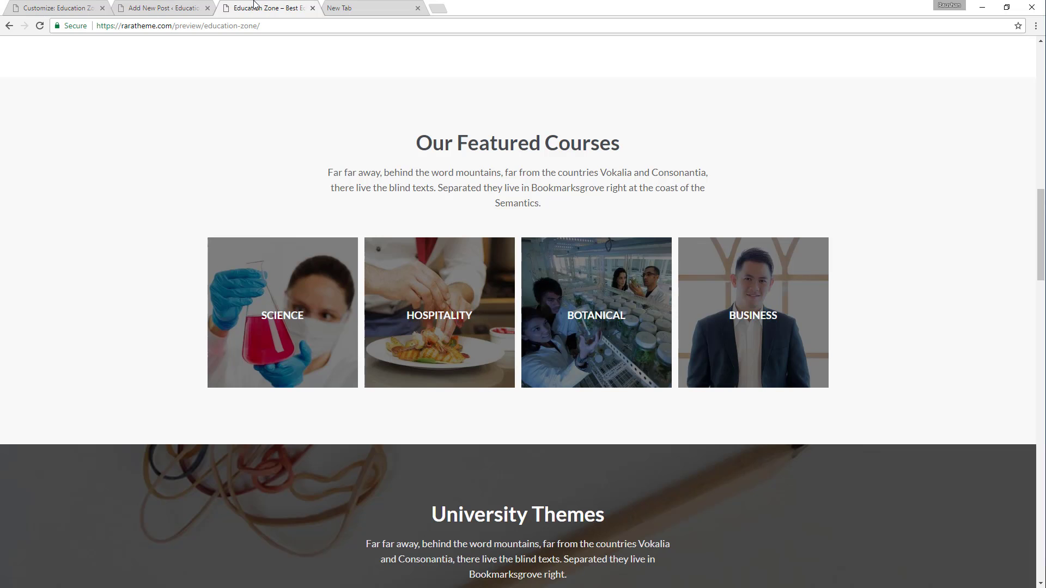
left_click(164, 8)
scroll(401, 365, "down", 8)
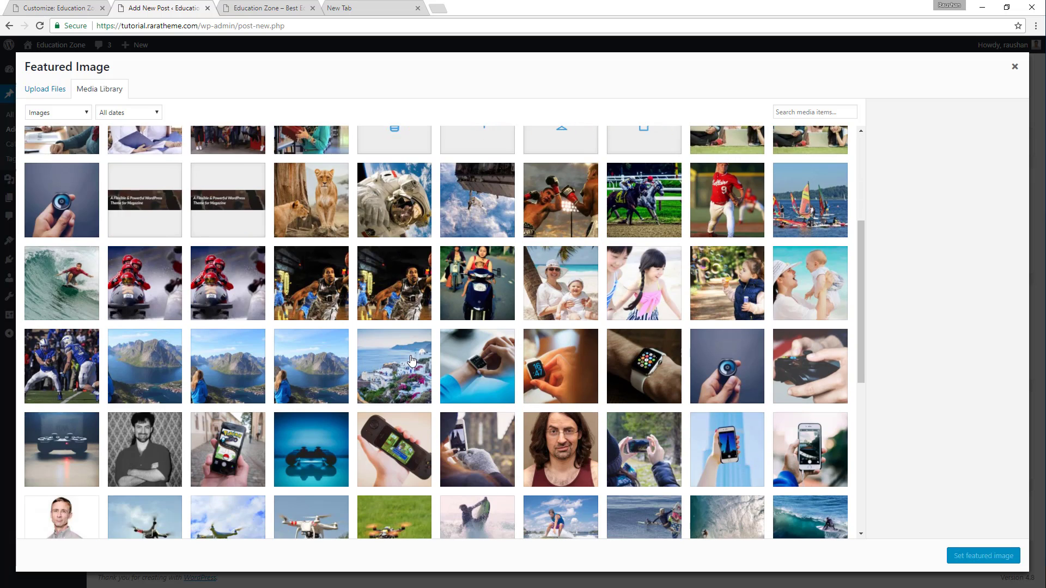
scroll(583, 256, "down", 4)
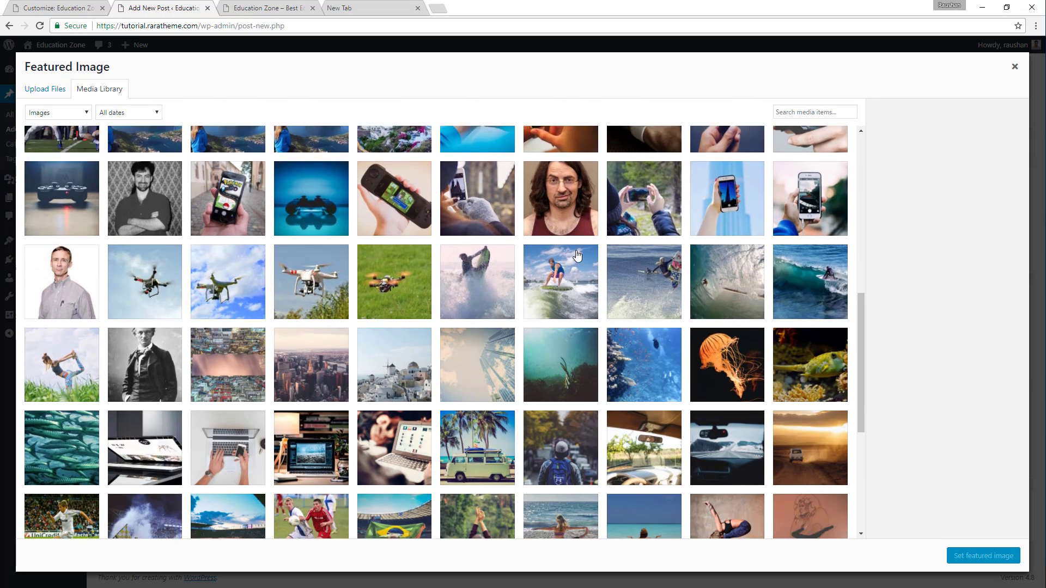
scroll(585, 250, "down", 2)
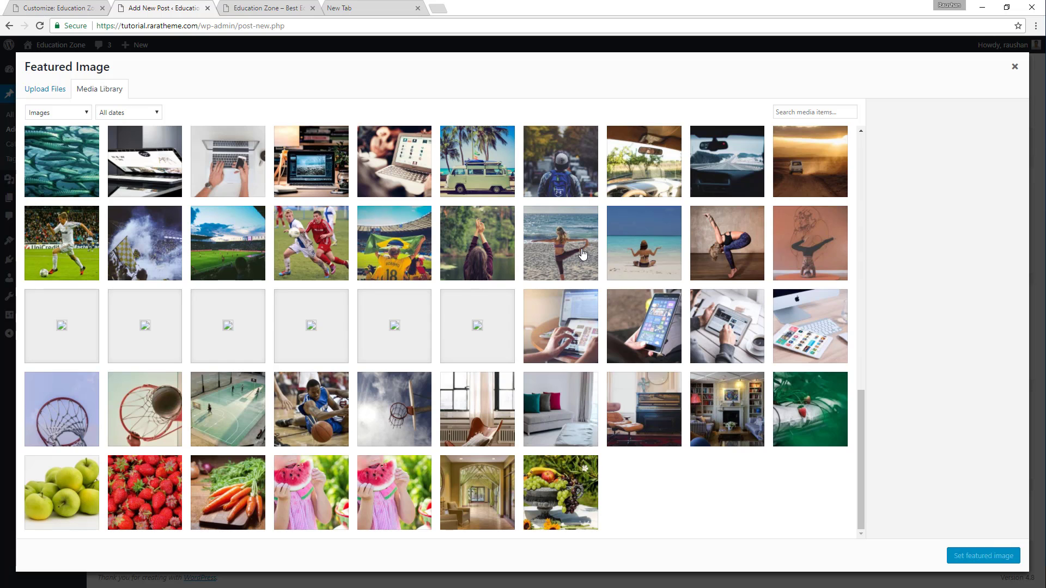
scroll(526, 318, "up", 10)
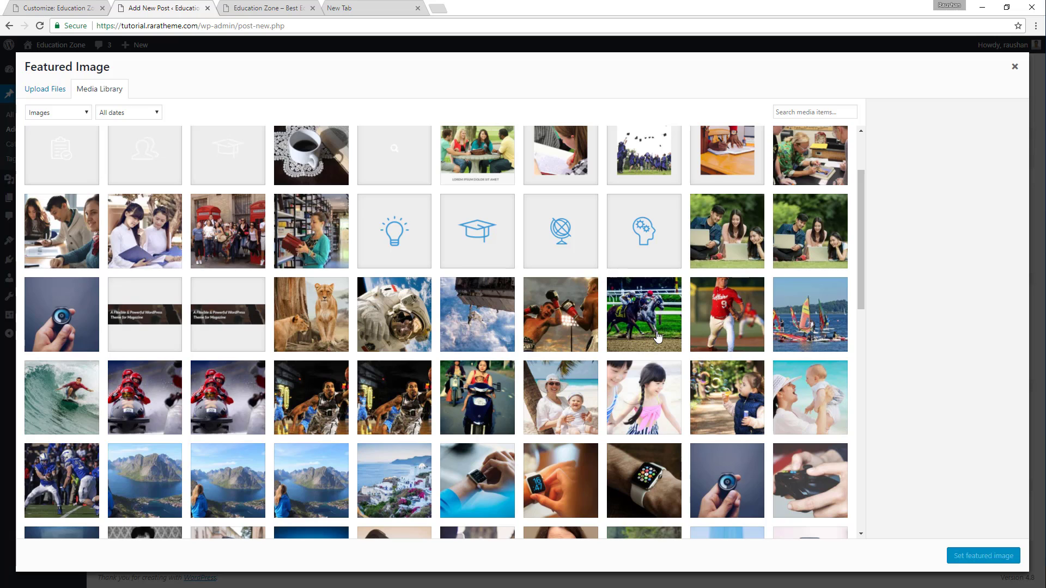
scroll(509, 340, "up", 1)
scroll(509, 341, "up", 1)
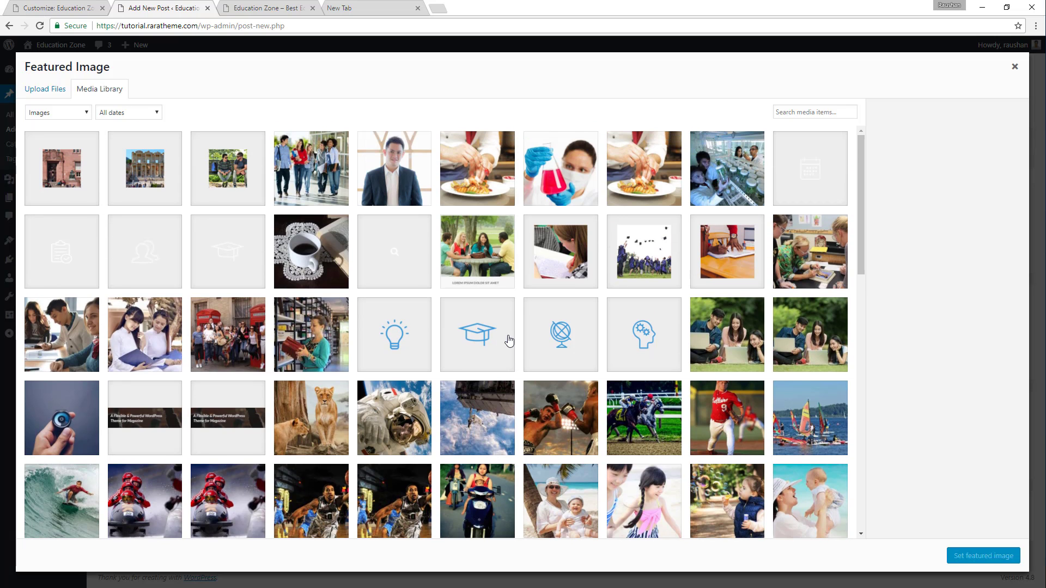
left_click(561, 181)
left_click(975, 558)
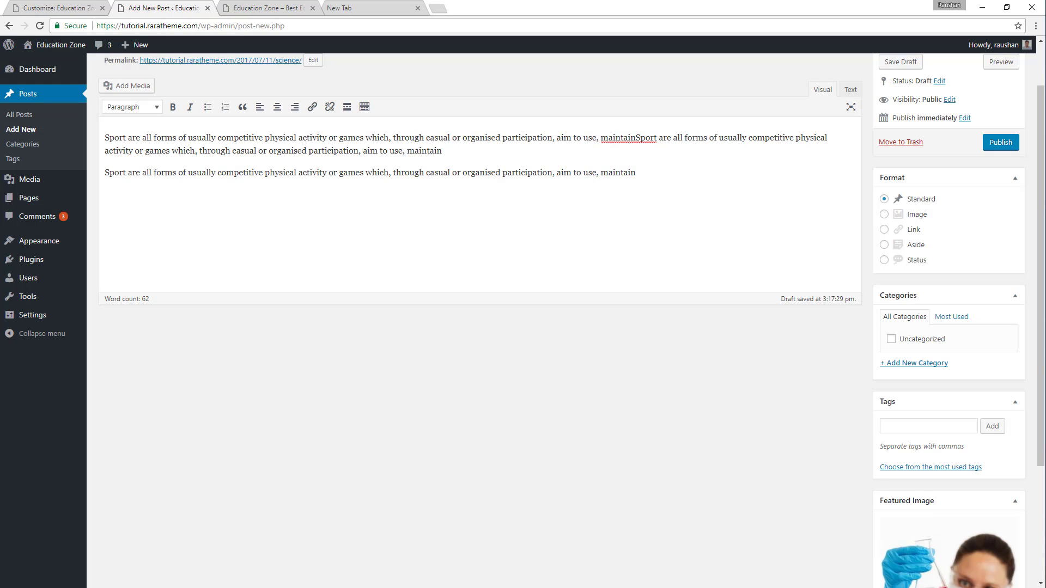
scroll(464, 329, "up", 1)
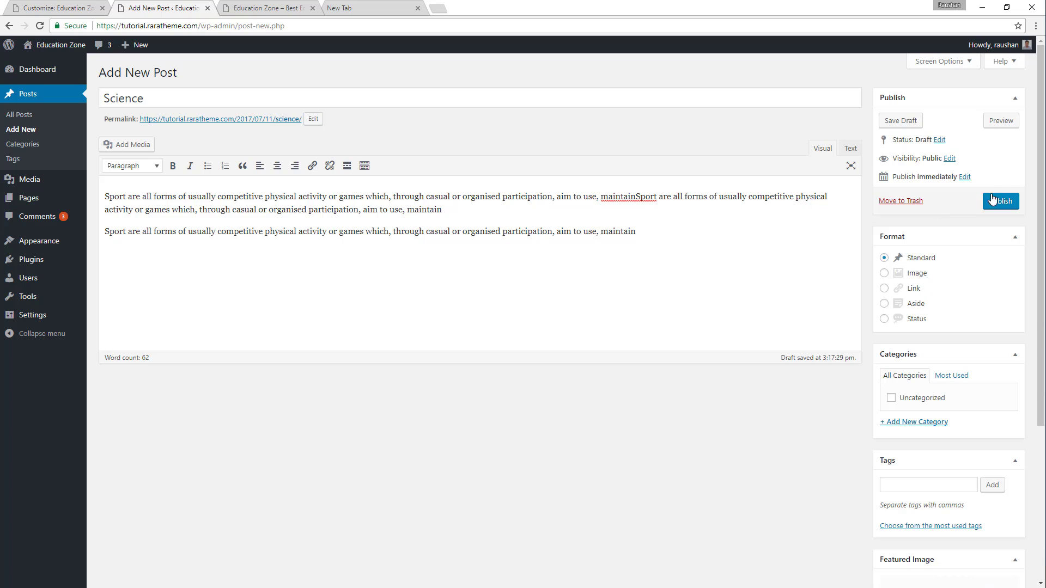
left_click(993, 200)
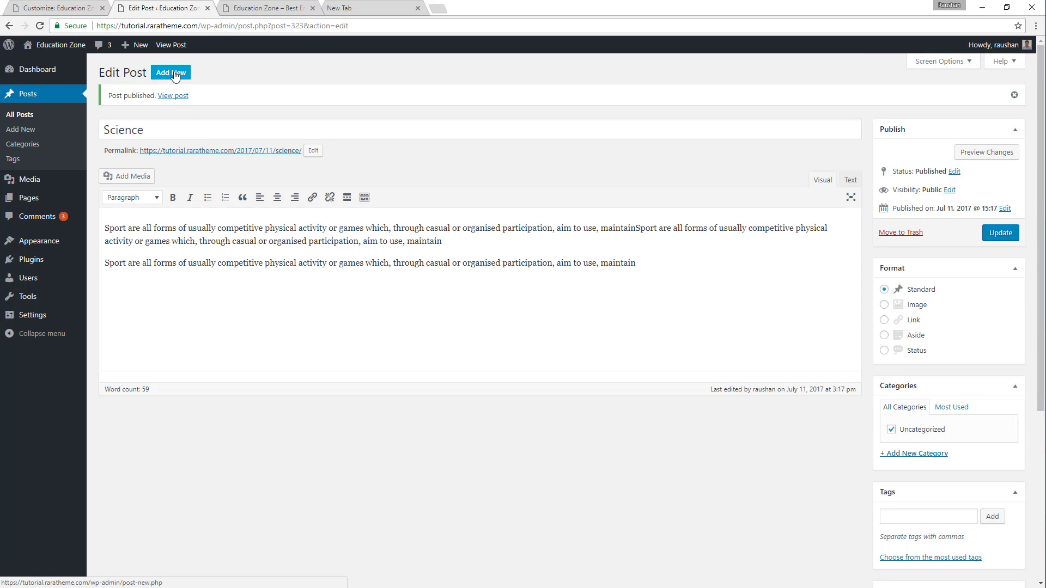
Start another new post titled "HOSPITALITY", using the course title copied from the demo's second featured course.
left_click(282, 5)
mouse_move(401, 256)
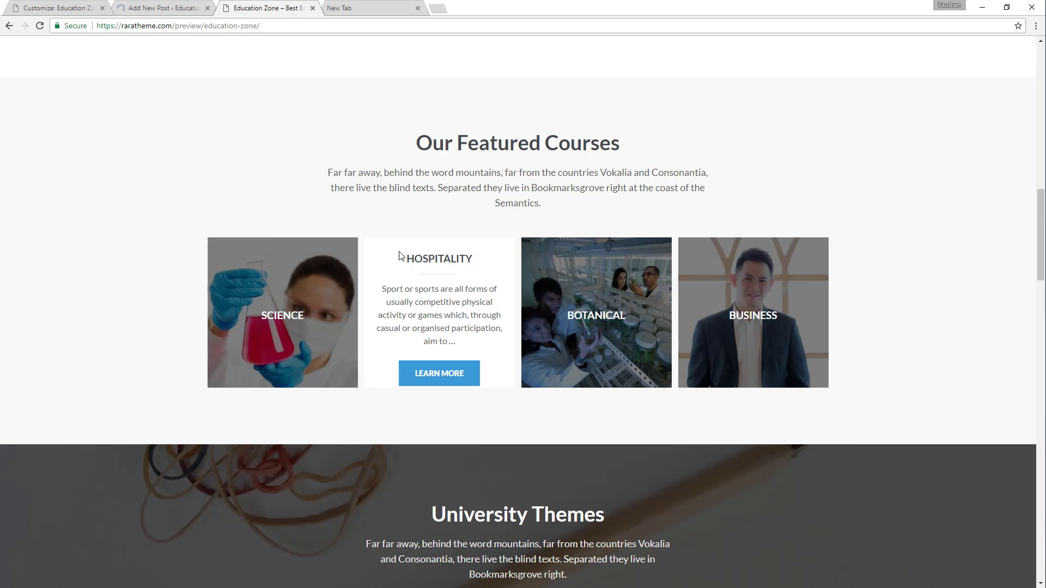
left_click_drag(411, 258, 476, 258)
key("ctrl+c")
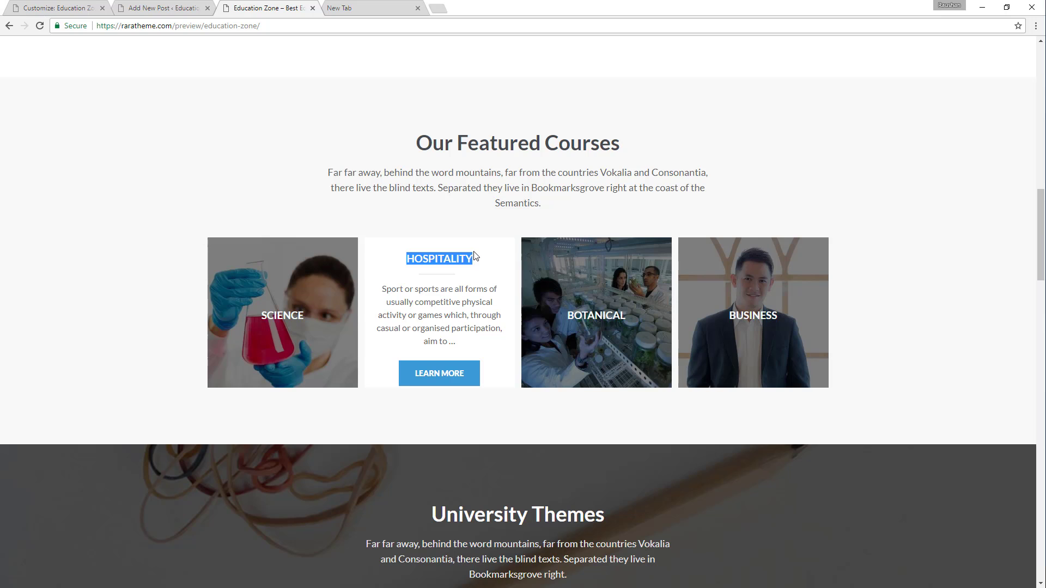
left_click(164, 7)
key("ctrl+v")
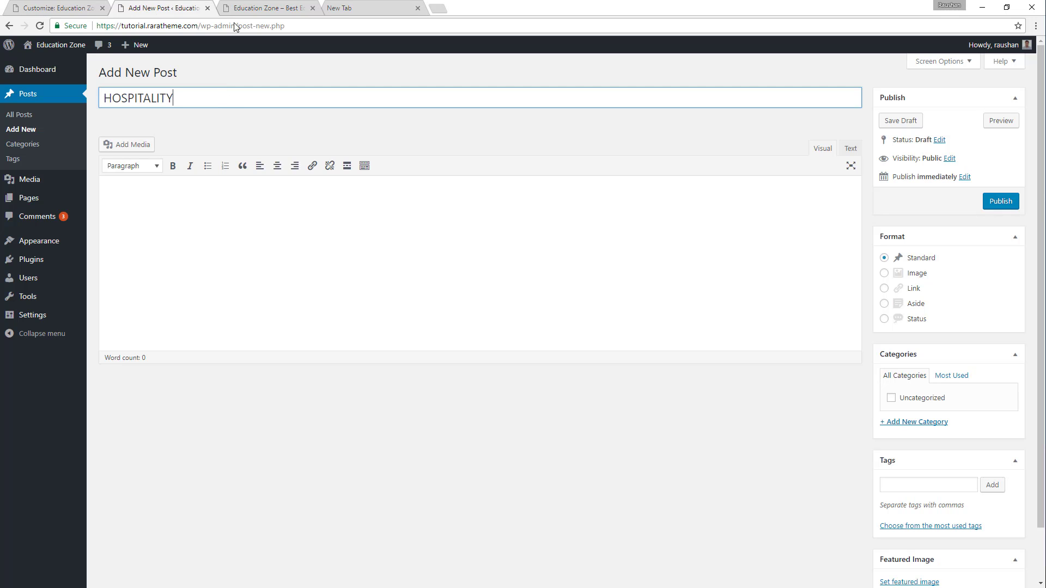
Fill the Hospitality post's body with four consecutive copies of the demo's Hospitality excerpt.
left_click(244, 7)
mouse_move(409, 311)
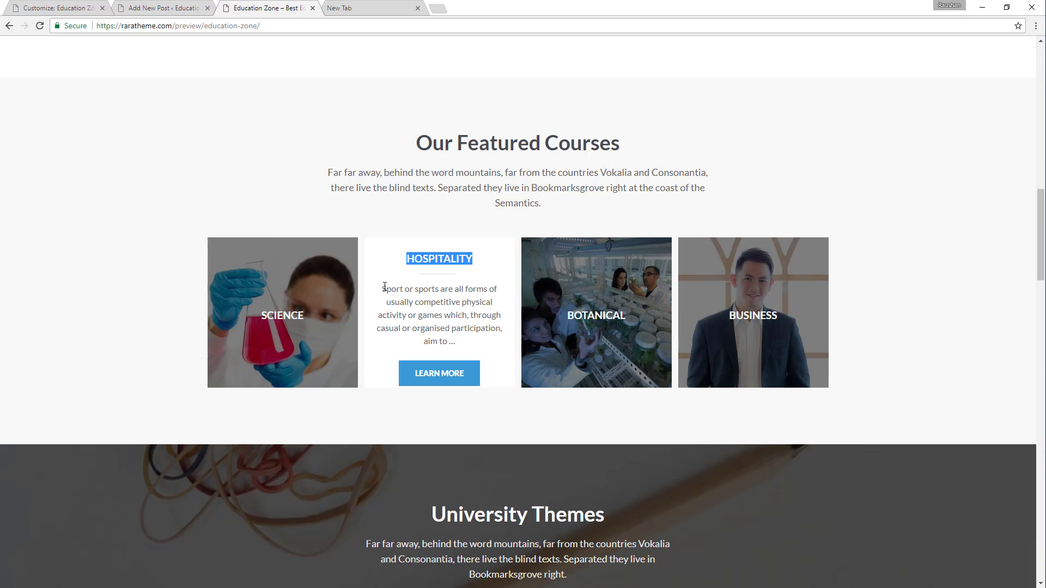
left_click_drag(384, 287, 462, 349)
left_click(164, 8)
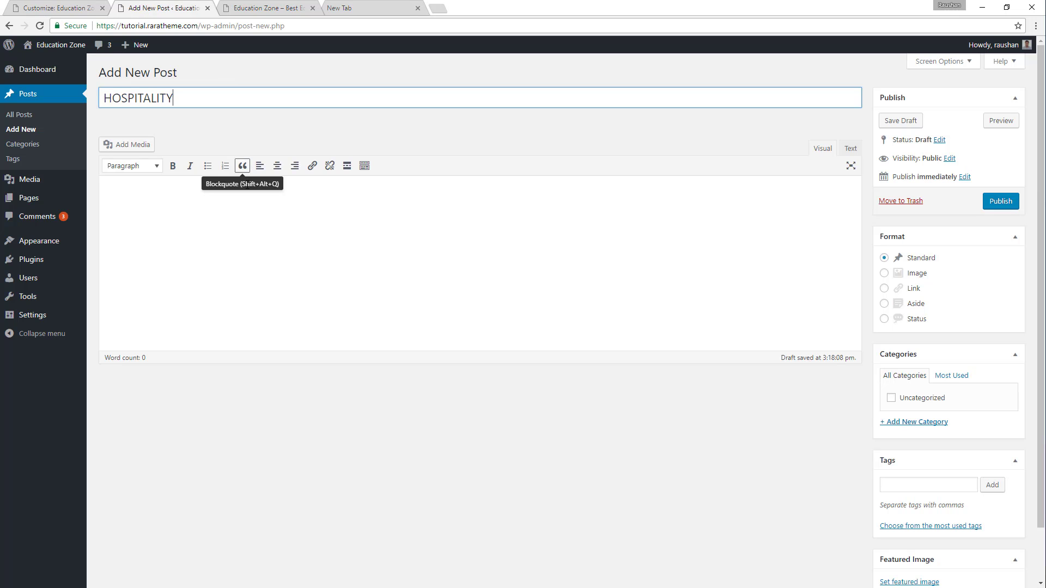
left_click(163, 205)
key("ctrl+v")
key("ctrl+v")
key("ctrl+v")
key("ctrl+v")
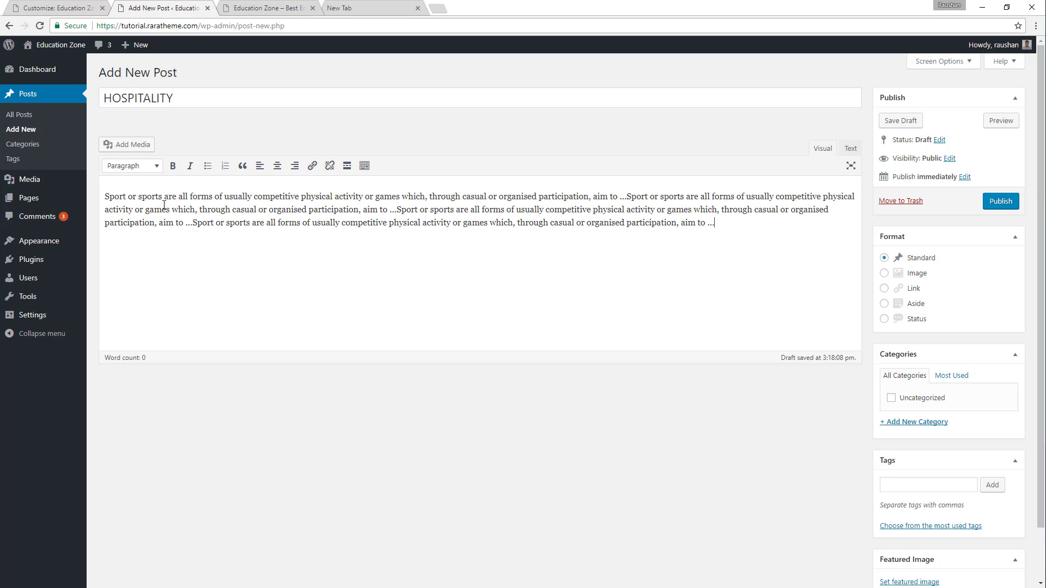
Set the media library photo chef-939437_1280-1.jpg as the Hospitality post's featured image and publish the post.
scroll(943, 339, "down", 2)
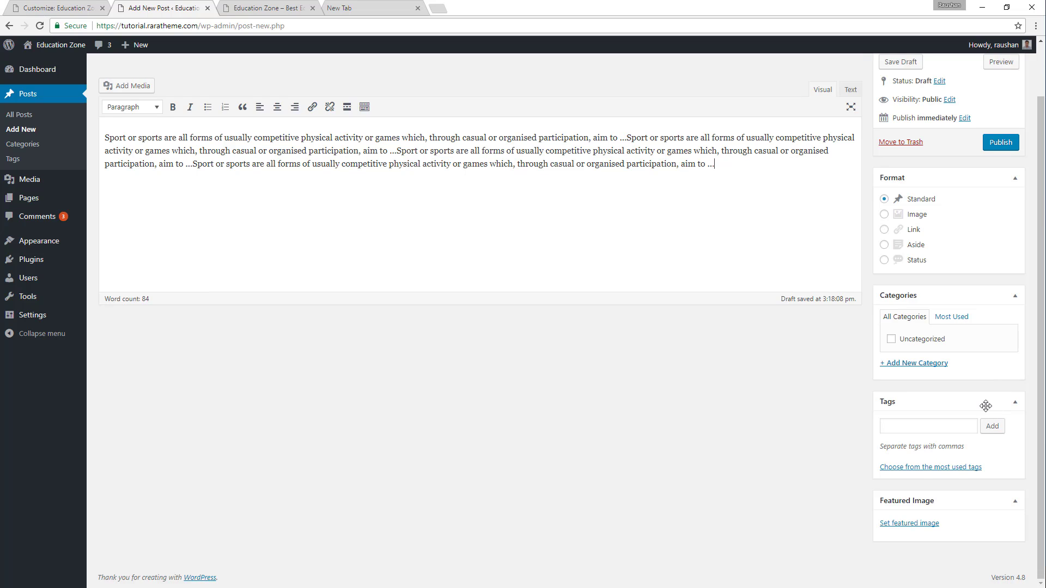
left_click(914, 524)
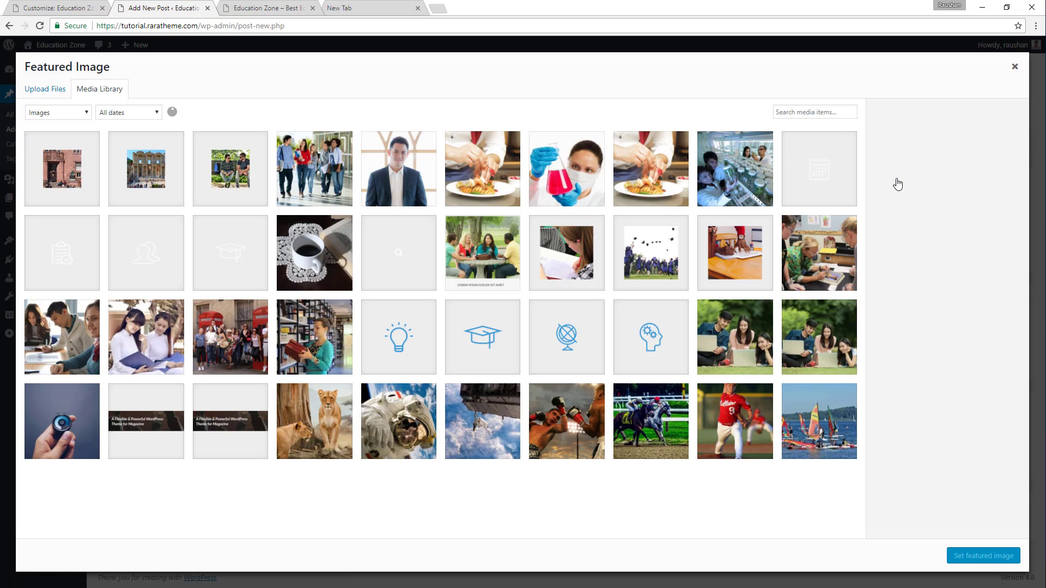
left_click(676, 172)
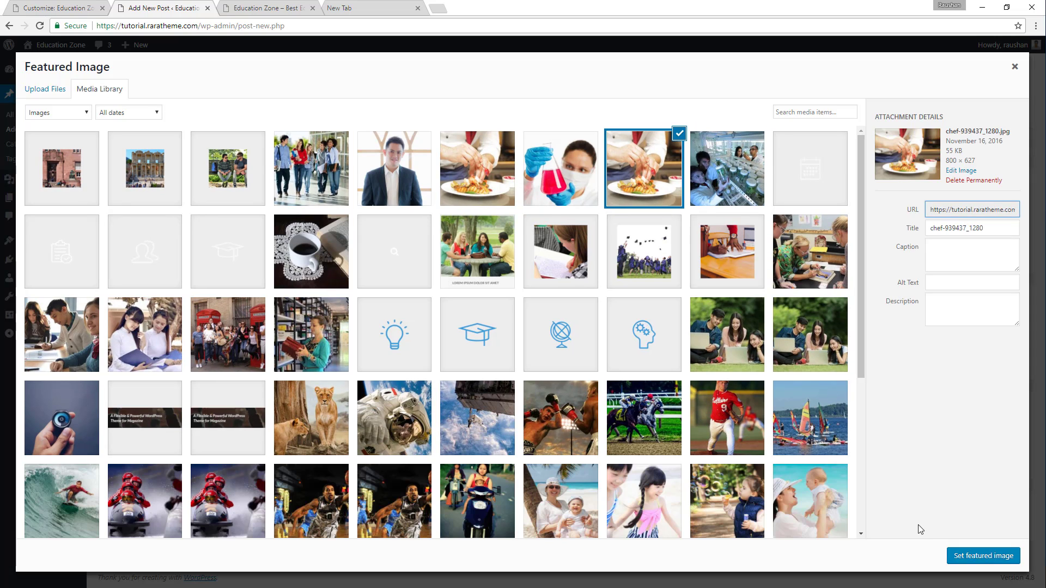
left_click(473, 178)
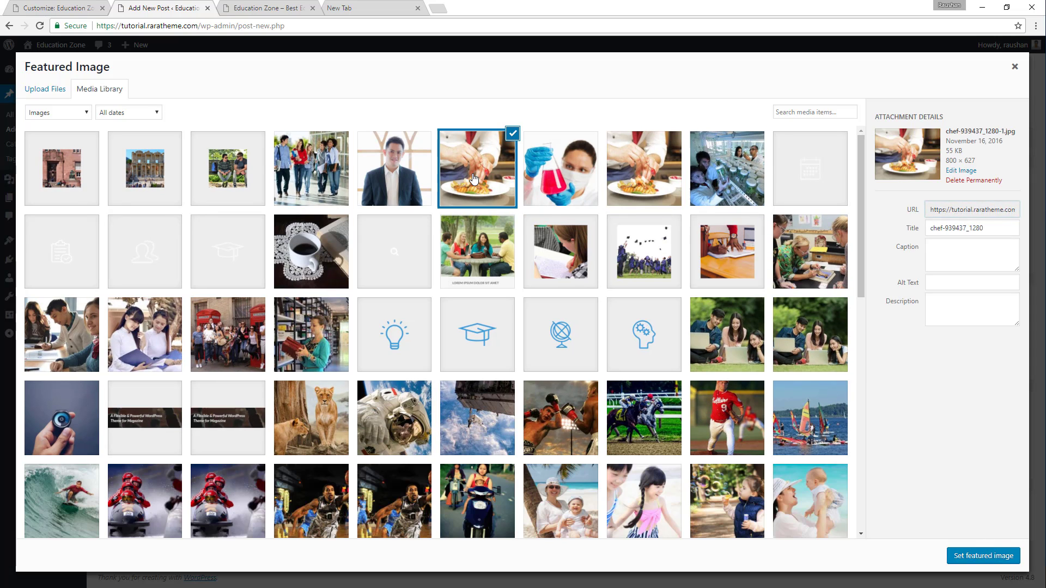
left_click(988, 557)
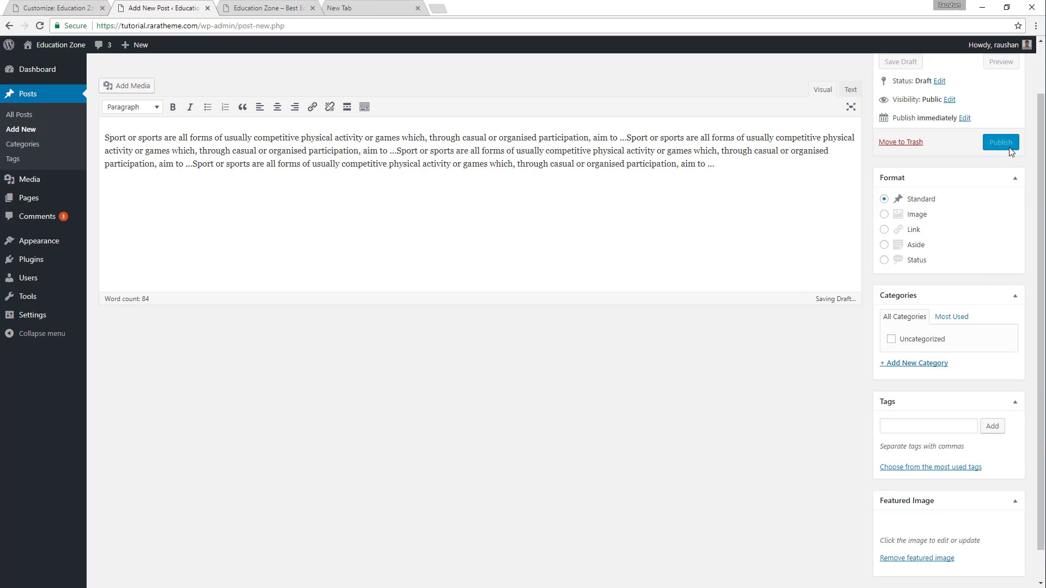
left_click(1000, 143)
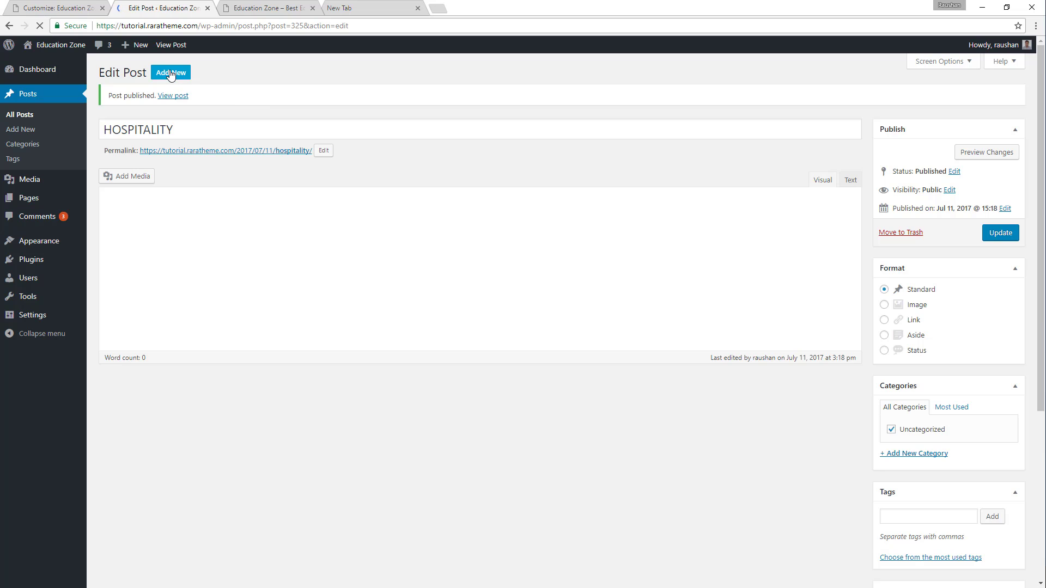
Start another new post titled "BOTANICAL", using the course title copied from the demo's third featured course.
left_click(170, 73)
left_click(280, 9)
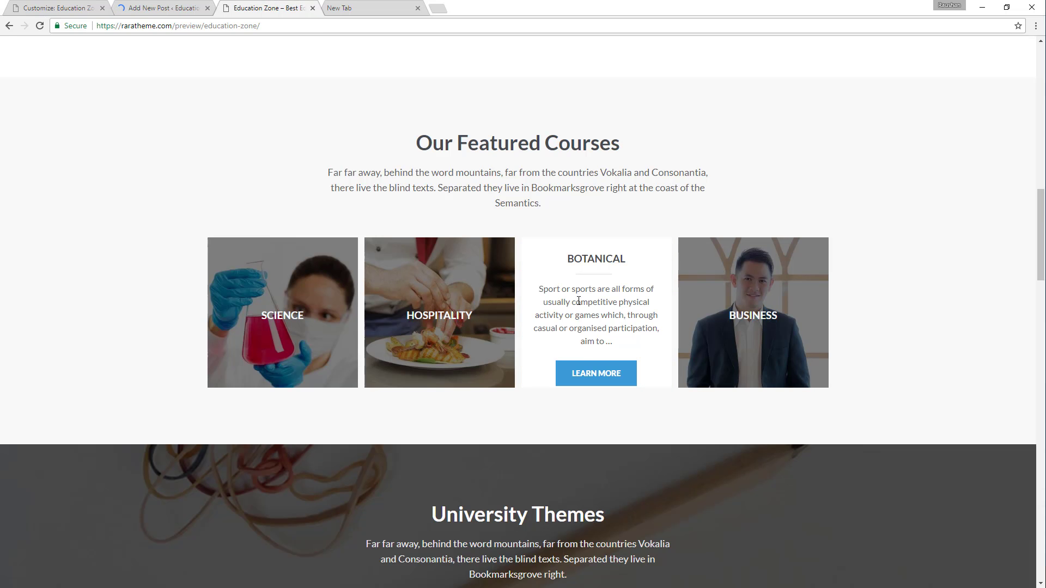
double_click(583, 259)
key("ctrl+c")
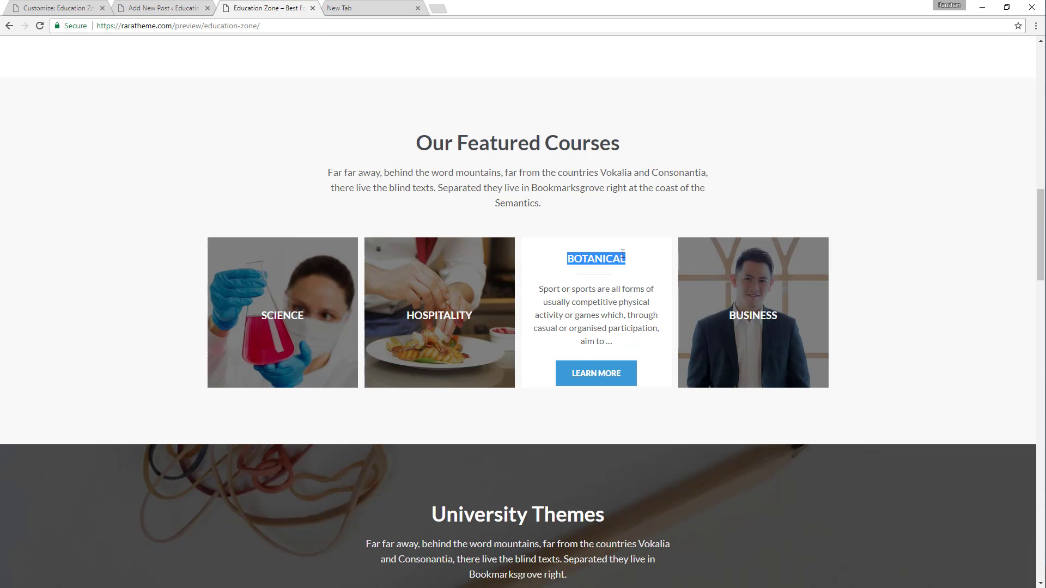
left_click(175, 8)
key("ctrl+v")
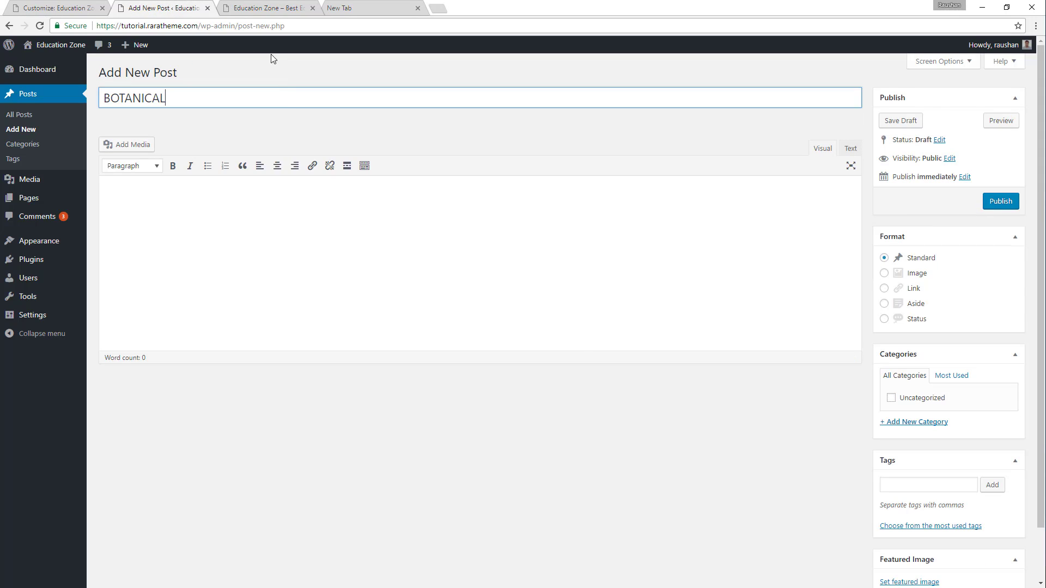
Fill the Botanical post's body with four consecutive copies of the demo's Botanical excerpt.
left_click(275, 8)
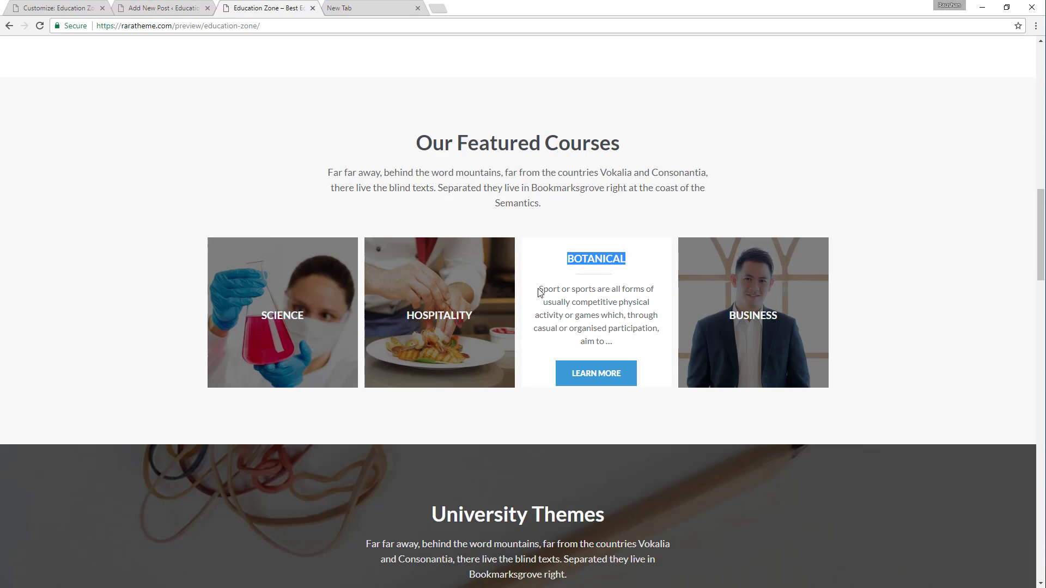
left_click_drag(539, 293, 628, 347)
key("ctrl+c")
left_click(196, 8)
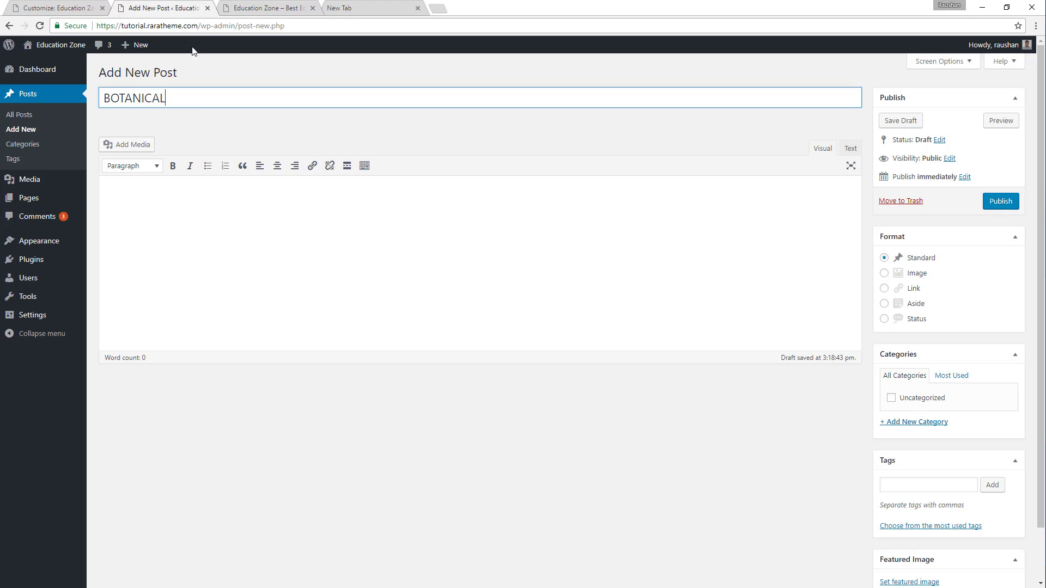
left_click(193, 203)
type("Sport or sports are all forms of usually competitive physical activity or games which, through casual or organised participation, aim to ...")
key("ctrl+v")
key("ctrl+v")
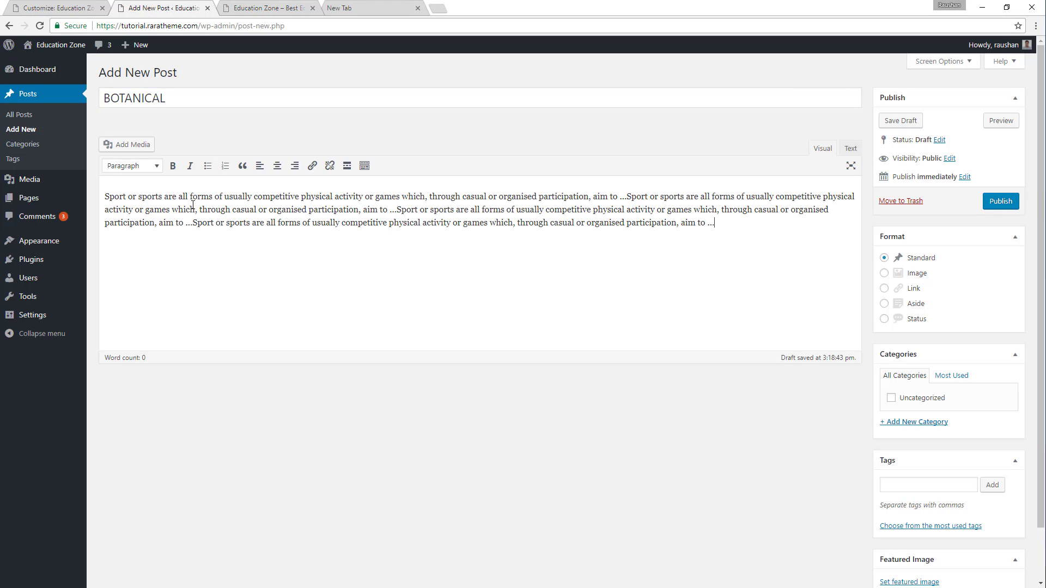
key("ctrl+v")
Set the media library photo laboratory-385349_1280.jpg as the Botanical post's featured image and publish the post.
scroll(651, 267, "down", 1)
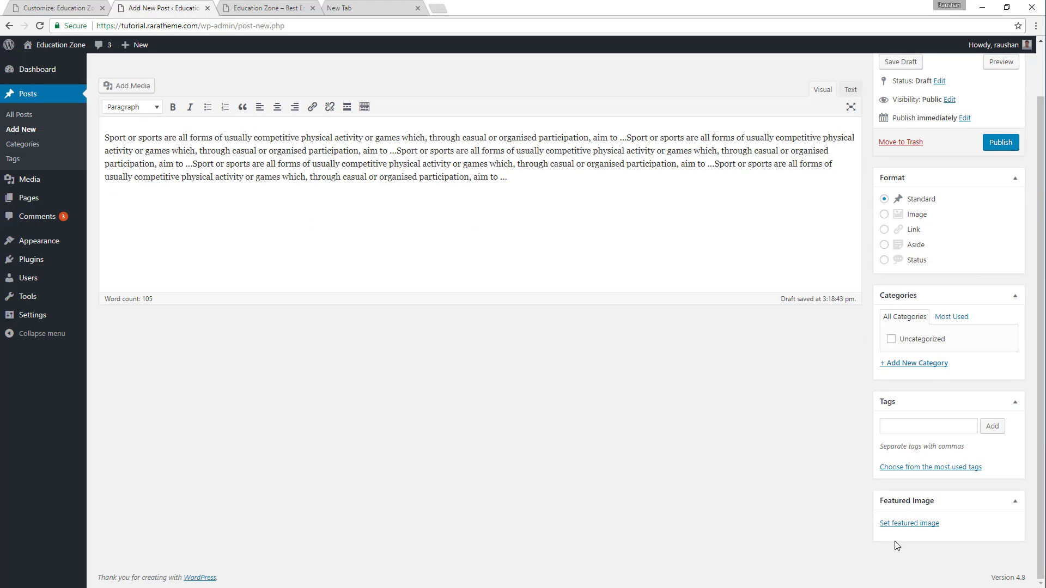
left_click(902, 523)
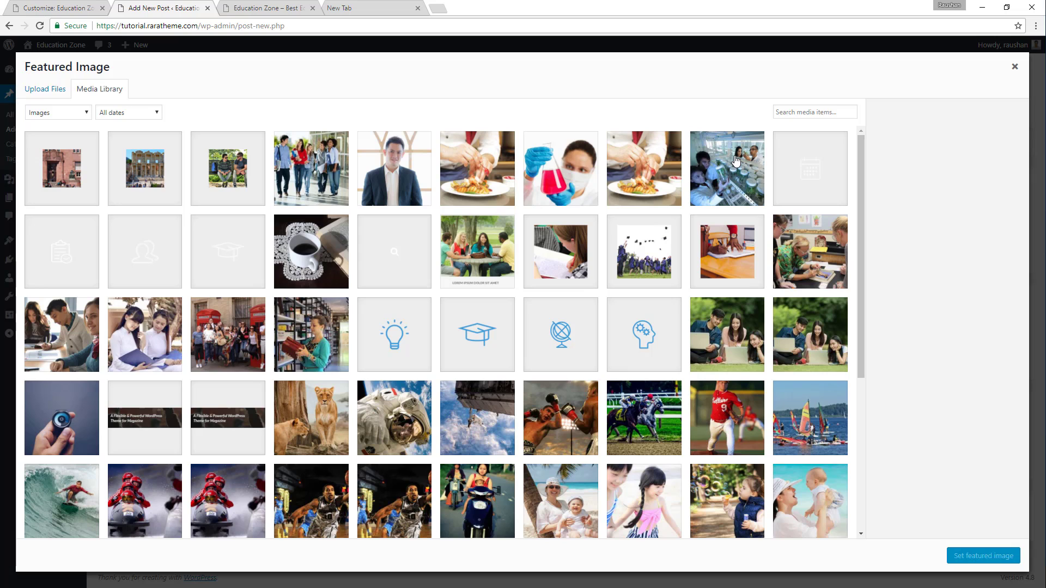
left_click(736, 161)
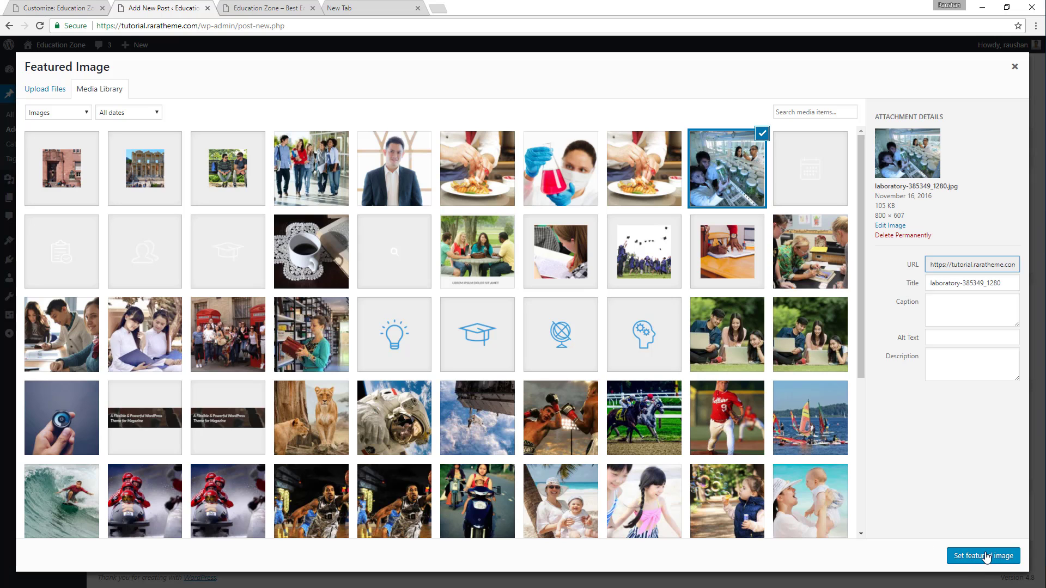
left_click(986, 556)
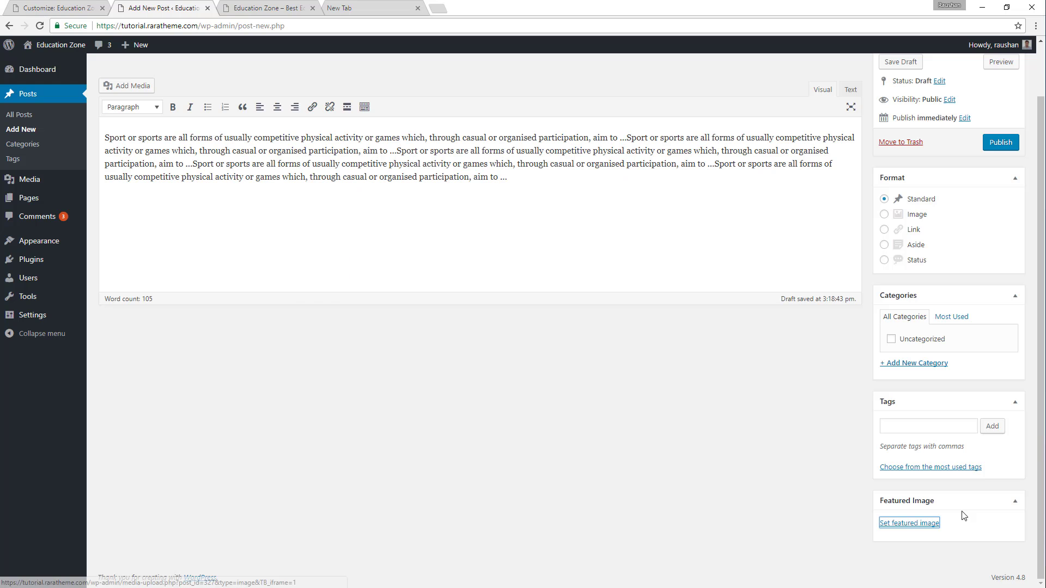
left_click(998, 143)
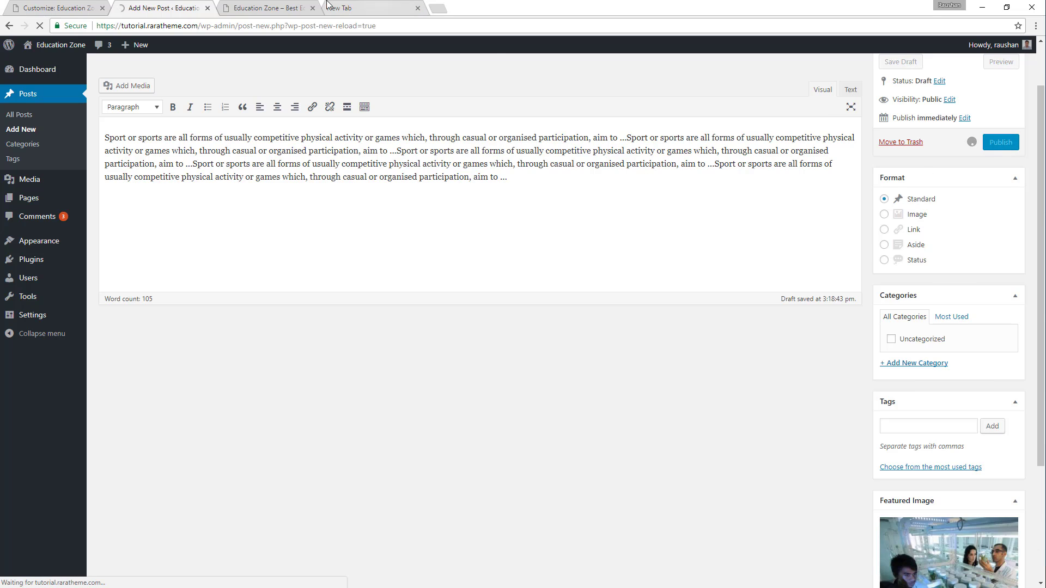
Start another new post titled "BUSINESS", using the course title copied from the demo's fourth featured course.
left_click(294, 6)
mouse_move(723, 273)
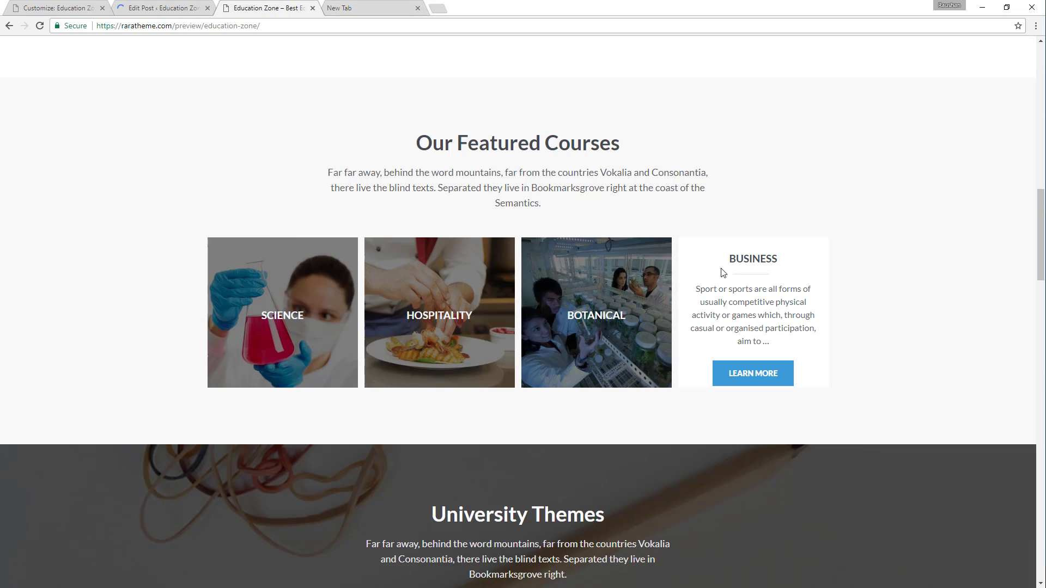
double_click(737, 258)
key("ctrl+c")
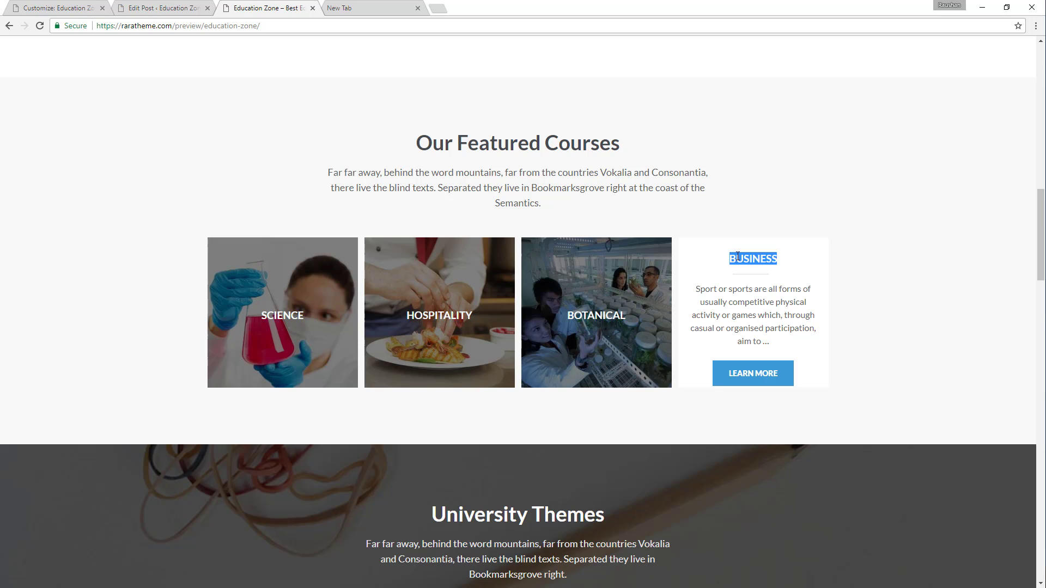
left_click(162, 8)
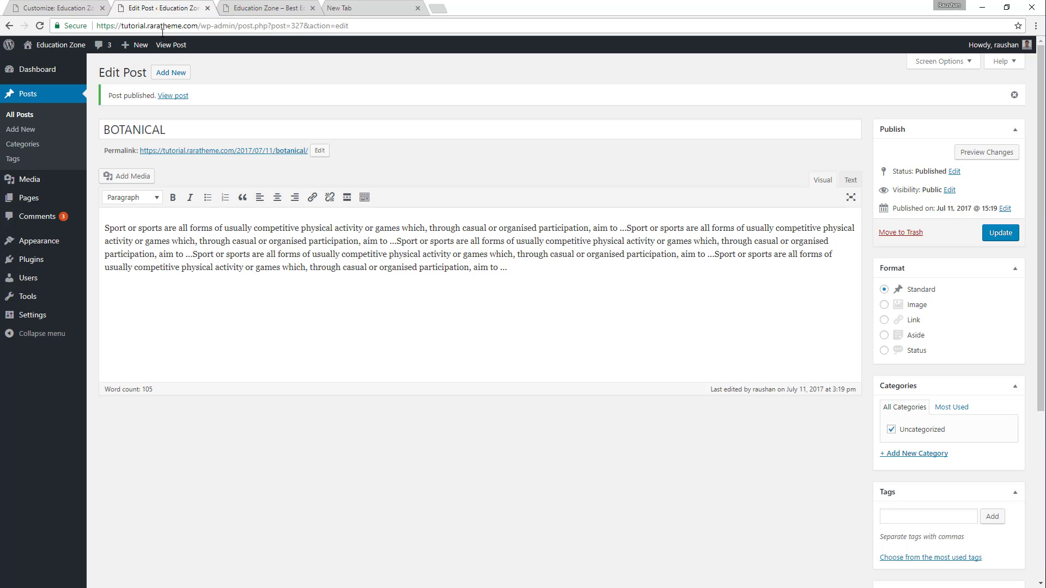
left_click(176, 74)
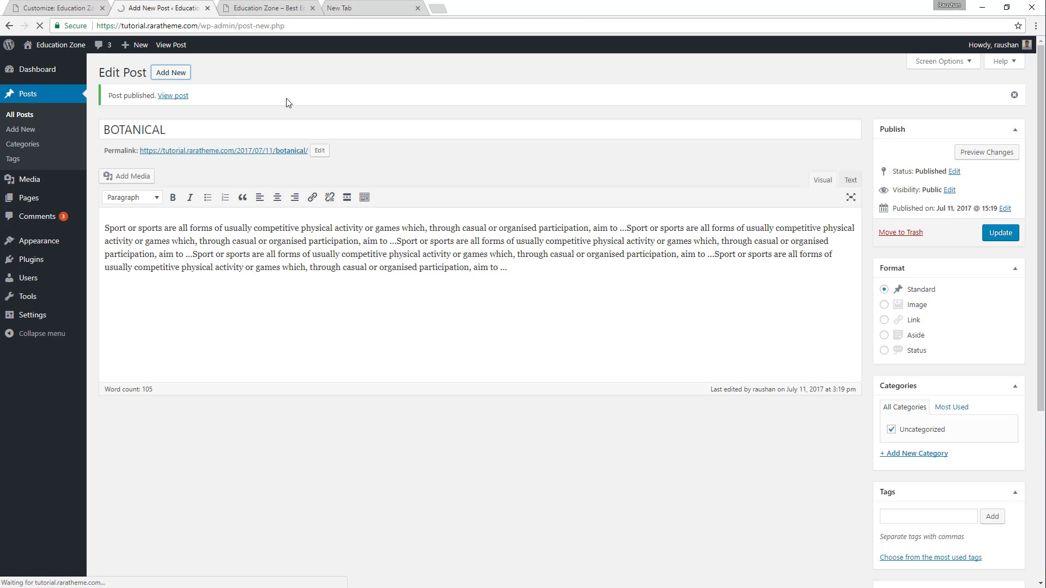
key("ctrl+v")
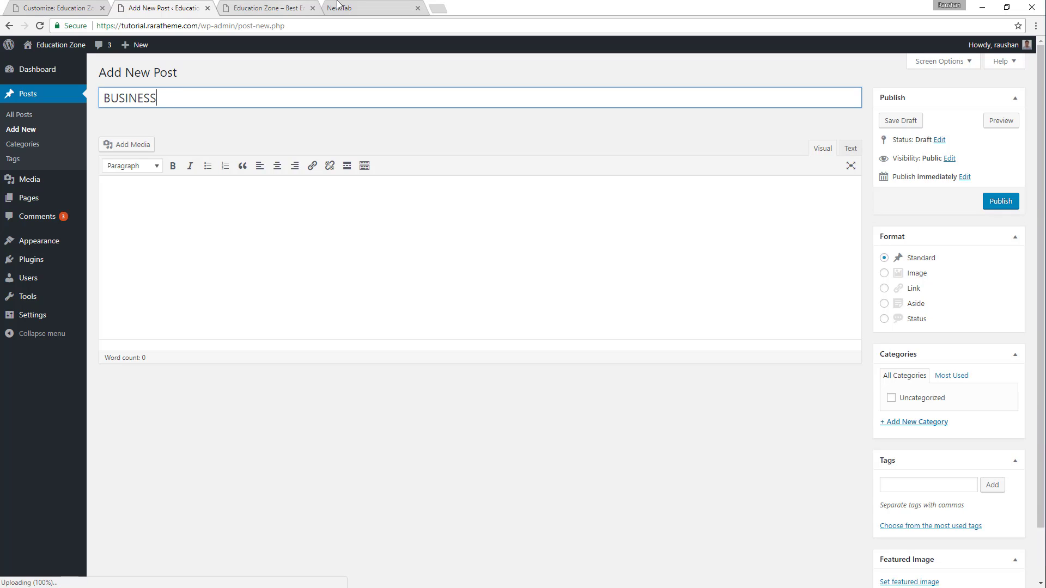
Fill the Business post's body with four consecutive copies of the demo's Business excerpt.
left_click(269, 7)
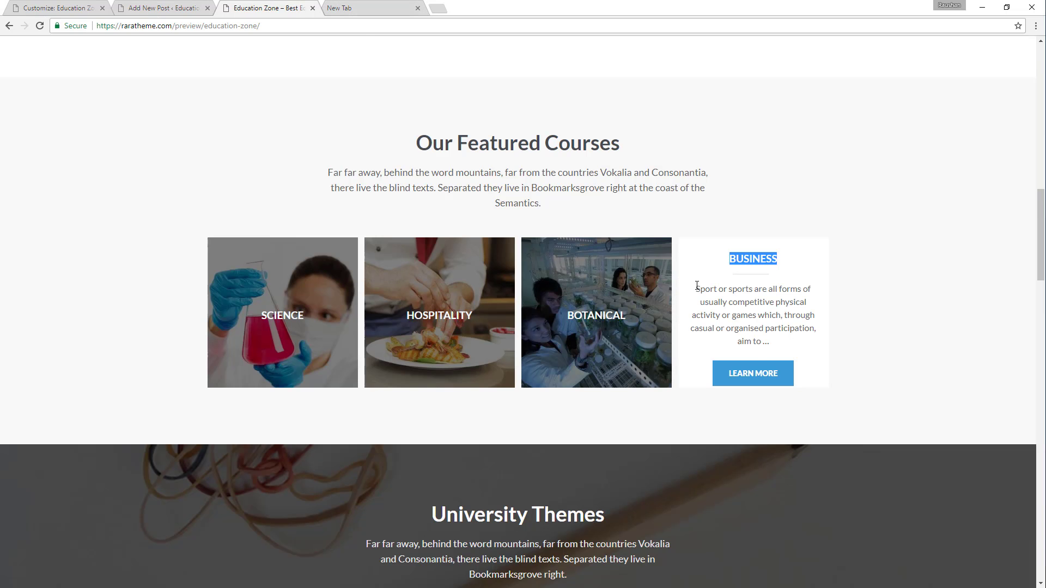
left_click_drag(695, 292, 775, 342)
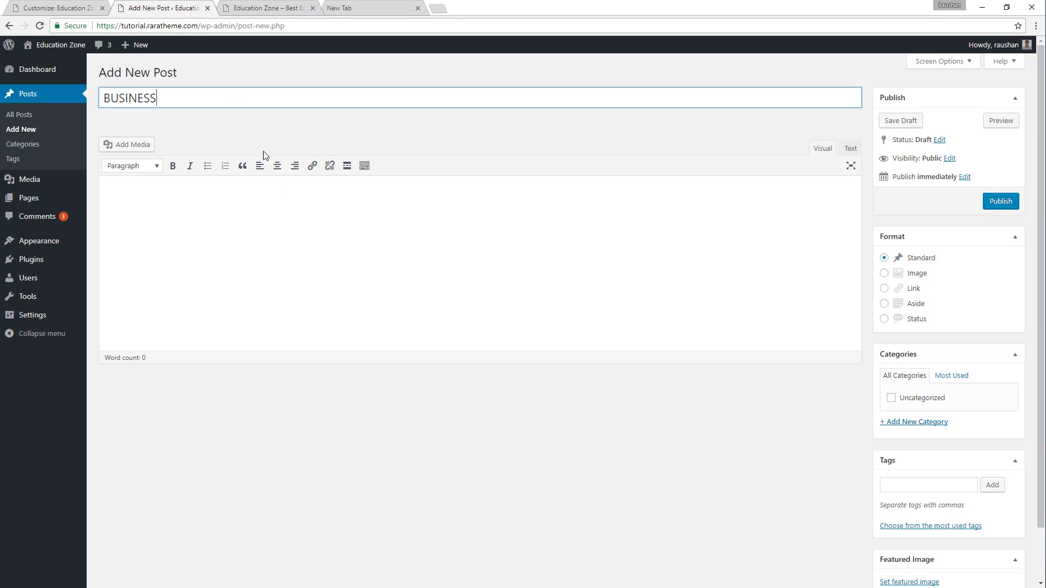
left_click(183, 6)
left_click(190, 205)
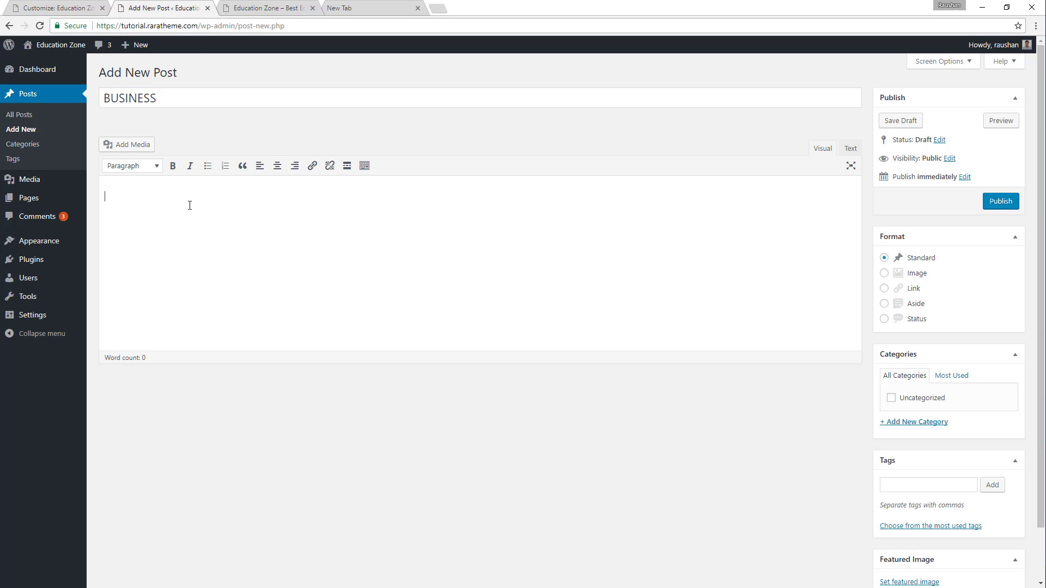
type("Sport or sports are all forms of usually competitive physical activity or games which, through casual or organised participation, aim to ...")
scroll(644, 189, "down", 1)
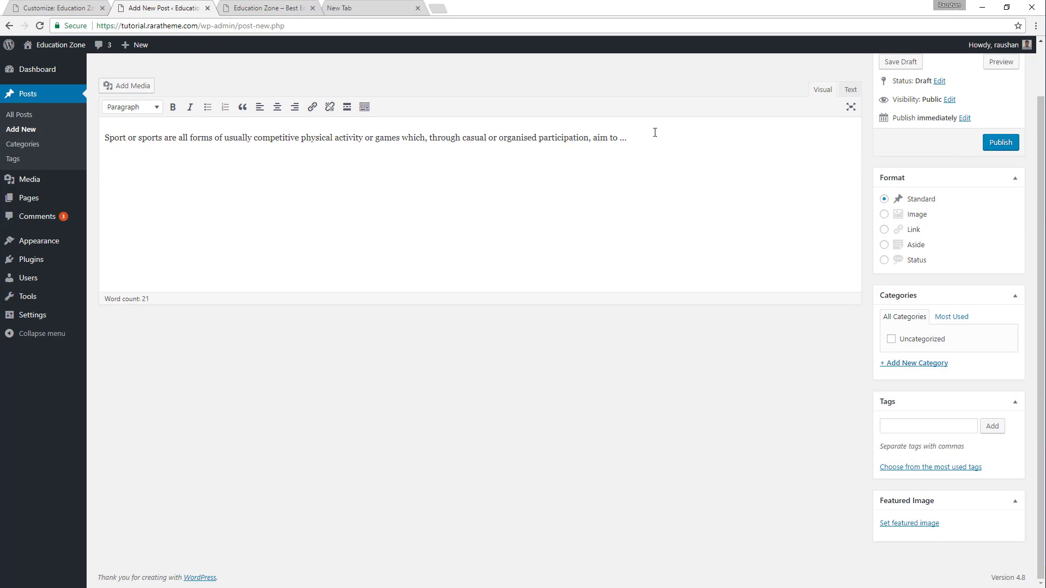
key("ctrl+v")
key("ctrl+v")
key("ctrl+v")
key("ctrl+v")
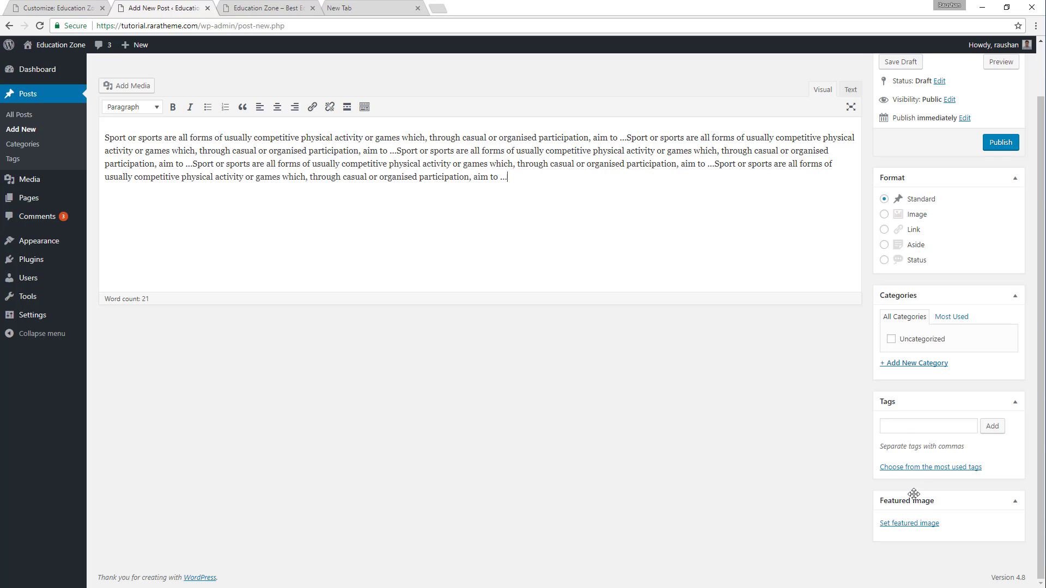
Set the media library photo of the man in a dark suit as the Business post's featured image and publish the post.
left_click(925, 524)
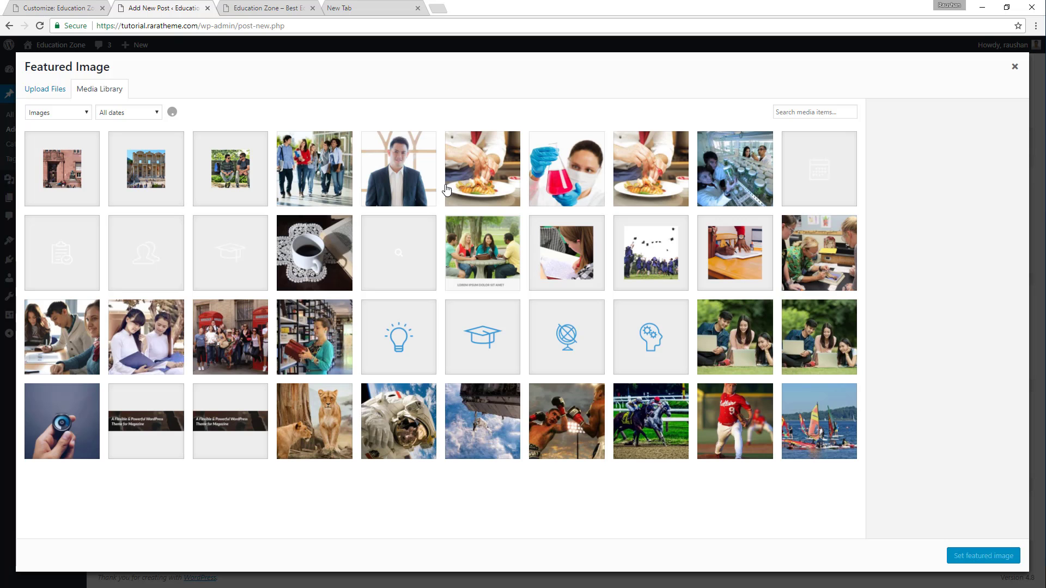
left_click(404, 150)
left_click(972, 566)
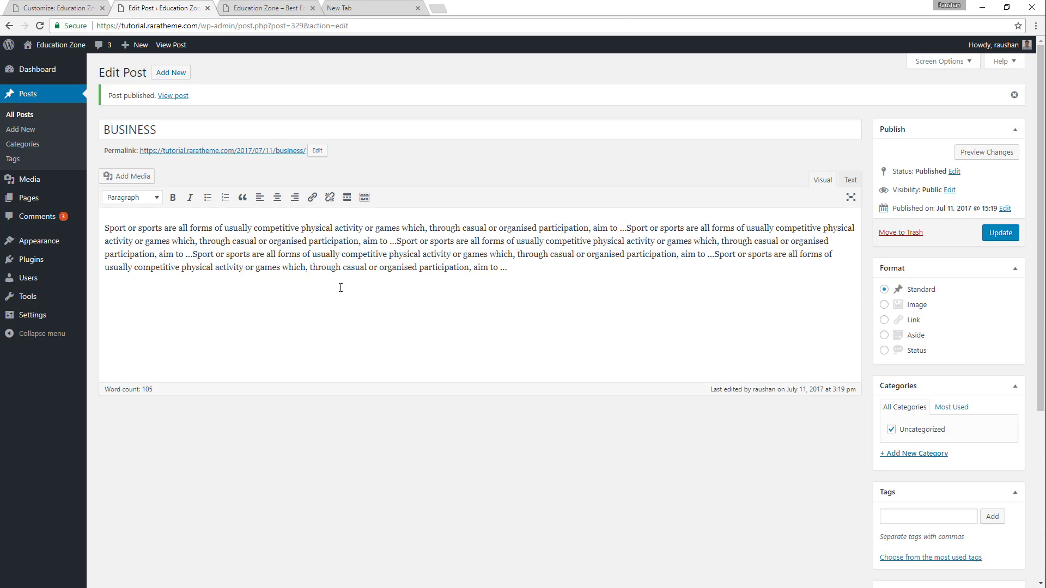
Return to the theme customizer, reload it, and open the Featured Courses Section of the Home Page Settings.
left_click(90, 7)
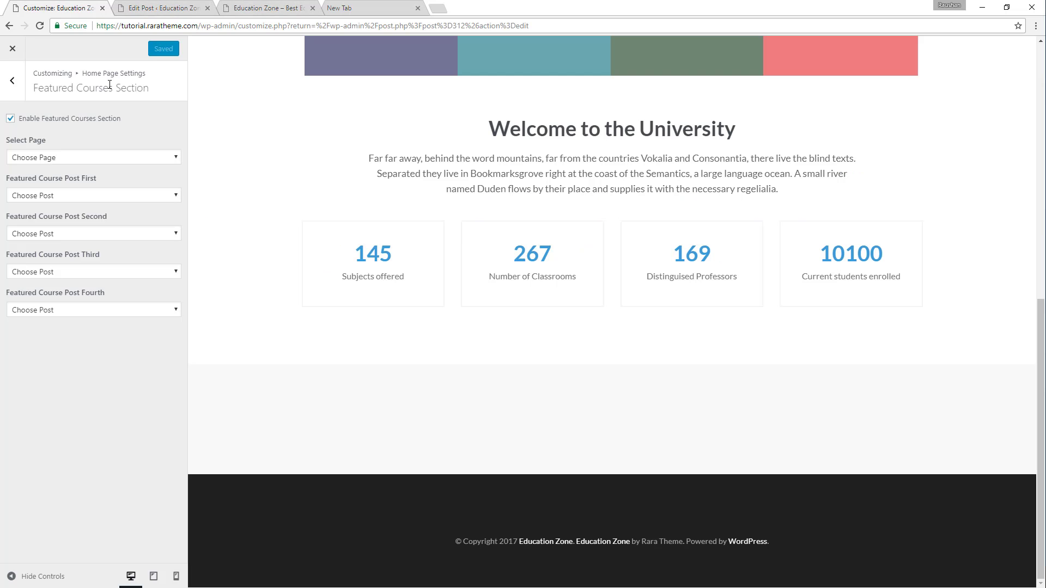
left_click(17, 49)
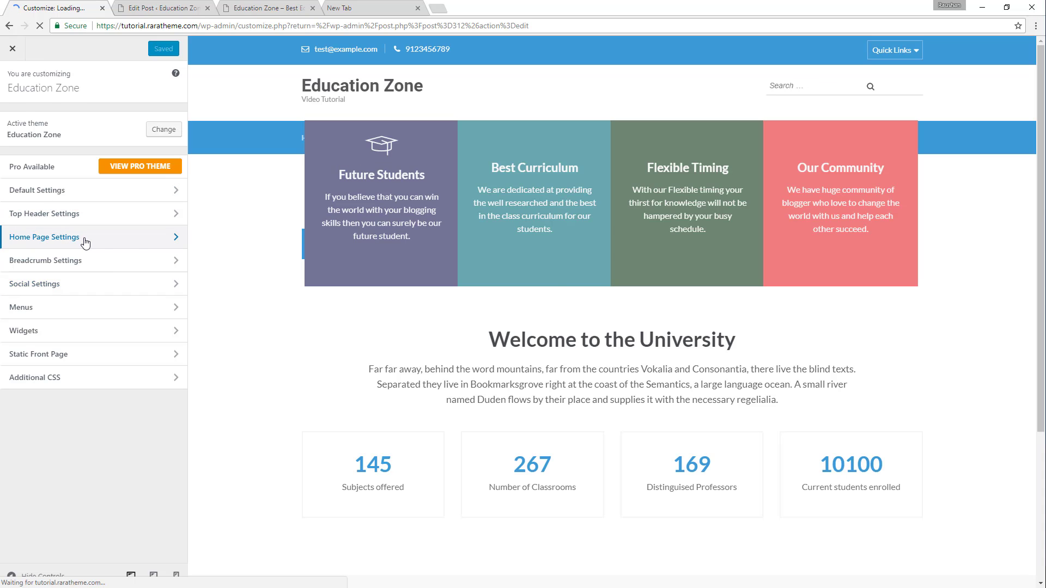
left_click(83, 240)
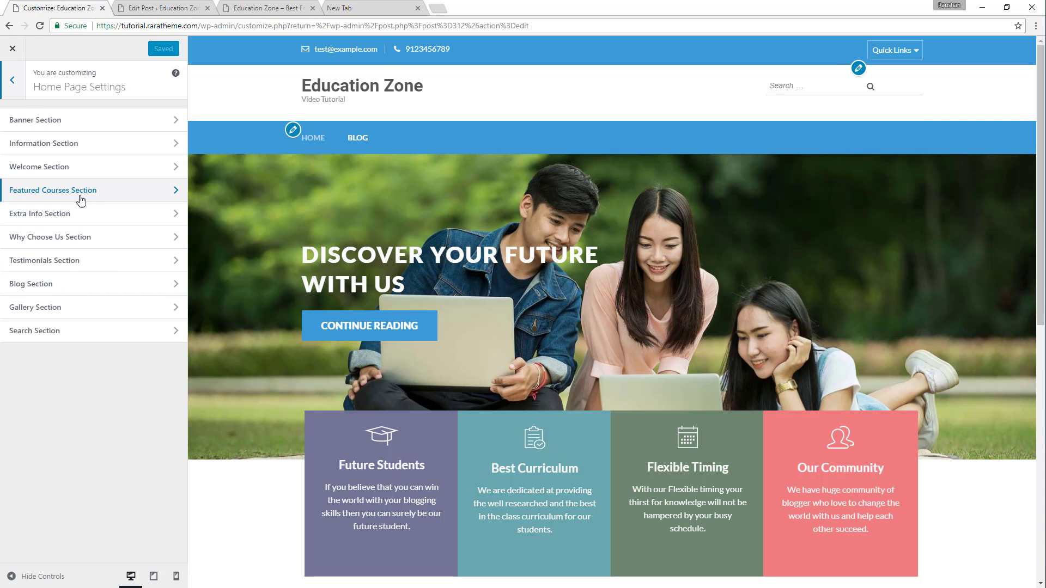
left_click(96, 192)
Choose "Our Featured Courses" as the section's page and "Science" as the first featured course post.
left_click(53, 157)
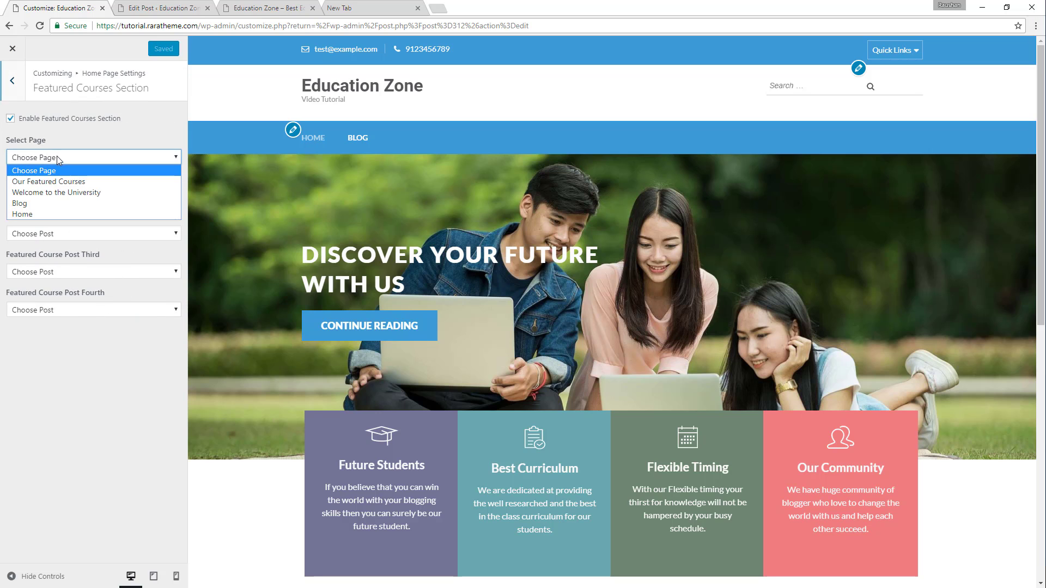
left_click(43, 181)
left_click(64, 195)
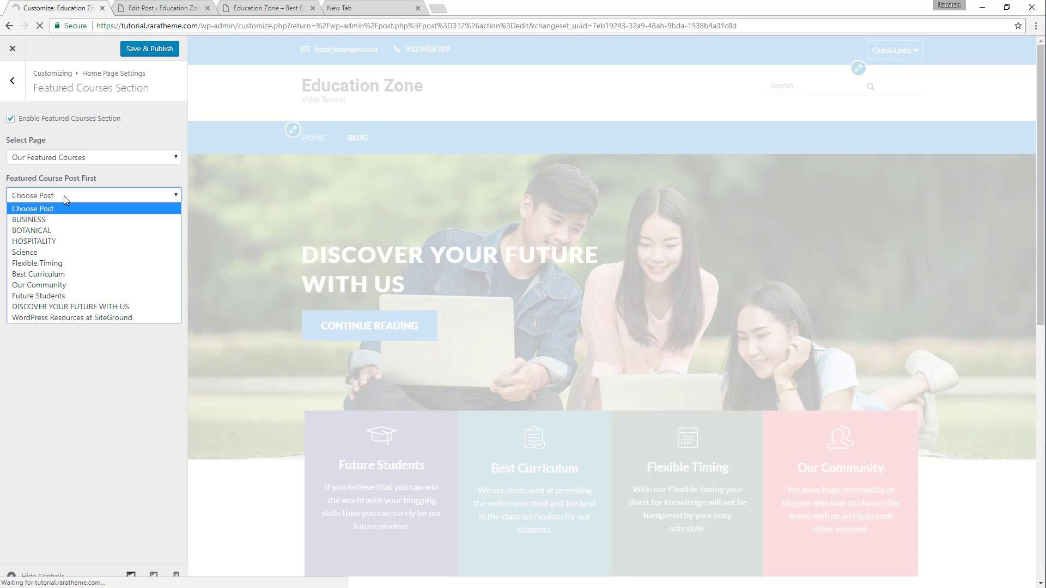
left_click(57, 253)
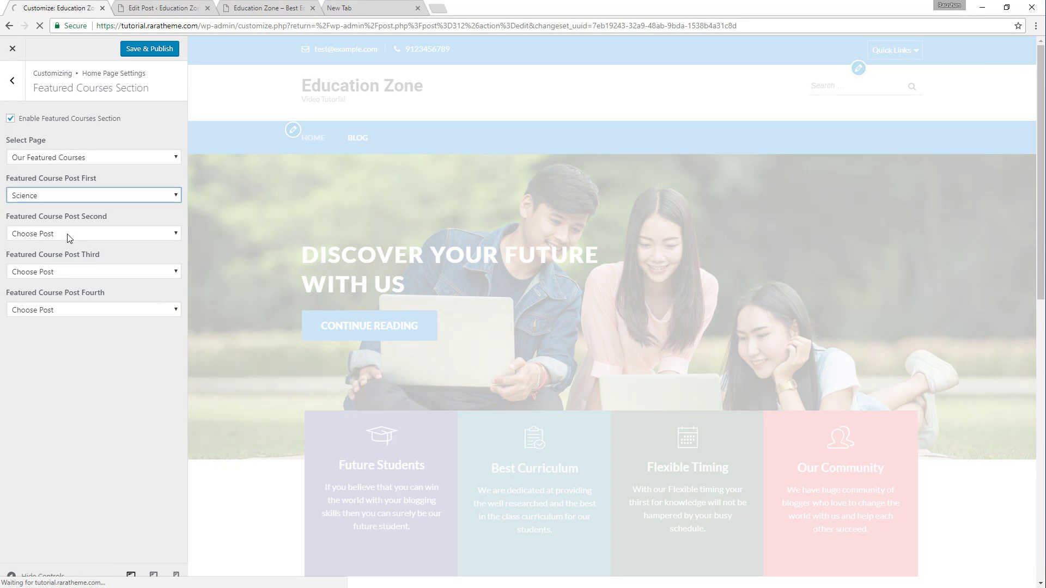
Choose "HOSPITALITY", "BOTANICAL" and "BUSINESS" as the second, third and fourth featured course posts, and publish the changes.
left_click(65, 234)
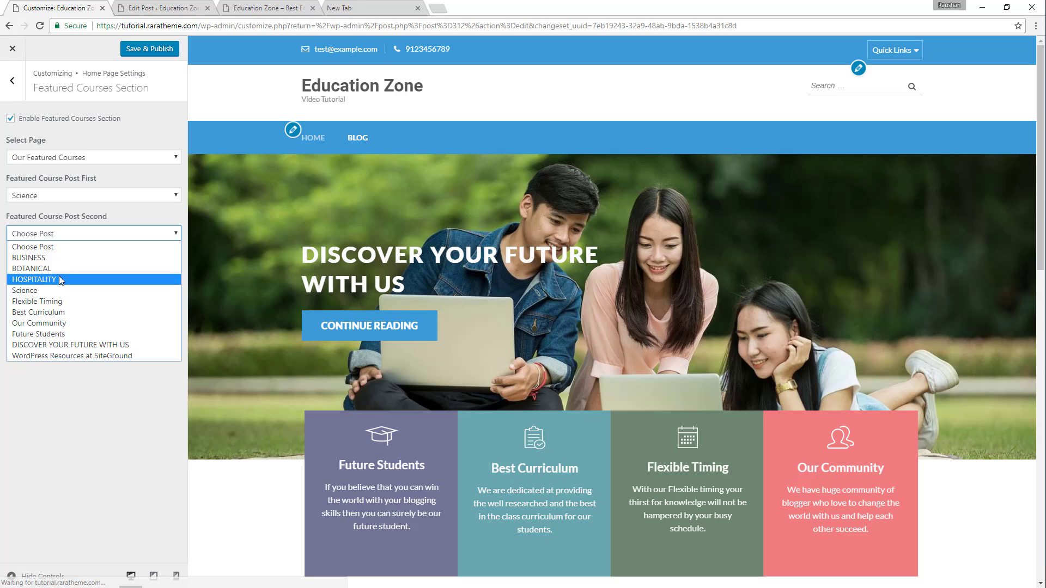
left_click(58, 279)
left_click(72, 271)
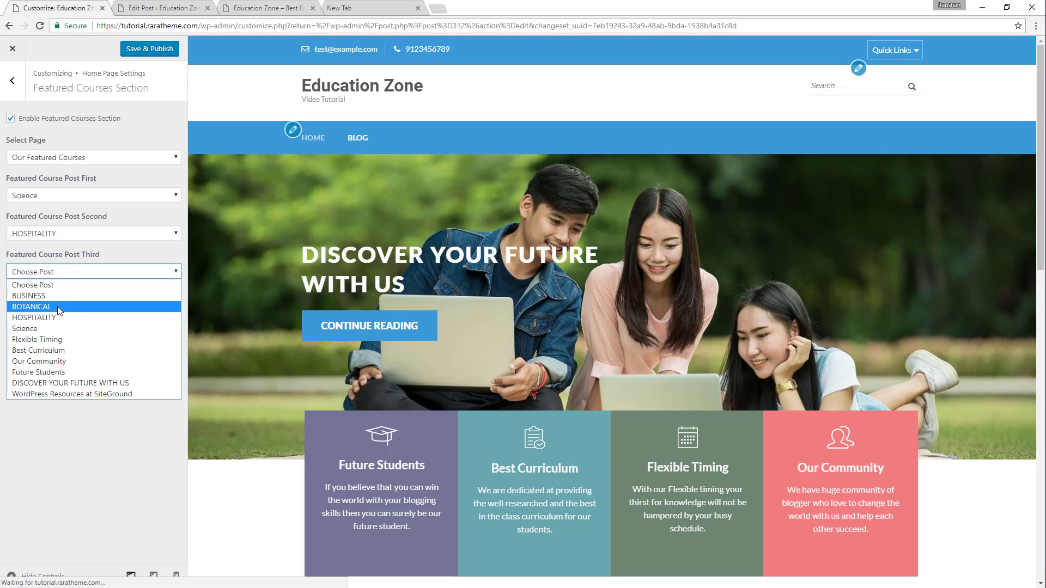
left_click(61, 307)
left_click(61, 311)
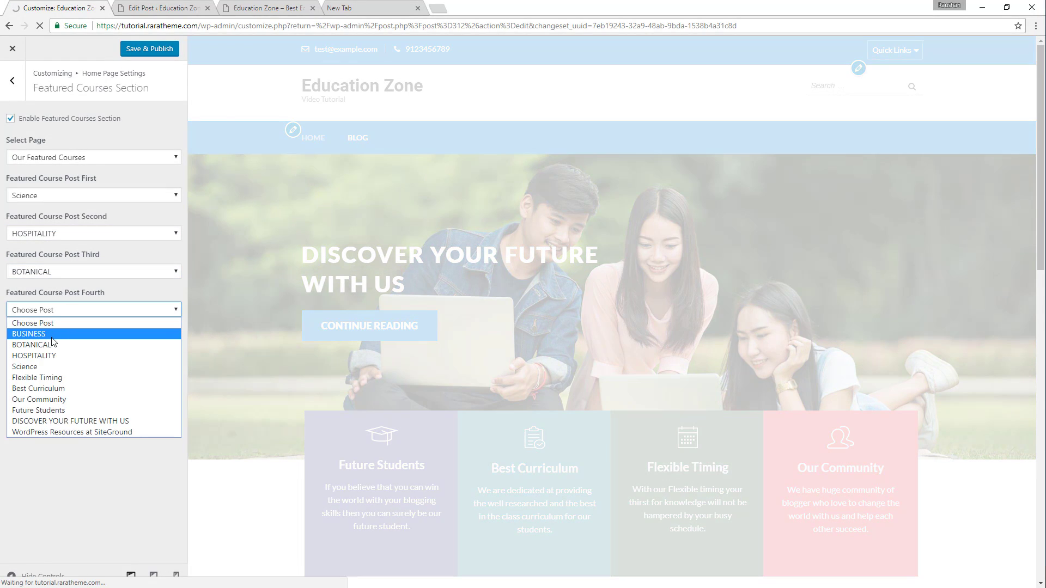
left_click(54, 334)
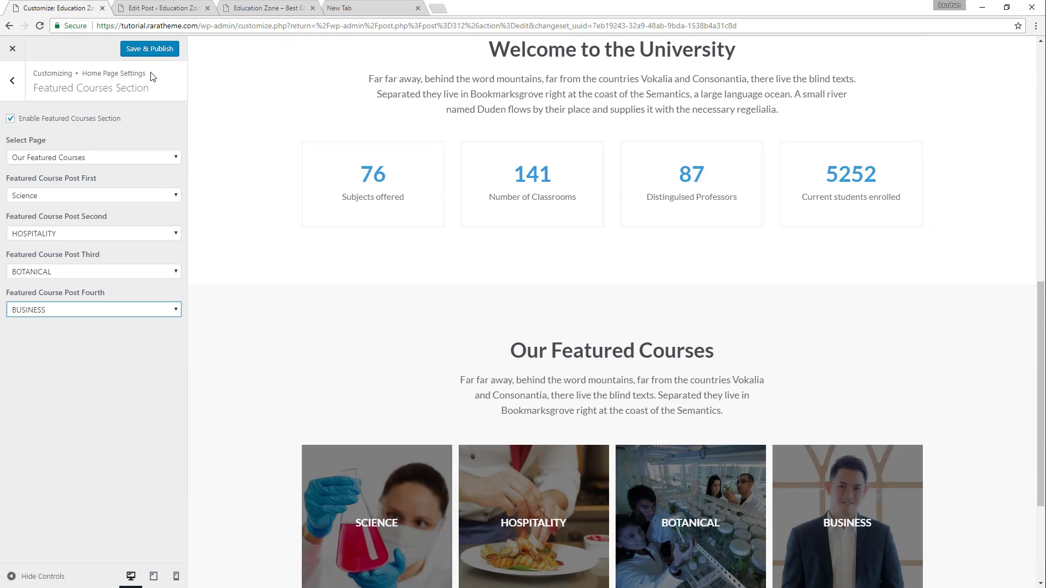
left_click(149, 48)
Reload the theme customizer and open the Extra Info Section of the Home Page Settings to check which pages can be selected.
scroll(502, 264, "down", 3)
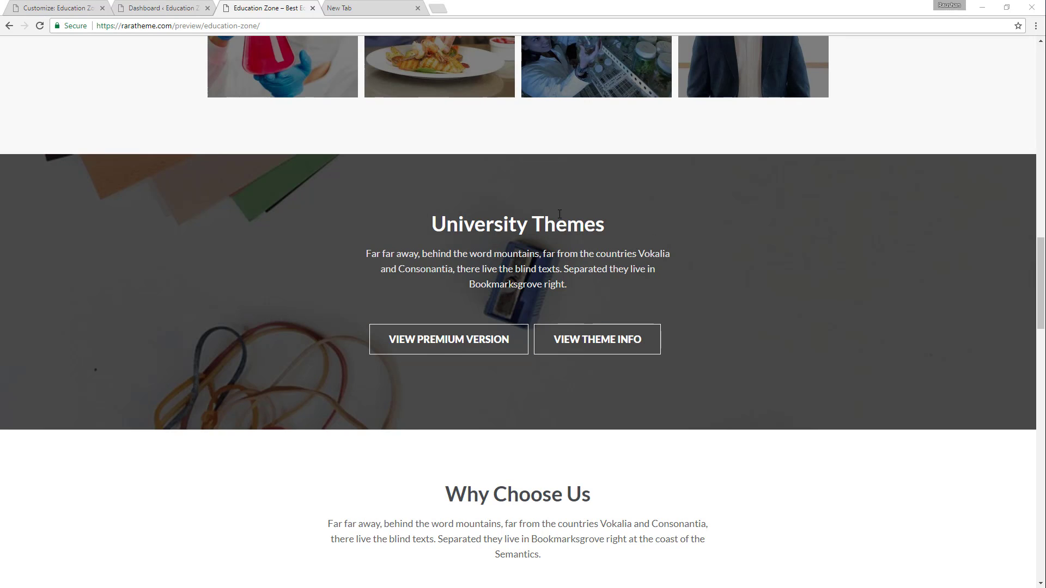
left_click(81, 5)
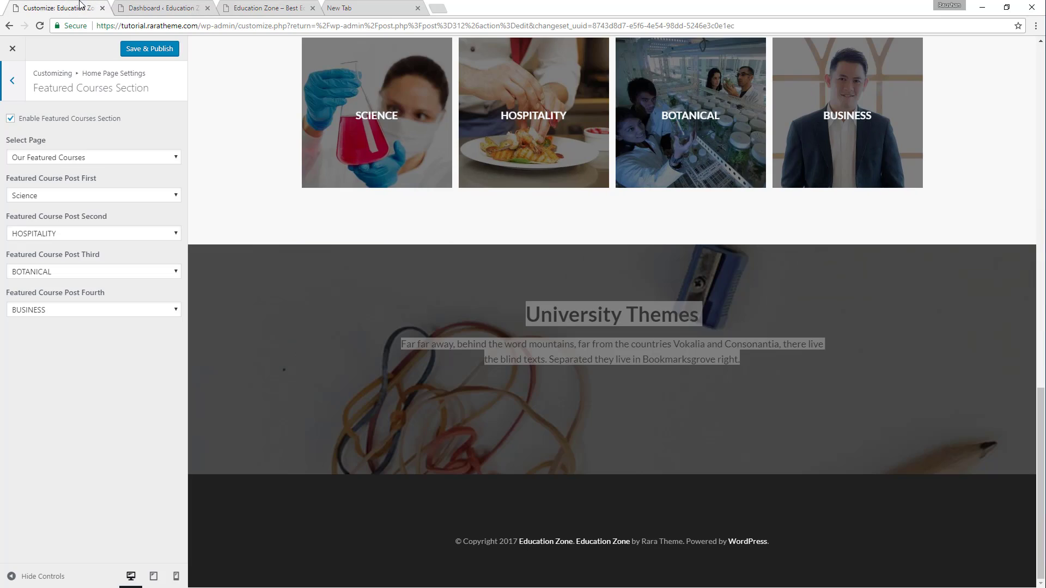
left_click(7, 89)
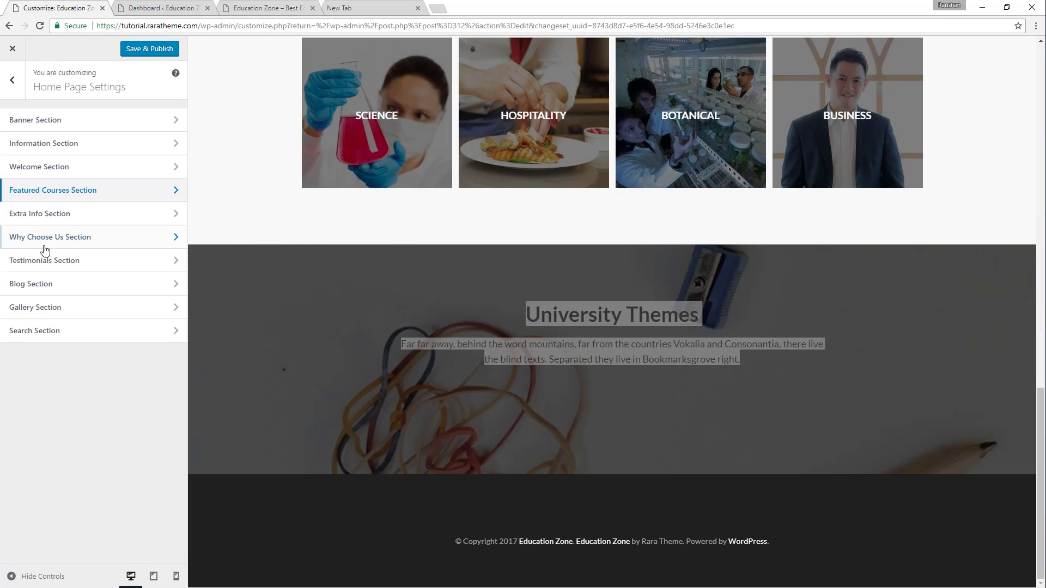
left_click(40, 26)
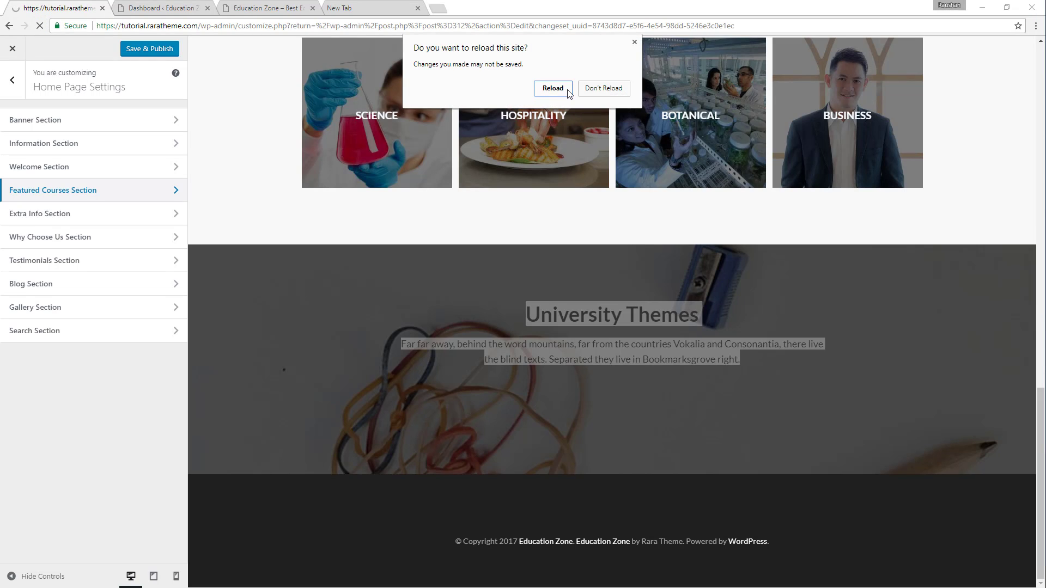
left_click(552, 88)
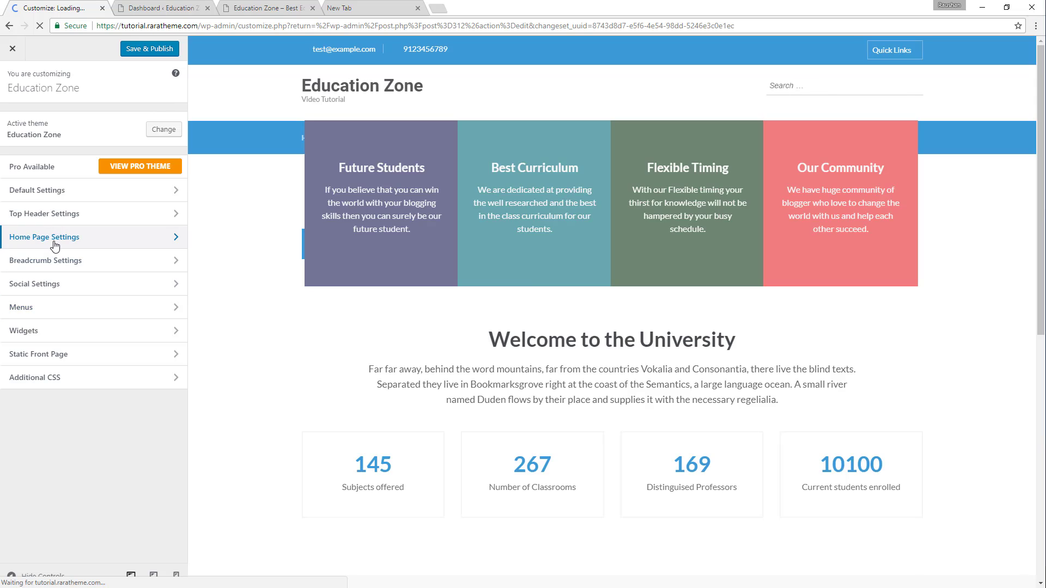
left_click(54, 245)
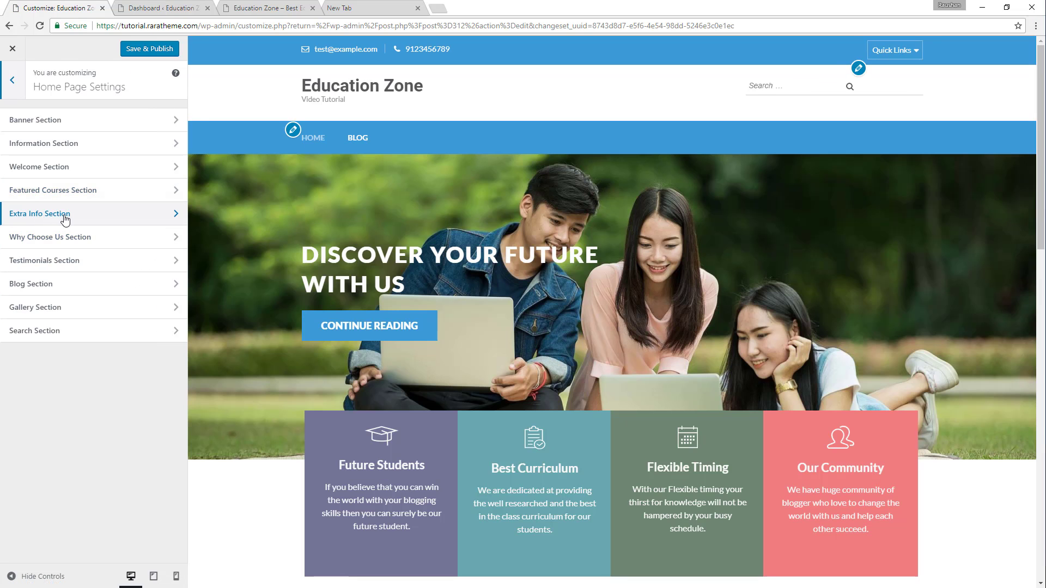
left_click(42, 215)
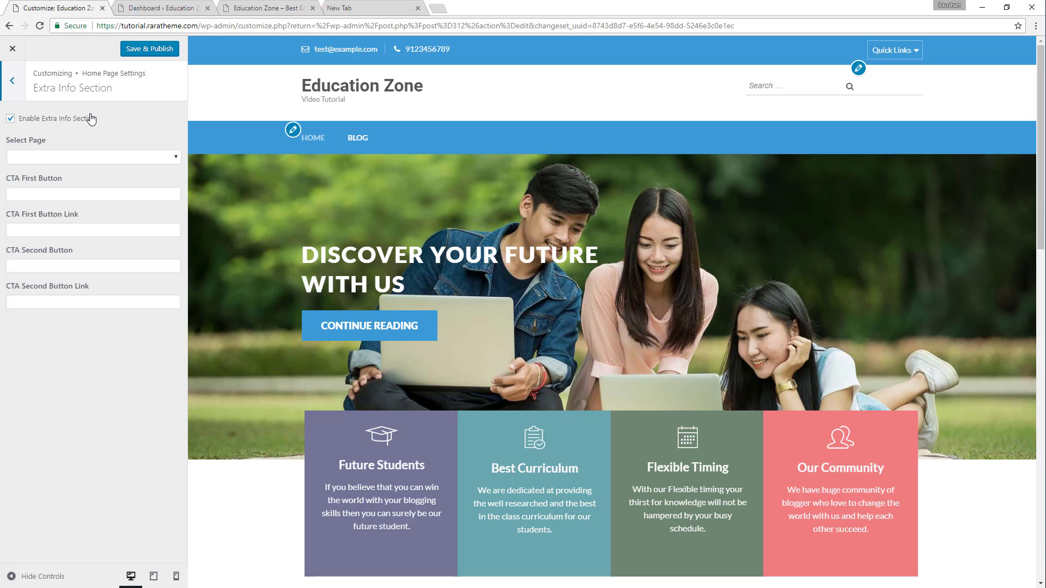
scroll(499, 161, "down", 15)
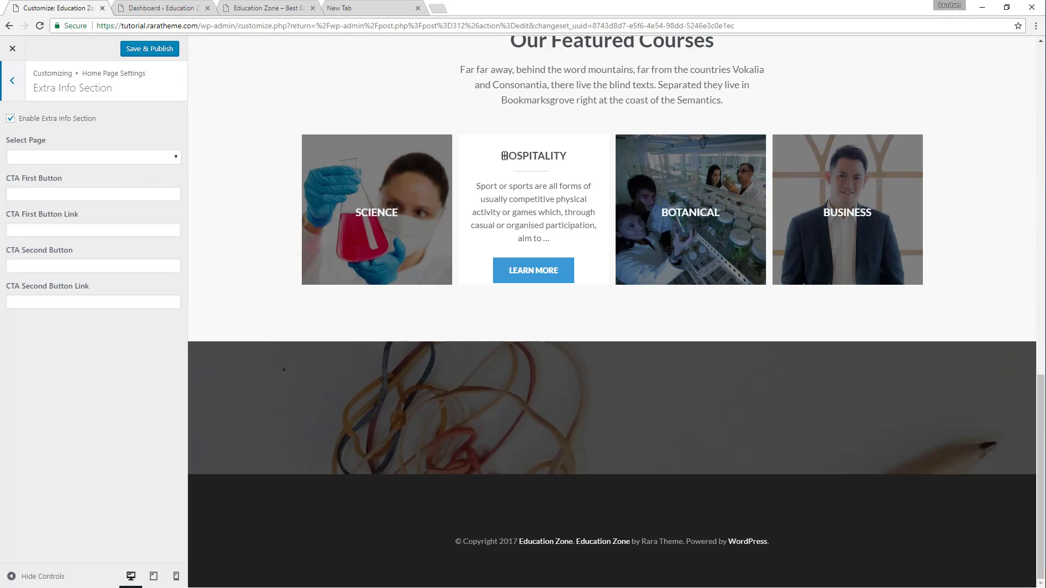
left_click(52, 158)
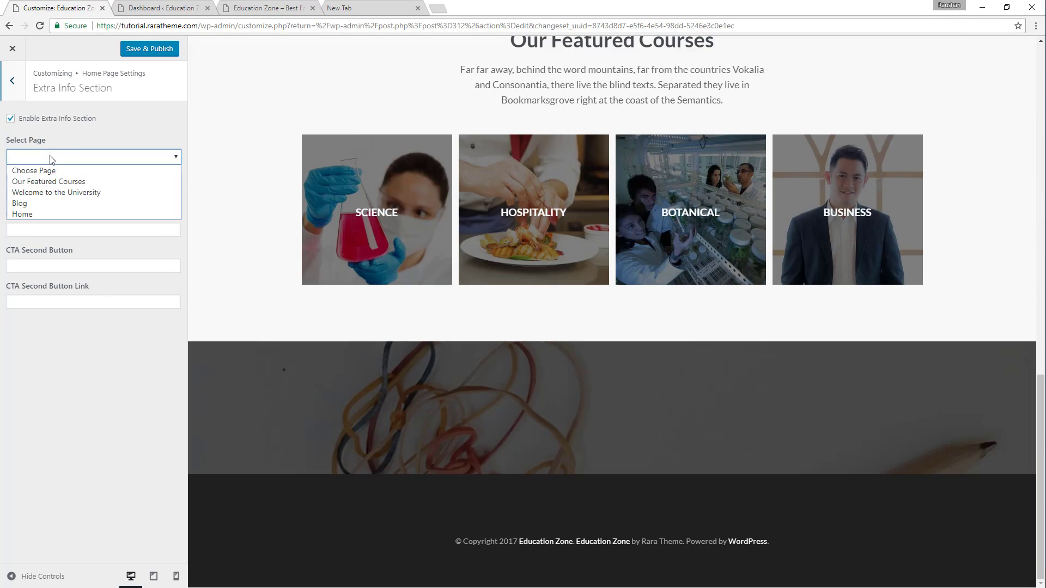
left_click(145, 129)
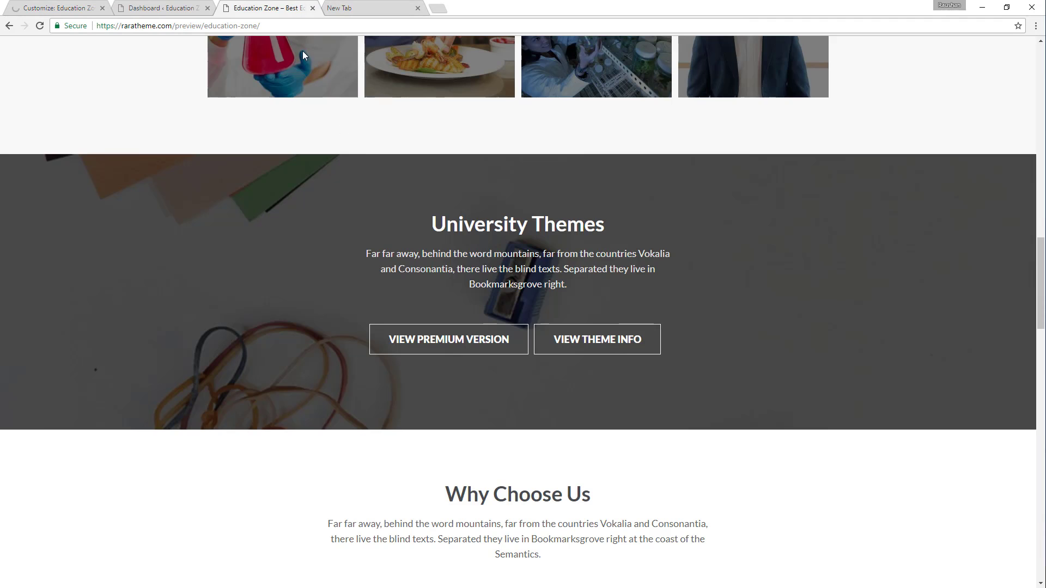
Add a new WordPress page titled "University Themes", copying the title from the demo site's matching section.
left_click(289, 7)
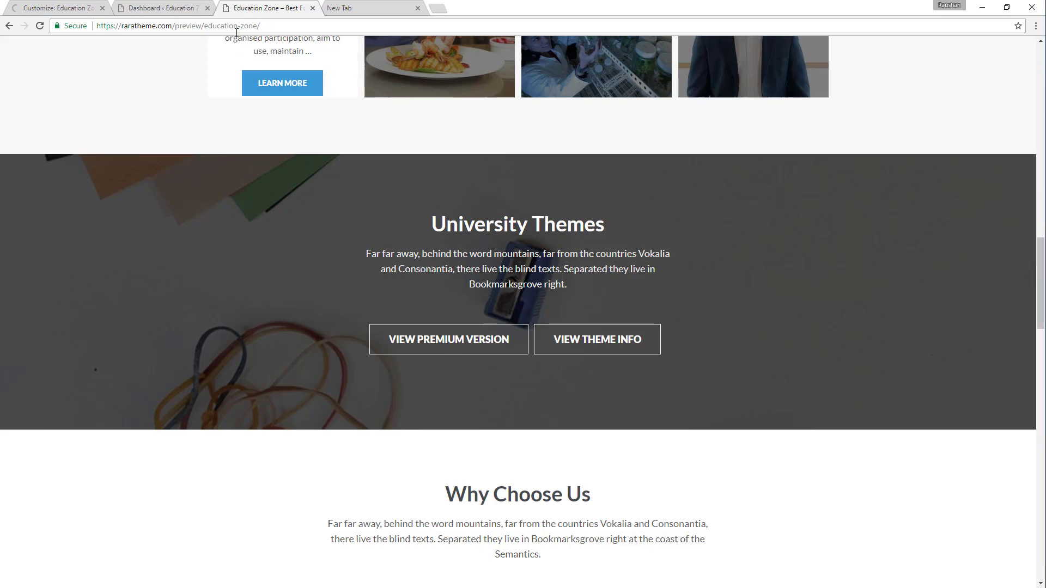
left_click(155, 7)
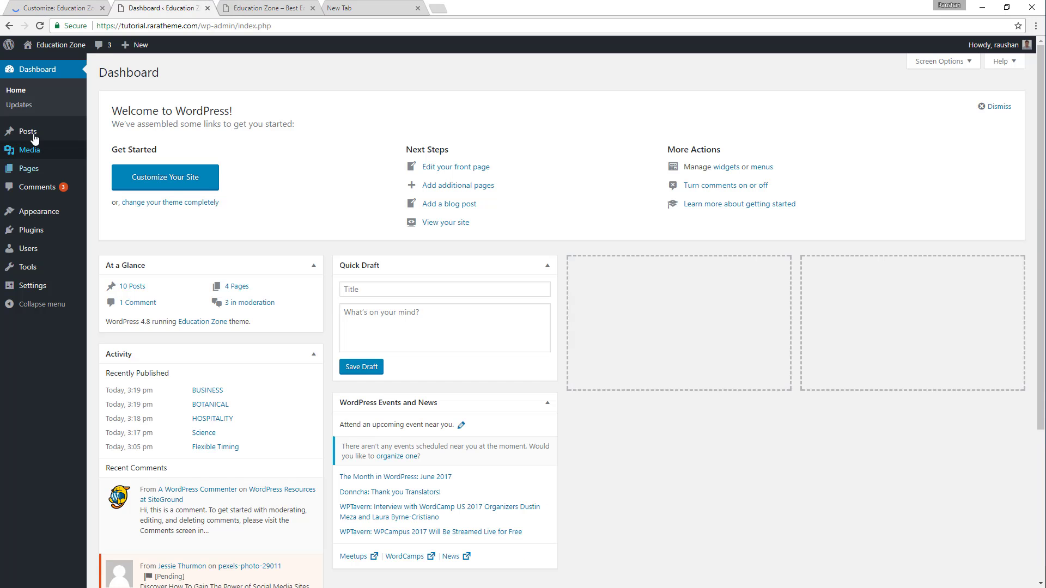
mouse_move(34, 176)
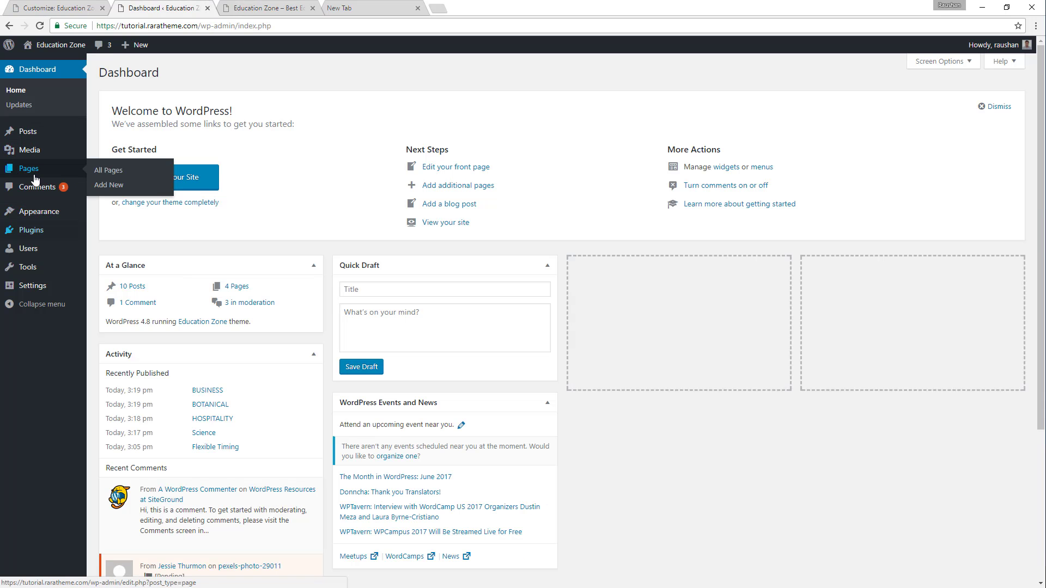
left_click(109, 186)
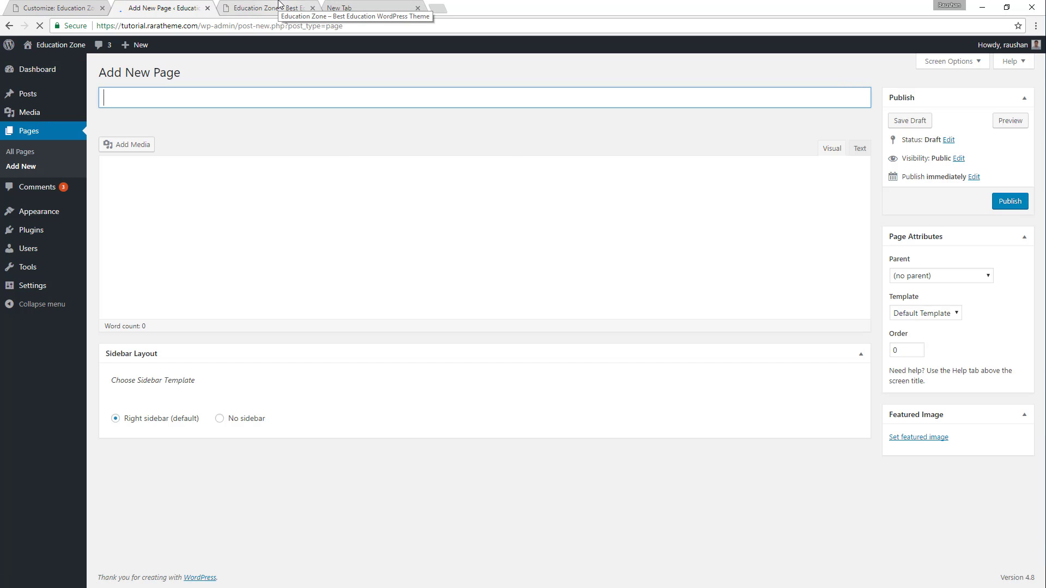
left_click(294, 8)
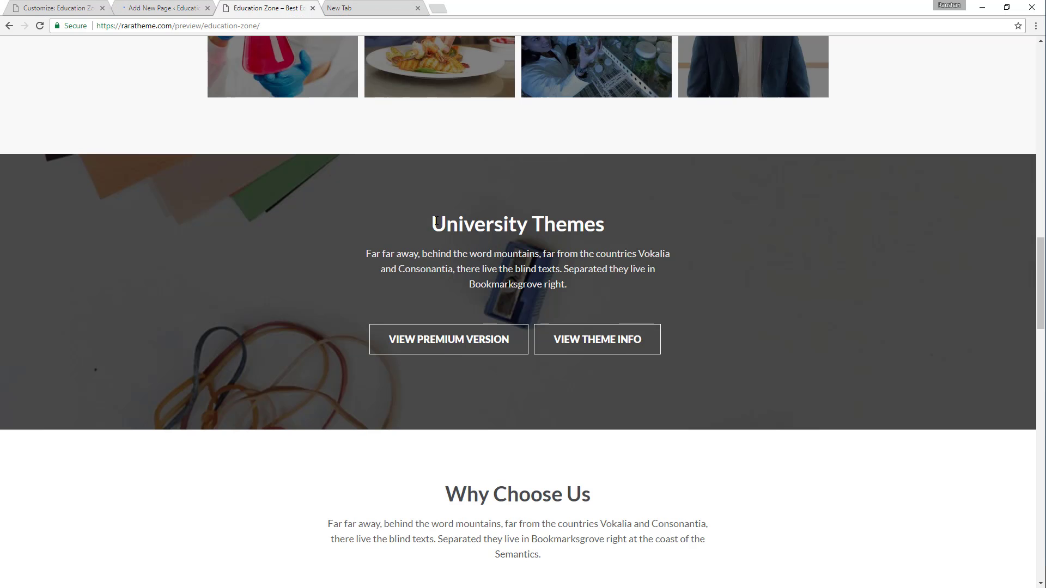
left_click_drag(435, 222, 609, 218)
key("ctrl+c")
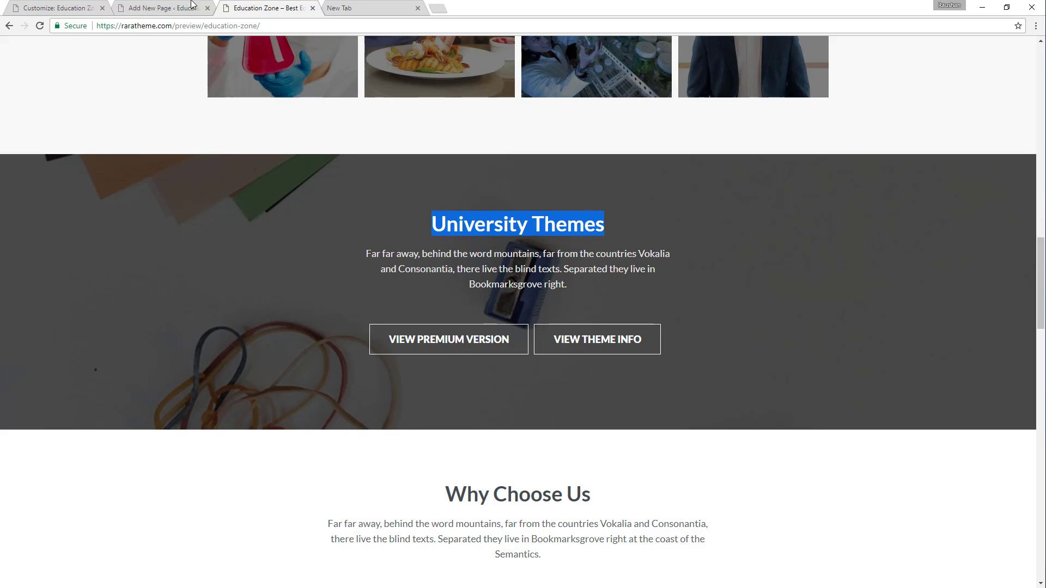
left_click(158, 8)
key("ctrl+v")
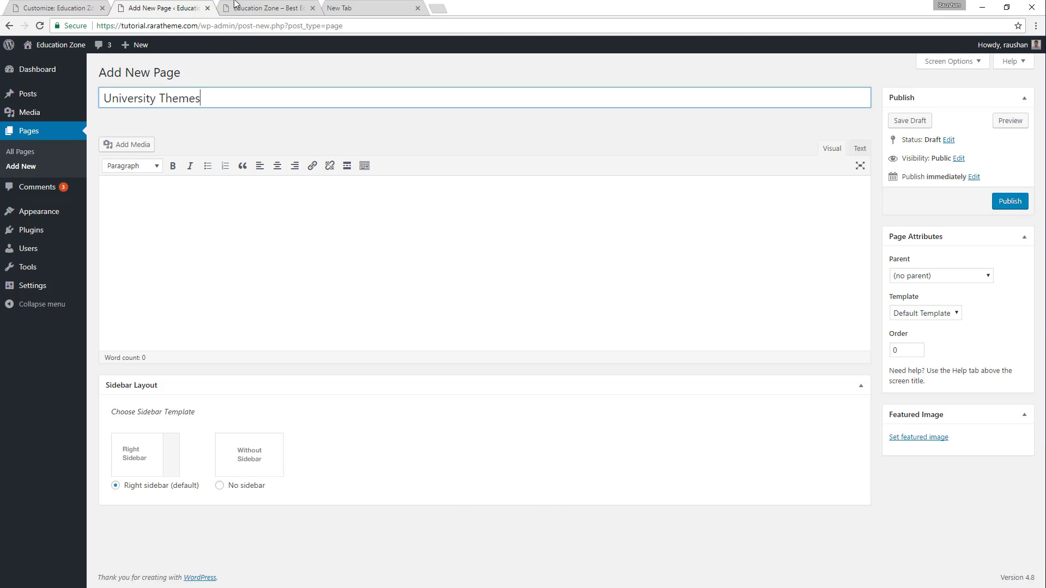
Fill the University Themes page's body with the demo paragraph starting "Far far away, behind the word mountains" and publish the page.
left_click(240, 7)
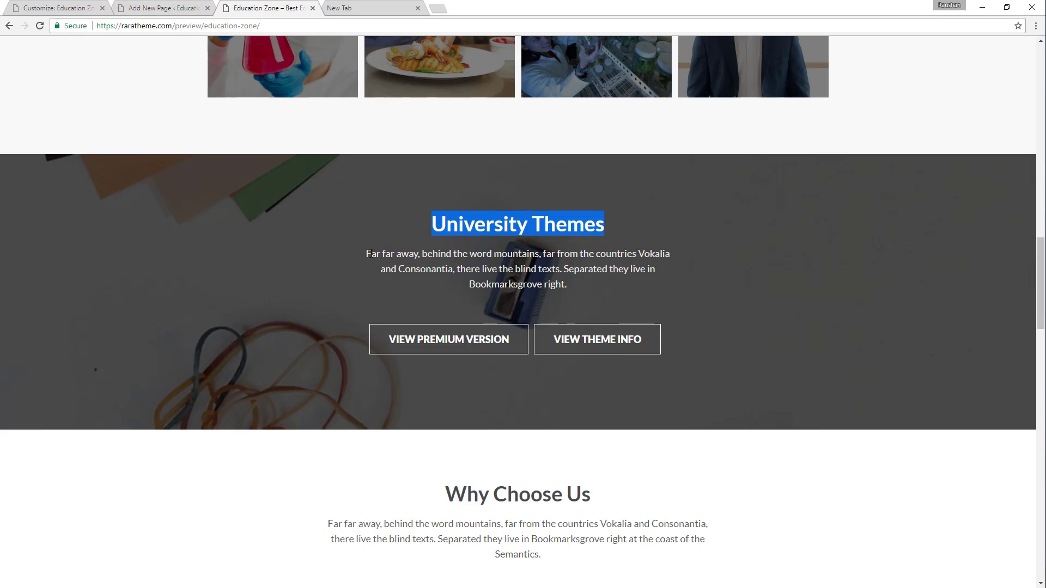
left_click_drag(369, 253, 576, 284)
key("ctrl+c")
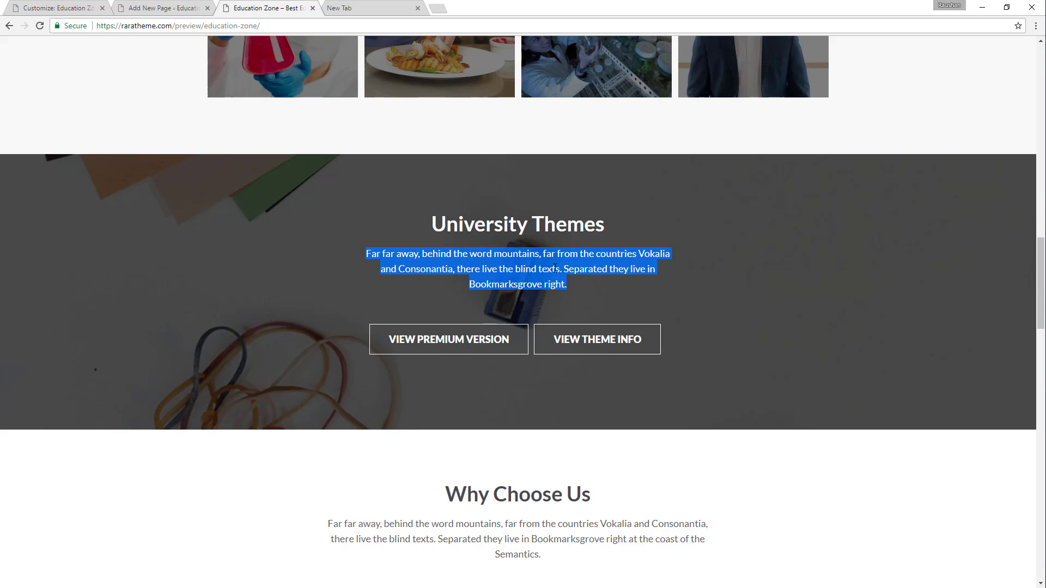
left_click(150, 8)
left_click(181, 199)
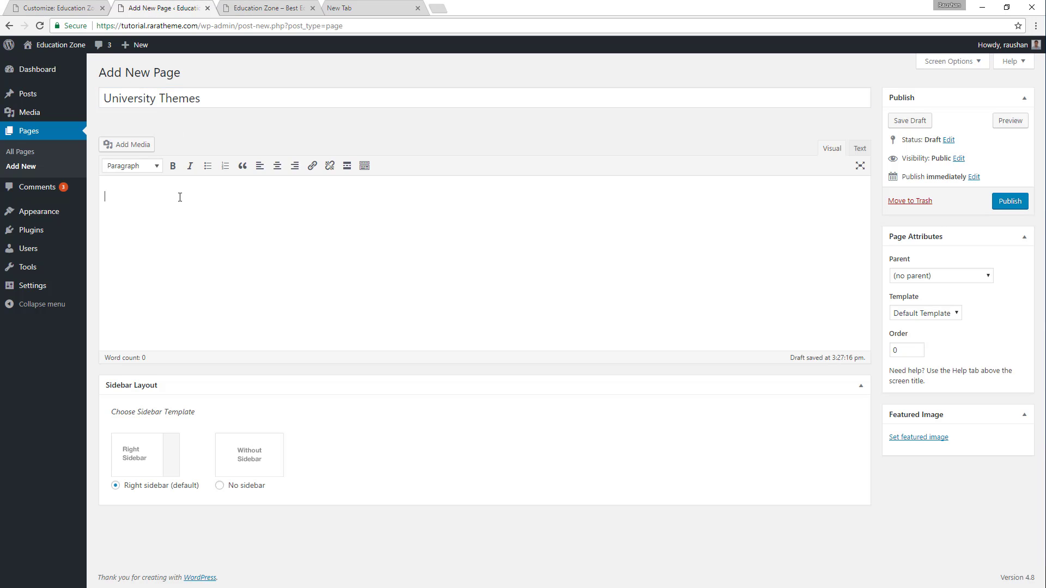
key("ctrl+v")
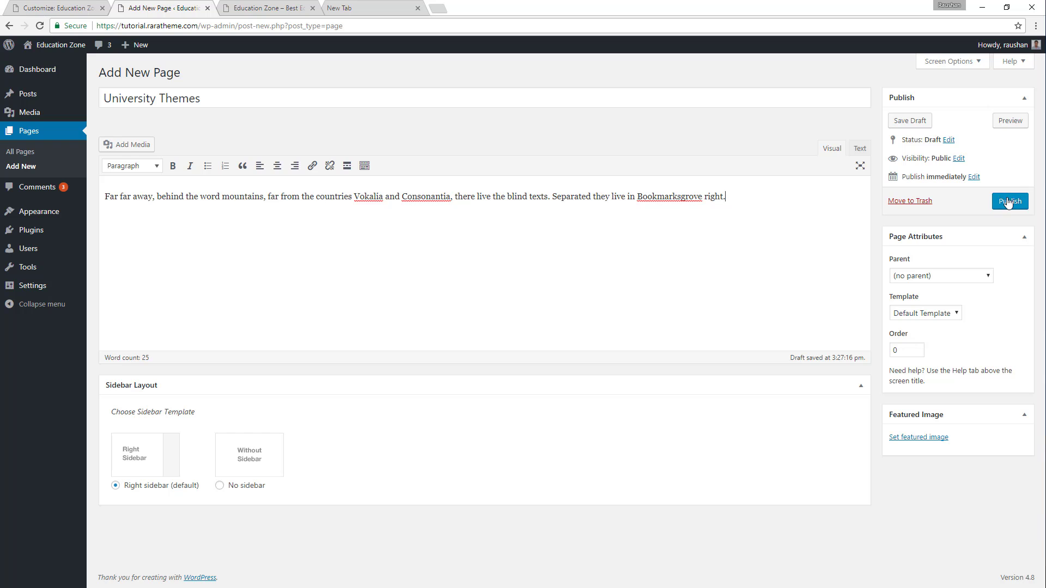
left_click(1007, 202)
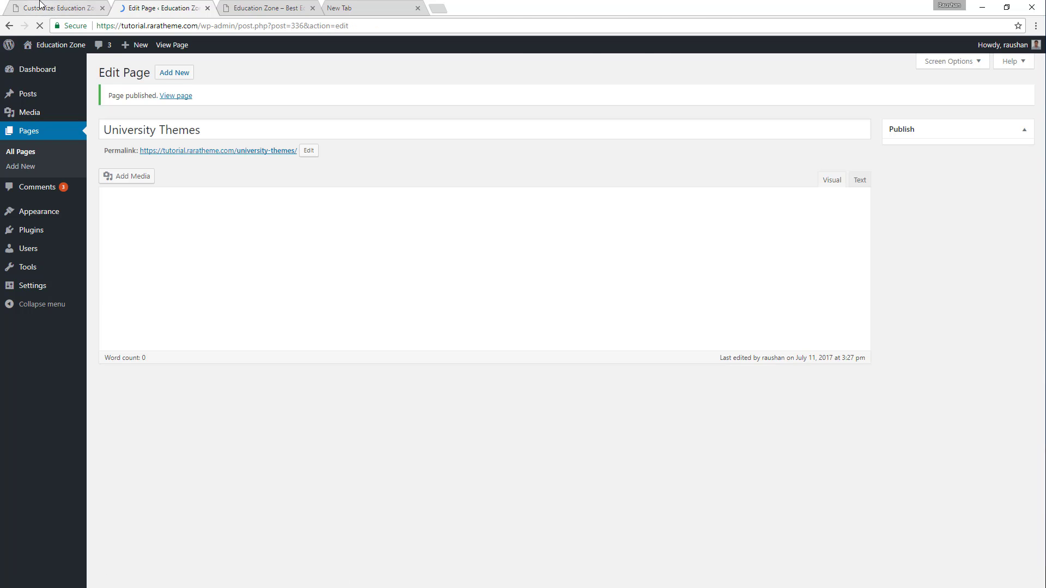
Return to the theme customizer, reload it, and reopen the Extra Info Section of the Home Page Settings.
left_click(56, 8)
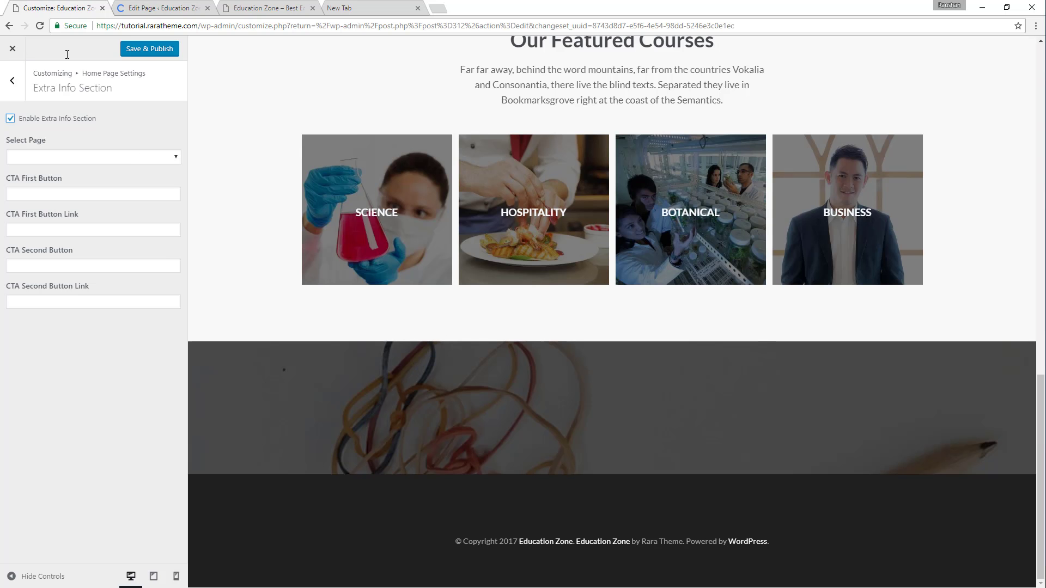
left_click(40, 26)
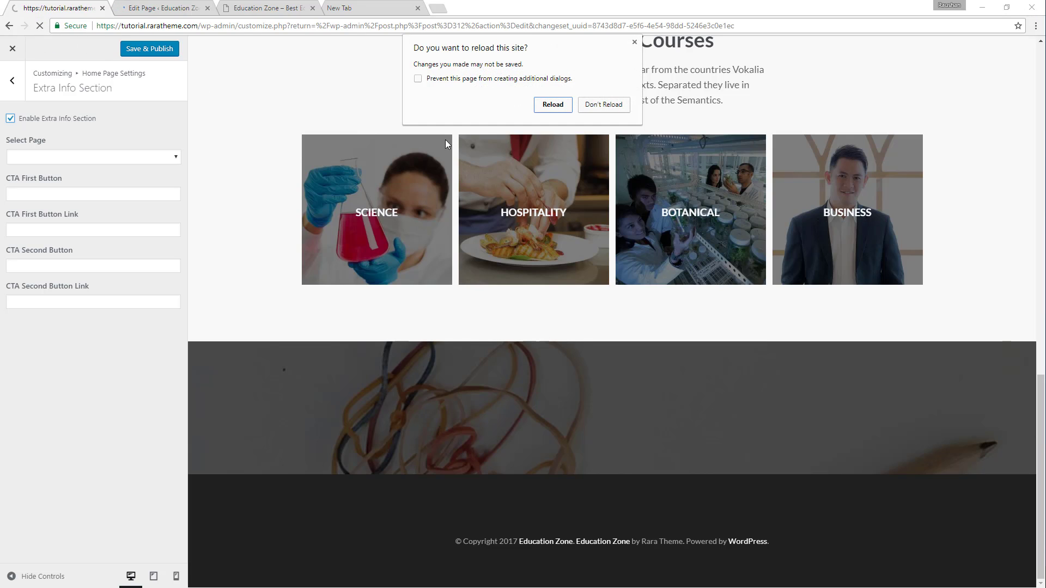
left_click(563, 109)
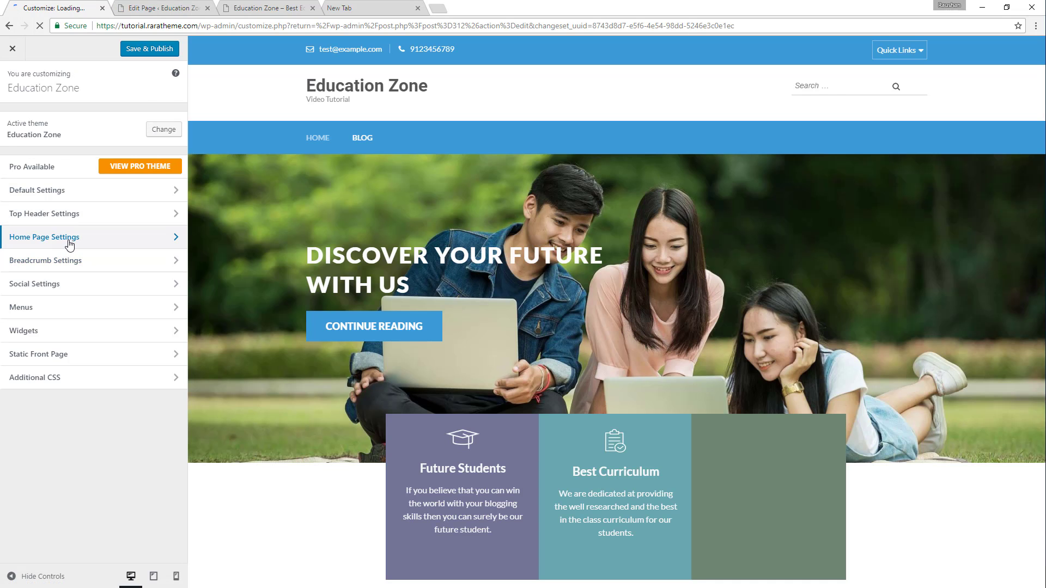
left_click(65, 242)
left_click(63, 215)
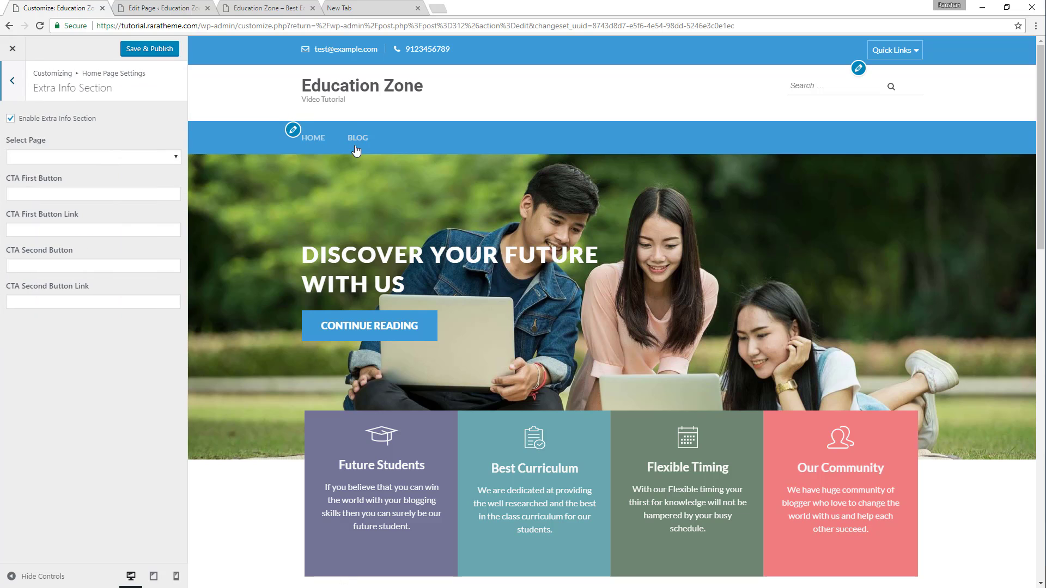
Choose "University Themes" as the Extra Info Section's page and compare the previewed section with the demo site.
left_click(121, 158)
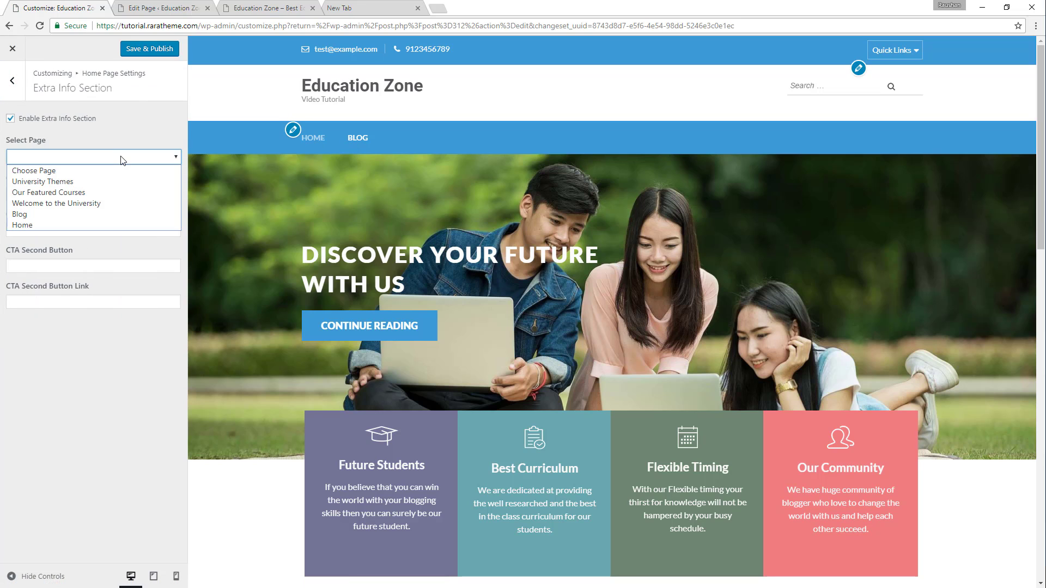
left_click(93, 184)
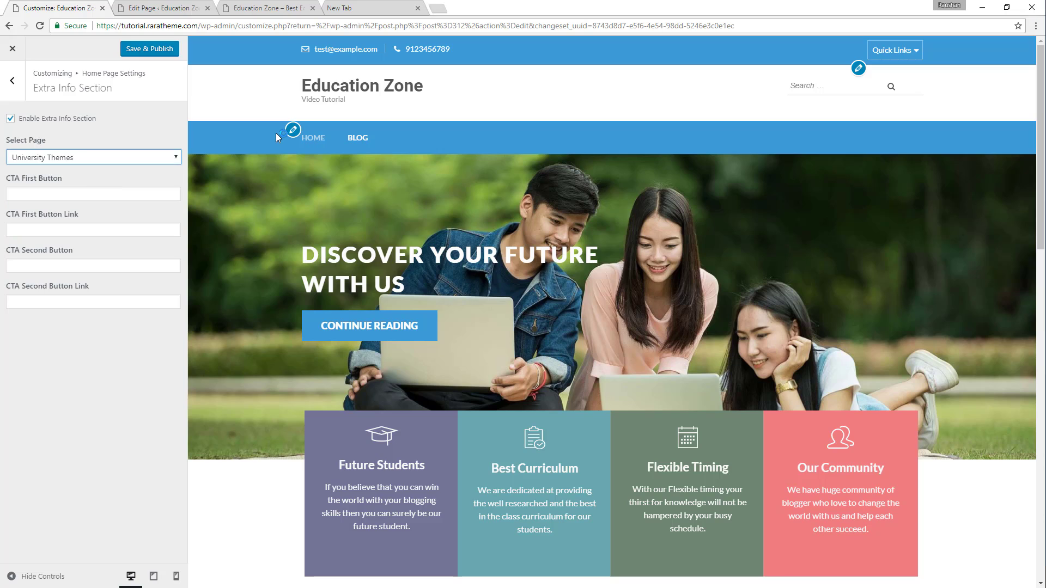
scroll(395, 172, "down", 15)
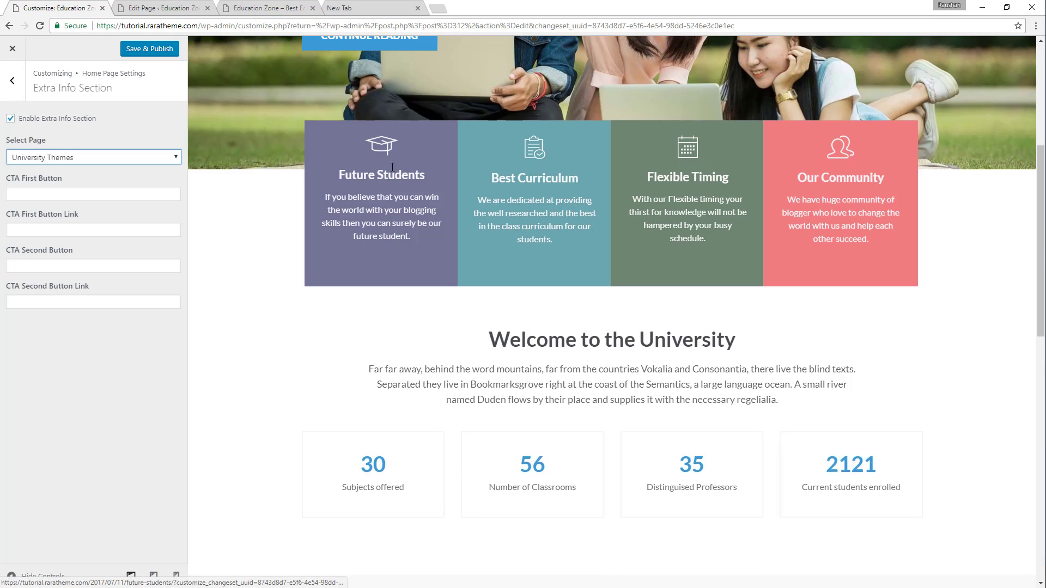
scroll(390, 169, "down", 13)
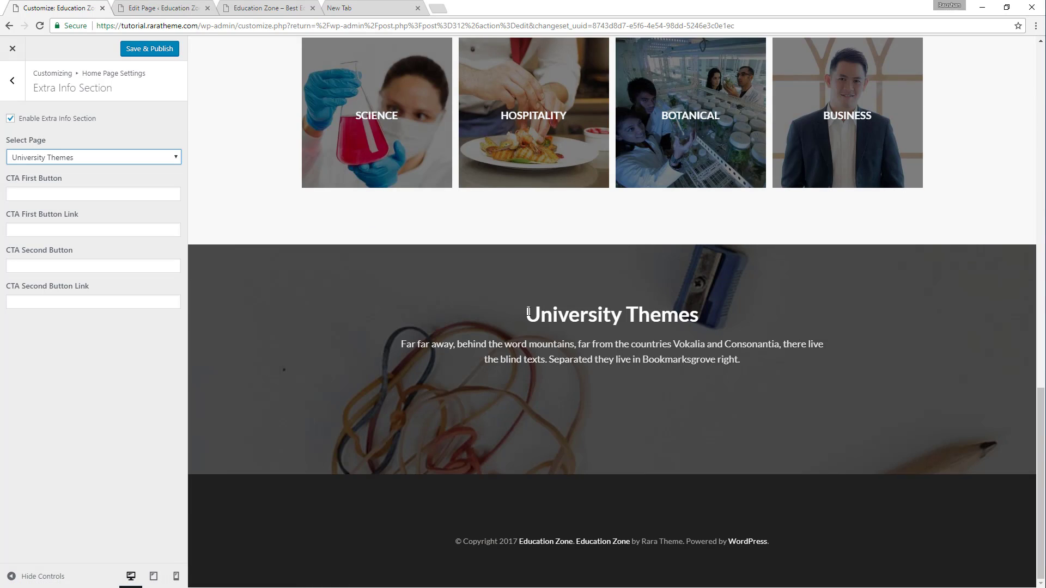
left_click_drag(528, 311, 655, 357)
left_click(299, 8)
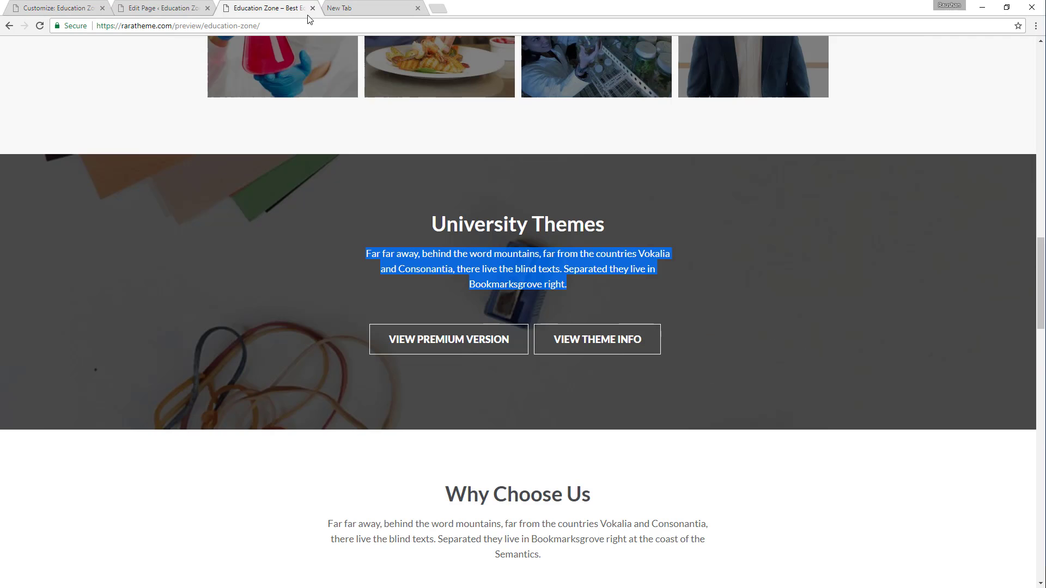
left_click(59, 4)
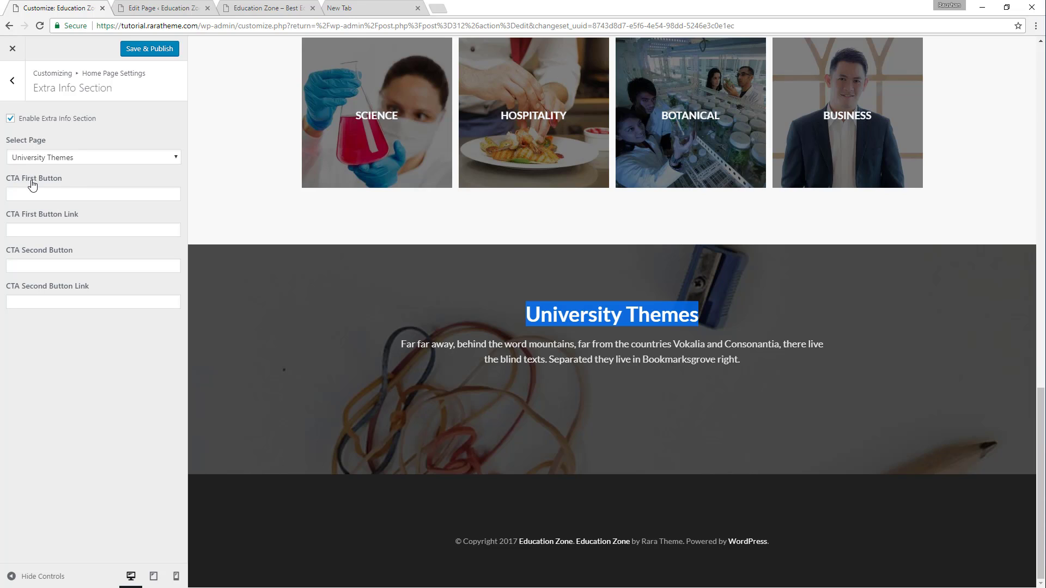
left_click(97, 194)
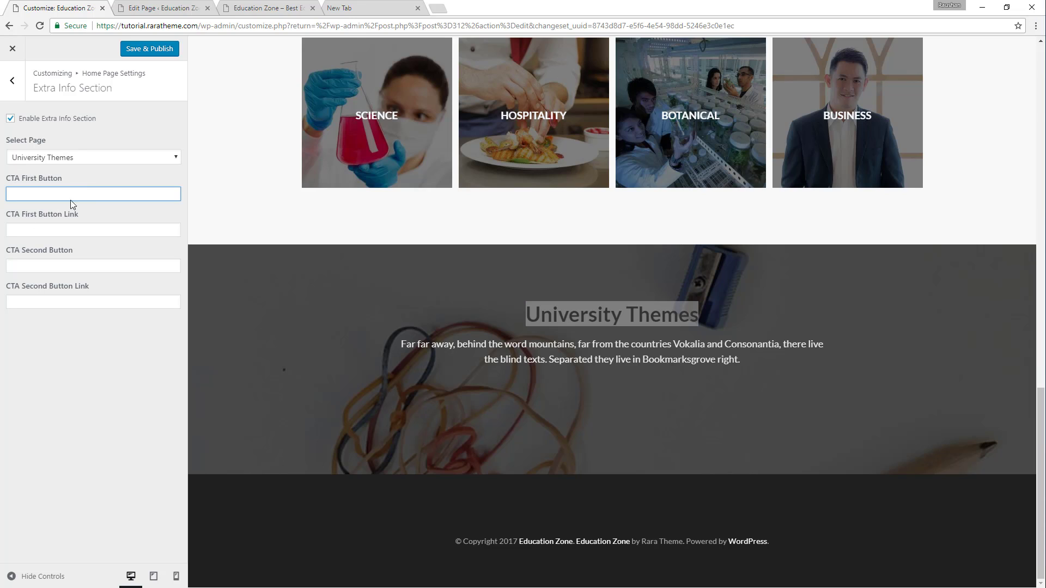
left_click(288, 7)
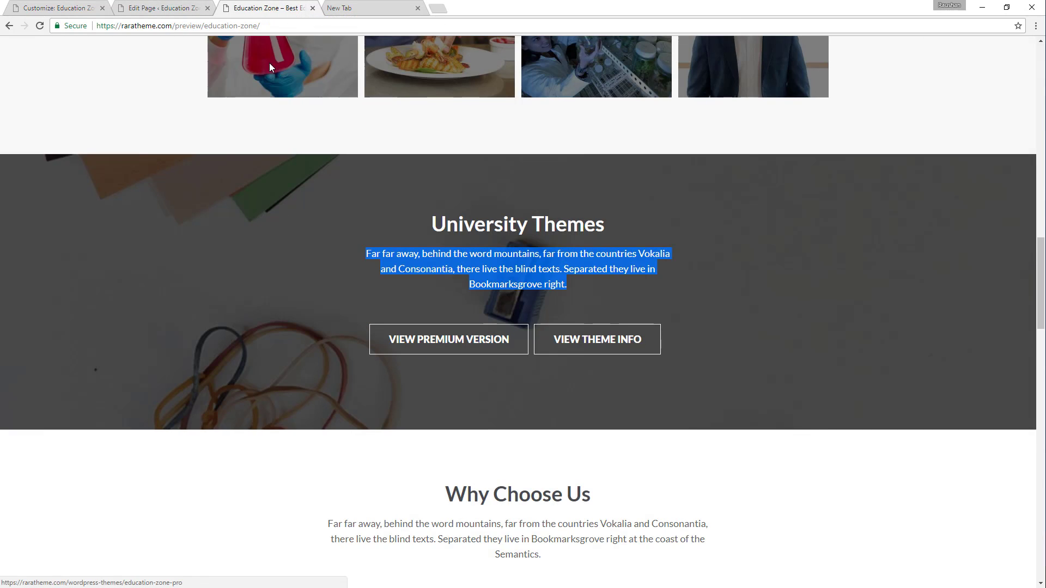
left_click(98, 7)
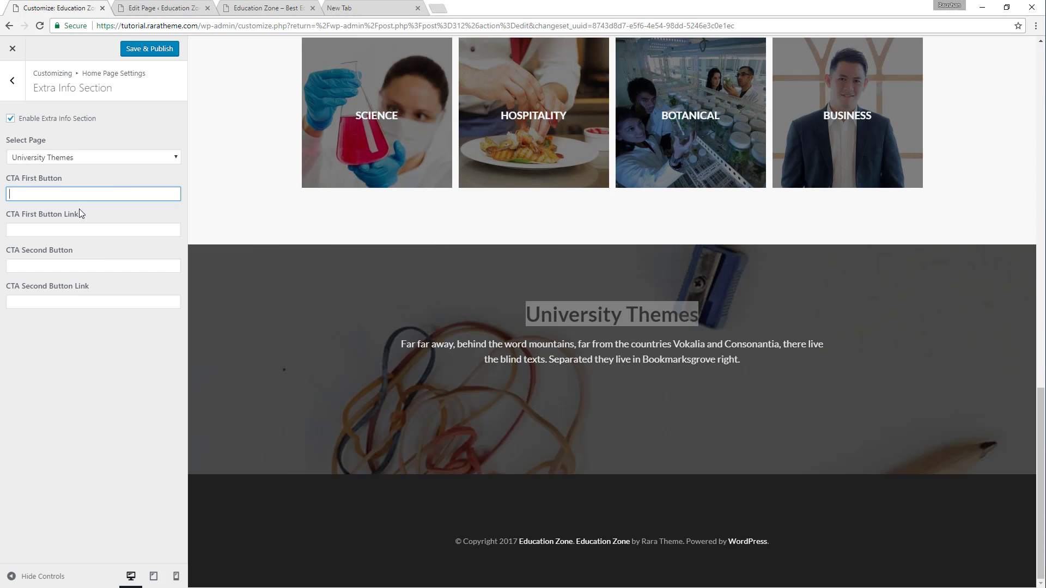
type("View")
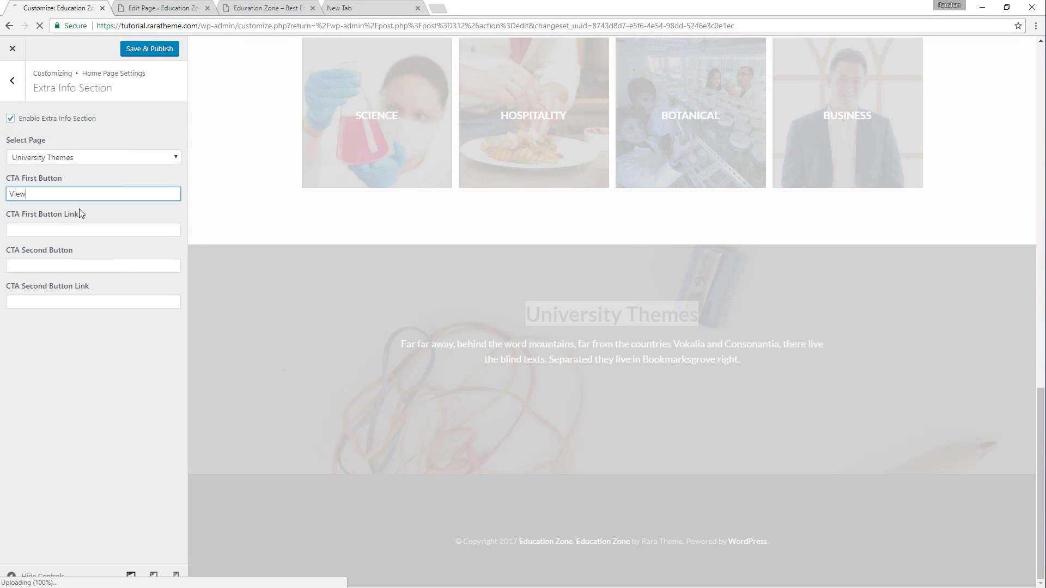
type(" Premium Theme")
left_click(117, 230)
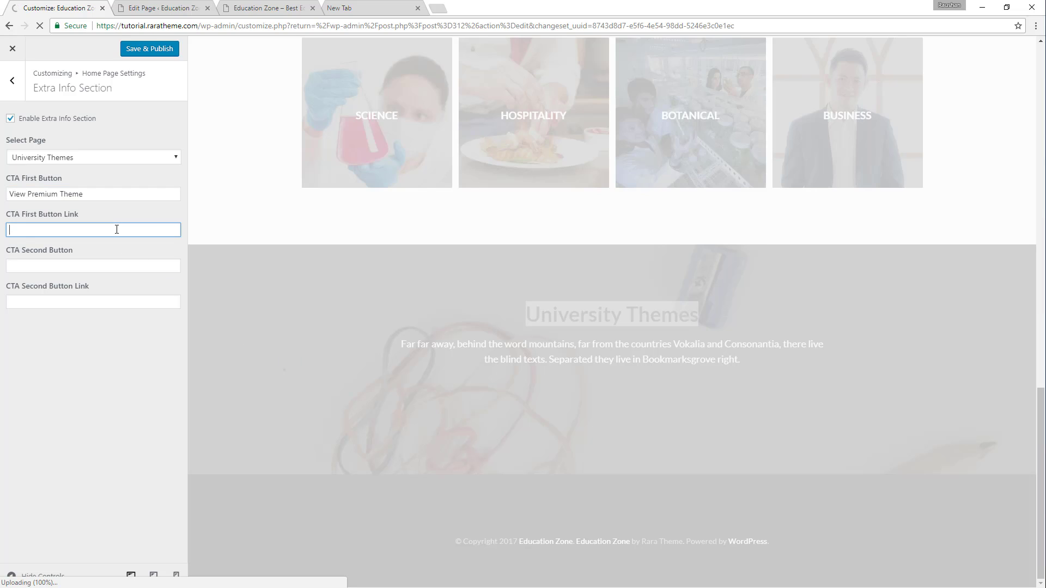
type("Https://raratheme.c")
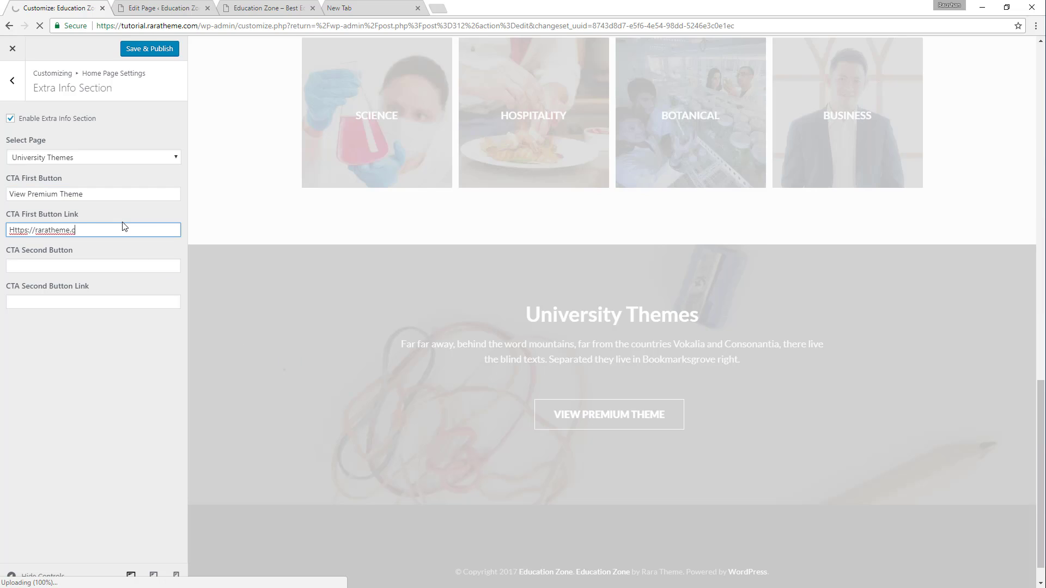
type("om")
left_click(105, 270)
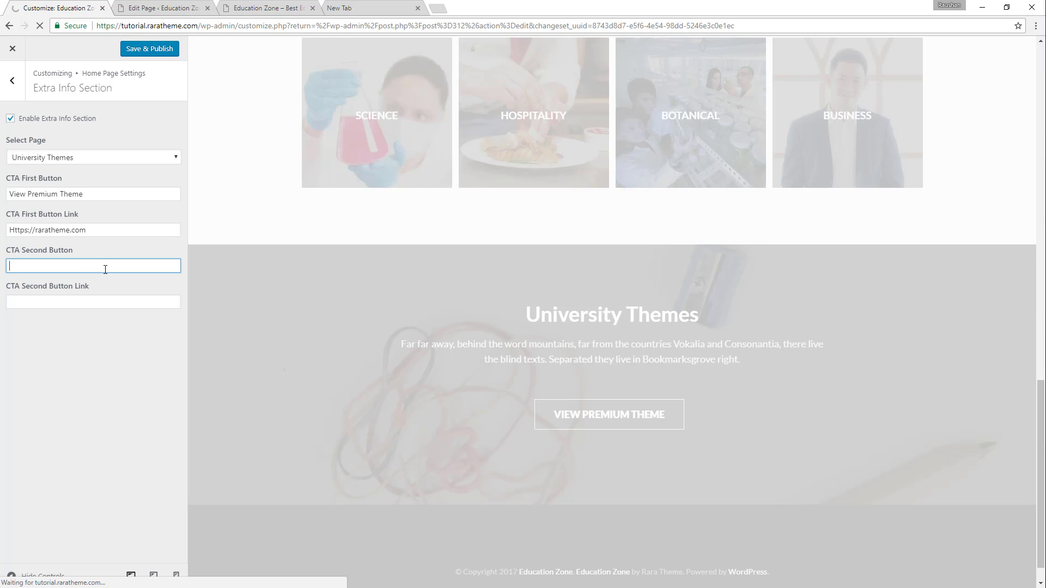
type("Second CTA")
left_click(69, 305)
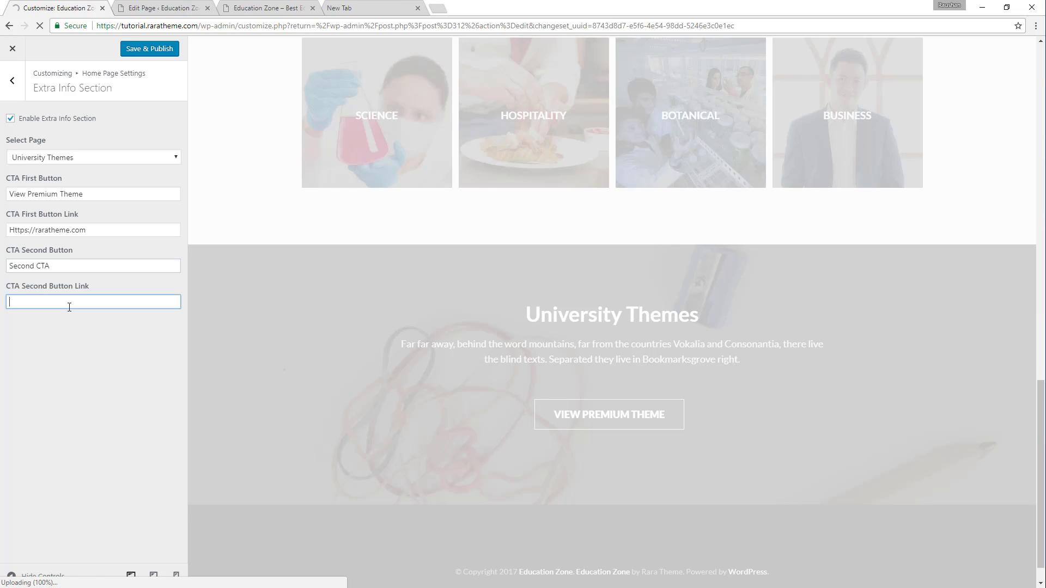
type("https://raratheme.com/wordpress-themes")
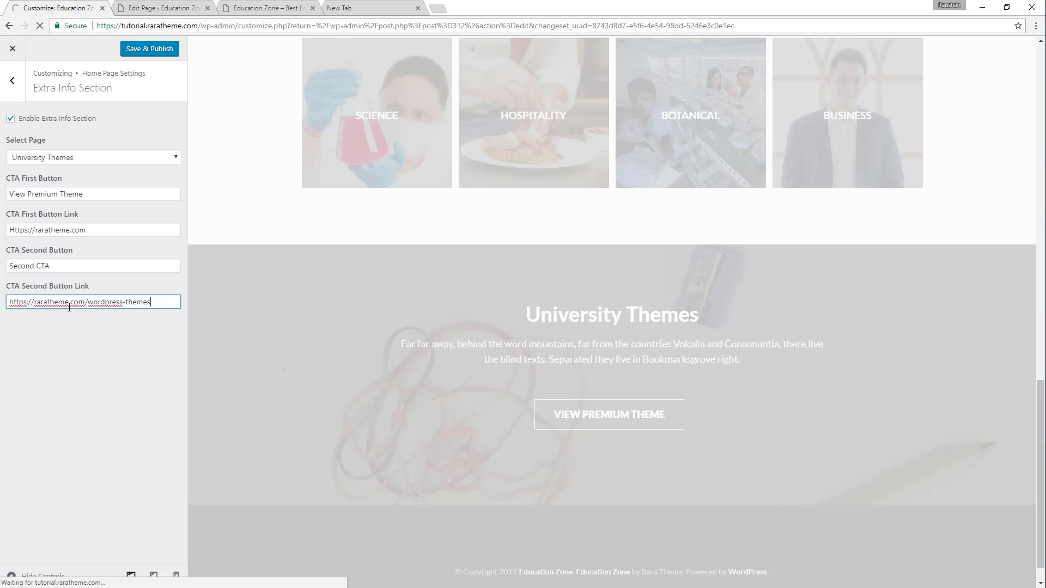
left_click(145, 50)
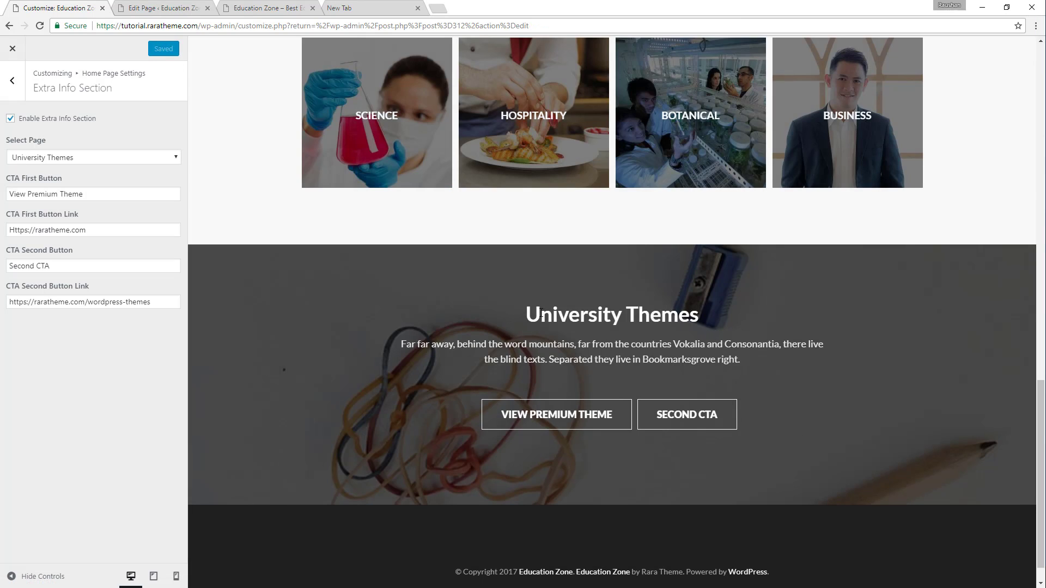
Compare the previewed University Themes title, text and buttons with the same section on the demo site.
left_click_drag(523, 315, 720, 322)
left_click(506, 358)
double_click(551, 344)
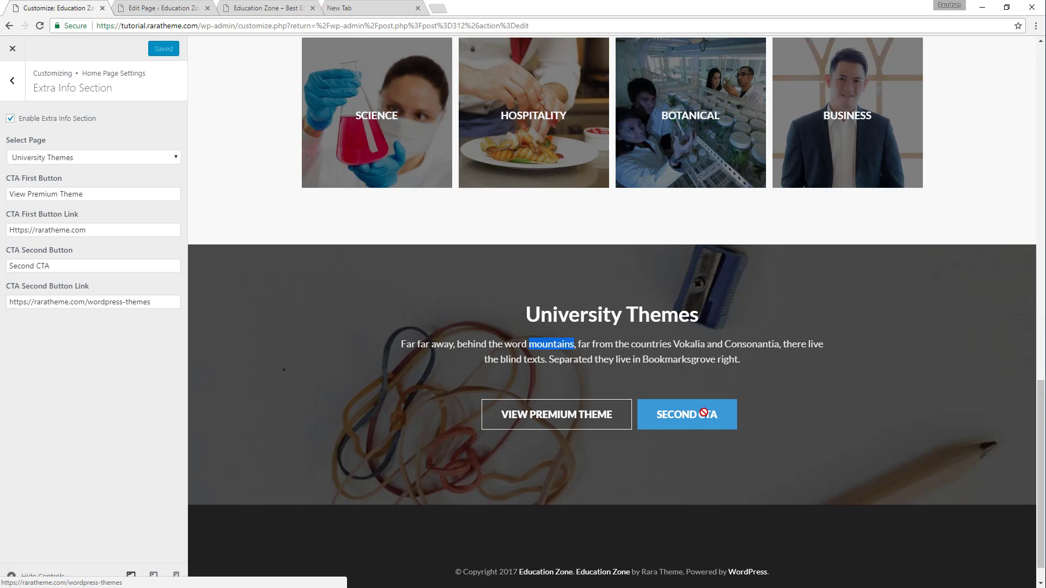
left_click(268, 4)
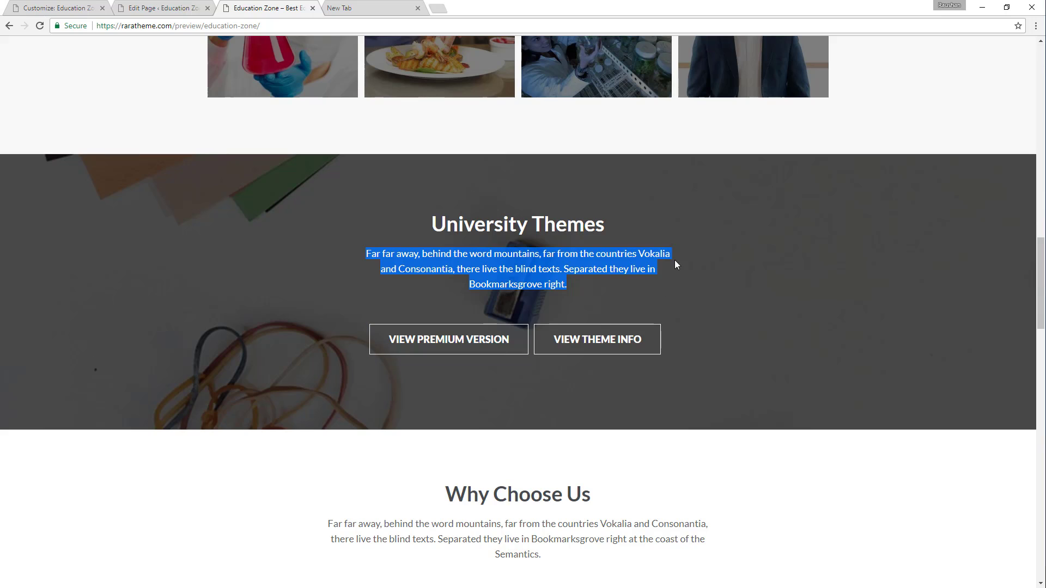
left_click(113, 4)
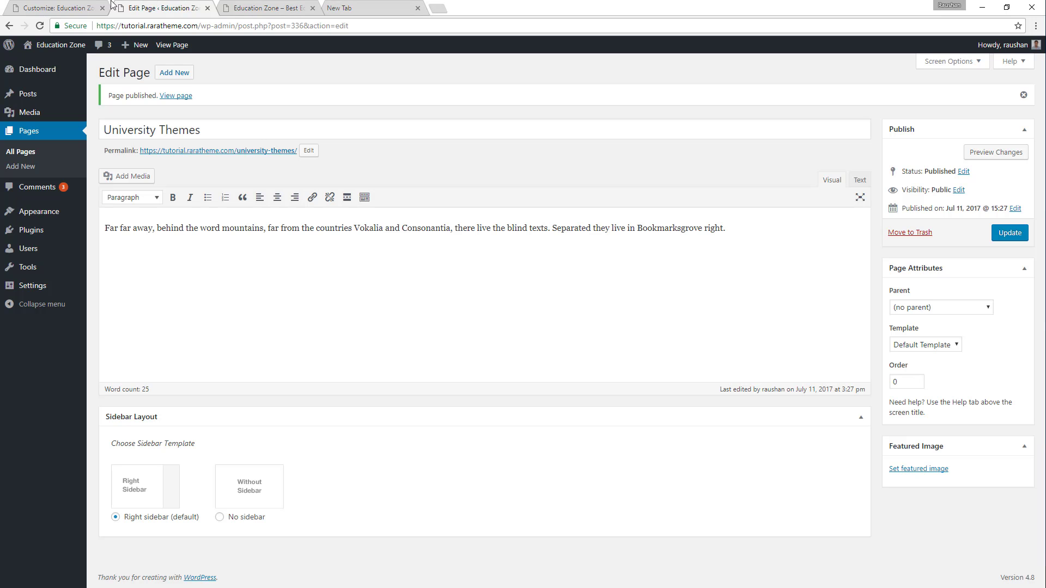
Enable the Why Choose Us Section in the customizer's Home Page Settings and publish the change.
left_click(64, 5)
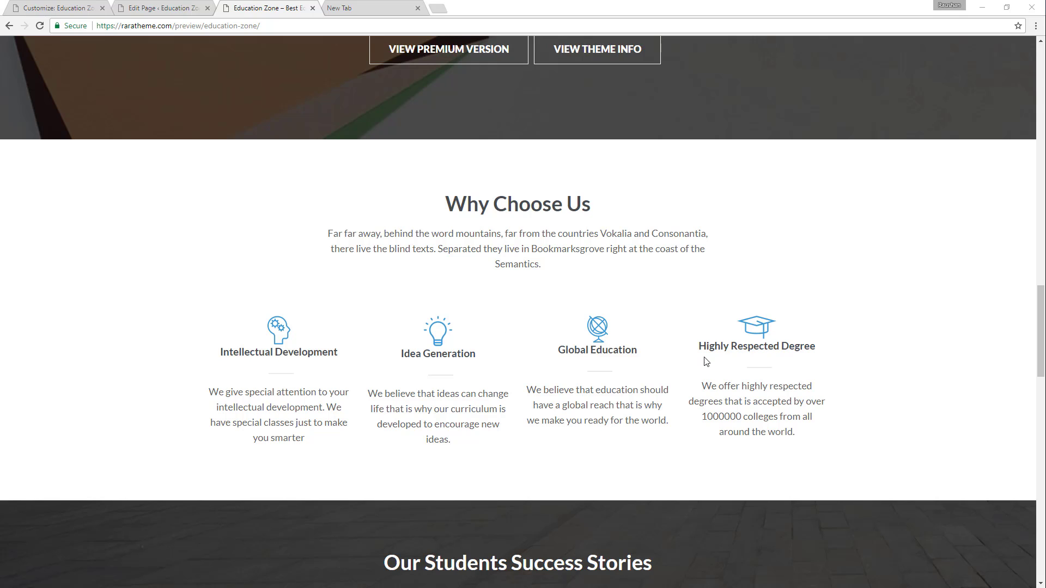
left_click(60, 8)
left_click(7, 91)
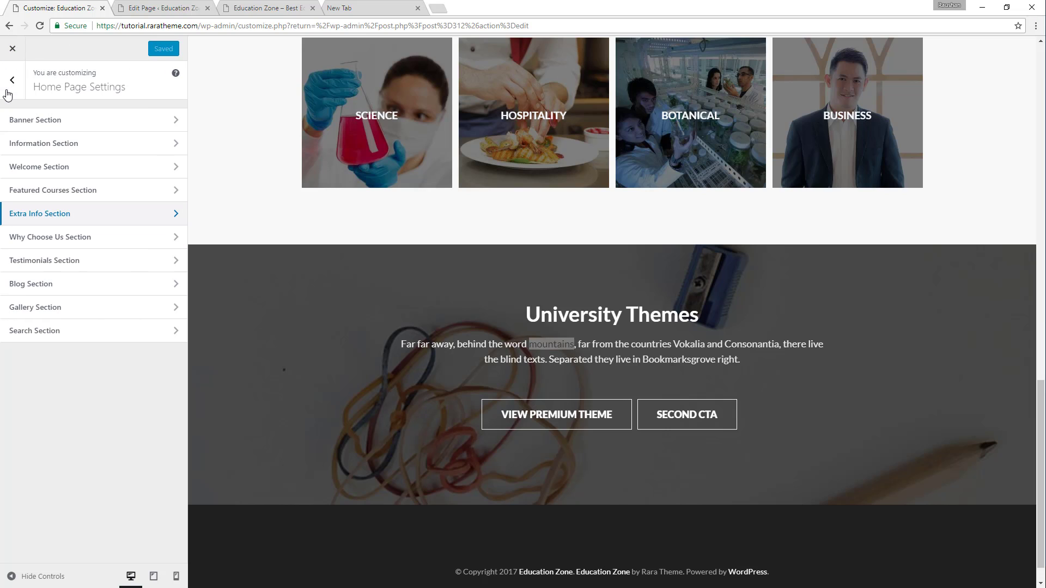
left_click(24, 239)
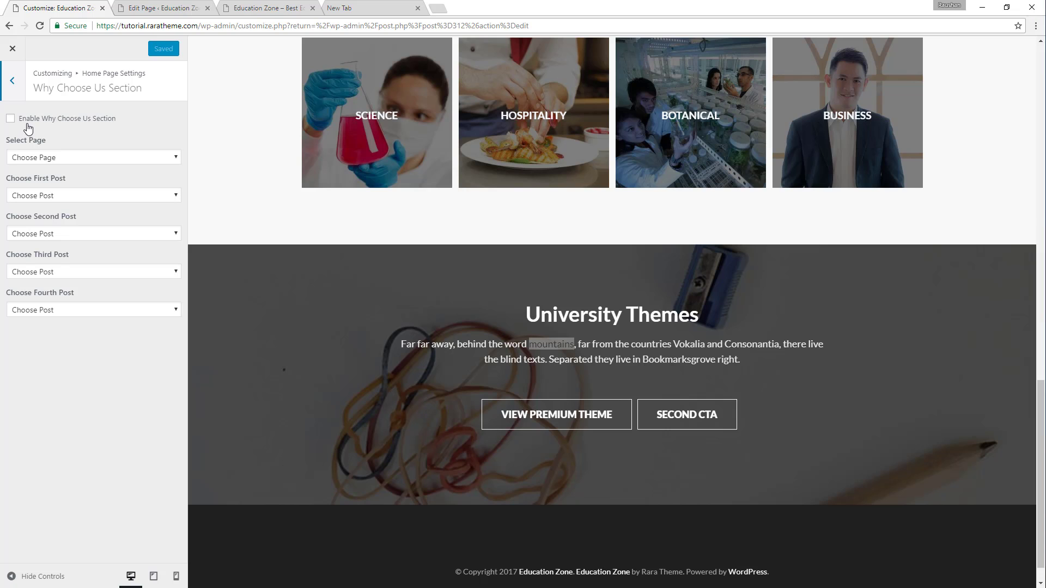
left_click(24, 121)
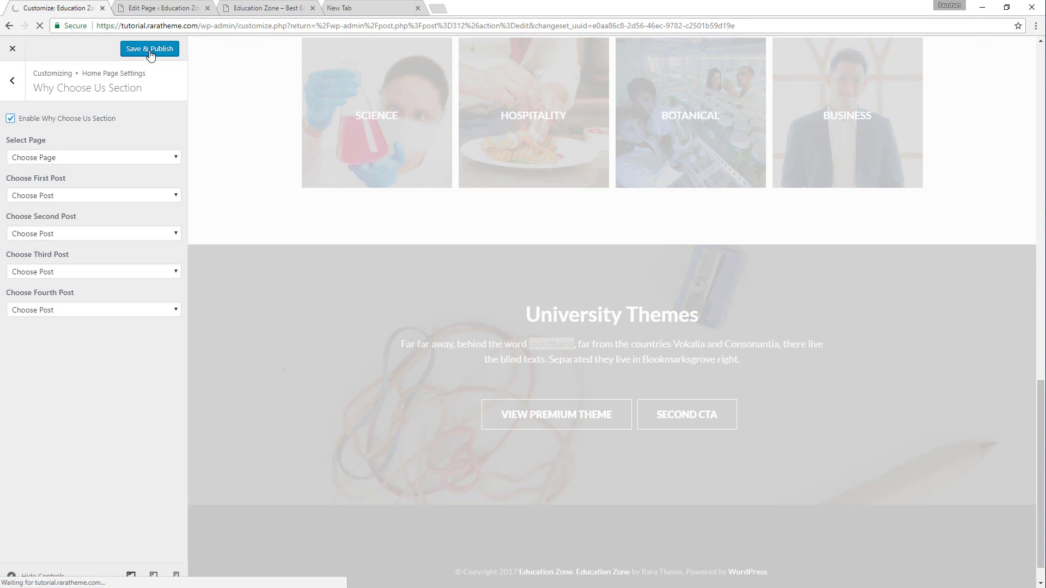
left_click(150, 52)
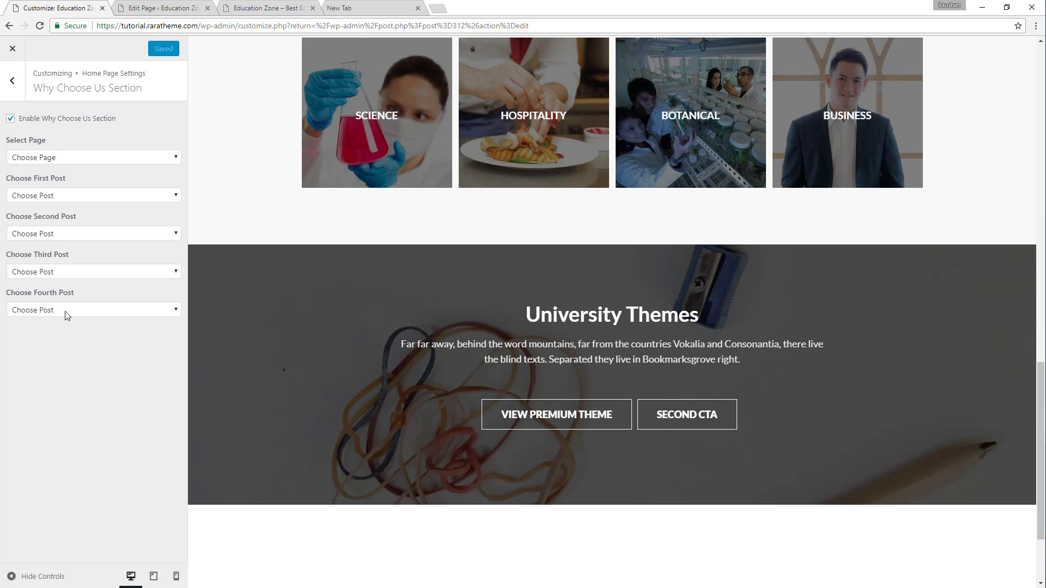
Add a new WordPress page titled "Why Choose Us", taking the title from the demo site's section.
left_click(180, 7)
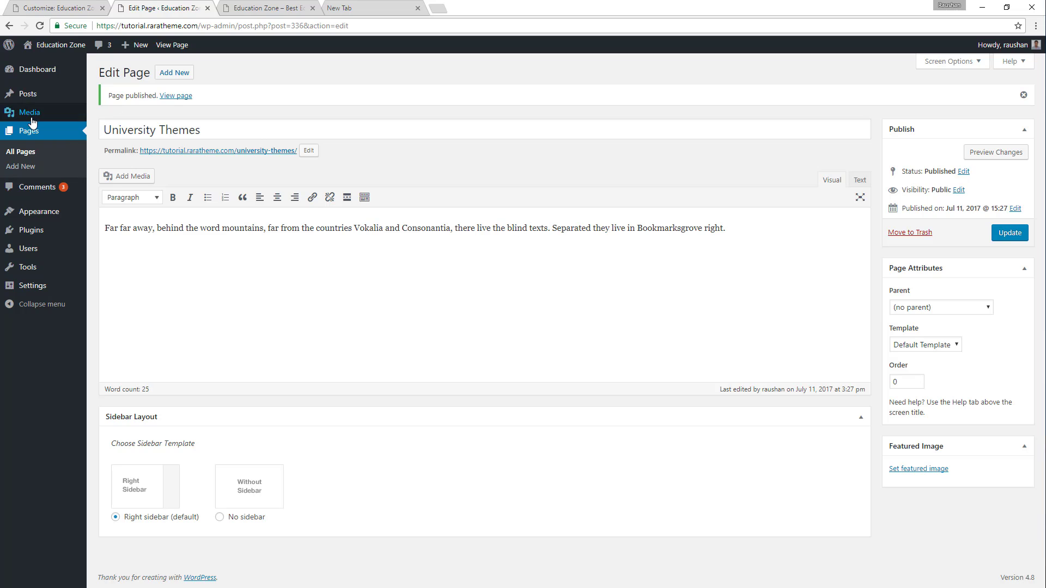
left_click(23, 169)
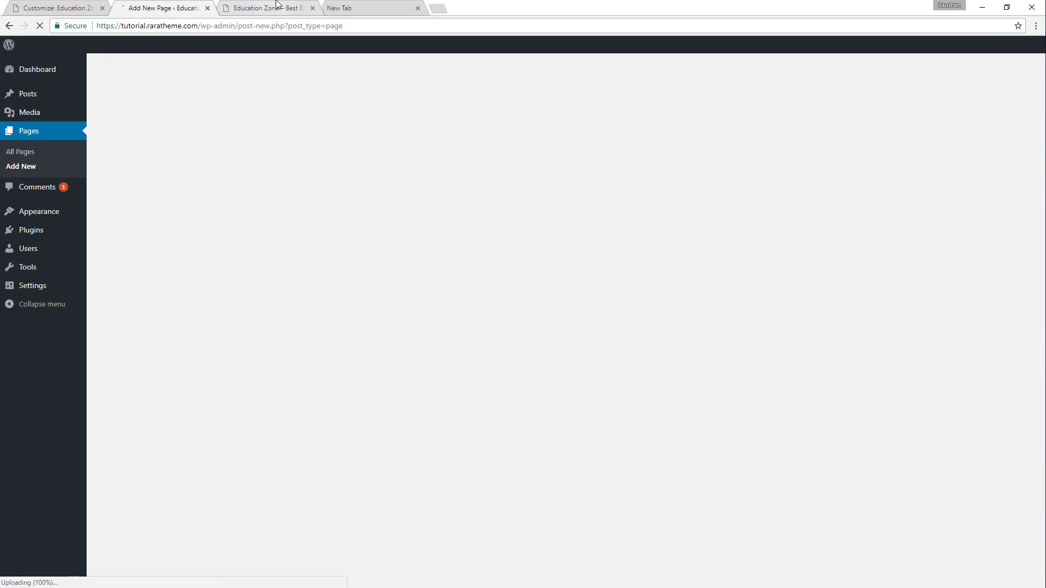
left_click(277, 6)
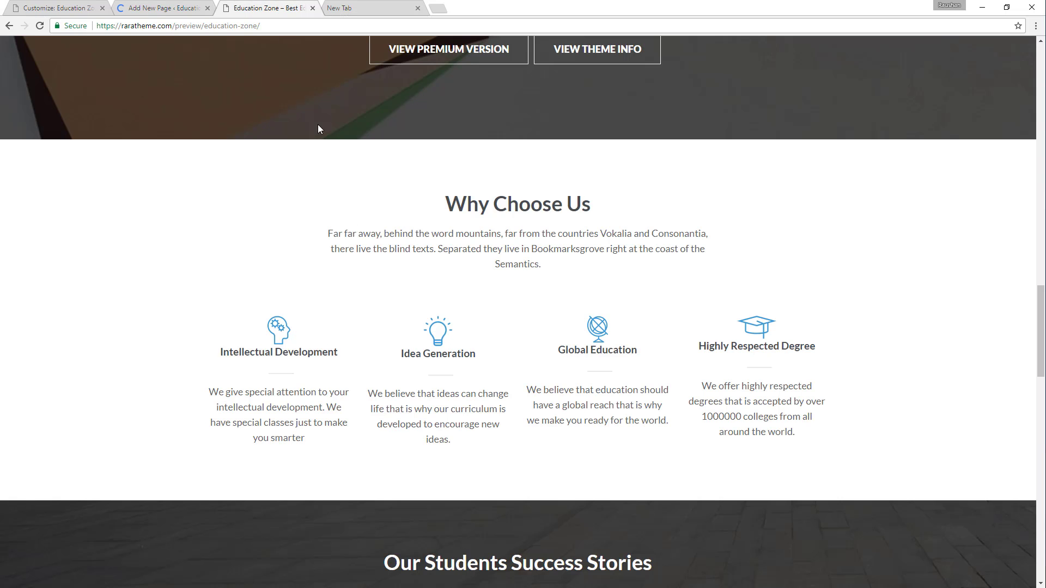
left_click_drag(448, 202, 623, 185)
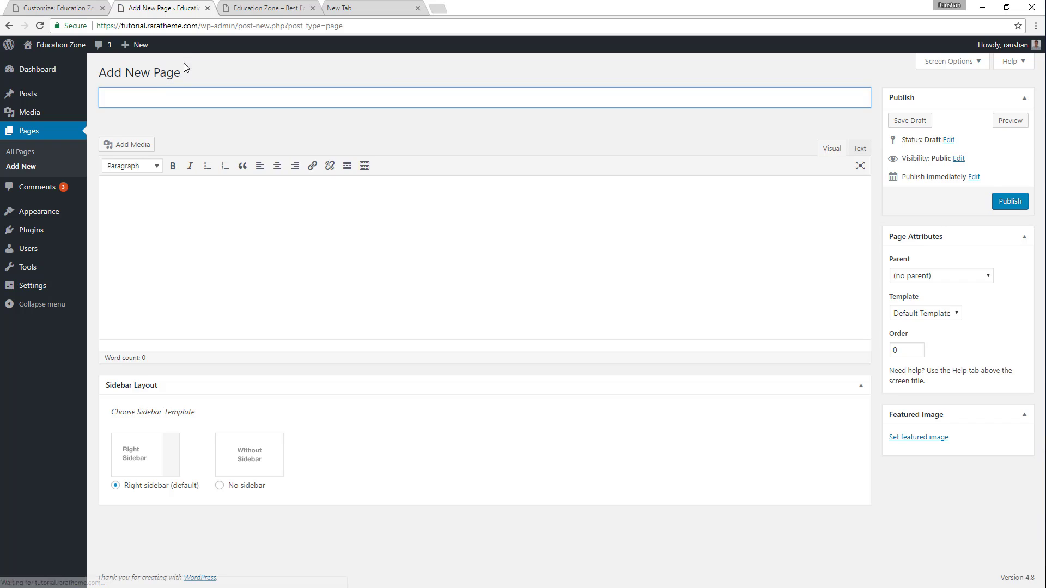
type("Why Choose Us")
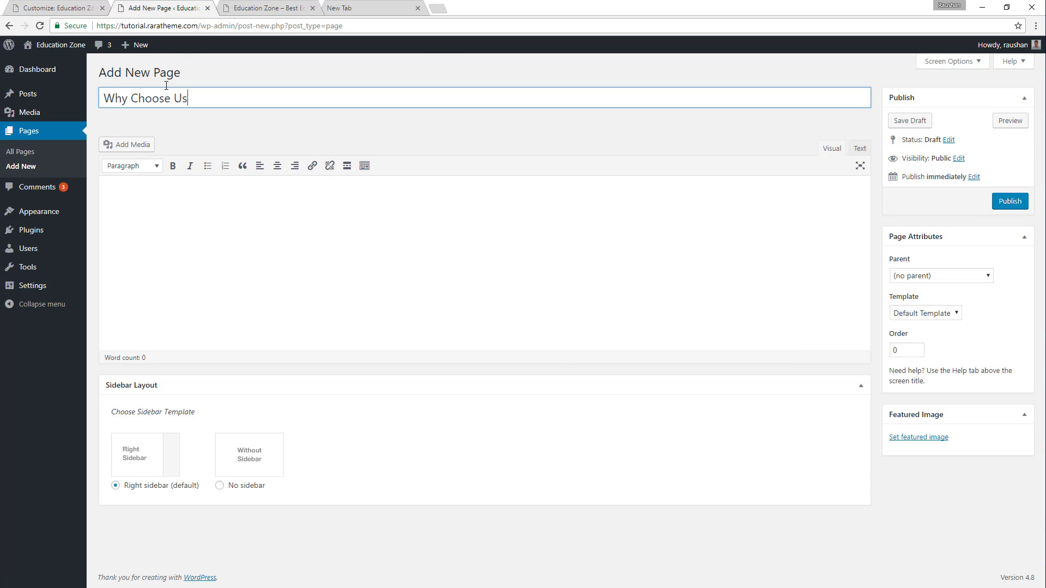
Fill the Why Choose Us page's body with the demo section's "Far far away" paragraph and publish the page.
left_click(258, 5)
left_click_drag(327, 234, 590, 261)
key("ctrl+c")
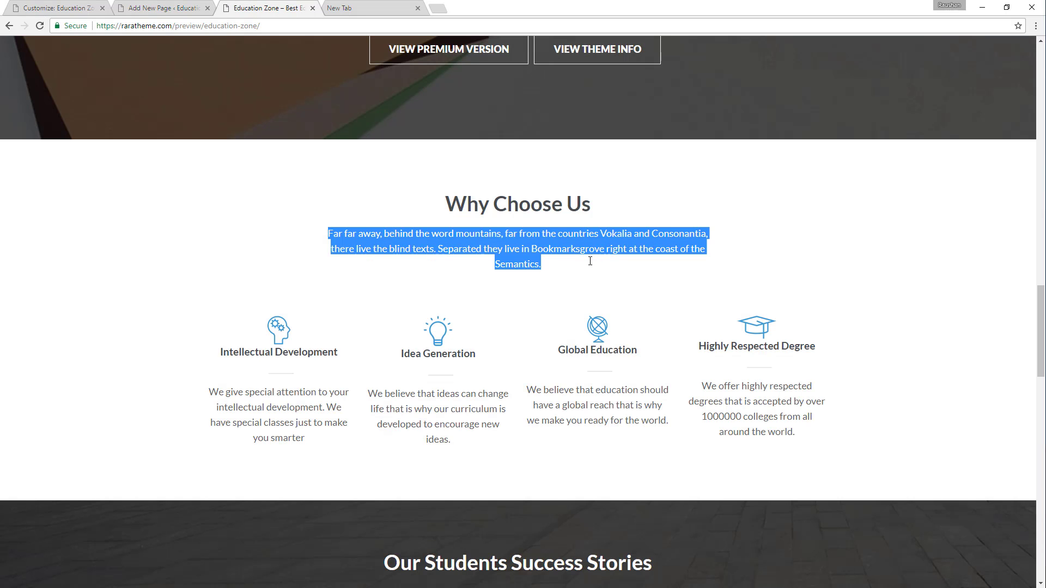
left_click(145, 7)
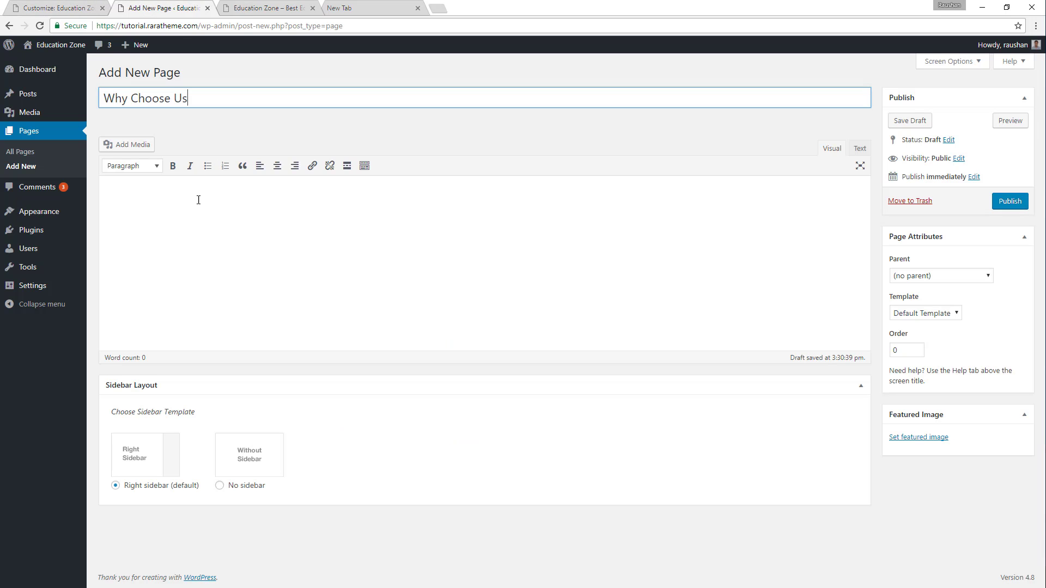
left_click(179, 191)
key("ctrl+v")
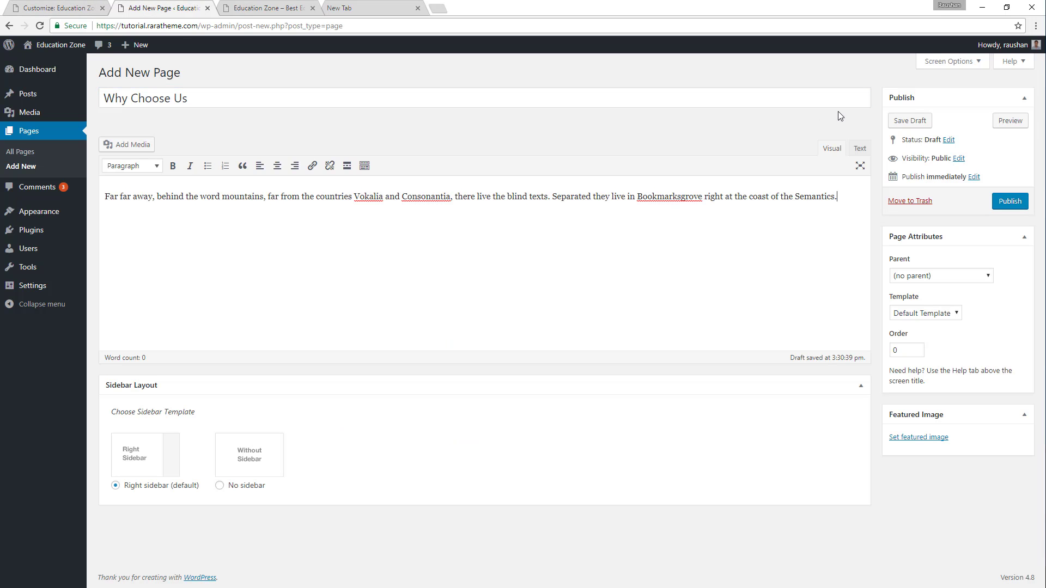
left_click(1008, 202)
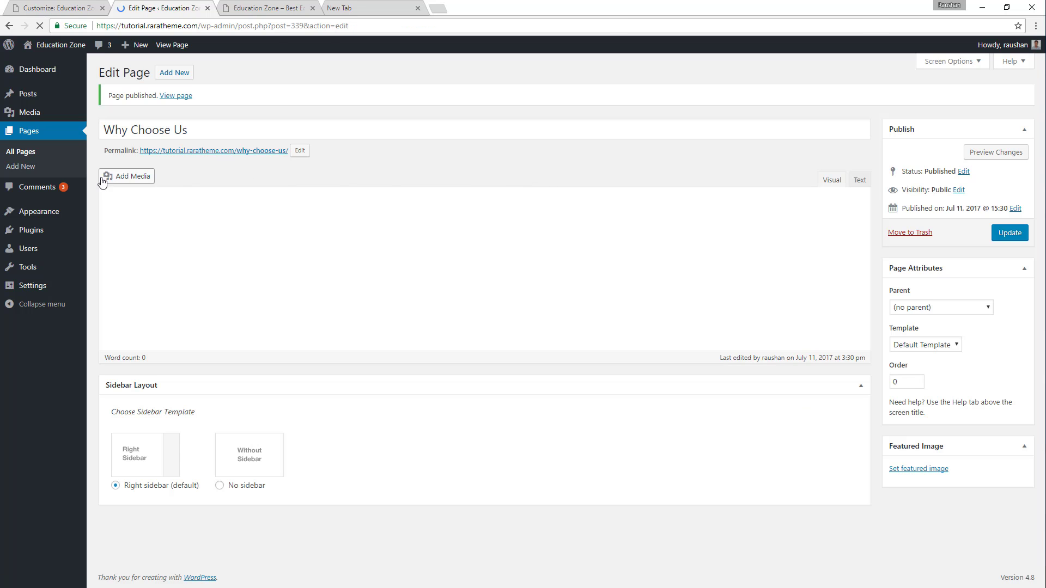
Add a new WordPress post titled "Intellectual Development", copying the title from the demo's first Why Choose Us item.
mouse_move(32, 97)
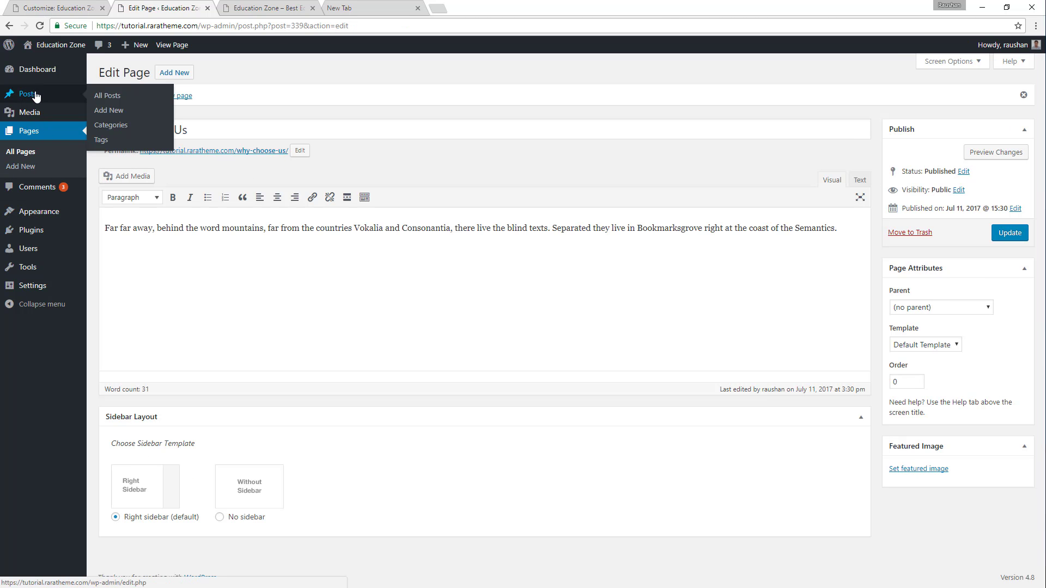
left_click(107, 111)
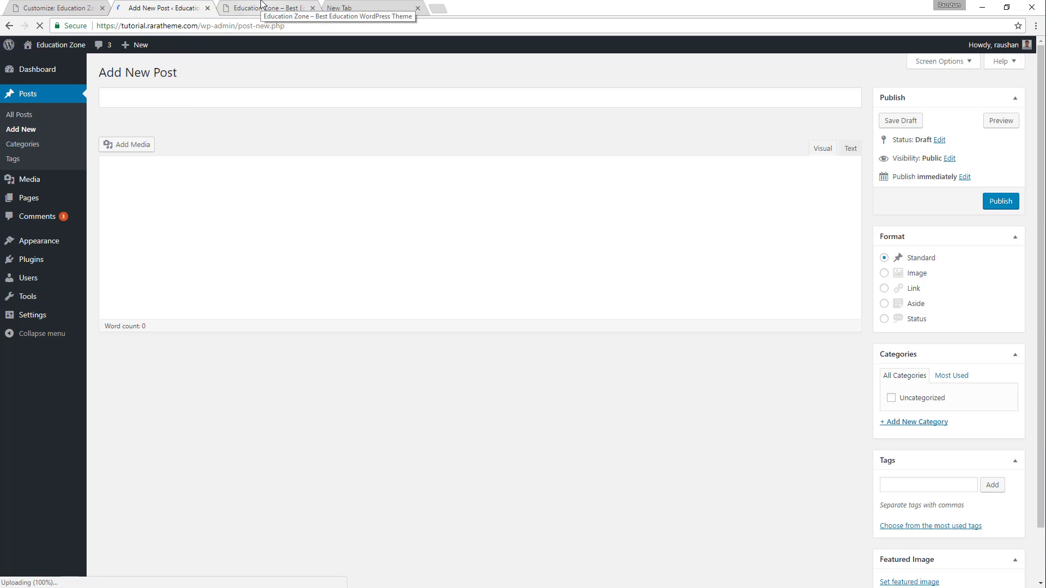
left_click(261, 6)
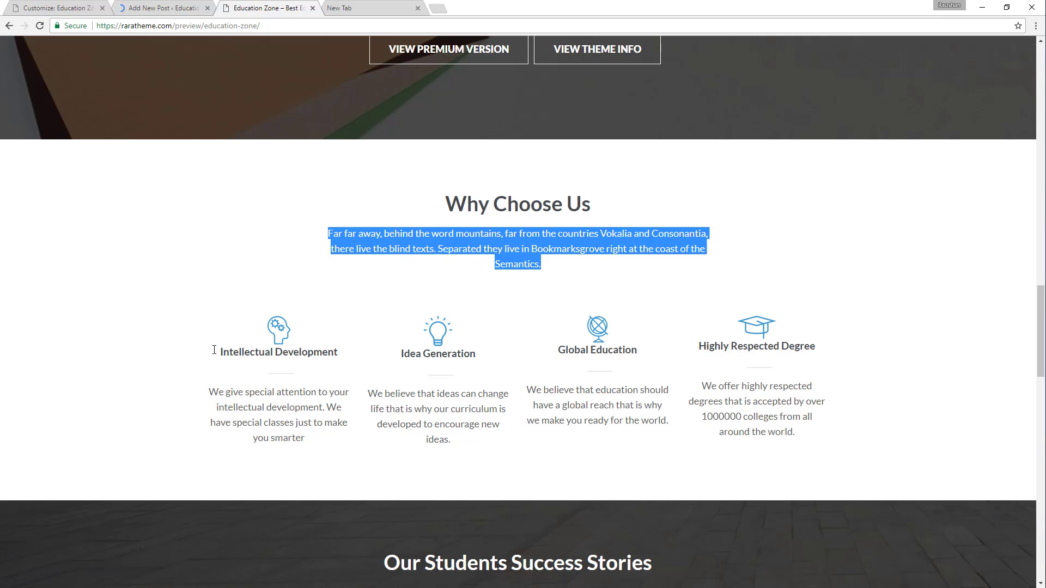
left_click_drag(214, 350, 344, 354)
key("ctrl+c")
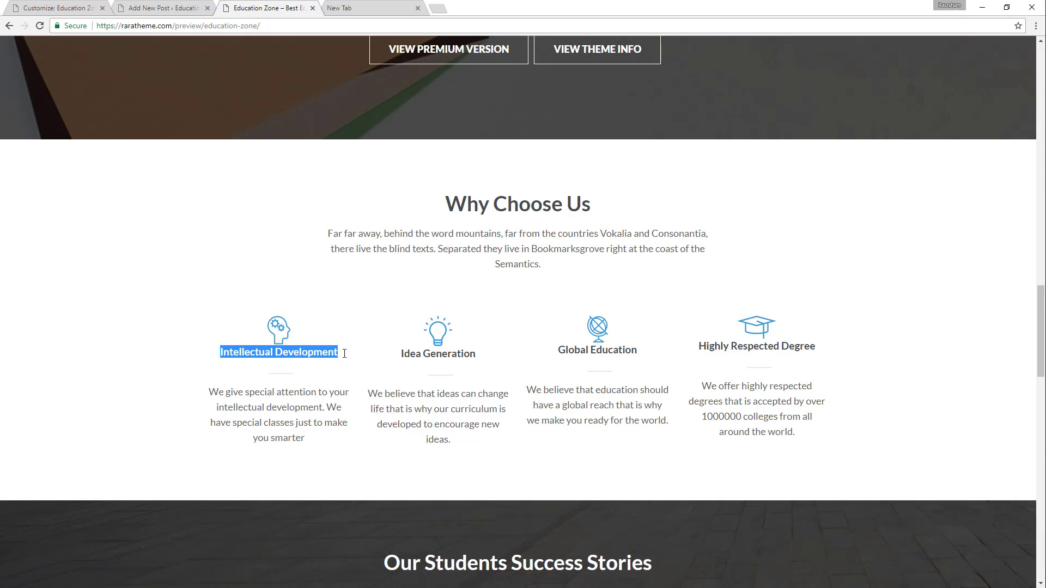
left_click(176, 7)
key("ctrl+v")
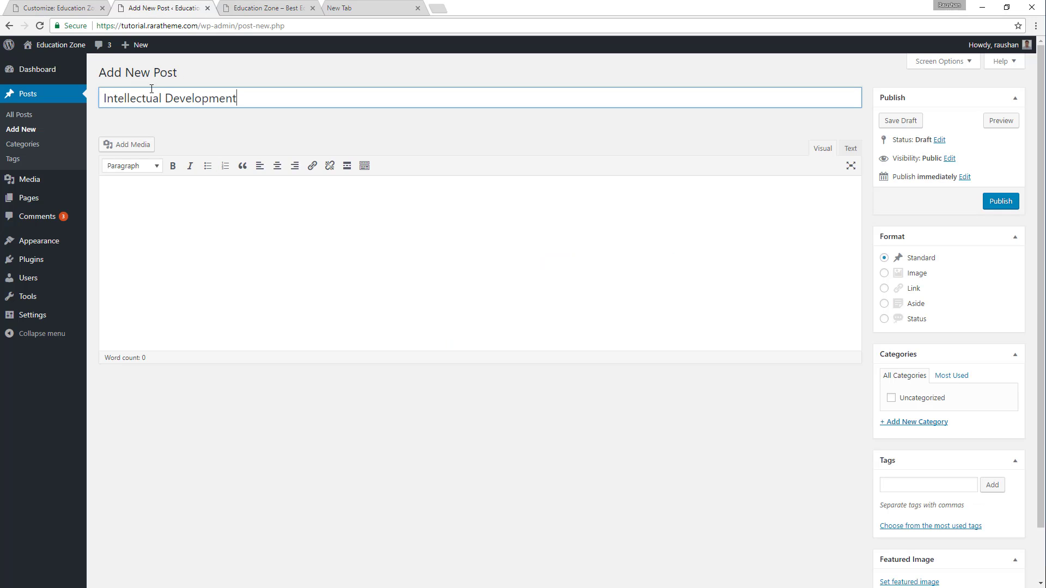
Fill the Intellectual Development post's body with the demo text starting "We give special attention to your intellectual development".
left_click(263, 7)
left_click_drag(210, 387, 325, 455)
key("ctrl+c")
left_click(163, 7)
left_click(166, 194)
key("ctrl+v")
Complete the Intellectual Development body with the demo's description and move the Featured Image box directly below the Publish box.
left_click(246, 7)
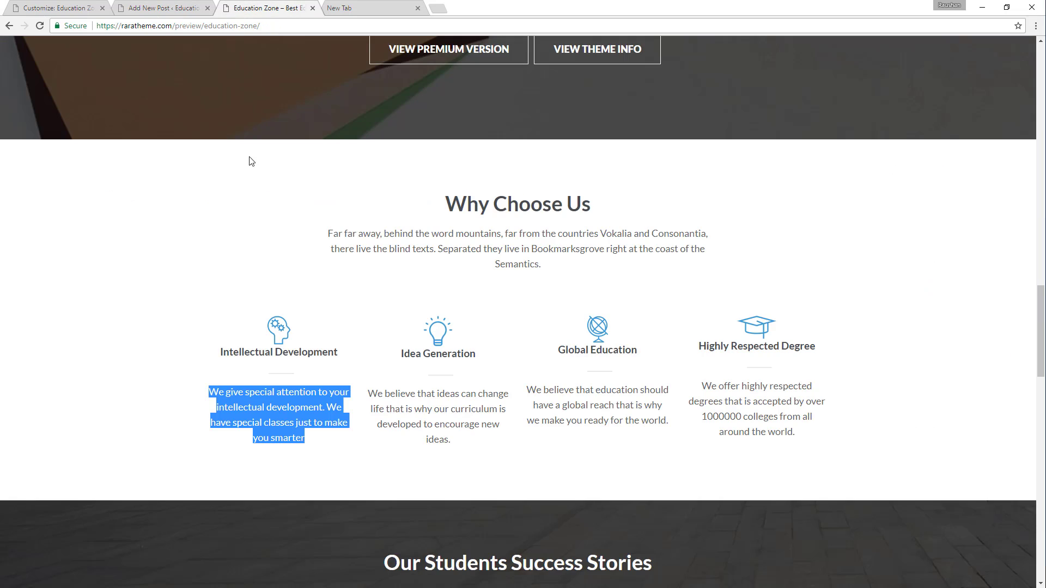
left_click(185, 6)
scroll(1028, 378, "down", 2)
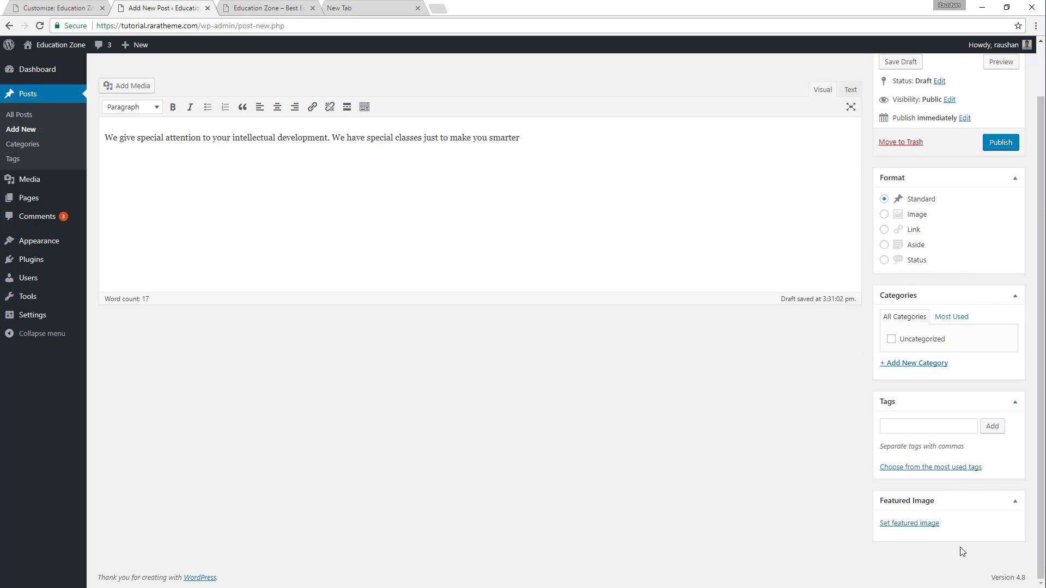
left_click_drag(990, 499, 983, 236)
Set the light bulb image choose-us-icon2.png as the Intellectual Development post's featured image and publish the post.
left_click(915, 260)
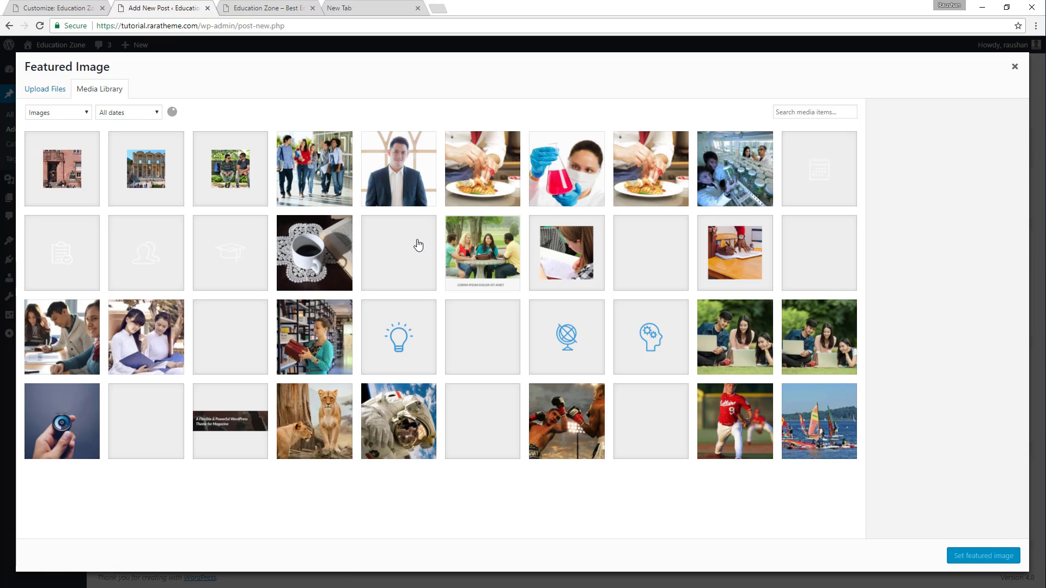
left_click(414, 339)
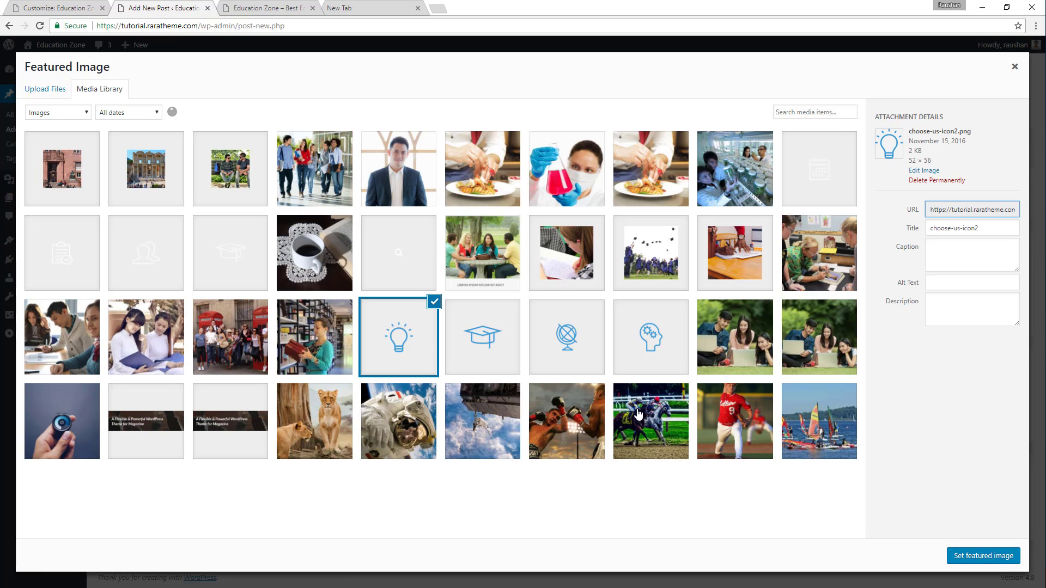
left_click(984, 557)
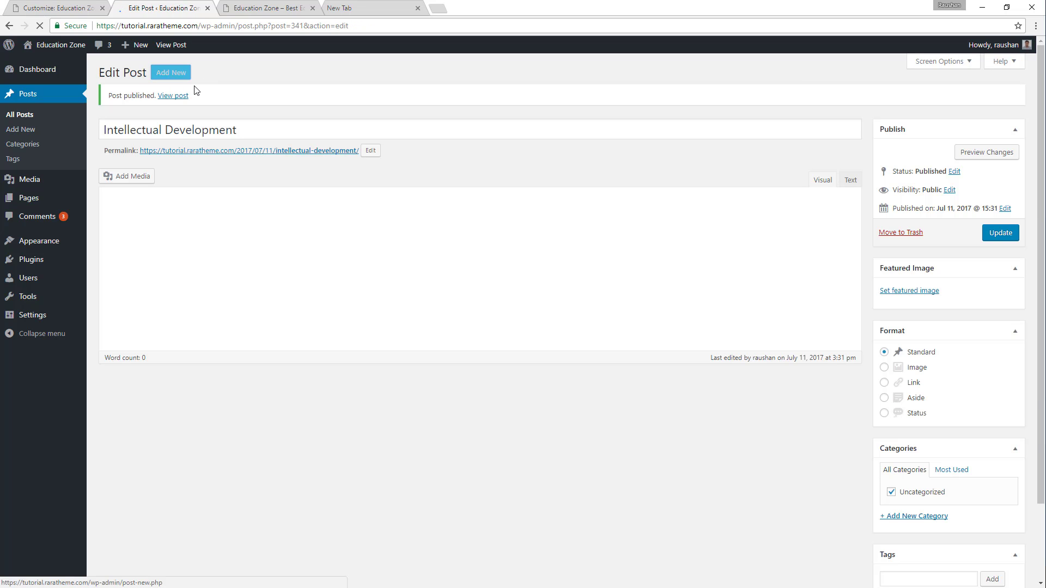
Add a new WordPress post titled "Idea Generation", copying the title from the demo's second Why Choose Us item.
left_click(169, 75)
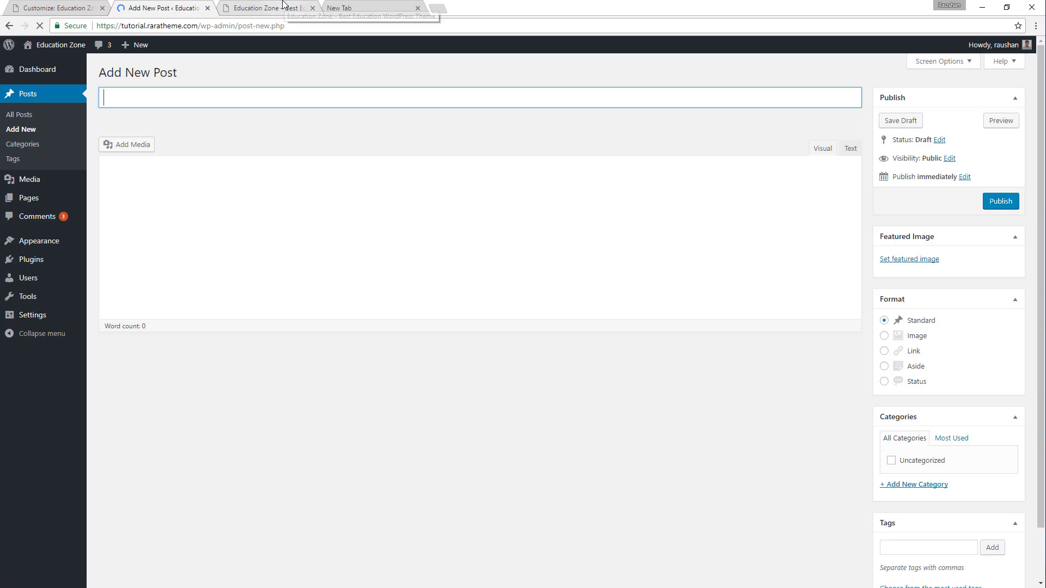
left_click(301, 6)
left_click_drag(386, 355, 491, 354)
key("ctrl+c")
left_click(180, 4)
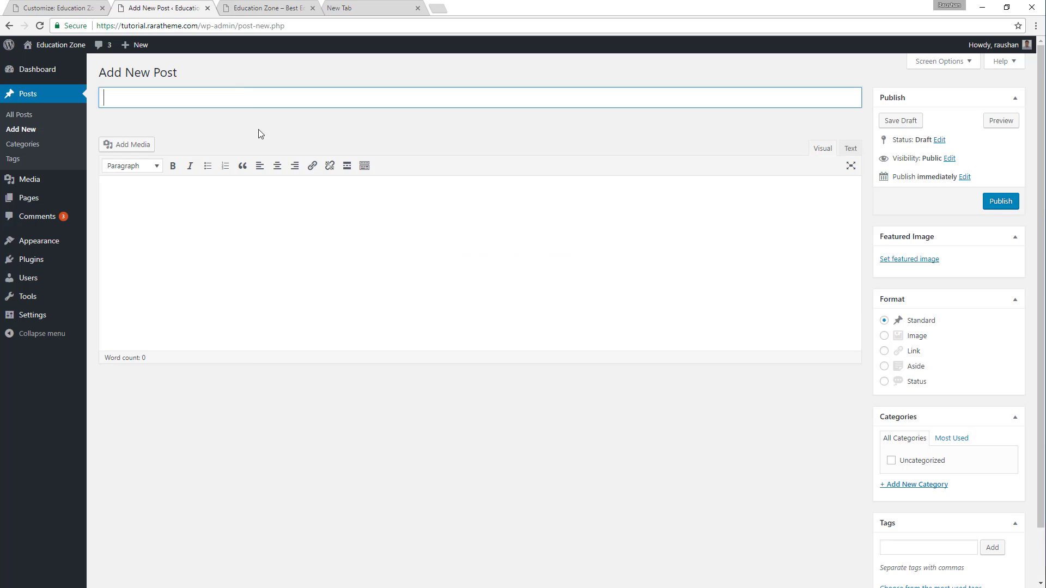
key("ctrl+v")
Fill the Idea Generation post's body with the demo text starting "We believe that ideas can change life".
key("ctrl+Tab")
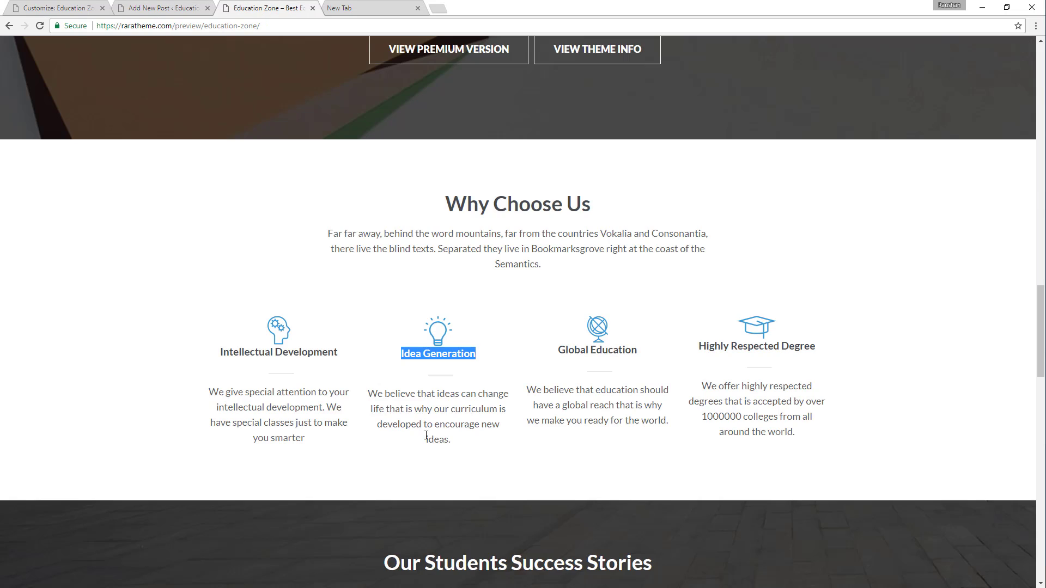
left_click_drag(380, 401, 464, 441)
key("ctrl+c")
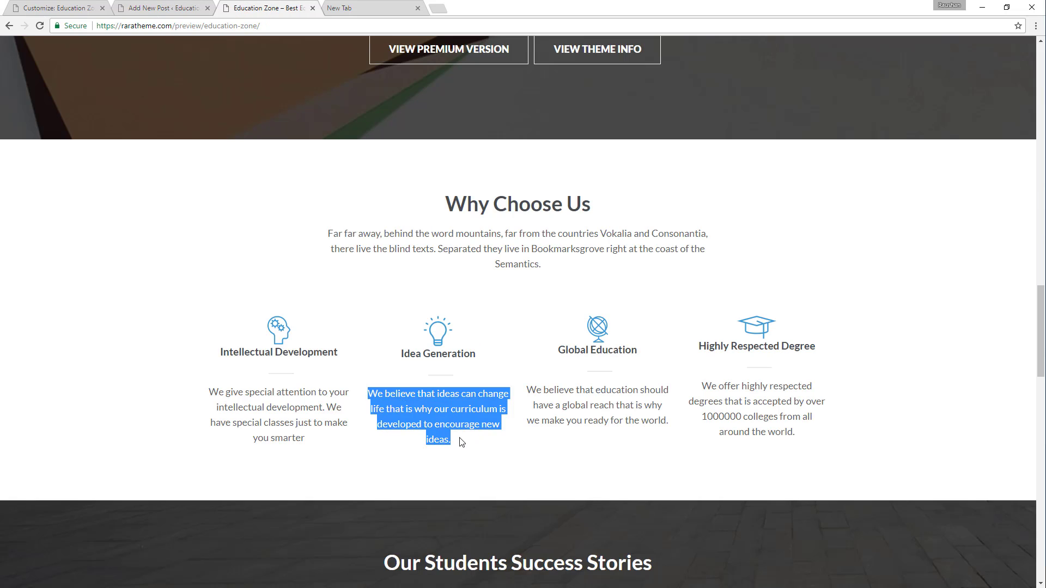
left_click(199, 4)
left_click(254, 206)
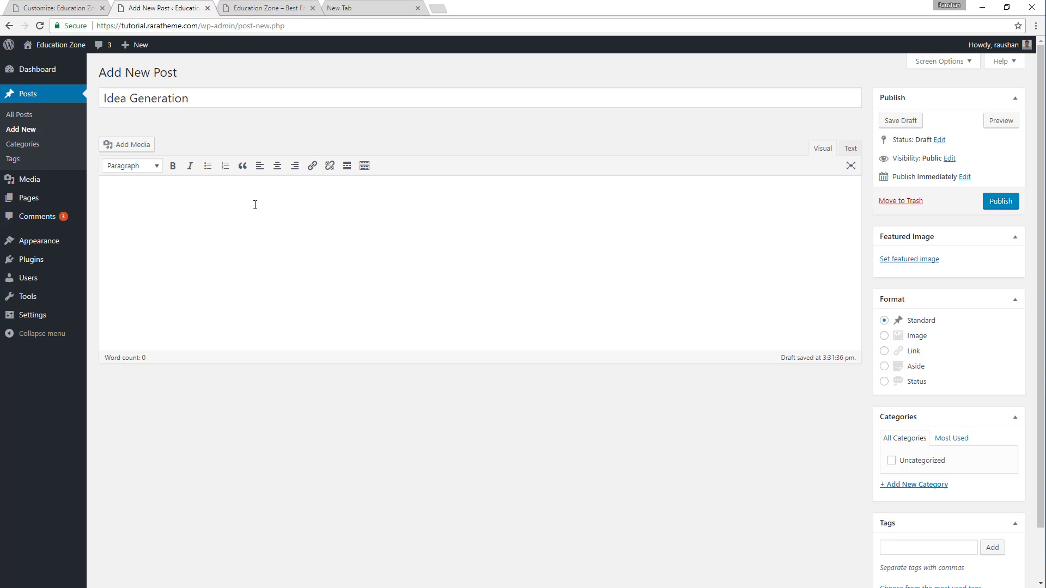
key("ctrl+v")
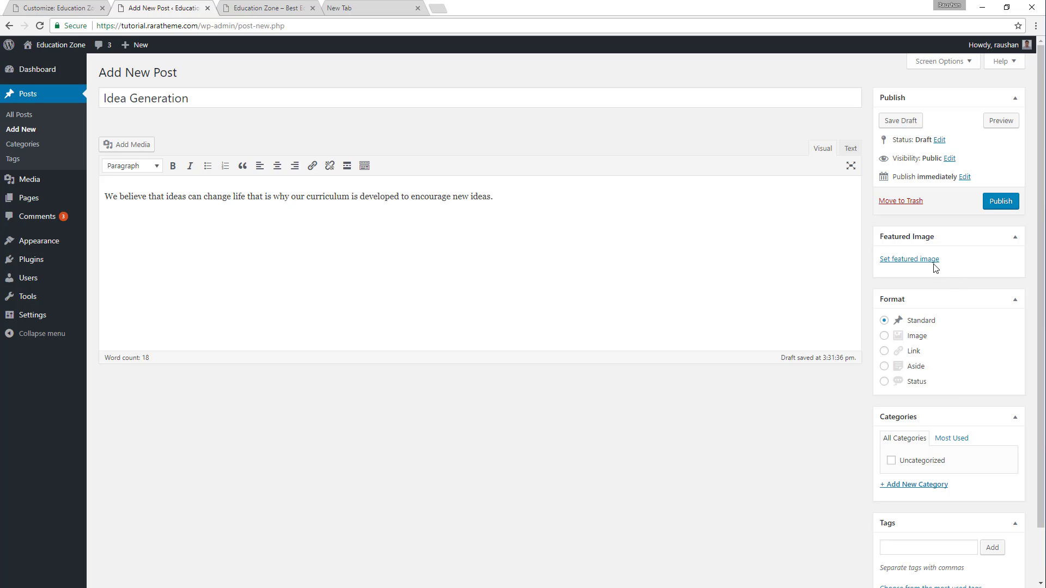
Set the head-with-gears image choose-us-icon1.png as the Idea Generation post's featured image and publish the post.
left_click(928, 260)
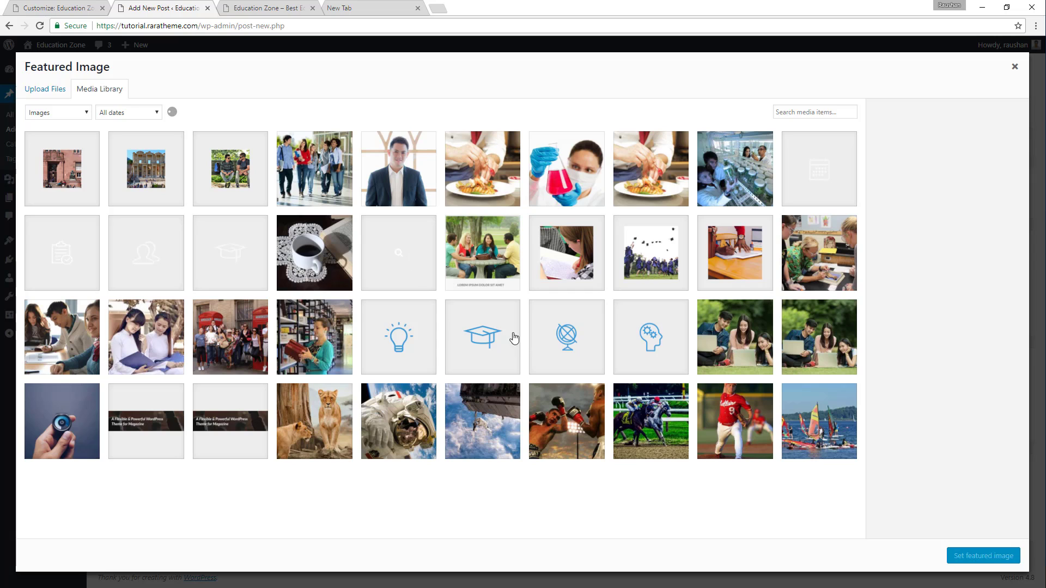
left_click(627, 331)
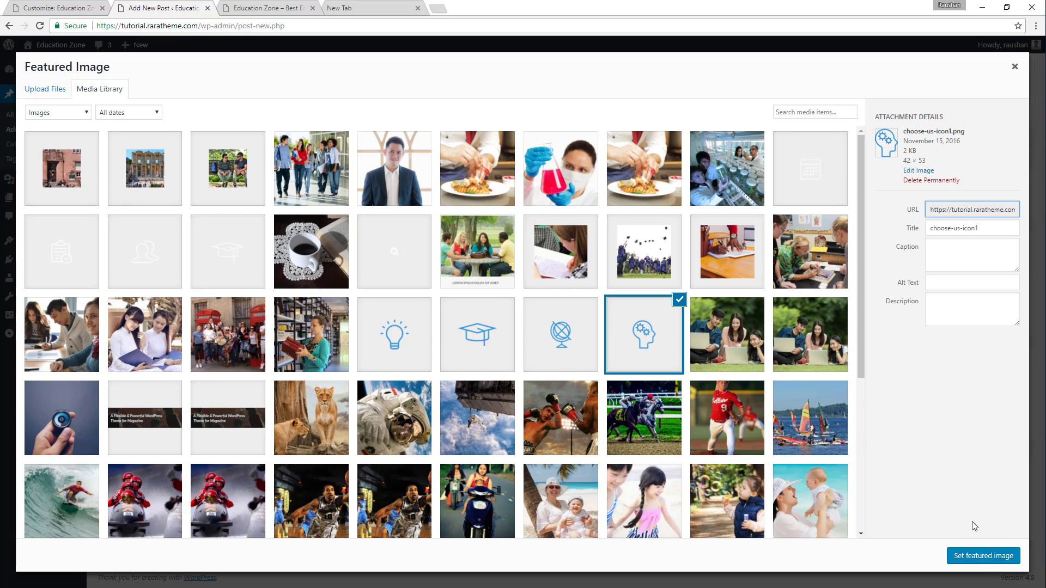
left_click(983, 568)
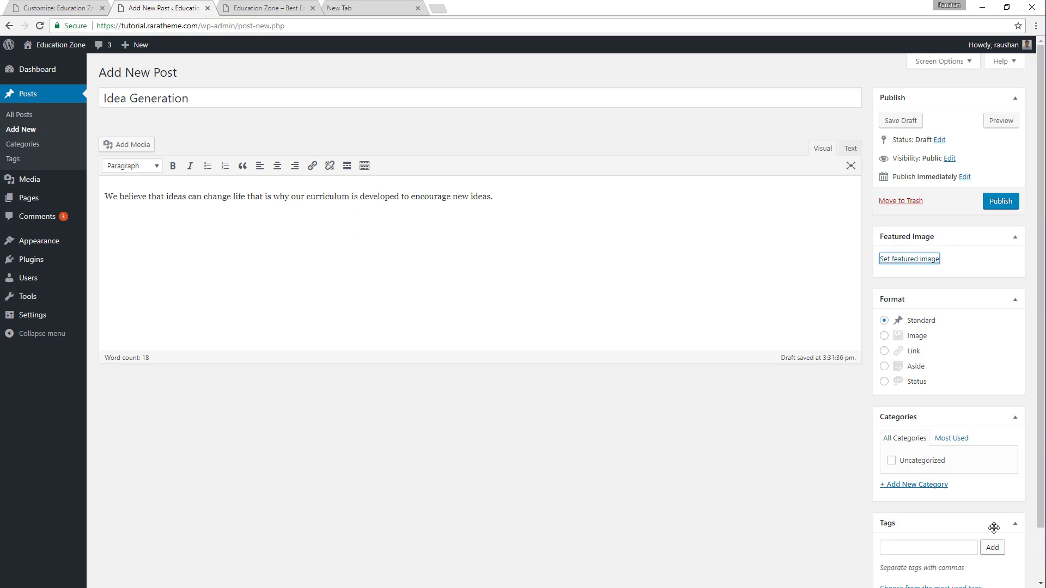
left_click(1012, 206)
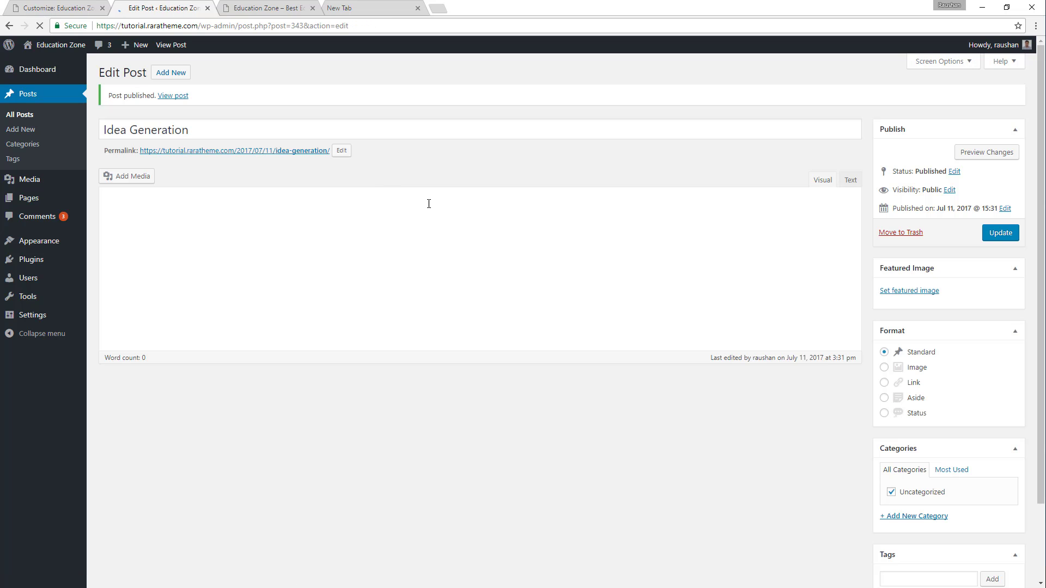
Add a new WordPress post titled "Global Education", copying the title from the demo's third Why Choose Us item.
left_click(170, 75)
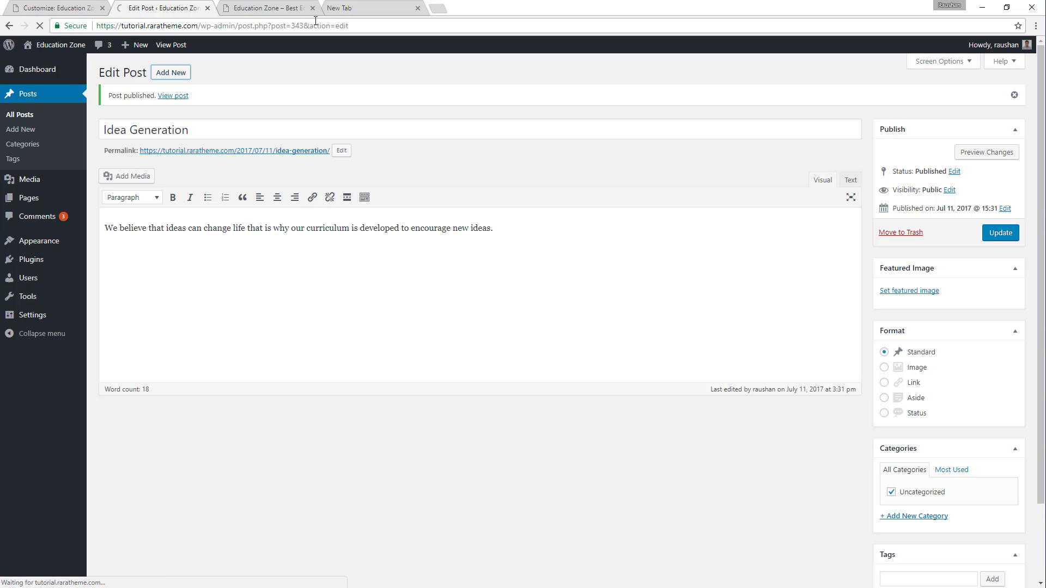
left_click(287, 6)
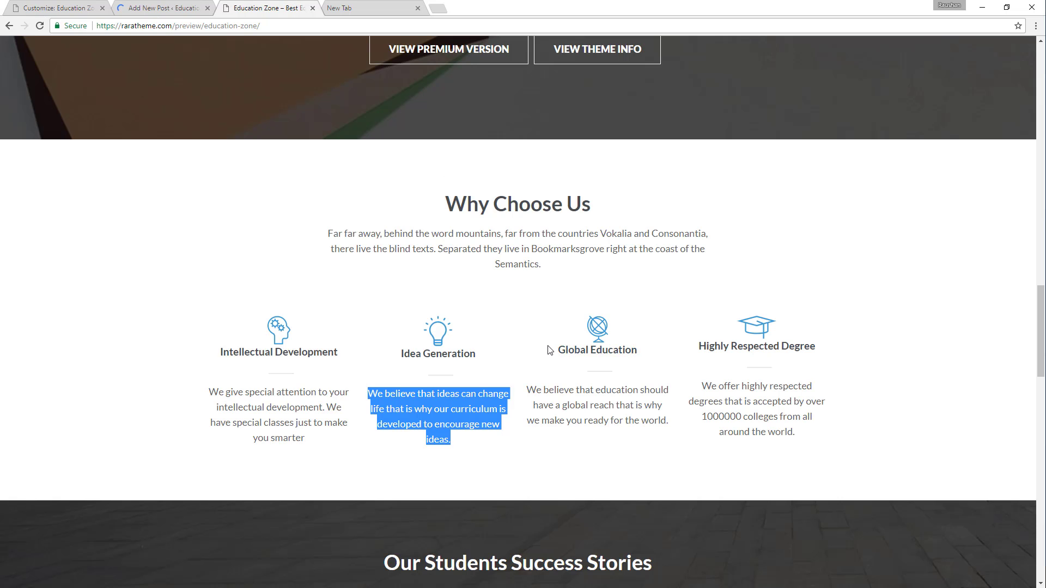
left_click_drag(553, 349, 650, 345)
key("ctrl+c")
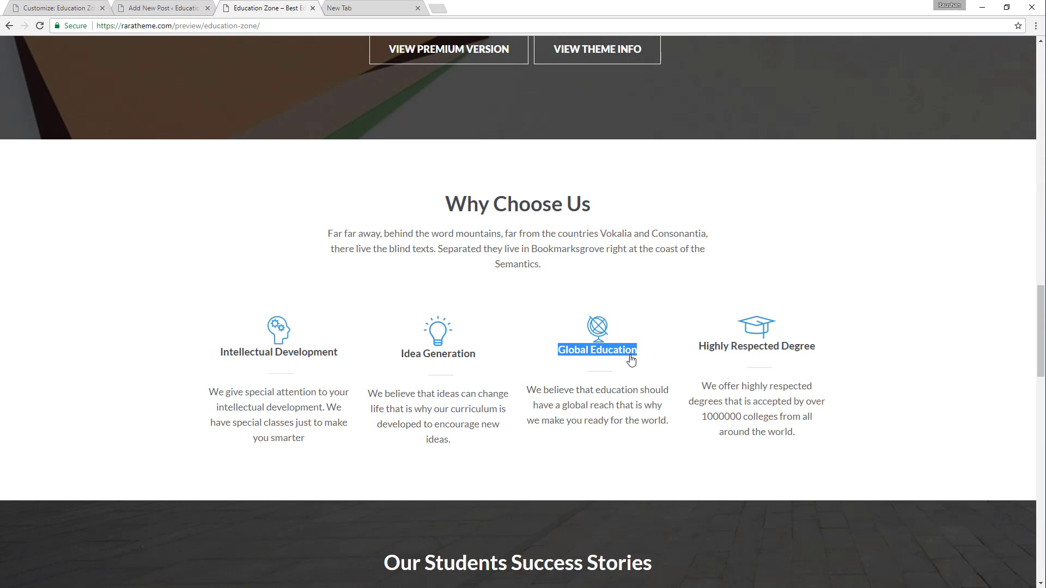
left_click(190, 3)
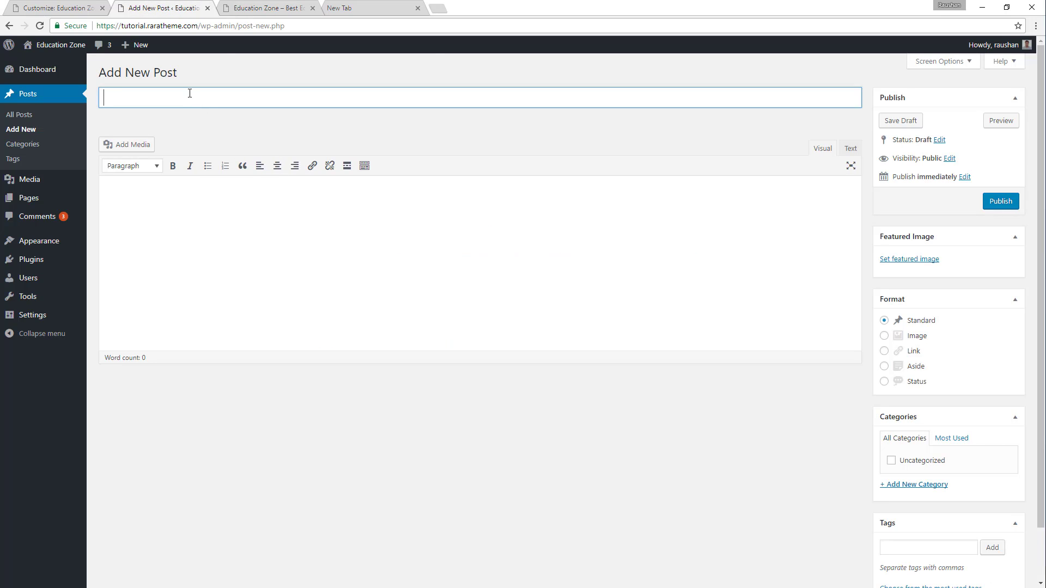
key("ctrl+v")
Fill the Global Education post's body with the demo text starting "We believe that education should have a global reach".
left_click(319, 6)
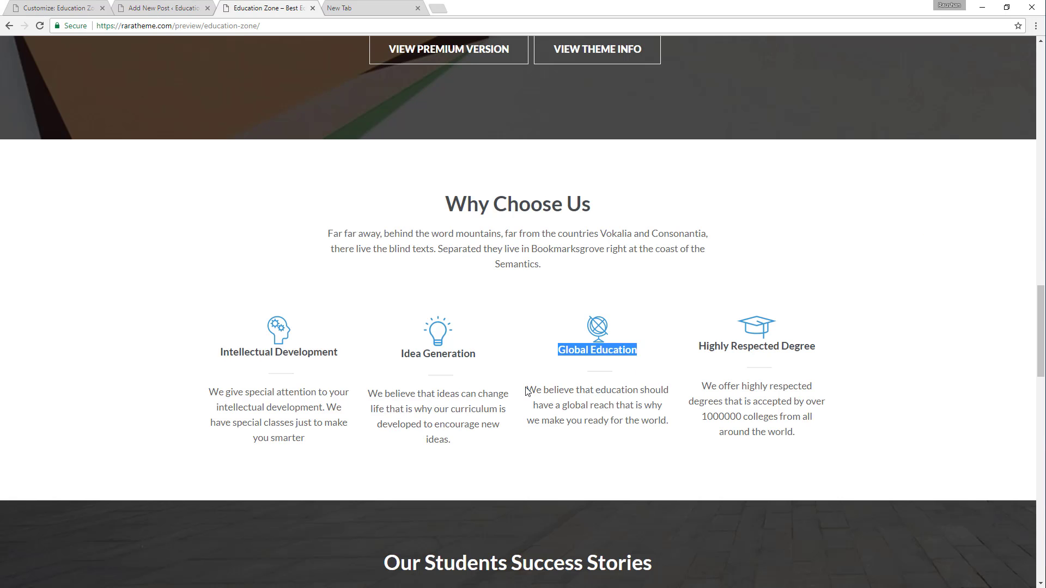
left_click_drag(527, 391, 676, 431)
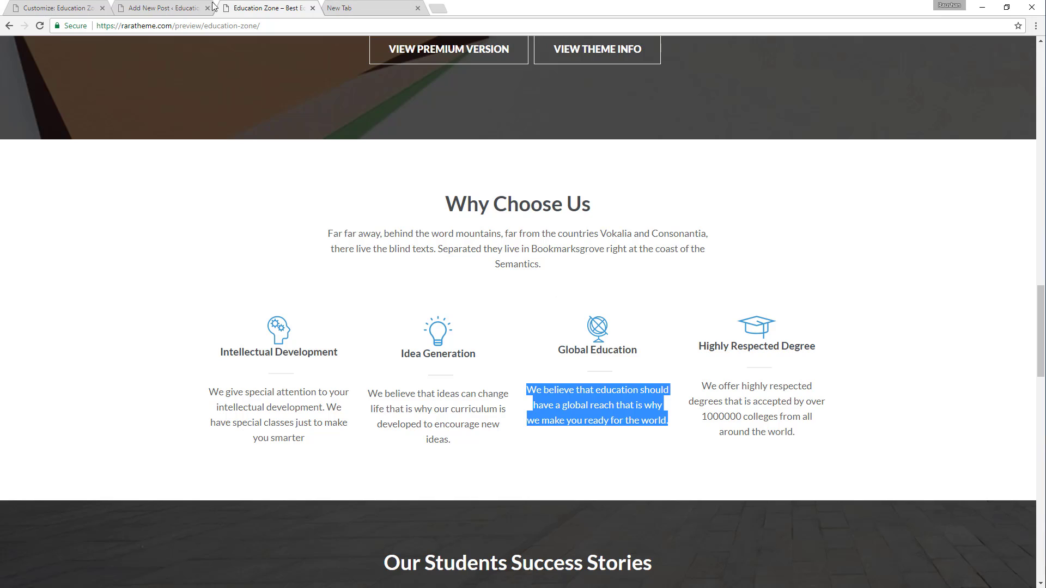
left_click(185, 6)
left_click(230, 211)
type("We believe that education should have a global touch that is why we make you ready for the world.")
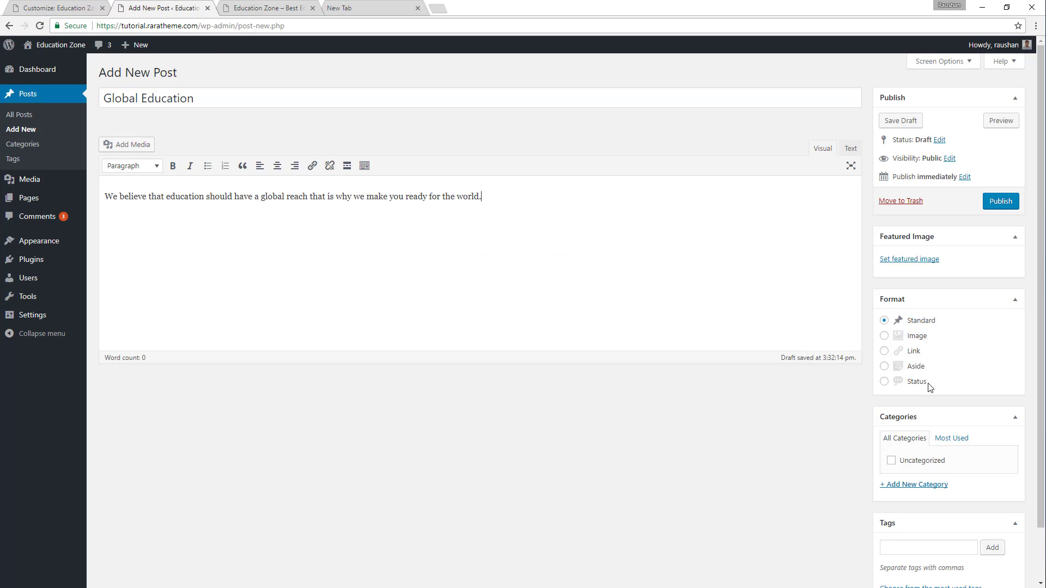
Set the globe image choose-us-icon4.png as the Global Education post's featured image and publish the post.
left_click(909, 260)
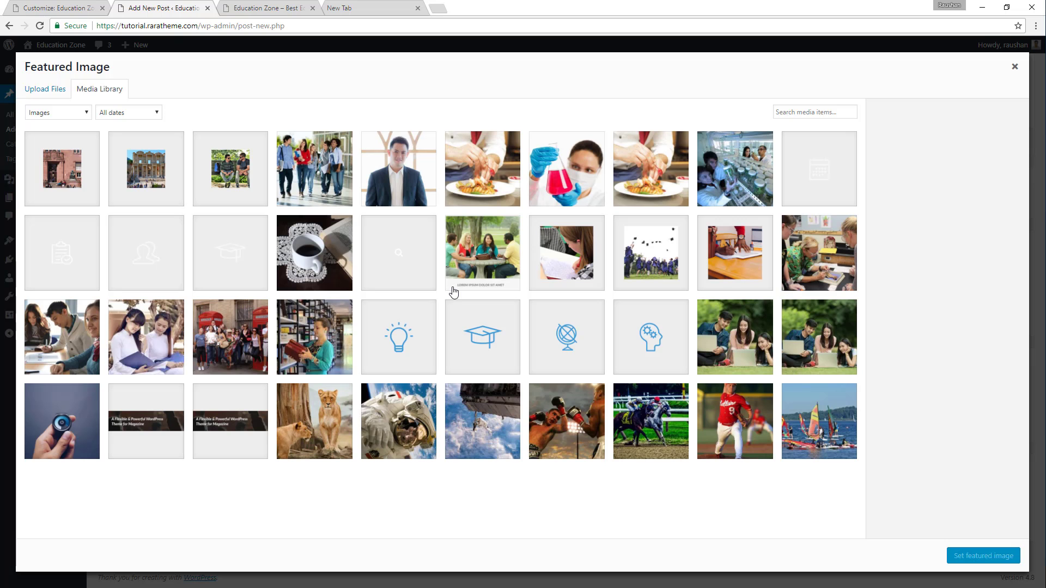
left_click(584, 335)
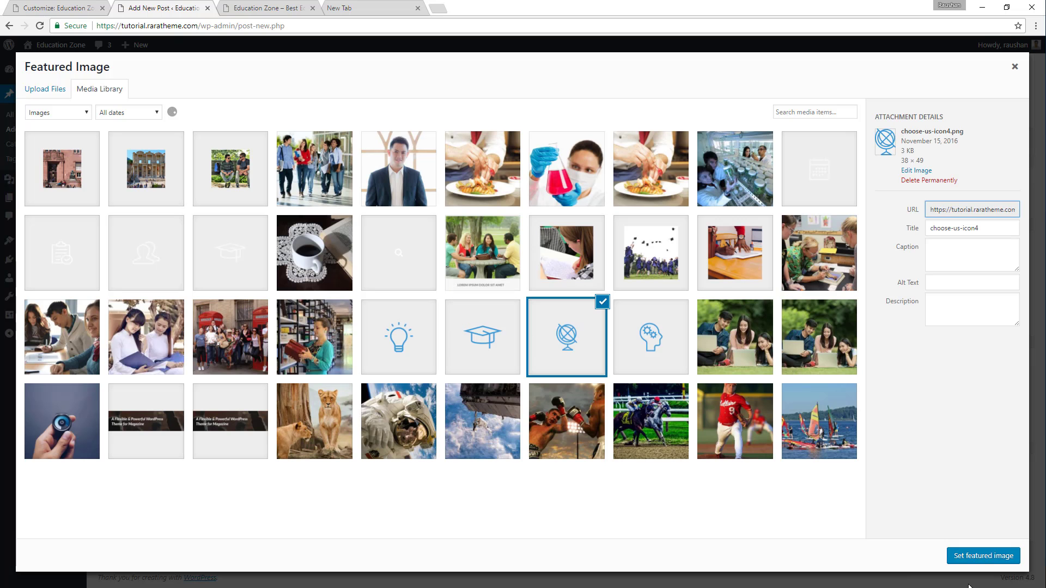
left_click(963, 555)
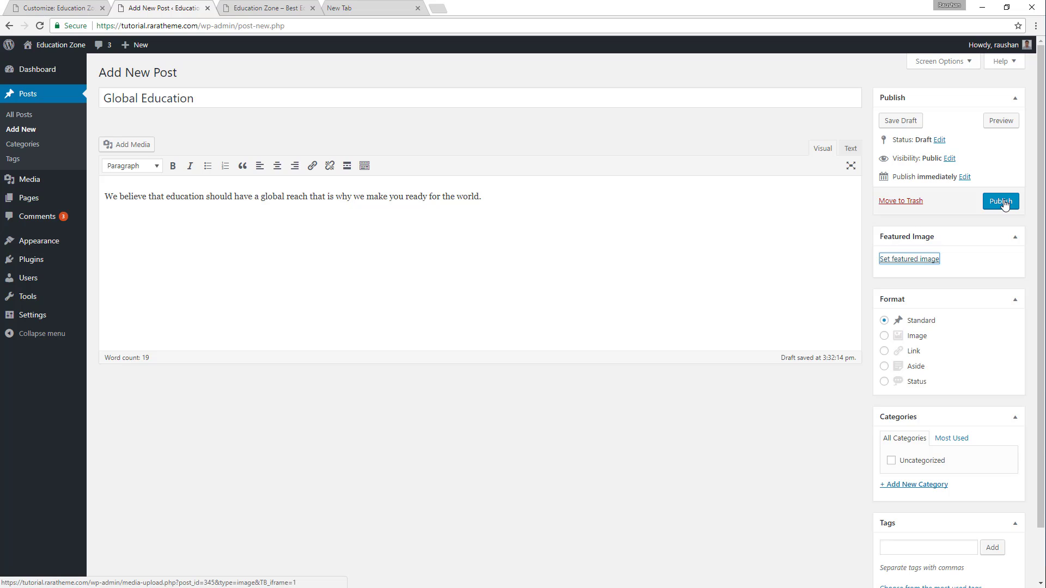
left_click(1003, 202)
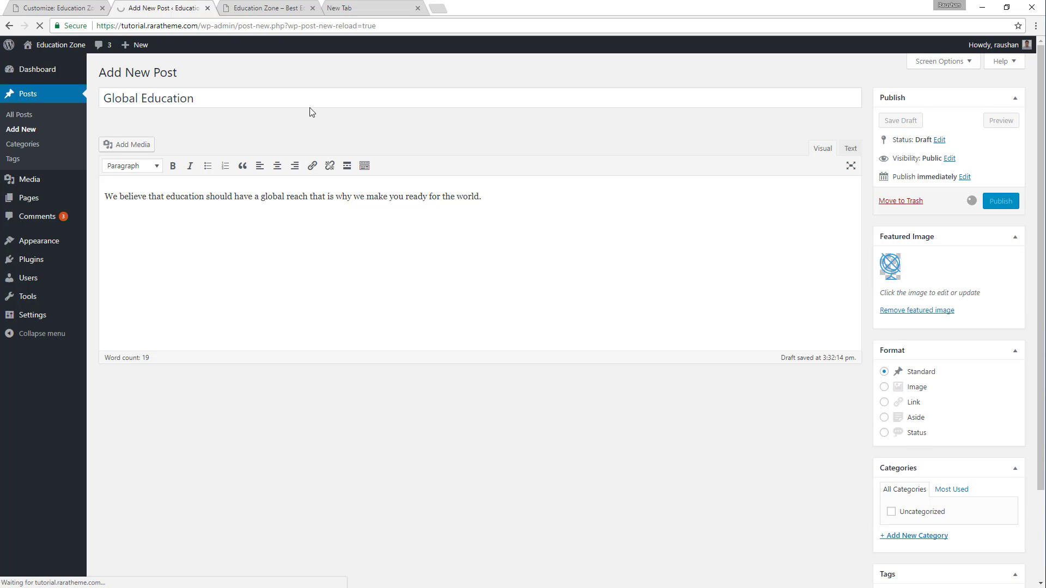
Add a new WordPress post titled "Highly Respected Degree", copying the title from the demo's fourth Why Choose Us item.
left_click(292, 7)
left_click(686, 352)
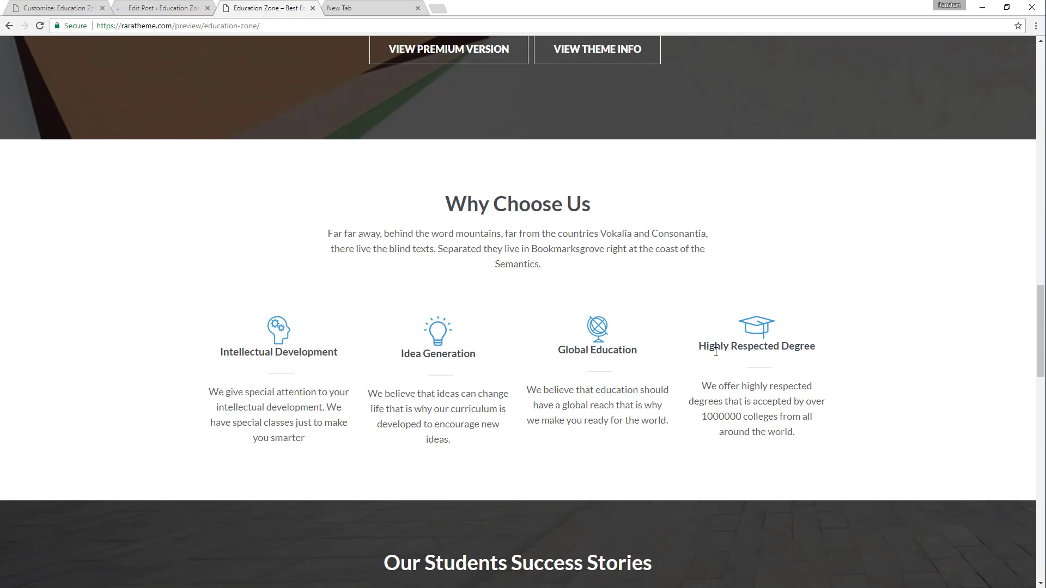
left_click_drag(810, 334, 824, 346)
key("ctrl+c")
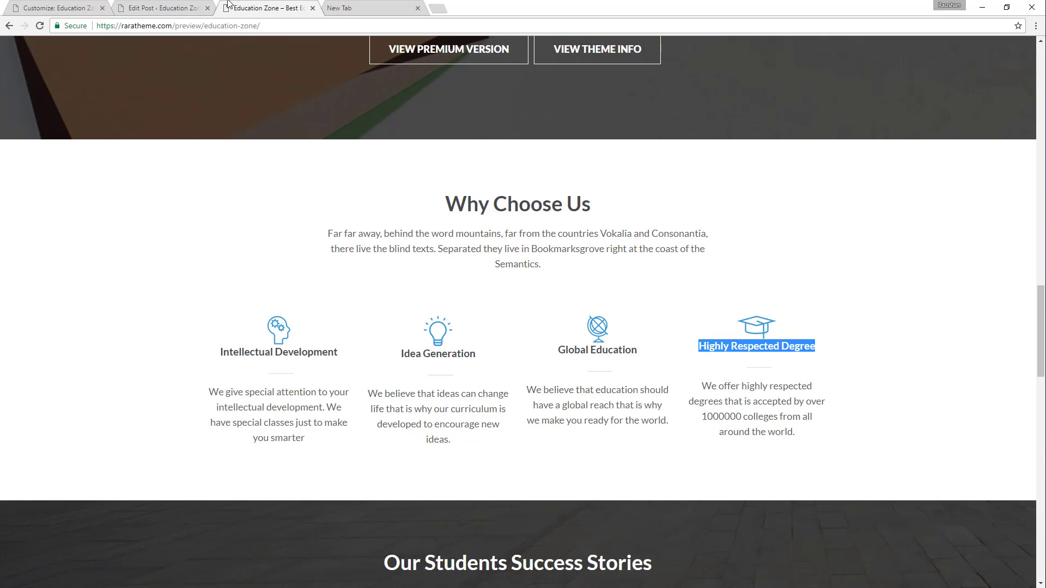
left_click(173, 6)
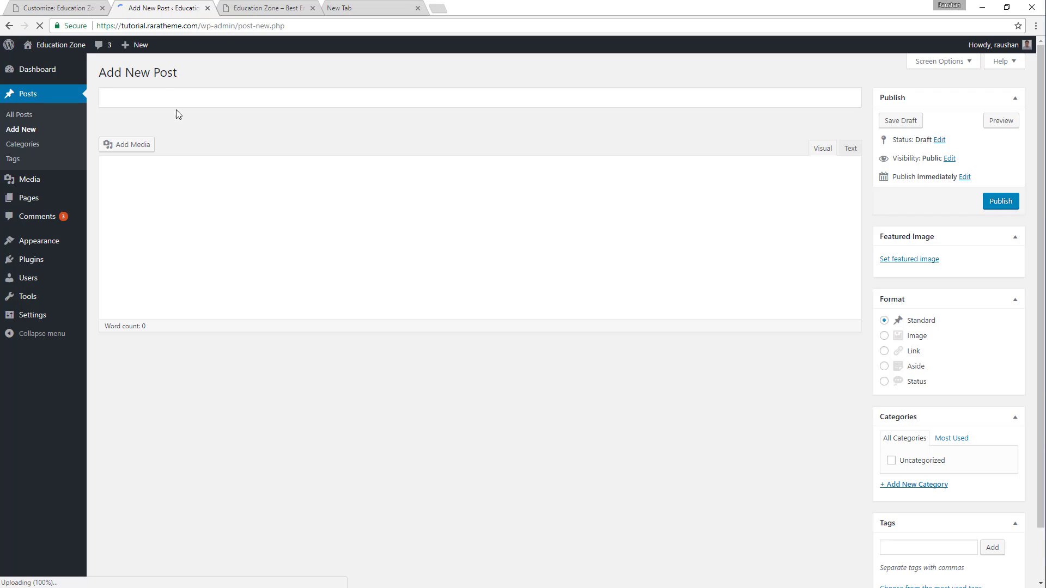
key("ctrl+v")
Fill the Highly Respected Degree post's body with the demo text starting "We offer highly respected degrees".
key("ctrl+Tab")
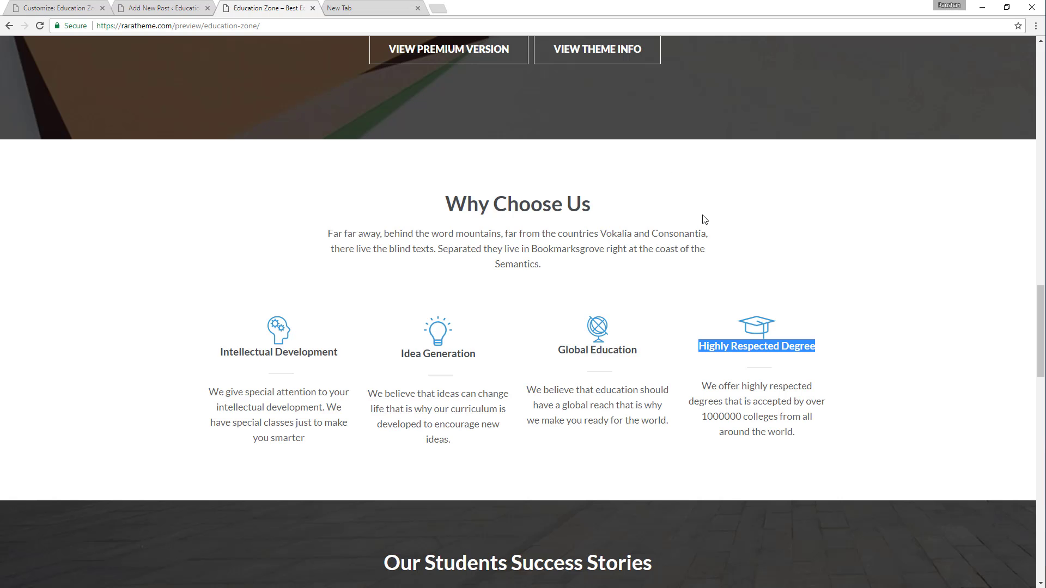
left_click_drag(704, 387, 798, 457)
key("ctrl+c")
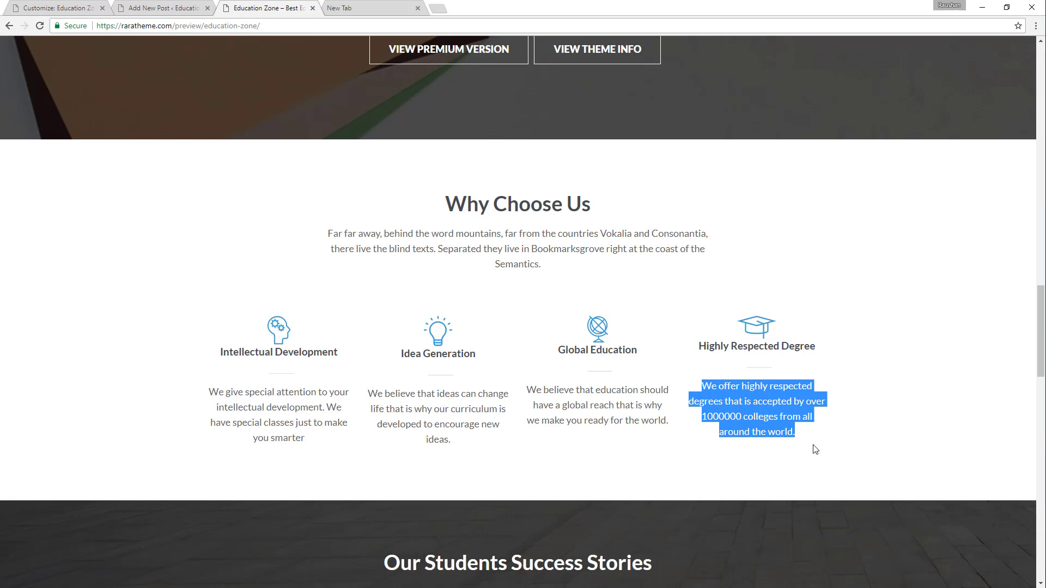
left_click(135, 5)
left_click(189, 210)
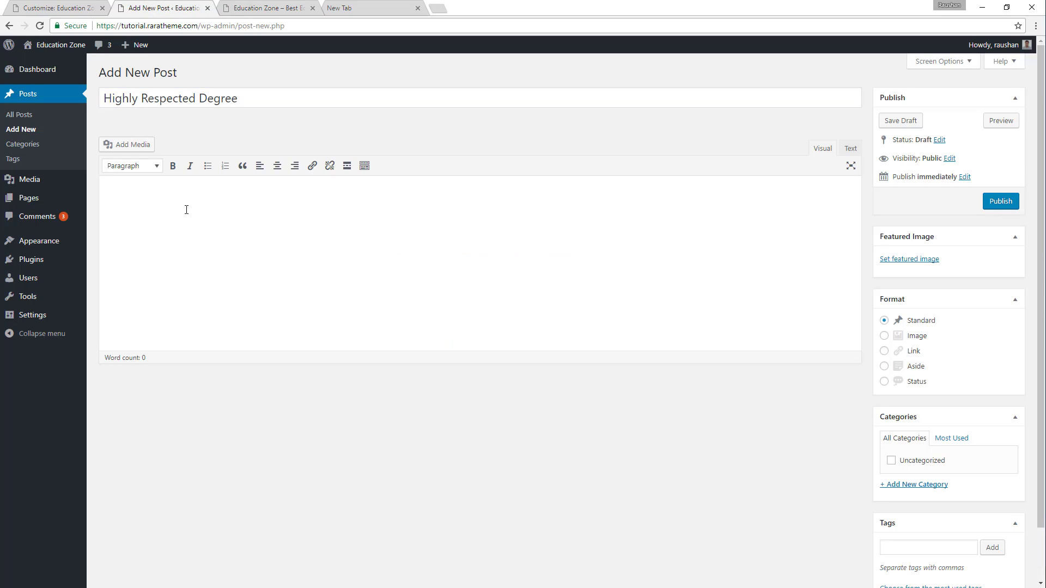
key("ctrl+v")
Set the graduation cap image choose-us-icon3.png as the Highly Respected Degree post's featured image and publish the post.
scroll(947, 320, "down", 1)
left_click(915, 201)
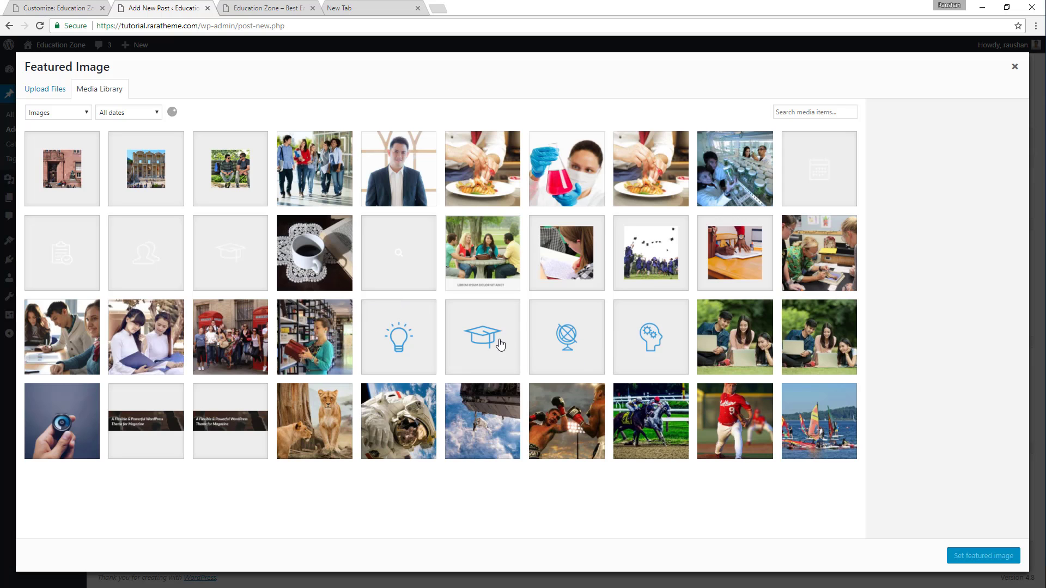
left_click(500, 344)
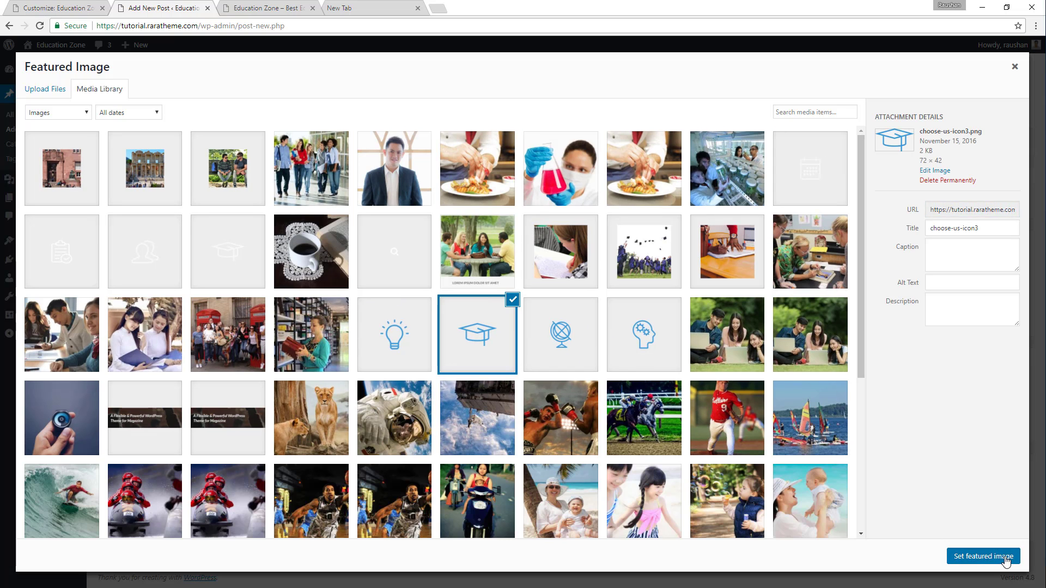
left_click(1006, 557)
left_click(999, 143)
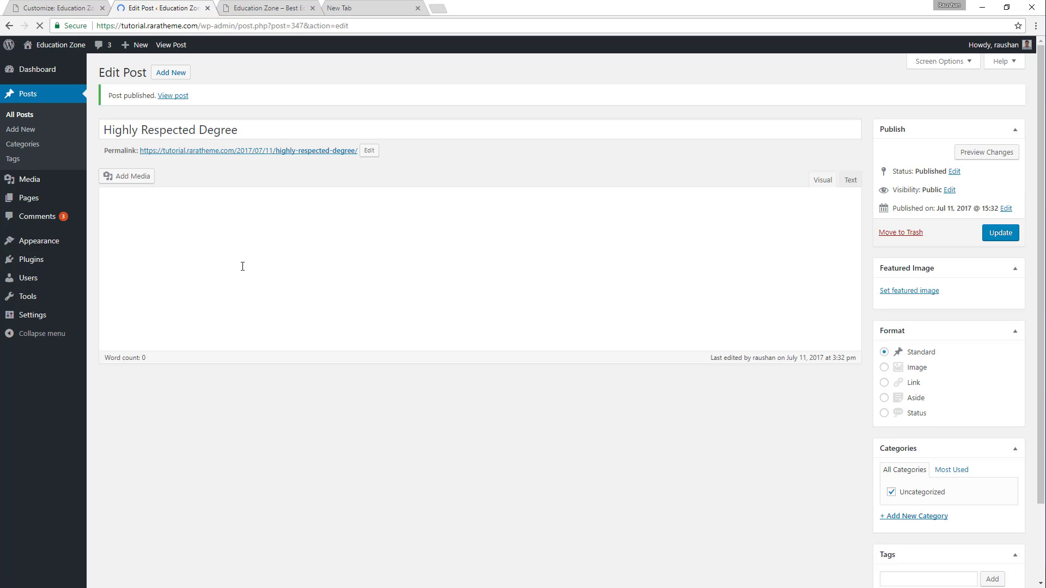
Reload the customizer and set the Why Choose Us Section's page to "Why Choose Us" in the Home Page Settings.
left_click(82, 5)
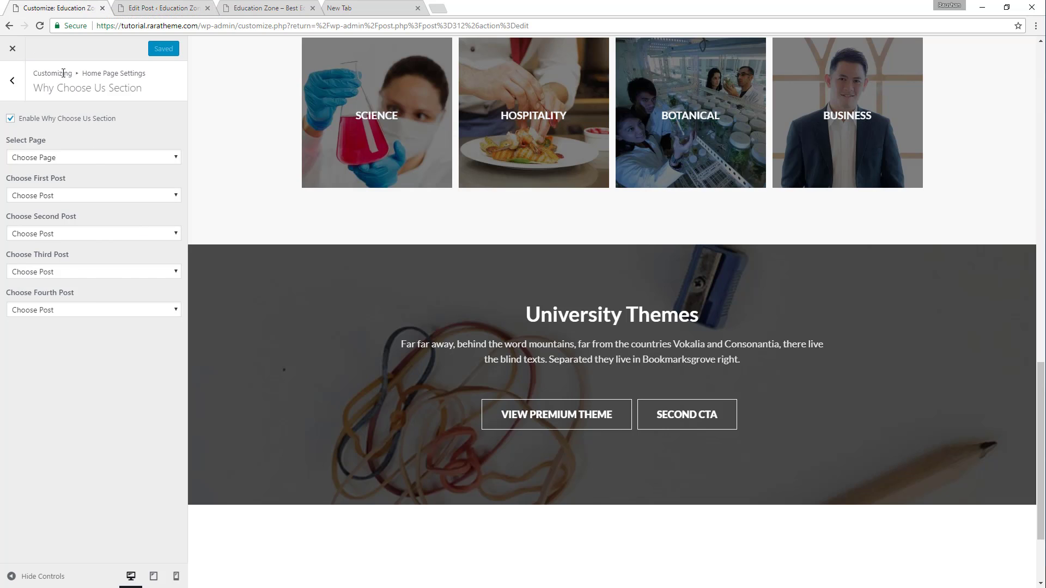
left_click(40, 28)
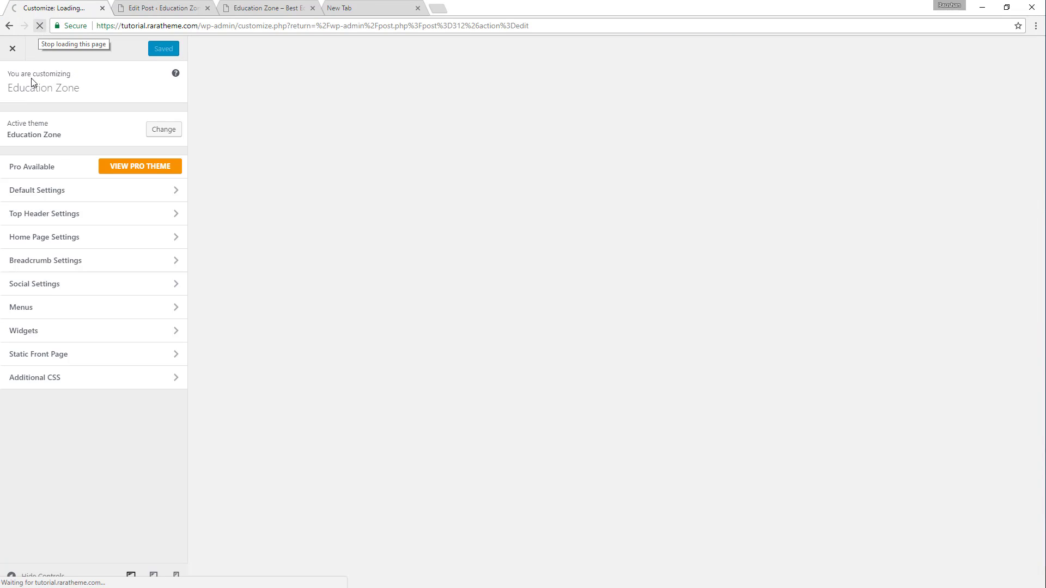
left_click(79, 237)
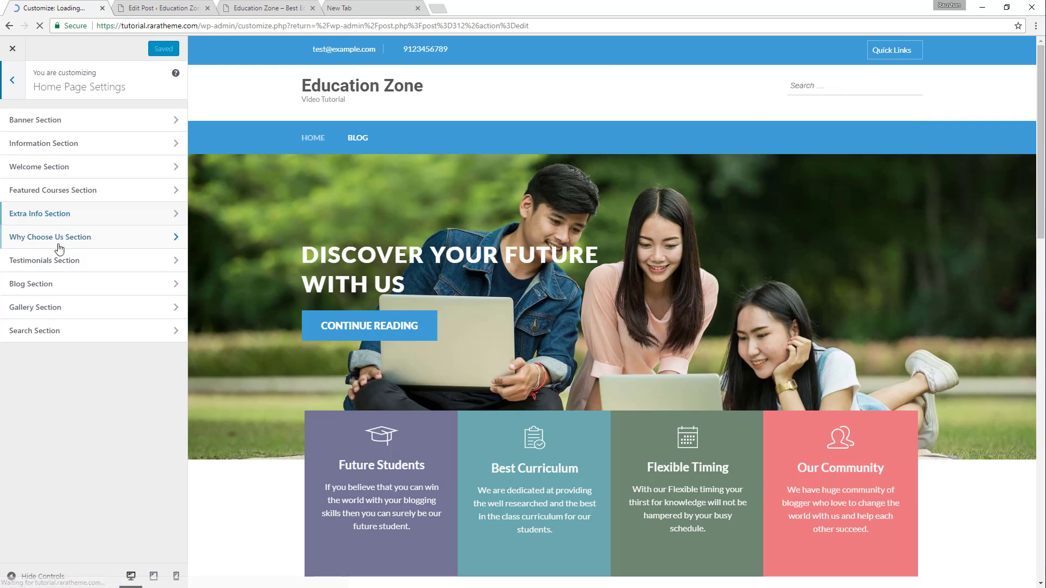
left_click(82, 238)
scroll(538, 173, "down", 7)
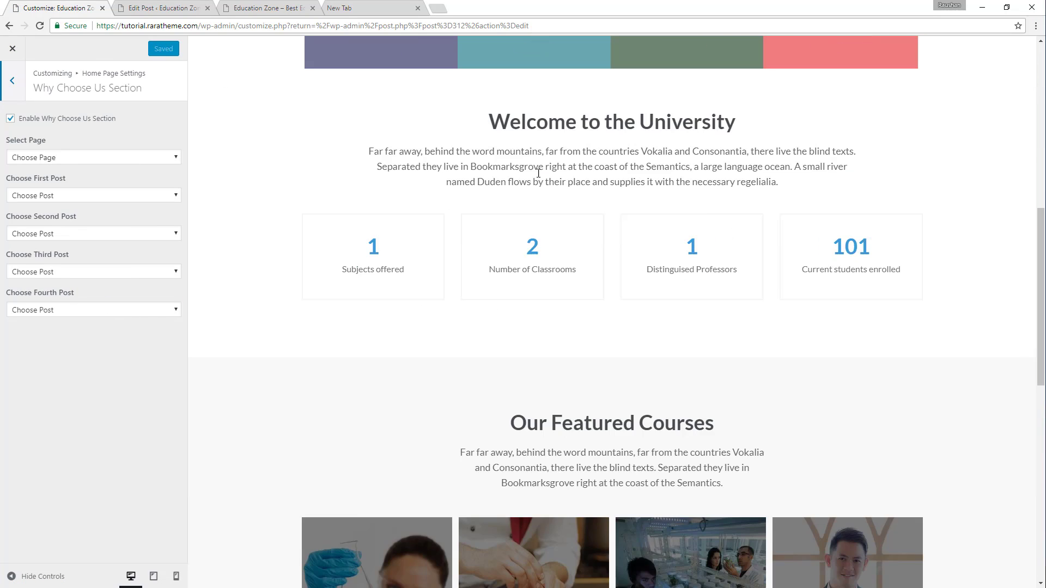
scroll(577, 209, "down", 10)
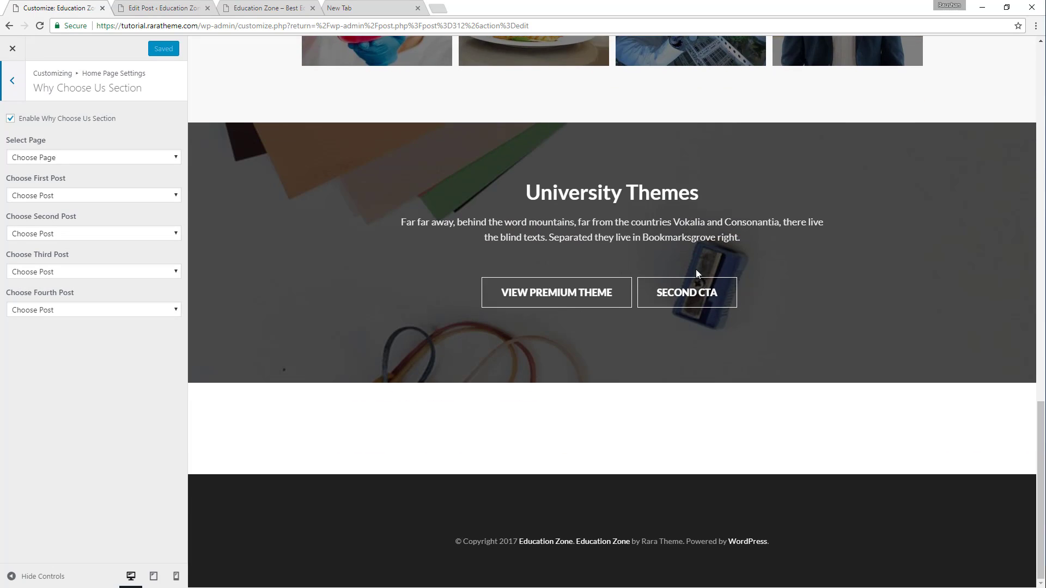
left_click(97, 157)
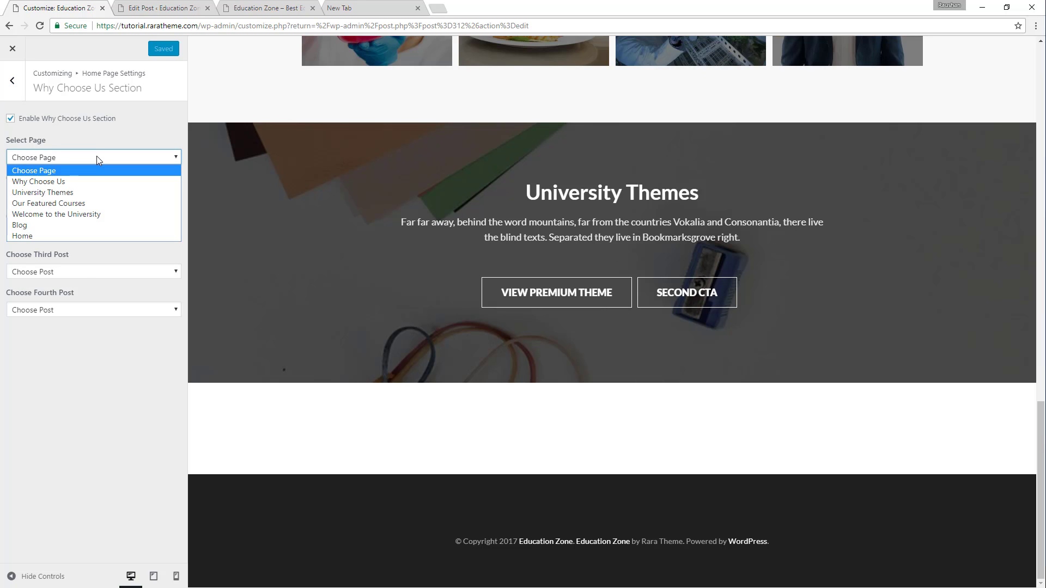
left_click(85, 184)
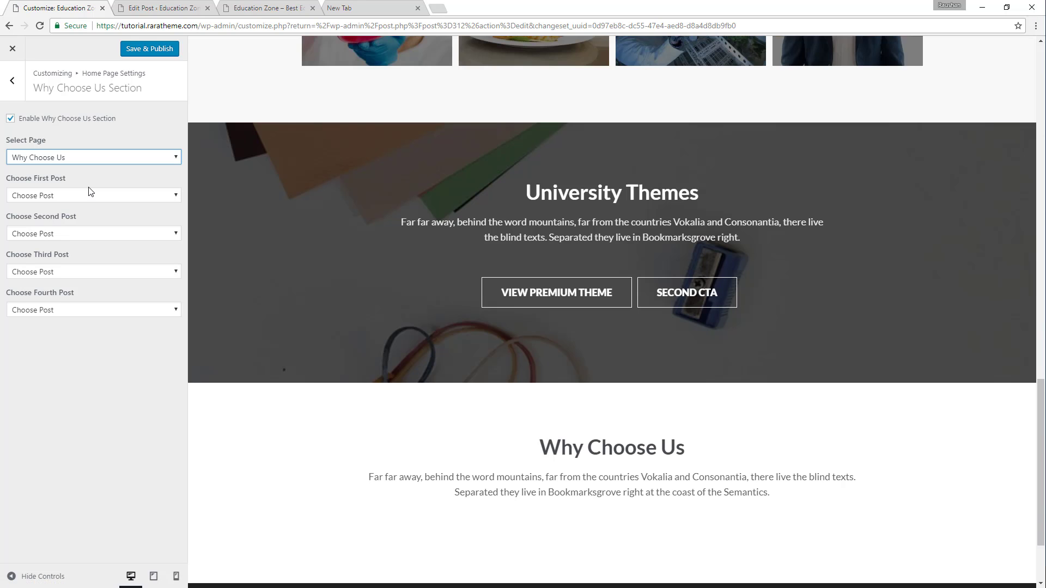
scroll(715, 406, "down", 2)
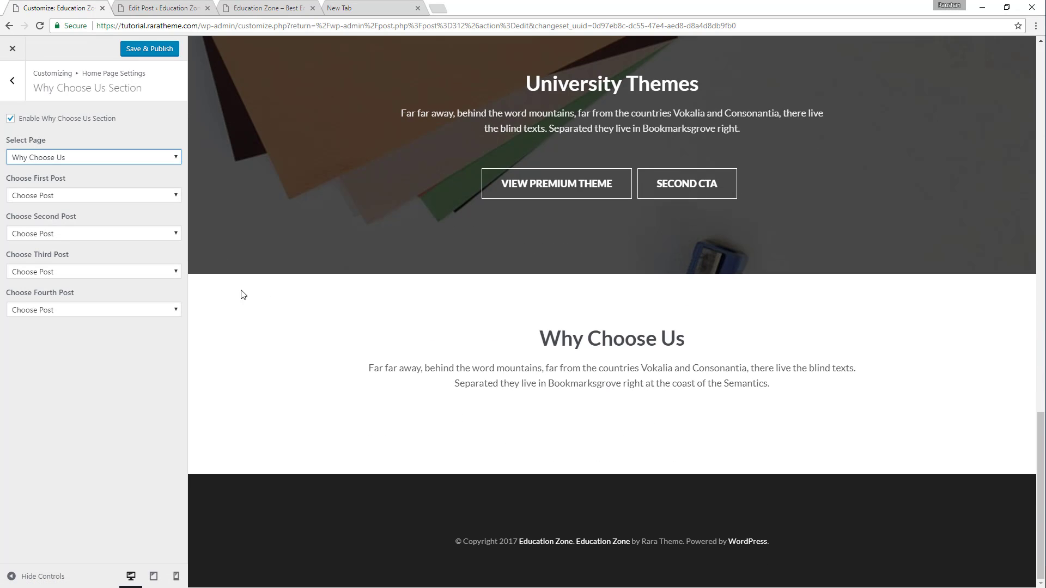
Assign Intellectual Development, Idea Generation, Global Education and Highly Respected Degree as the section's first to fourth posts, and publish the settings.
left_click(165, 196)
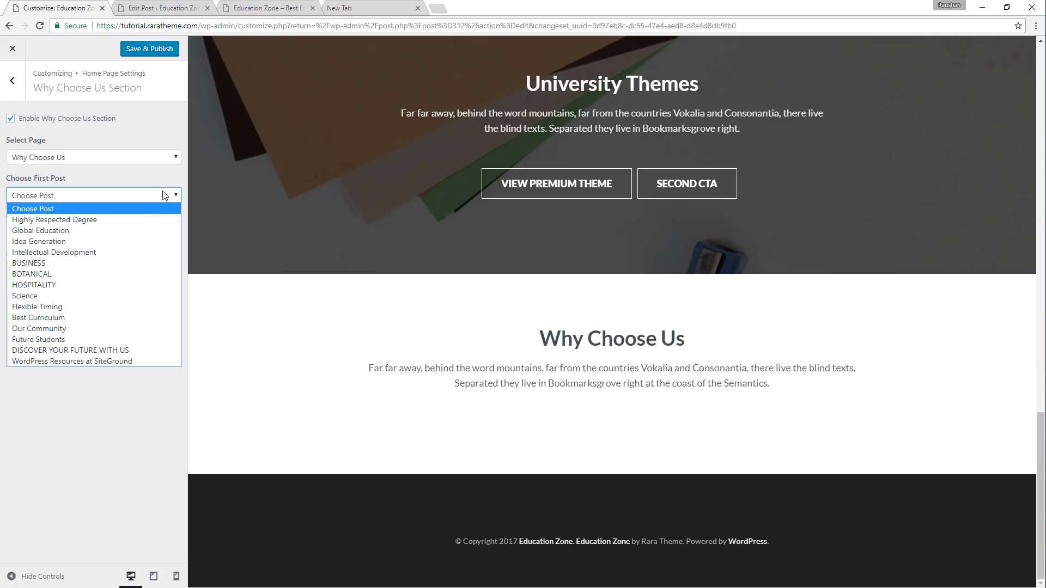
left_click(91, 252)
left_click(96, 233)
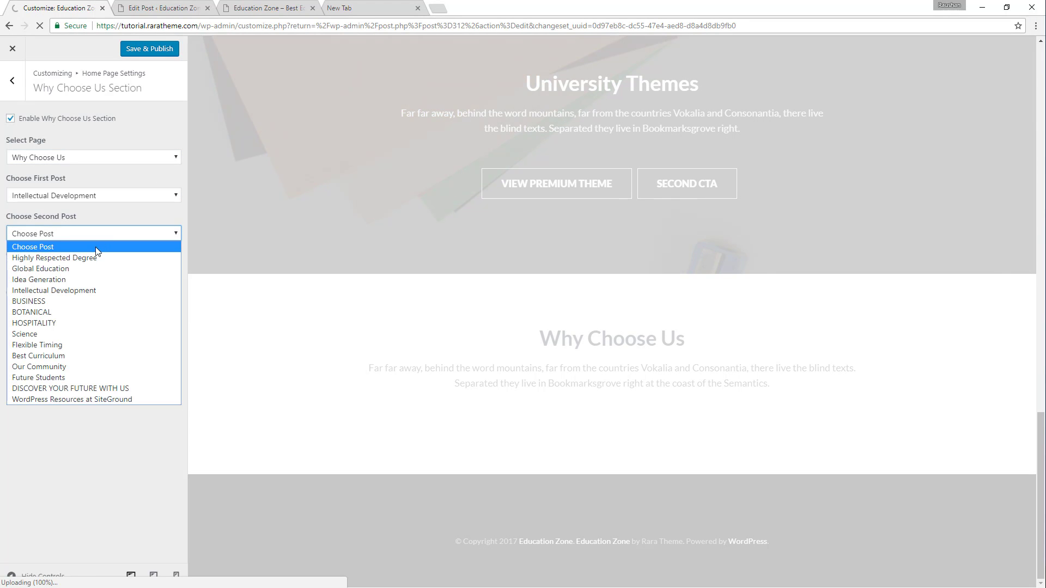
left_click(77, 278)
left_click(111, 272)
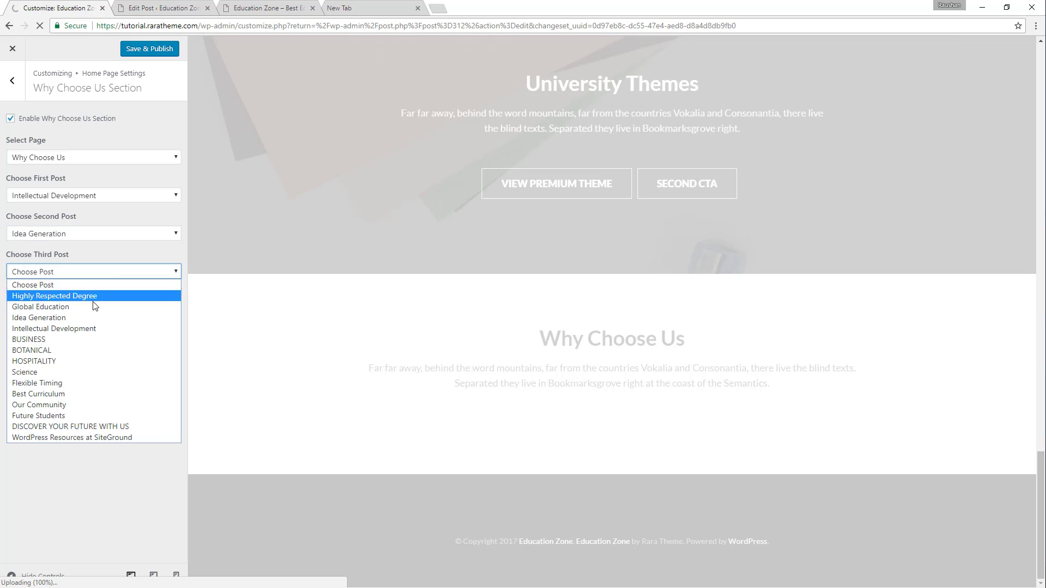
left_click(101, 306)
left_click(109, 309)
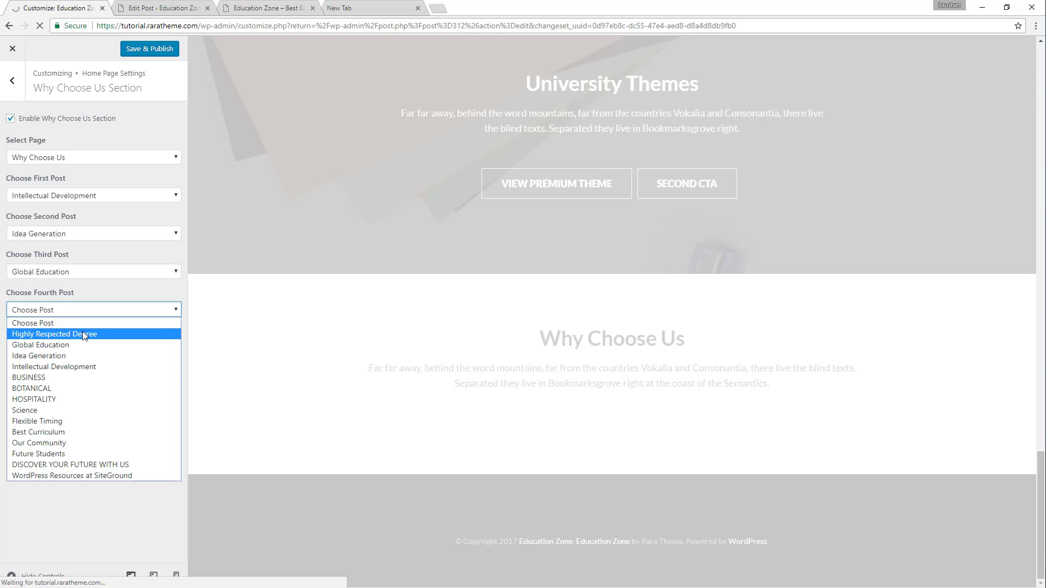
left_click(85, 335)
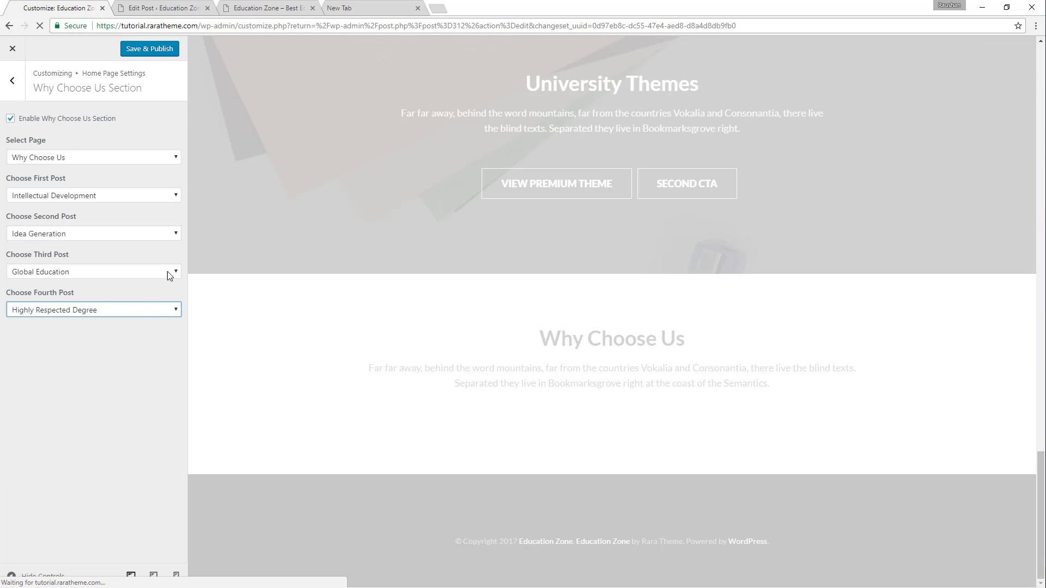
left_click(148, 49)
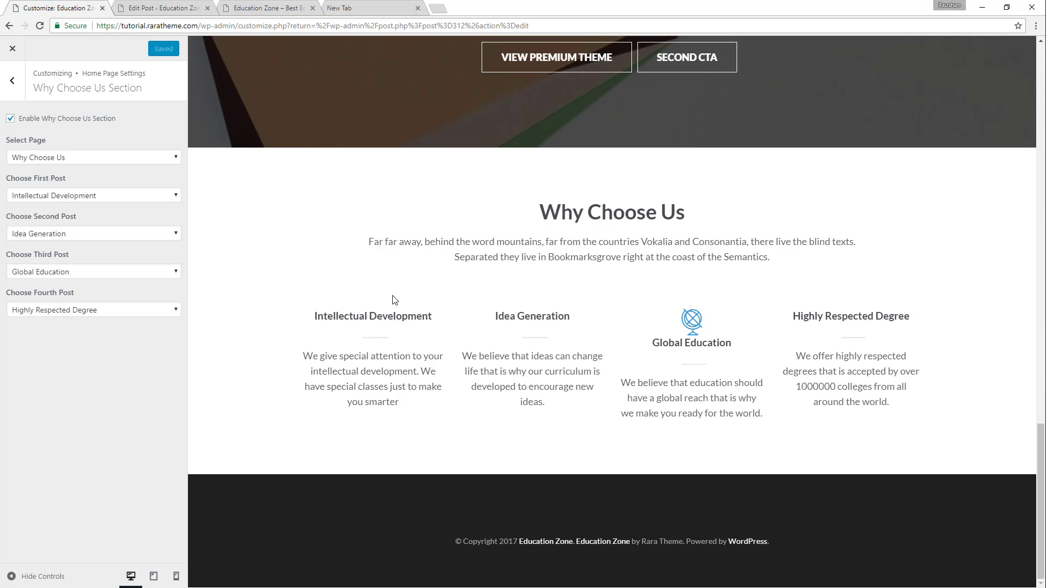
Open the live site in a new tab and compare its Why Choose Us section with the demo's.
left_click(188, 6)
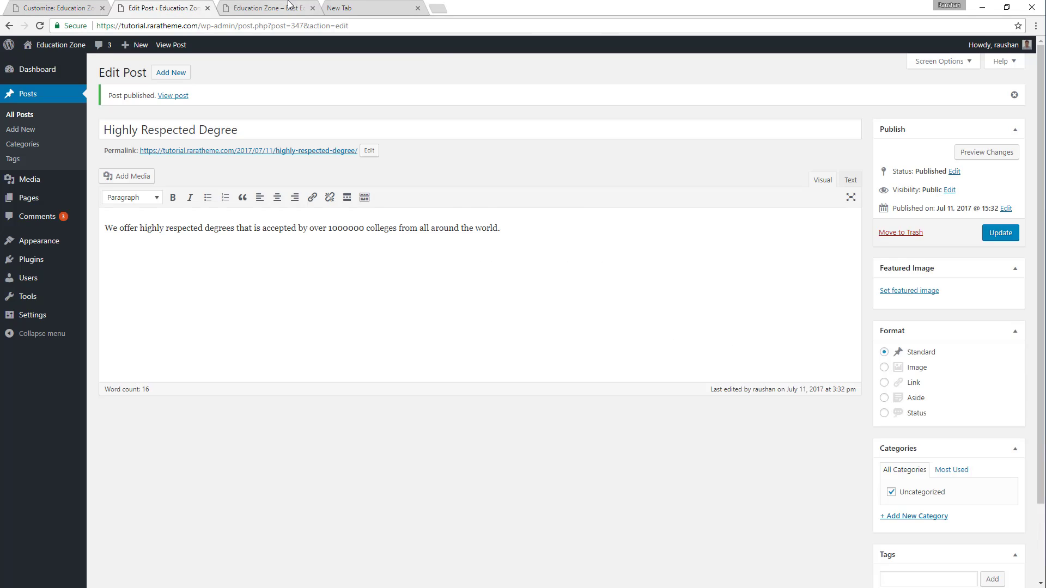
left_click(257, 5)
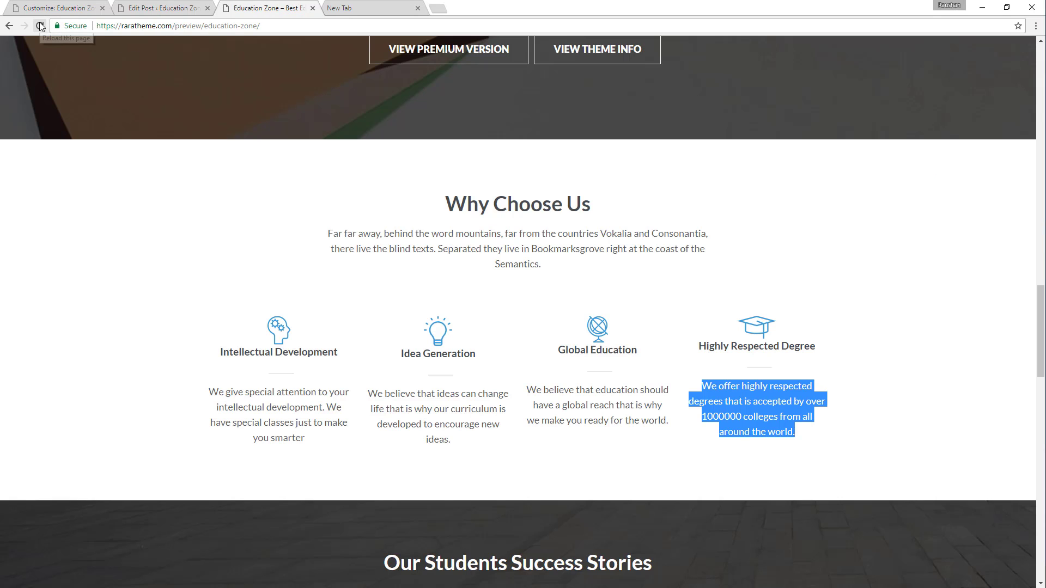
left_click(162, 7)
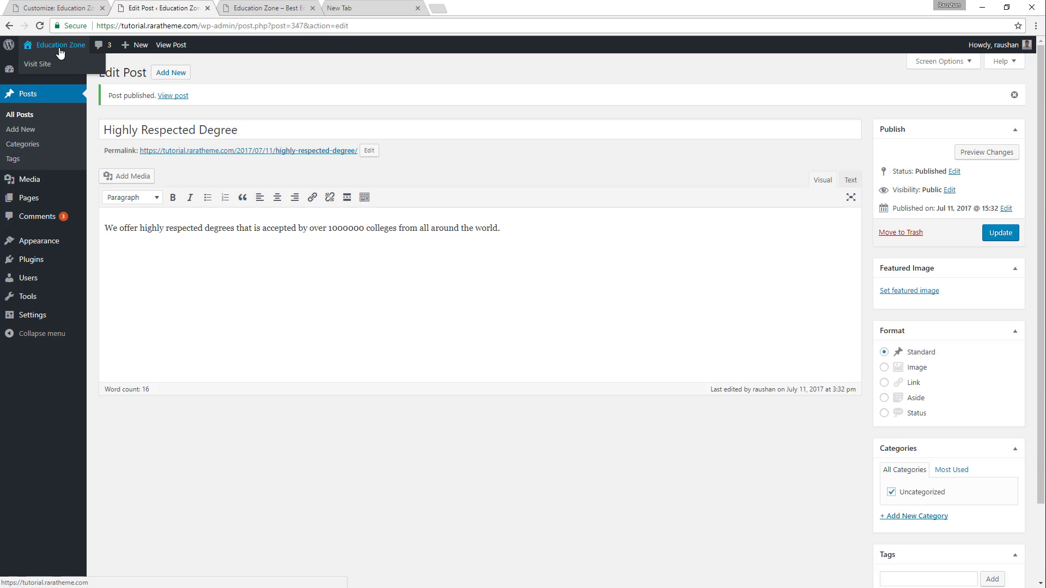
middle_click(38, 65)
left_click(237, 7)
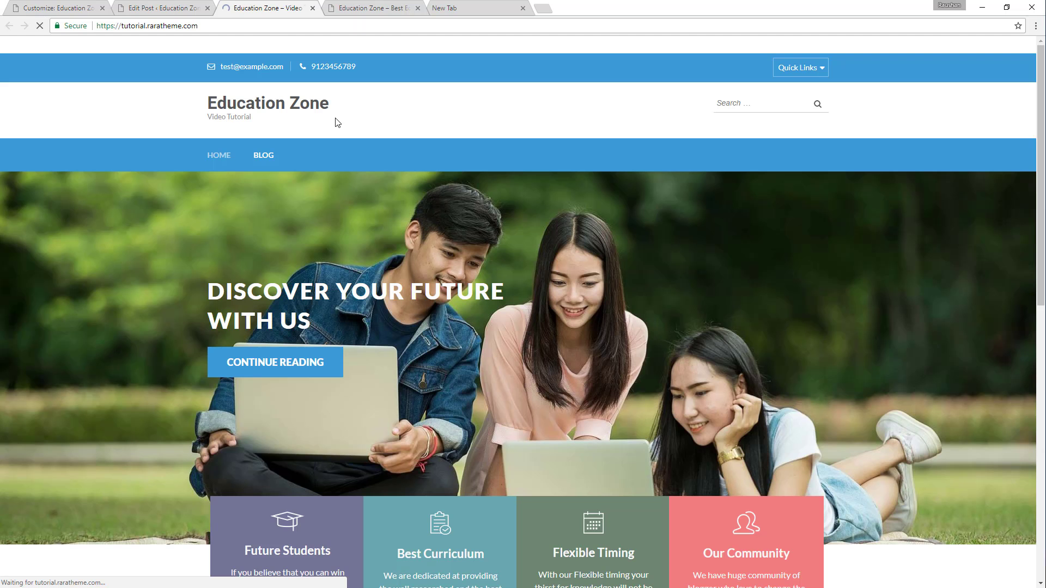
scroll(401, 159, "down", 20)
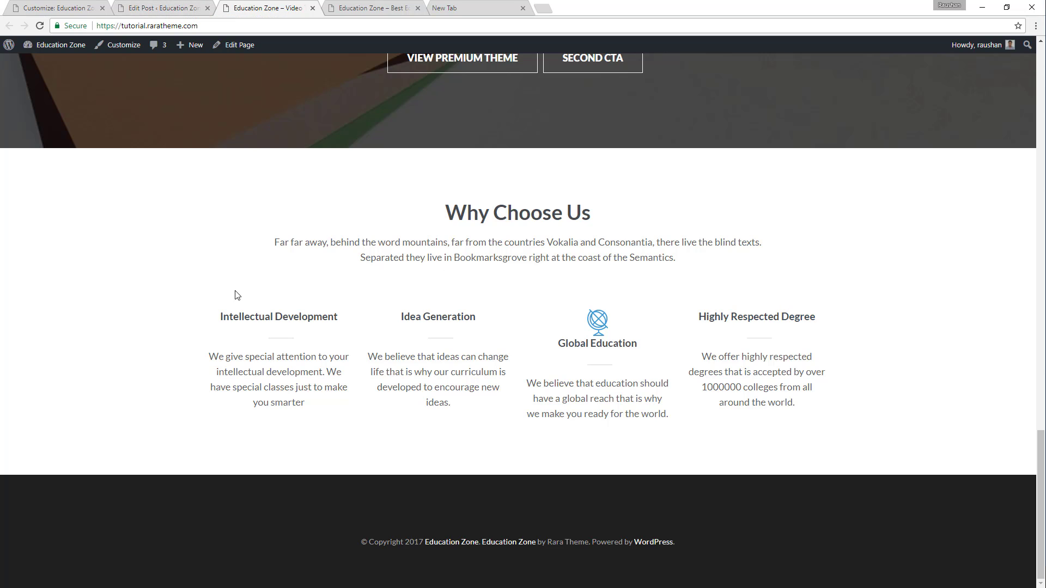
Reopen the Highly Respected Degree post from the posts list, set the blue graduation cap image as its featured image, and update it.
left_click(163, 8)
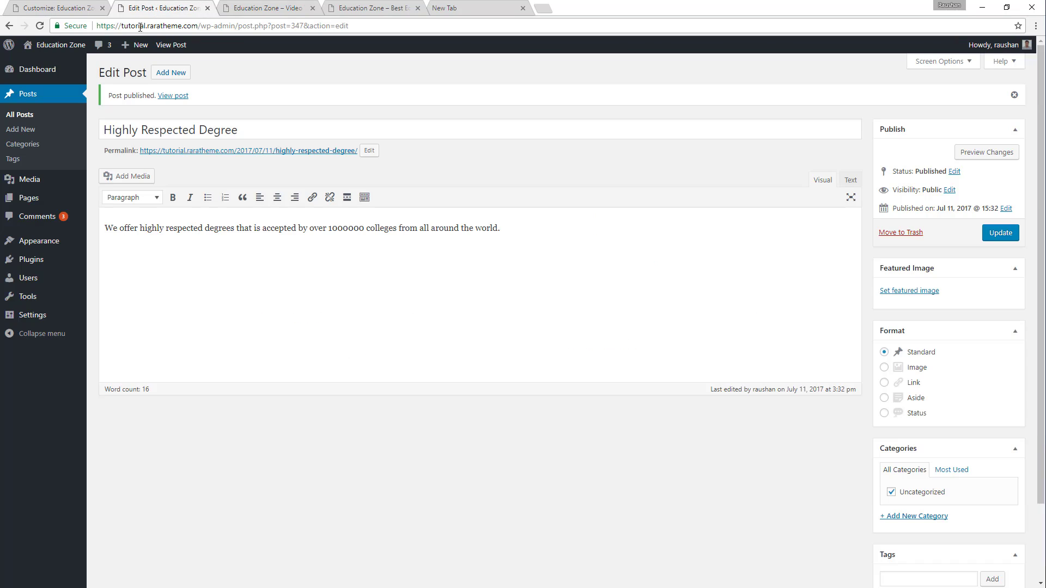
left_click(20, 114)
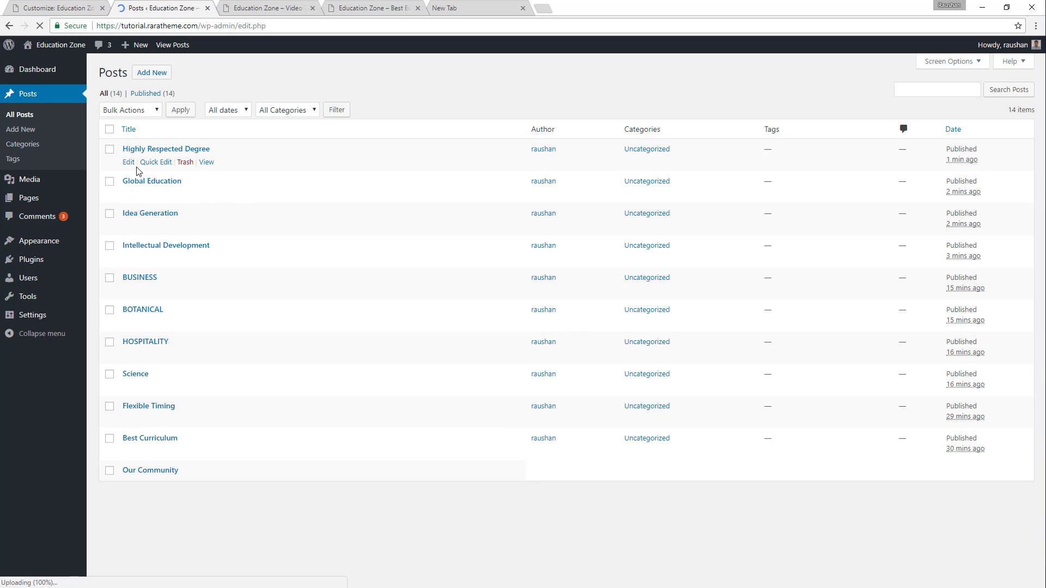
middle_click(128, 162)
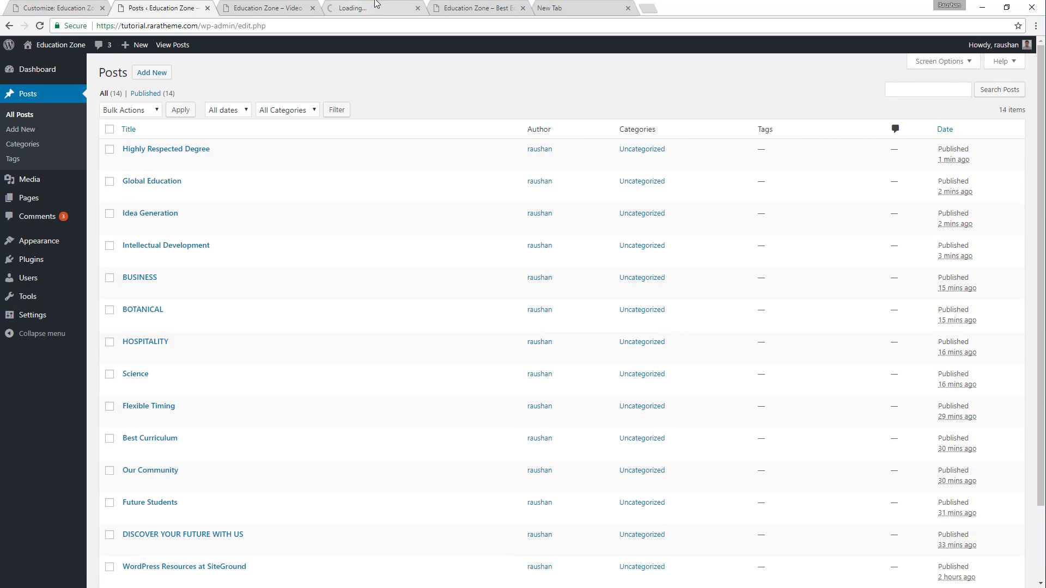
left_click_drag(370, 8, 267, 7)
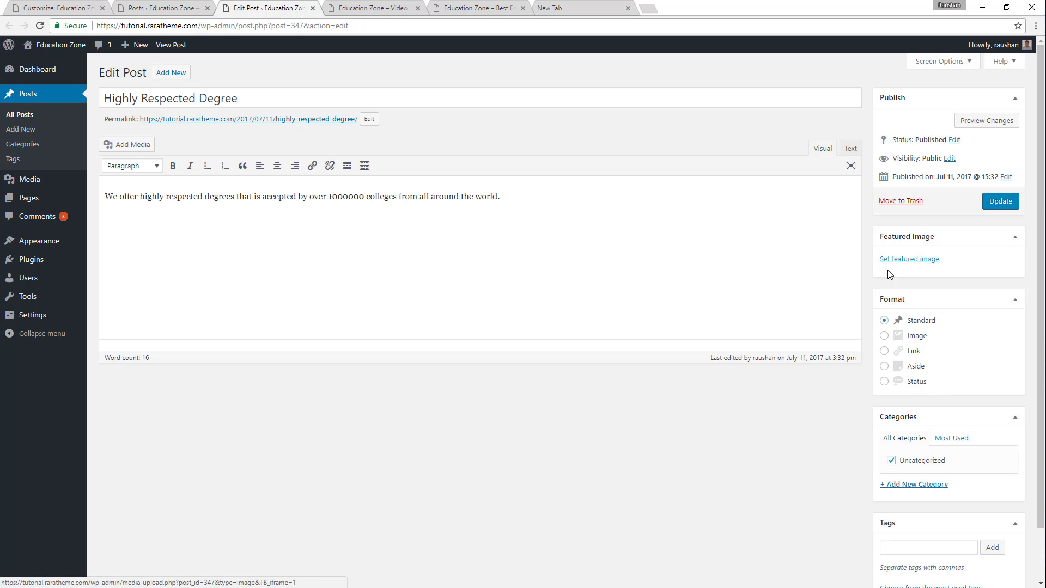
left_click(908, 260)
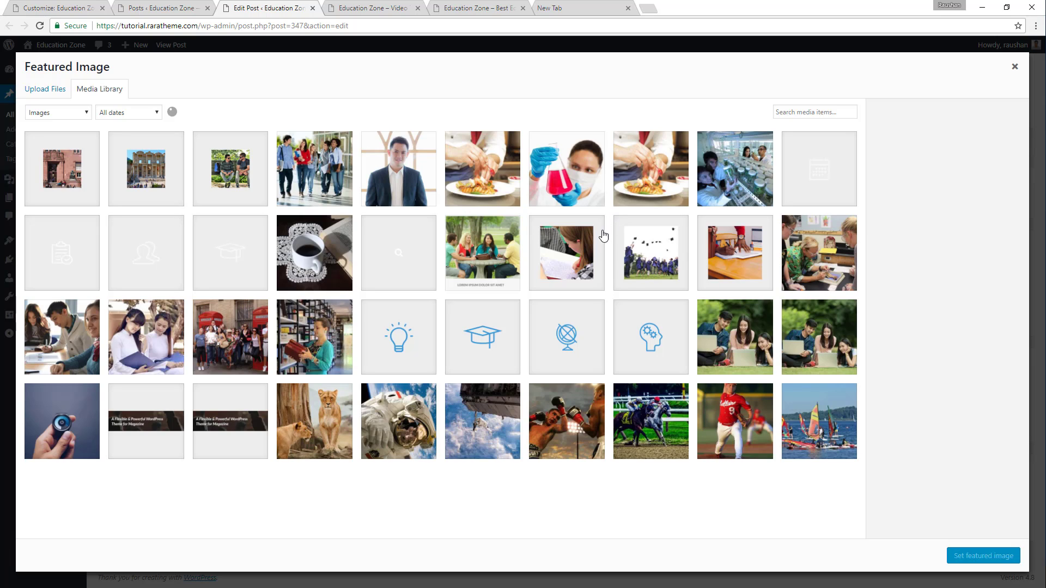
left_click(485, 344)
left_click(981, 556)
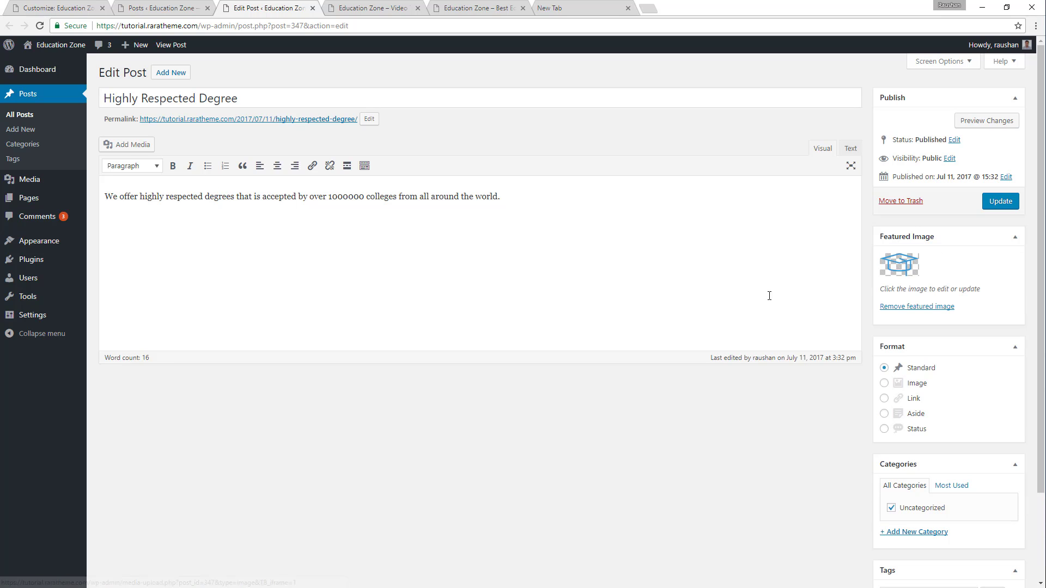
left_click(1003, 204)
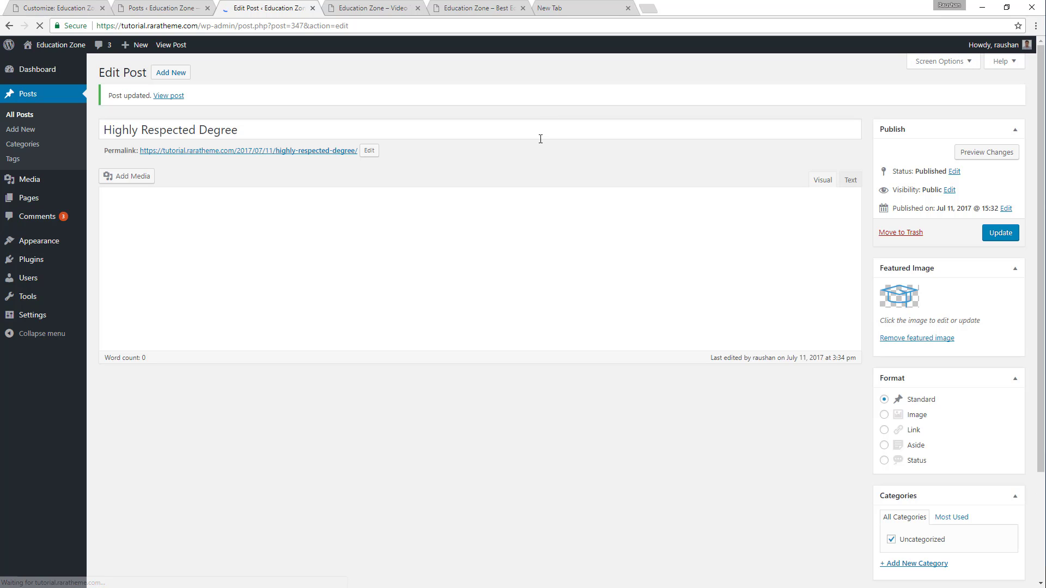
Open the Global Education and Idea Generation posts for editing, check Global Education's featured image and close that post.
left_click(171, 5)
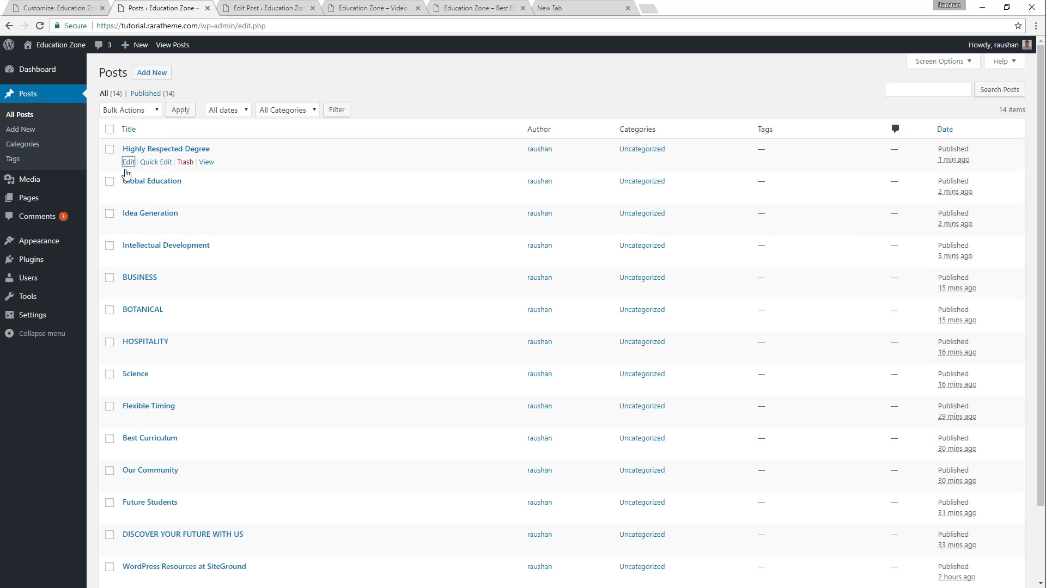
left_click(128, 195, "ctrl")
left_click(128, 228, "ctrl")
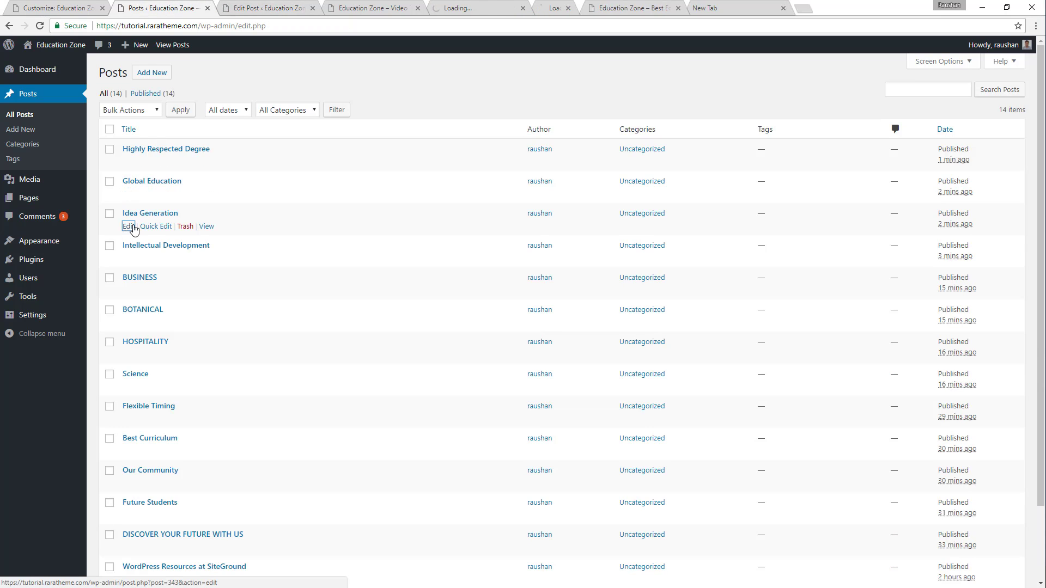
left_click(463, 10)
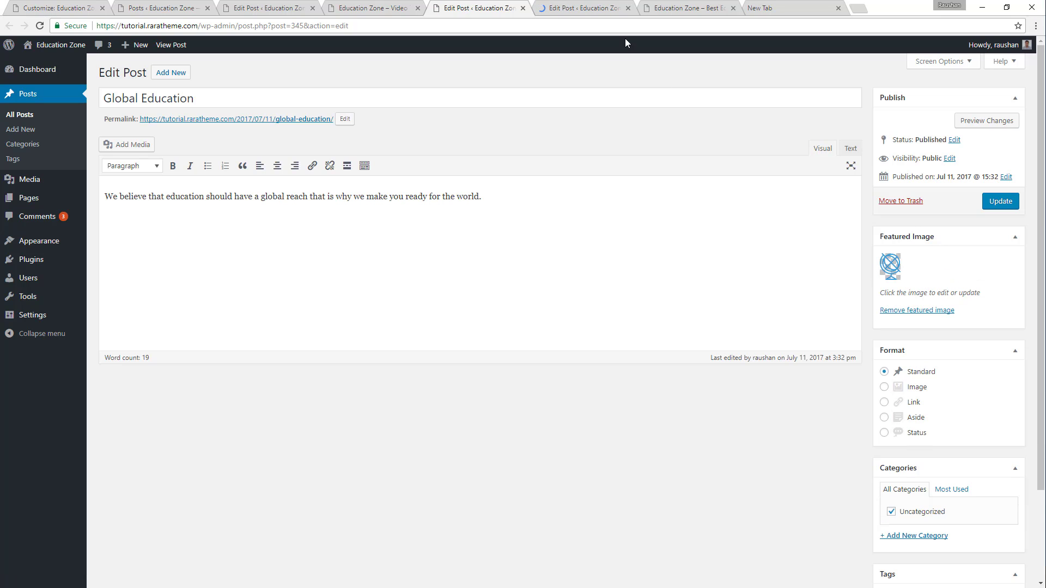
left_click(522, 7)
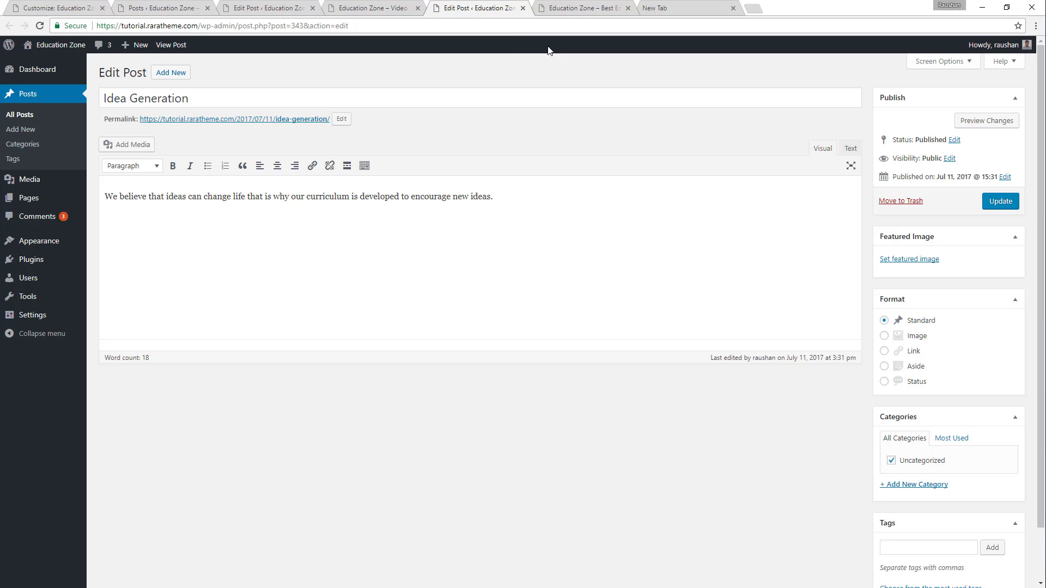
Try to set the head-with-gears image choose-us-icon1.png as the Idea Generation post's featured image and update the post.
left_click(920, 260)
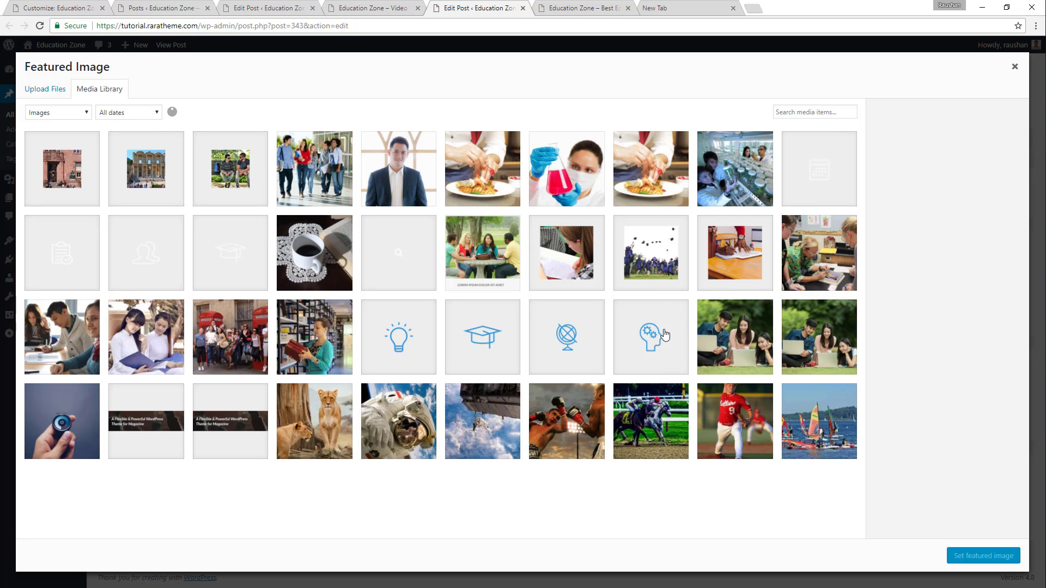
left_click(661, 335)
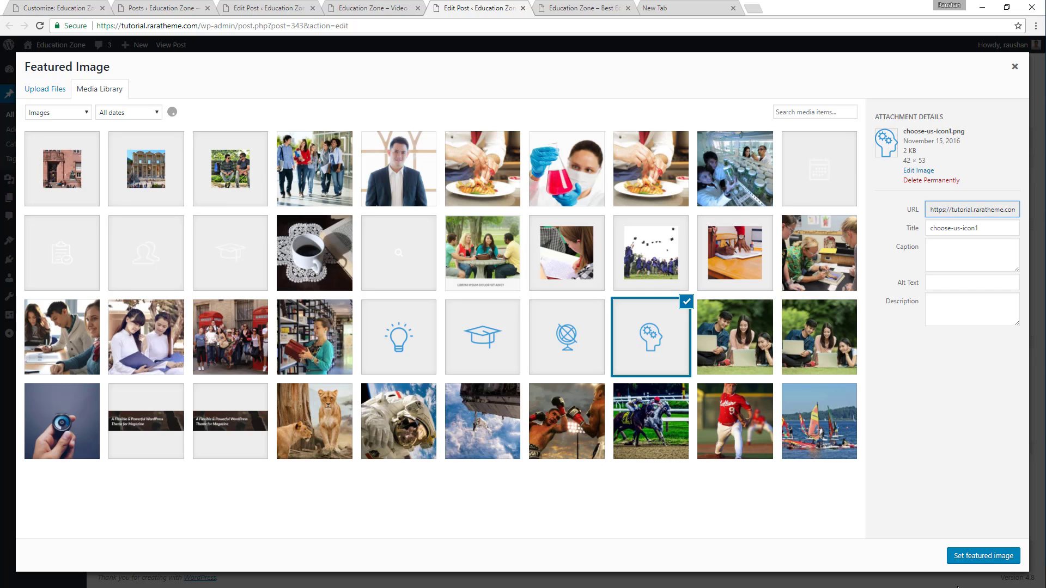
left_click(959, 557)
left_click(1000, 201)
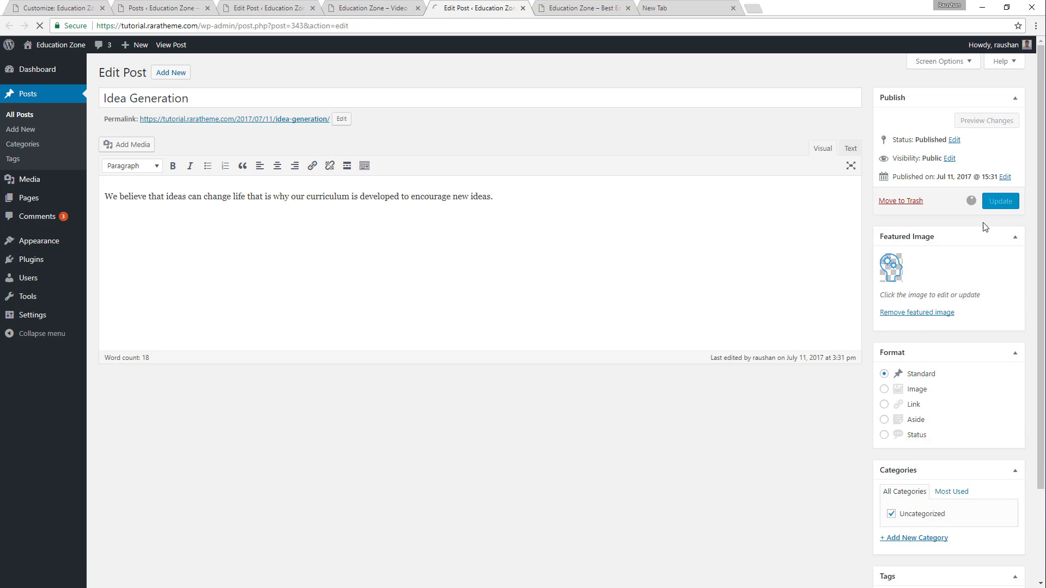
Open the Intellectual Development post for editing in a new tab and return to the Idea Generation post.
left_click(164, 8)
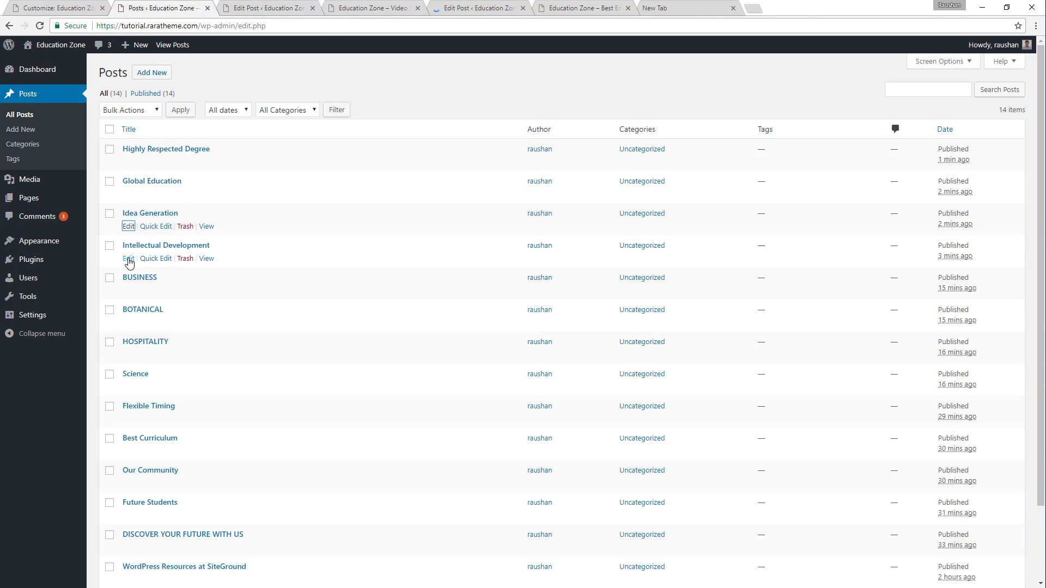
middle_click(129, 258)
left_click(472, 6)
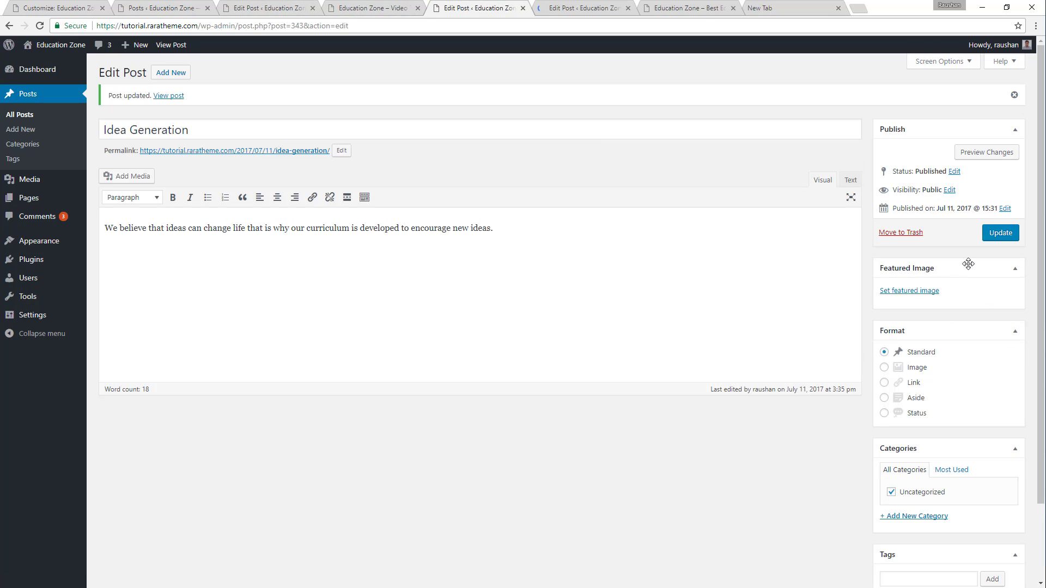
Try to set the light bulb image choose-us-icon2.png as the Idea Generation post's featured image and update the post.
left_click(919, 292)
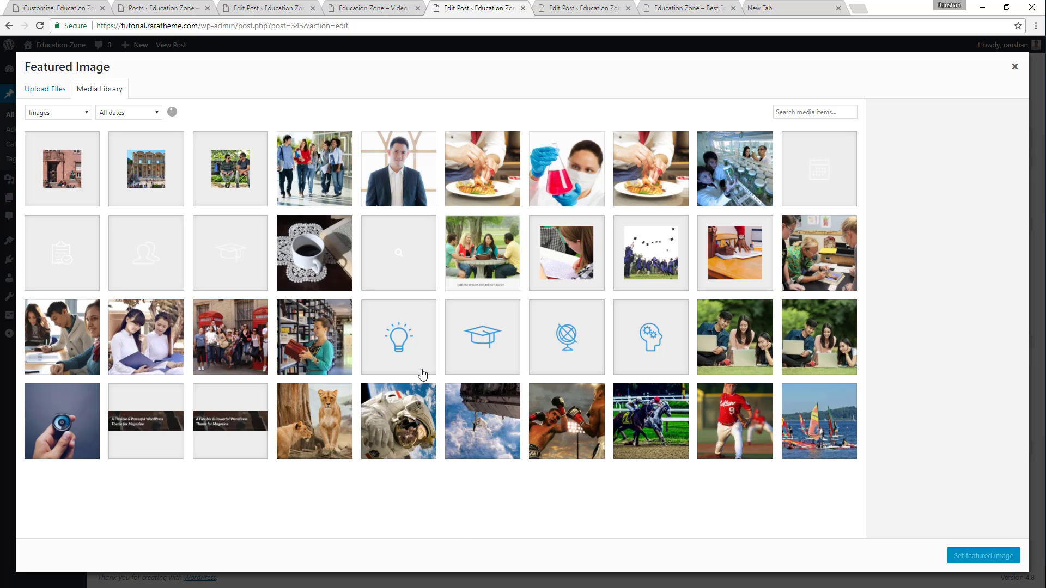
left_click(408, 347)
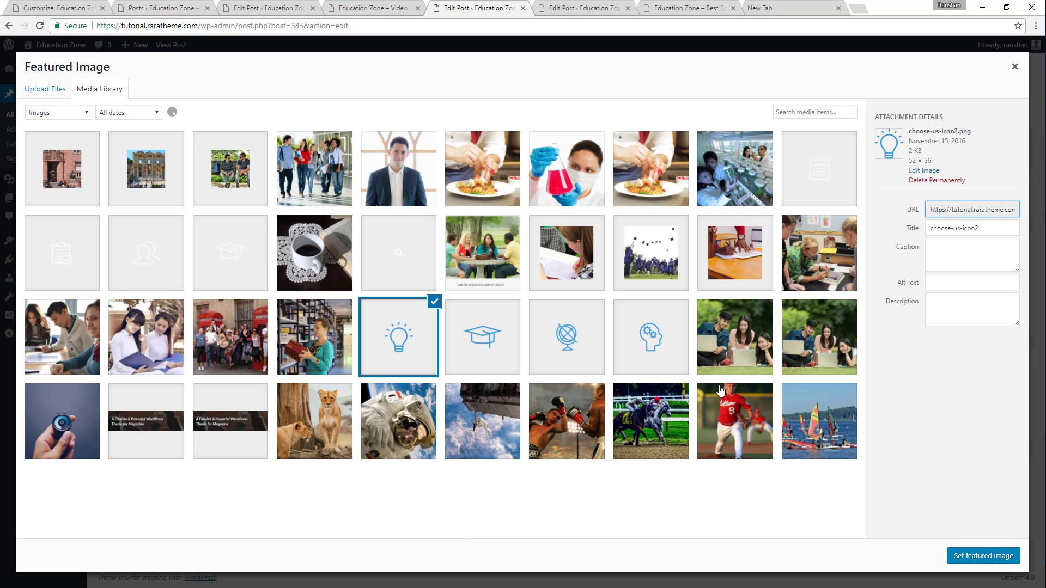
left_click(997, 557)
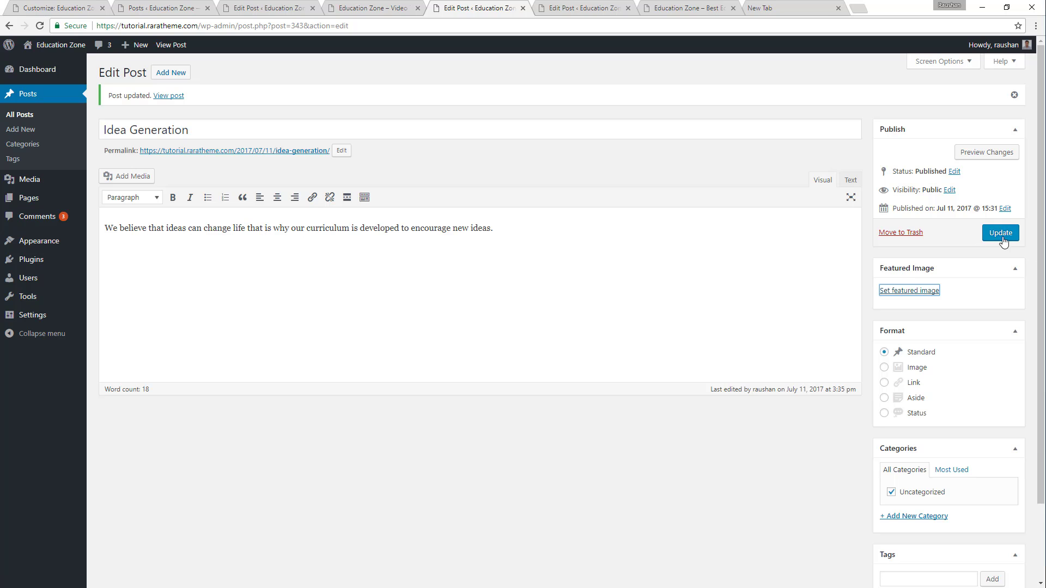
left_click(1006, 234)
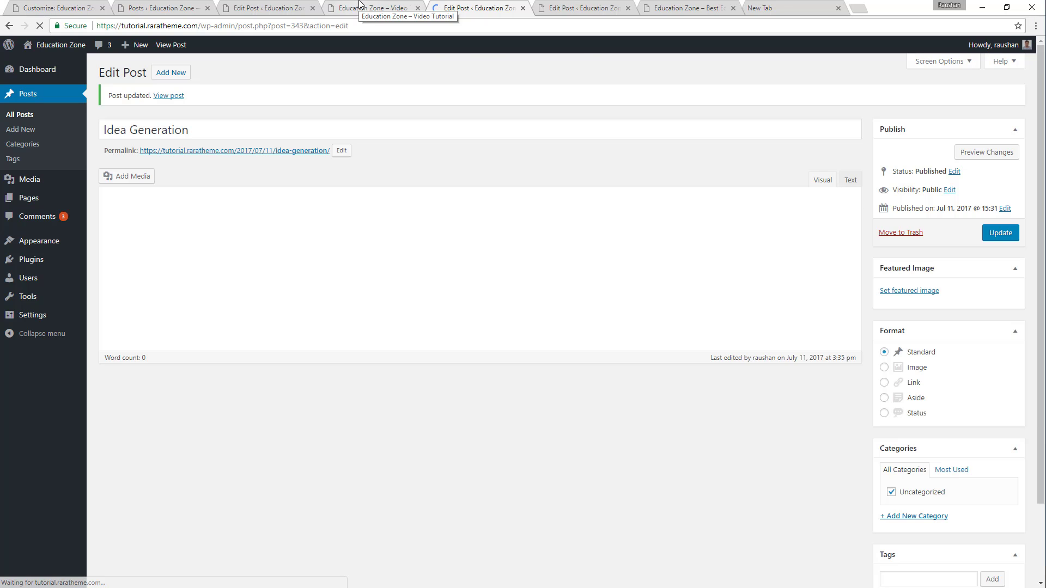
Reload the live home page to check the Why Choose Us post icons, comparing them with the Customizer preview.
left_click(359, 6)
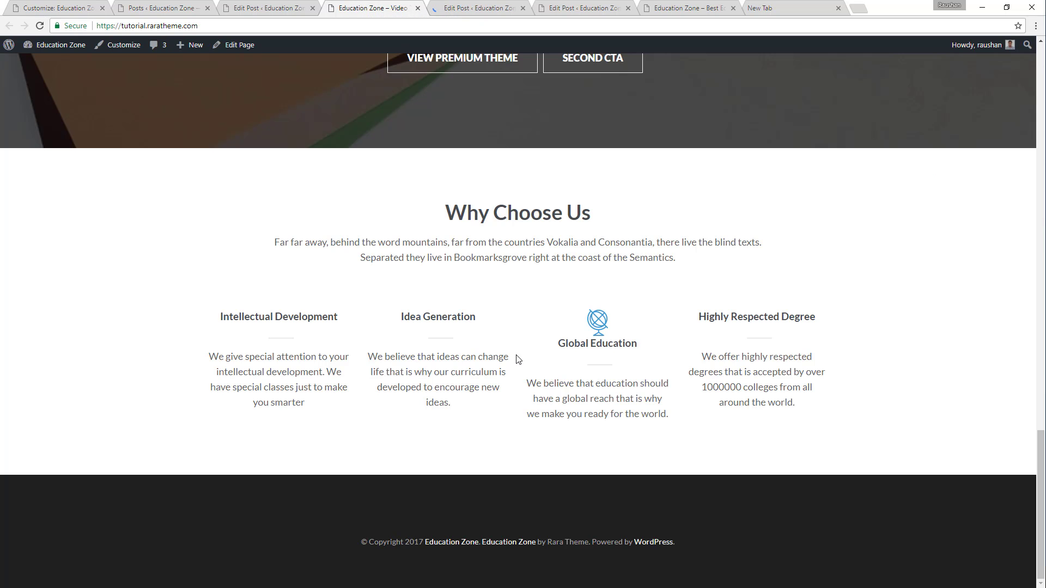
left_click(39, 25)
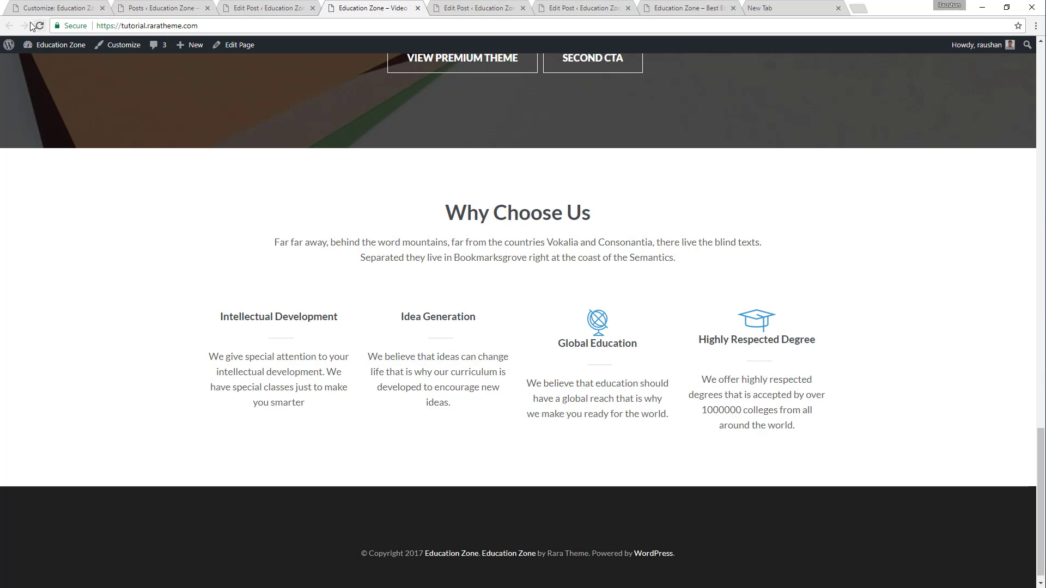
left_click(52, 4)
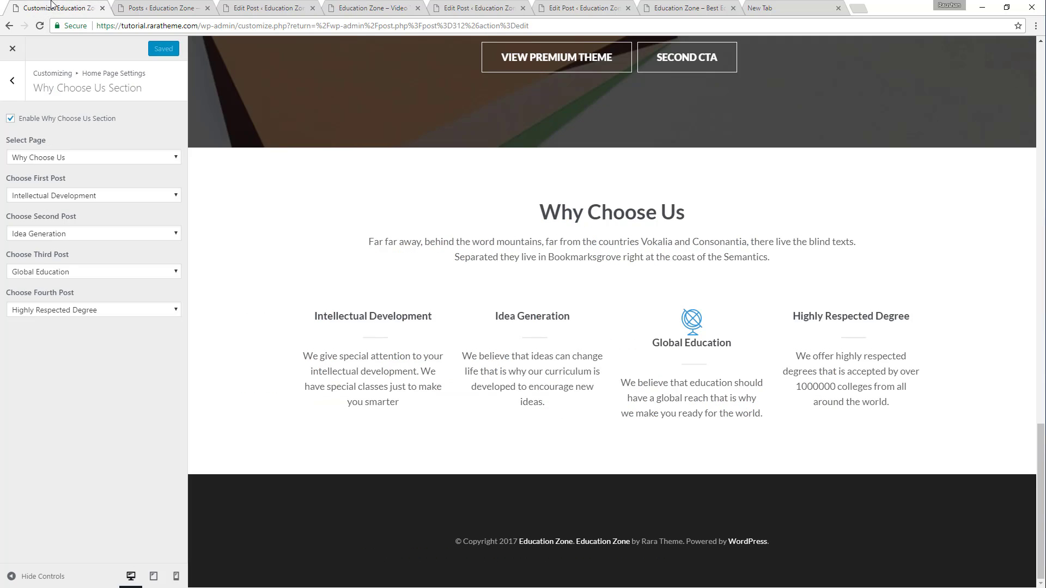
left_click(362, 8)
left_click(40, 26)
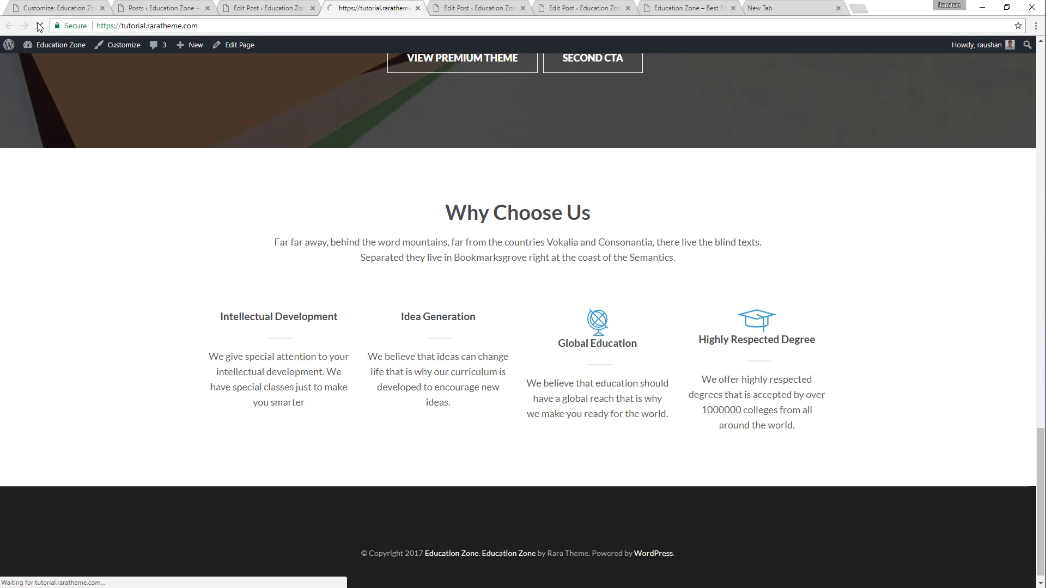
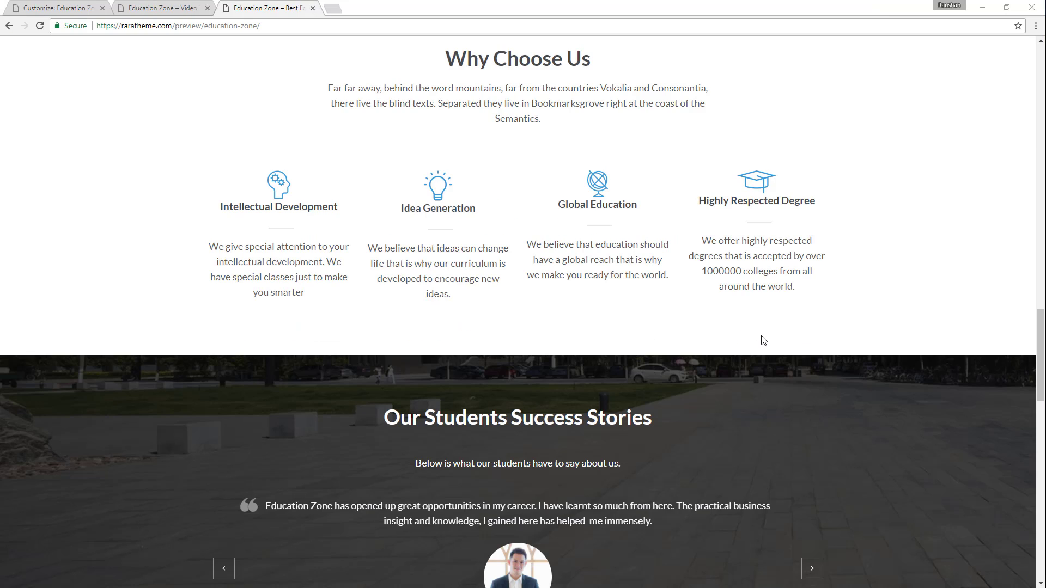
Browse the student testimonials in the demo's Our Students Success Stories slider.
scroll(763, 341, "down", 4)
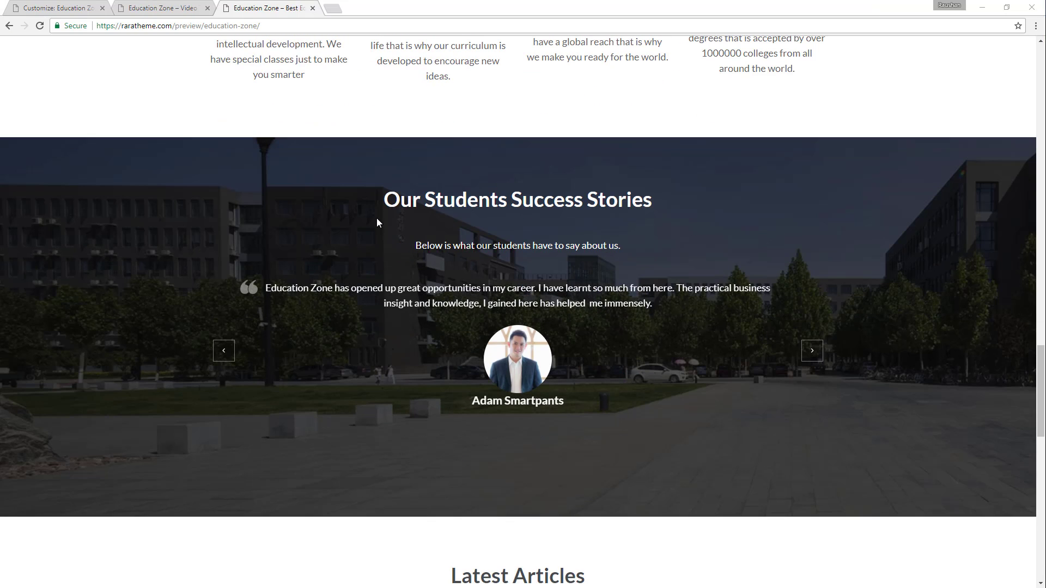
left_click(812, 351)
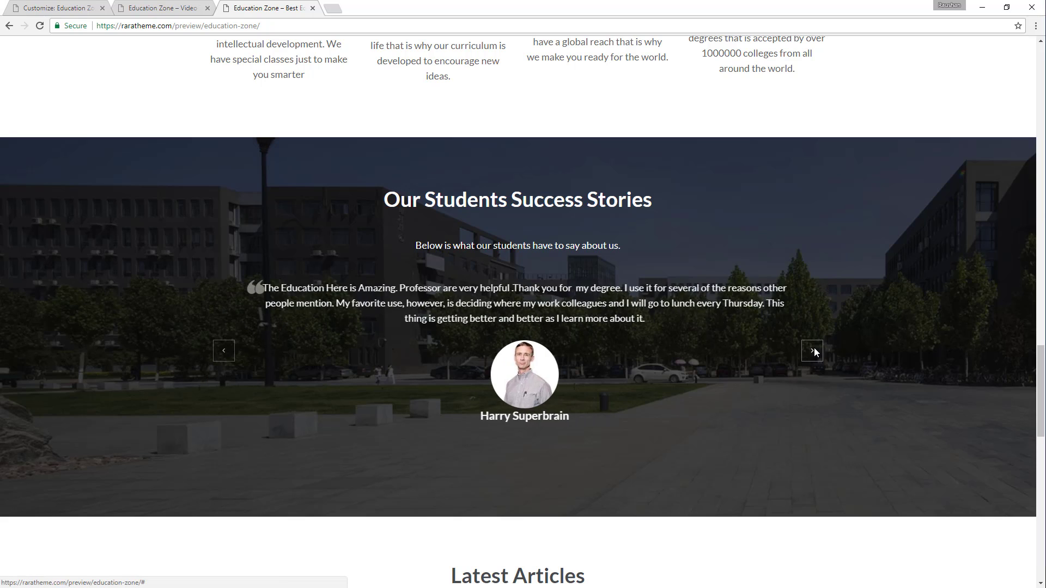
left_click(813, 351)
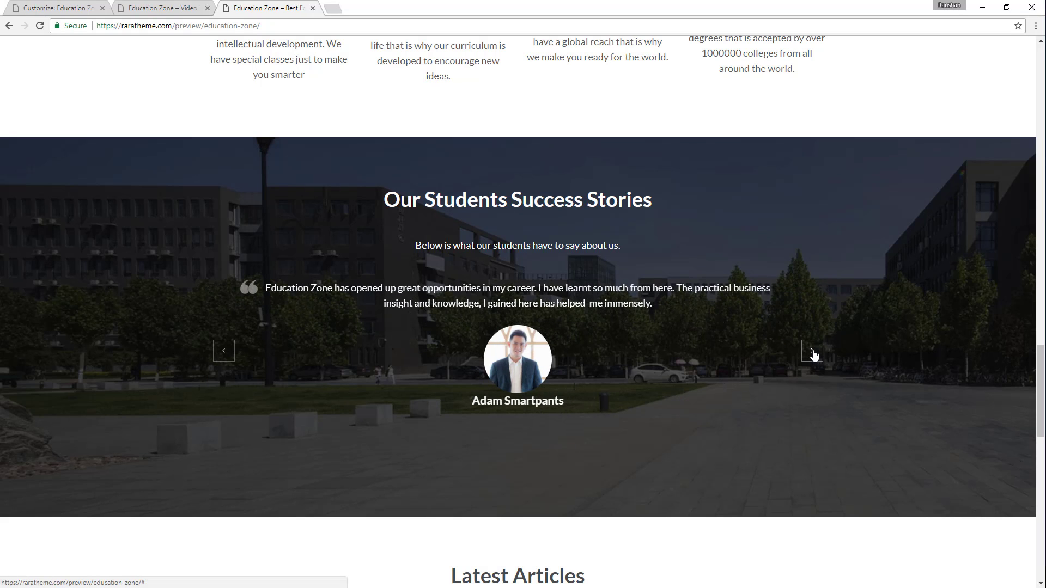
left_click(812, 353)
Enable the Testimonials Section in the Customizer's Home Page Settings.
left_click(60, 7)
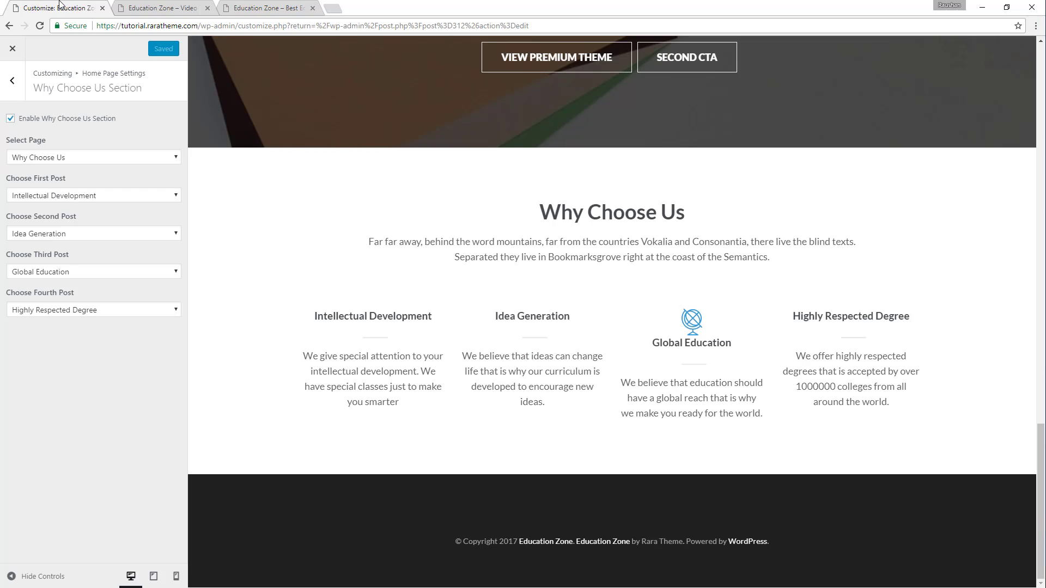
left_click(12, 82)
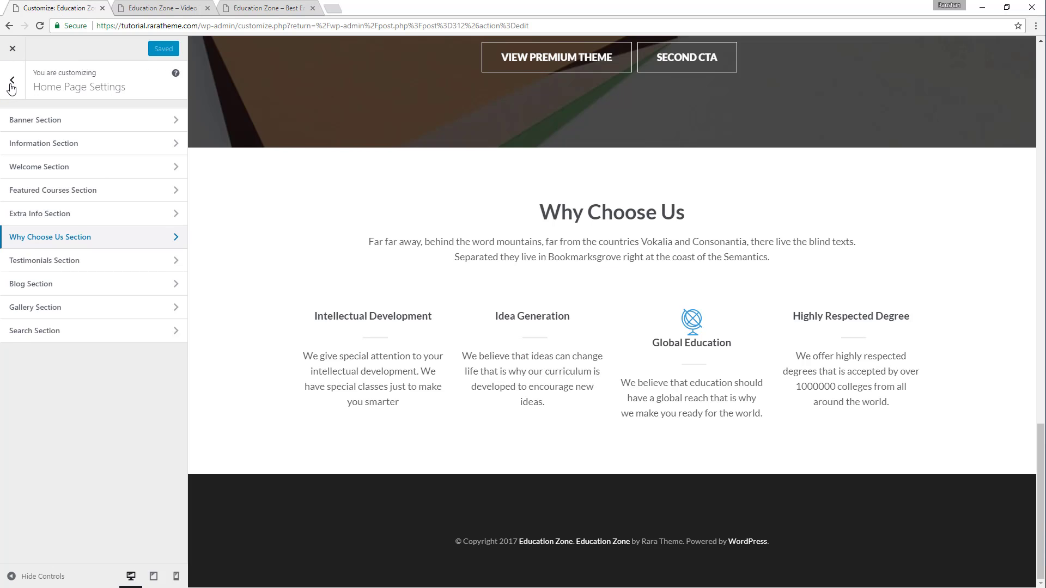
left_click(49, 262)
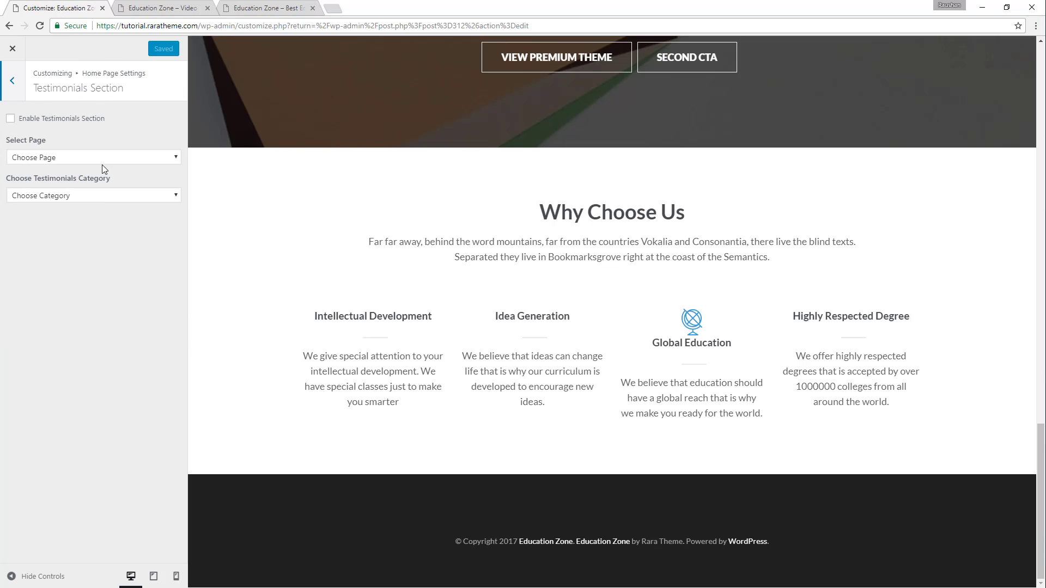
left_click(70, 119)
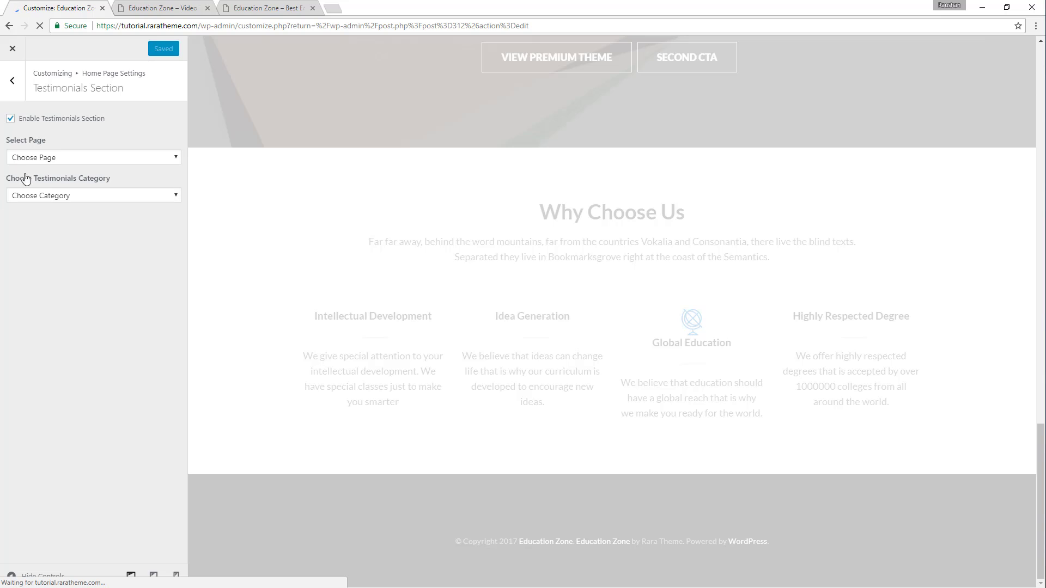
Compare the demo's testimonials heading with the Customizer's testimonials category options and the section preview.
left_click(279, 6)
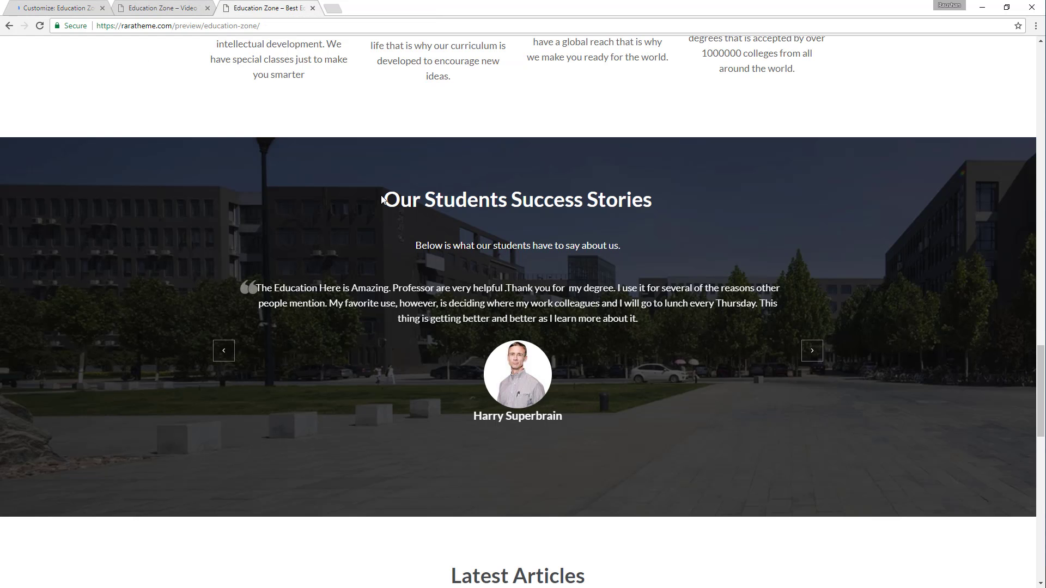
left_click_drag(383, 199, 657, 188)
key("ctrl+c")
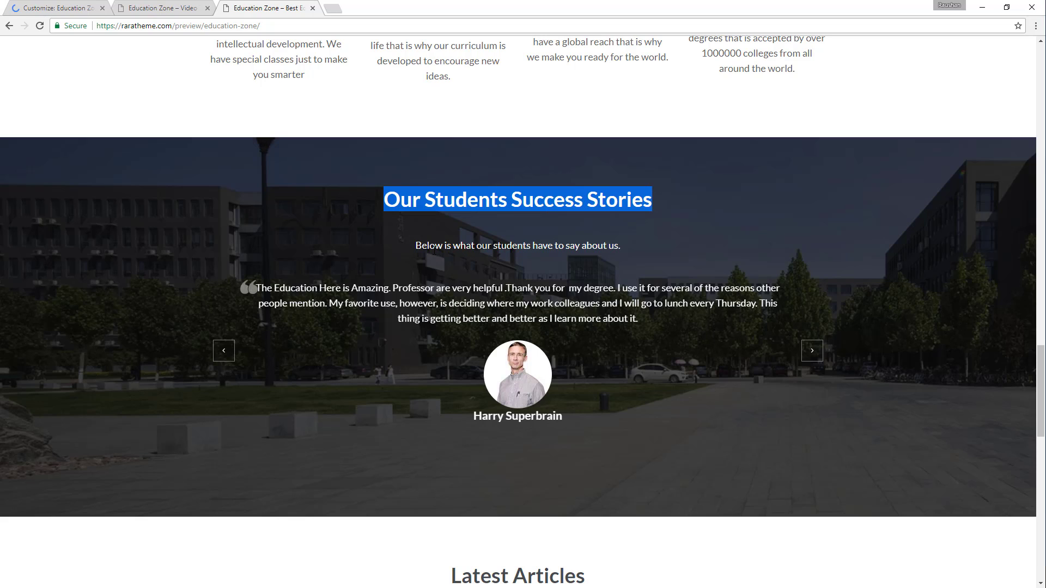
left_click(59, 8)
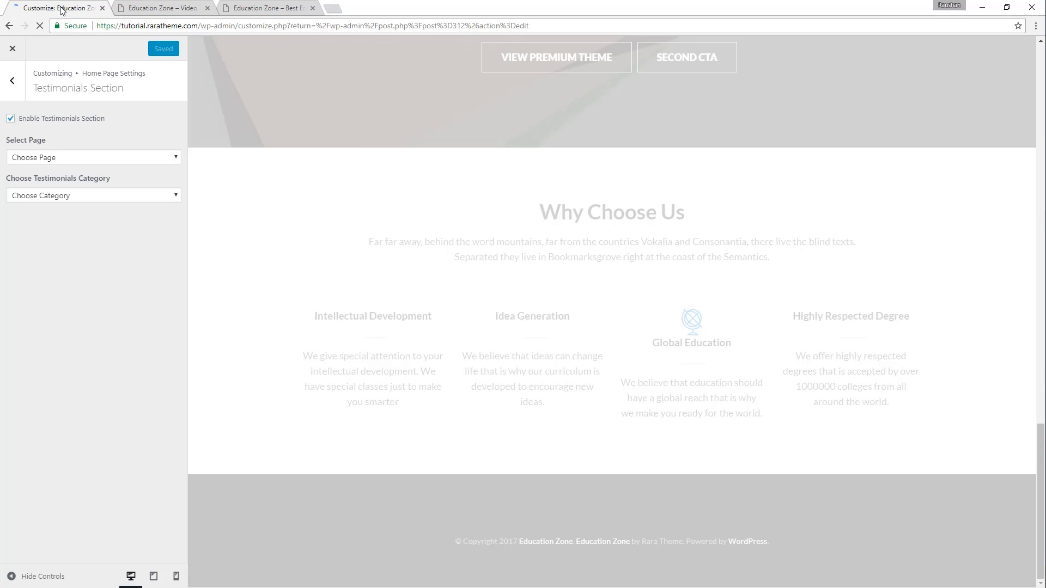
left_click(92, 196)
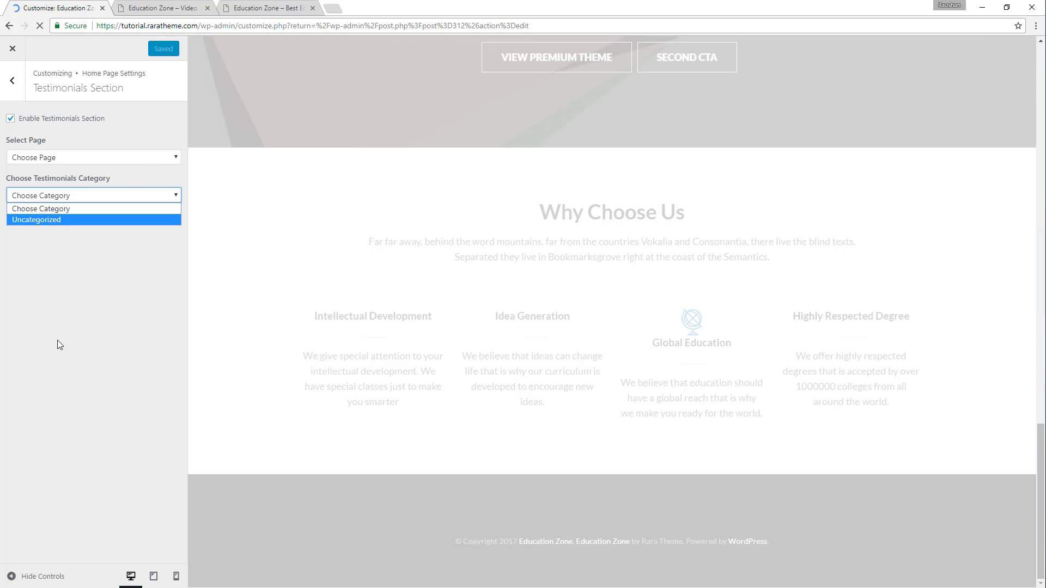
left_click(104, 309)
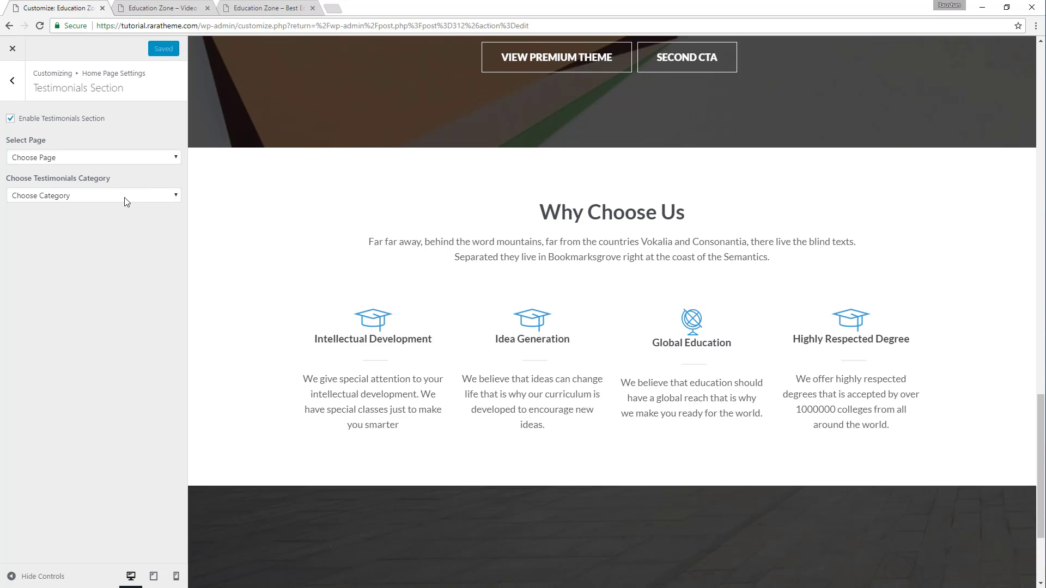
scroll(282, 224, "down", 3)
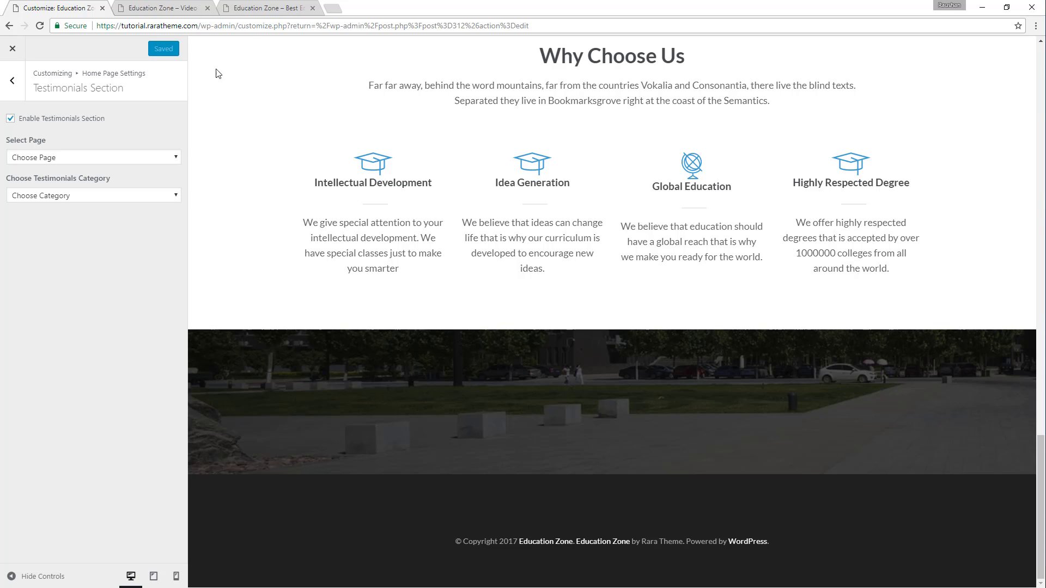
Create a new page on the tutorial site titled "Our Students Success Stories", copying the heading from the demo.
left_click(133, 9)
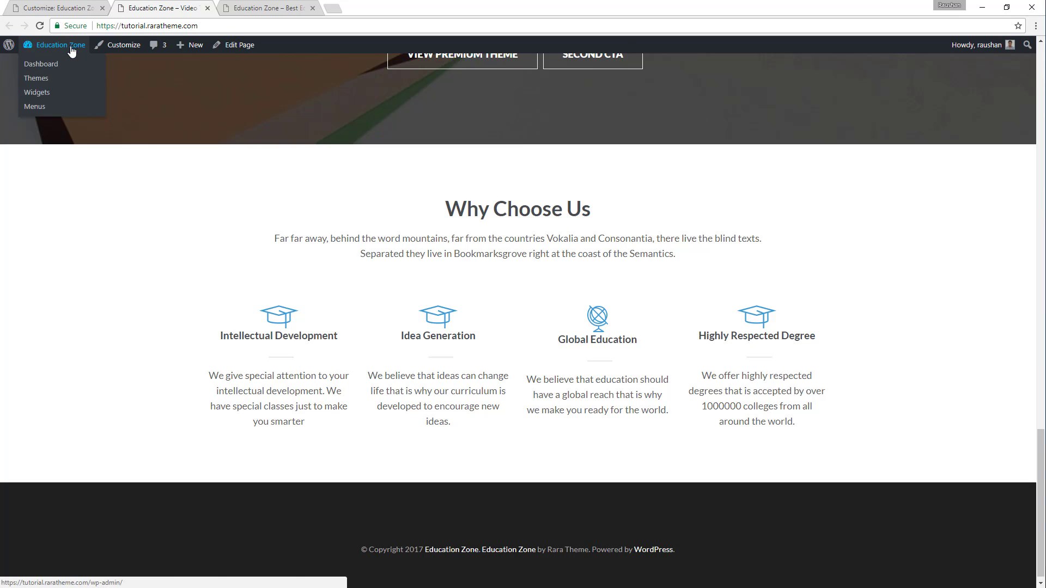
mouse_move(191, 49)
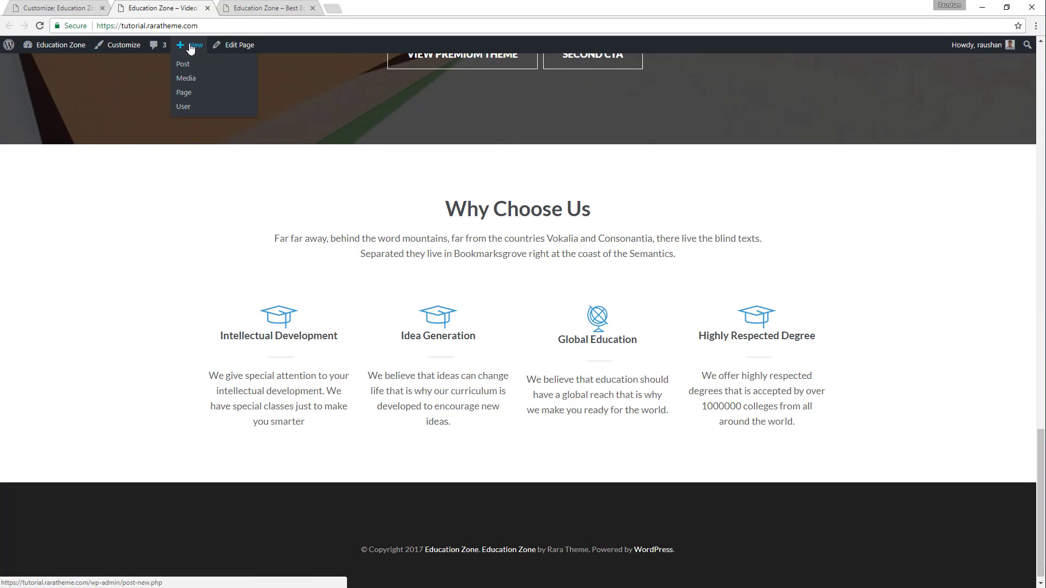
left_click(188, 95)
left_click(239, 7)
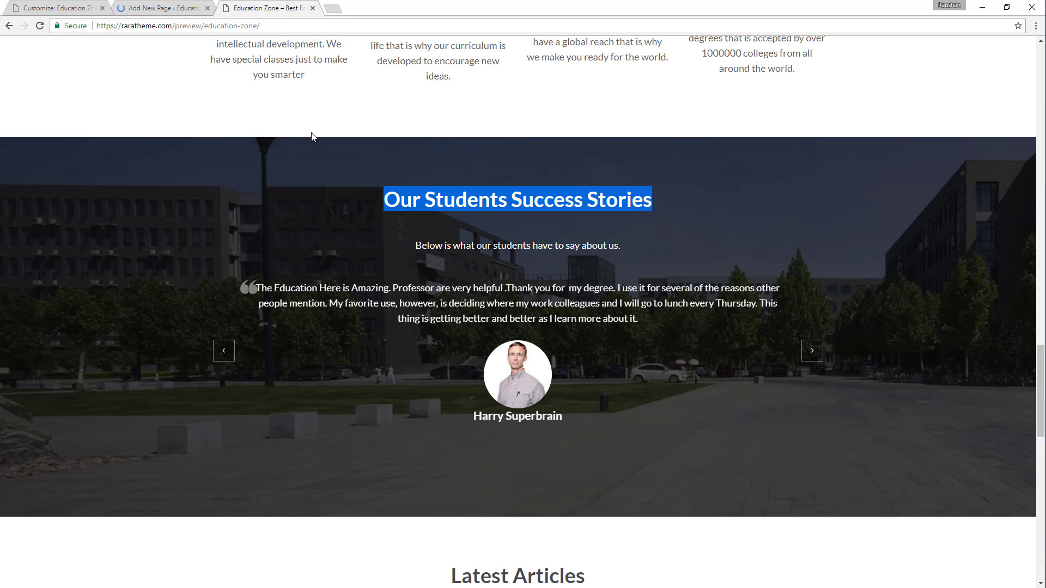
right_click(444, 200)
left_click(466, 214)
left_click(151, 8)
key("ctrl+v")
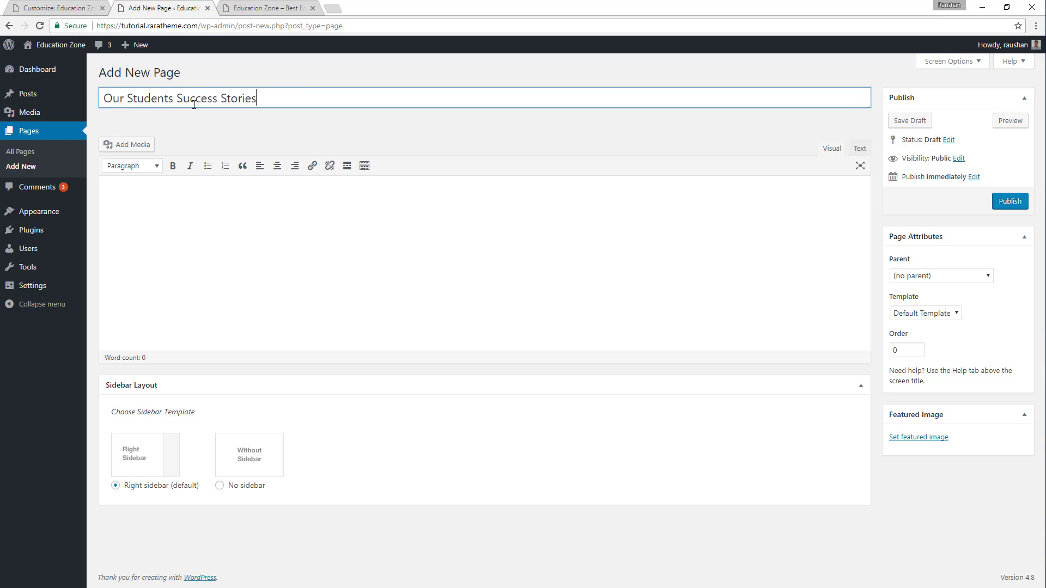
Copy the demo's line "Below is what our students have to say about us." into the page body and publish the page.
left_click(270, 4)
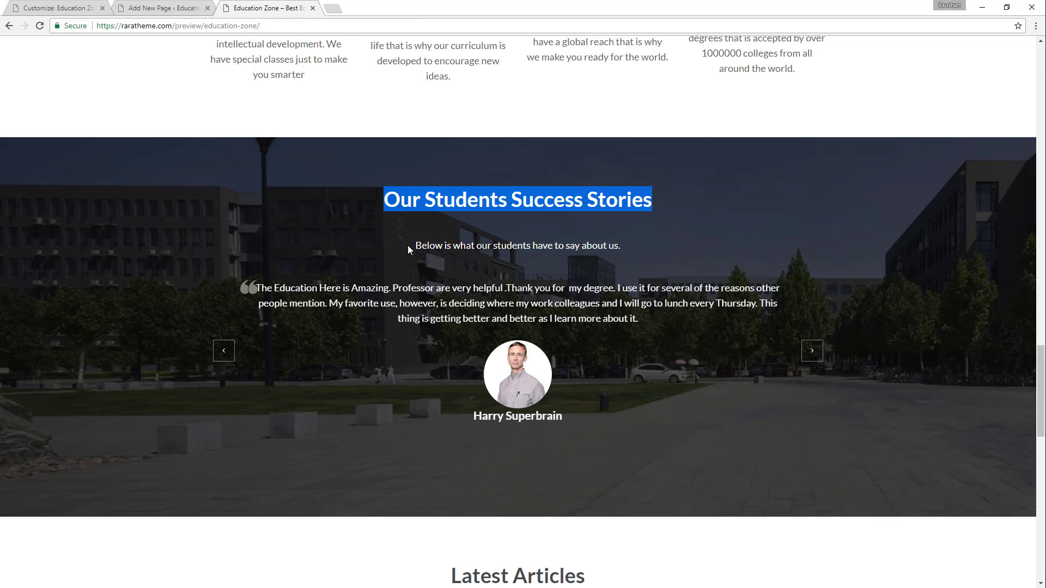
left_click_drag(418, 245, 645, 218)
key("ctrl+c")
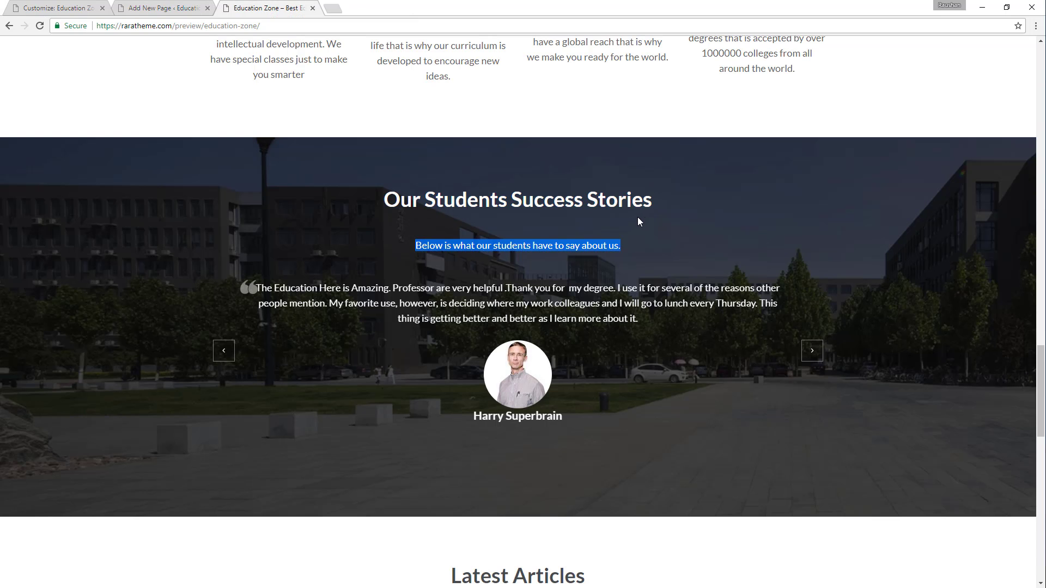
left_click(194, 4)
left_click(150, 200)
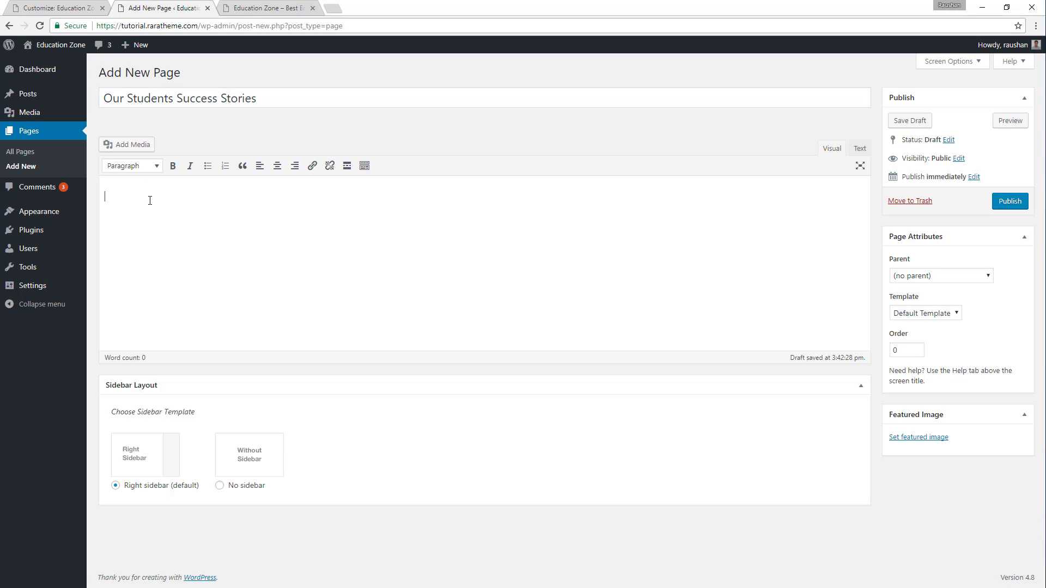
key("ctrl+v")
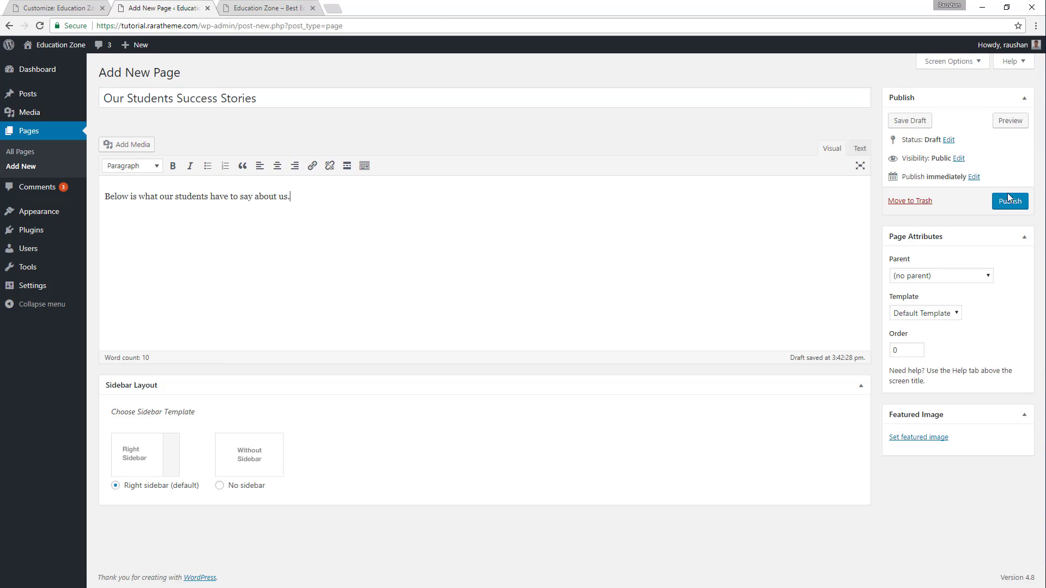
left_click(1010, 201)
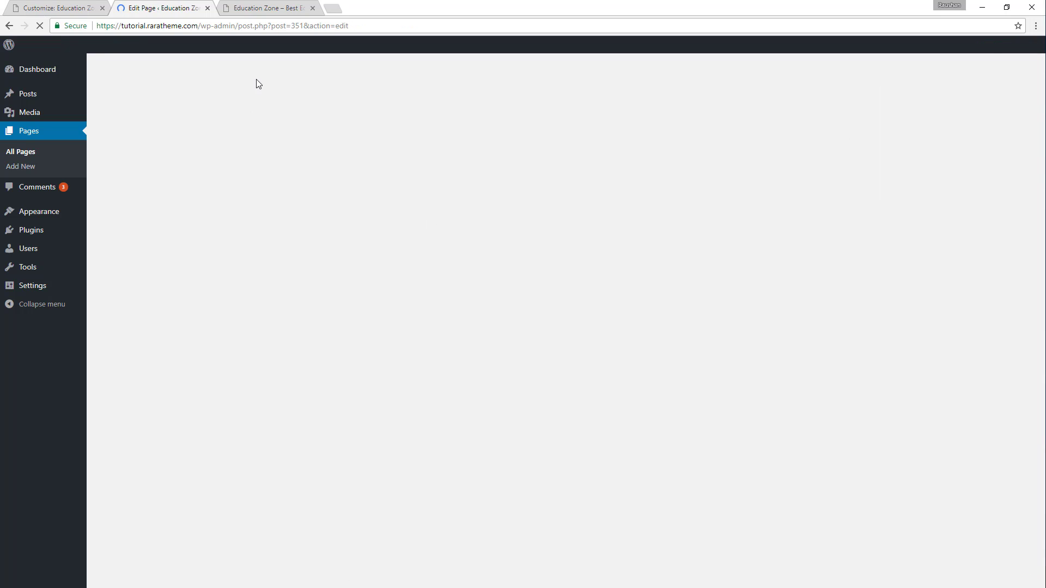
Check the Testimonials Section settings in the Customizer and start a new post in the dashboard.
left_click(78, 15)
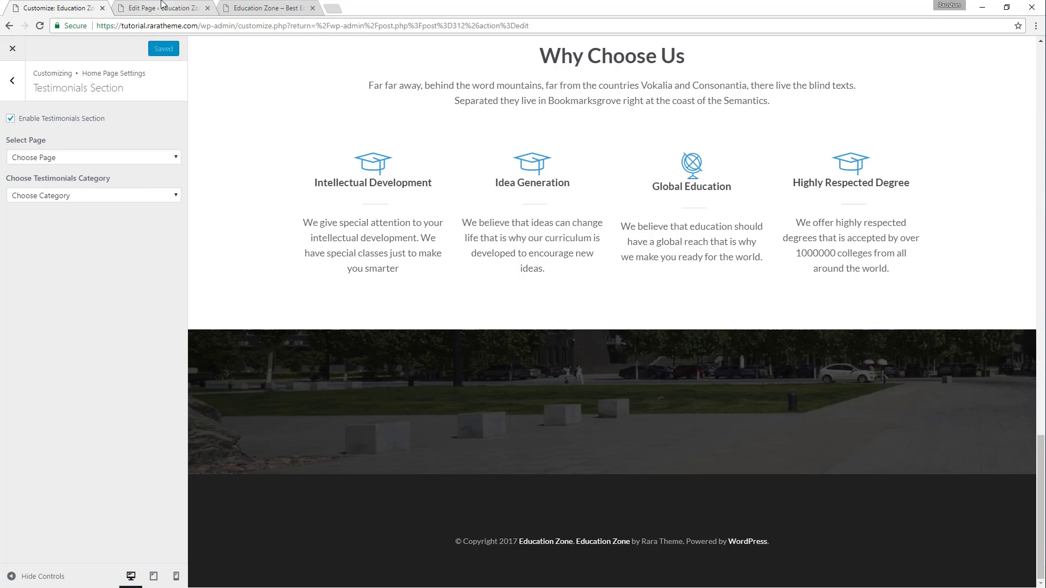
left_click(161, 6)
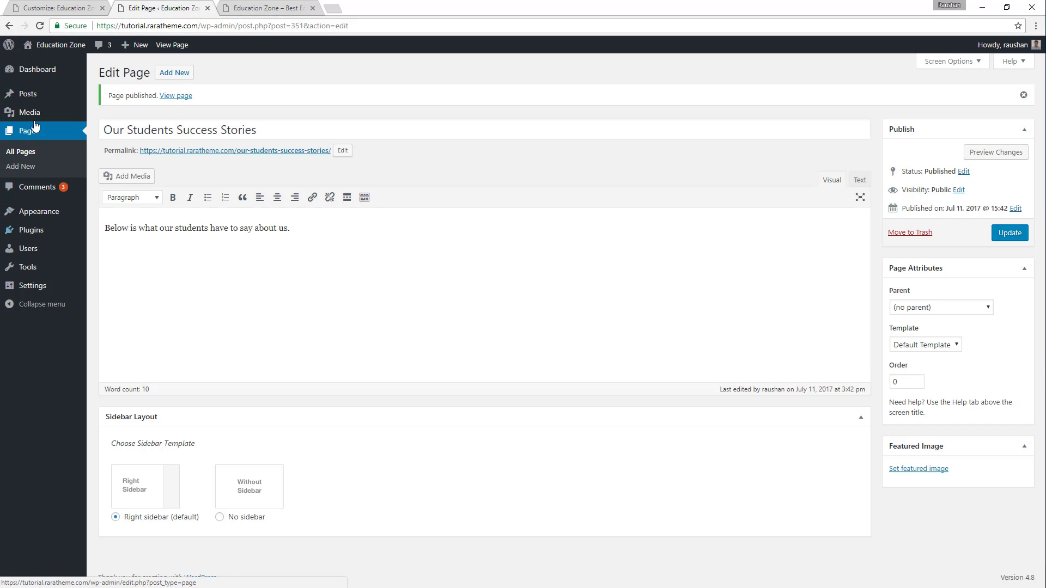
mouse_move(38, 95)
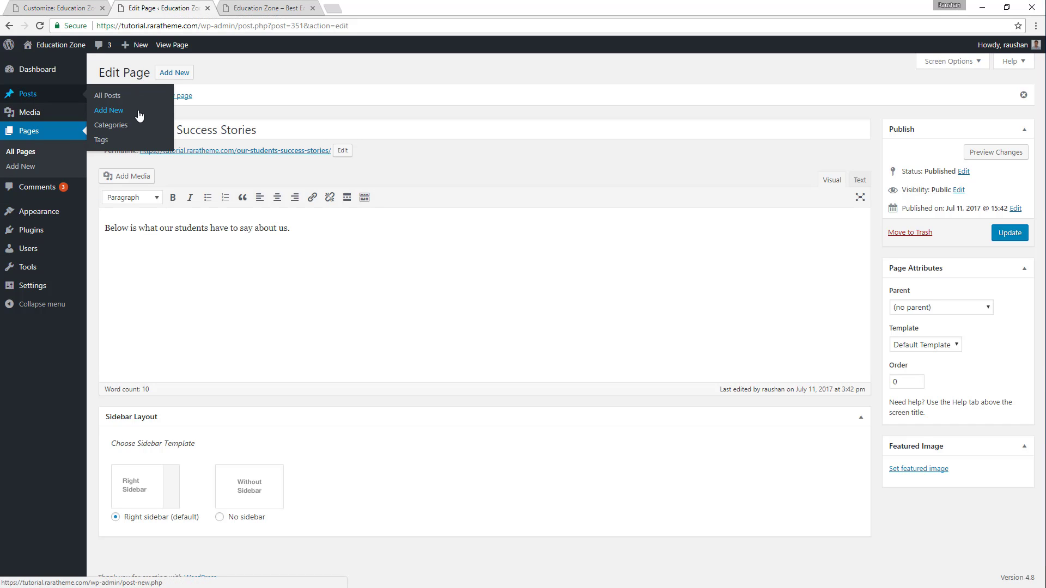
left_click(107, 111)
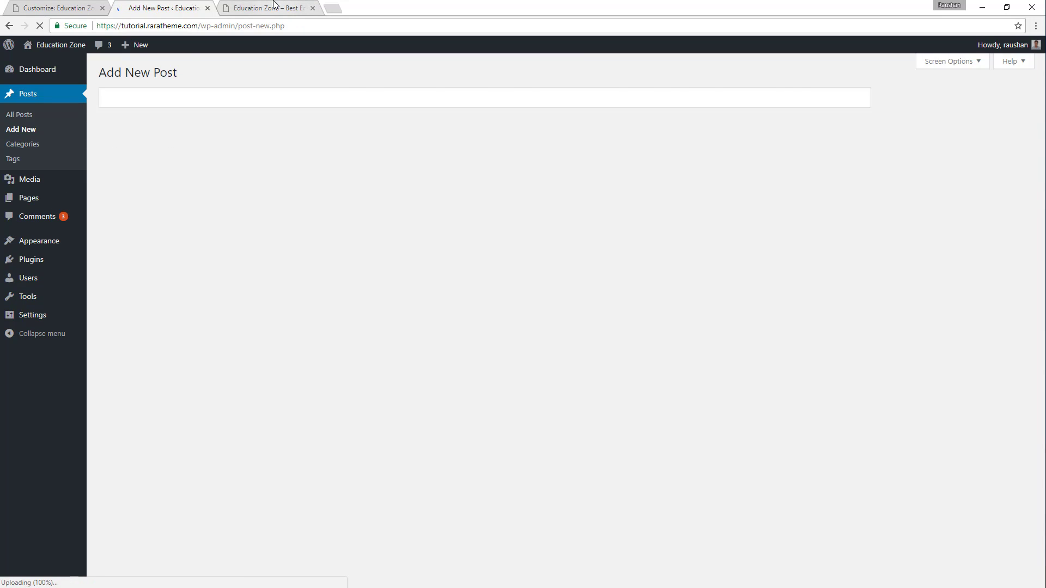
Title the new post with the student's name copied from the testimonial shown in the demo.
left_click(274, 6)
left_click(399, 302)
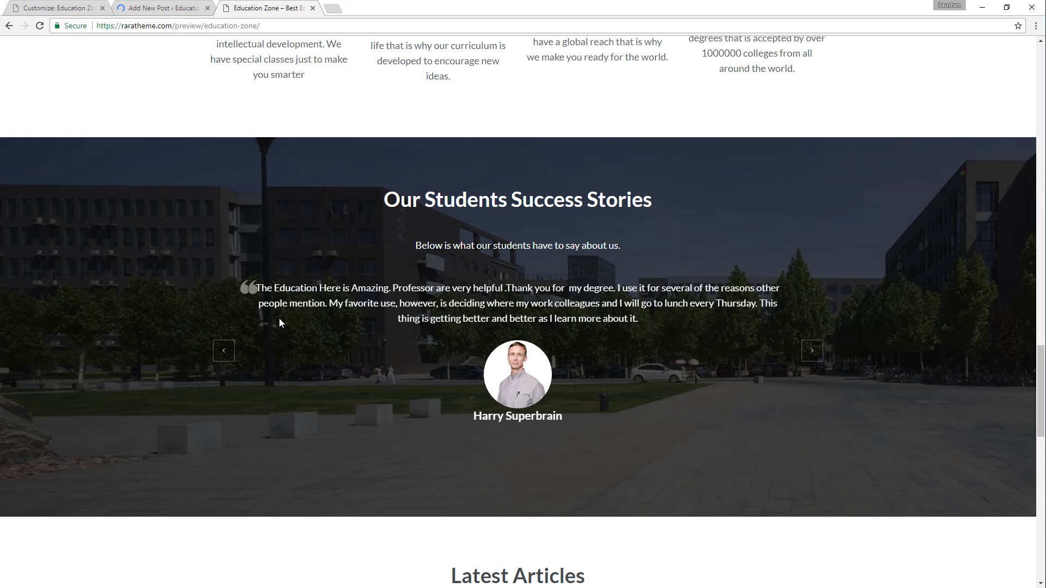
left_click_drag(472, 419, 563, 417)
key("ctrl+c")
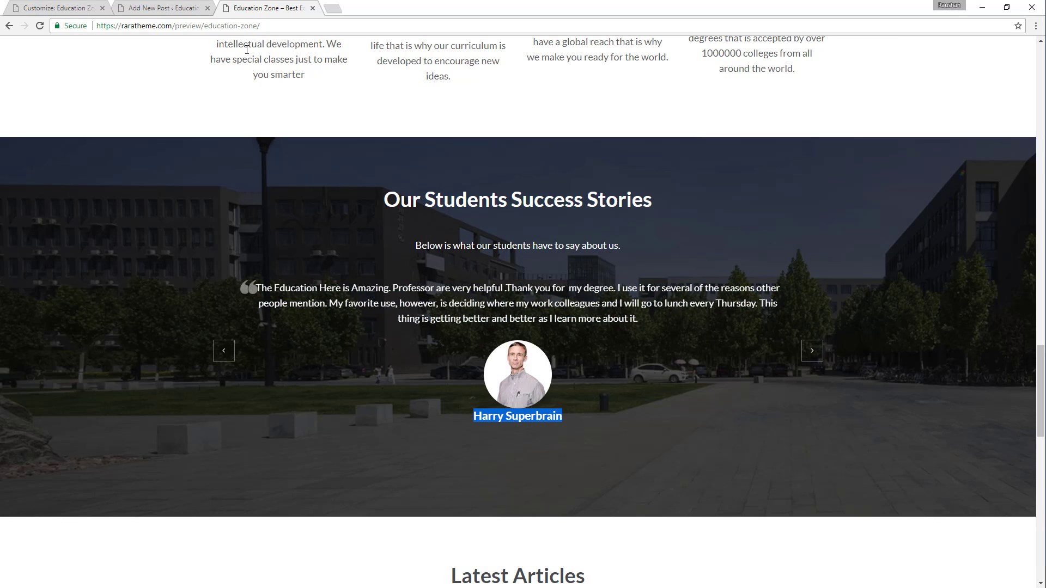
left_click(164, 7)
left_click(187, 101)
key("ctrl+v")
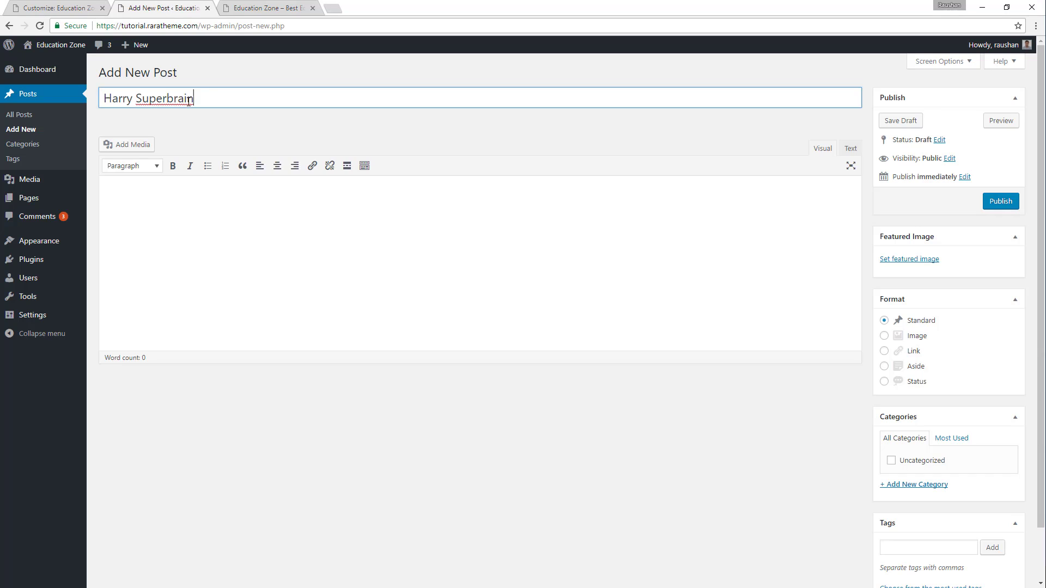
Copy the demo testimonial beginning "The Education Here is Amazing" into the post body.
left_click(267, 8)
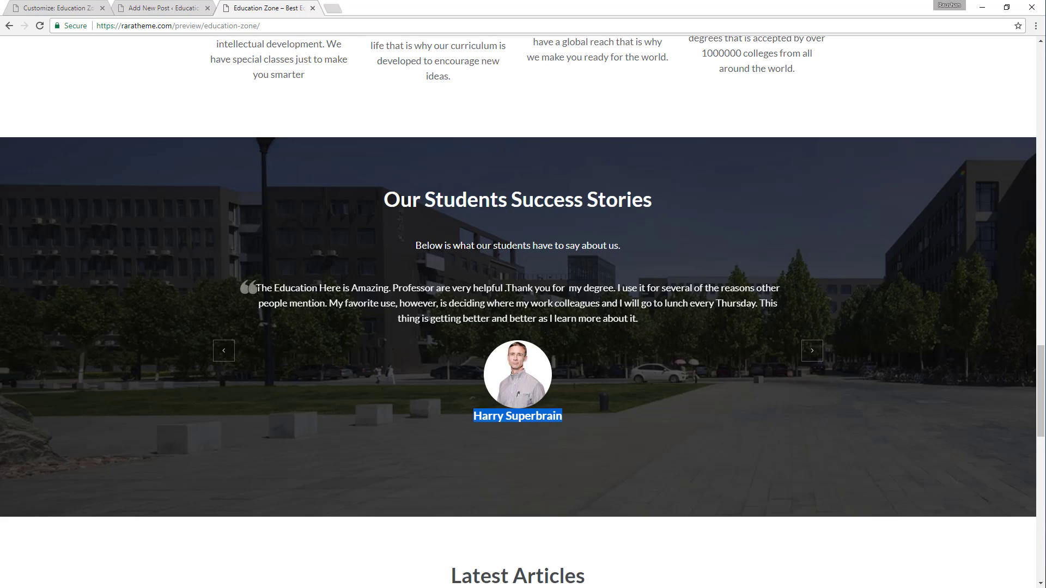
left_click_drag(255, 288, 654, 319)
key("ctrl+c")
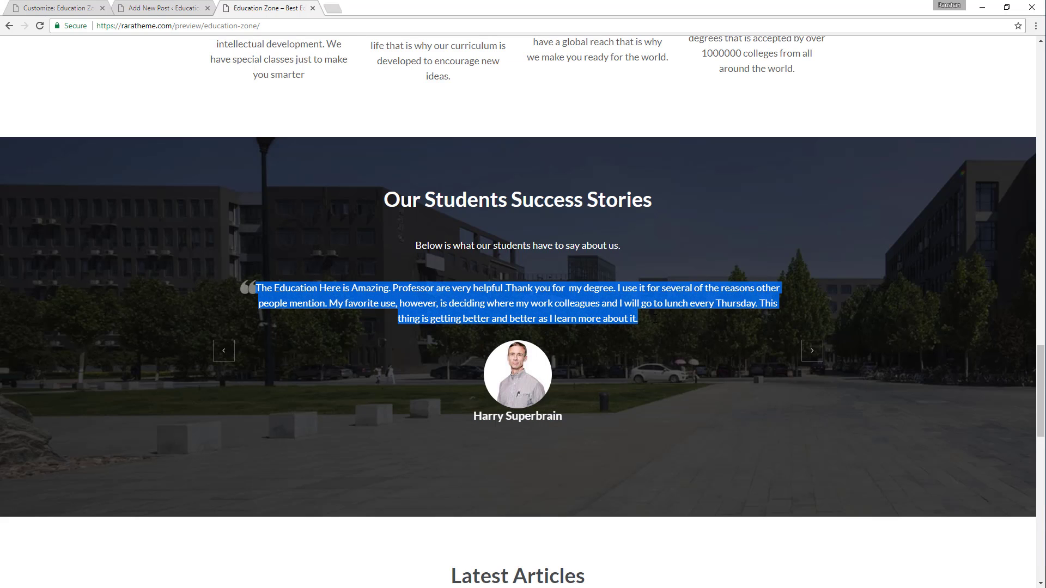
left_click(167, 8)
left_click(189, 207)
key("ctrl+v")
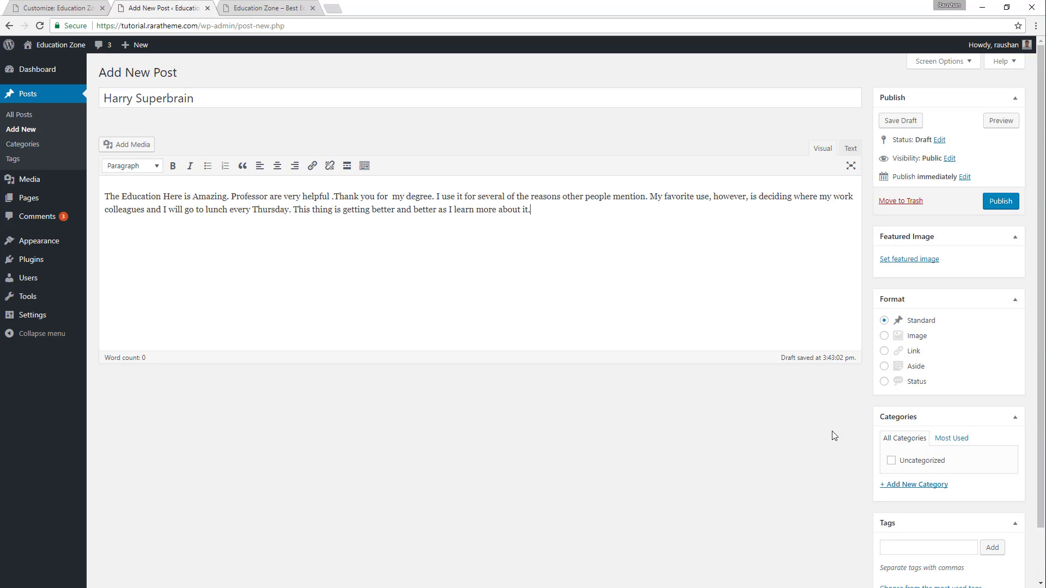
Set the media library portrait of the man in a light grey shirt as the post's featured image.
left_click(916, 260)
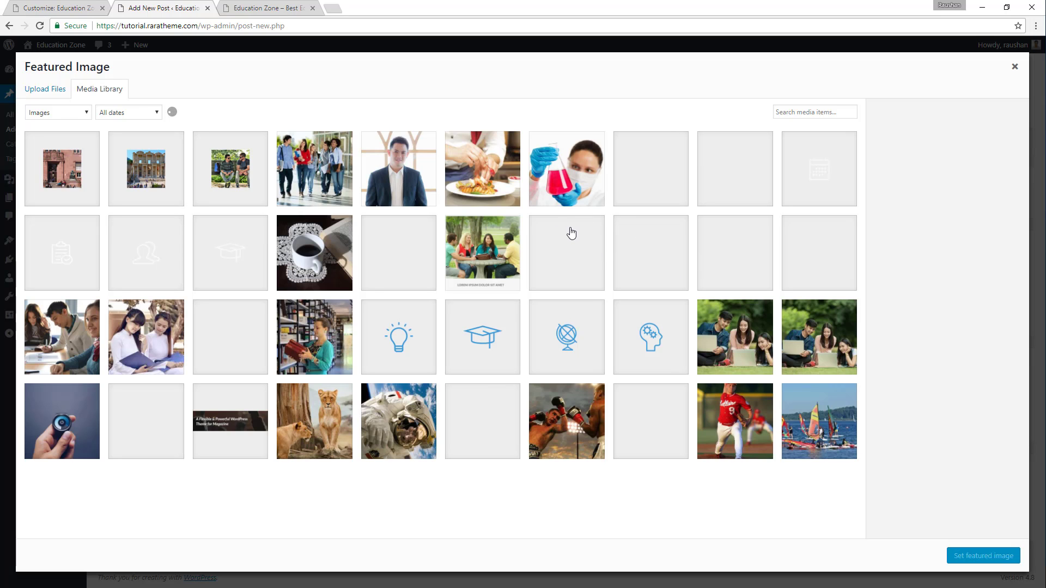
scroll(579, 236, "down", 2)
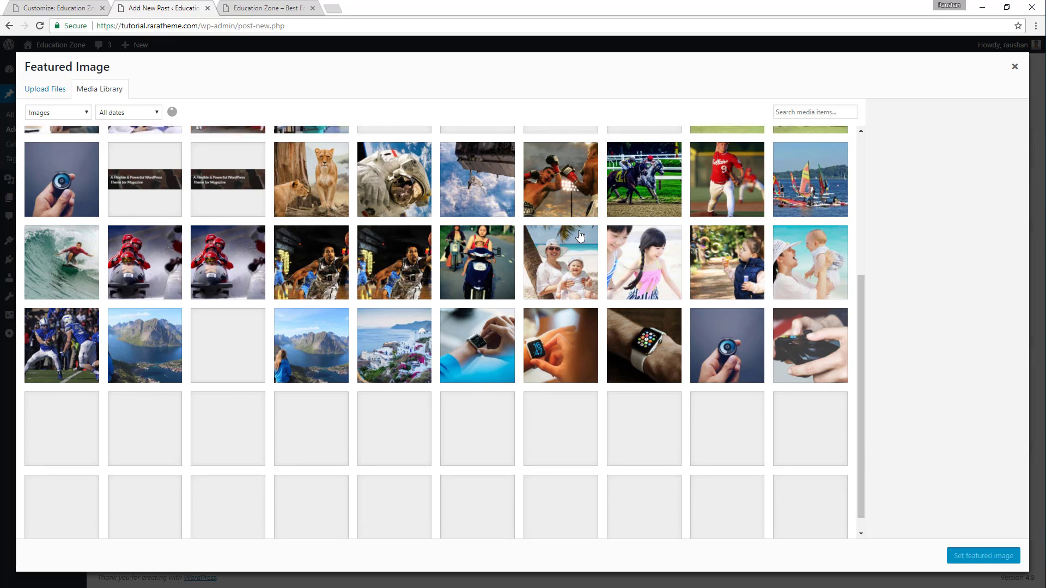
scroll(582, 236, "down", 3)
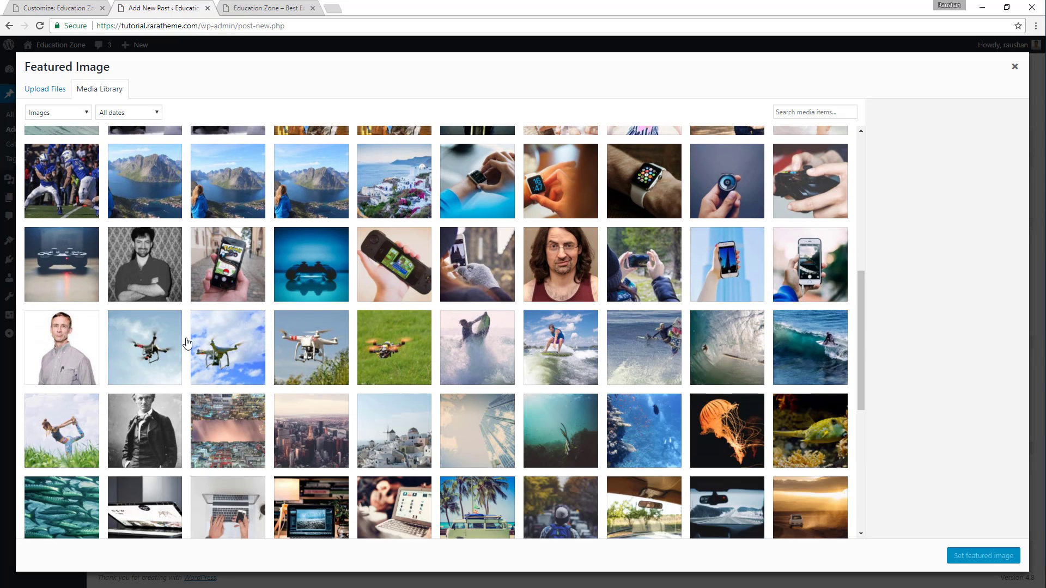
left_click(52, 354)
scroll(369, 264, "down", 1)
scroll(369, 265, "down", 5)
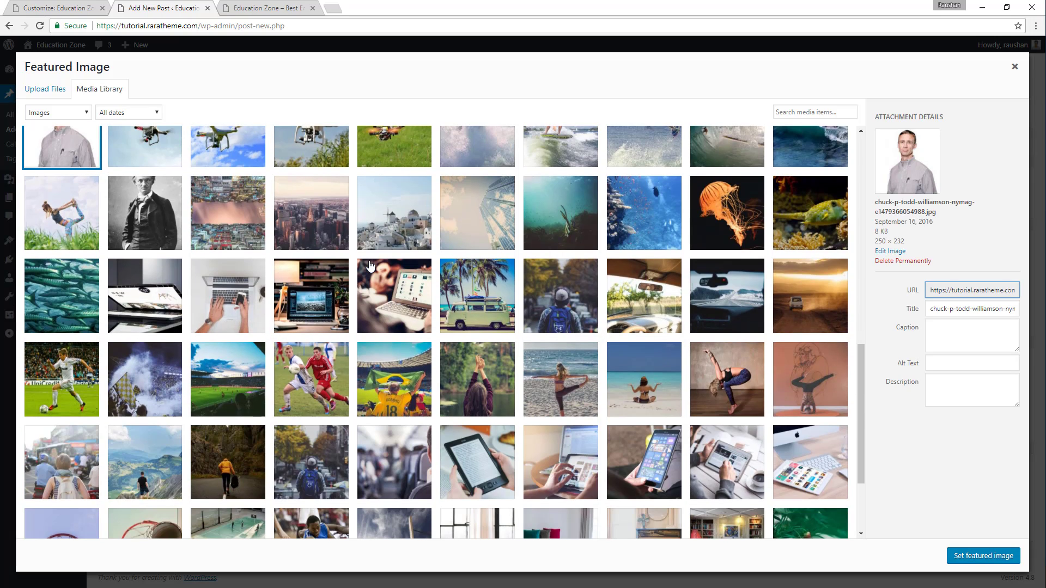
scroll(379, 261, "up", 4)
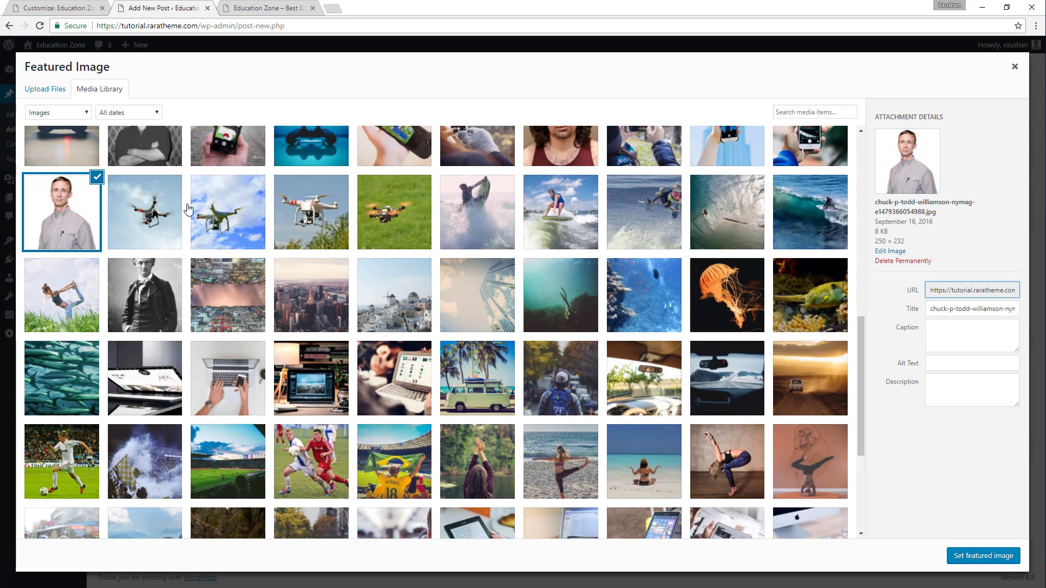
left_click(988, 556)
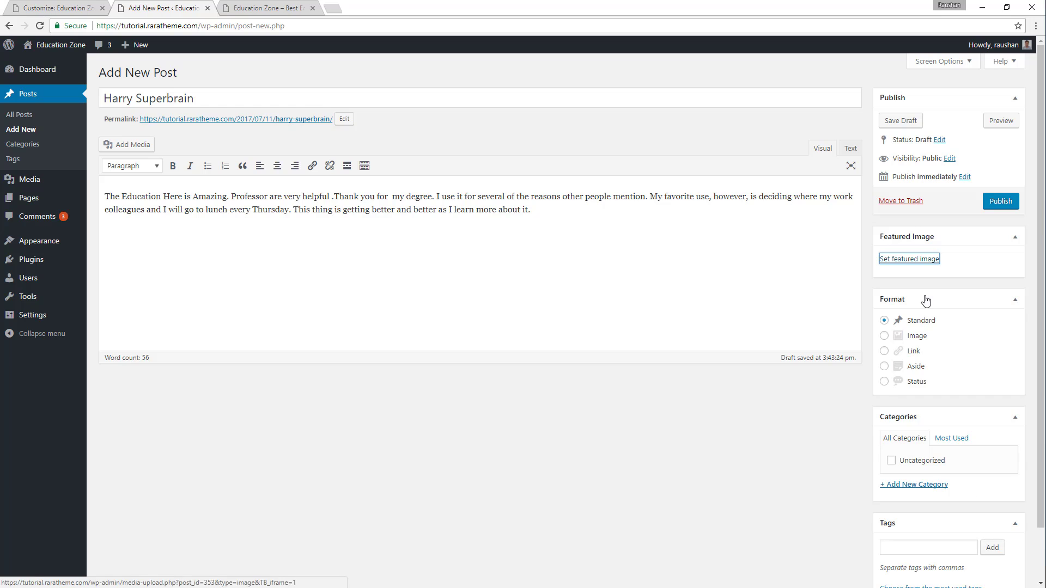
Create a new category named Testimonial for the post and publish the post.
scroll(1012, 256, "down", 4)
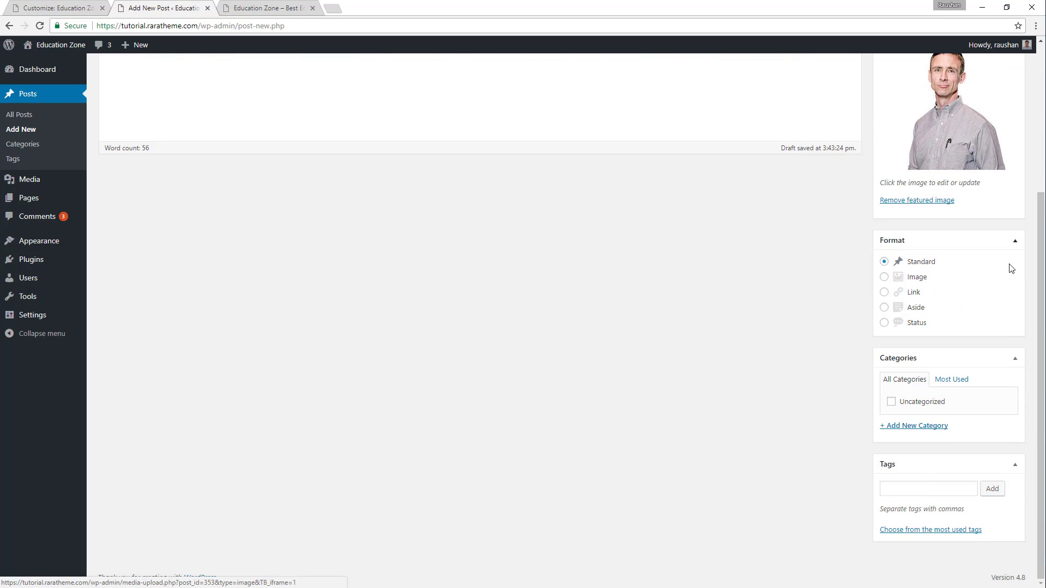
left_click(921, 426)
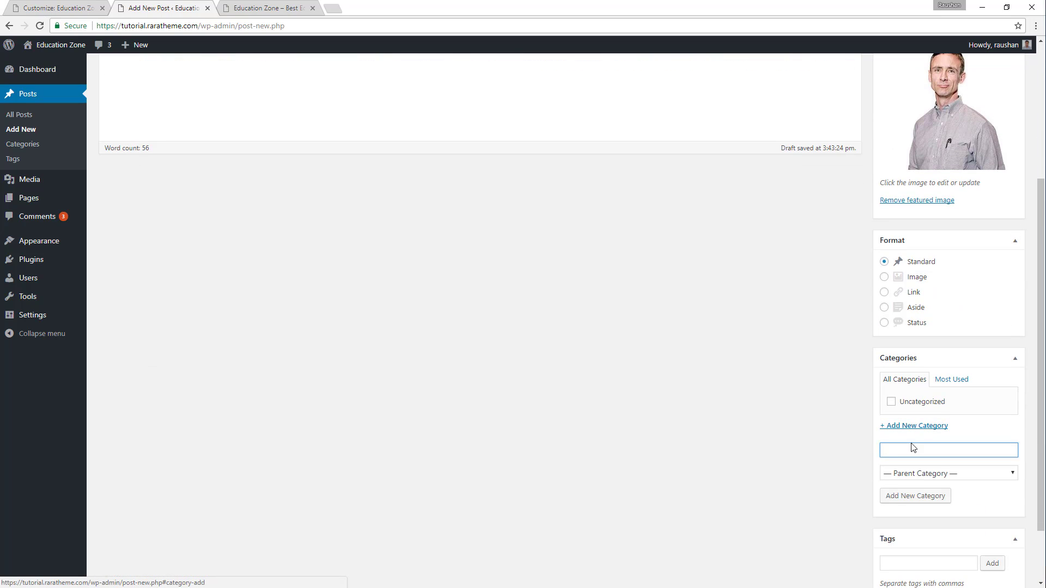
type("Te")
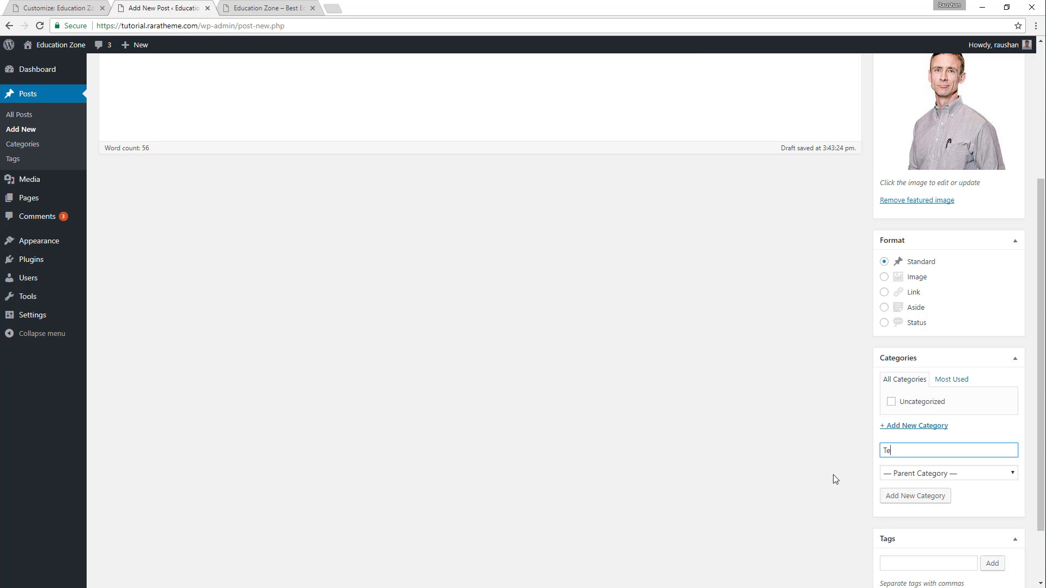
type("stimonial")
left_click(913, 496)
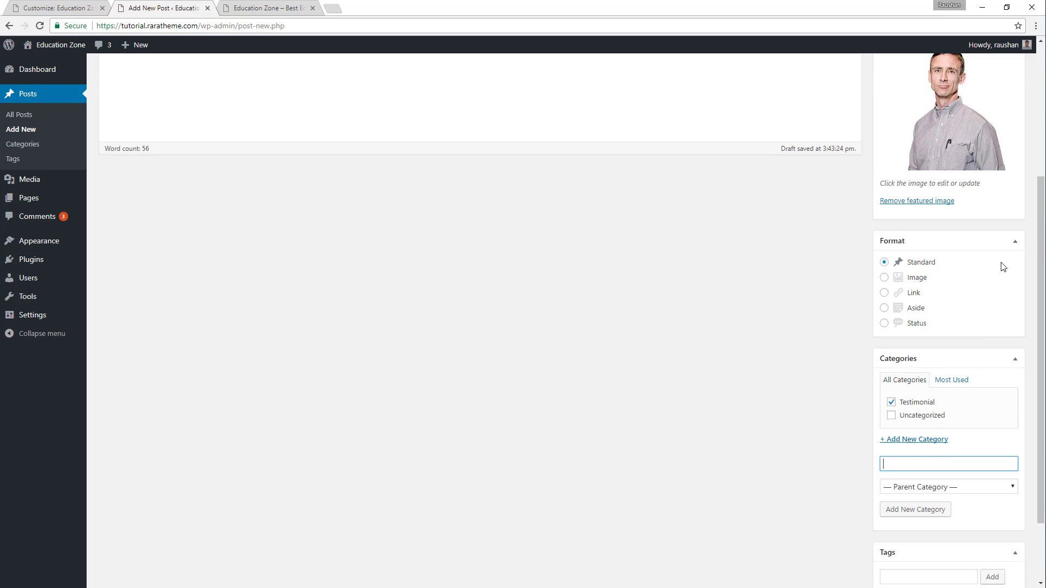
scroll(1031, 205, "up", 4)
left_click(1001, 202)
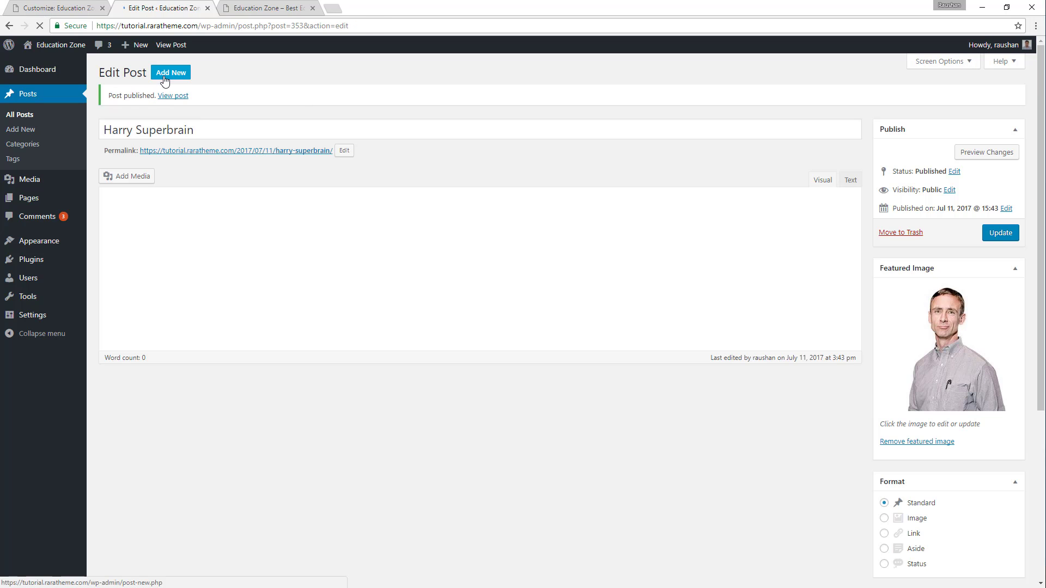
Start another post and title it with the student's name copied from the demo's next testimonial.
left_click(167, 80)
left_click(267, 7)
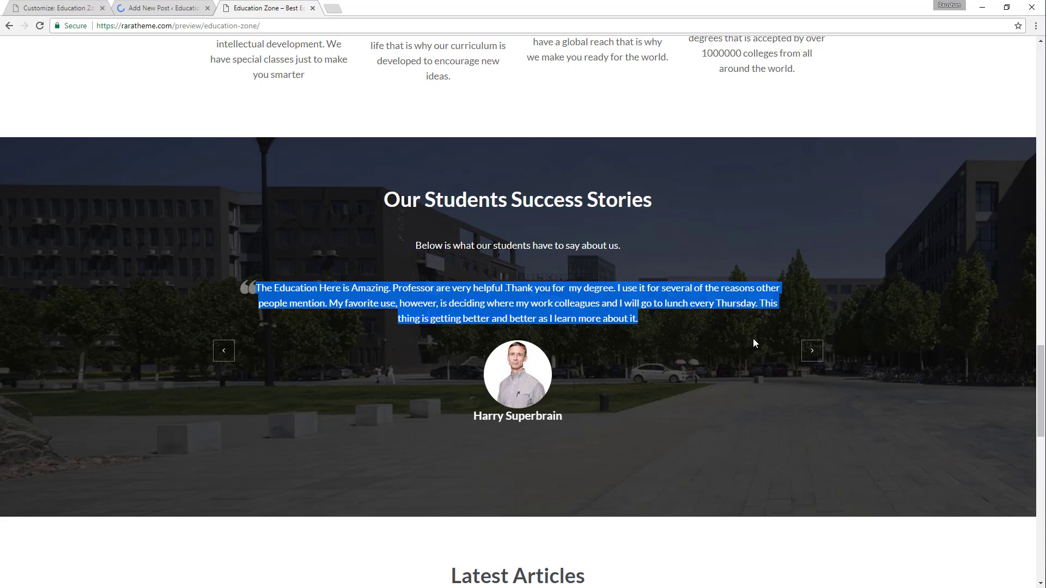
left_click(812, 350)
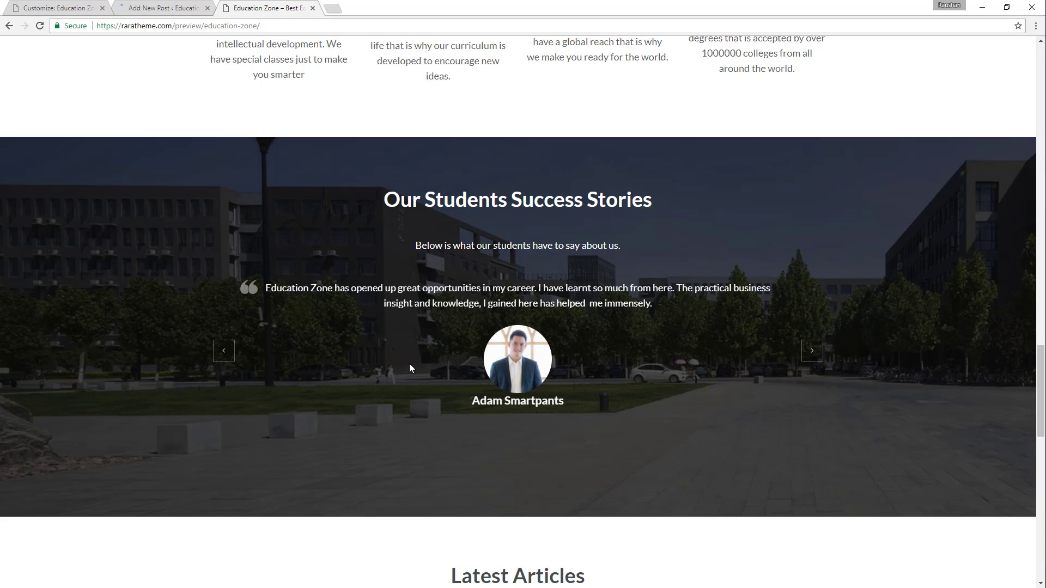
left_click_drag(473, 401, 572, 402)
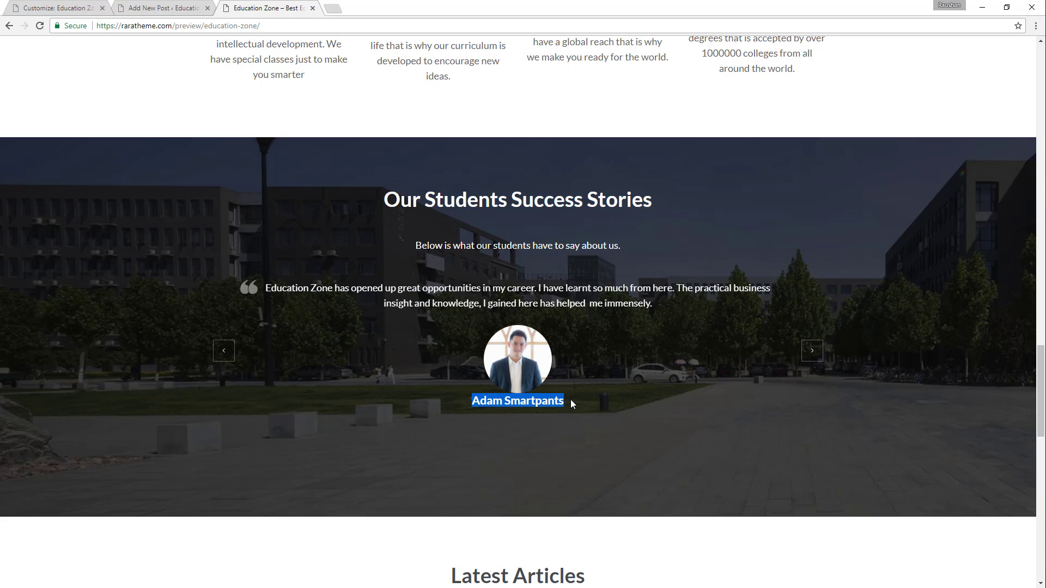
left_click(153, 7)
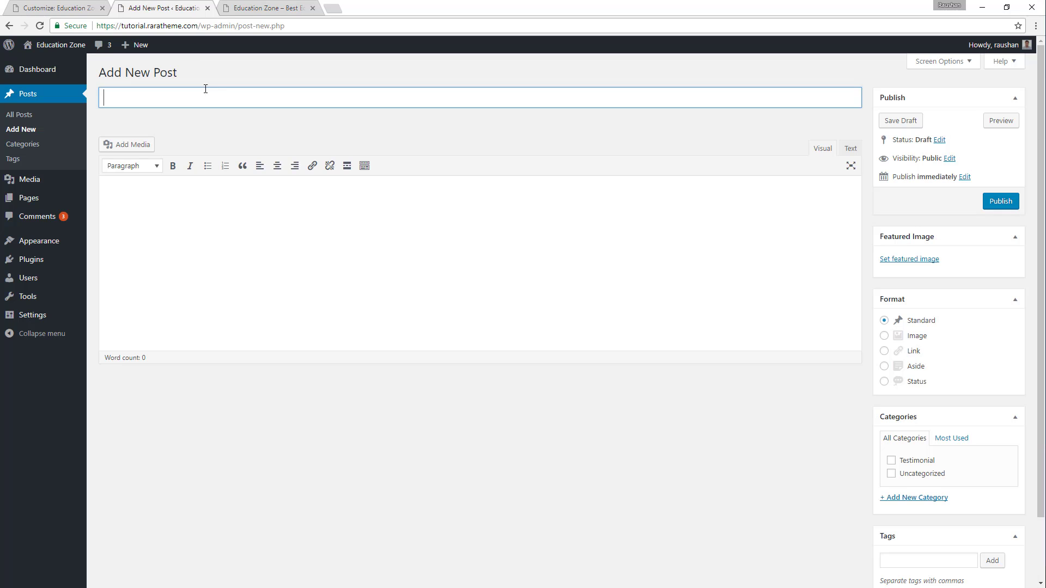
type("Adam Smartpants")
Copy the demo testimonial beginning "Education Zone has opened up great opportunities" into the new post's body.
left_click(270, 8)
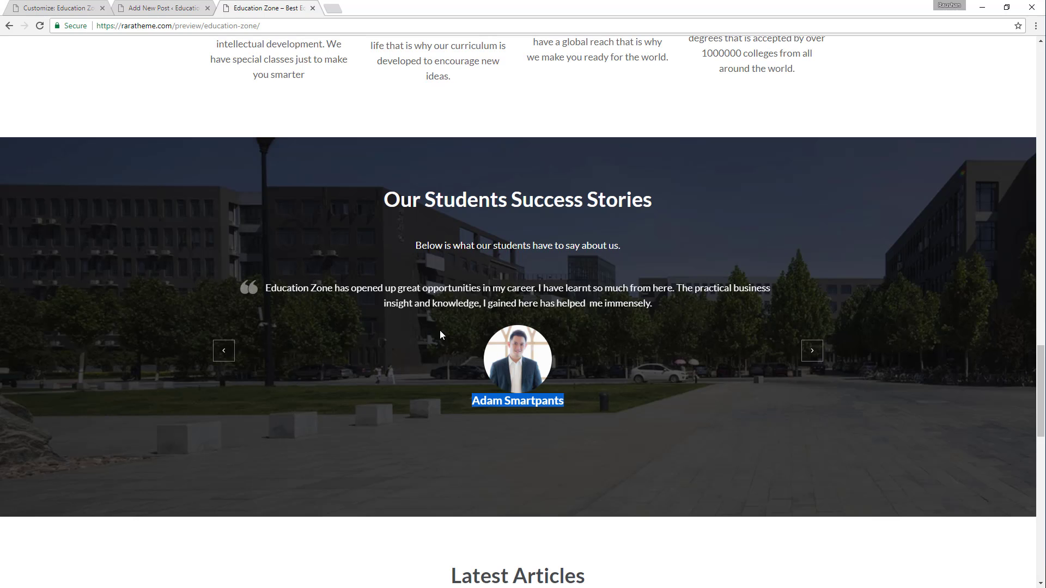
left_click_drag(265, 287, 663, 308)
key("ctrl+c")
left_click(170, 7)
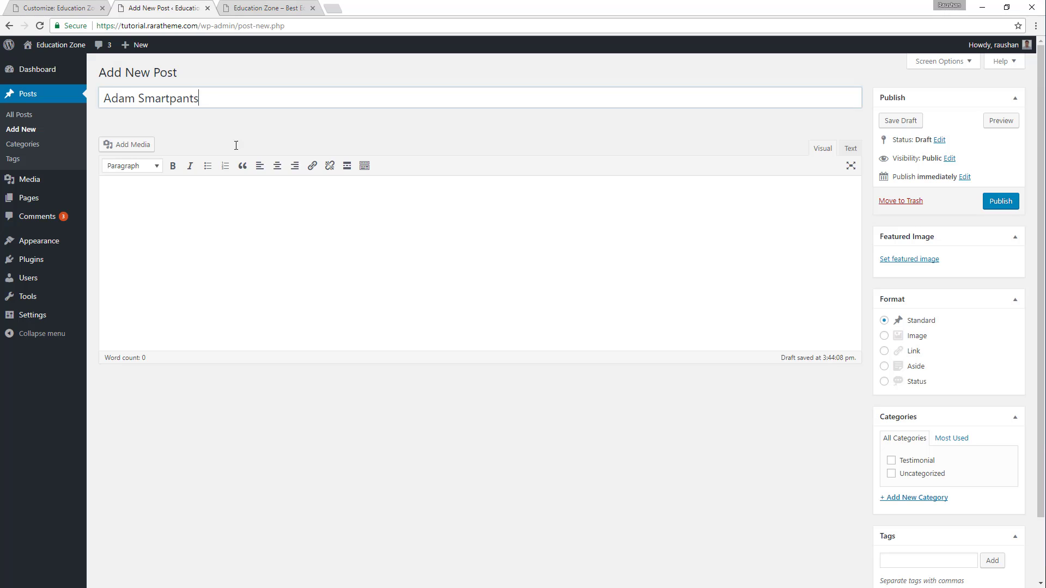
left_click(196, 218)
key("ctrl+v")
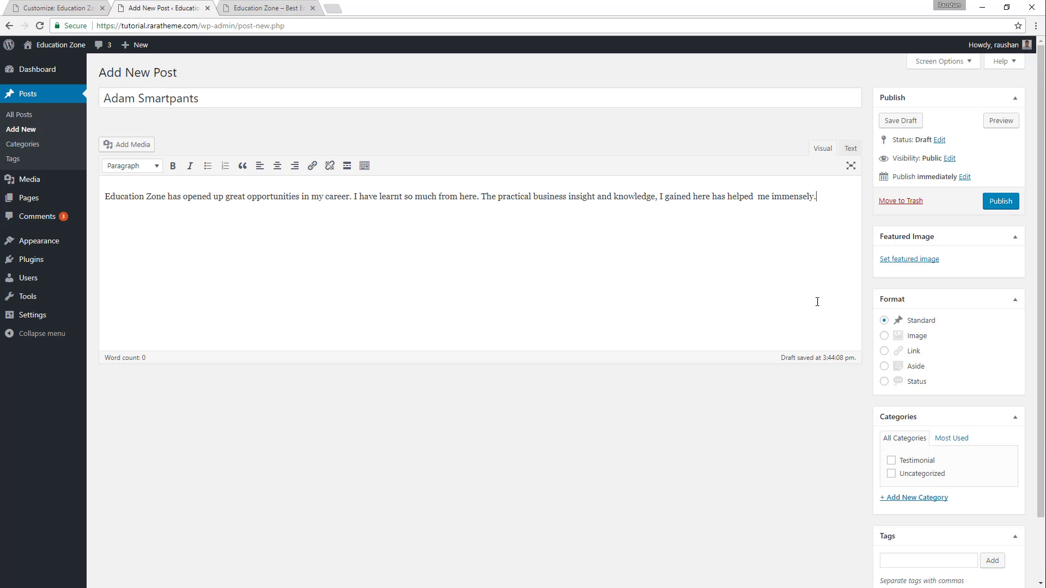
Set groom-1731035_1280.jpg, the portrait of the man in a dark suit, as the post's featured image.
scroll(941, 423, "down", 2)
scroll(921, 99, "up", 3)
left_click(921, 260)
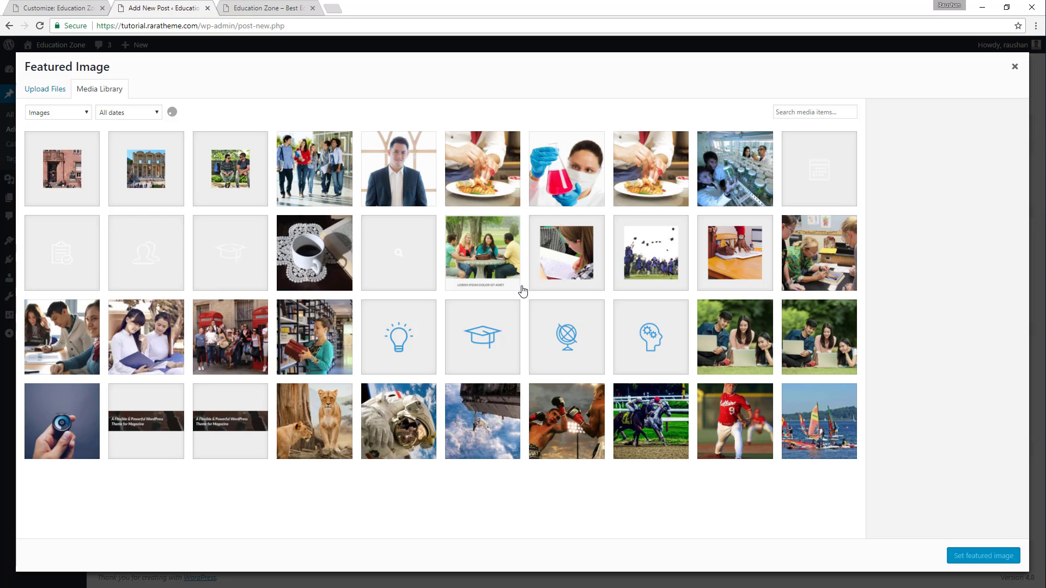
scroll(504, 269, "down", 5)
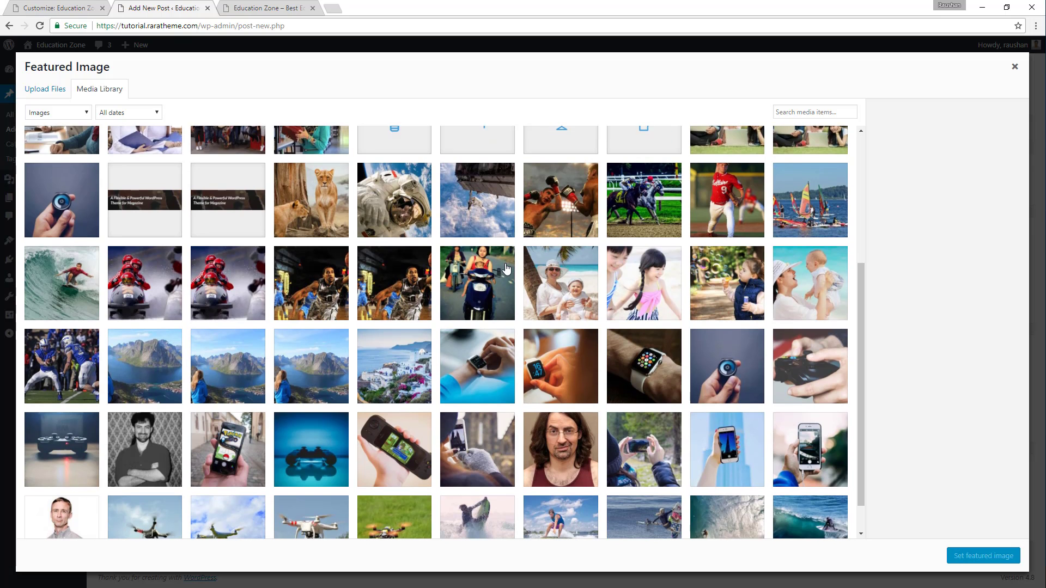
scroll(507, 269, "down", 5)
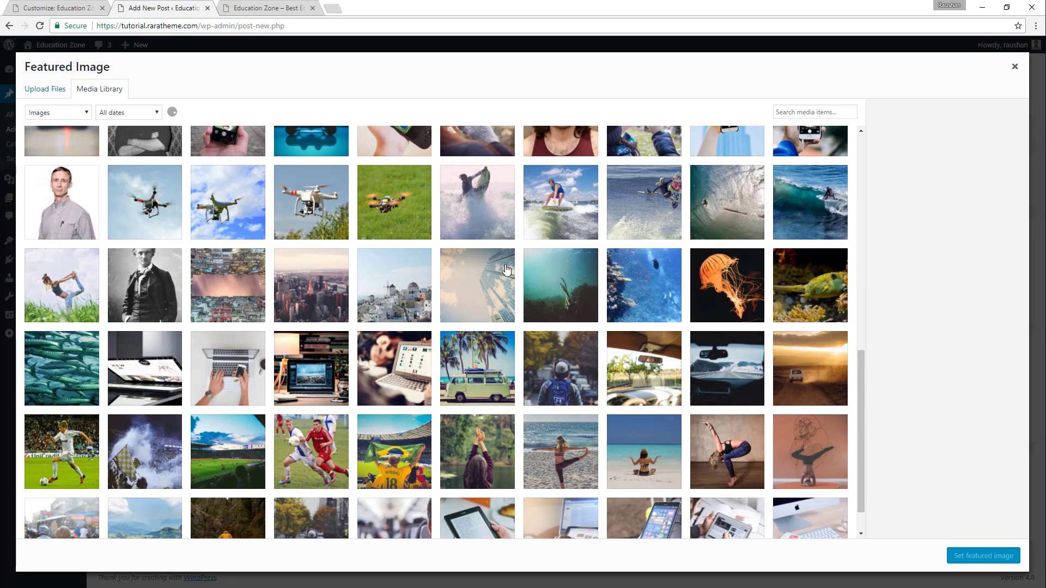
scroll(506, 270, "down", 4)
scroll(506, 271, "up", 15)
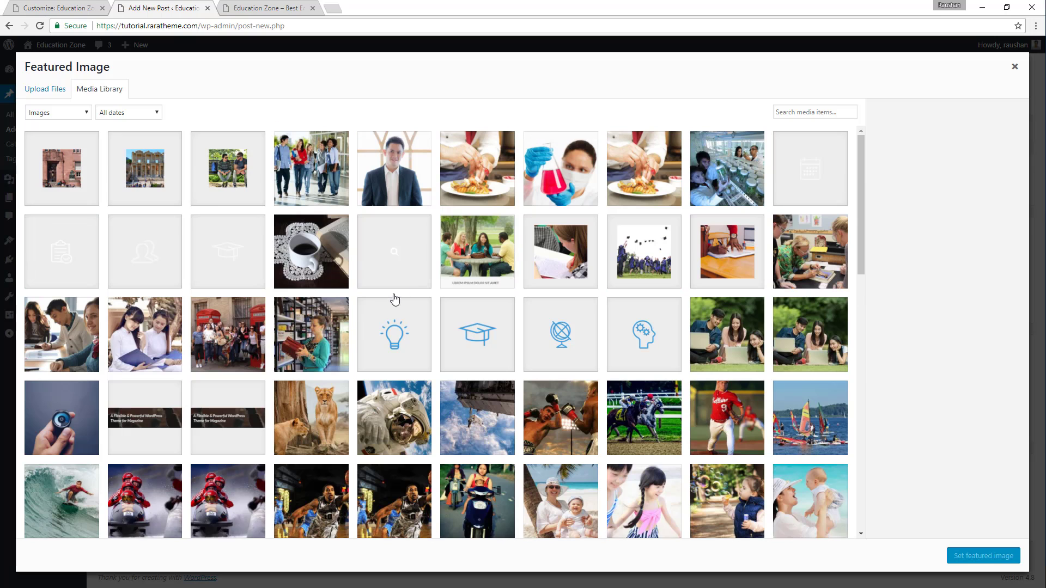
left_click(413, 155)
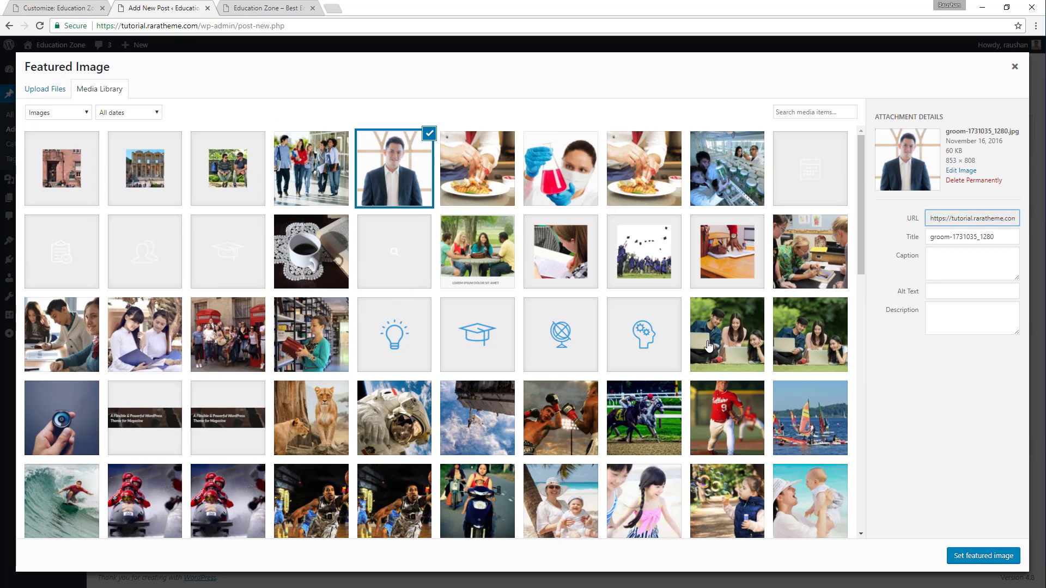
left_click(968, 557)
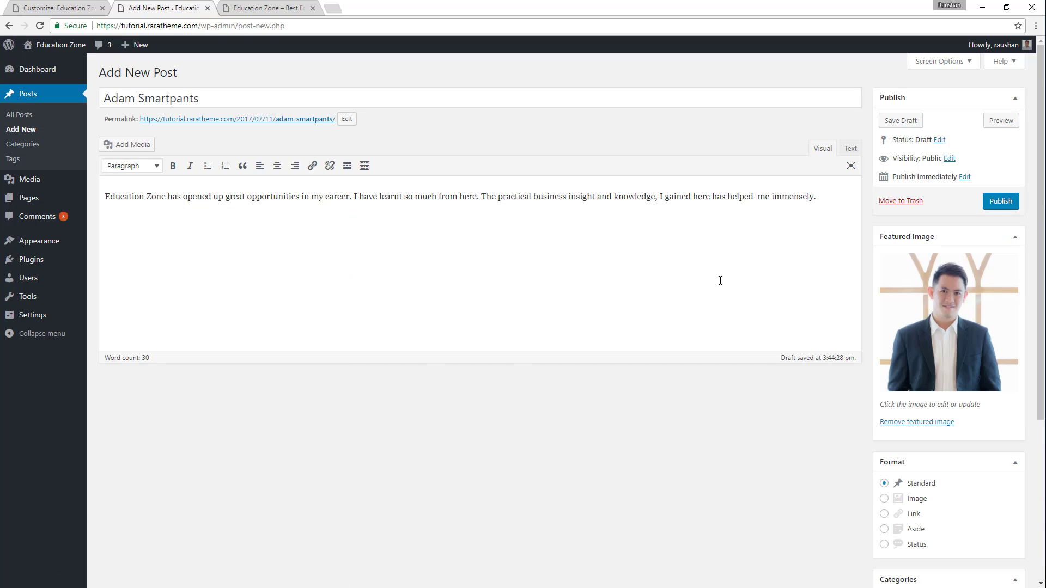
Assign the post to the Testimonial category and publish it.
scroll(932, 266, "down", 3)
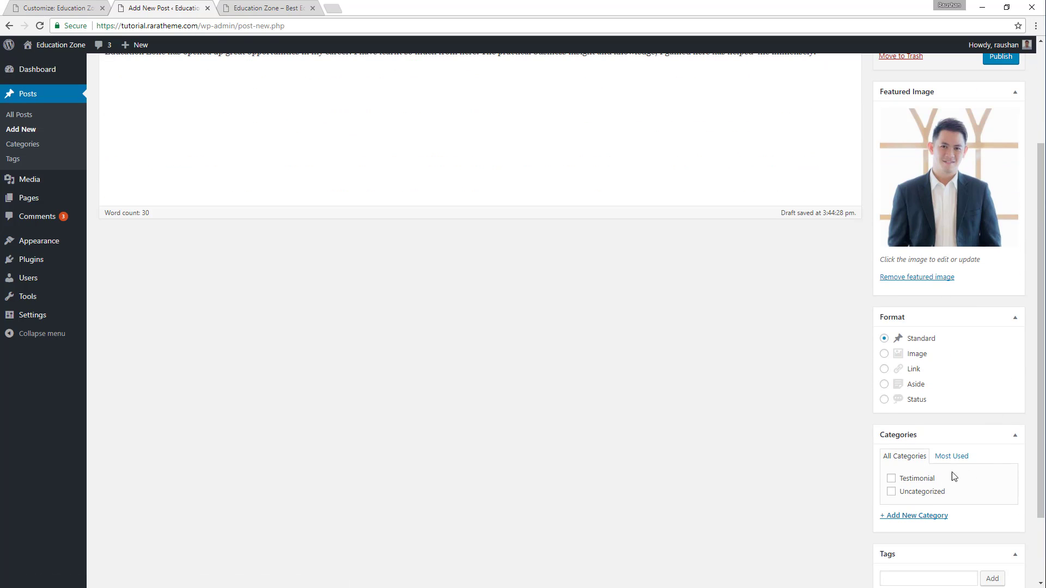
left_click(916, 480)
scroll(898, 312, "down", 2)
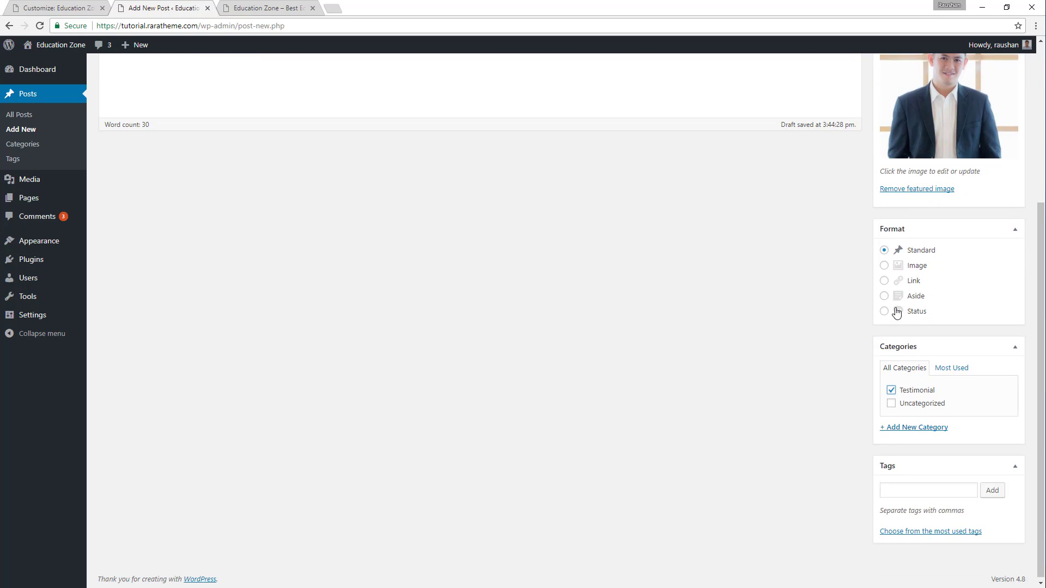
scroll(896, 308, "up", 5)
left_click(1009, 204)
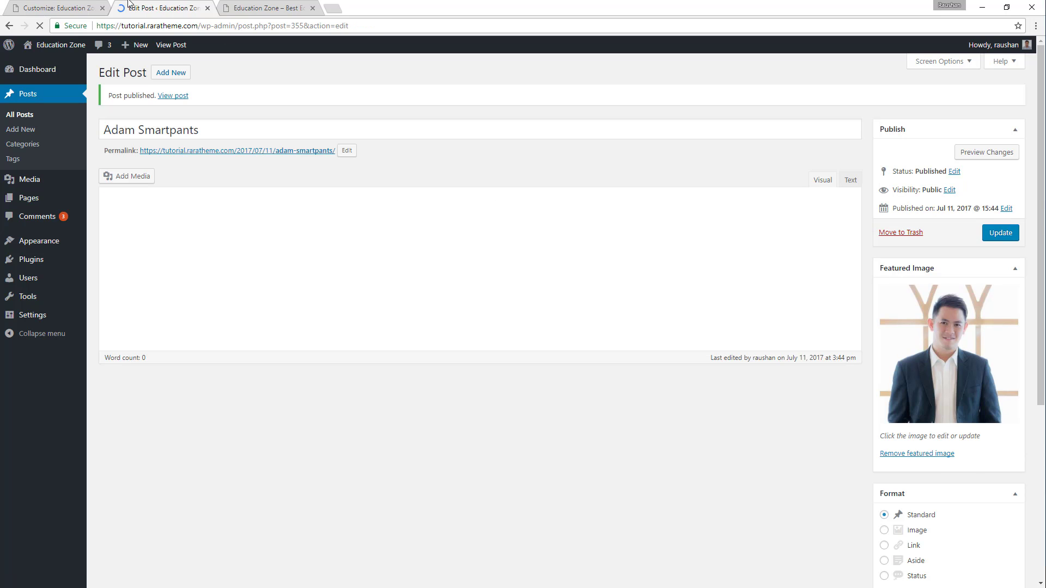
Reload the Customizer and choose Our Students Success Stories as the page for the home page's Testimonials Section.
left_click(65, 6)
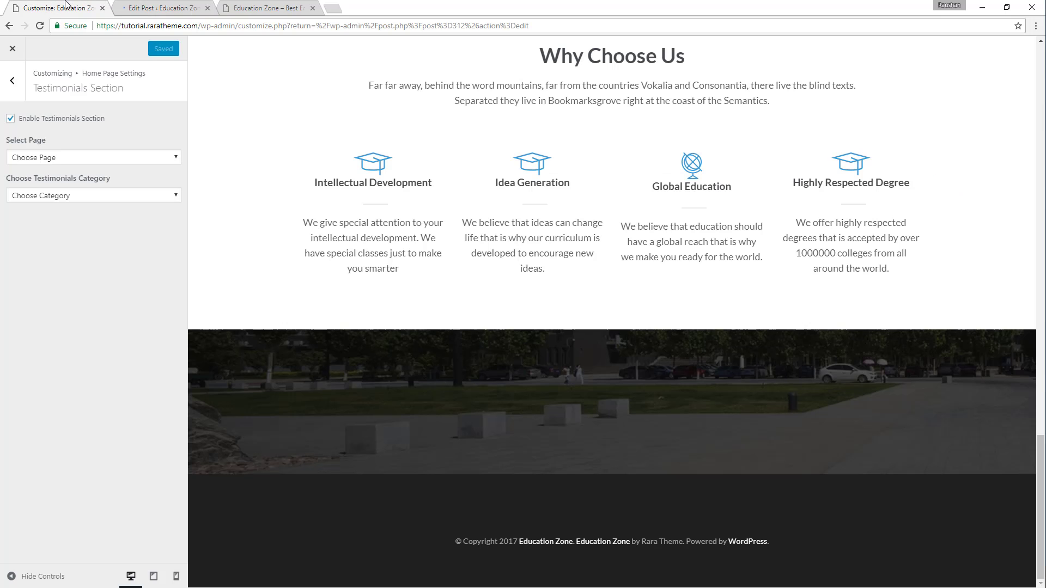
left_click(39, 25)
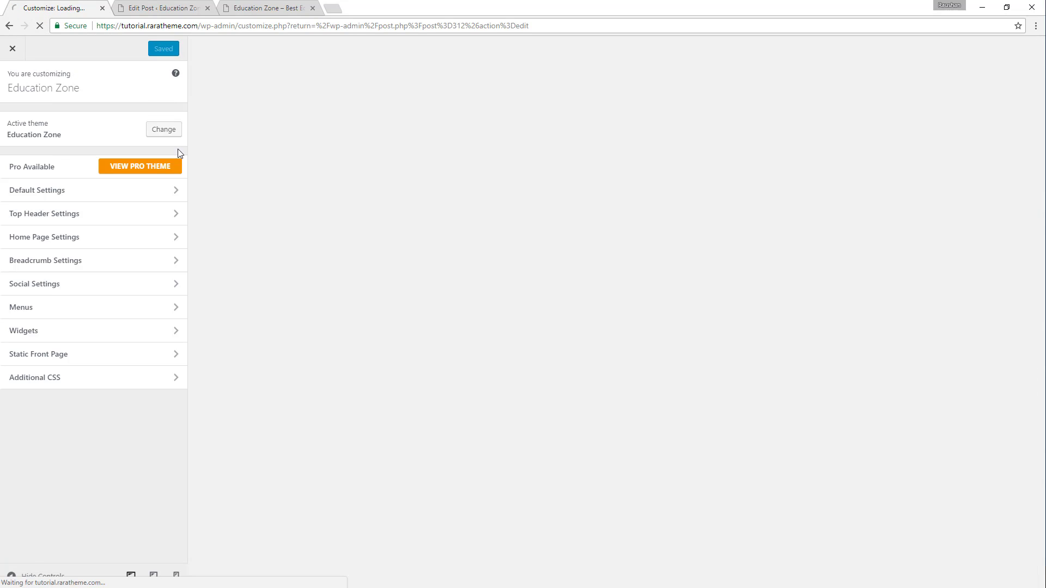
left_click(86, 240)
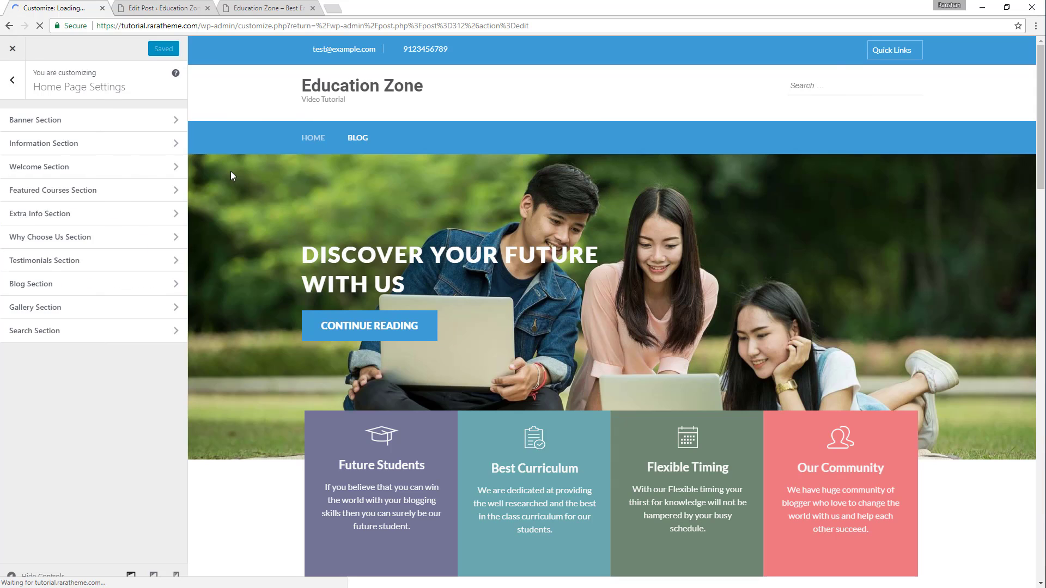
left_click(64, 262)
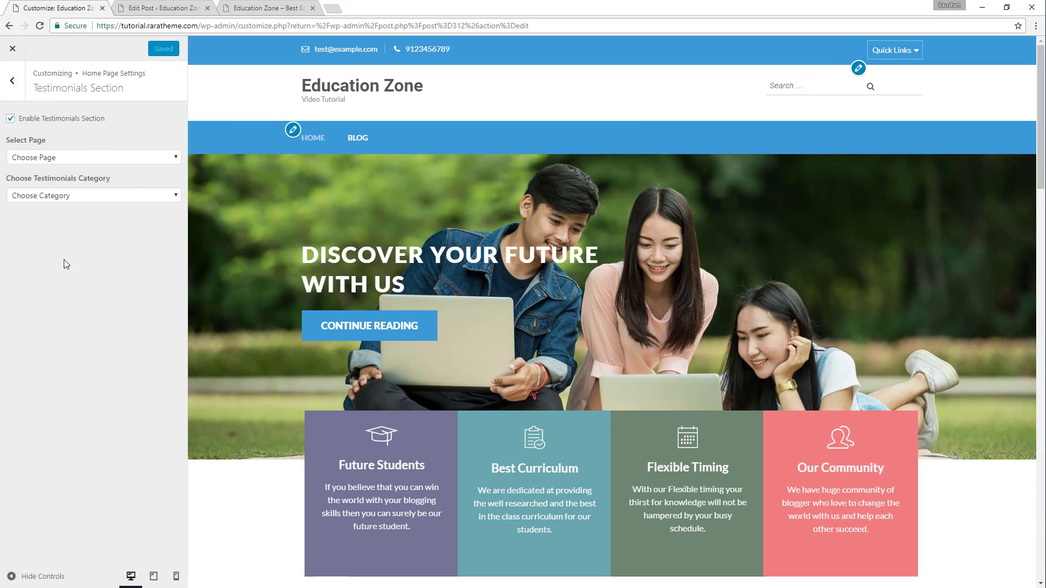
left_click(80, 158)
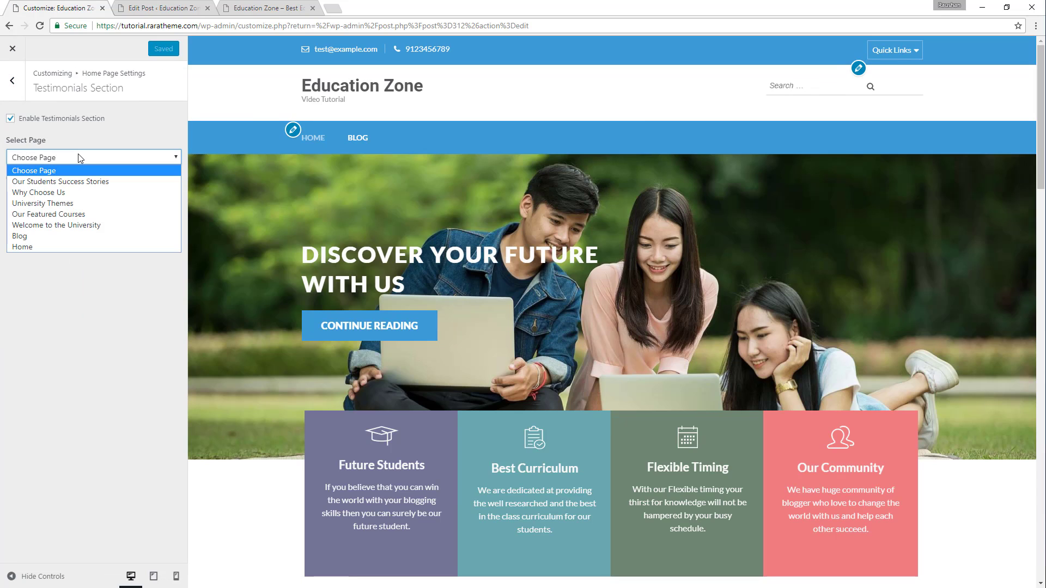
left_click(65, 183)
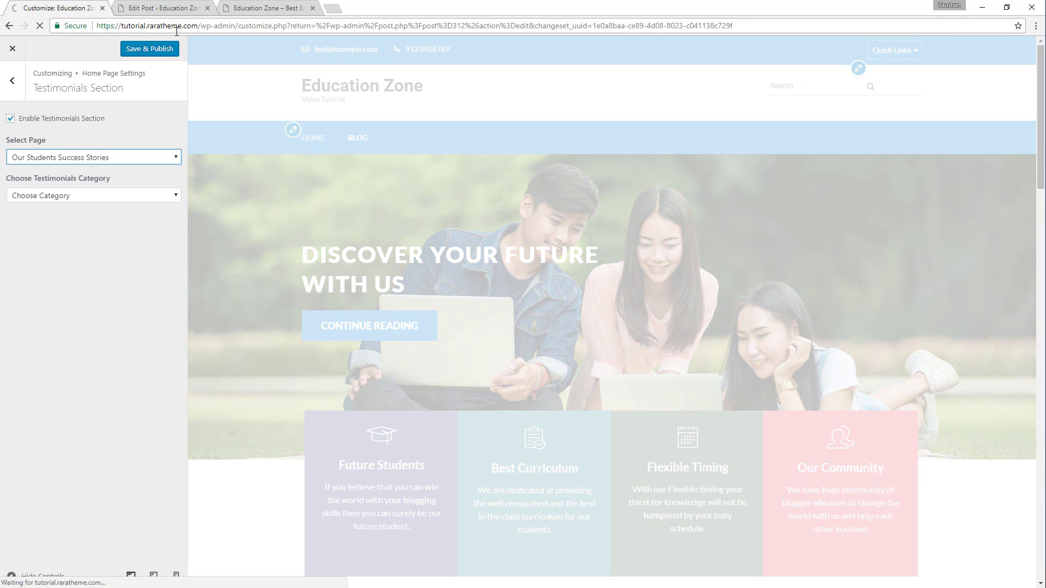
scroll(451, 164, "down", 10)
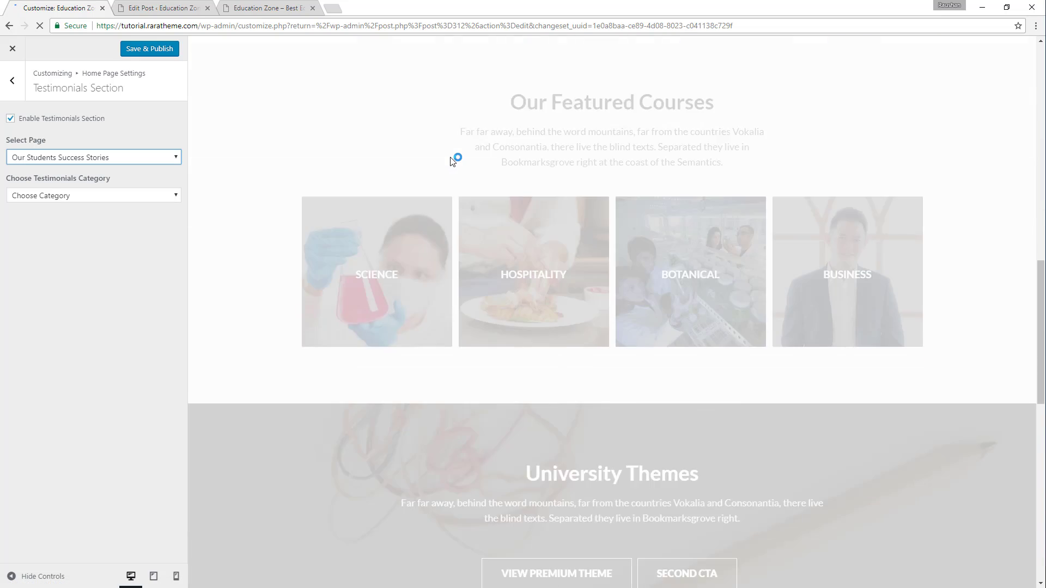
scroll(454, 160, "down", 15)
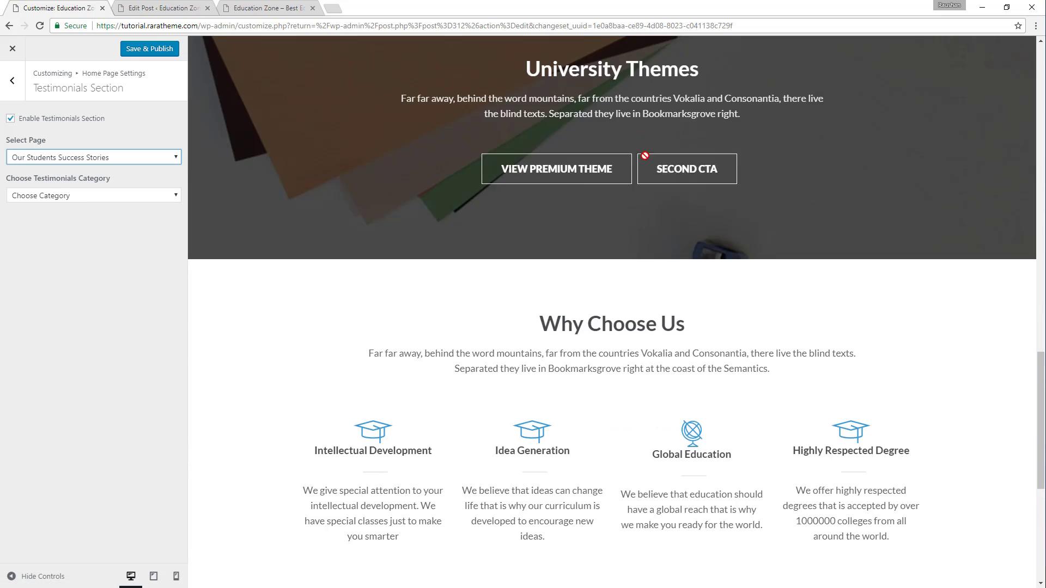
Choose Testimonial as the category for the Testimonials Section, publish the change, and check the testimonial slider in the preview.
scroll(704, 162, "down", 5)
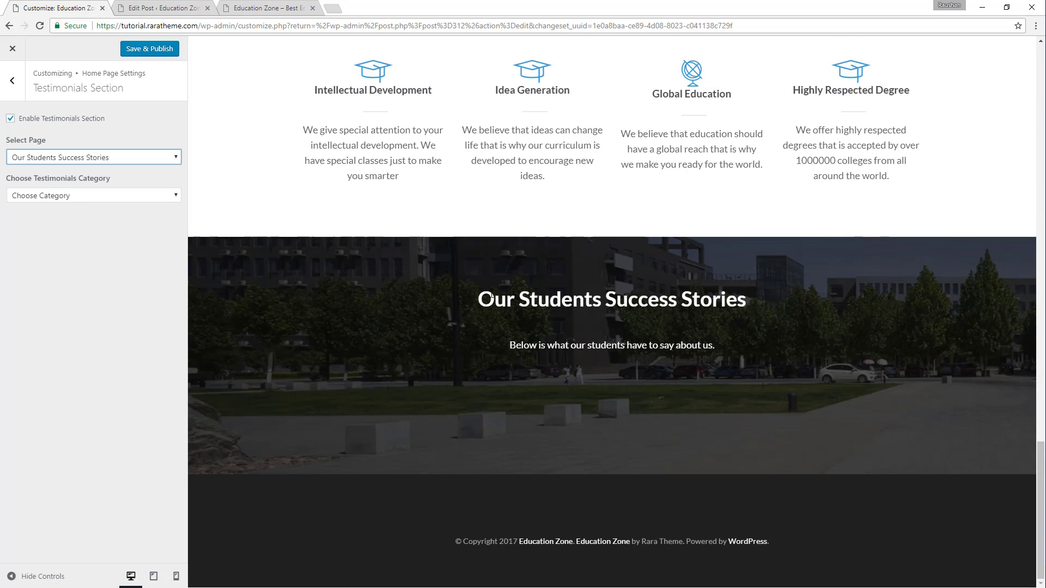
left_click_drag(479, 299, 739, 294)
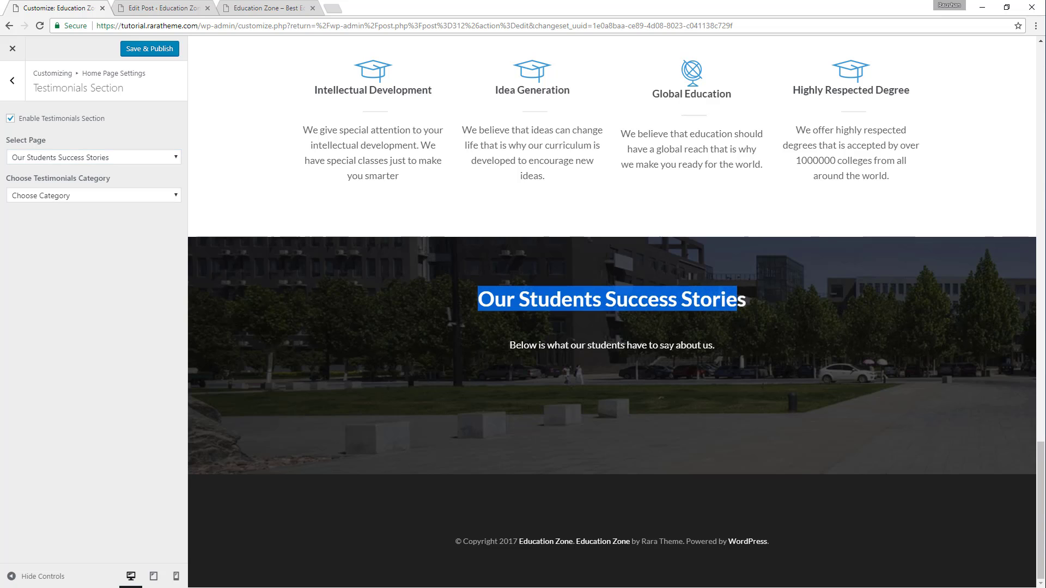
left_click(110, 197)
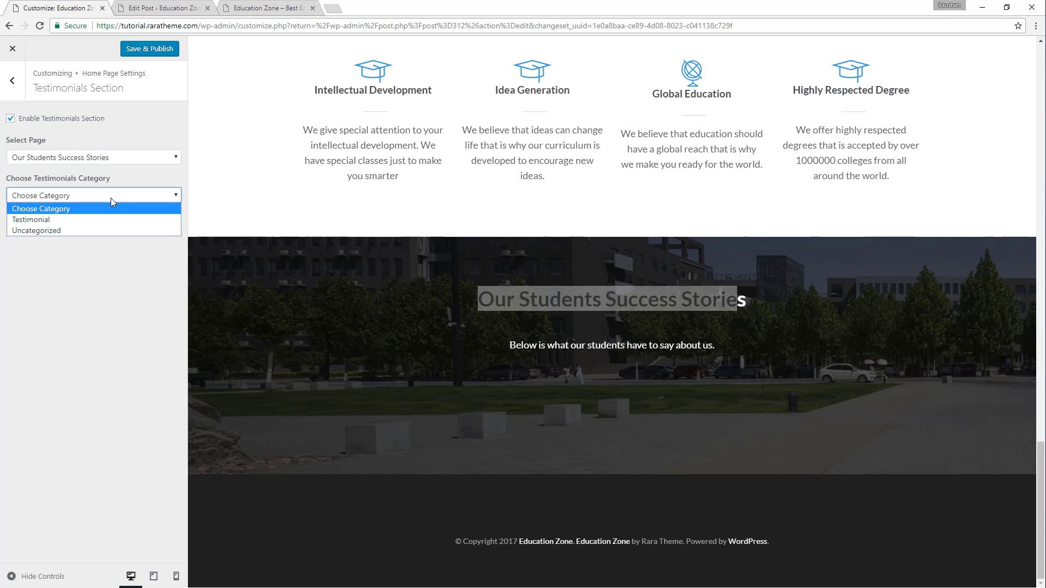
left_click(90, 219)
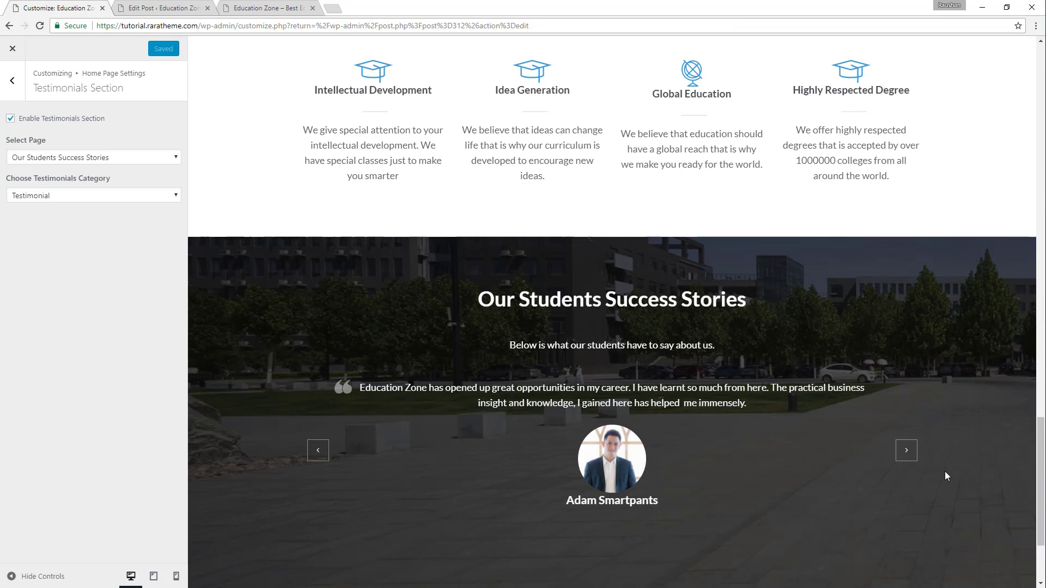
left_click(907, 452)
left_click(906, 452)
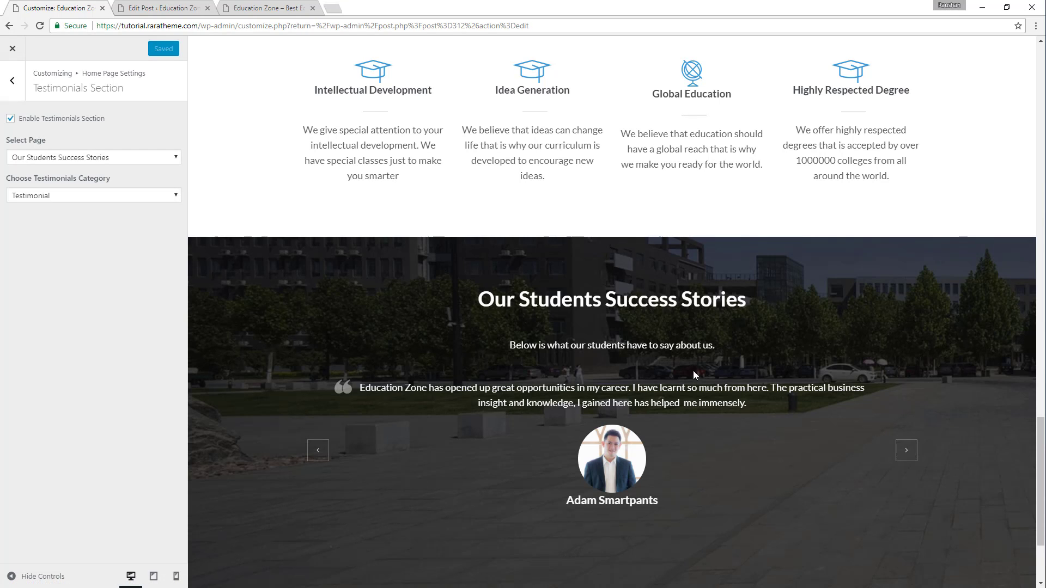
scroll(597, 343, "down", 3)
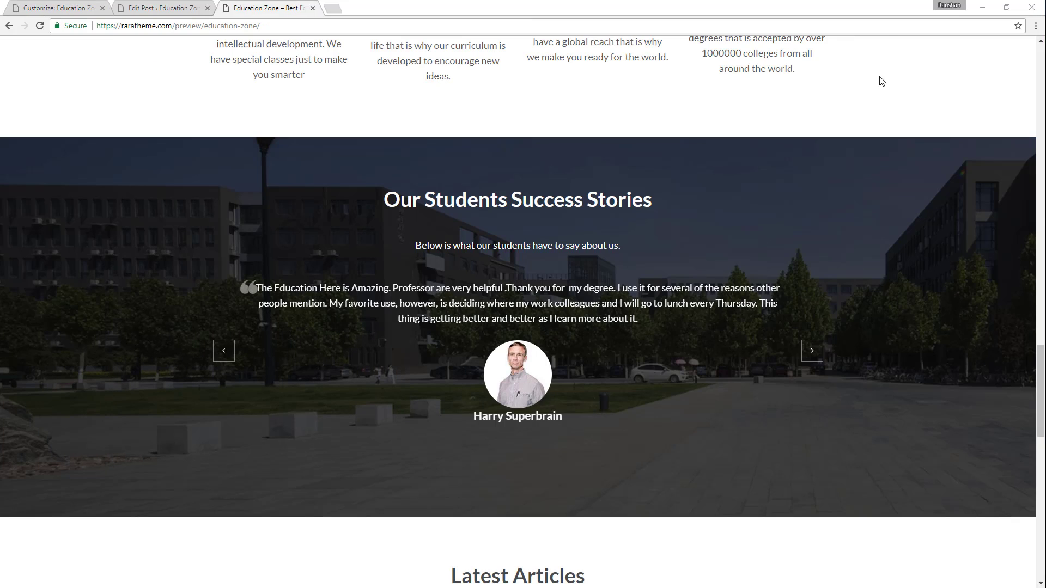
Enable the home page's Blog Section, matching the demo's Latest Articles area, and publish the change.
scroll(783, 279, "down", 9)
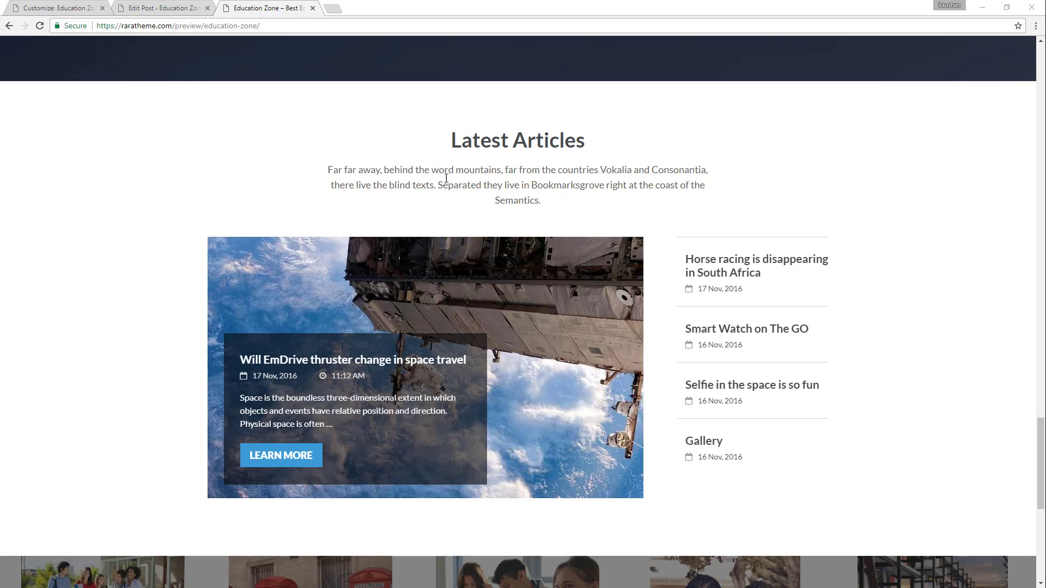
left_click(80, 7)
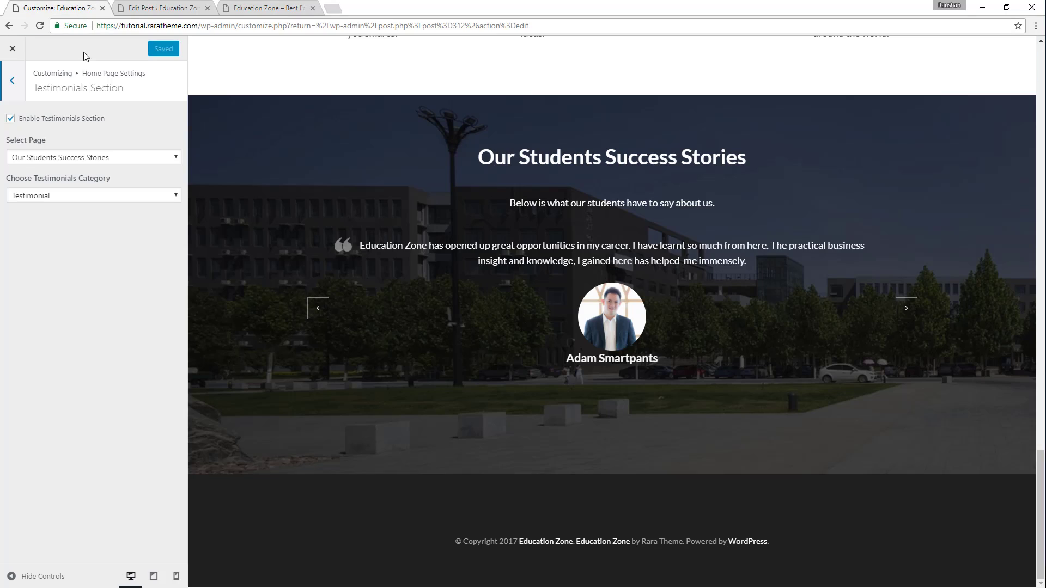
left_click(13, 83)
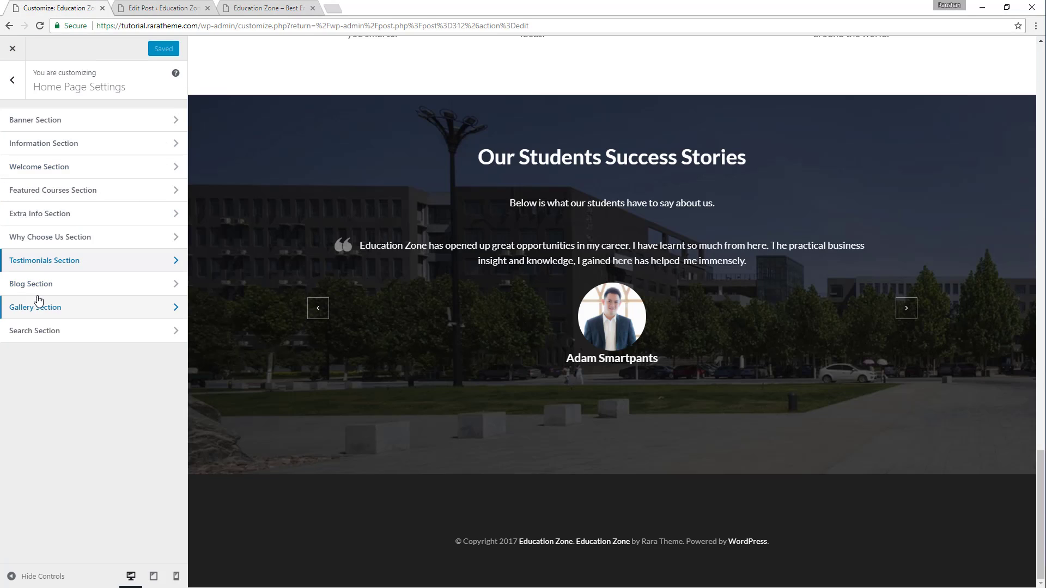
left_click(41, 284)
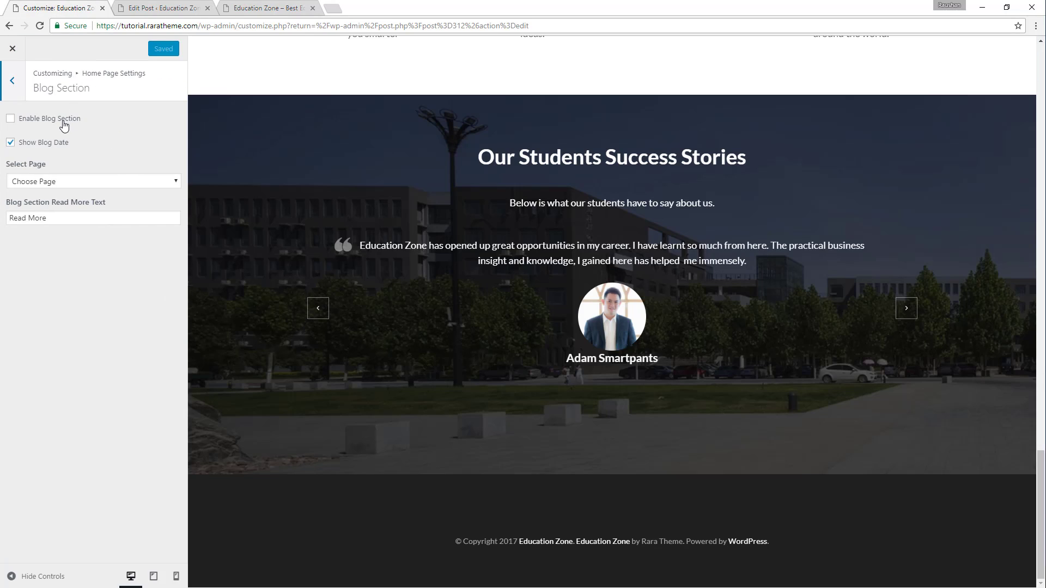
left_click(60, 124)
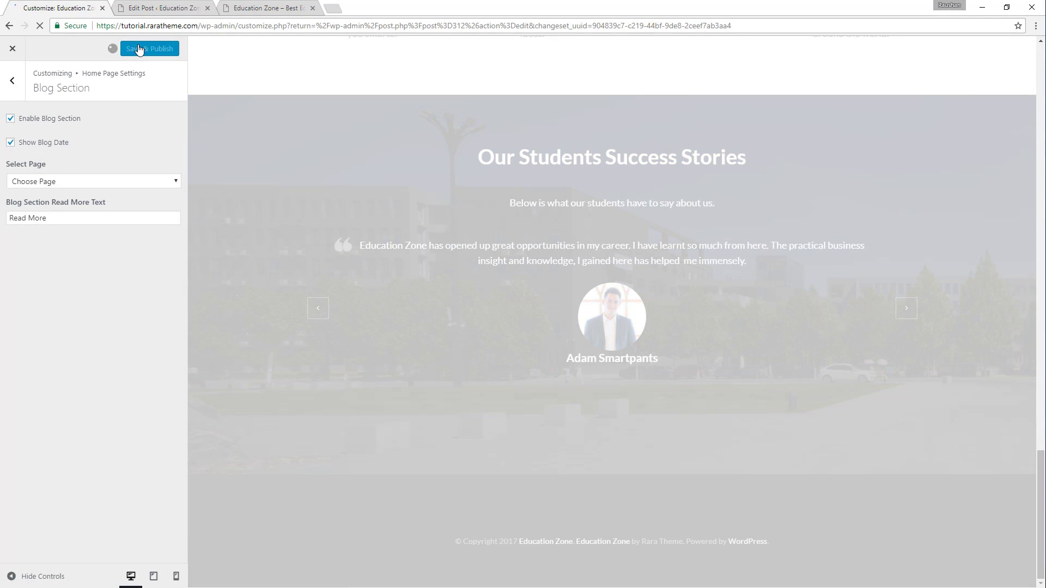
left_click(140, 49)
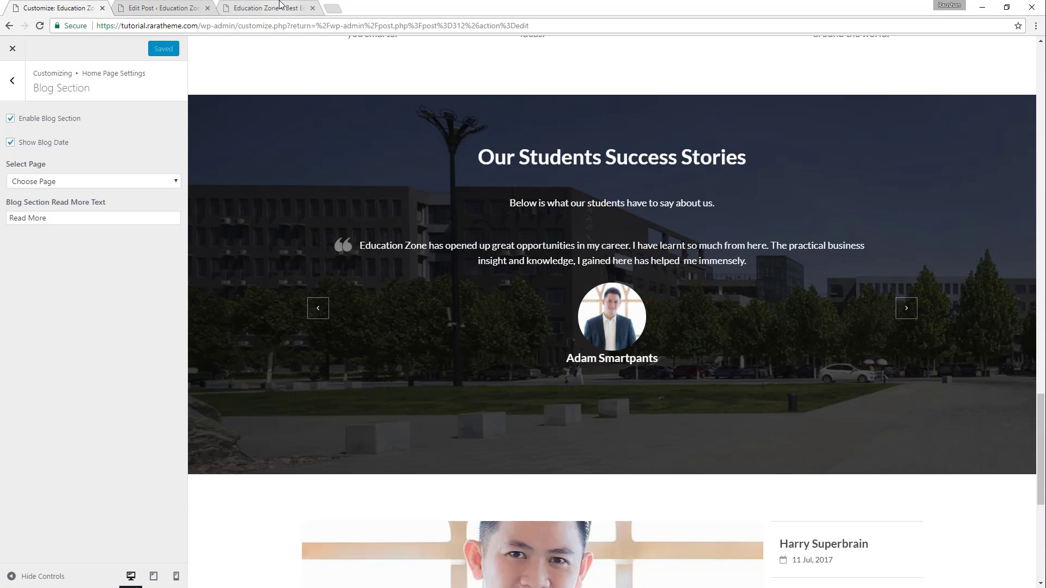
Examine the heading and description of the demo's Latest Articles section against the Blog Section settings.
left_click(269, 8)
left_click_drag(452, 137, 578, 141)
left_click_drag(333, 169, 580, 205)
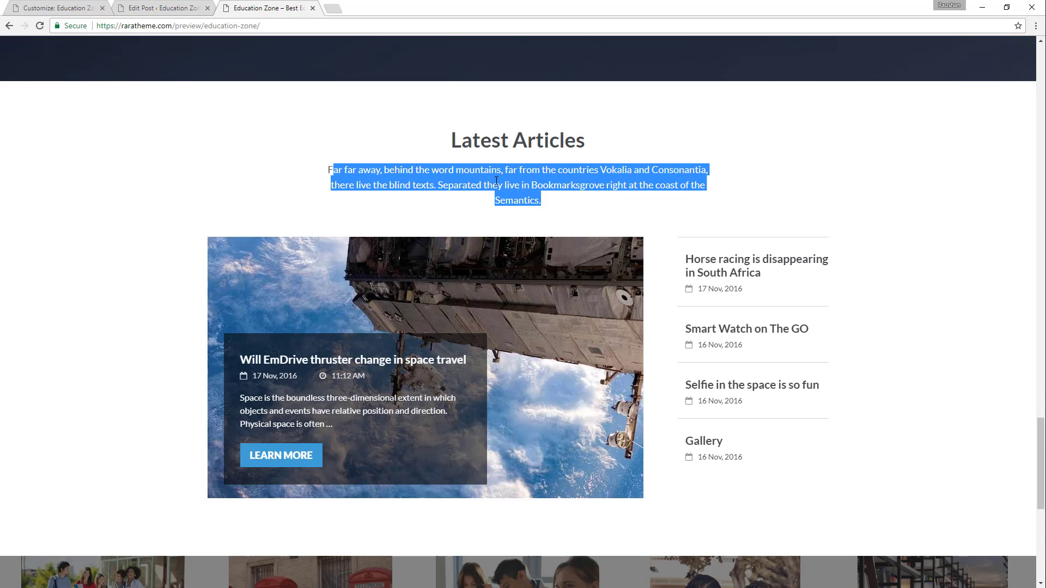
left_click(159, 7)
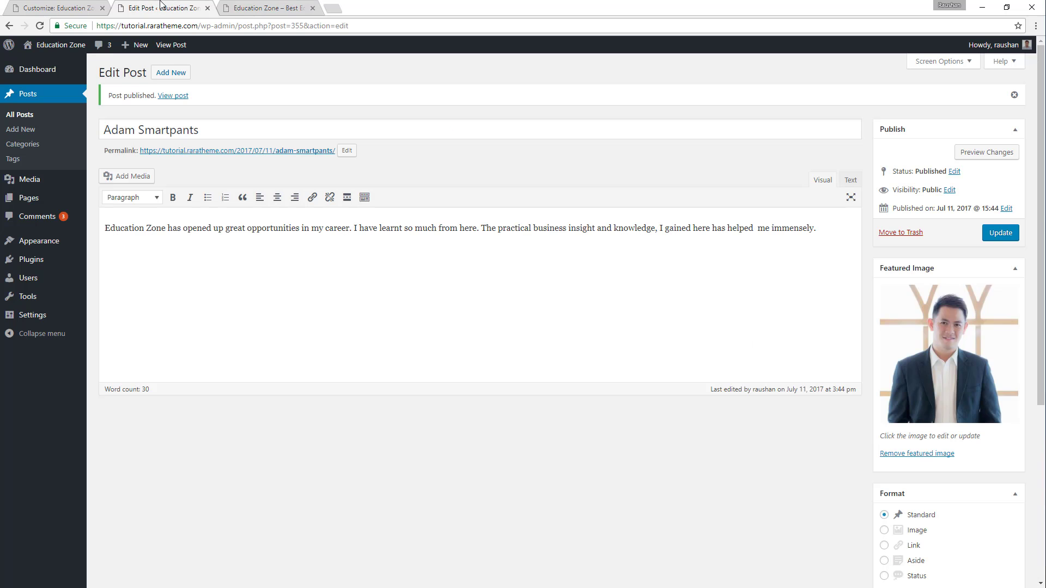
left_click(74, 6)
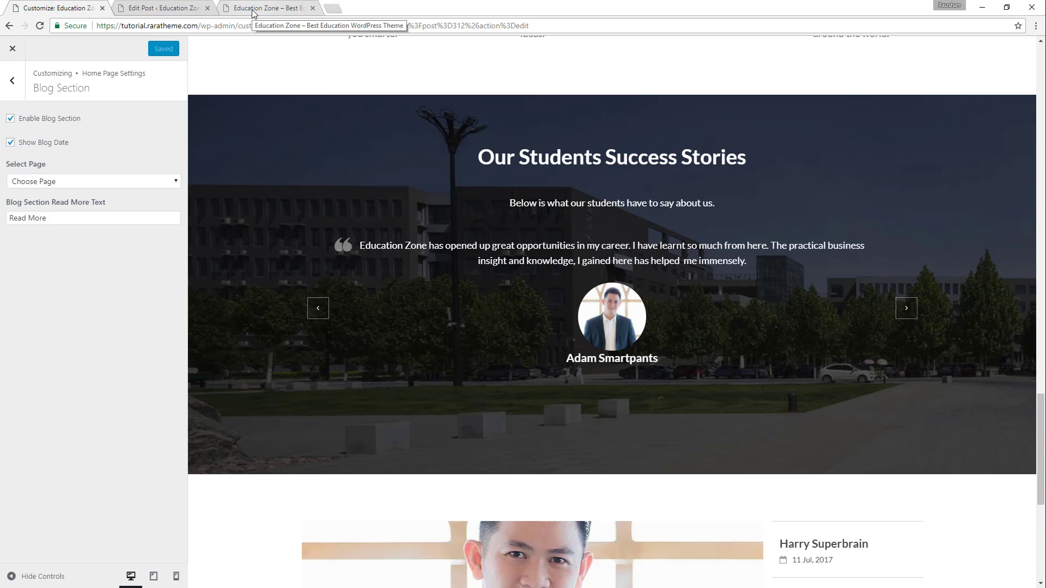
left_click(275, 6)
Create a new page and copy the demo heading Latest Articles into its title.
left_click(168, 7)
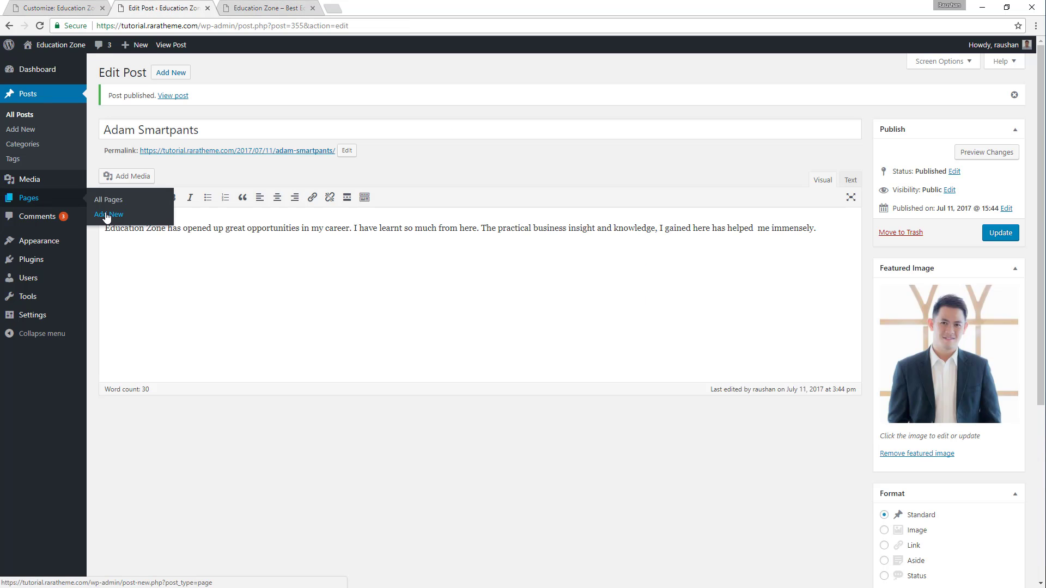
left_click(107, 217)
left_click(270, 8)
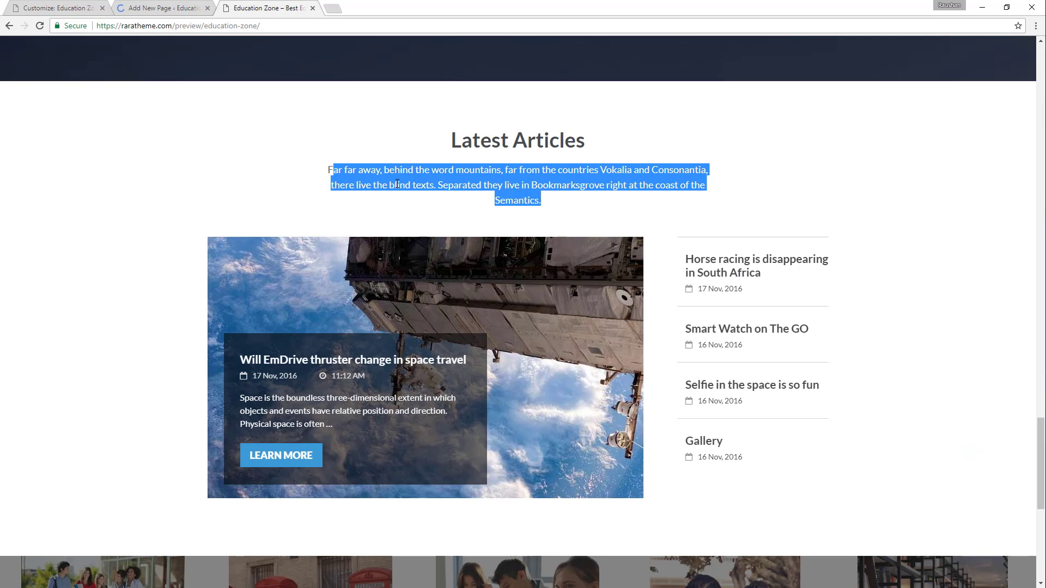
left_click_drag(457, 154, 665, 103)
key("ctrl+c")
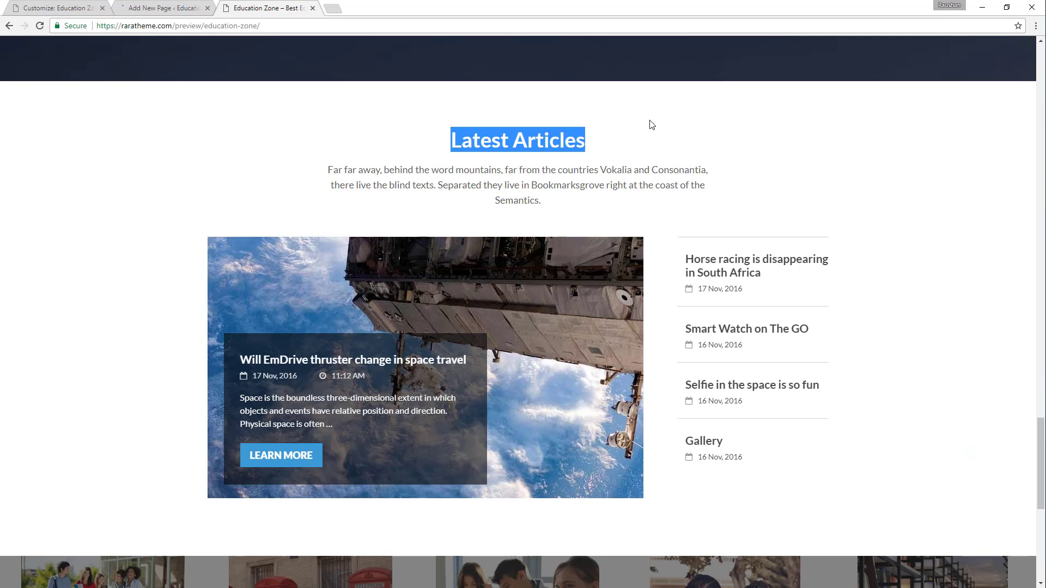
left_click(121, 8)
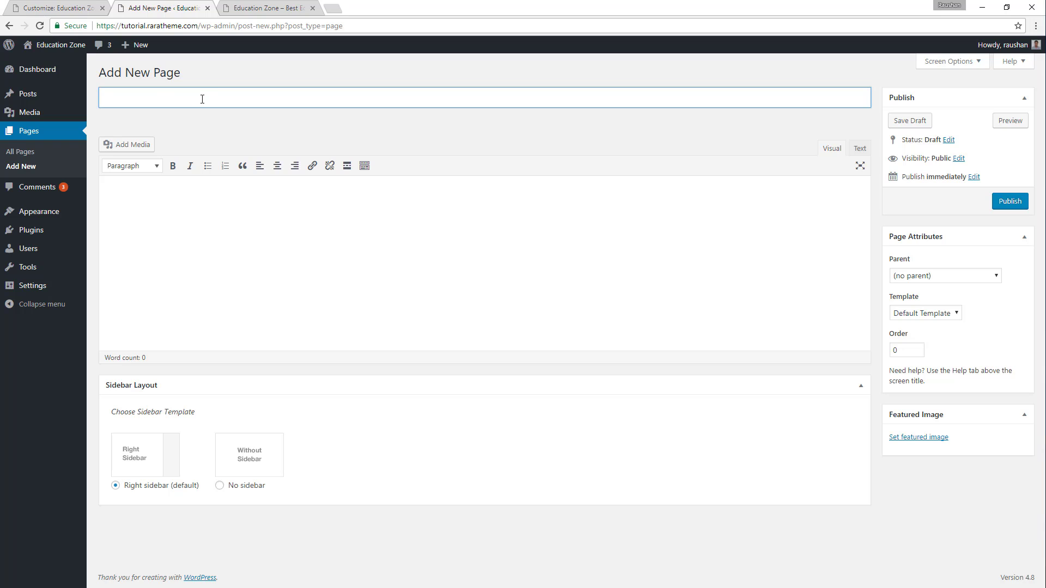
key("ctrl+v")
Copy the demo description beginning "Far far away, behind the word mountains" into the Latest Articles page's body and publish it.
left_click(267, 8)
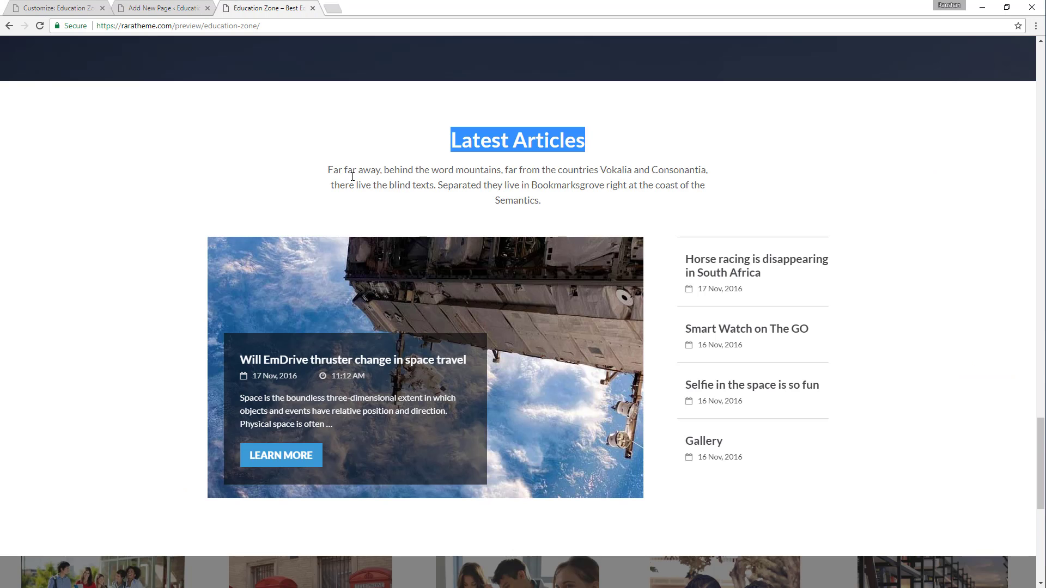
left_click_drag(327, 170, 579, 199)
key("ctrl+c")
left_click(121, 6)
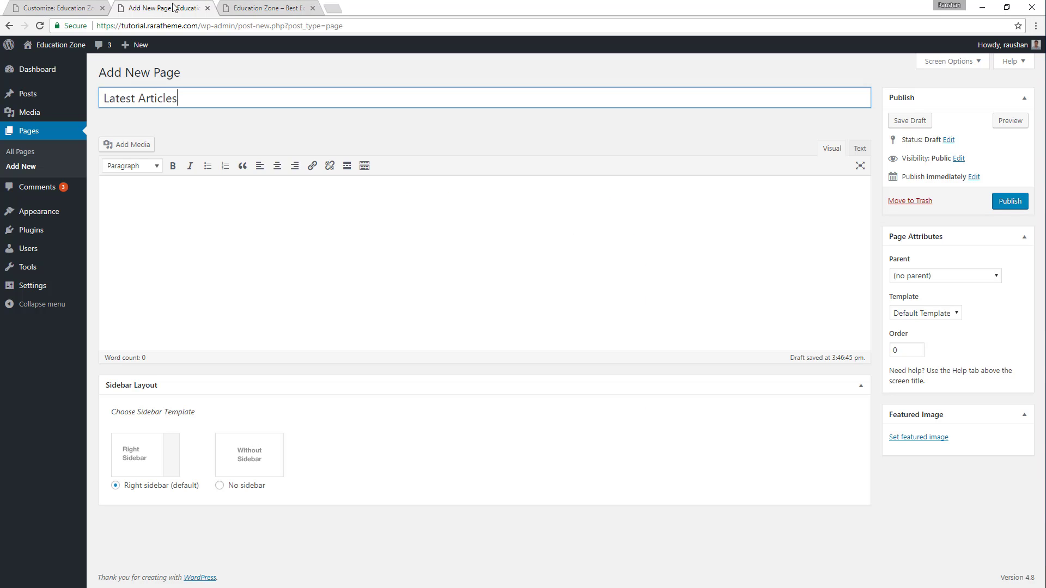
left_click(193, 212)
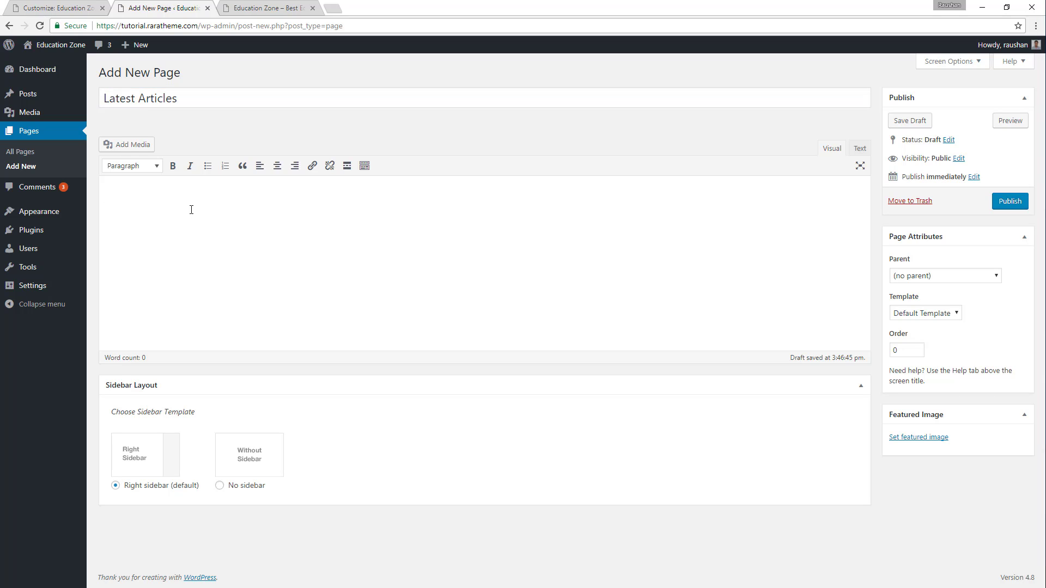
key("ctrl+v")
left_click(1009, 201)
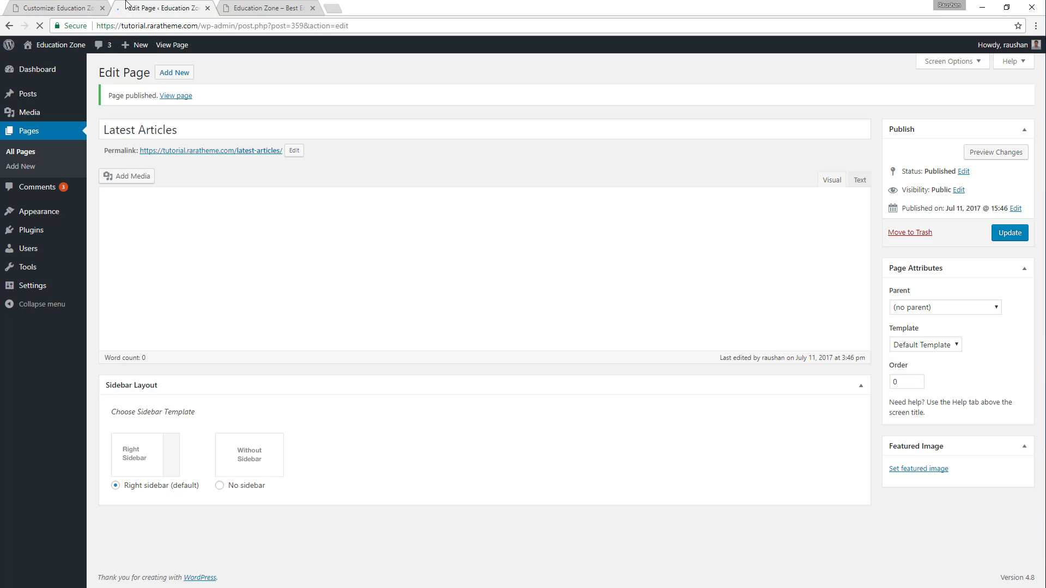
Review the articles in the demo's Latest Articles section and the site's own list of all posts.
left_click(251, 6)
left_click(196, 5)
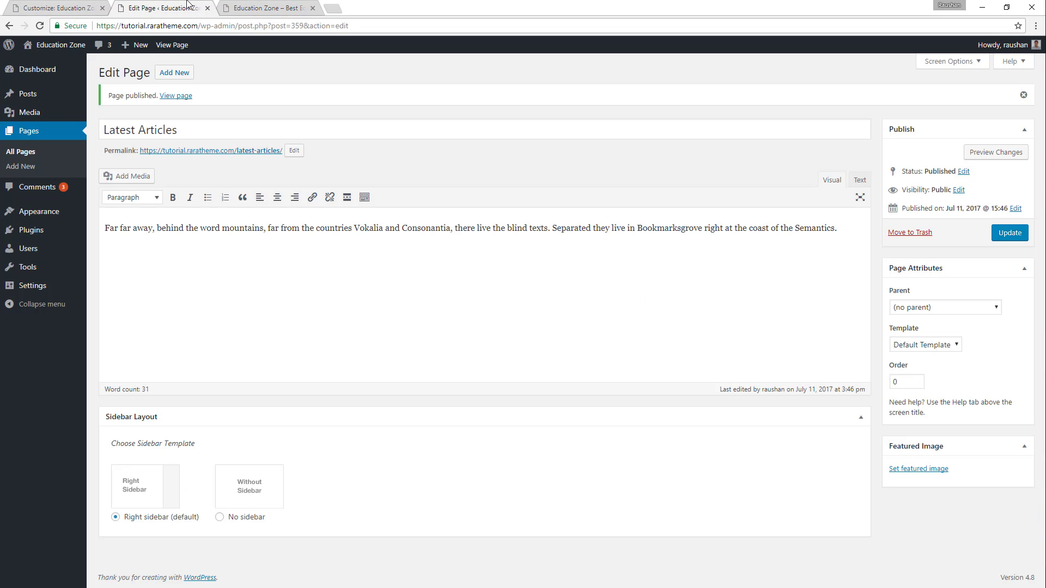
left_click(259, 7)
left_click(915, 228)
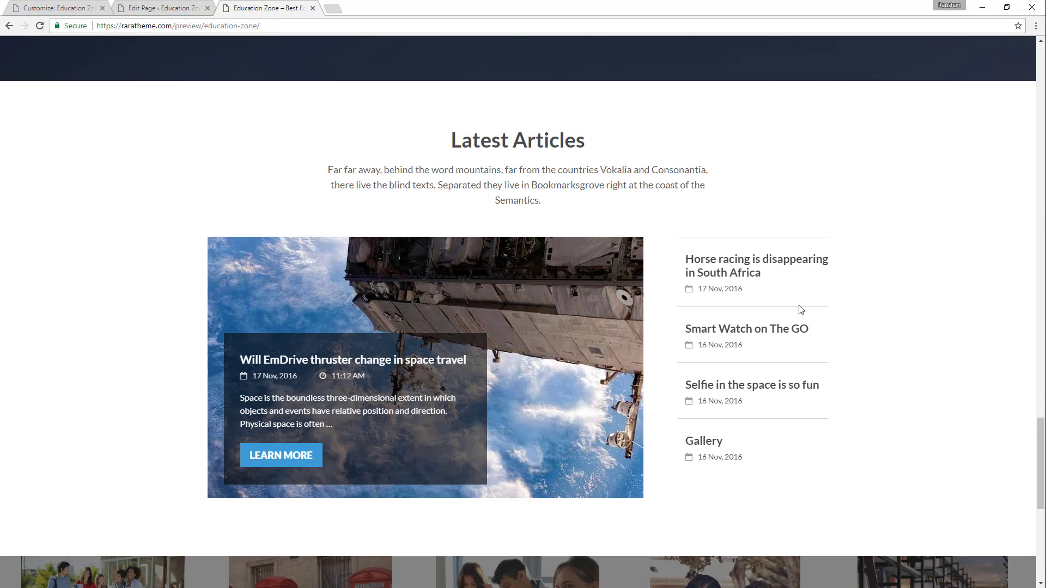
left_click(82, 6)
left_click(169, 6)
mouse_move(33, 95)
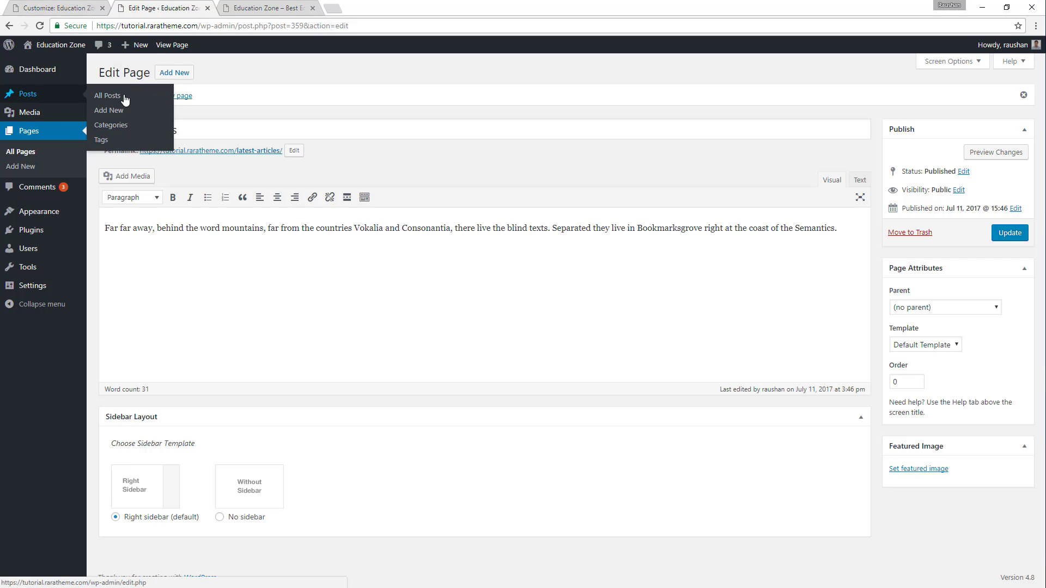
left_click(110, 96)
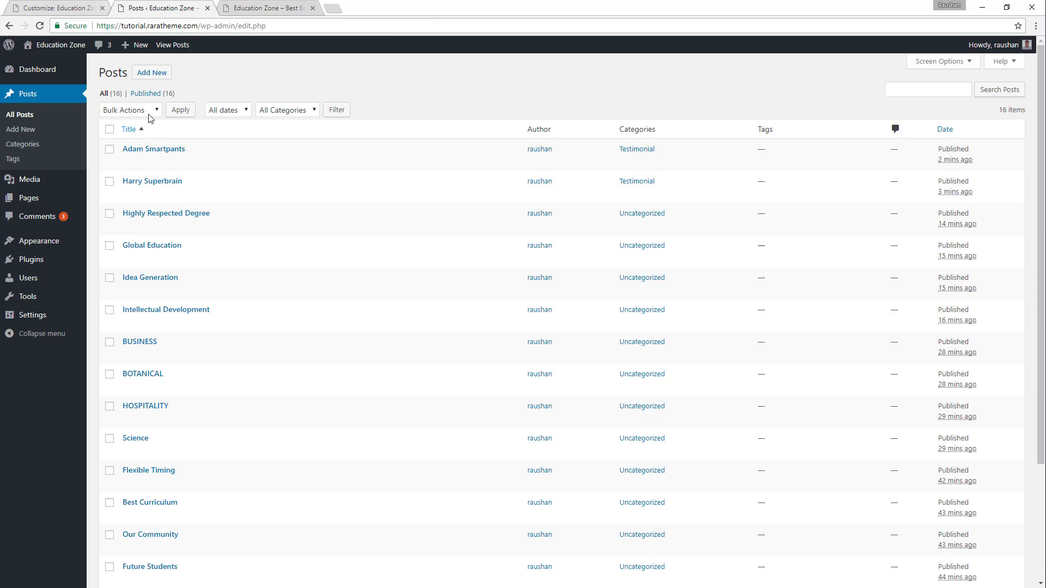
Reload the Customizer, choose Latest Articles as the page for the home page's Blog Section, and publish the change.
left_click(70, 8)
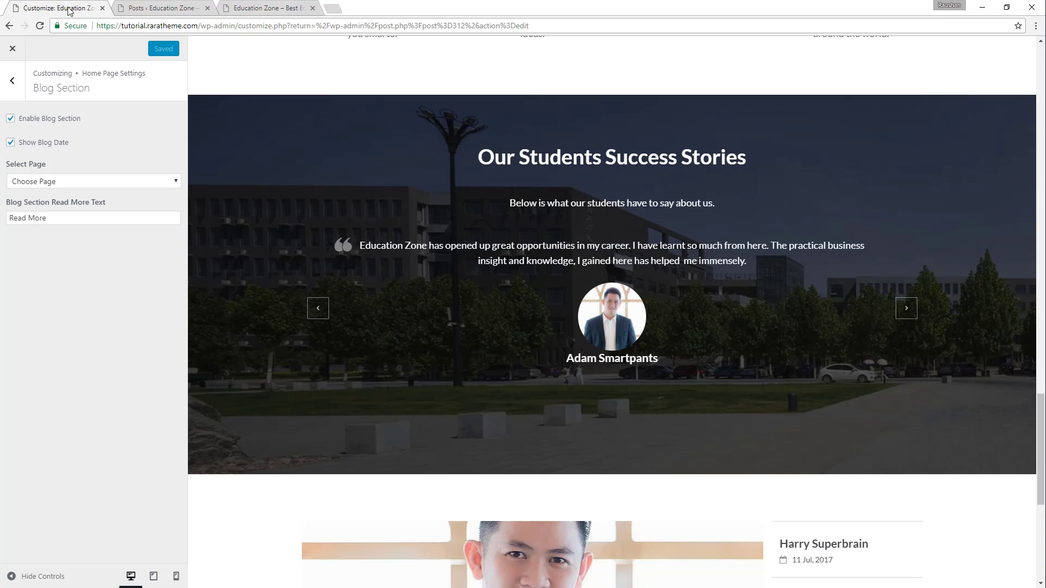
left_click(39, 26)
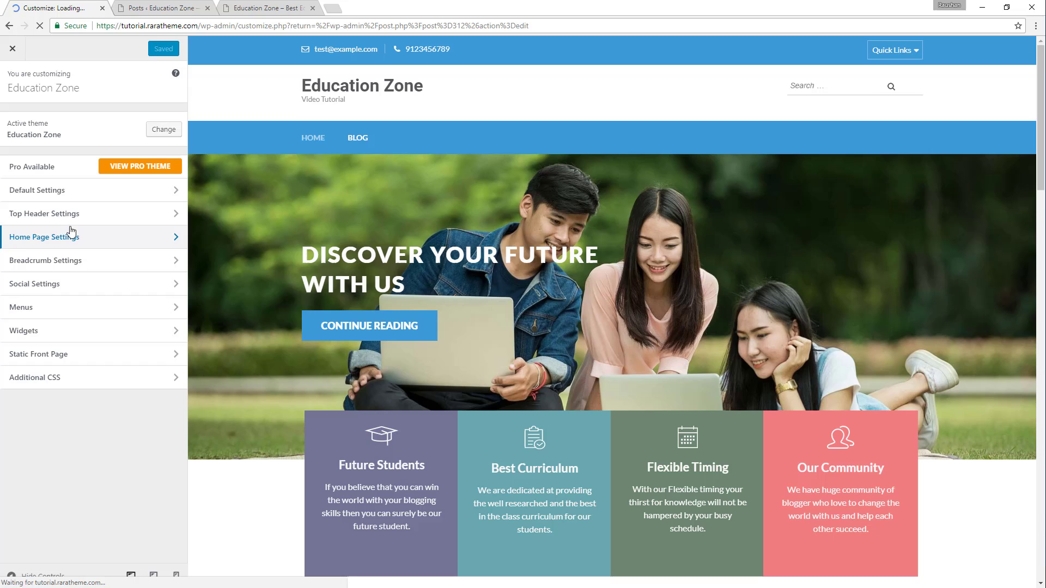
left_click(74, 237)
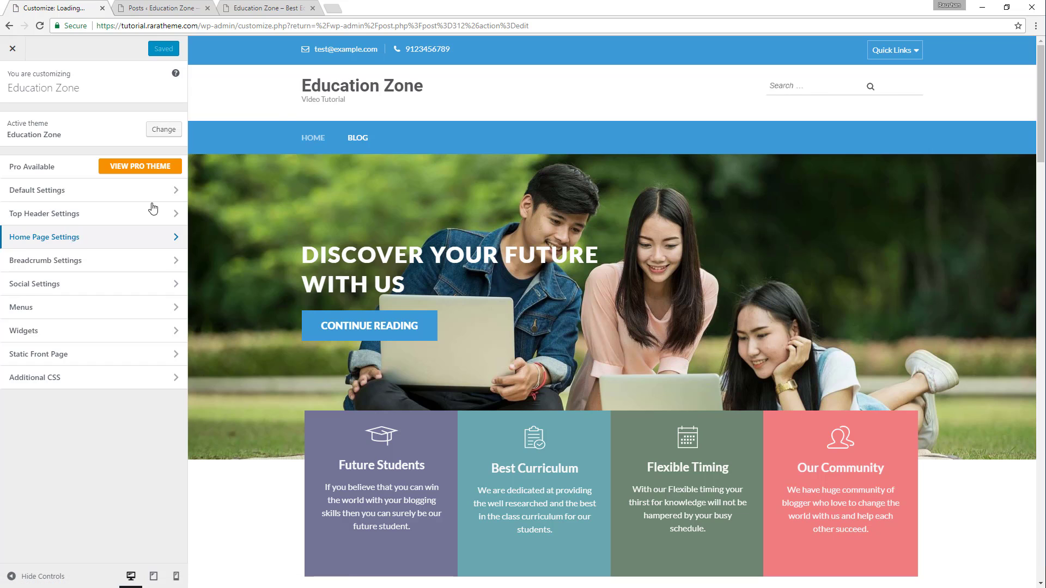
left_click(87, 286)
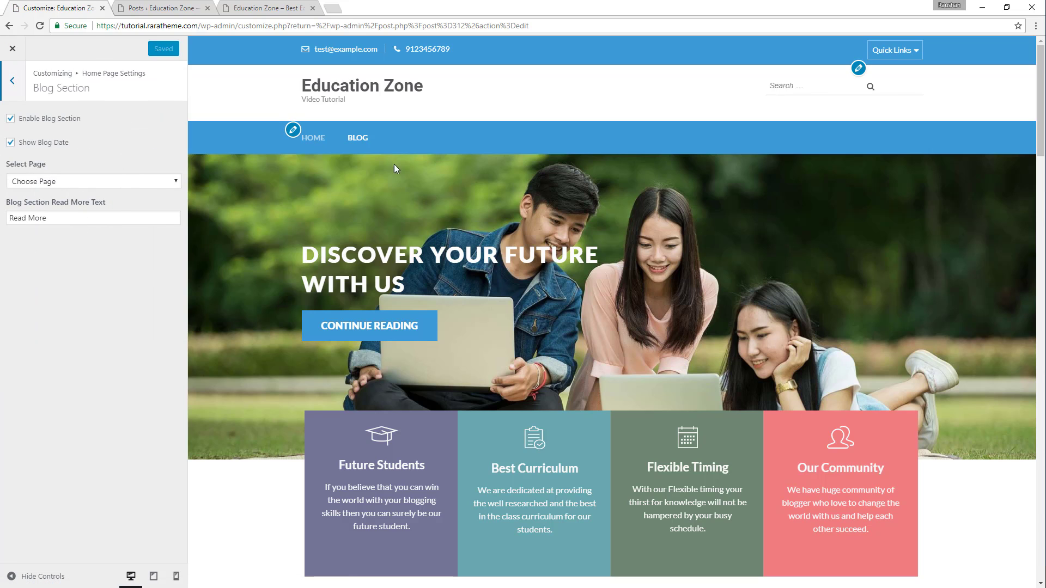
scroll(393, 169, "down", 20)
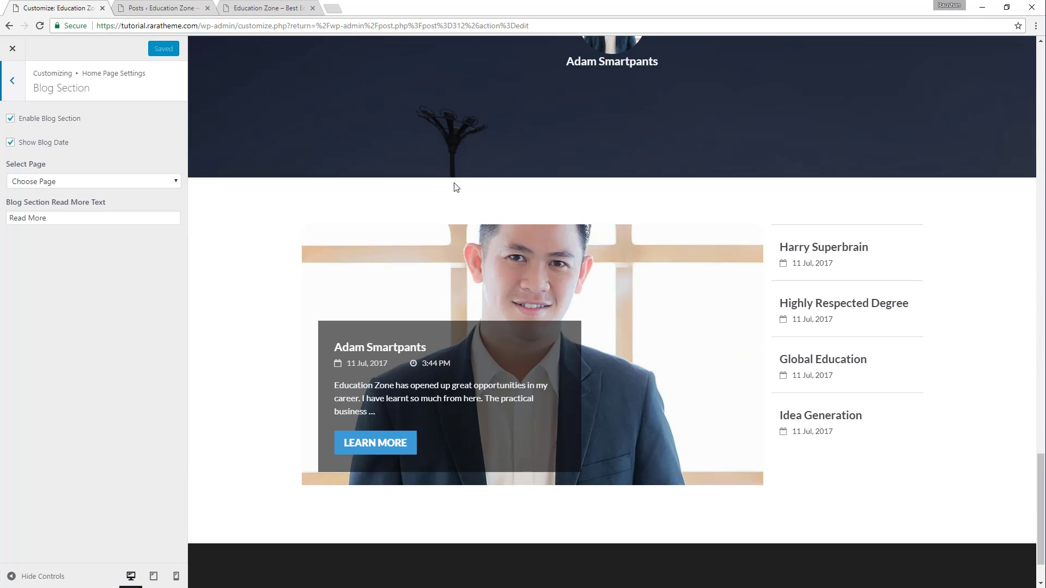
left_click(55, 182)
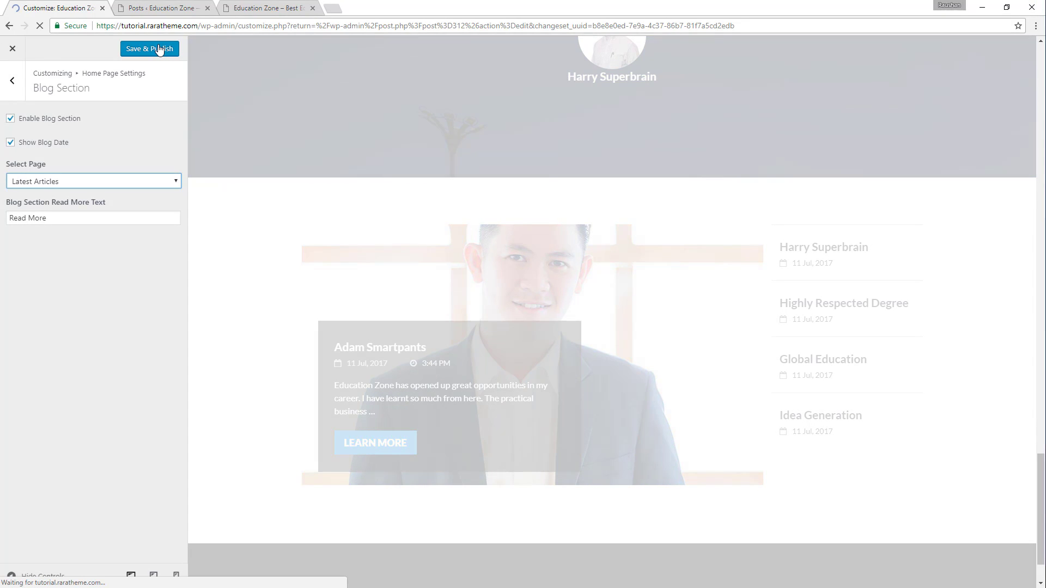
left_click(159, 49)
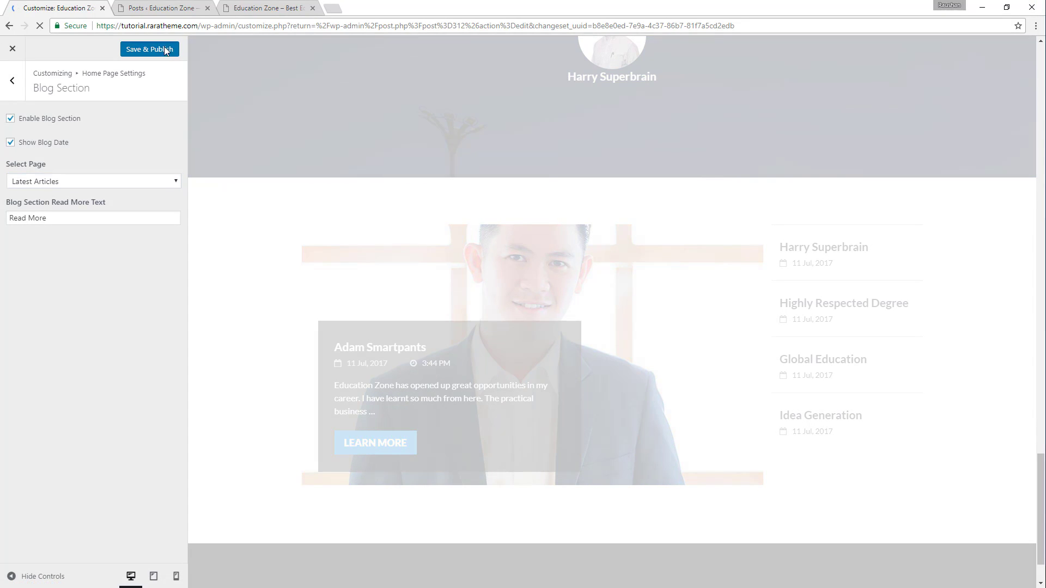
left_click_drag(542, 99, 654, 124)
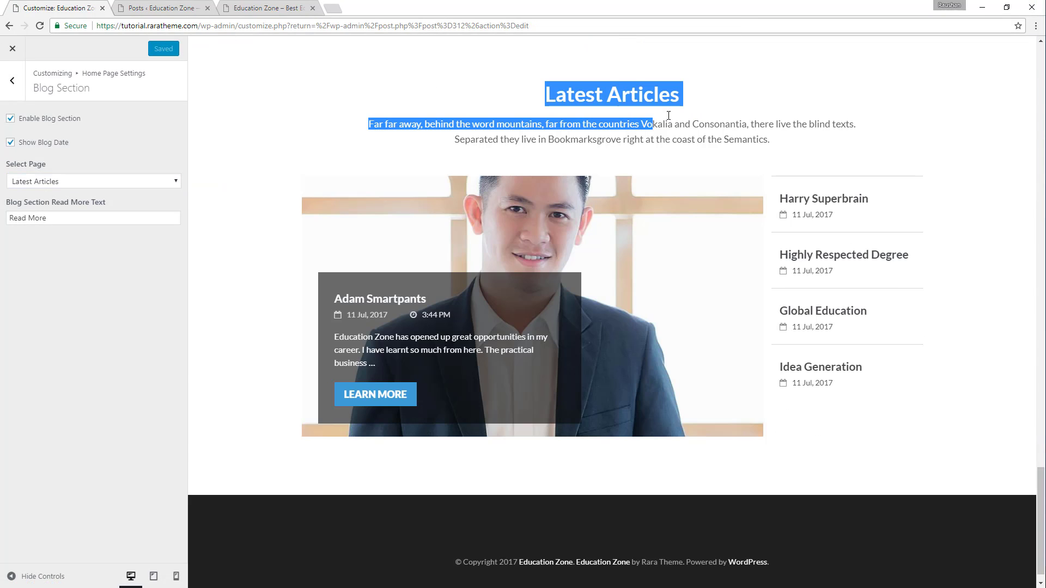
Return to the home page settings in the Customizer, enable the Gallery Section, and publish the change.
left_click(600, 139)
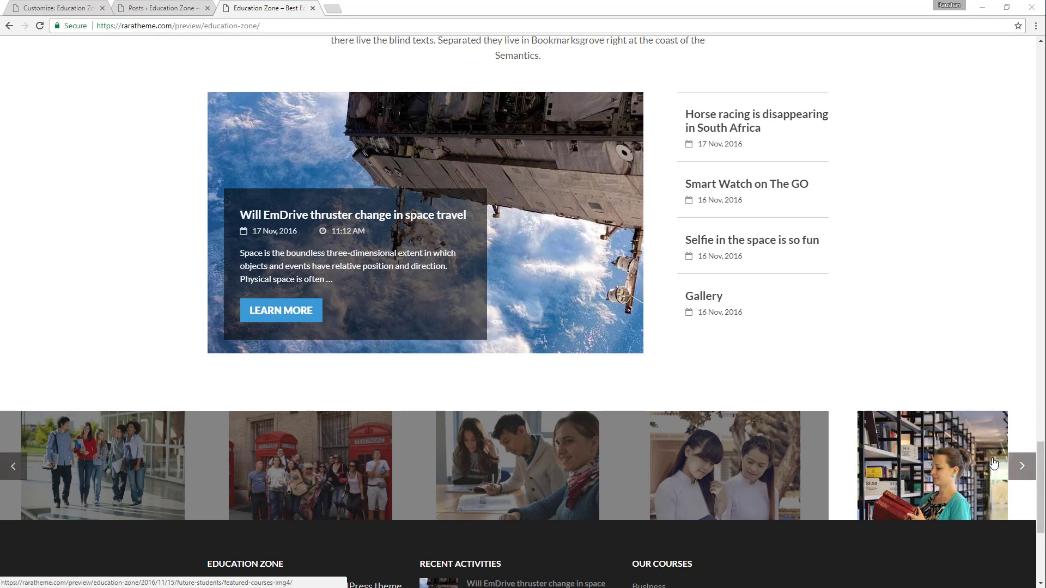
left_click(47, 6)
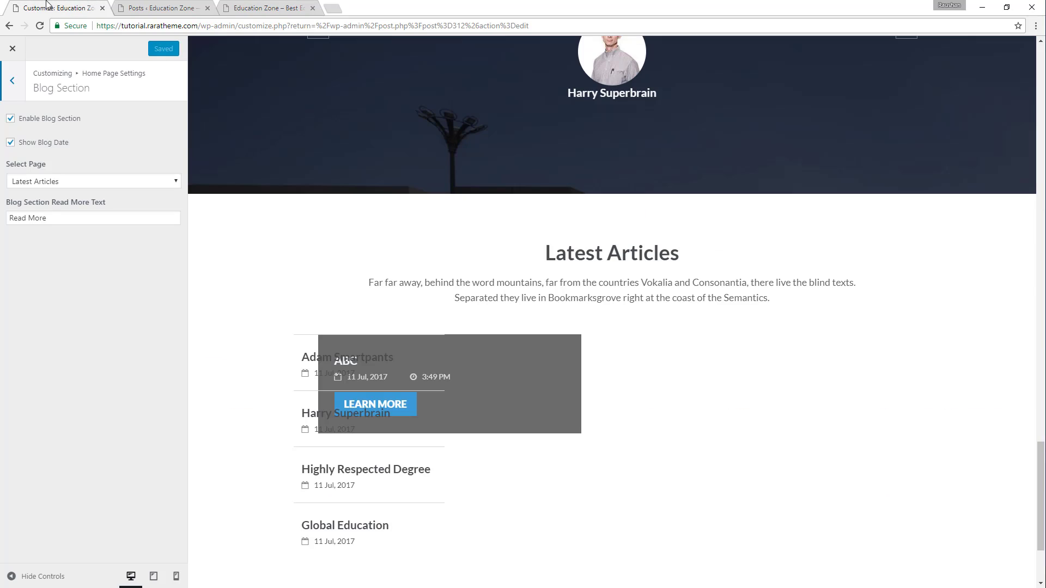
left_click(15, 85)
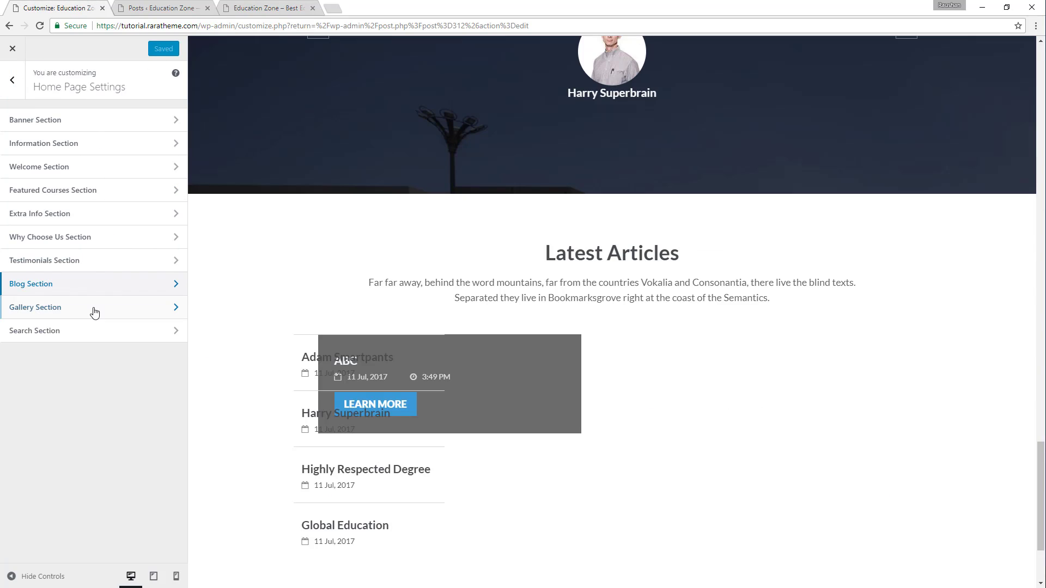
left_click(57, 308)
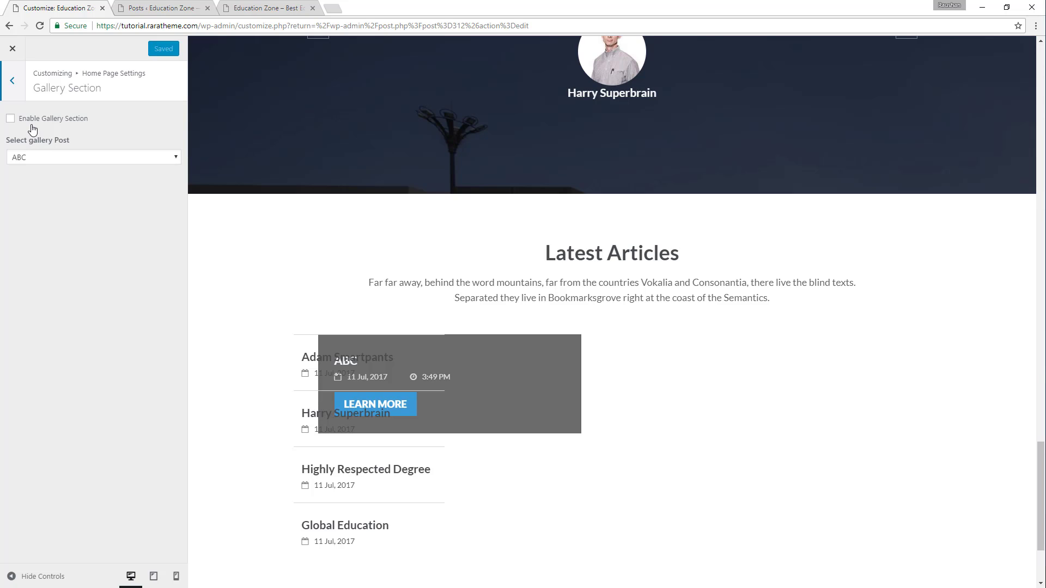
left_click(11, 118)
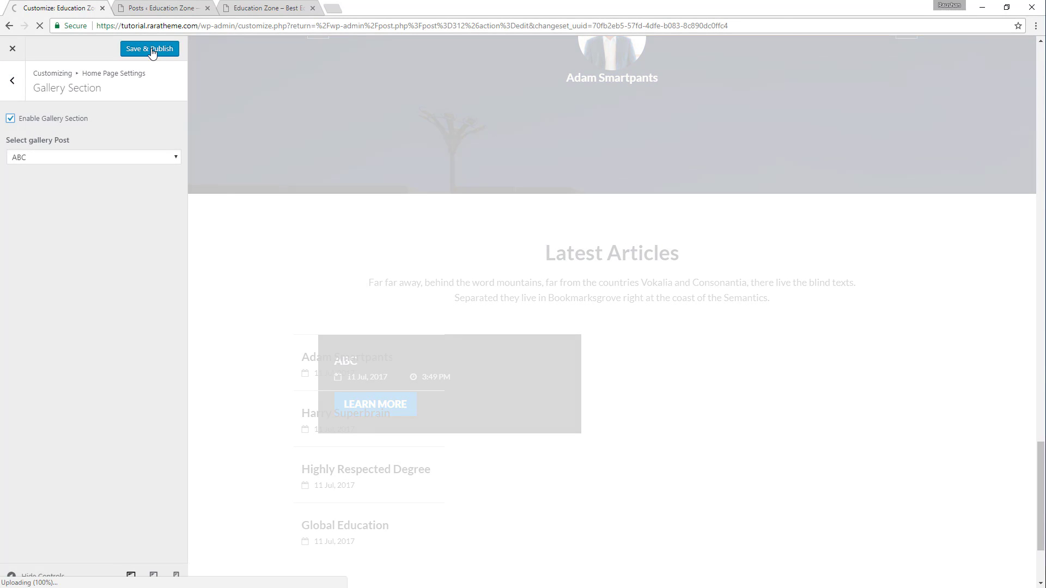
left_click(151, 50)
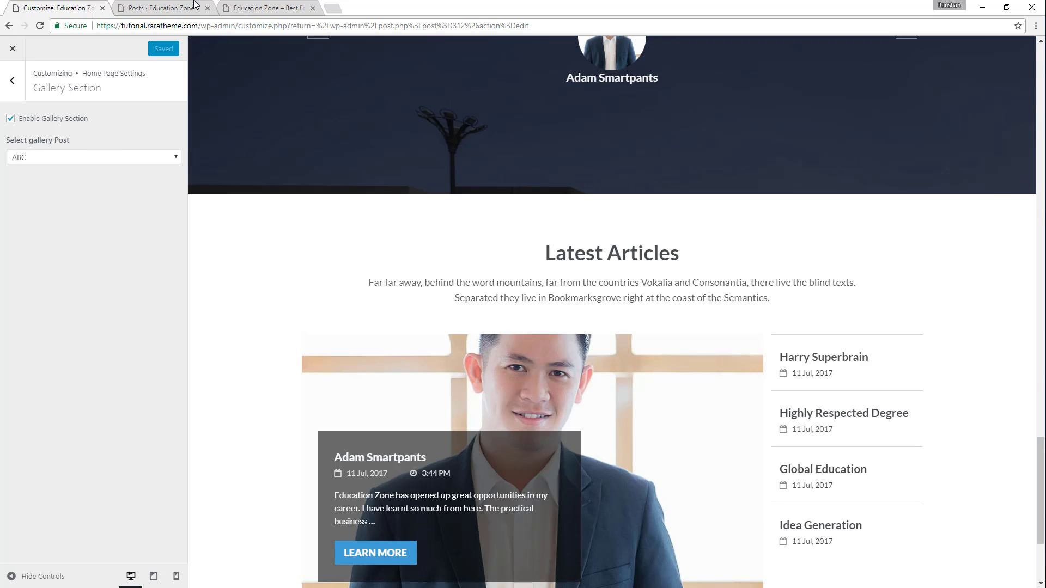
Create a new post on the site and title it Gallery.
left_click(176, 6)
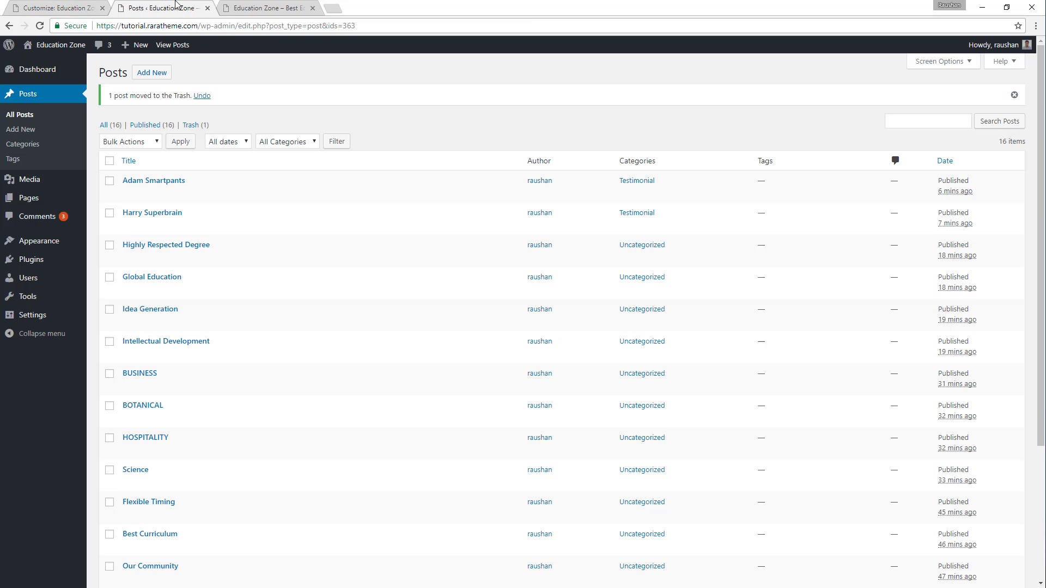
left_click(149, 75)
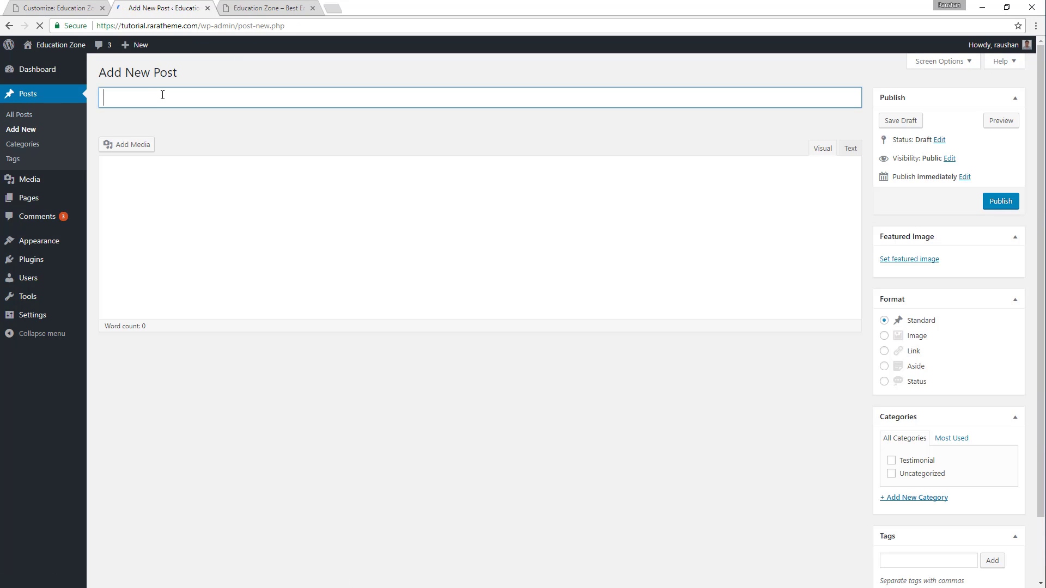
type("Gallery")
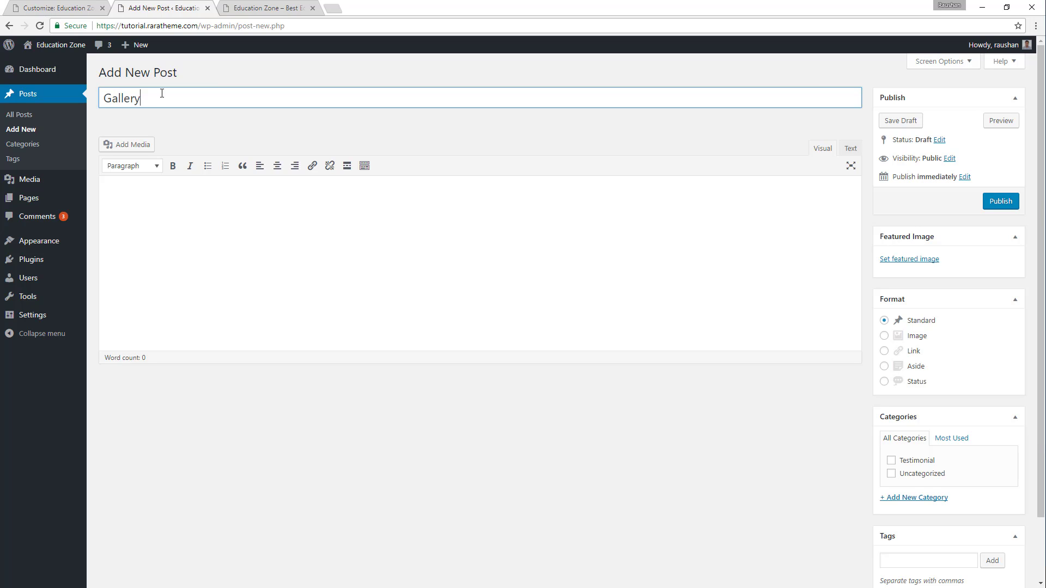
Insert a ten-image gallery from the media library: laptop students, study group, lions, baseball player, surfer, one bobsled, one basketball player, both chef pictures, and scientist.
left_click(137, 150)
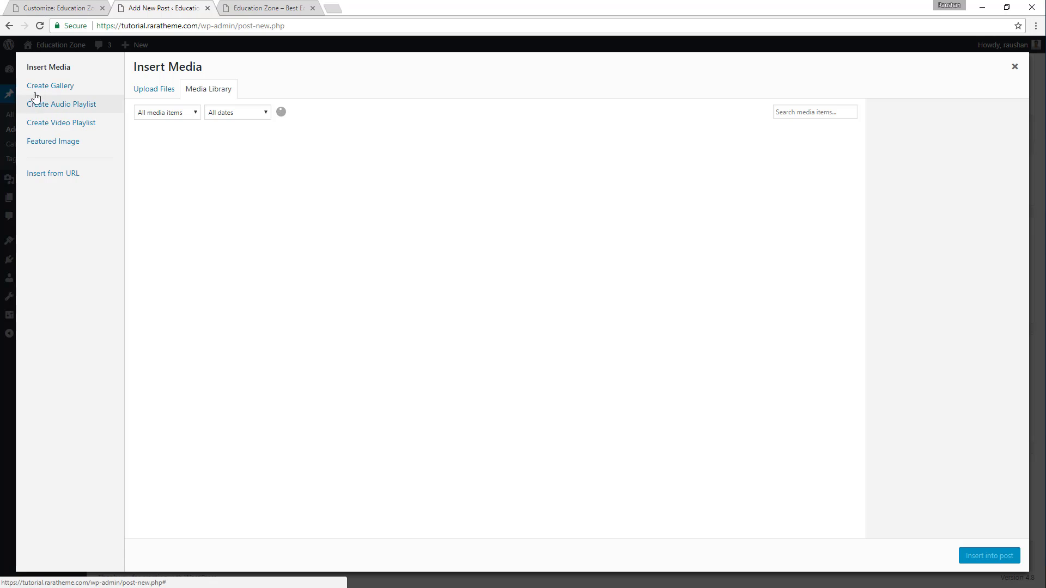
left_click(54, 93)
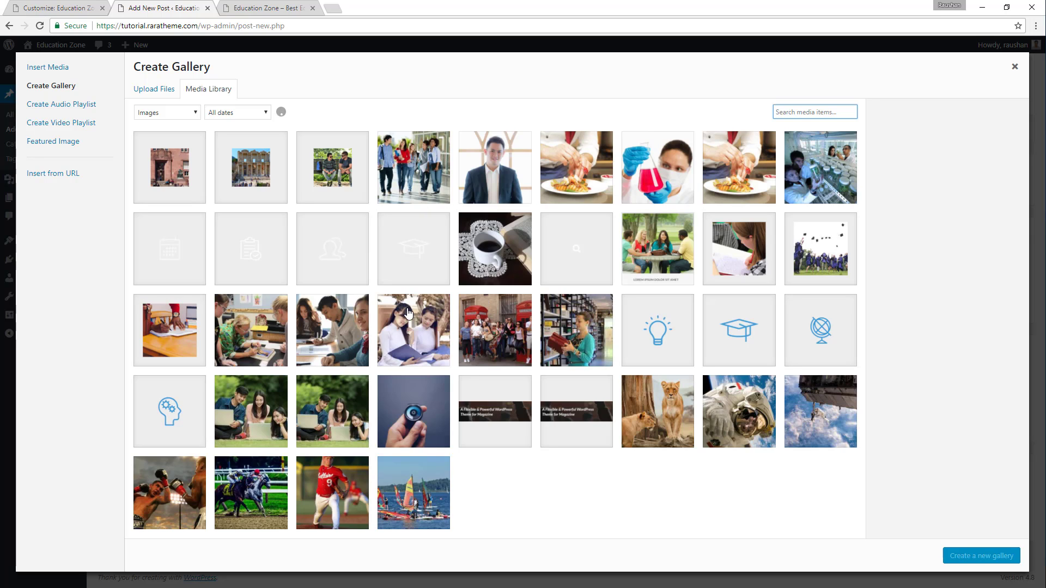
left_click(270, 412)
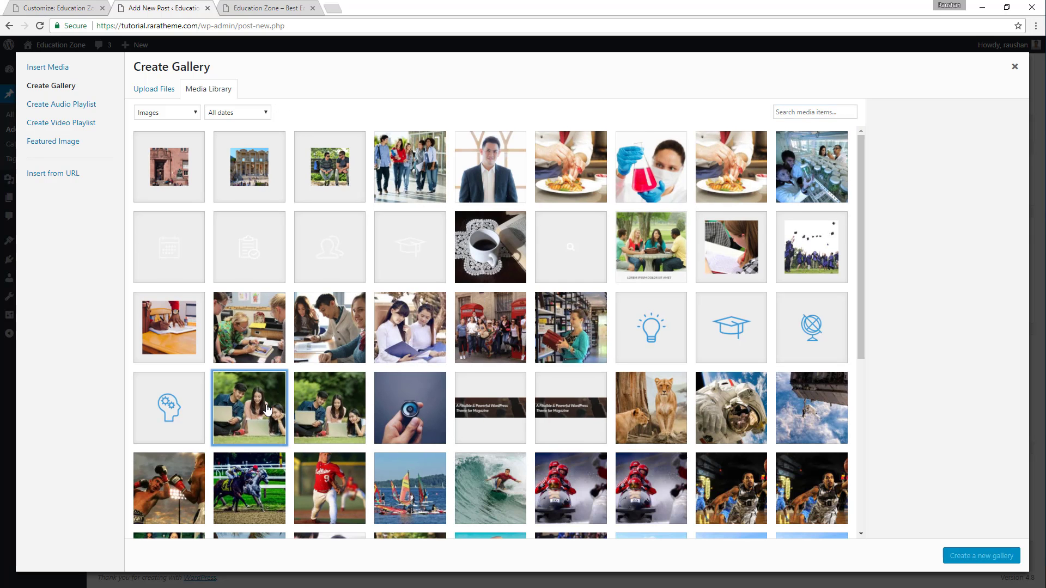
left_click(328, 343)
left_click(646, 403)
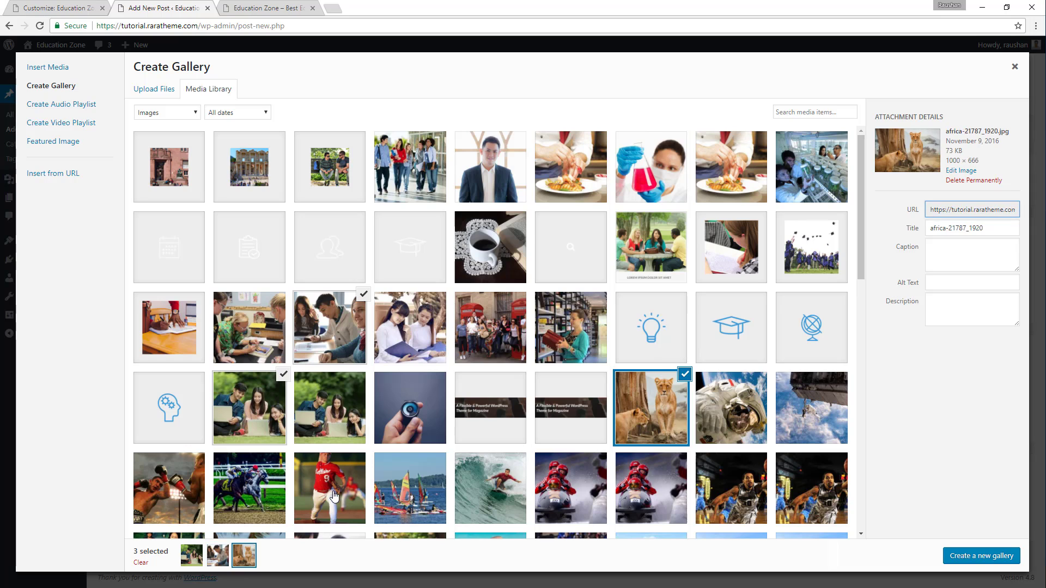
left_click(334, 497)
left_click(488, 490)
left_click(579, 482)
left_click(665, 485)
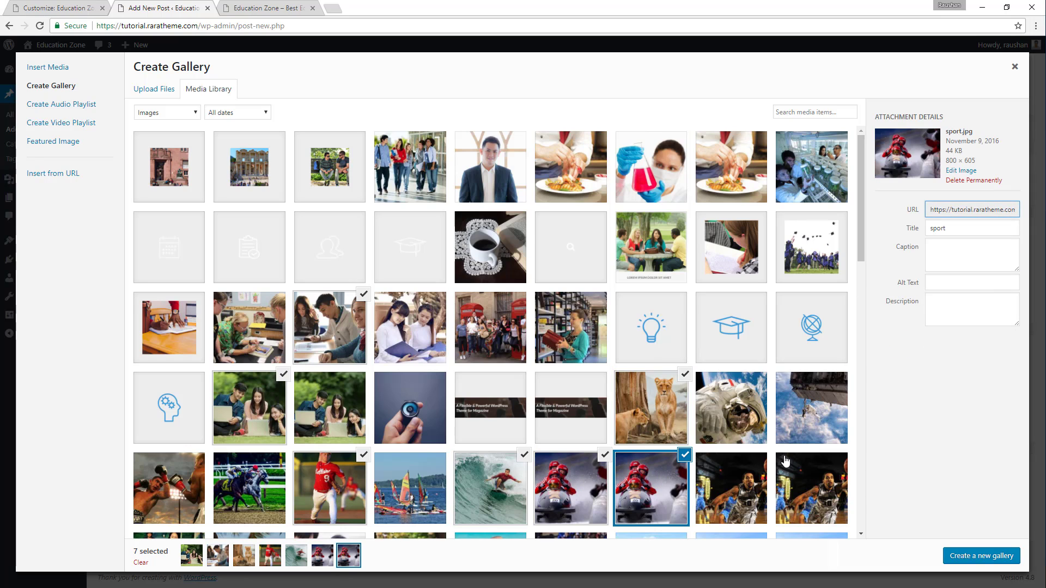
left_click(684, 456)
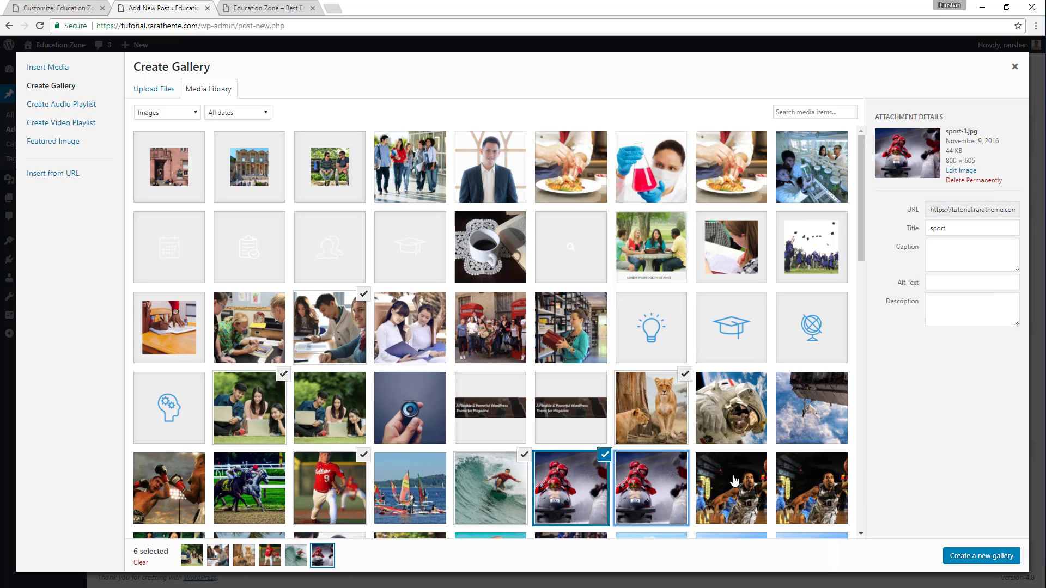
left_click(752, 491)
left_click(737, 179)
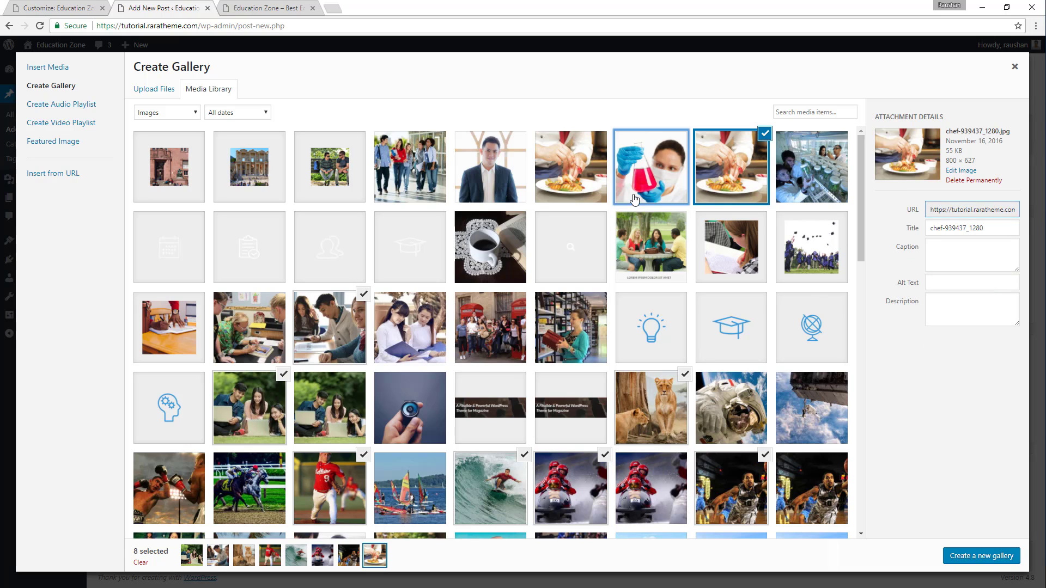
left_click(656, 180)
left_click(571, 169)
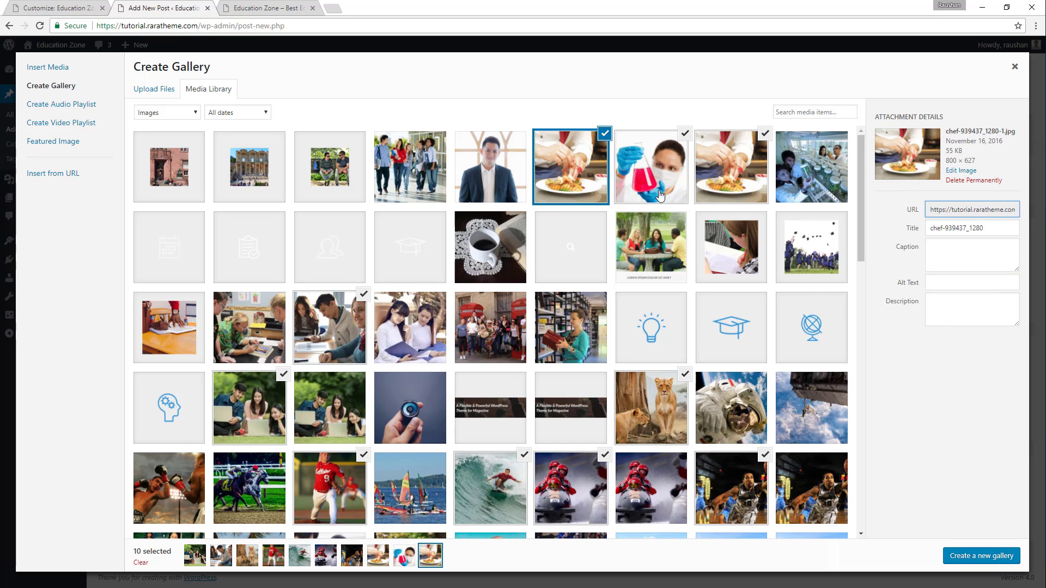
left_click(979, 561)
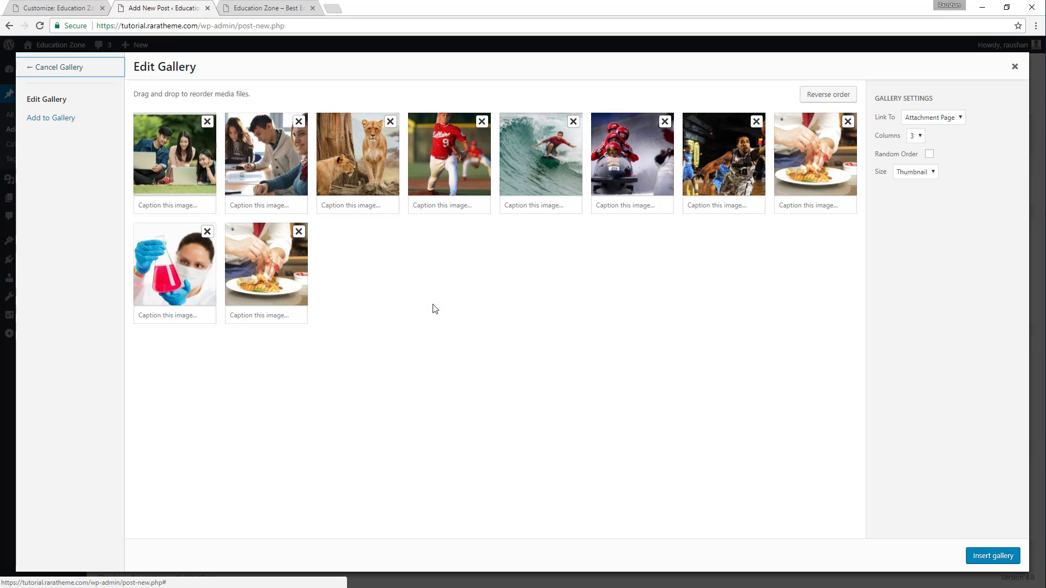
left_click(993, 557)
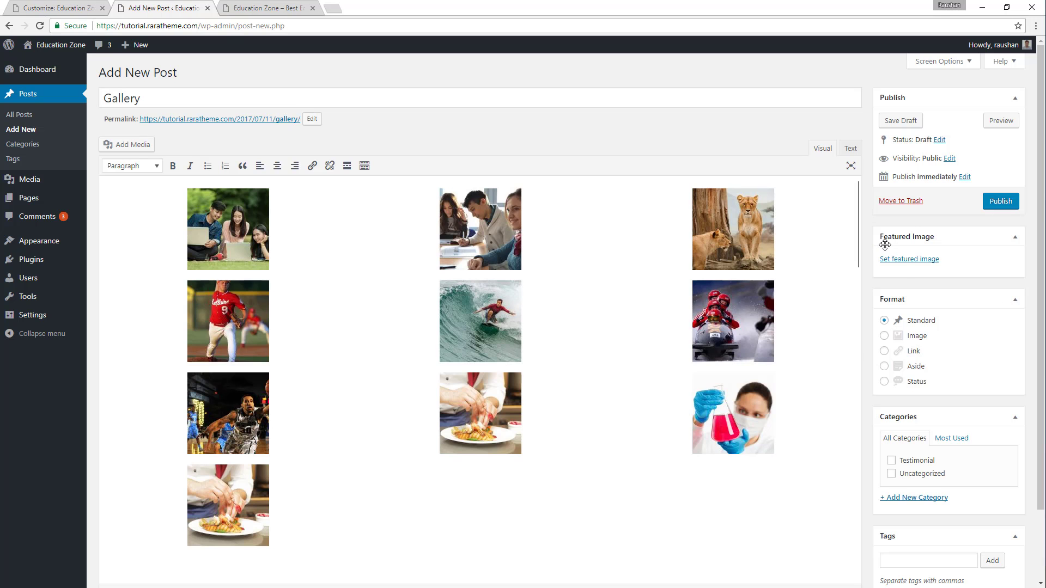
Set the picture of students with laptops on the grass as the Gallery post's featured image and publish the post.
left_click(917, 260)
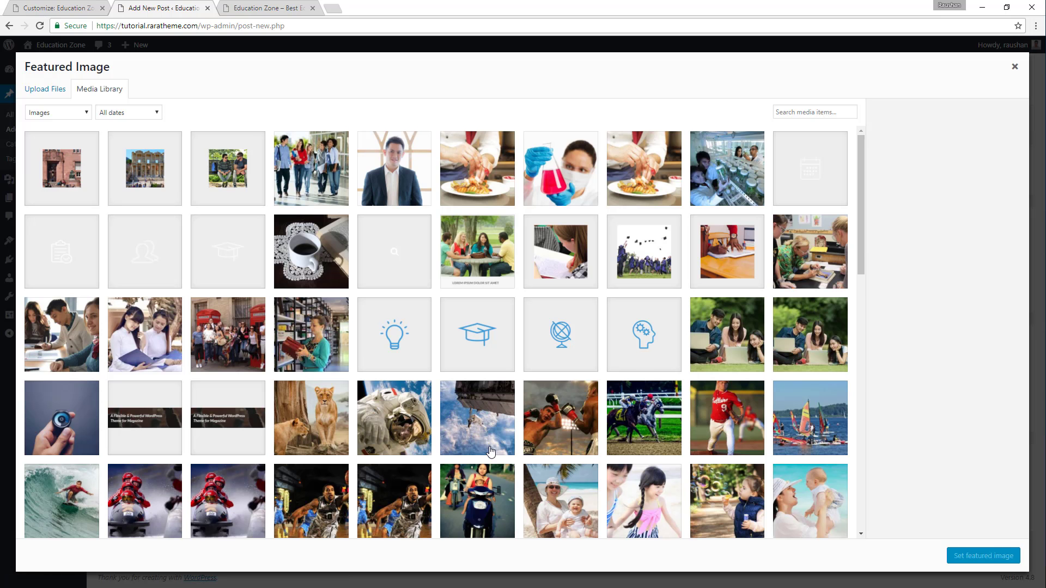
scroll(555, 397, "down", 3)
scroll(670, 378, "up", 3)
left_click(737, 342)
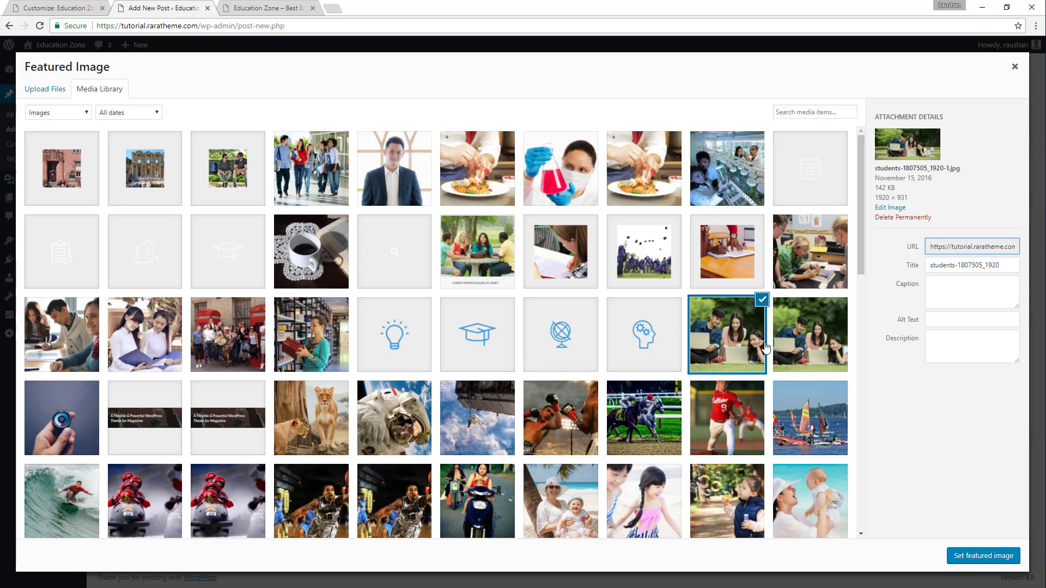
left_click(981, 556)
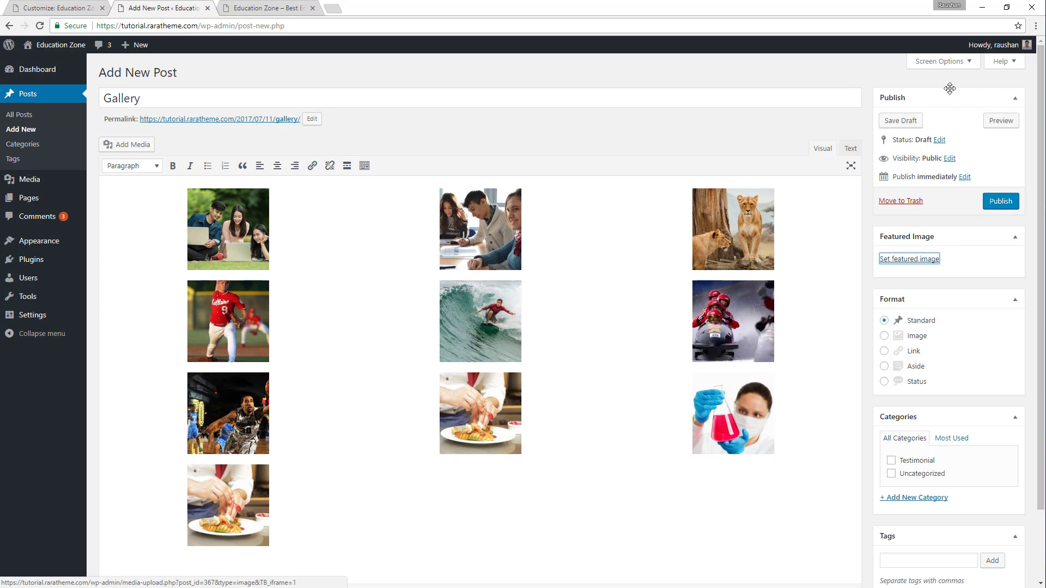
left_click(1001, 202)
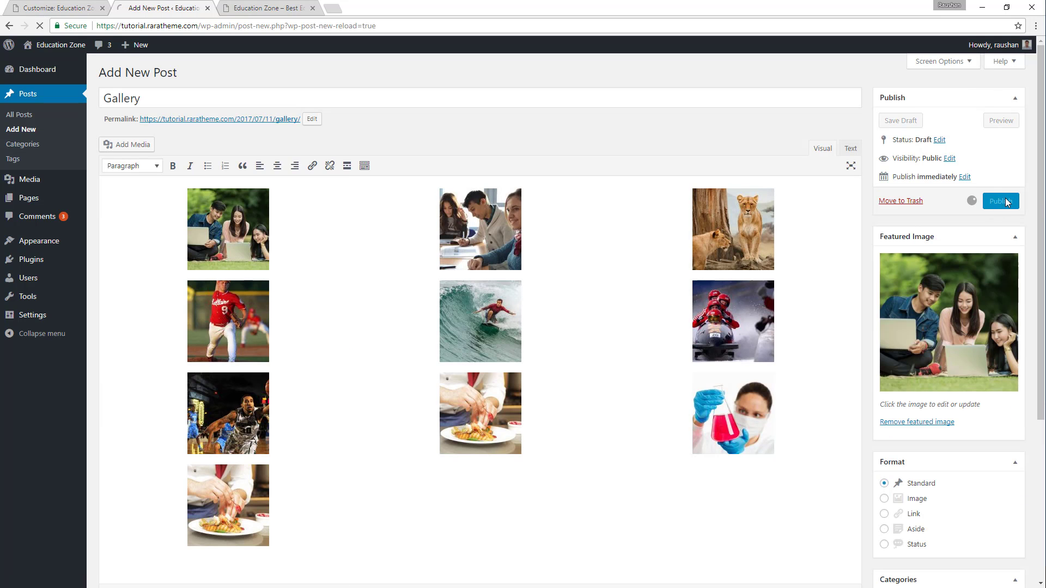
Reload the Customizer, choose Gallery as the post for the home page's Gallery Section, and publish the change.
left_click(65, 8)
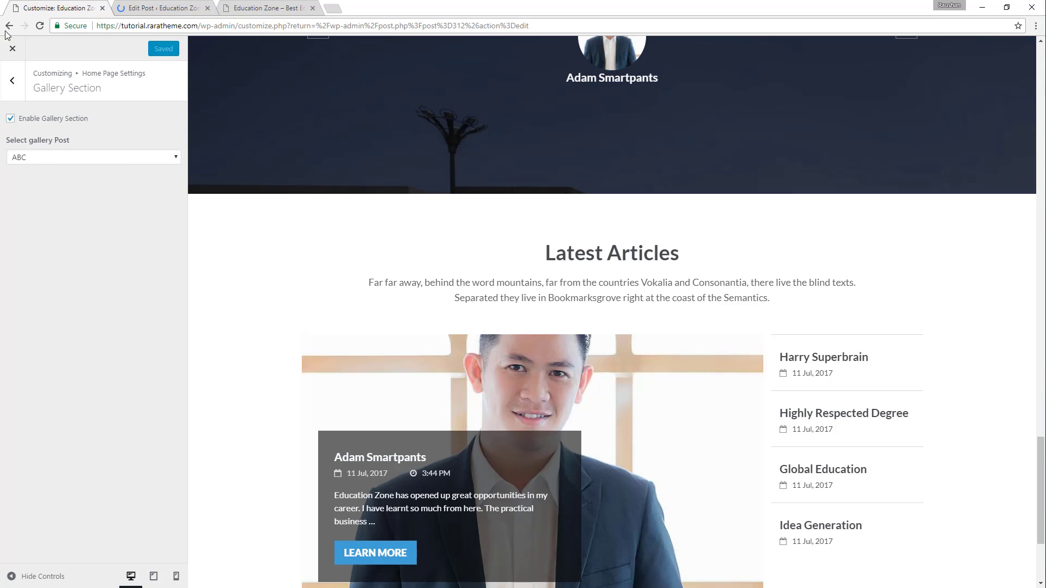
left_click(36, 28)
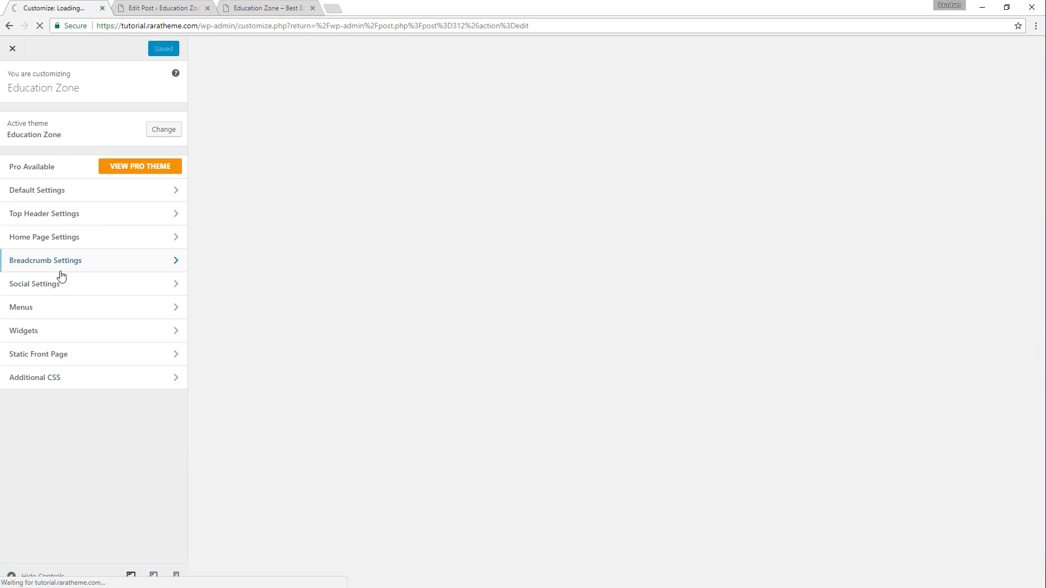
left_click(126, 234)
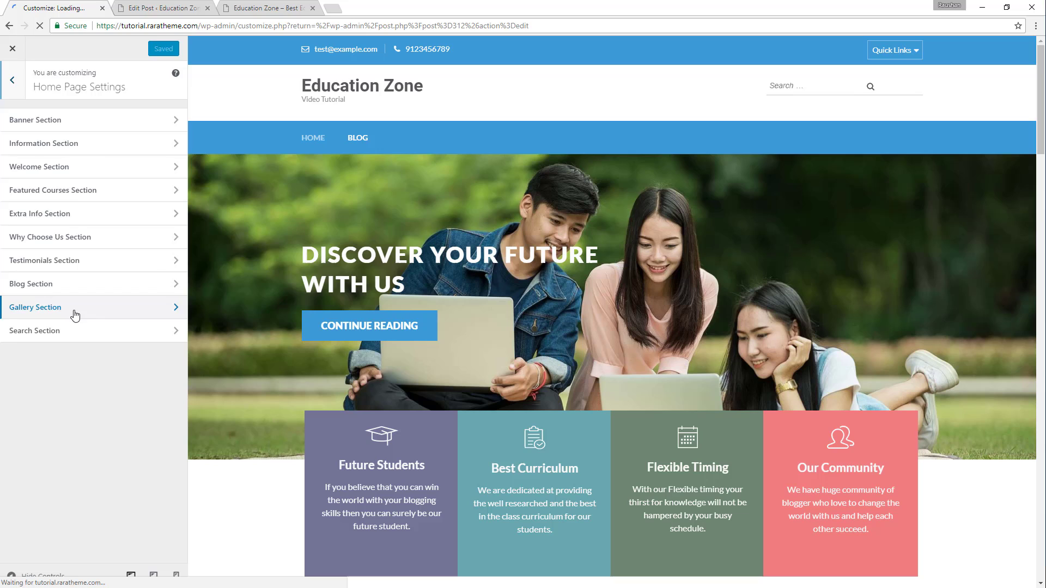
left_click(75, 305)
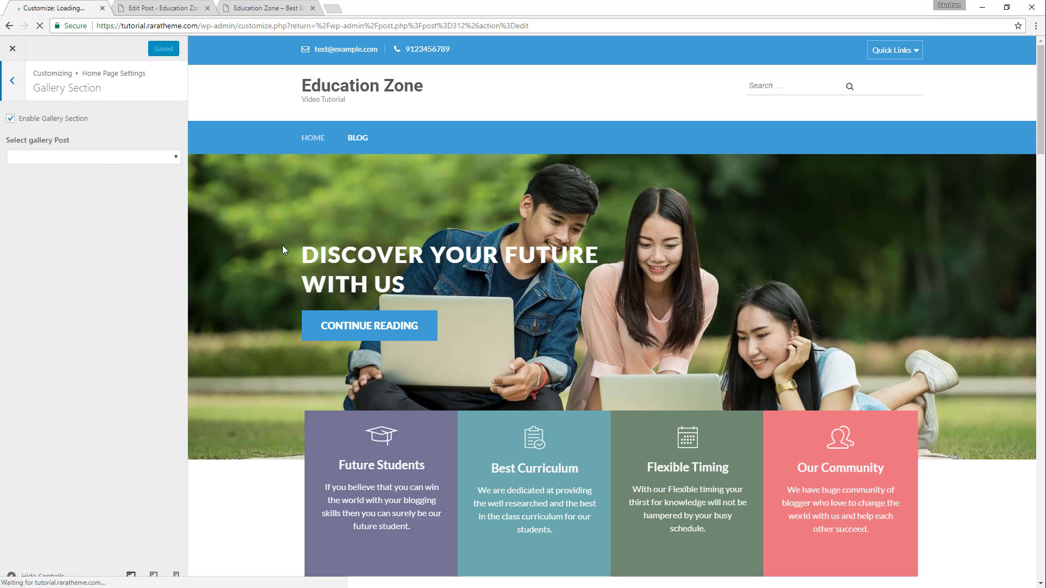
left_click(75, 156)
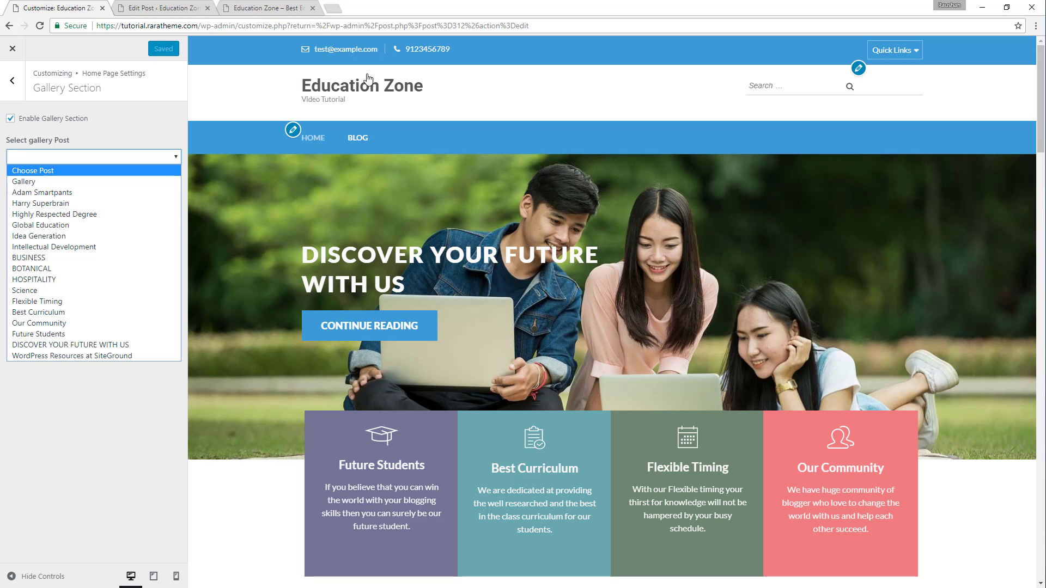
scroll(646, 165, "down", 5)
scroll(594, 215, "down", 15)
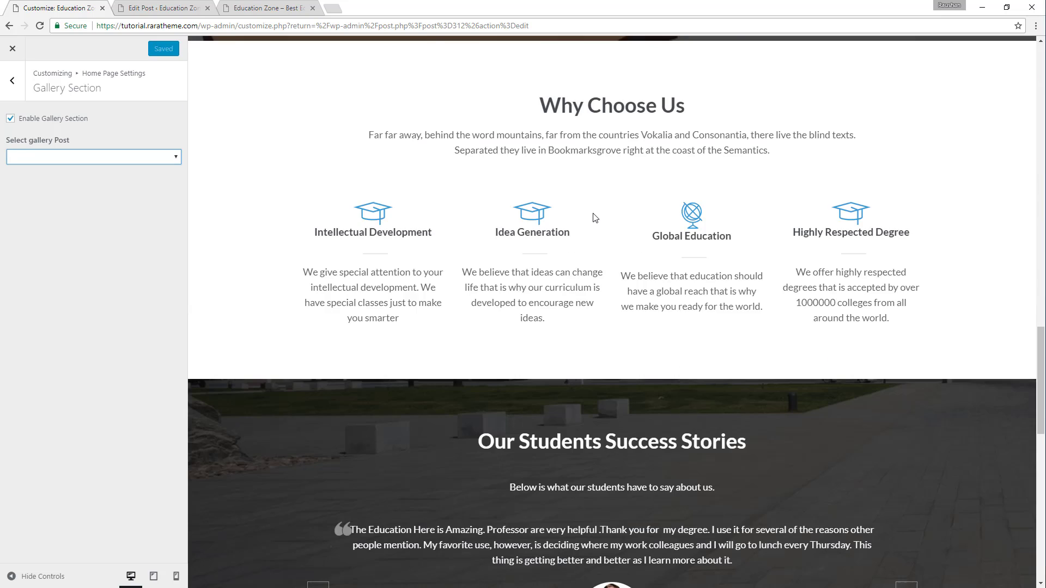
scroll(596, 213, "down", 3)
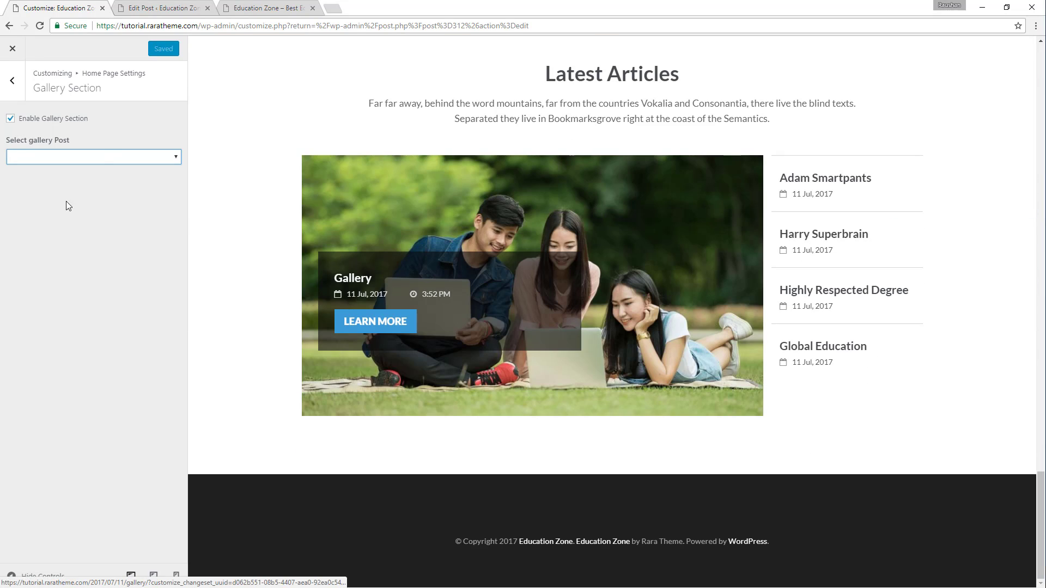
left_click(98, 157)
left_click(86, 183)
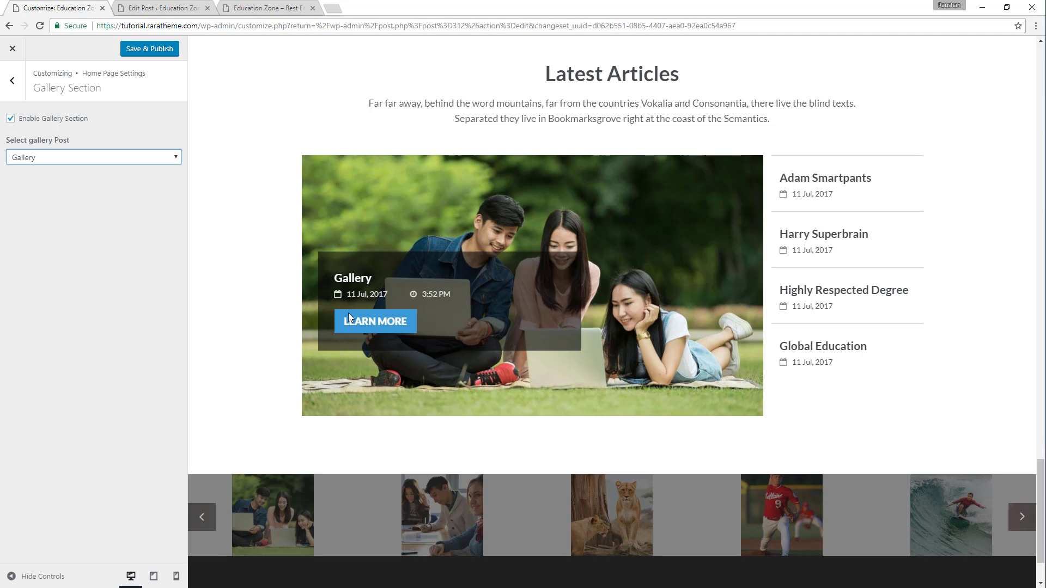
left_click(159, 50)
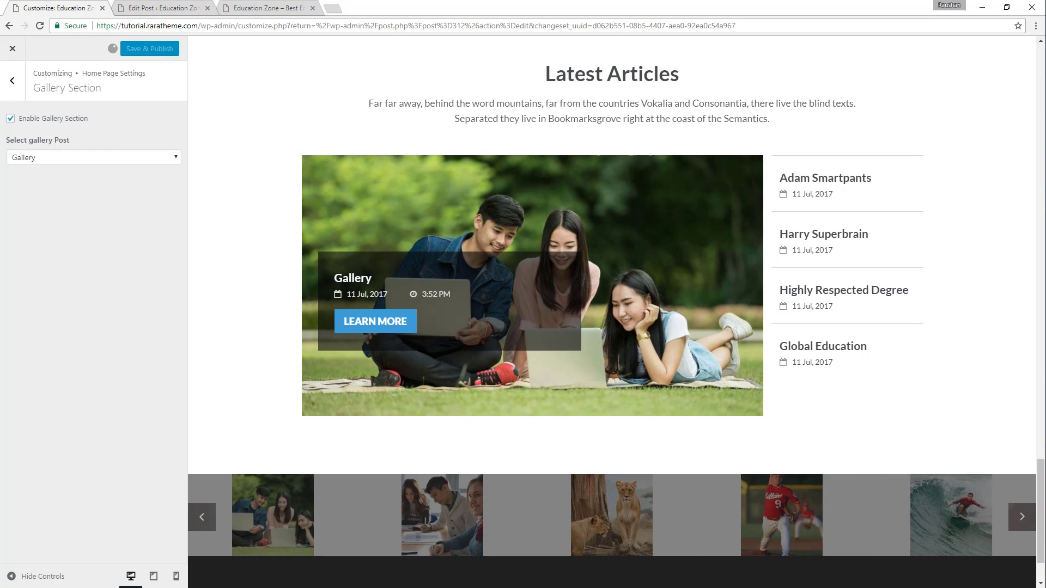
Browse the home page preview's gallery slider forward and back to check its images.
left_click(1022, 517)
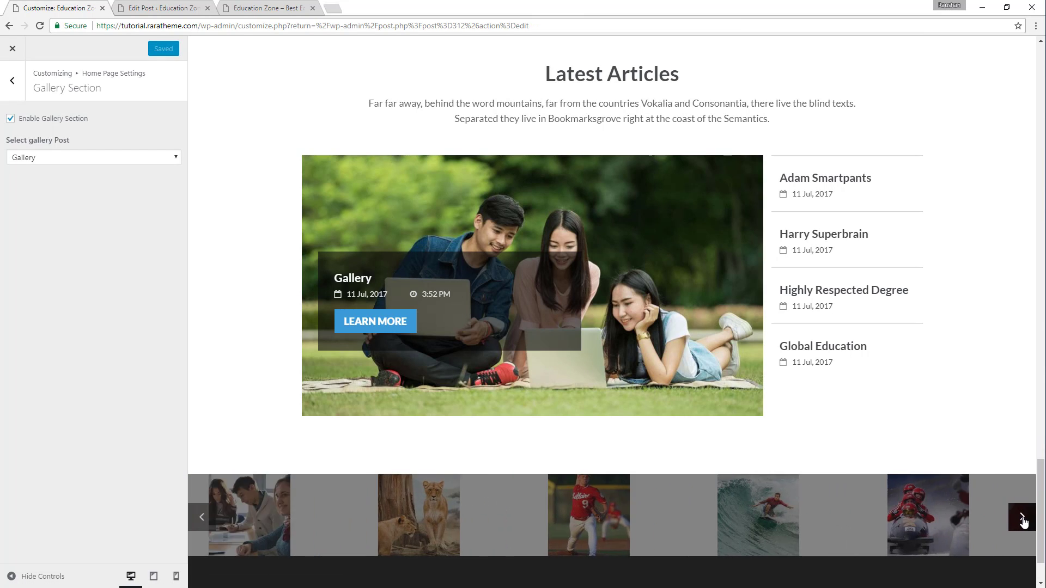
left_click(1023, 519)
left_click(1023, 519)
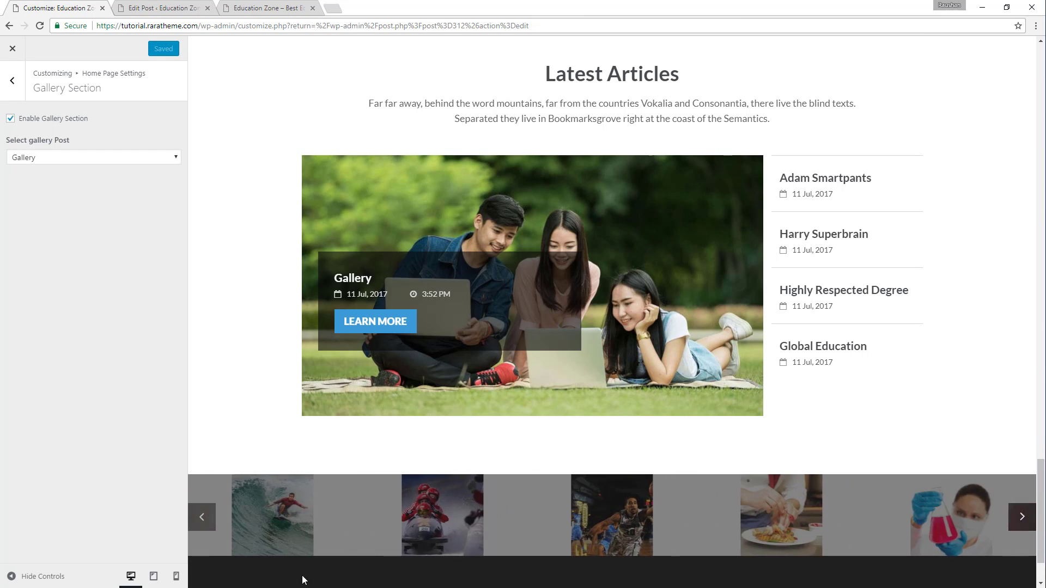
left_click(202, 517)
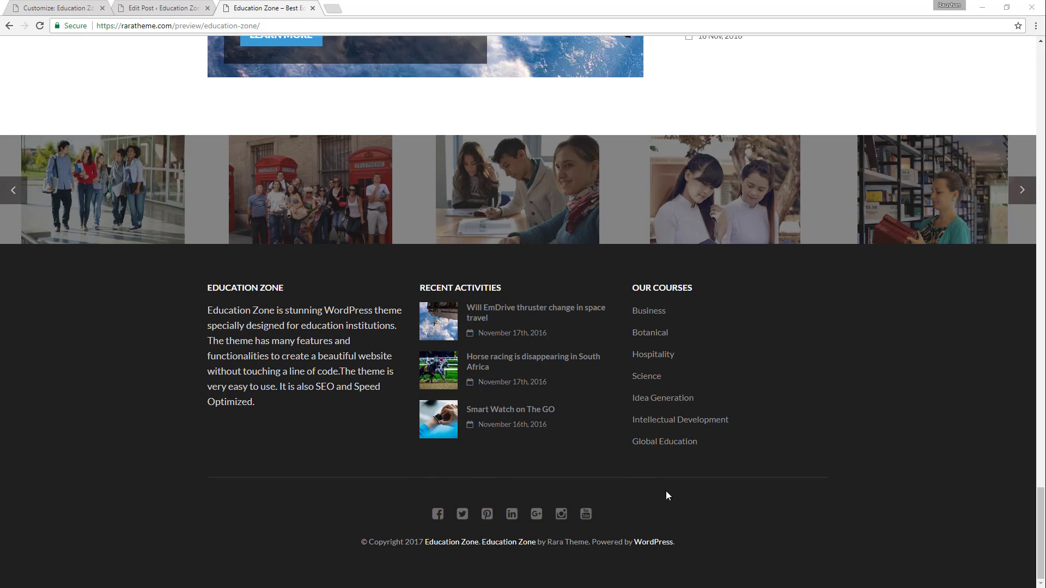
Close the Customizer, open the Widgets management page, and expand the Footer One, Footer Two and Footer Three areas.
left_click(84, 4)
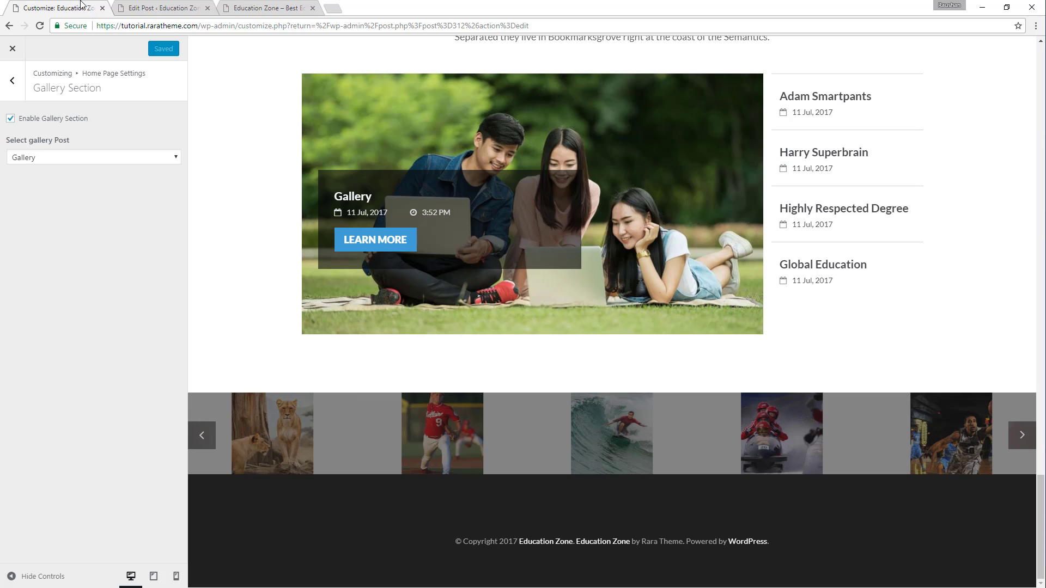
left_click(19, 53)
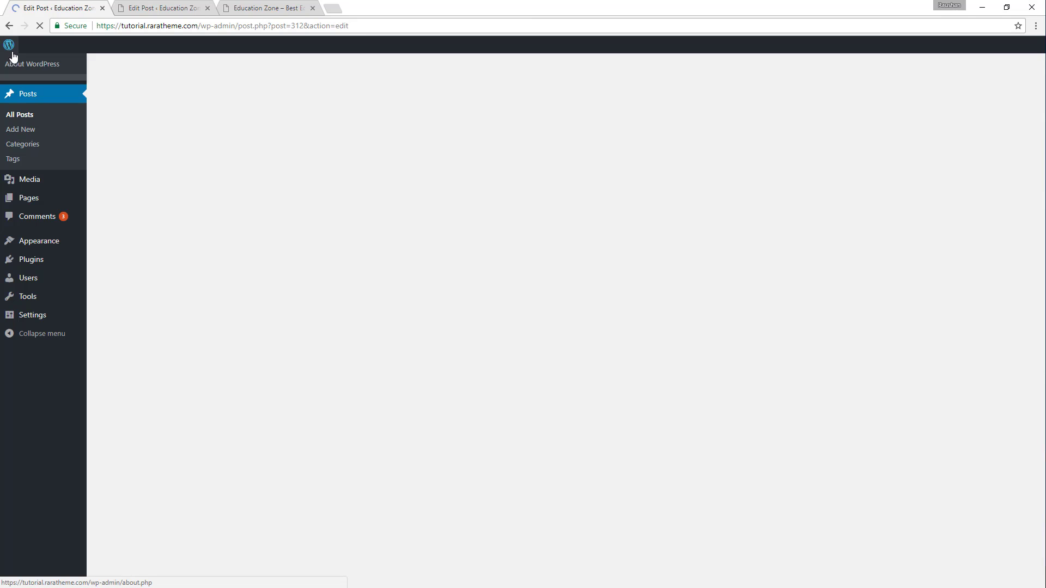
mouse_move(12, 56)
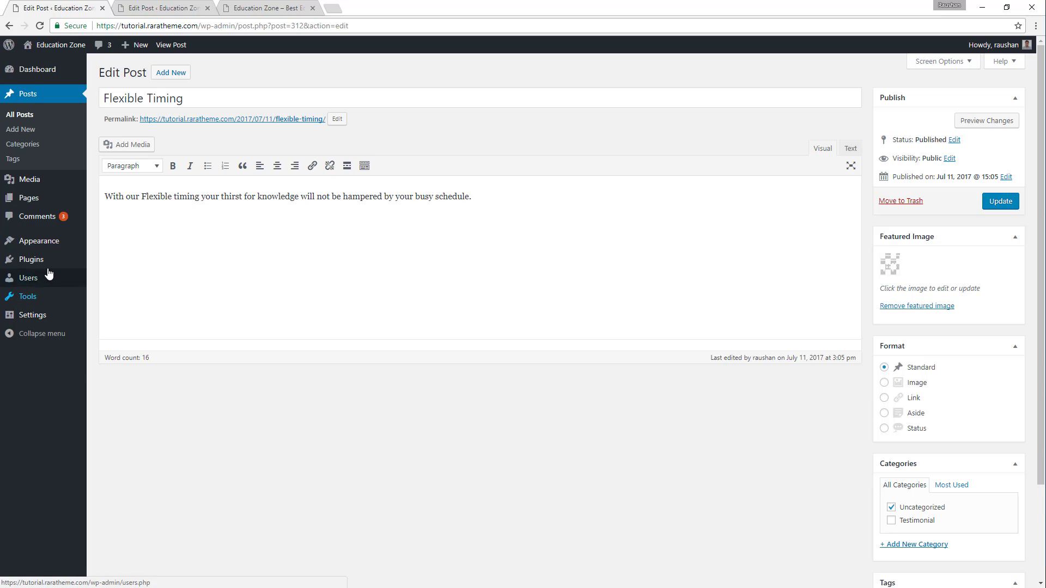
mouse_move(47, 250)
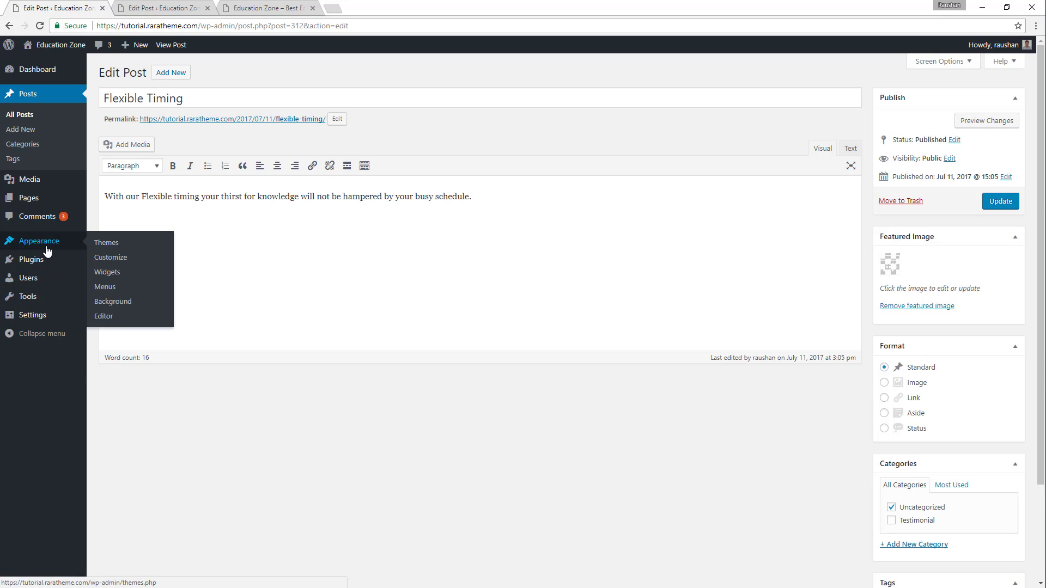
left_click(113, 273)
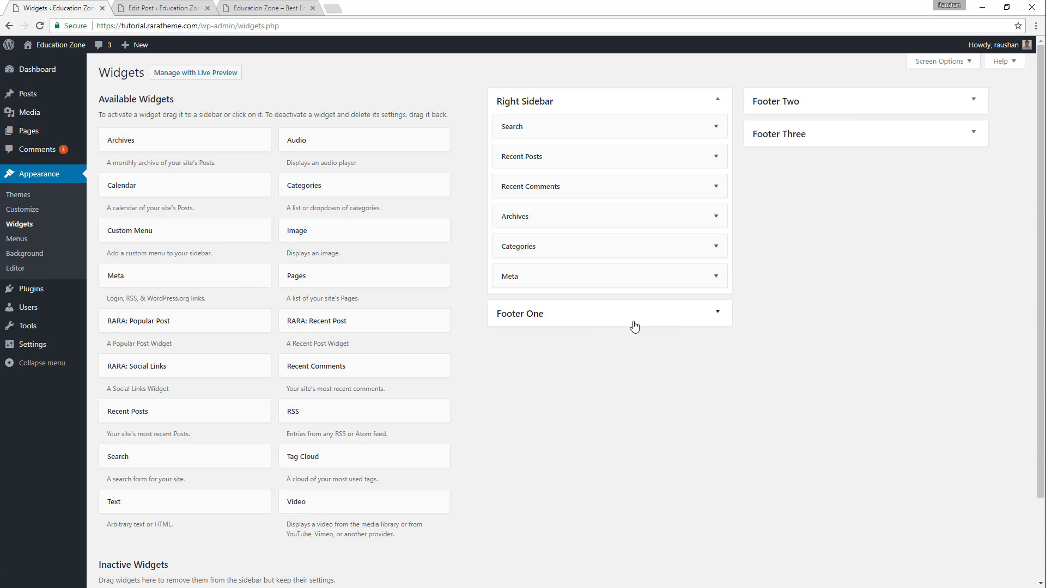
left_click(604, 320)
left_click(884, 104)
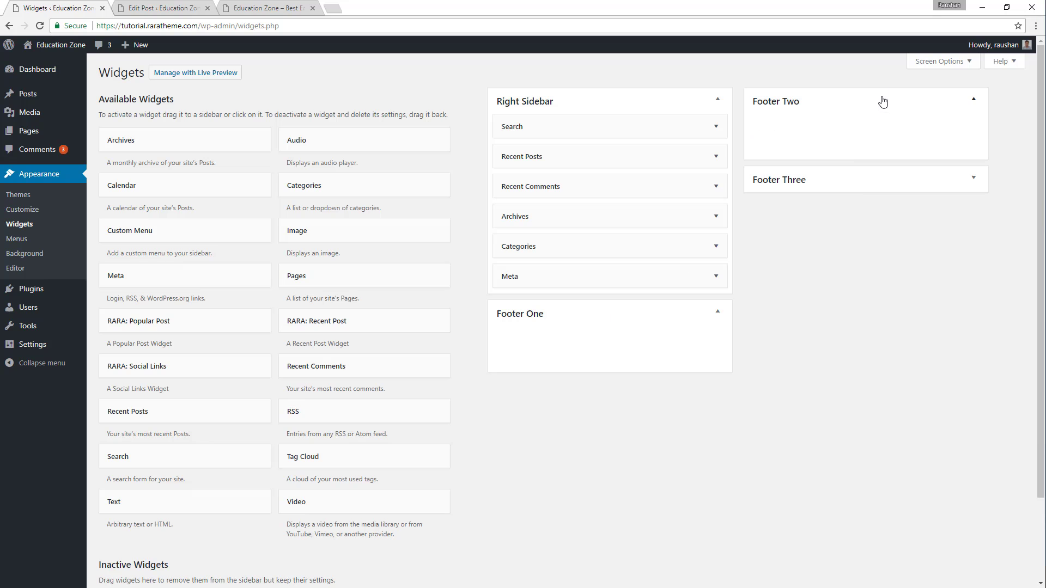
left_click(862, 188)
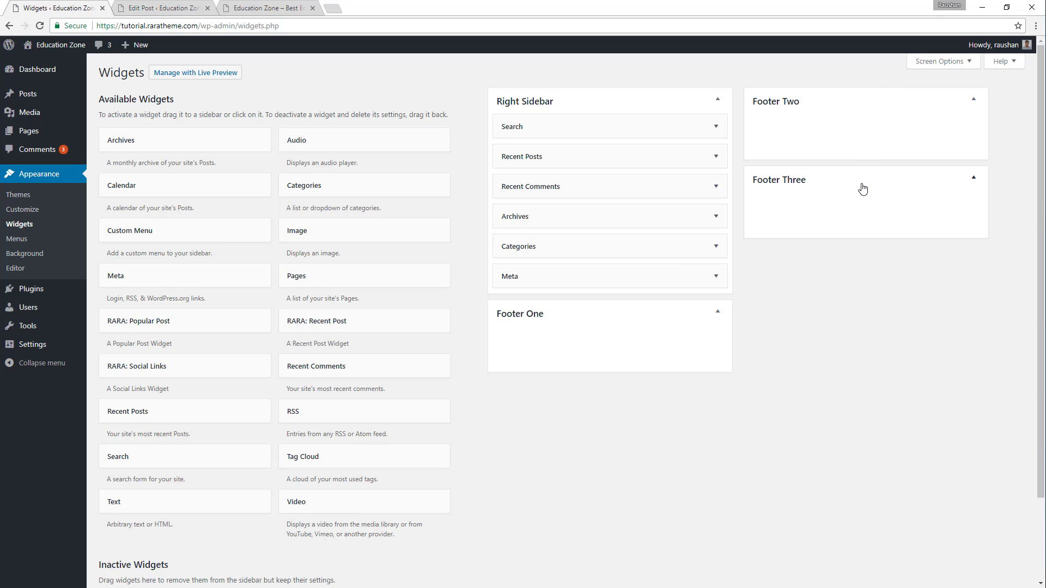
Add a Text widget to Footer One and title it EDUCATION ZONE, copied from the demo site's footer.
left_click(236, 8)
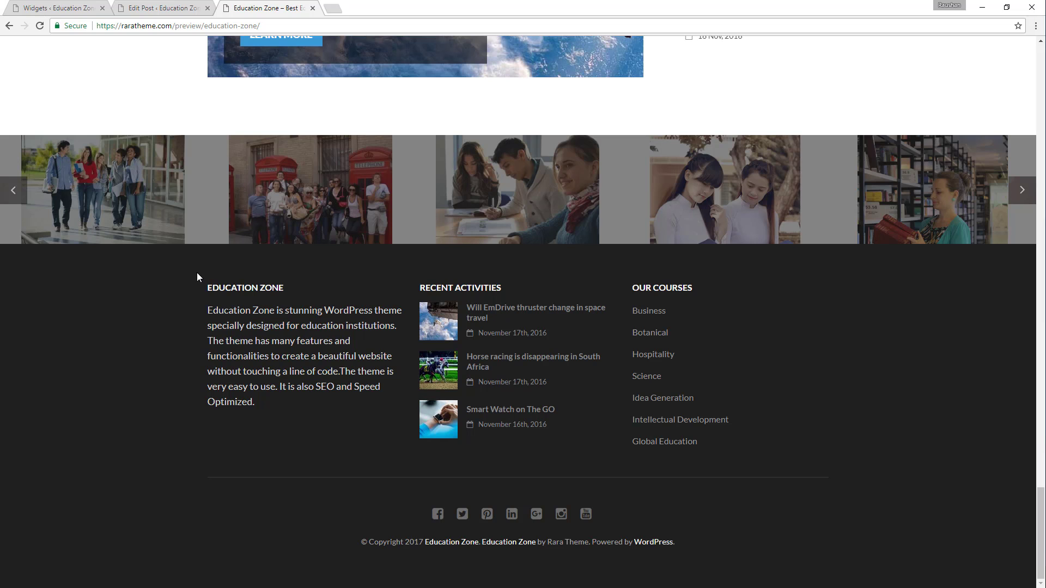
left_click(60, 4)
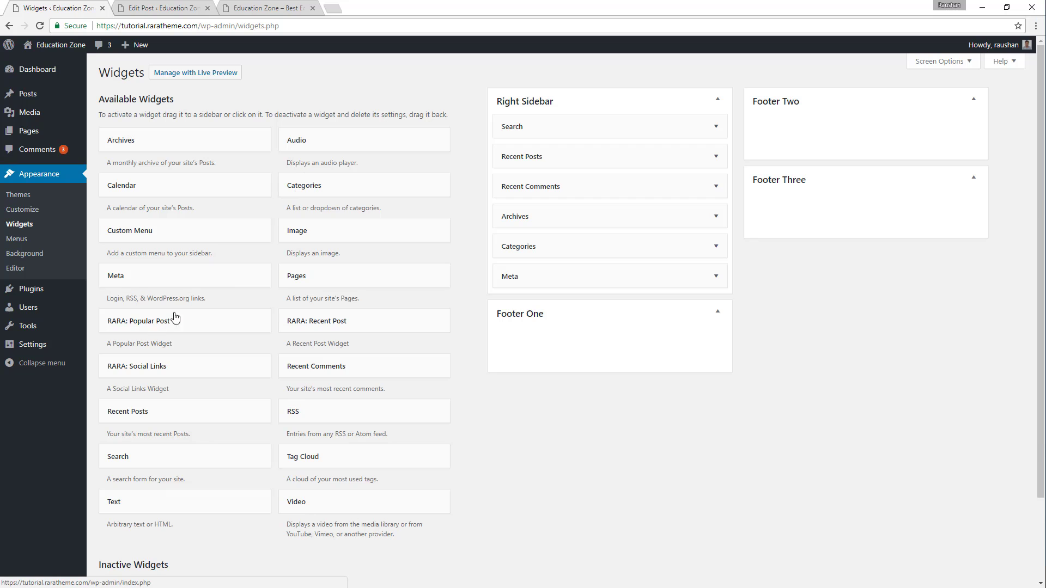
left_click_drag(174, 504, 602, 343)
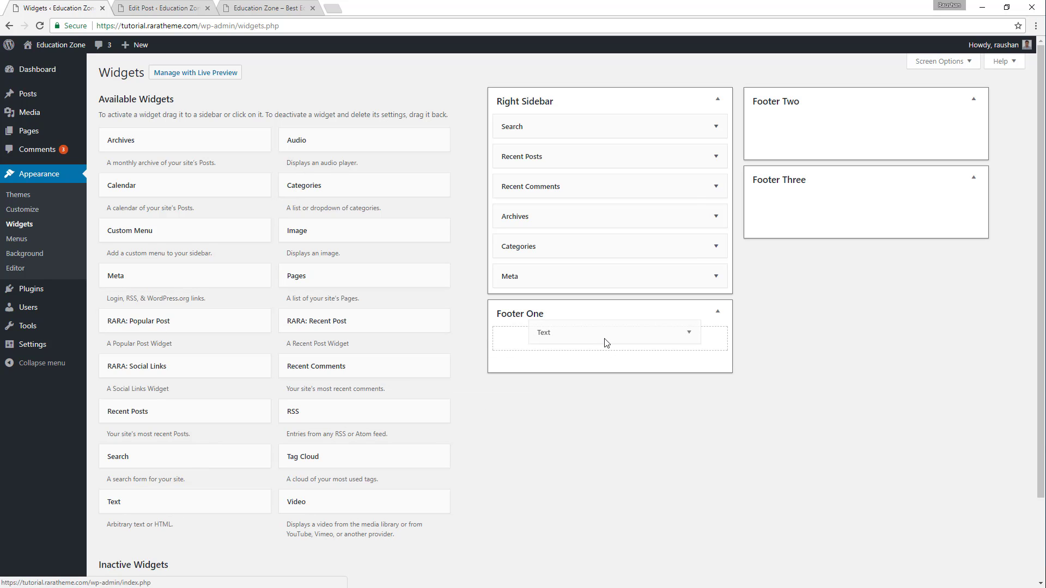
left_click(238, 4)
left_click_drag(202, 291, 287, 294)
key("ctrl+c")
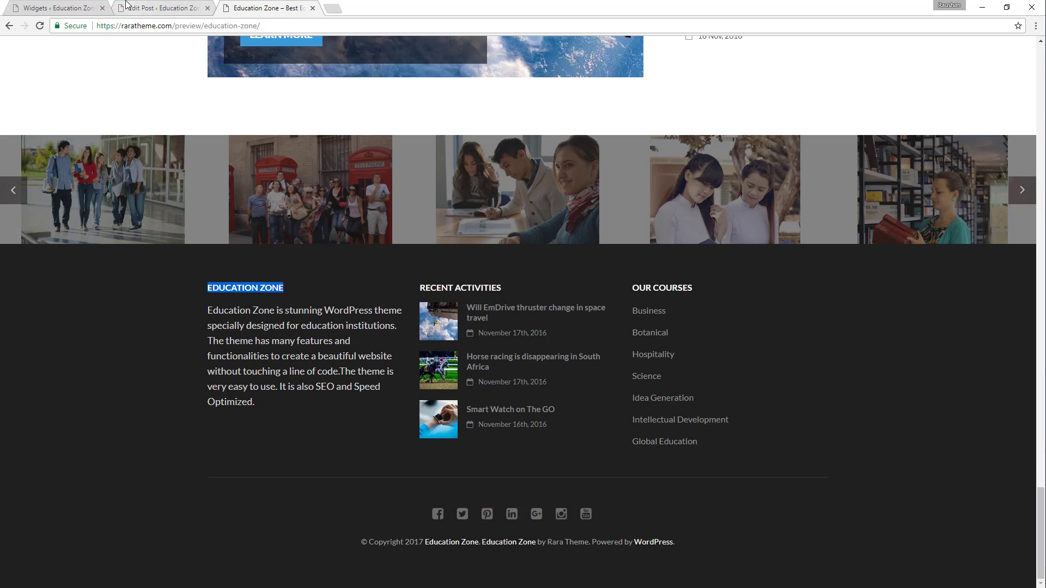
left_click(57, 7)
left_click(521, 376)
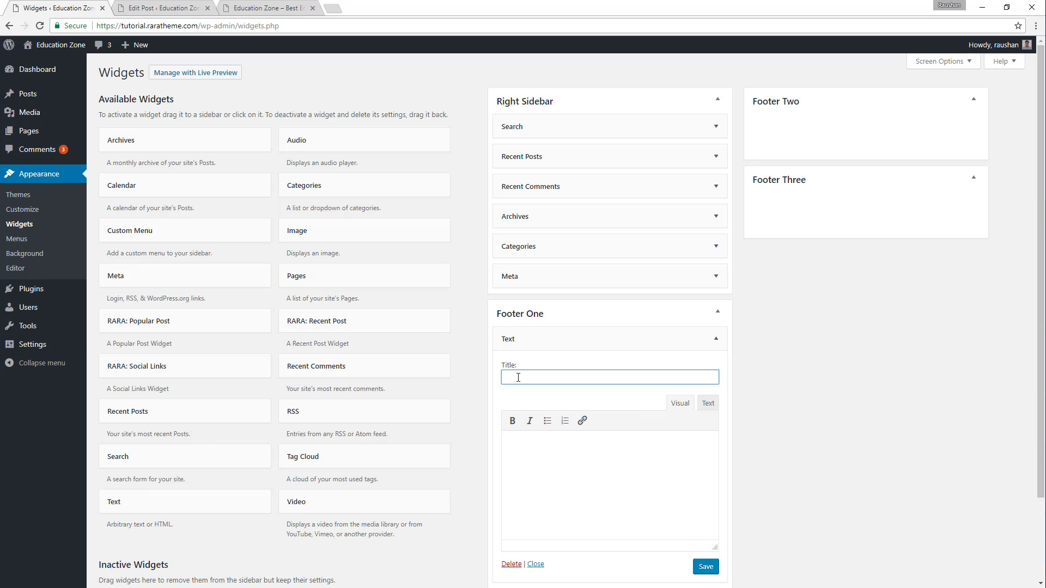
key("ctrl+v")
Copy the demo footer's Education Zone description into the Footer One Text widget's content, save the widget and collapse it.
left_click(262, 7)
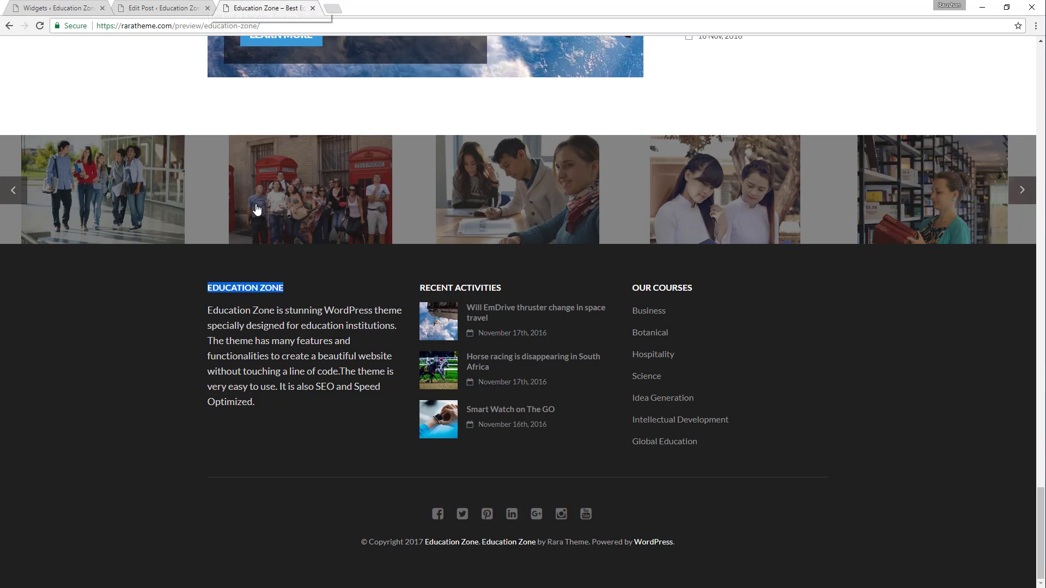
left_click_drag(205, 309, 271, 398)
key("ctrl+c")
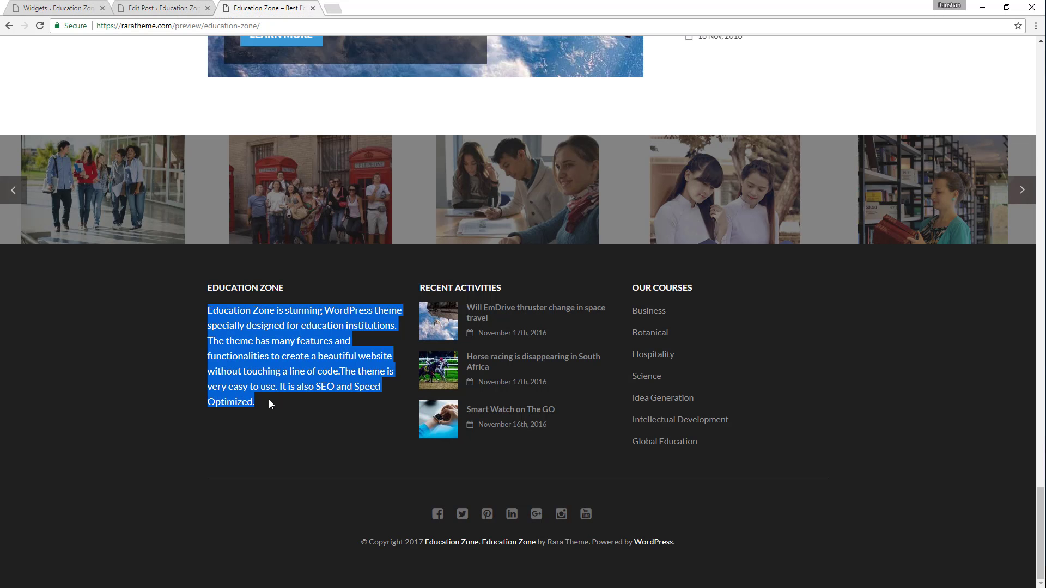
left_click(83, 6)
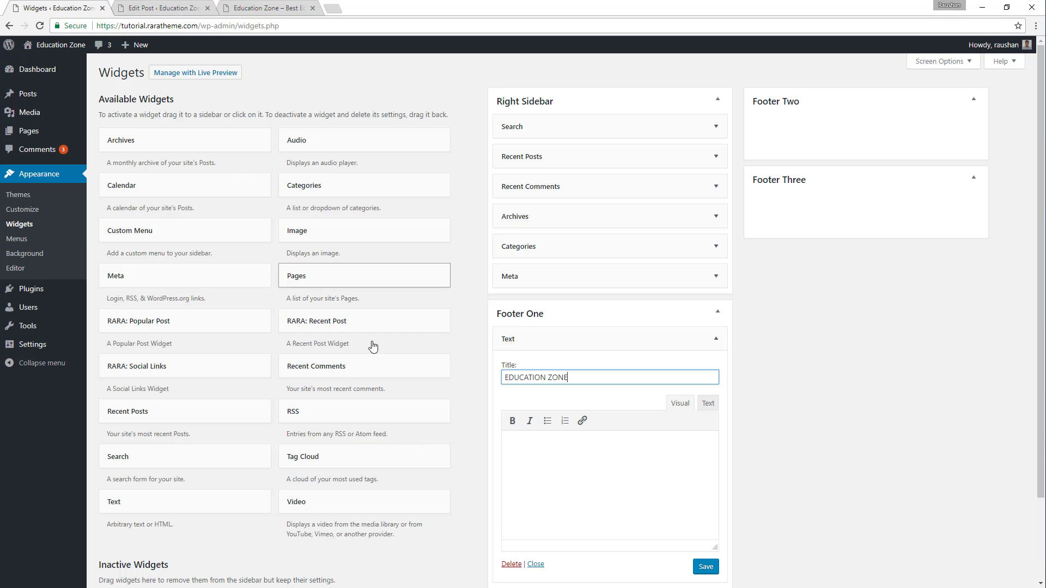
left_click(529, 440)
key("ctrl+v")
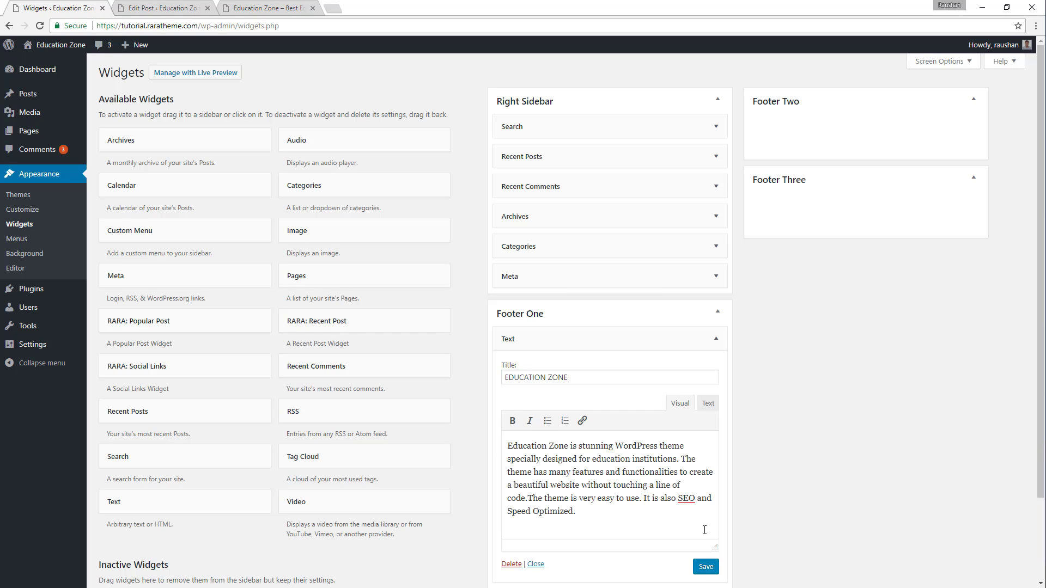
left_click(706, 568)
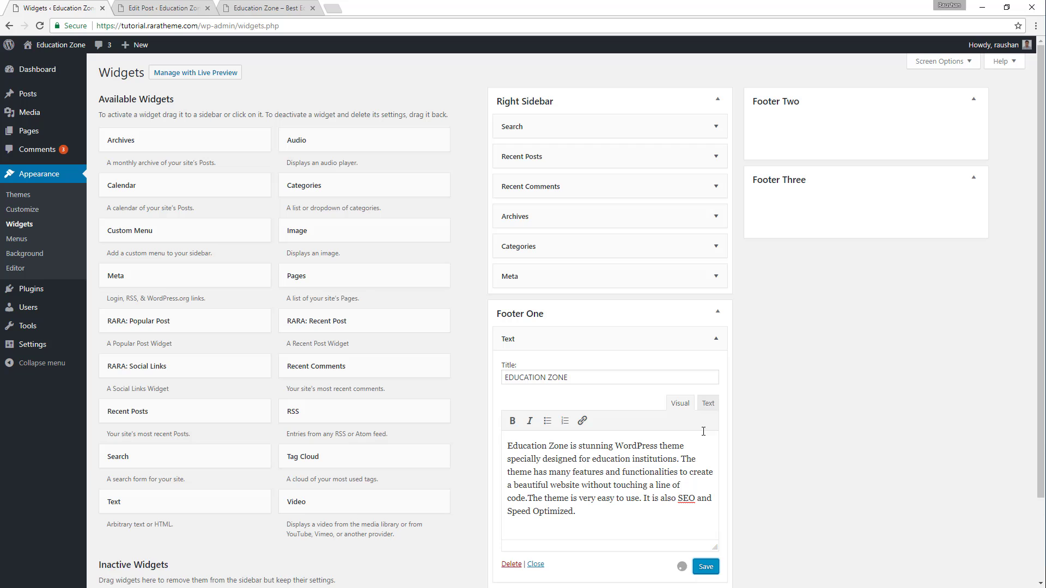
left_click(718, 341)
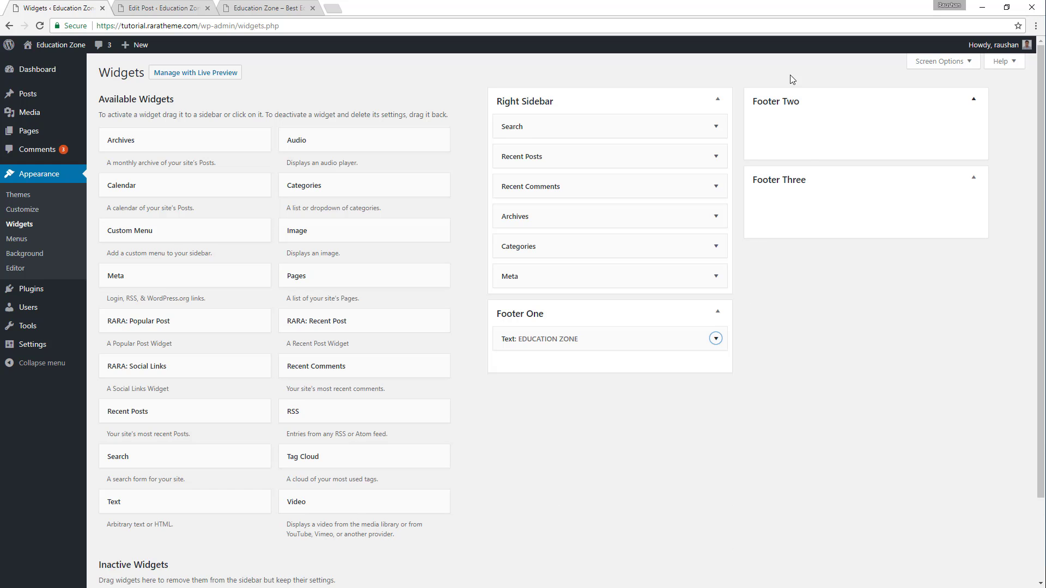
Add a RARA: Recent Post widget to Footer Two with post thumbnail and post date shown, and save it.
left_click(273, 7)
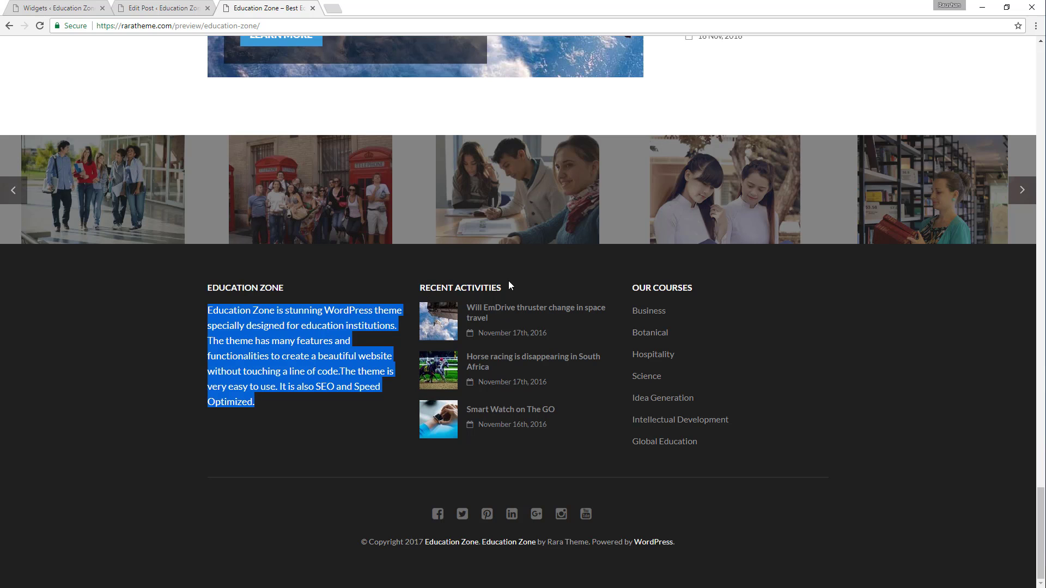
left_click(55, 8)
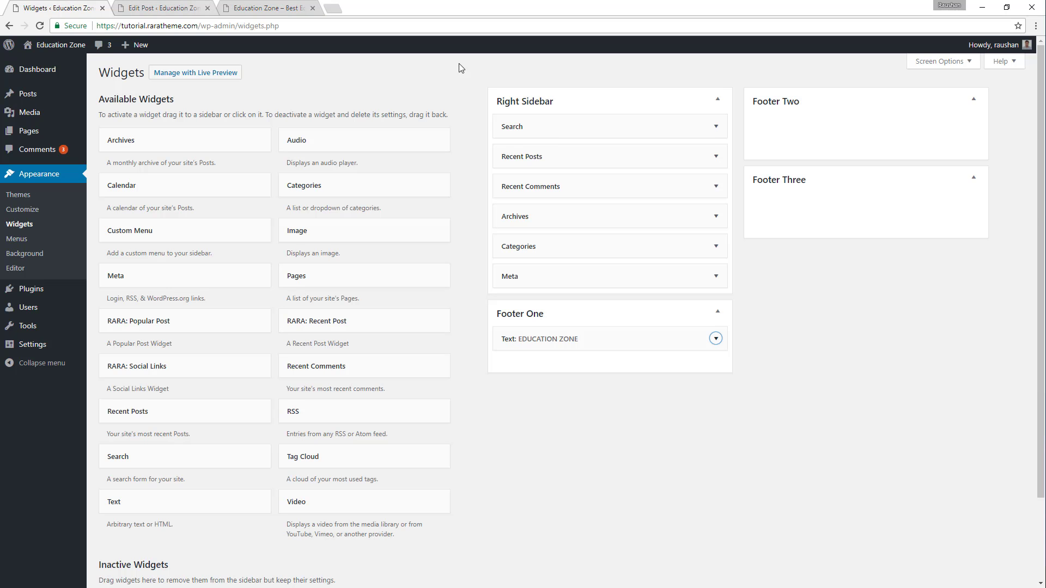
scroll(408, 276, "down", 1)
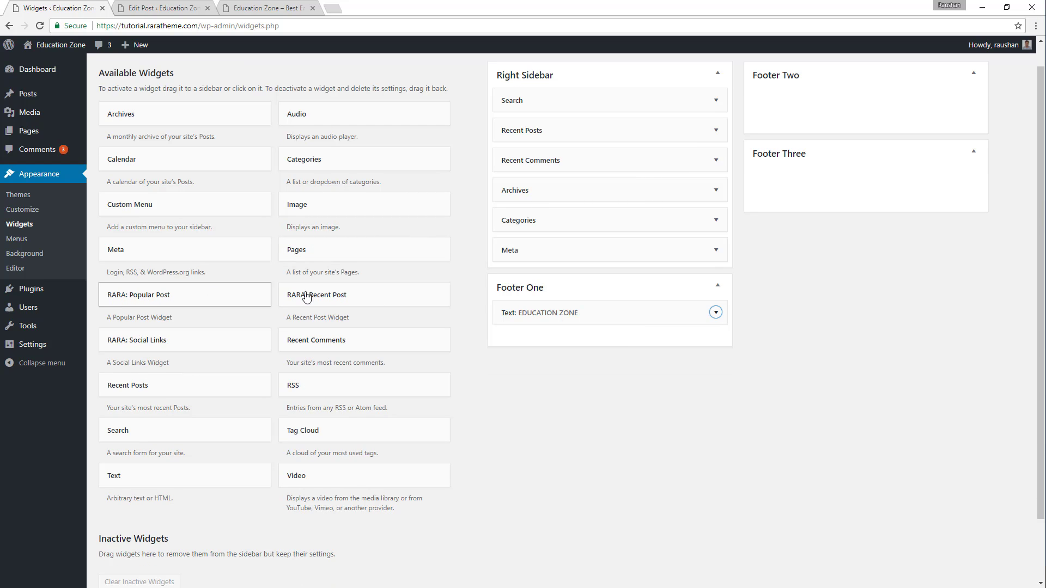
left_click_drag(338, 306, 771, 89)
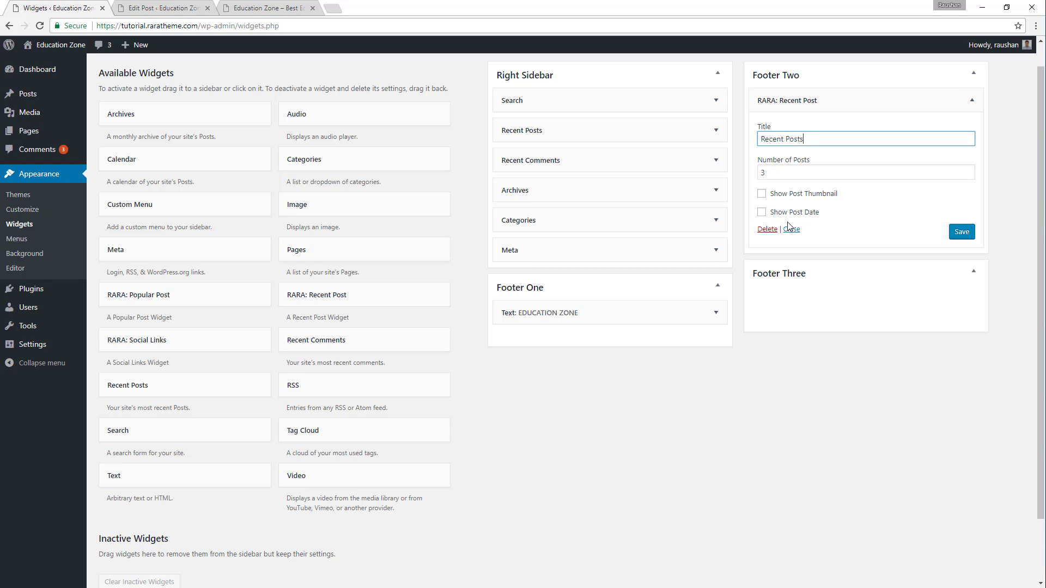
left_click(762, 194)
left_click(762, 212)
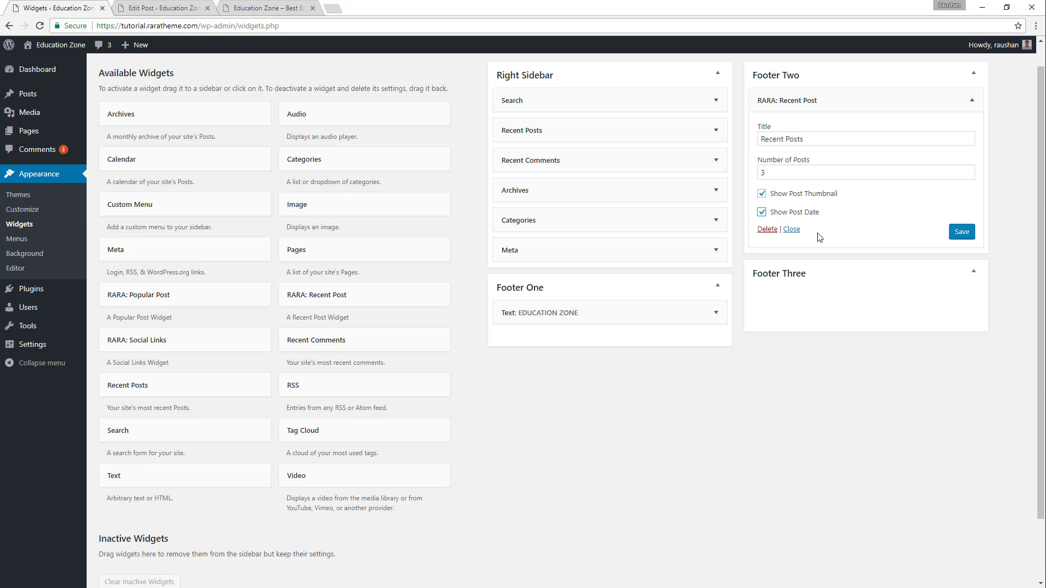
left_click(963, 233)
Check the demo footer's Our Courses column and create a new navigation menu named Courses.
left_click(259, 6)
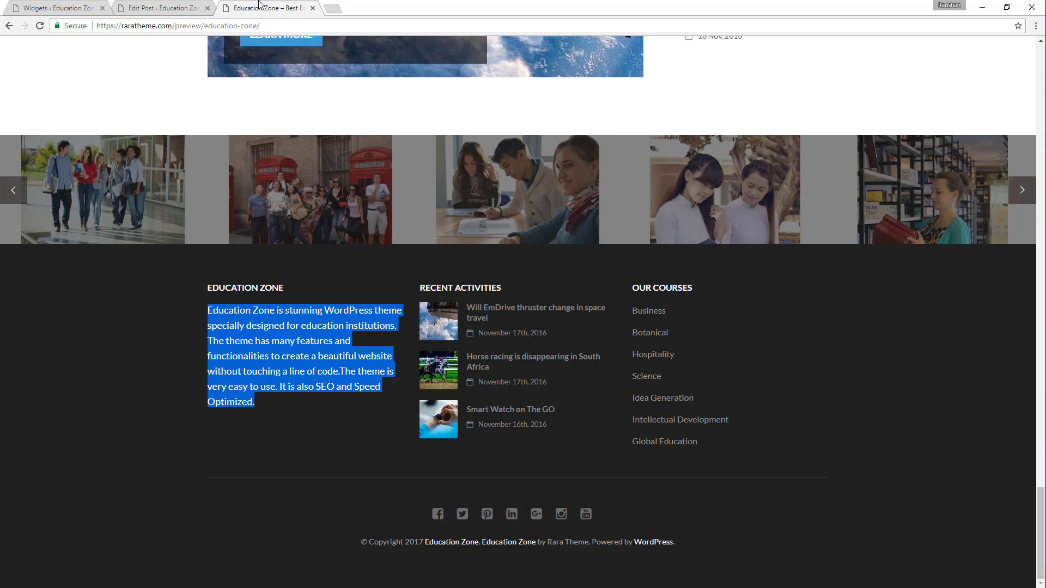
left_click_drag(634, 288, 666, 322)
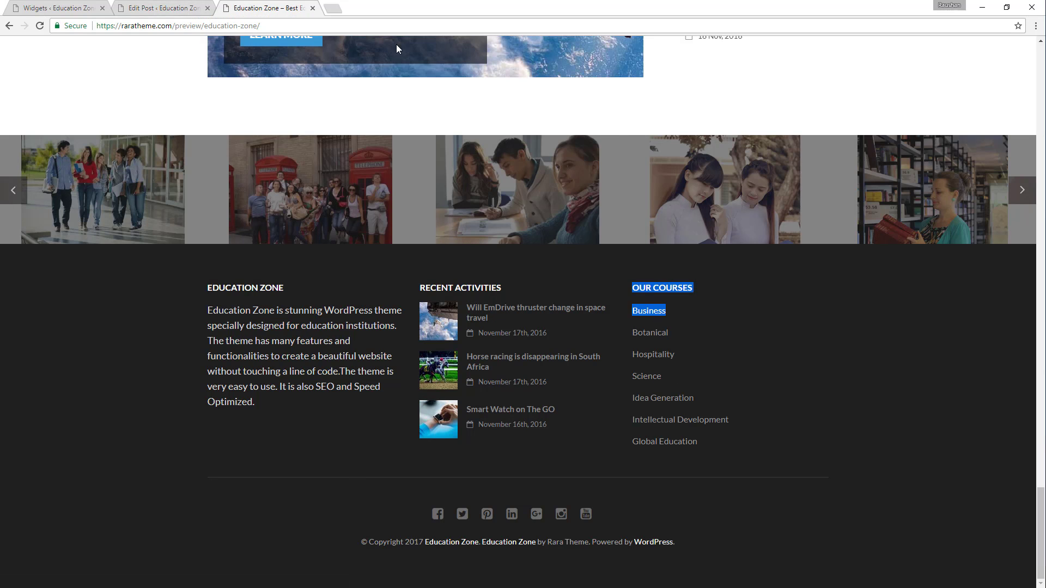
left_click(163, 7)
left_click(73, 6)
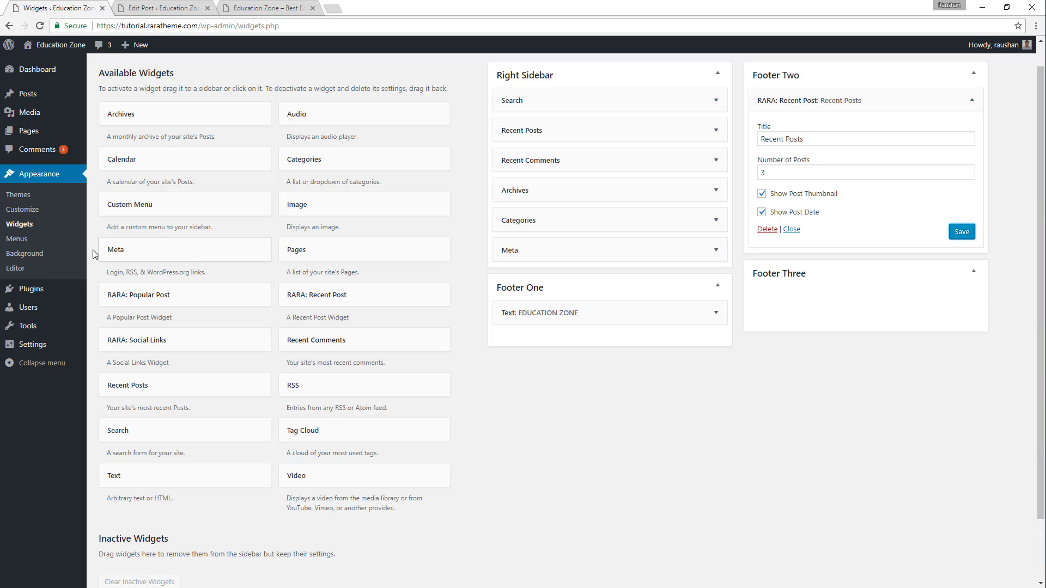
left_click(21, 241)
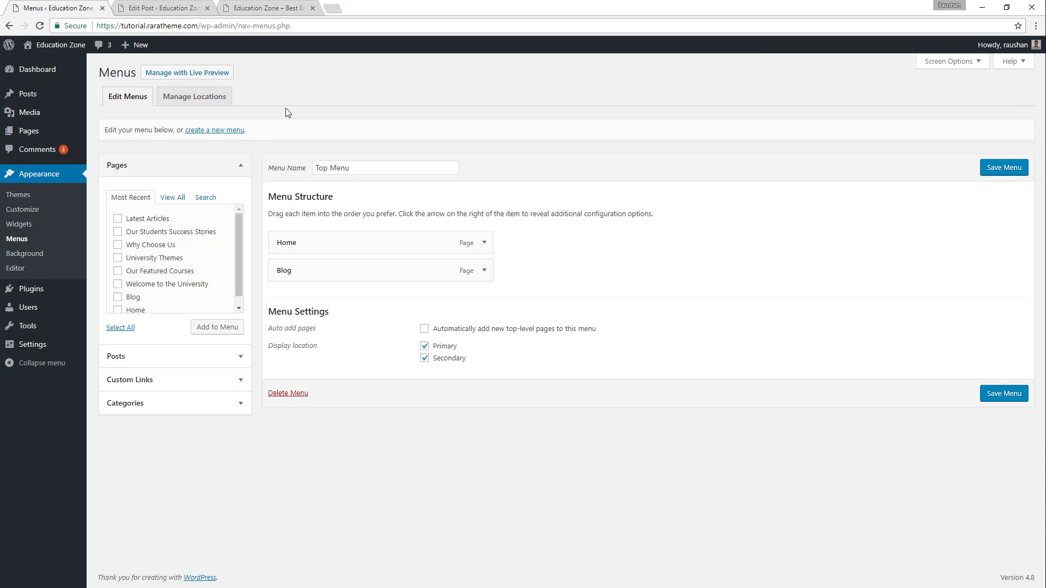
left_click(239, 130)
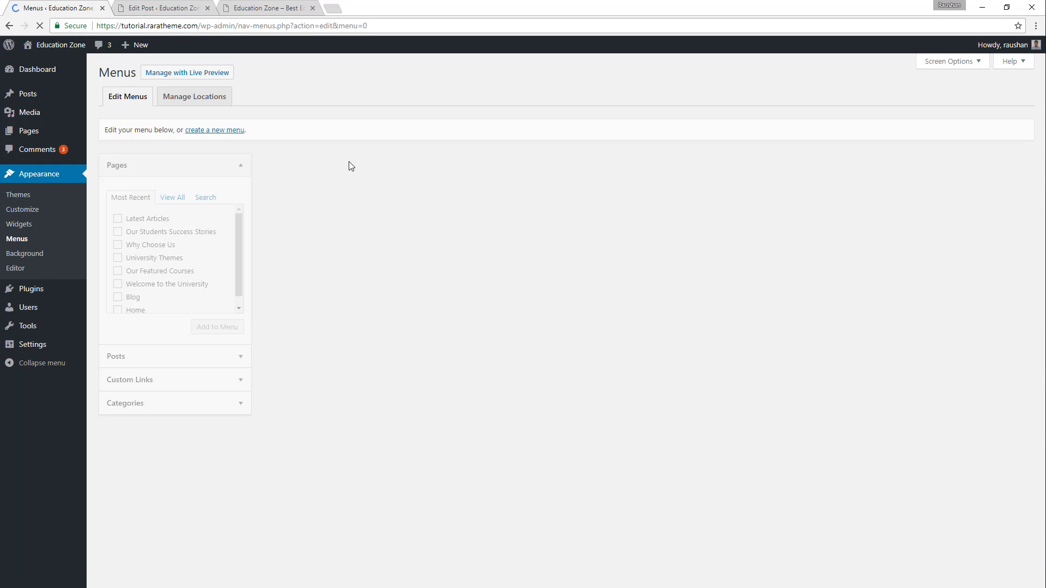
left_click(373, 169)
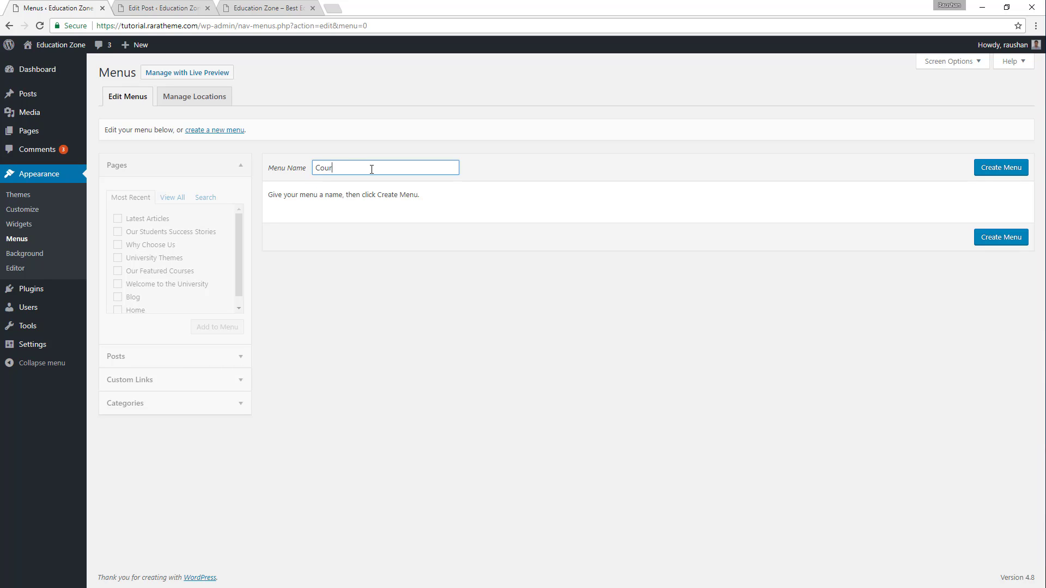
left_click(1001, 167)
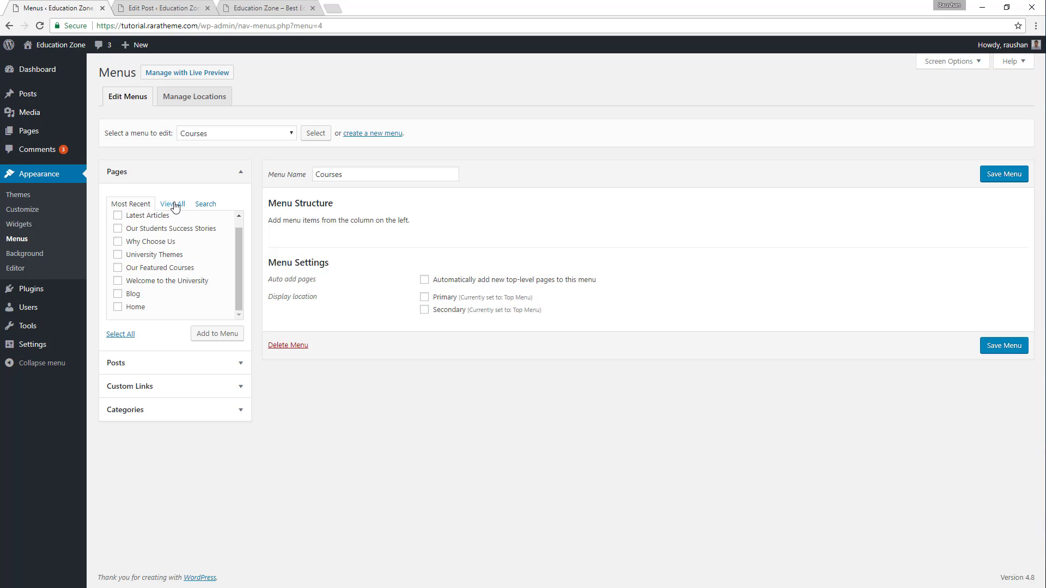
left_click(173, 204)
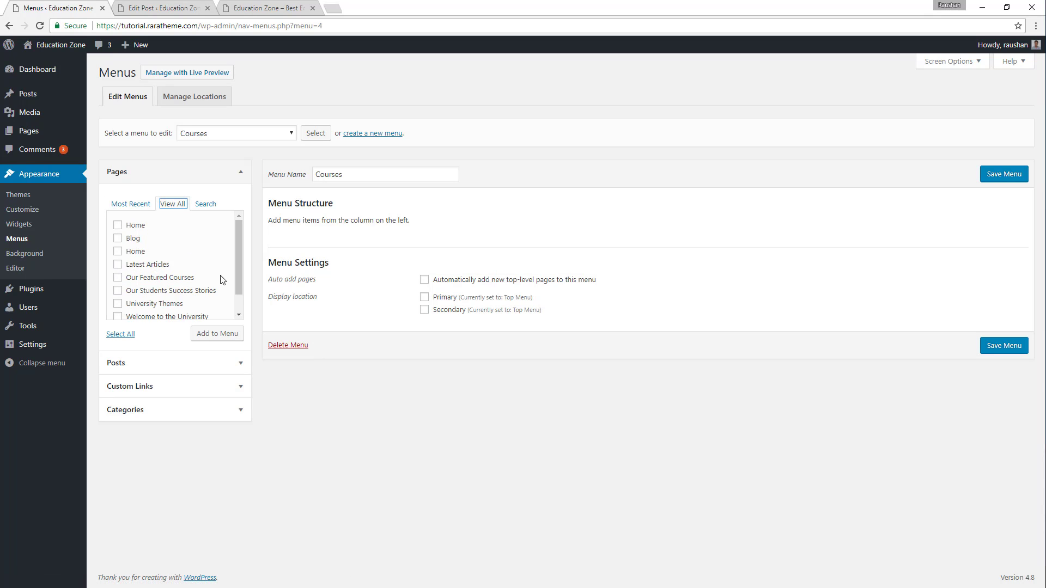
scroll(233, 275, "down", 1)
mouse_move(238, 272)
left_mouse_down()
mouse_move(237, 299)
mouse_move(239, 252)
left_mouse_up()
Add the posts BUSINESS, BOTANICAL, HOSPITALITY, Science, Flexible Timing, Best Curriculum, Our Community and Future Students to the Courses menu and save it.
left_click(198, 372)
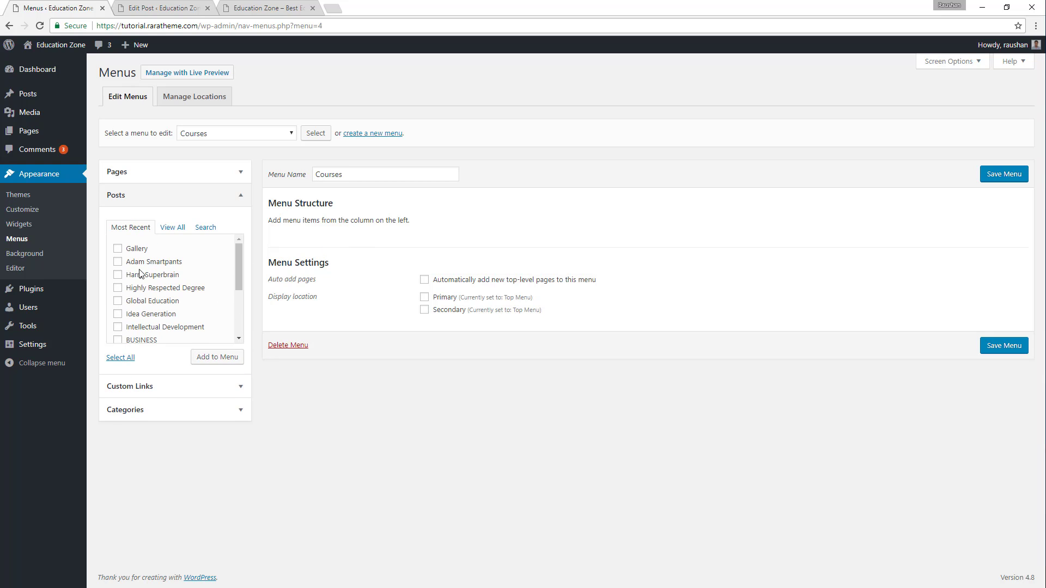
scroll(150, 302, "down", 3)
left_click(118, 278)
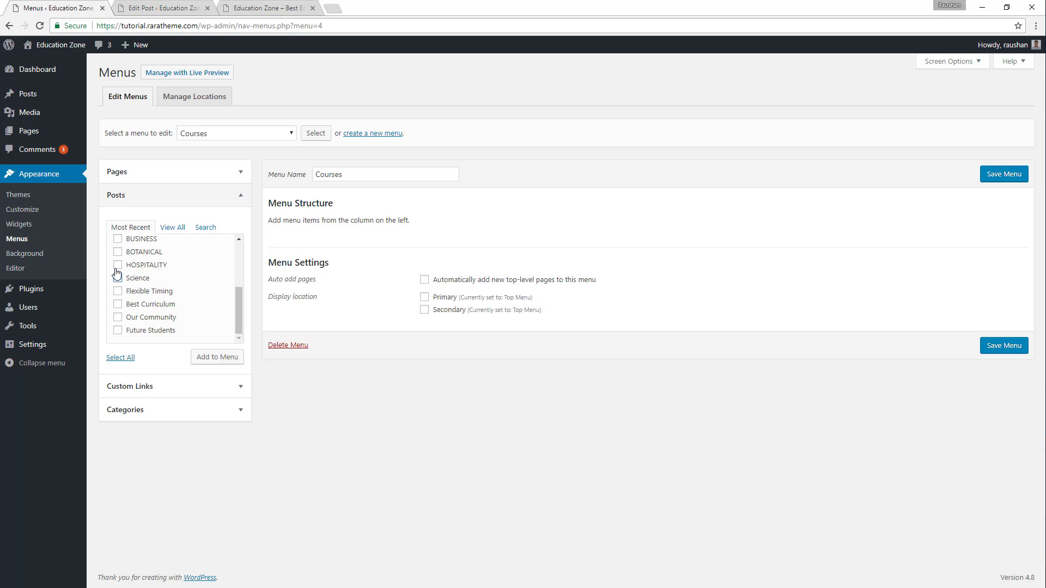
left_click(117, 265)
left_click(118, 252)
left_click(117, 239)
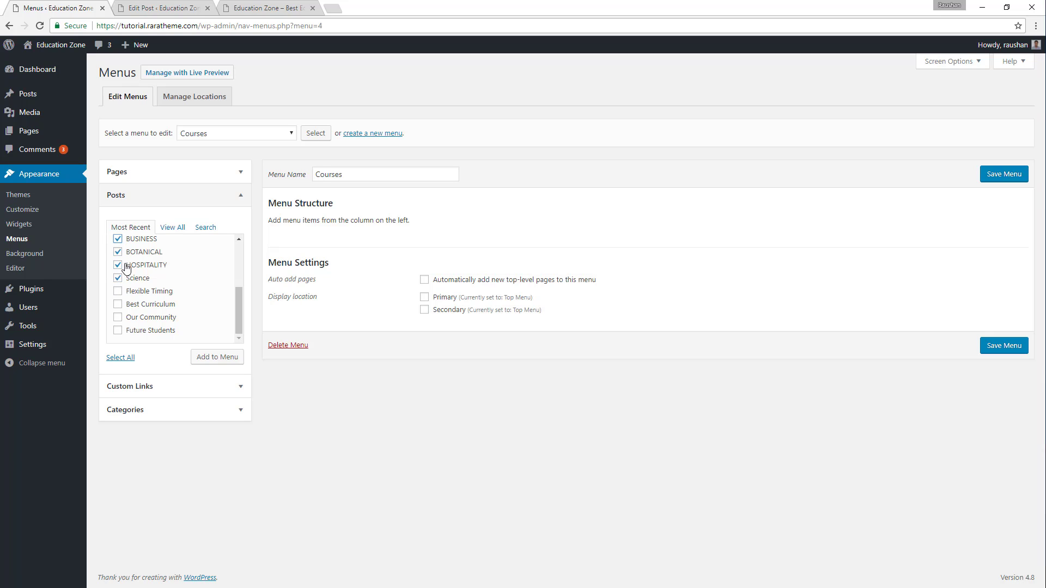
left_click(118, 291)
left_click(118, 304)
left_click(117, 318)
left_click(118, 331)
left_click(212, 359)
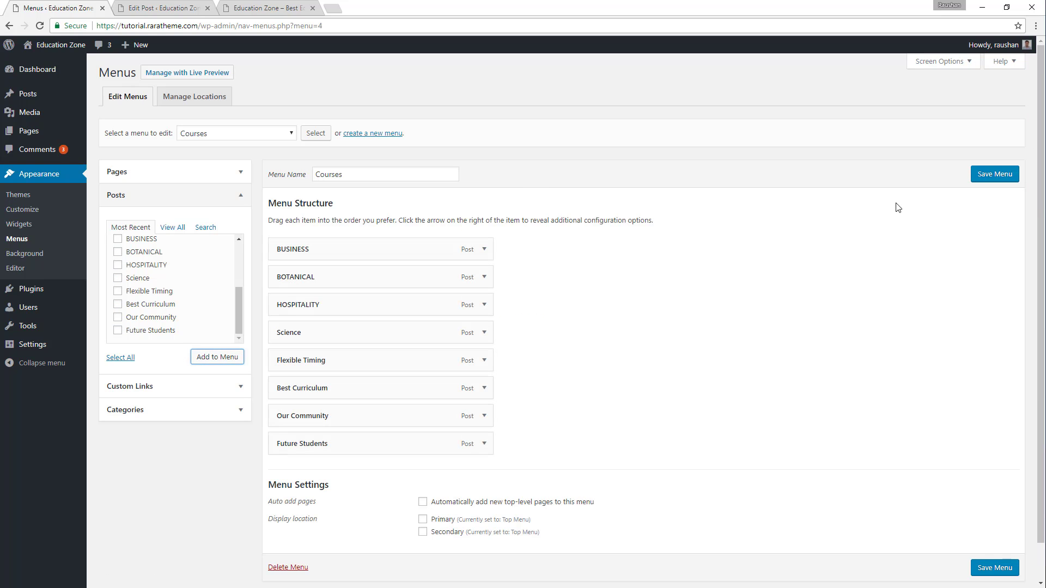
left_click(991, 175)
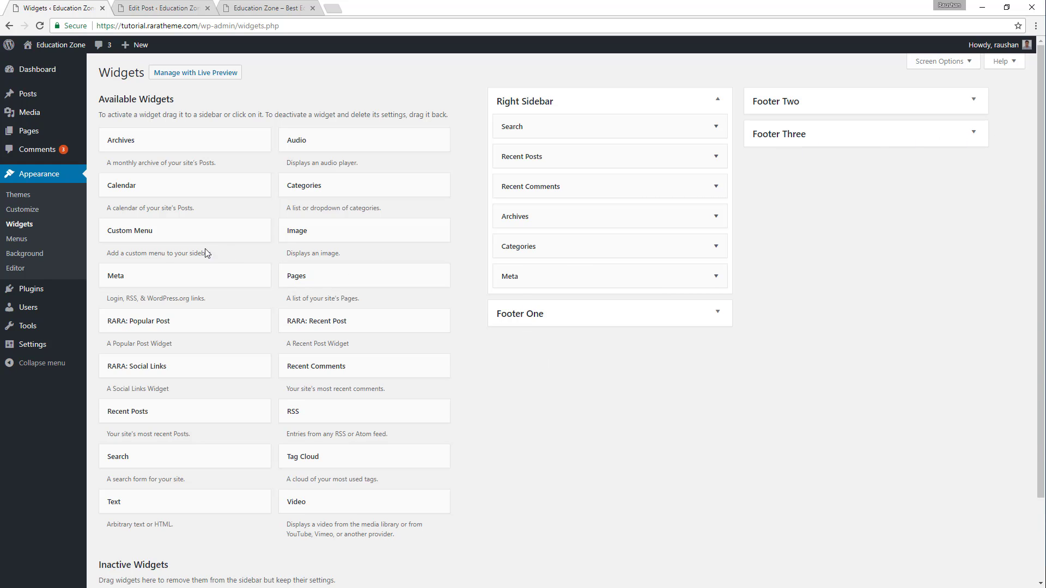
Add a Custom Menu widget to the Footer Three area and select the Courses menu for it.
left_click_drag(128, 235, 805, 157)
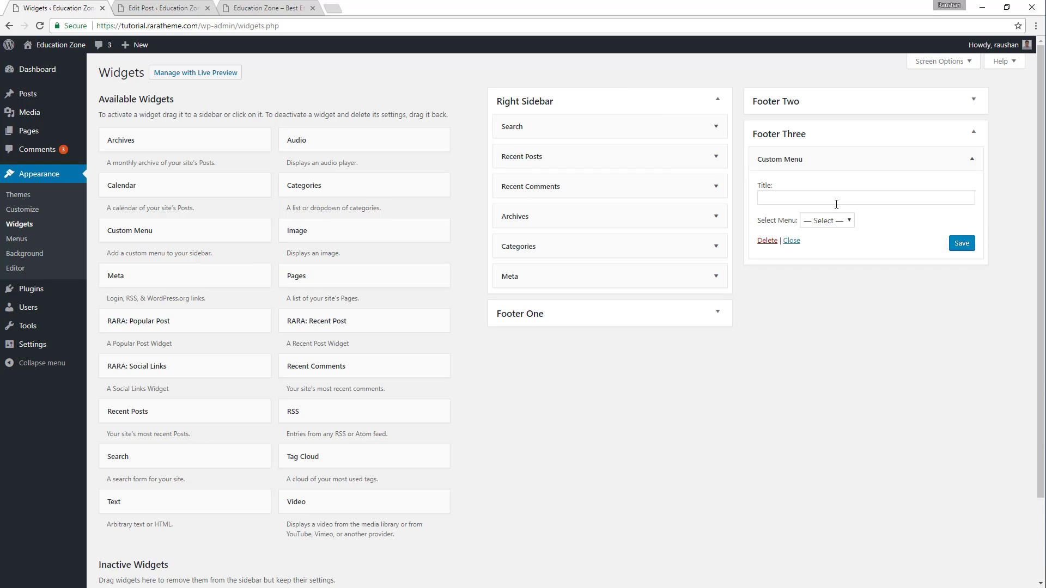
left_click(839, 223)
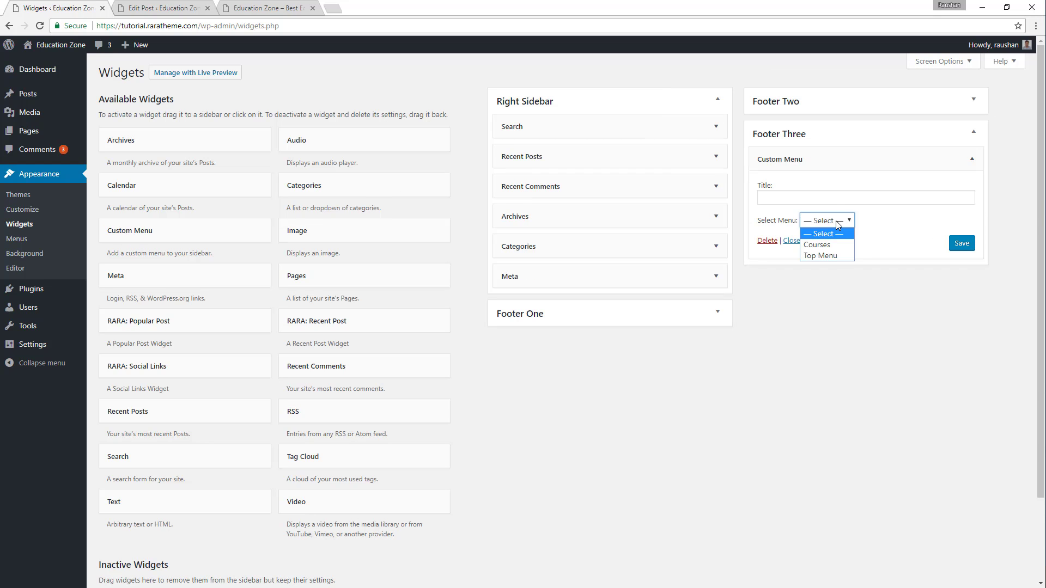
left_click(818, 246)
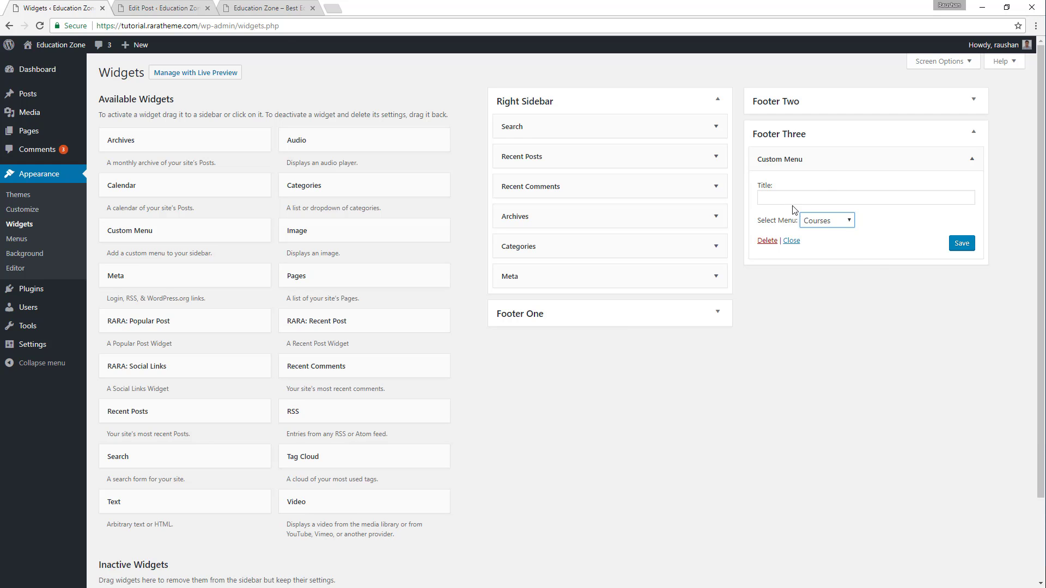
Copy the demo footer's OUR COURSES heading into the Custom Menu widget's title and save the widget.
left_click(287, 7)
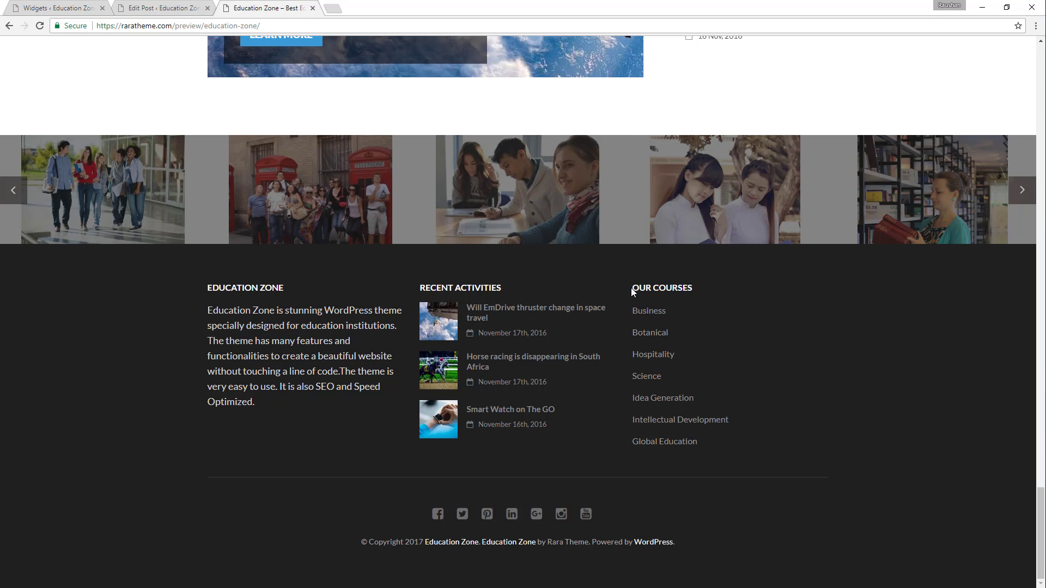
left_click_drag(631, 288, 697, 290)
key("ctrl+c")
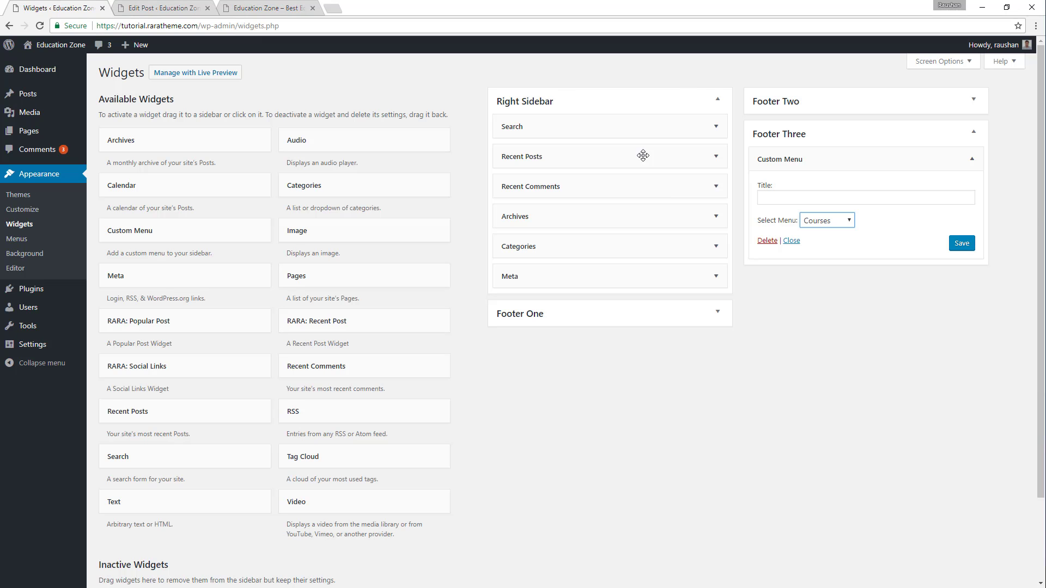
left_click(55, 7)
left_click(856, 196)
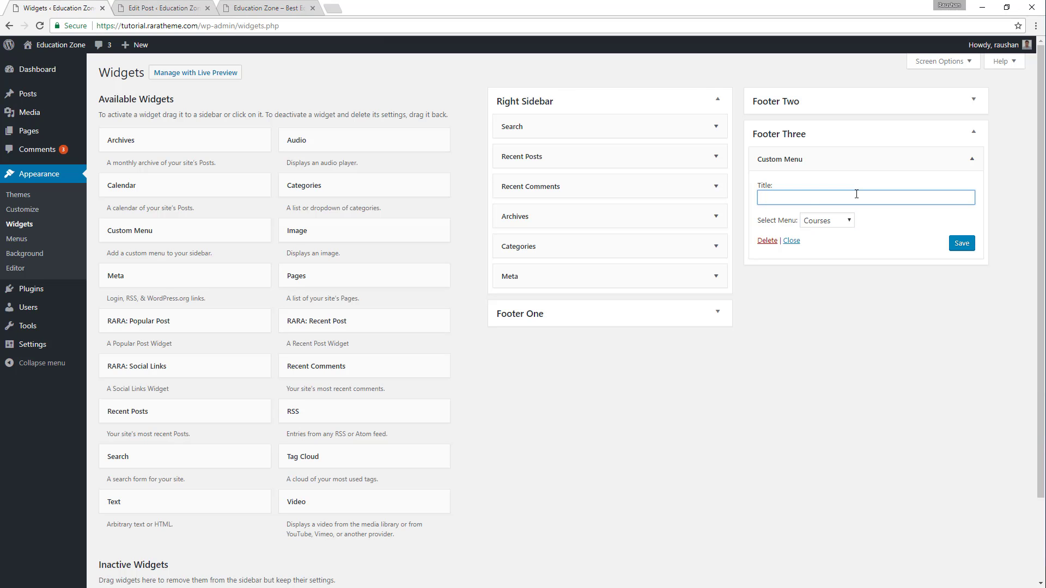
key("ctrl+v")
left_click(961, 243)
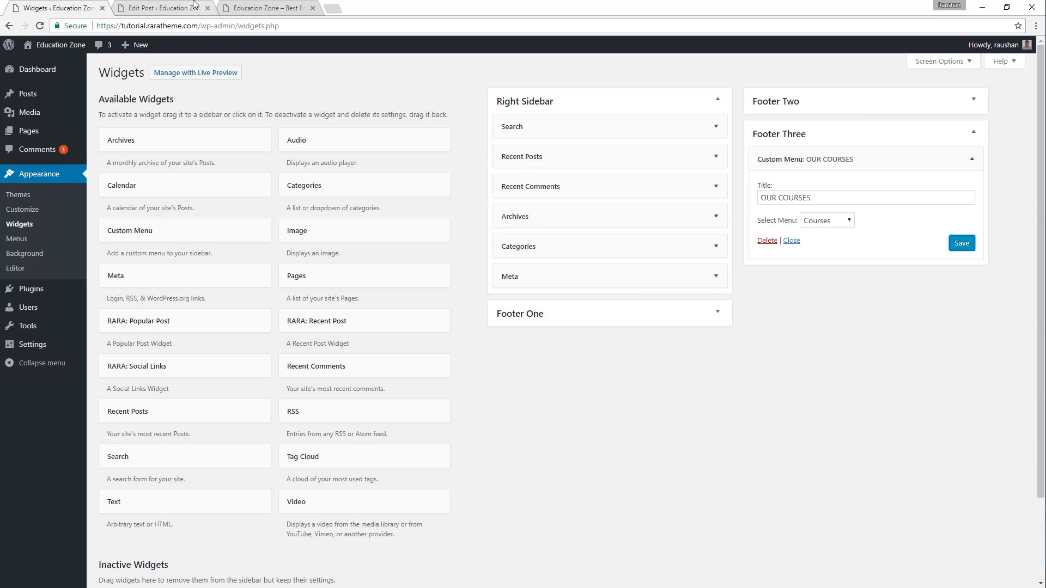
Open the live site in a new tab and check the three widget columns in its footer.
mouse_move(49, 46)
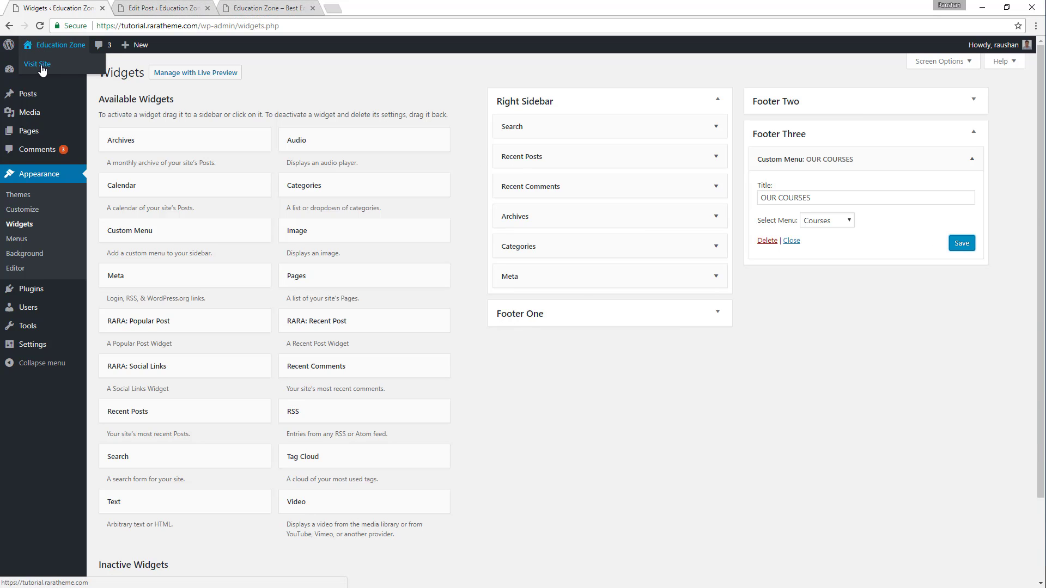
middle_click(41, 65)
left_click(181, 5)
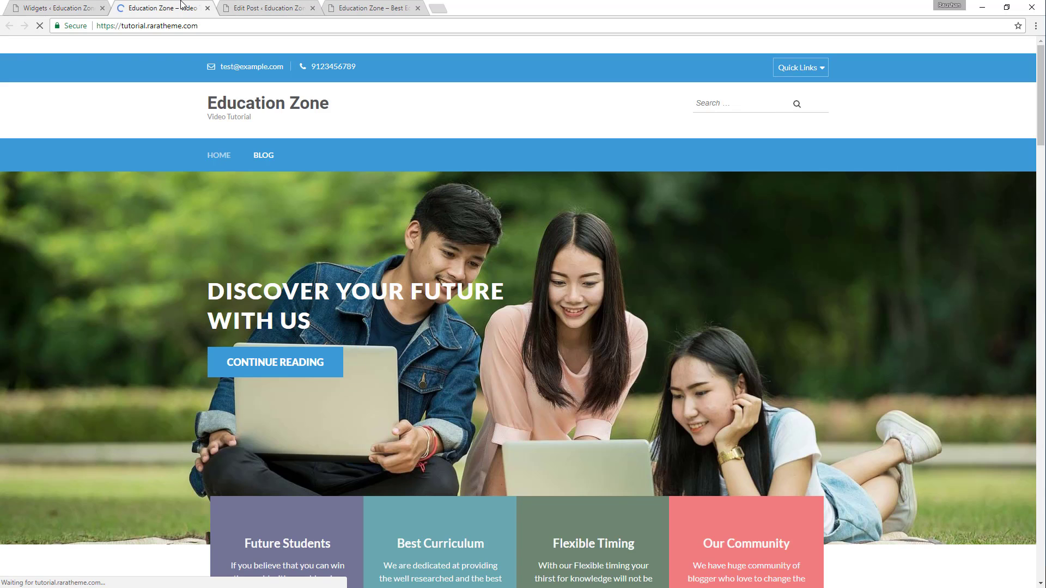
scroll(388, 253, "down", 20)
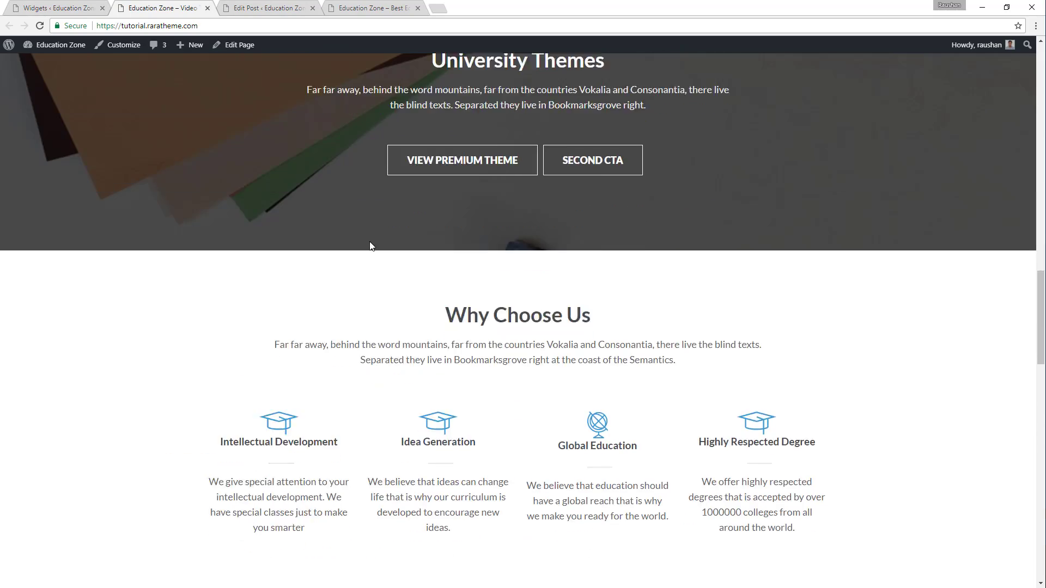
scroll(370, 247, "down", 15)
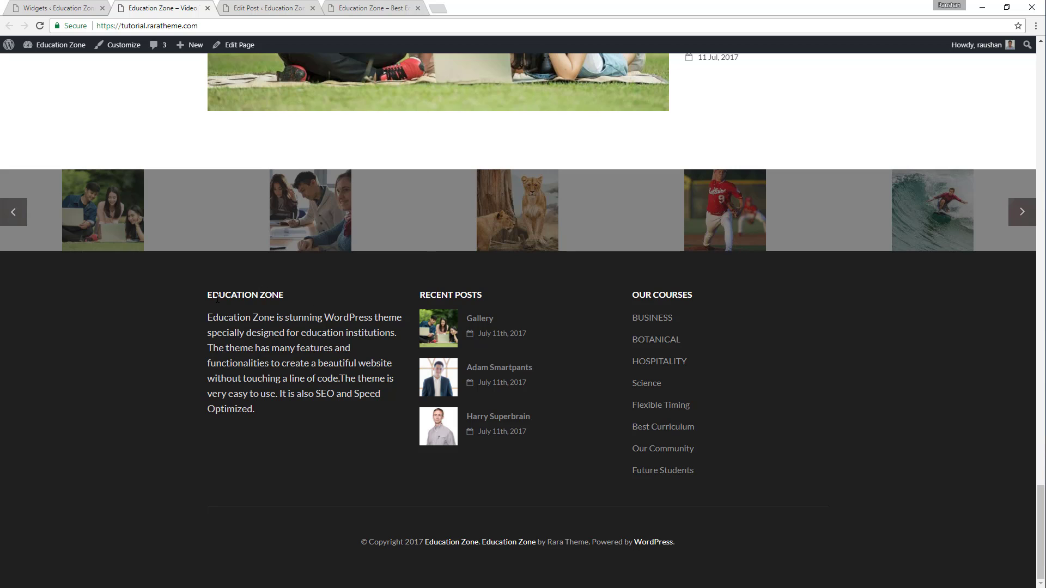
left_click_drag(210, 290, 804, 396)
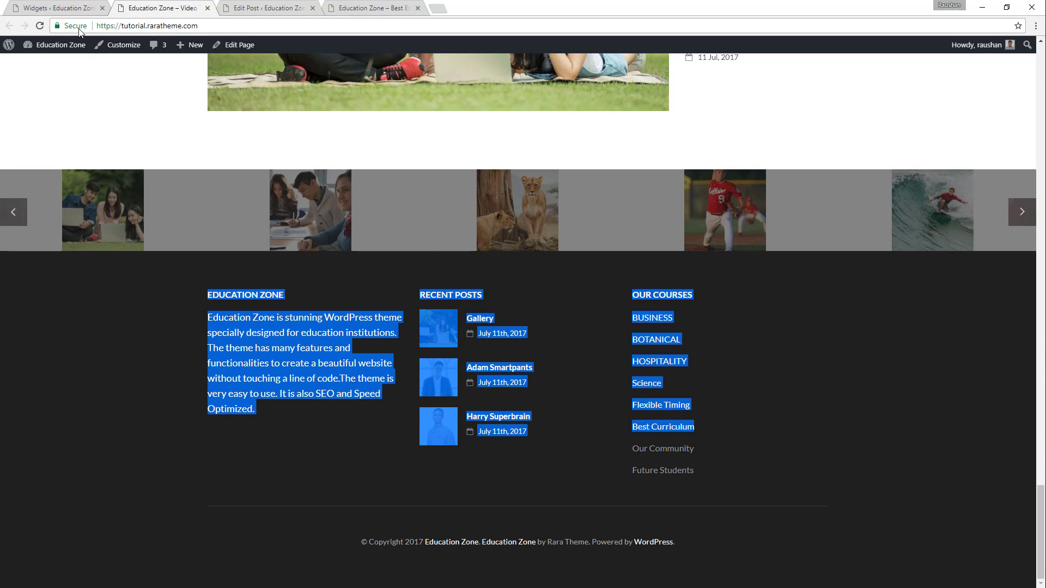
Open the theme customizer's Social Settings and enable social links.
left_click(57, 8)
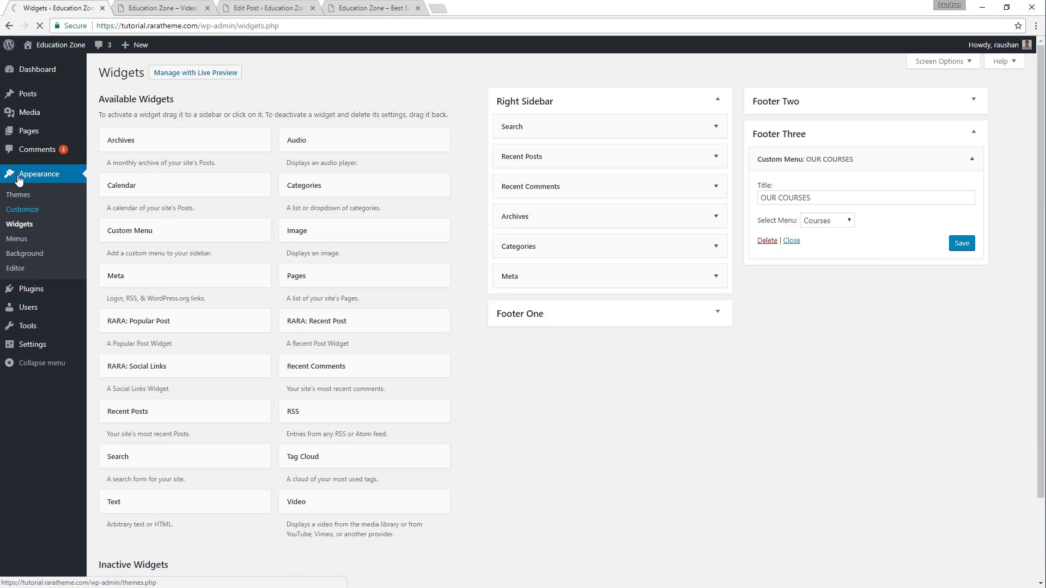
left_click(28, 209)
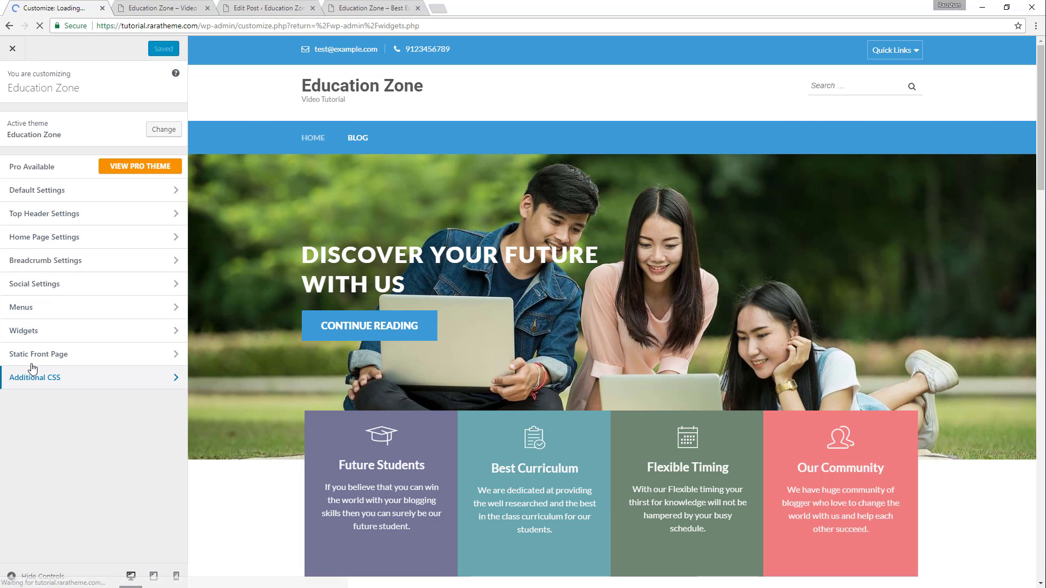
left_click(67, 285)
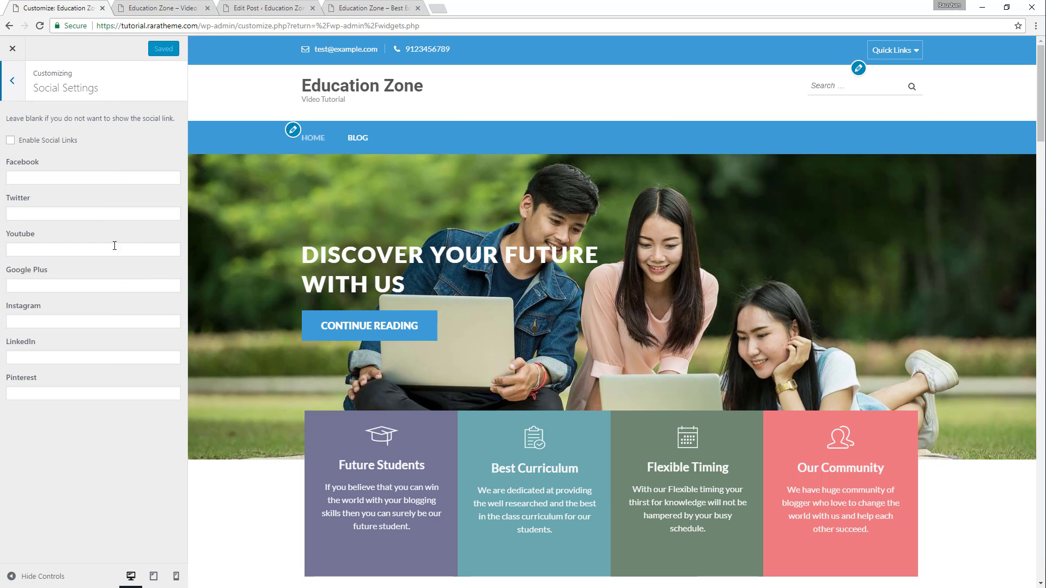
left_click(10, 142)
left_click(45, 180)
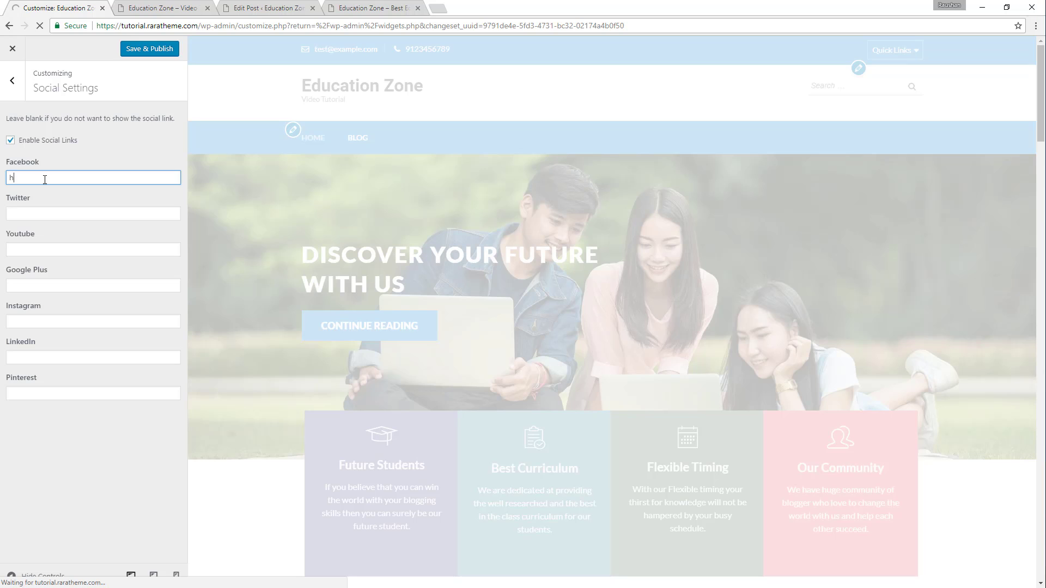
type("hh")
key("BackSpace")
type("ttps://facebook.com")
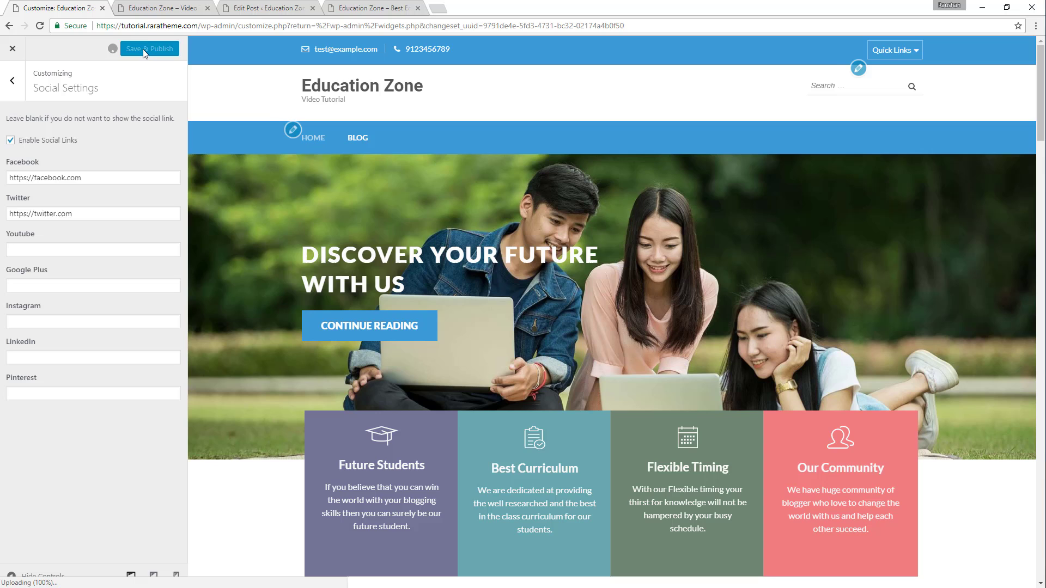
left_click(143, 49)
scroll(415, 294, "down", 8)
scroll(388, 276, "down", 20)
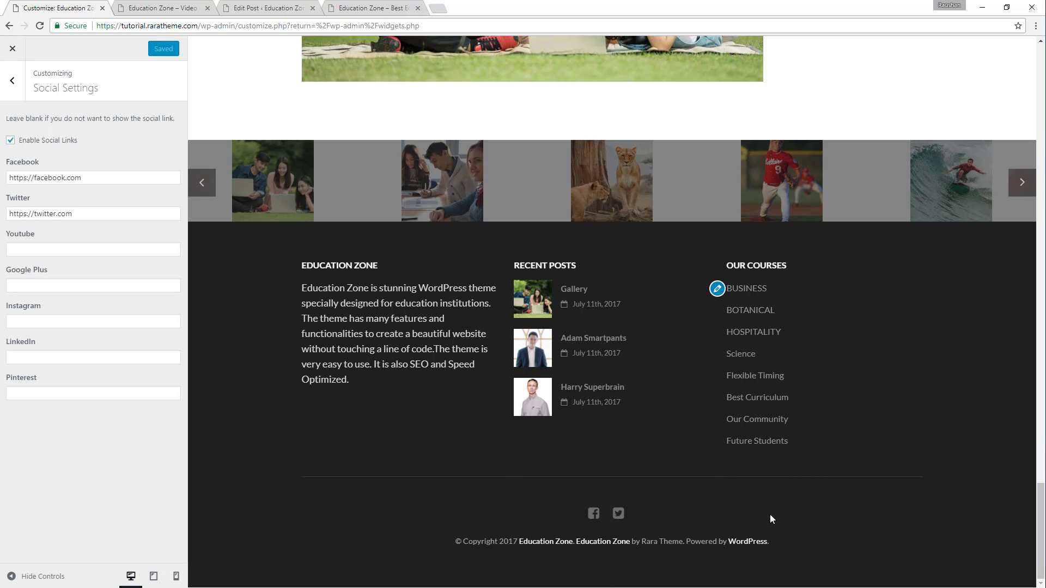
key("Escape")
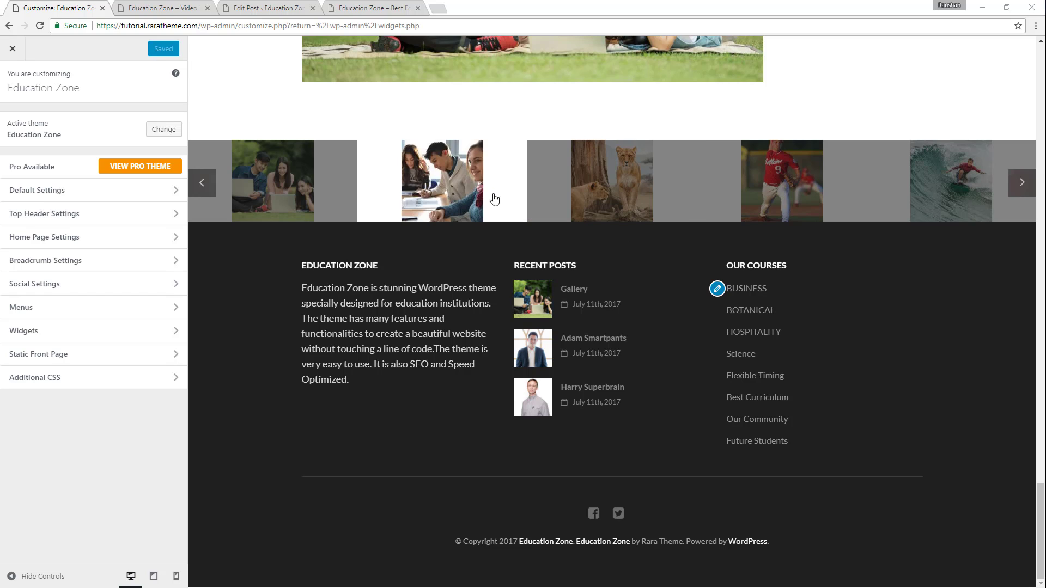
Reload the live home page and review its sections from the banner through Why Choose Us to the student success stories.
left_click(173, 6)
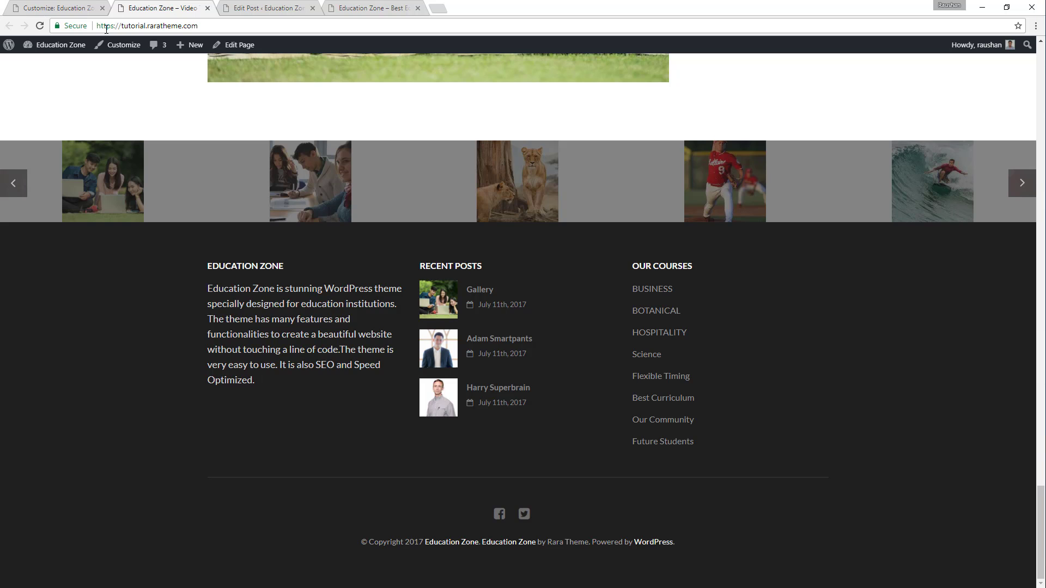
left_click(44, 27)
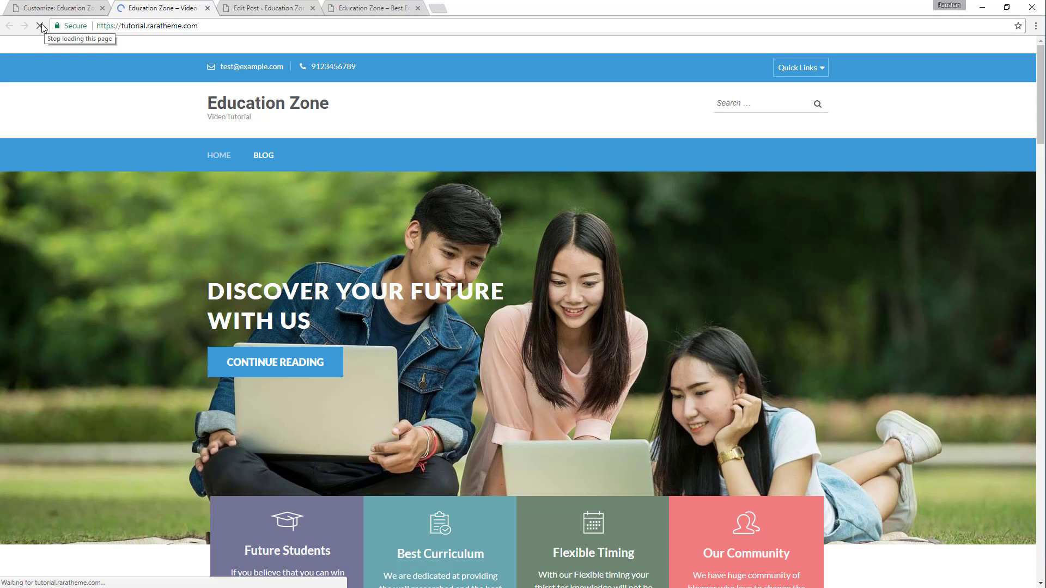
scroll(517, 126, "up", 10)
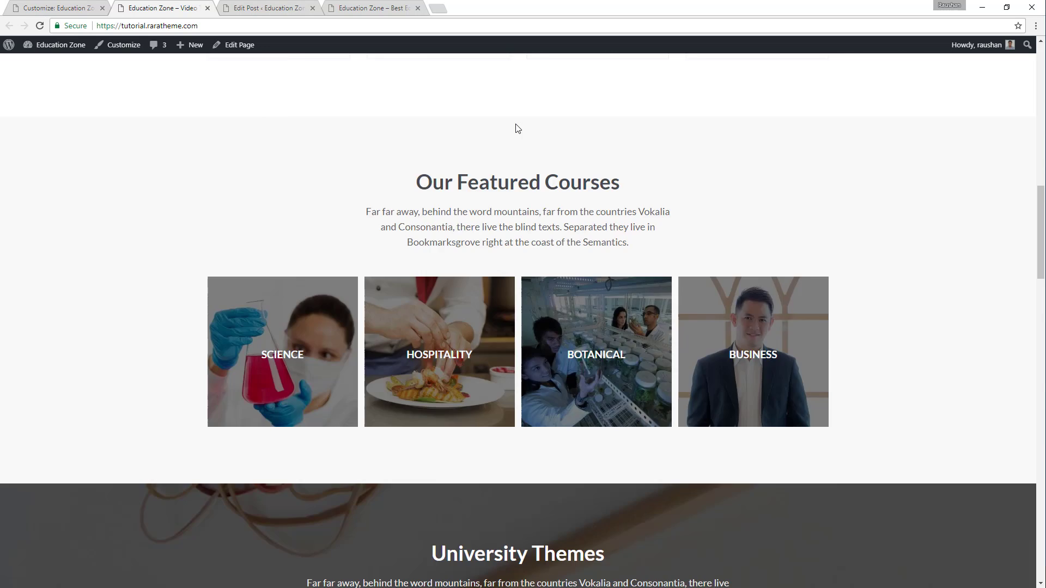
scroll(518, 129, "up", 15)
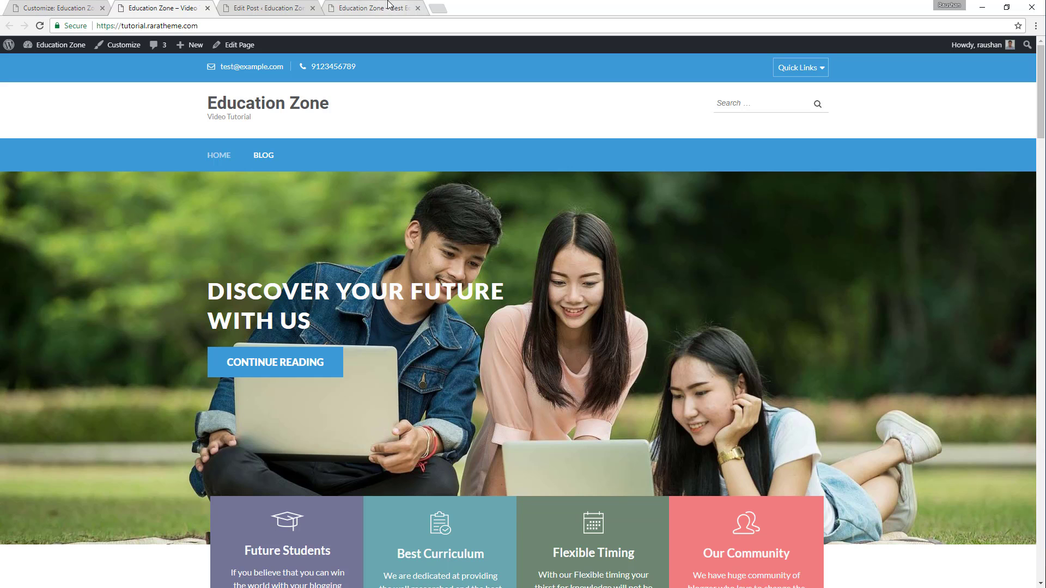
scroll(524, 322, "down", 5)
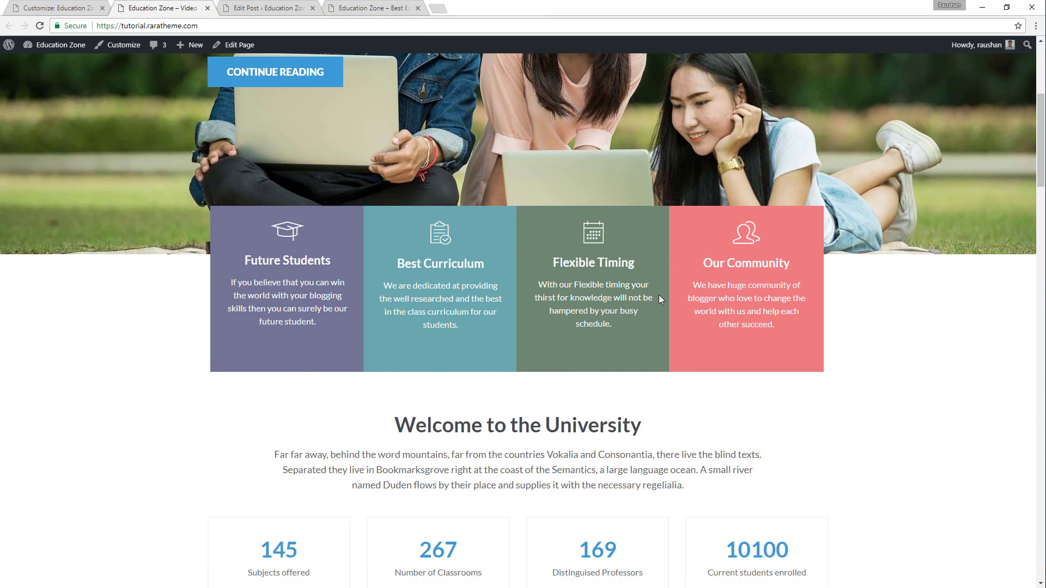
scroll(659, 297, "down", 4)
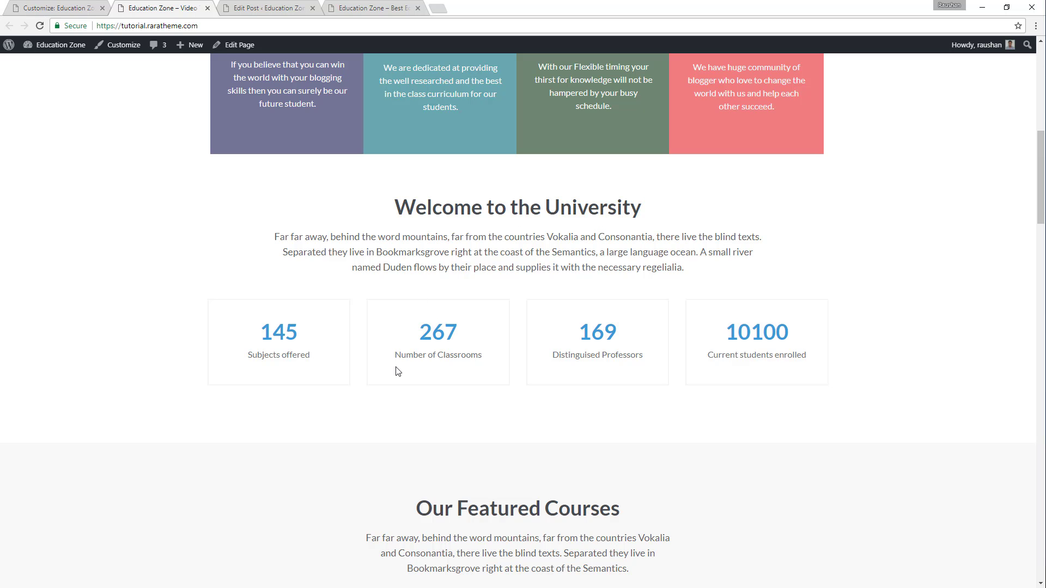
scroll(626, 256, "down", 5)
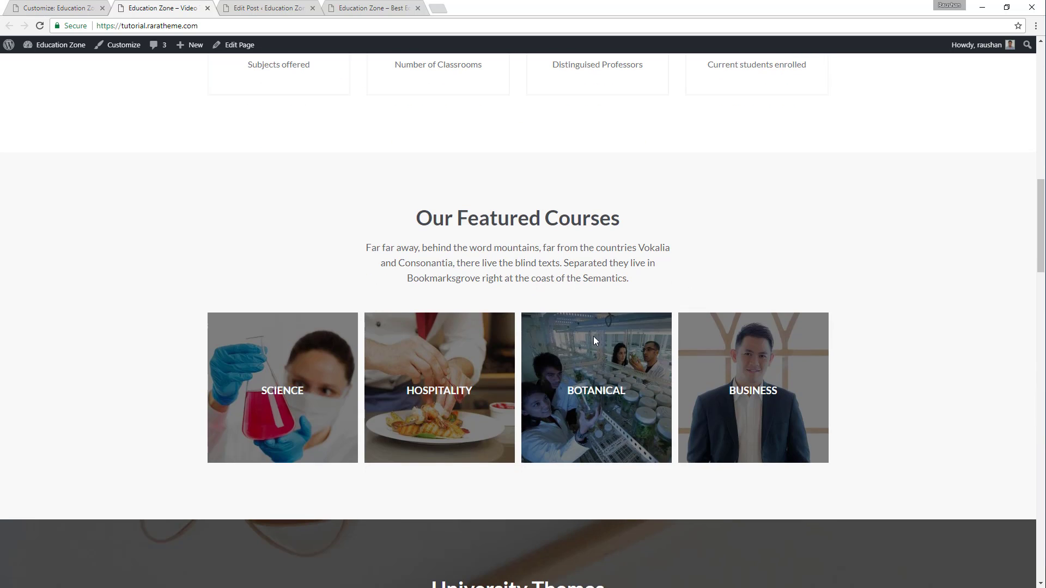
scroll(812, 250, "down", 6)
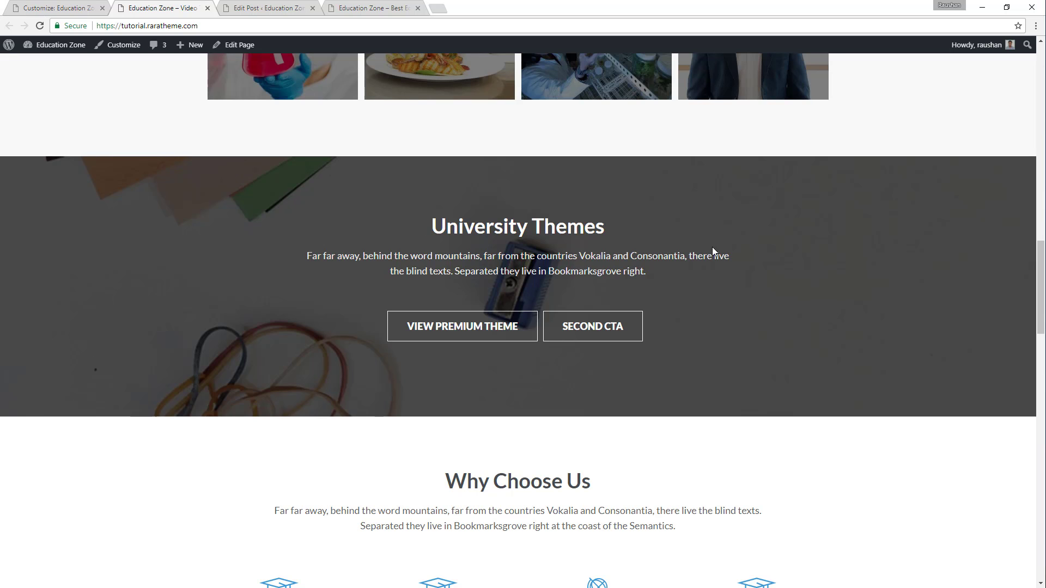
scroll(710, 358, "down", 6)
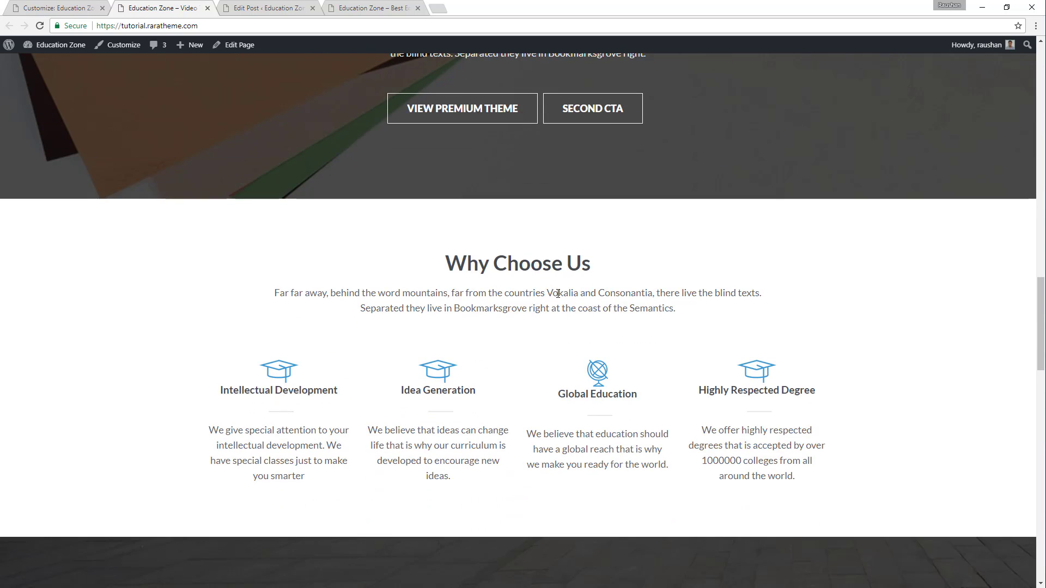
scroll(657, 228, "down", 3)
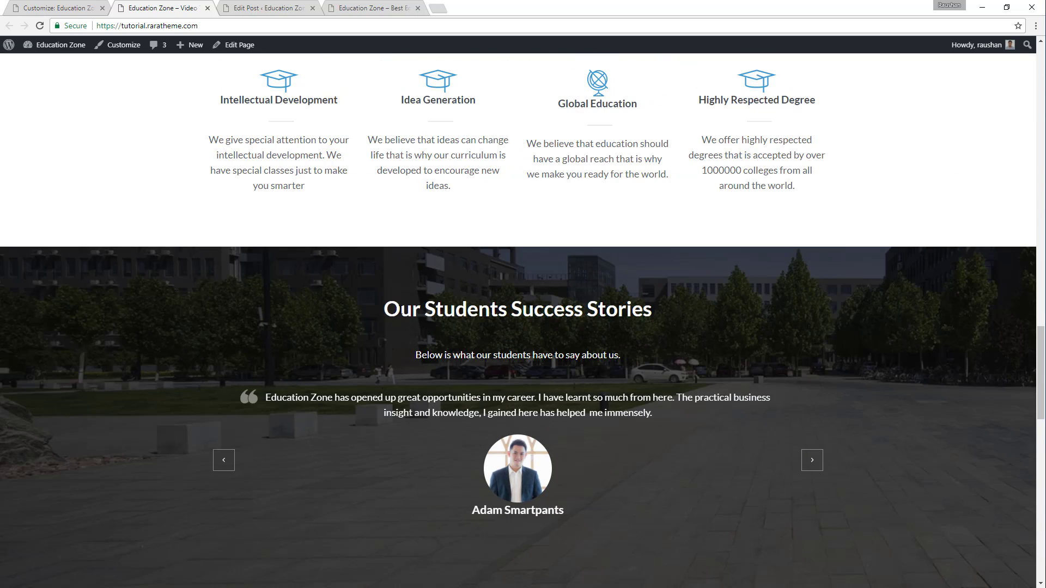
Advance the testimonial slider and the gallery carousel, checking the latest articles and the footer on the live home page.
double_click(812, 460)
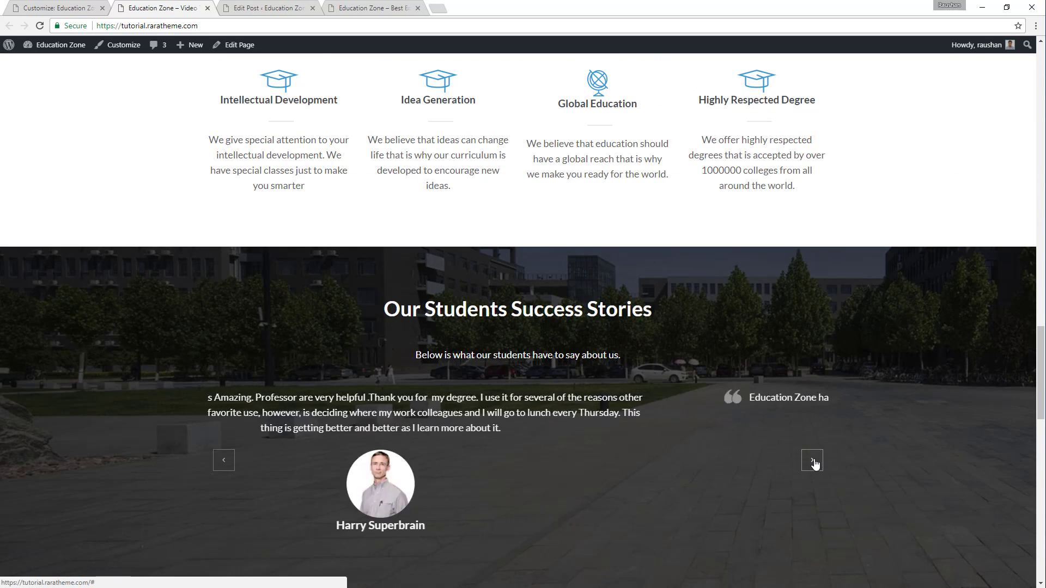
scroll(670, 253, "down", 12)
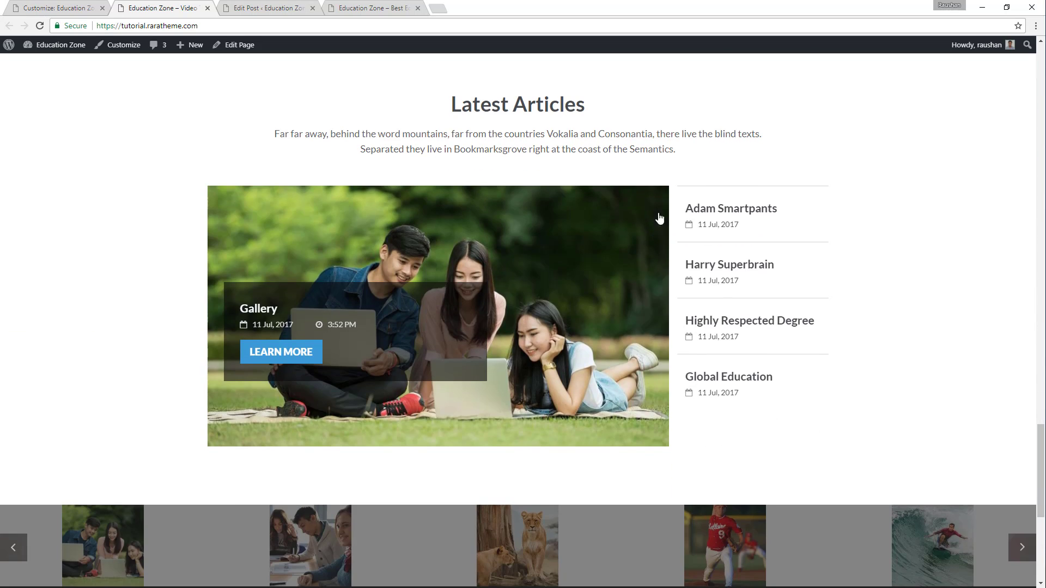
scroll(648, 203, "down", 4)
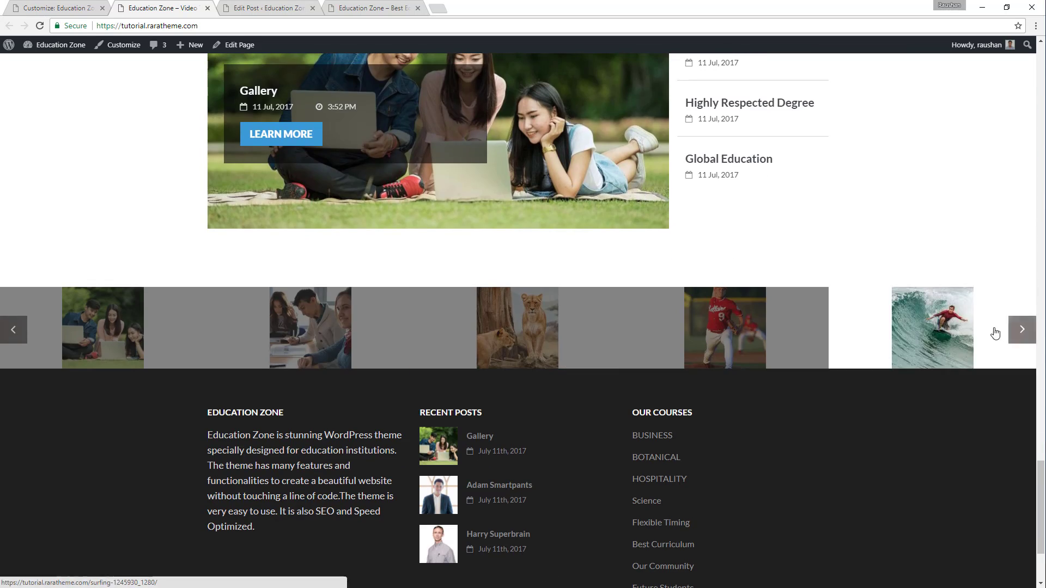
left_click(1022, 330)
left_click(1022, 330)
scroll(490, 290, "down", 3)
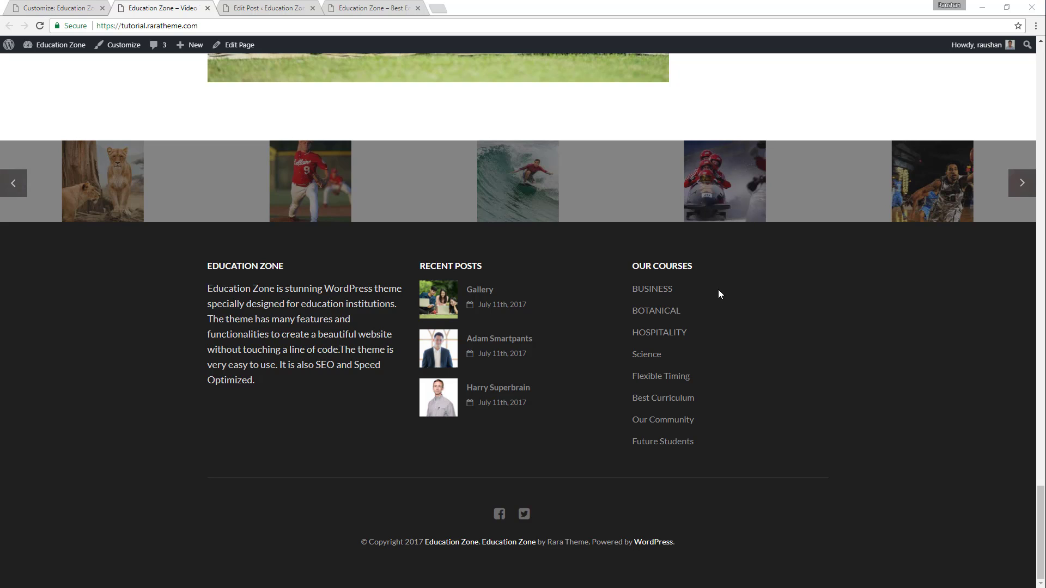
Open raratheme.com in a new tab and go to its support ticket form.
left_click(437, 8)
type("raratheme.com")
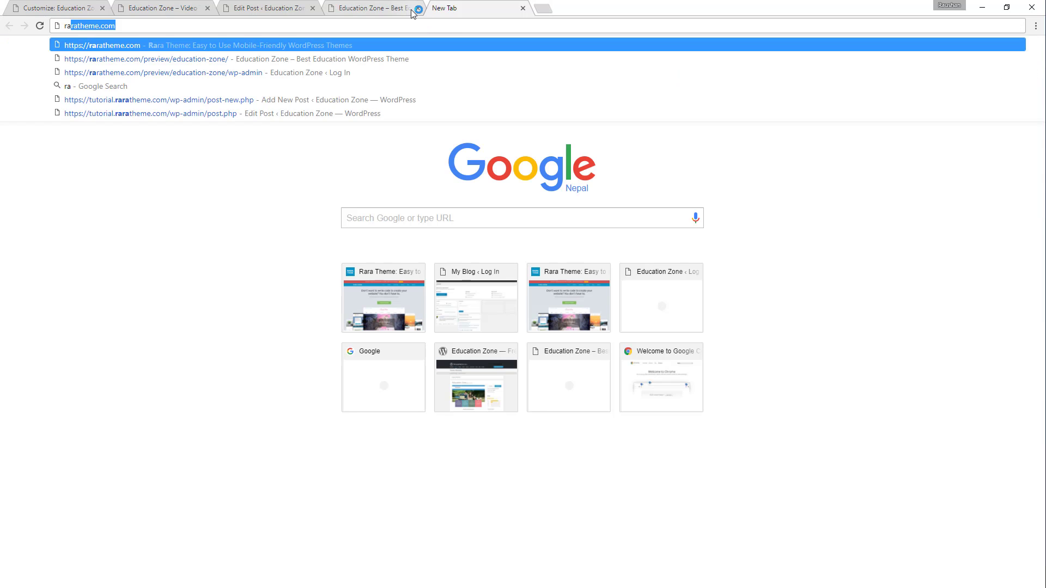
key("Return")
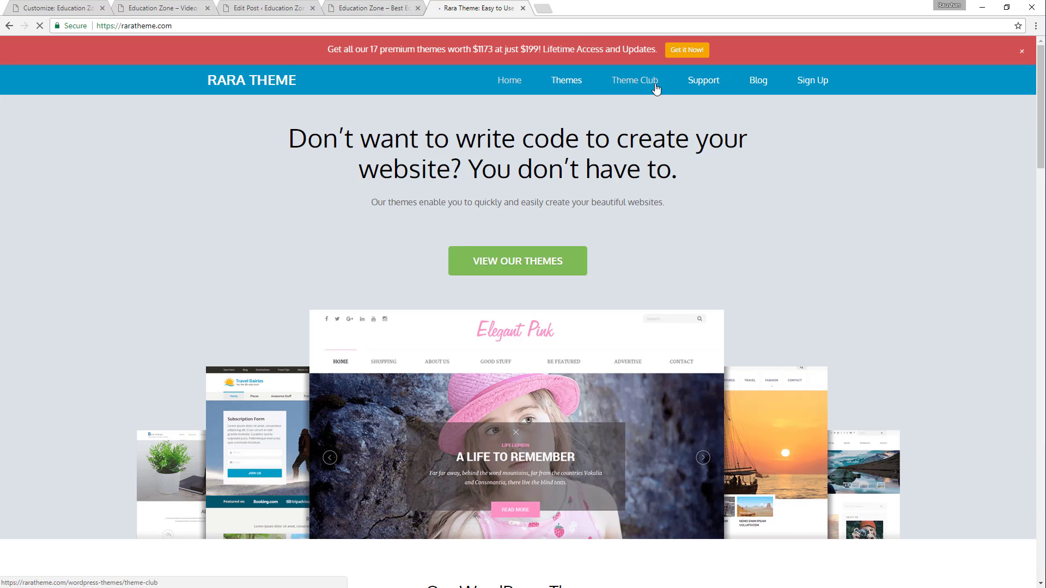
mouse_move(708, 83)
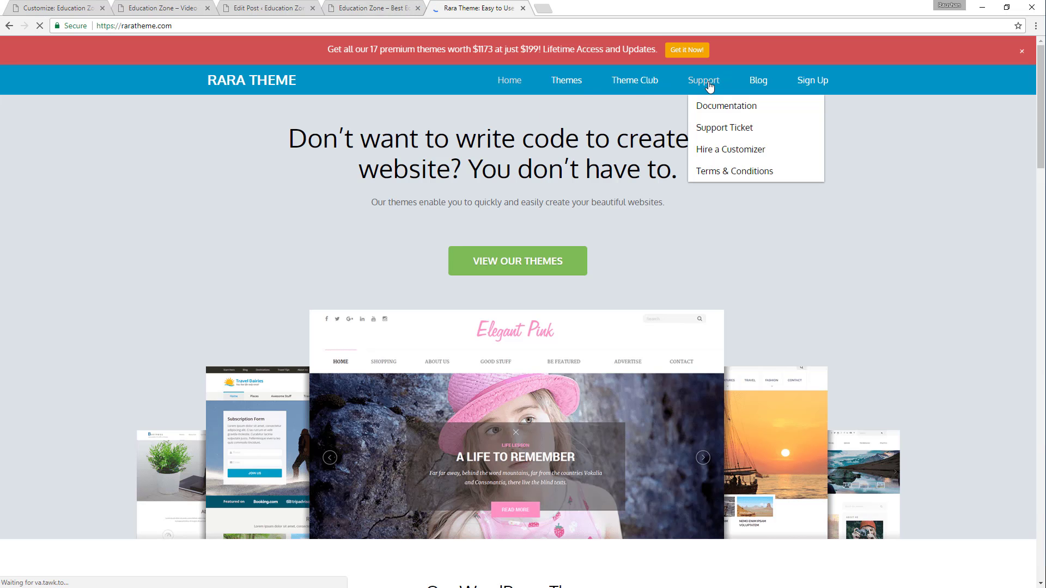
left_click(706, 82)
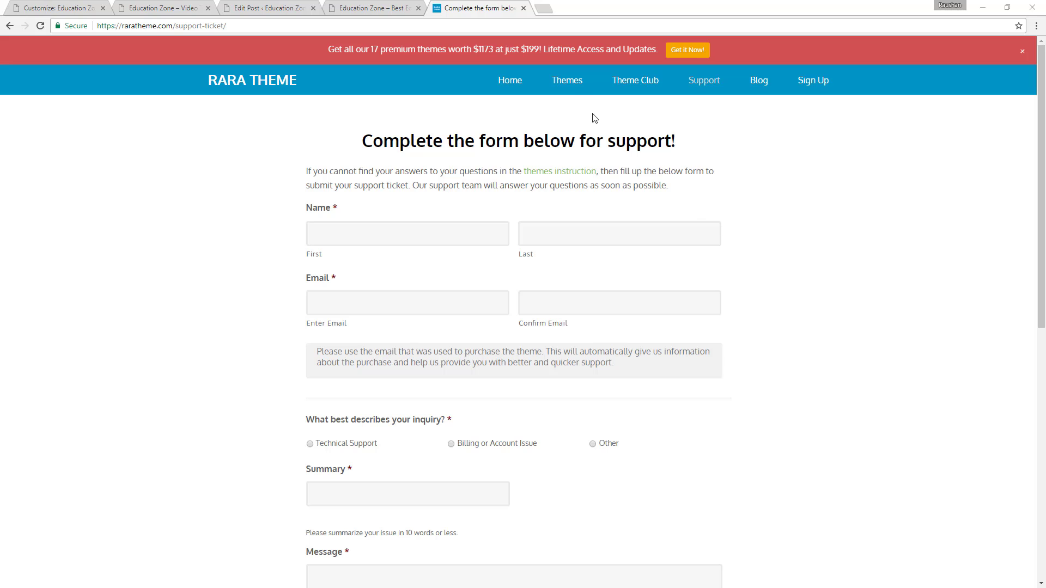
Find Education Zone Pro among the premium WordPress themes on raratheme.com and open its details page.
left_click(568, 82)
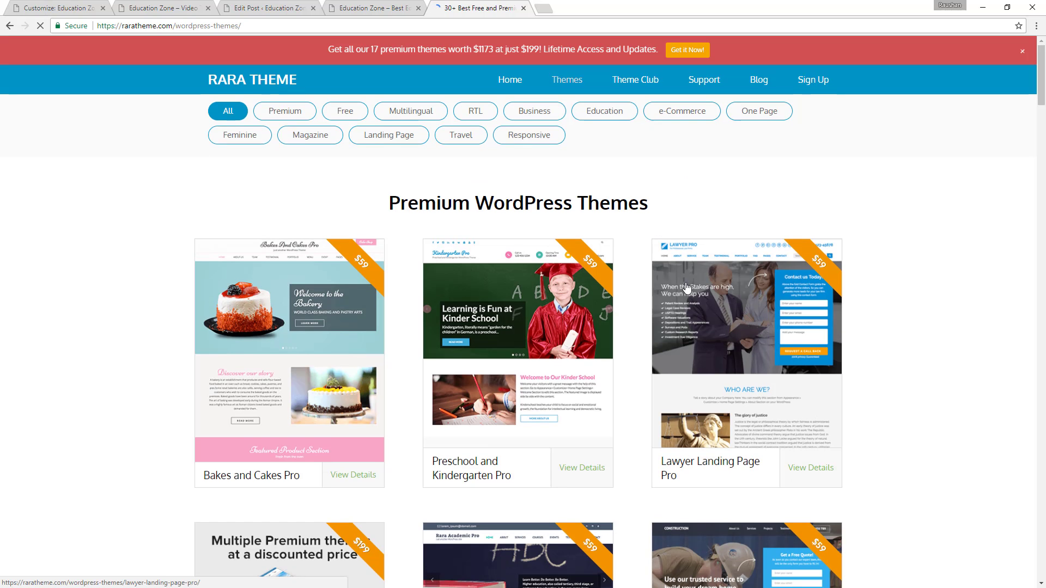
scroll(595, 297, "down", 4)
scroll(595, 297, "down", 8)
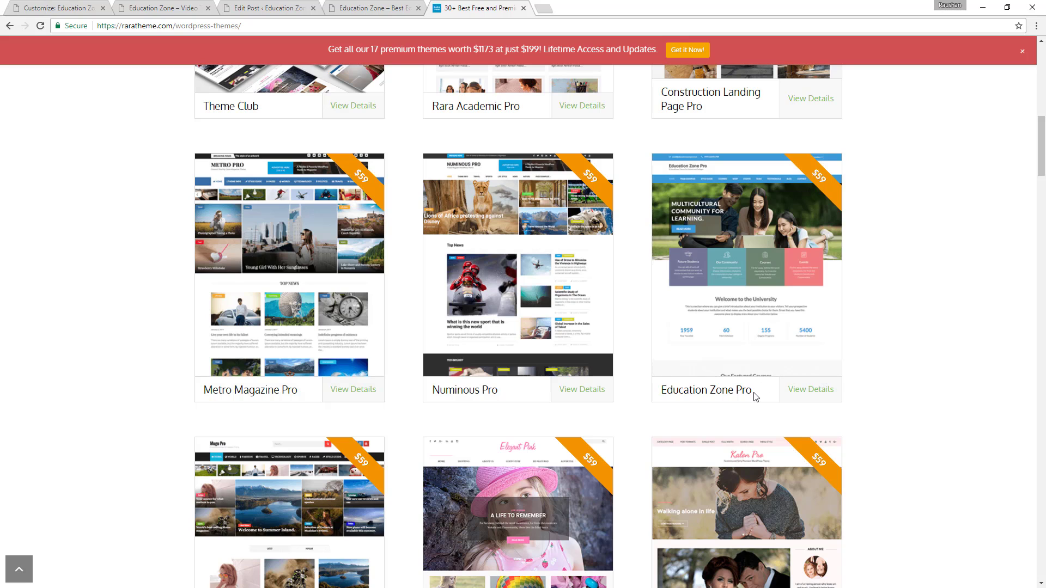
left_click(811, 396)
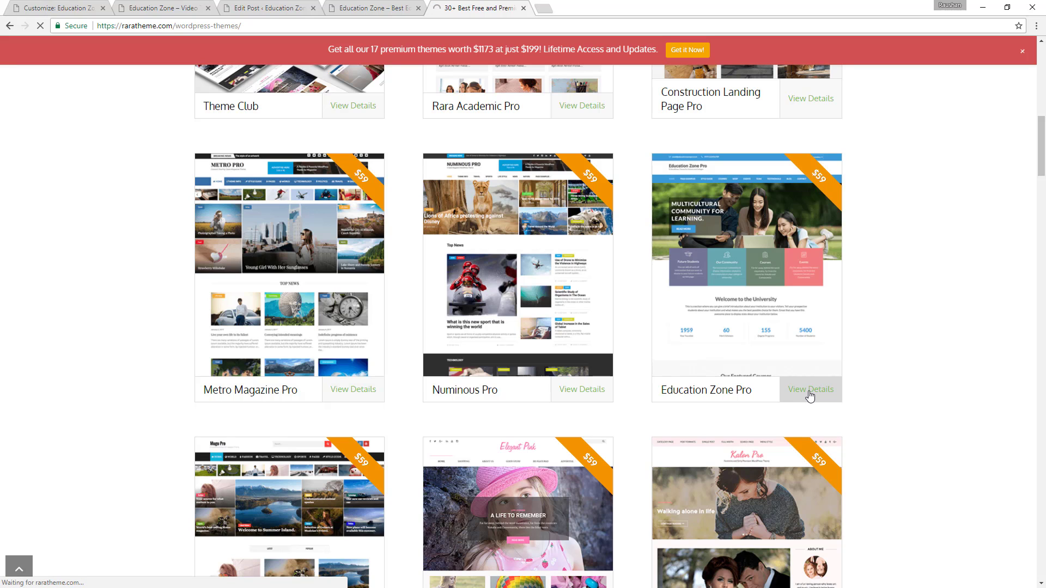
Review the Education Zone Pro page's theme details and the full Free vs Pro feature comparison table.
scroll(427, 264, "down", 18)
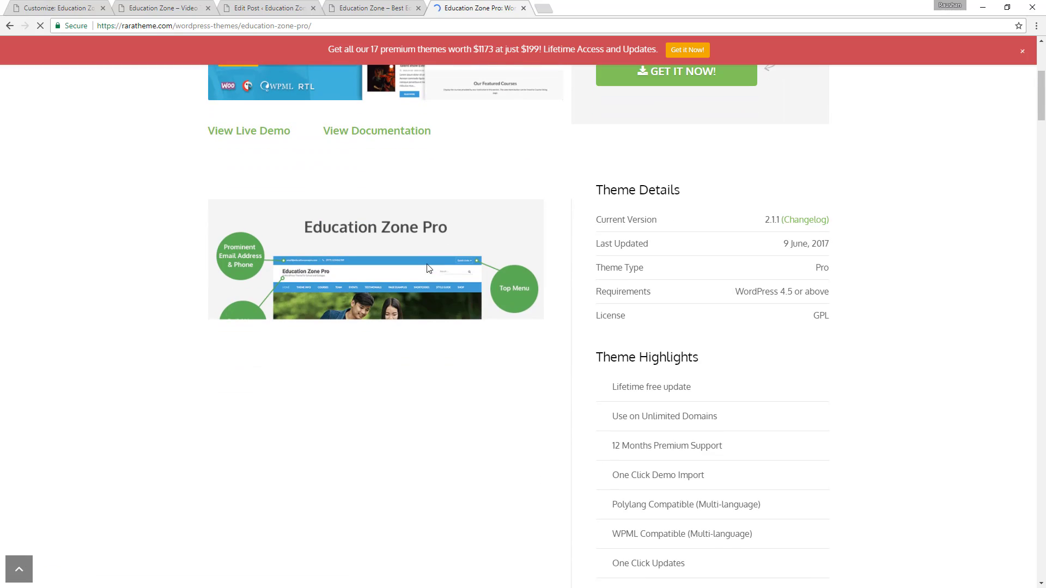
scroll(442, 270, "down", 15)
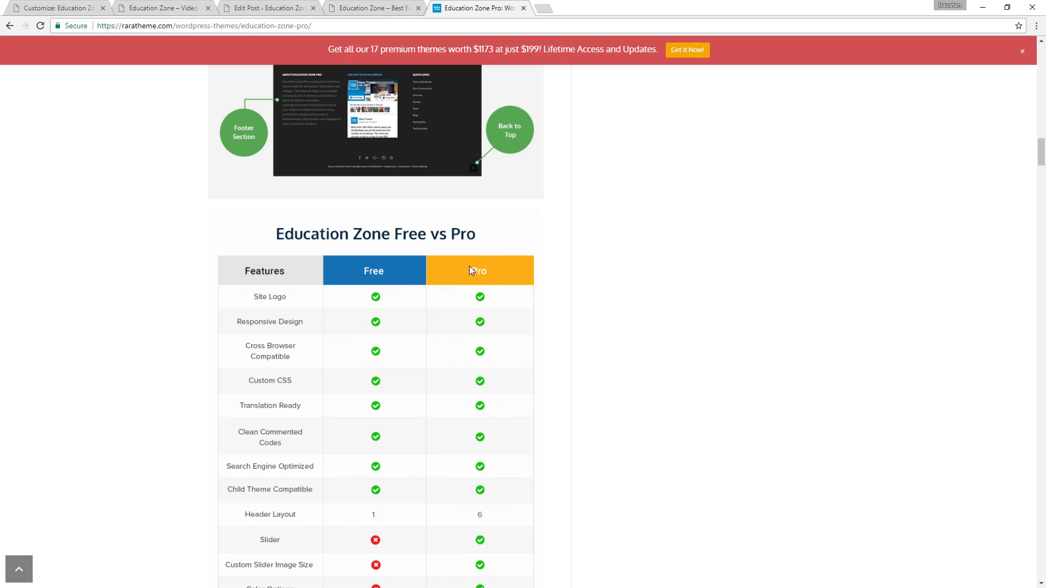
scroll(469, 266, "down", 18)
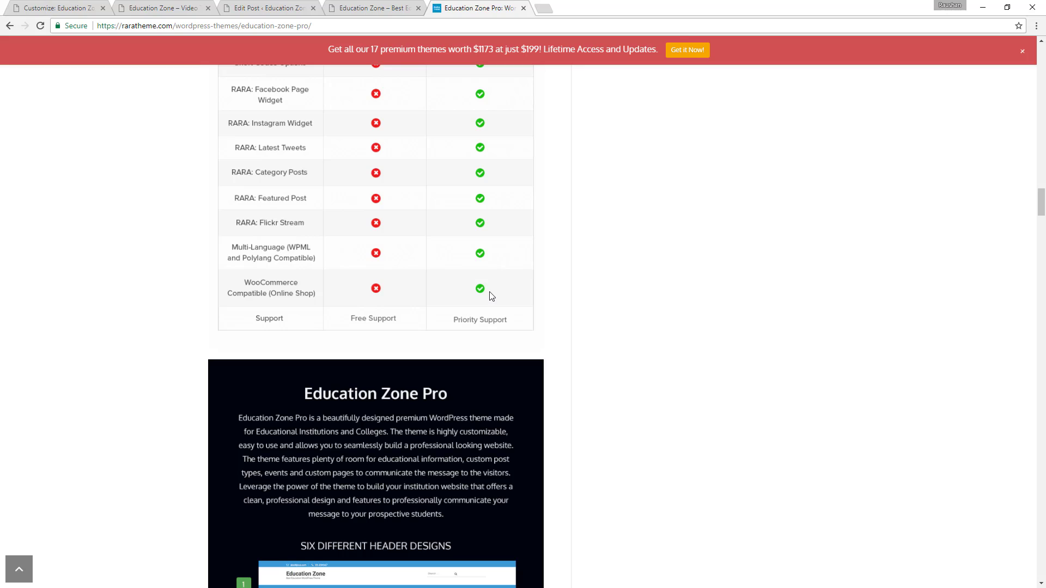